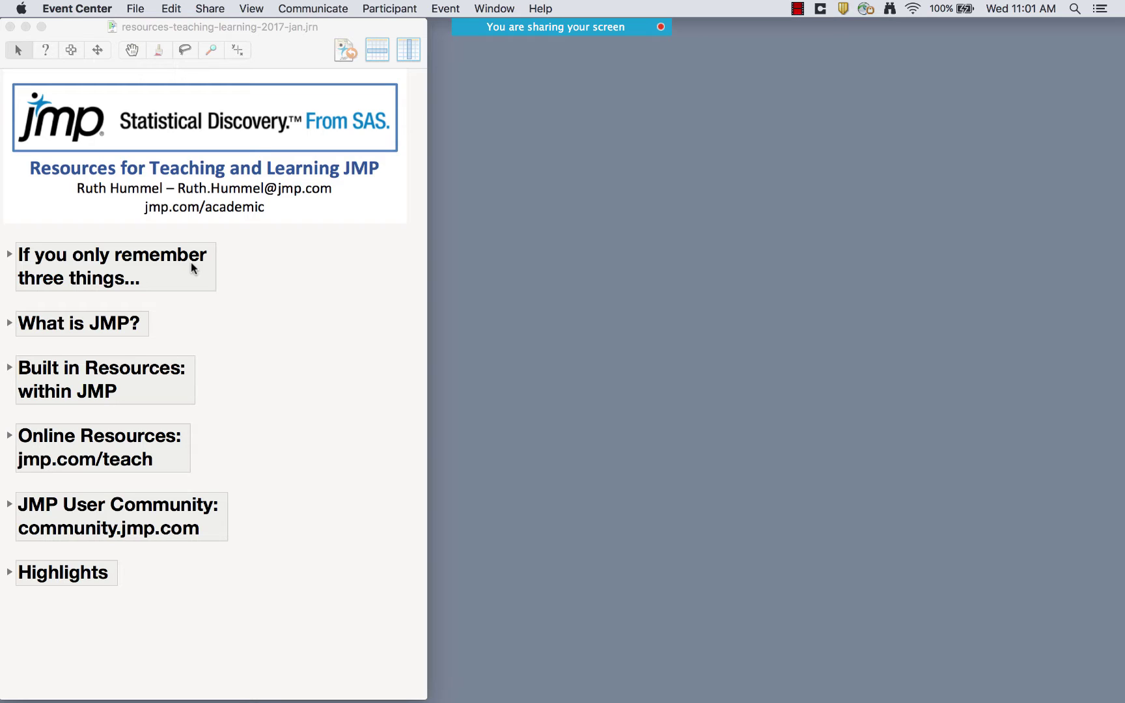
- Expand the "If you only remember three things..." section of the journal and view the available Help resources
click(9, 258)
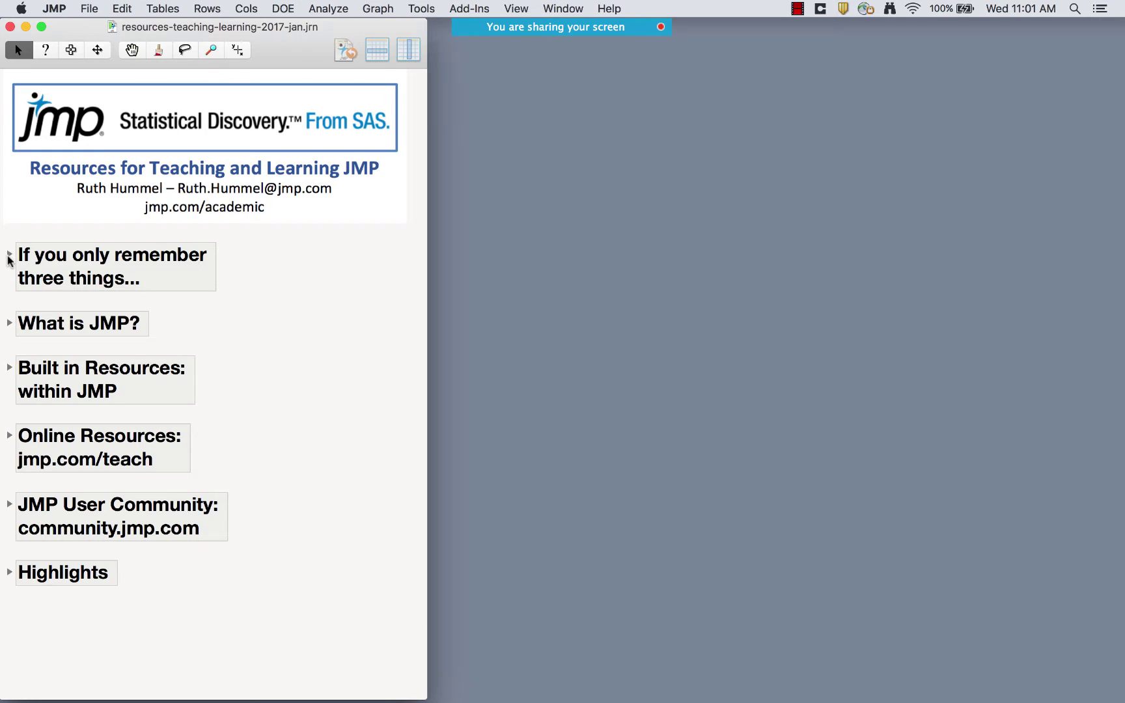
click(9, 256)
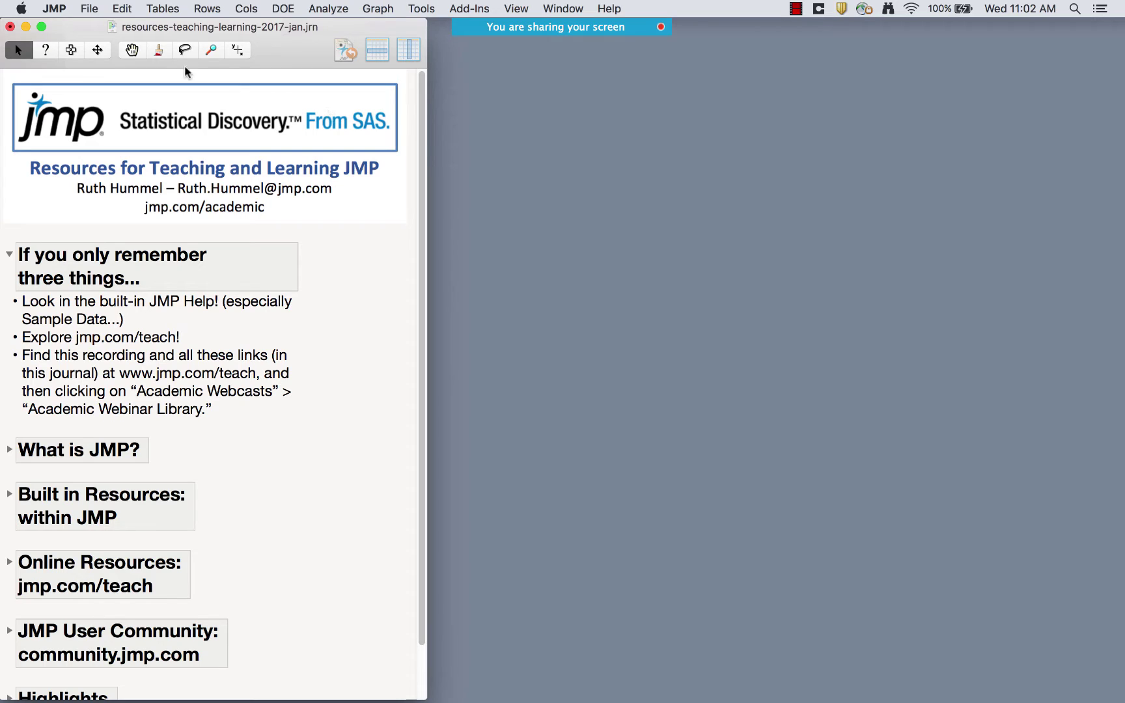
click(613, 11)
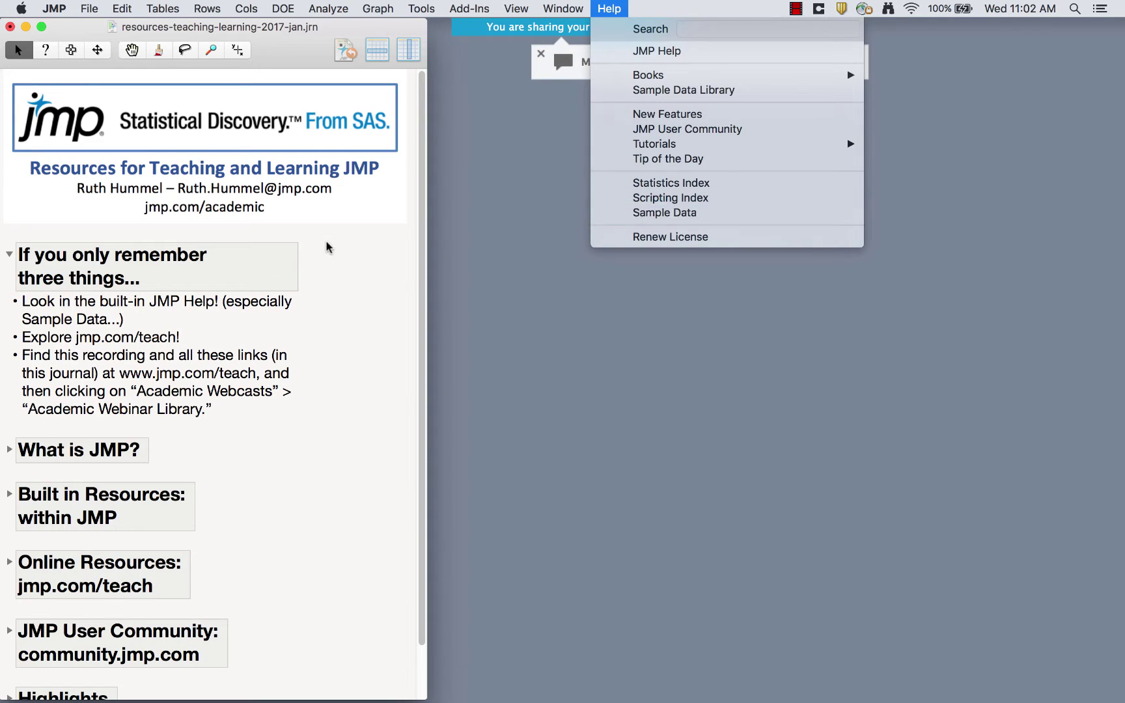
click(357, 267)
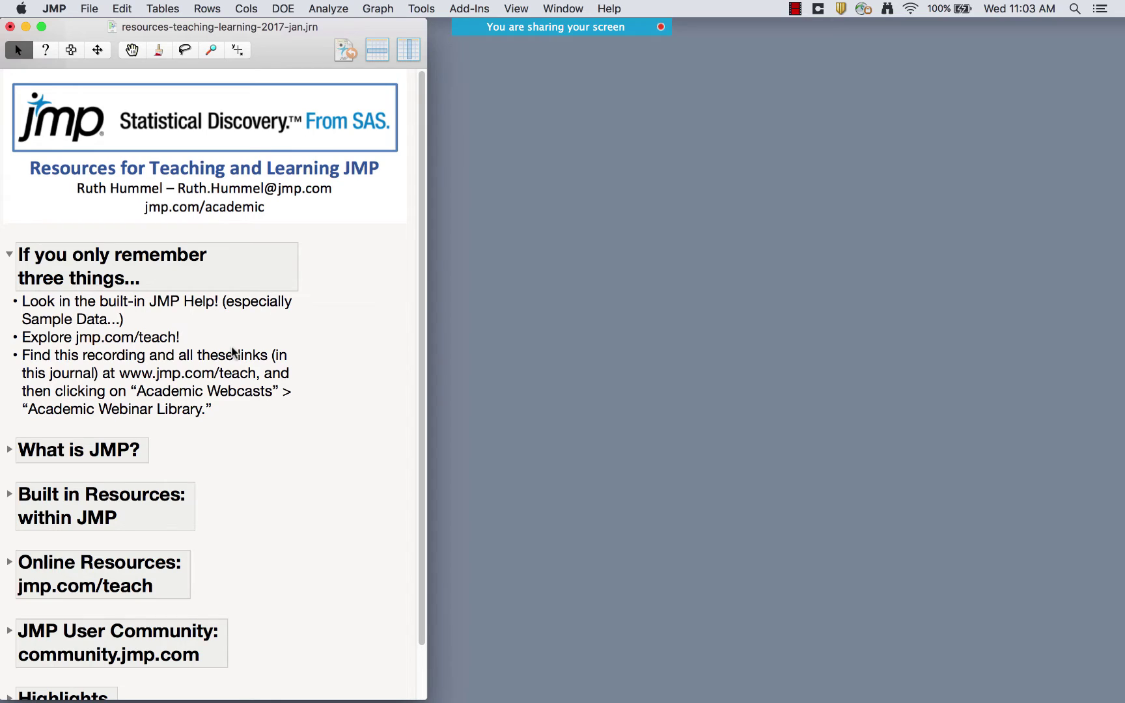
click(91, 12)
mouse_move(123, 28)
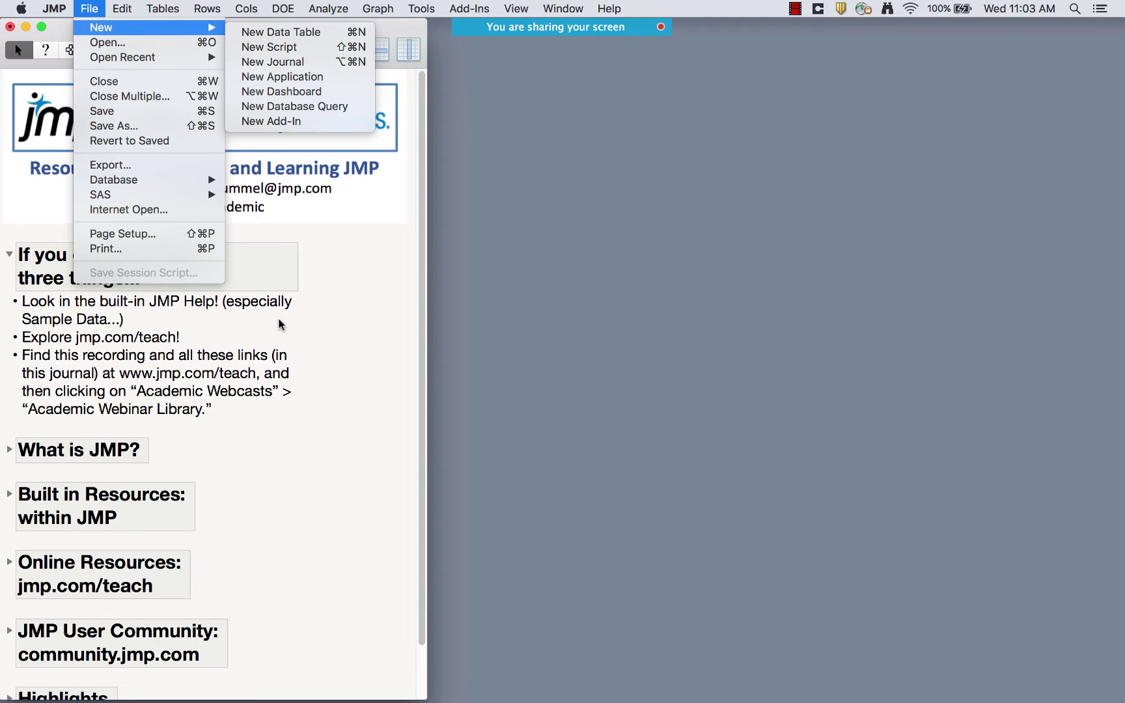
click(337, 434)
- Collapse the three-things section and expand "What is JMP?", reading its JMP Family of Products list
click(11, 254)
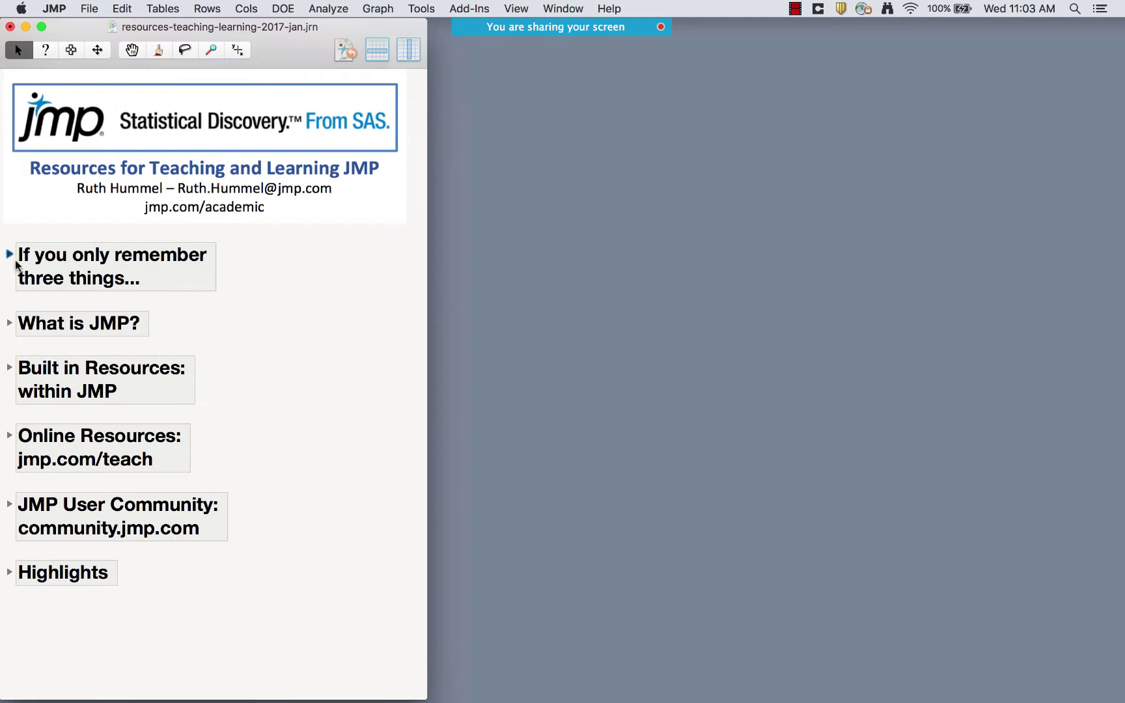
click(9, 323)
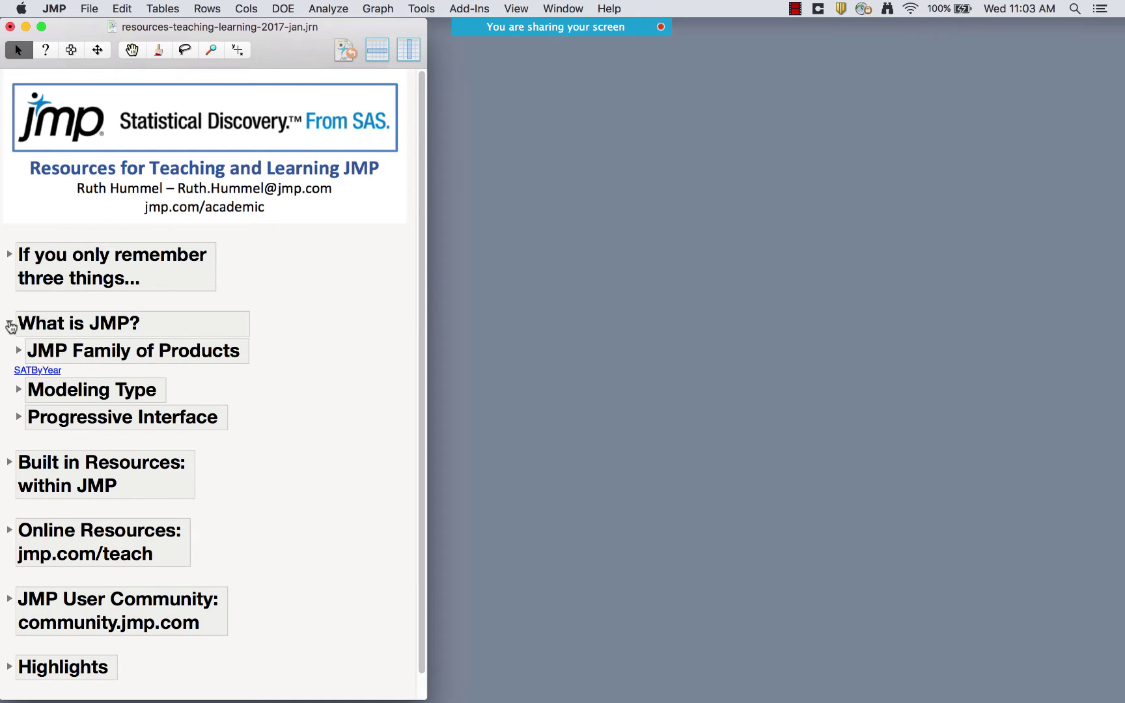
click(19, 355)
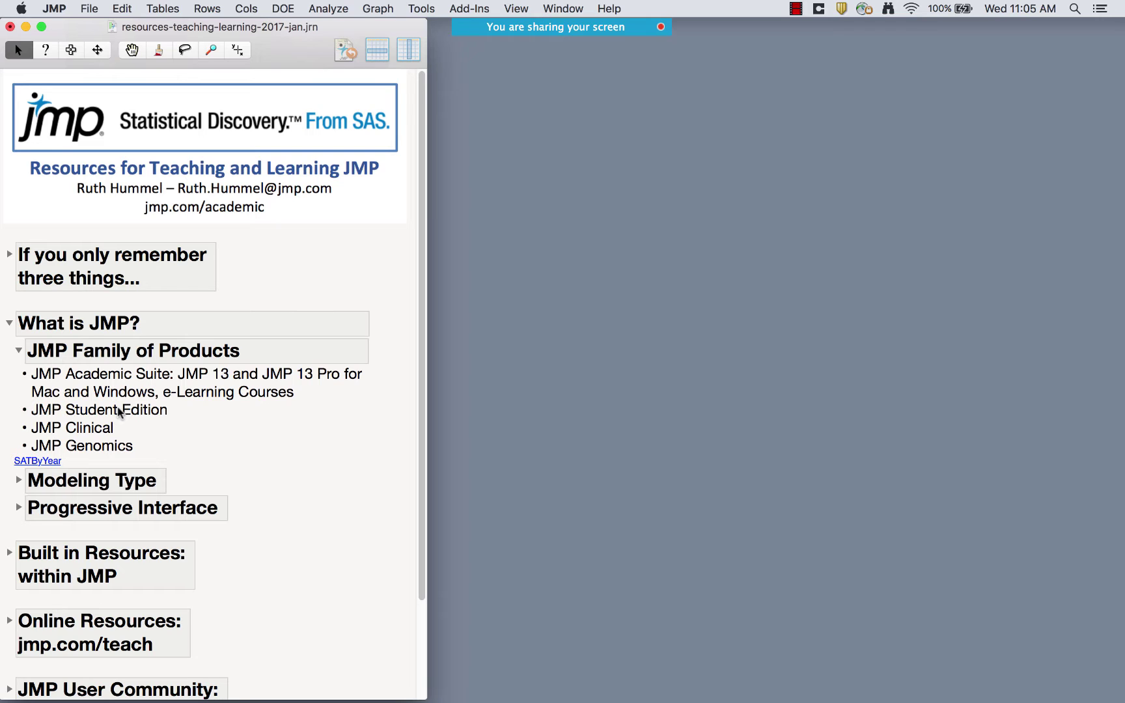
click(19, 350)
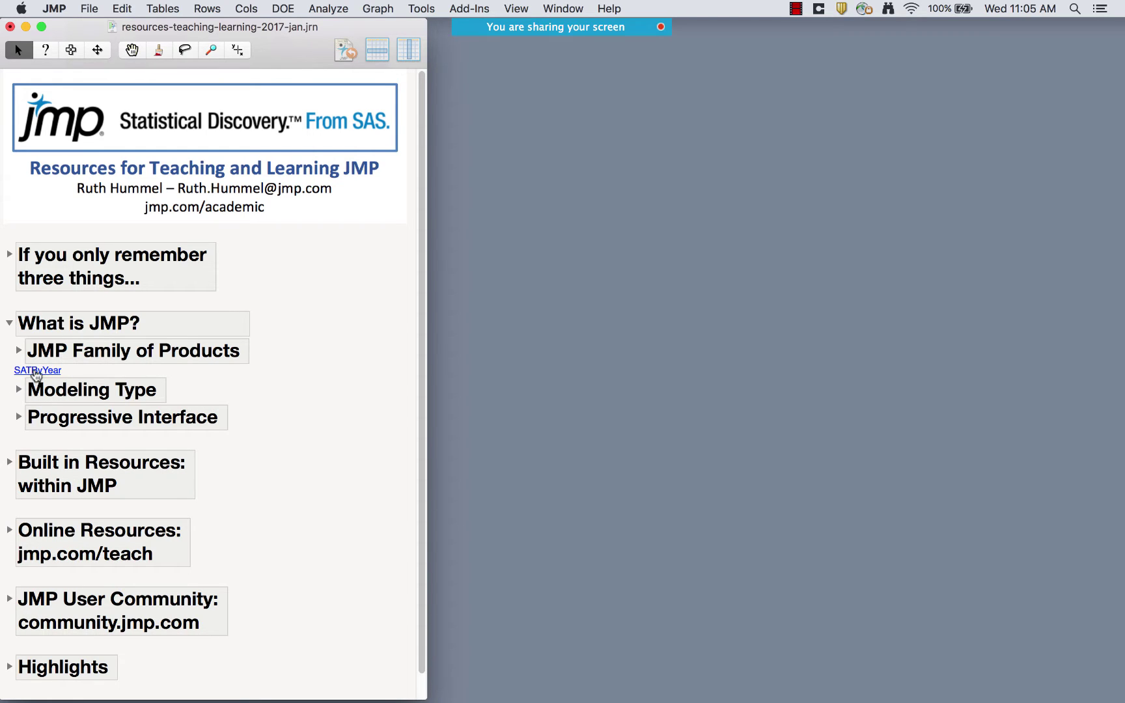
- Open the SATByYear data table from the journal link and review its column list down to Region
click(37, 371)
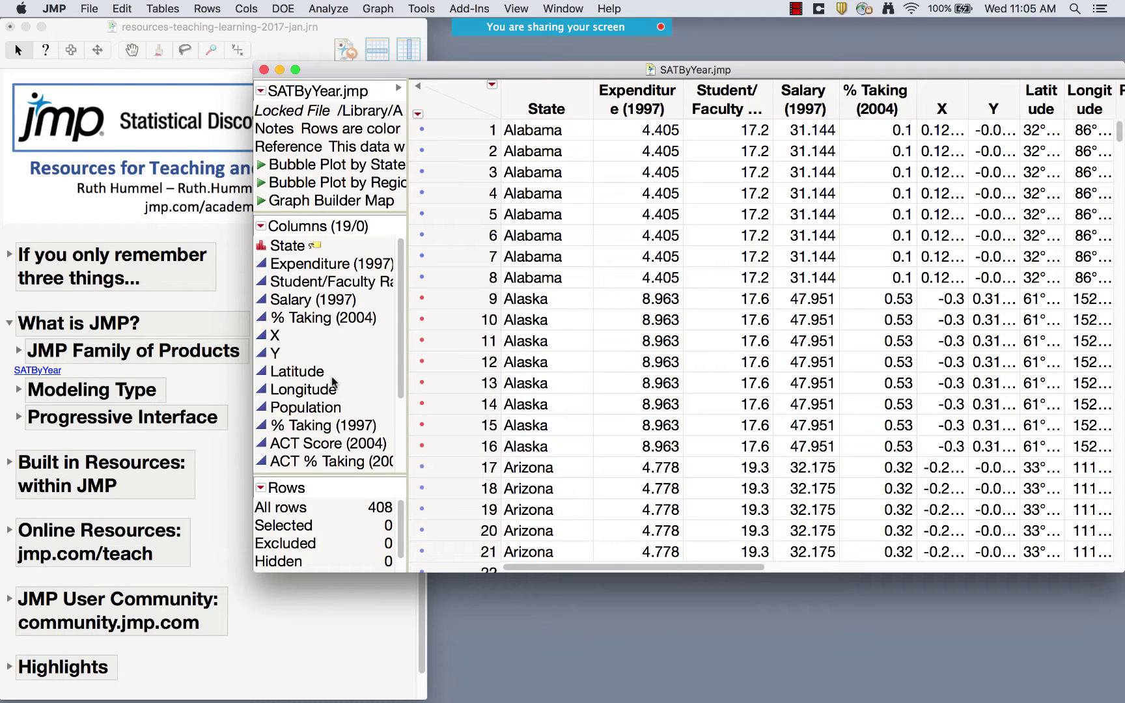
scroll(333, 382, down, 4)
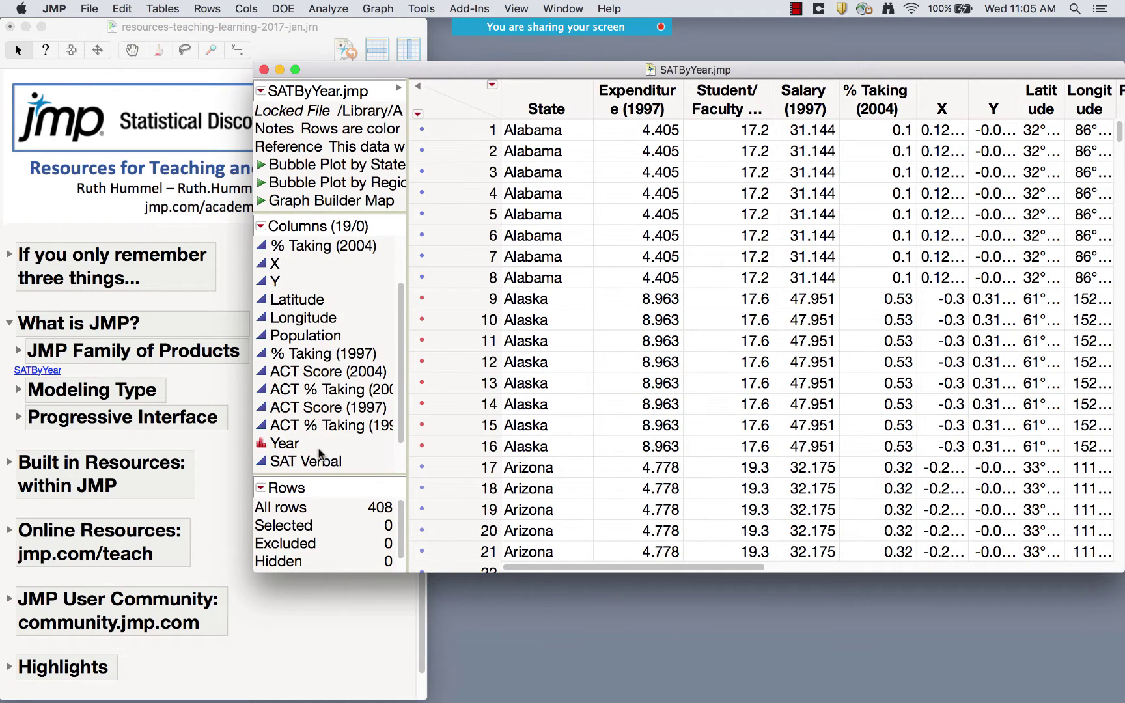
scroll(322, 455, down, 1)
scroll(343, 442, down, 1)
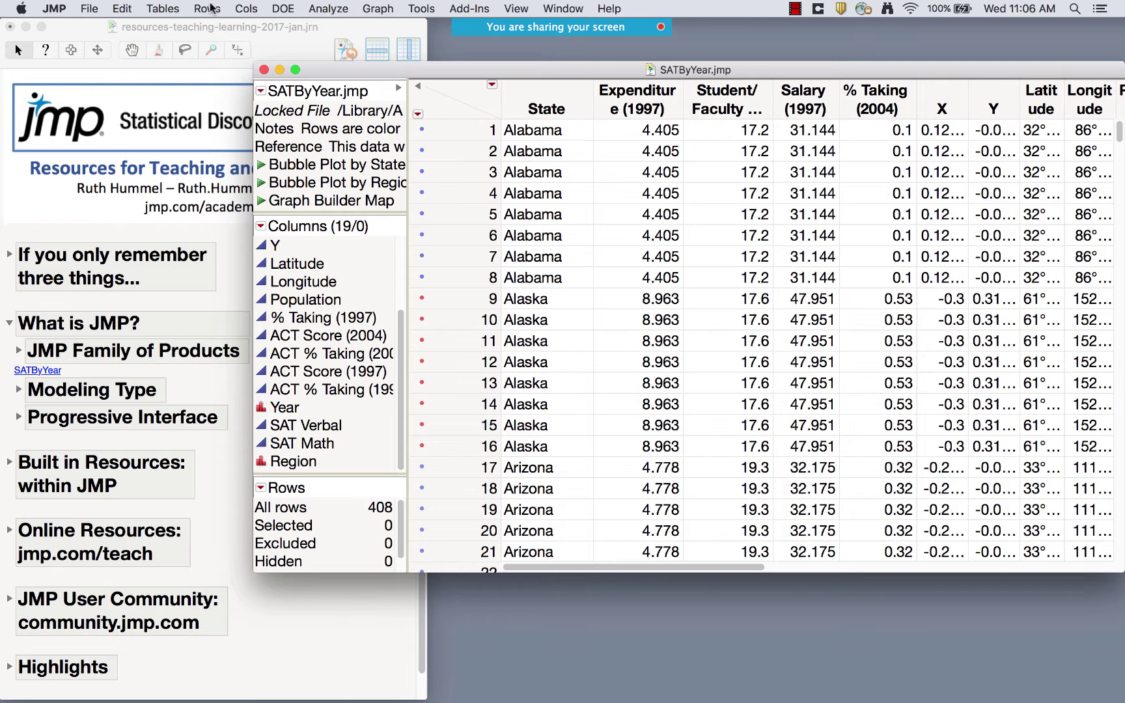
- Run a Distribution analysis with SAT Verbal, SAT Math and Region as the Y columns
click(330, 9)
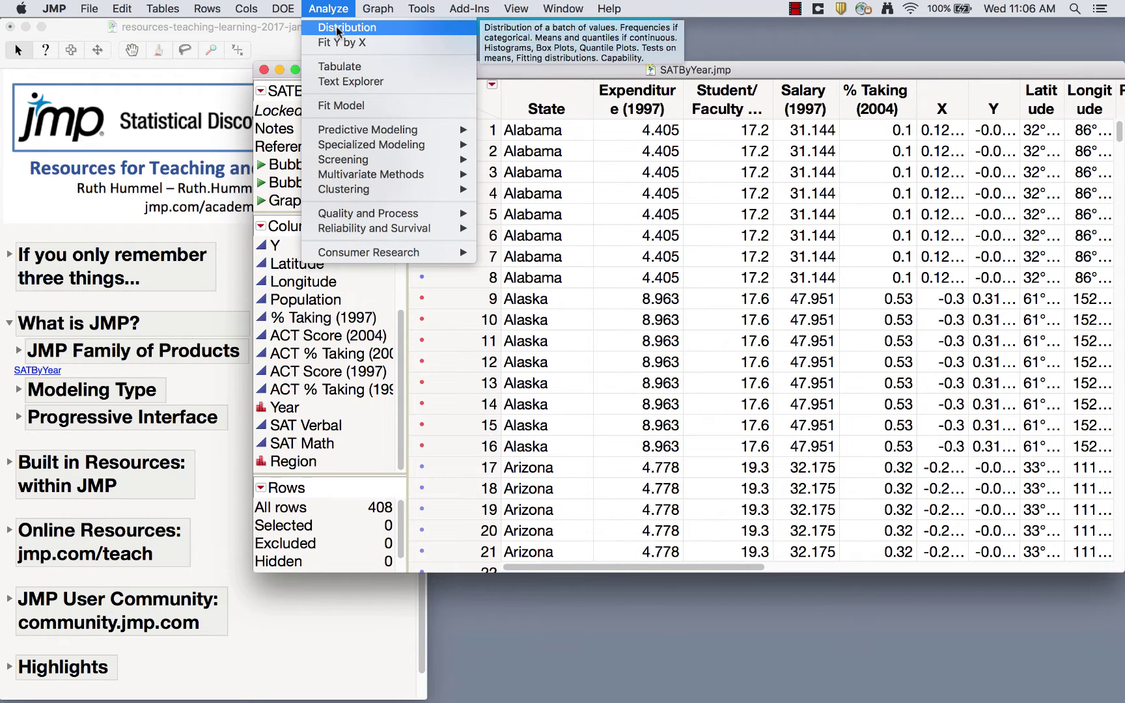
click(336, 26)
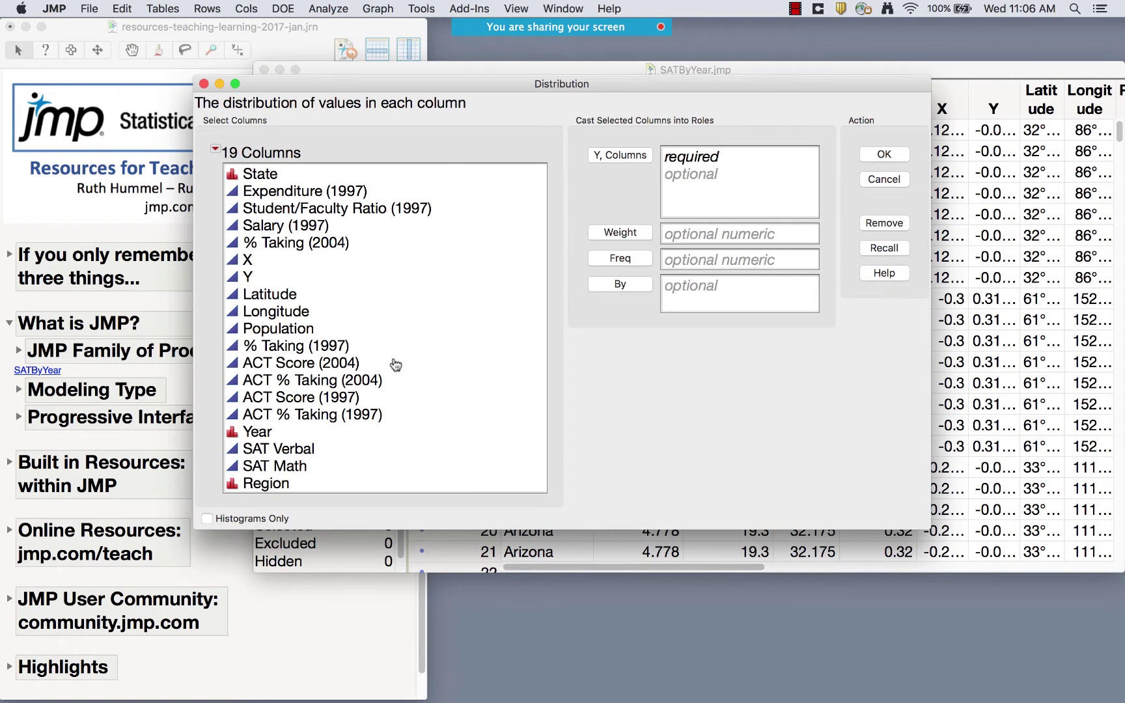
click(284, 449)
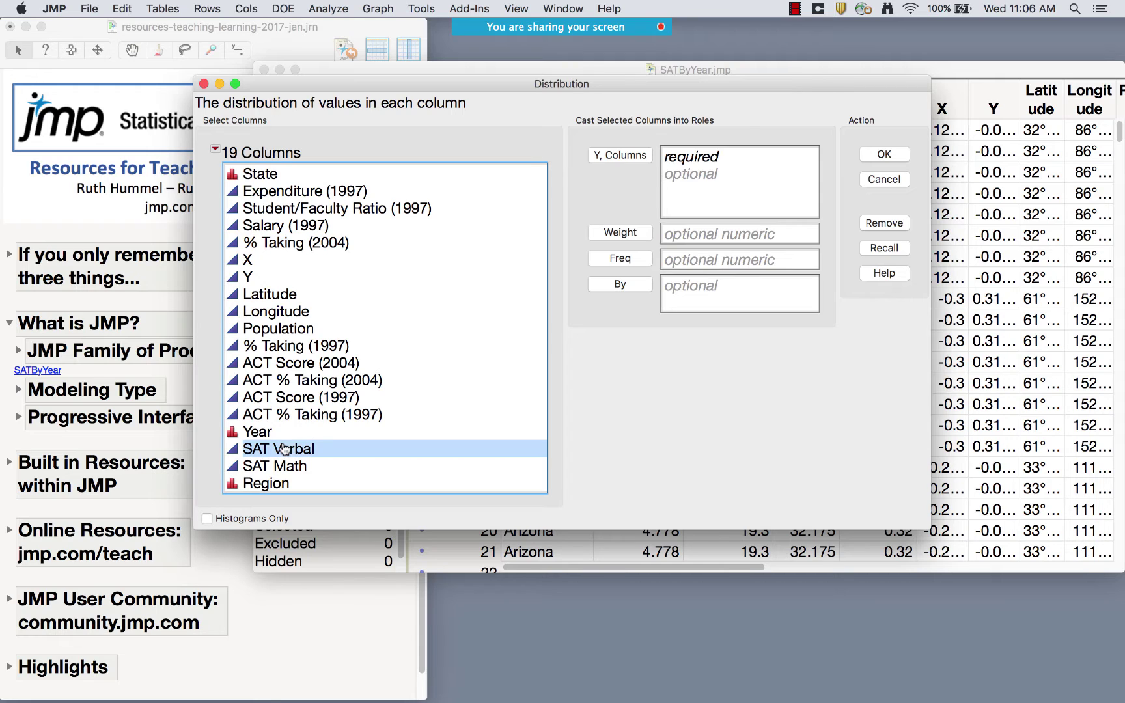
shift+click(280, 484)
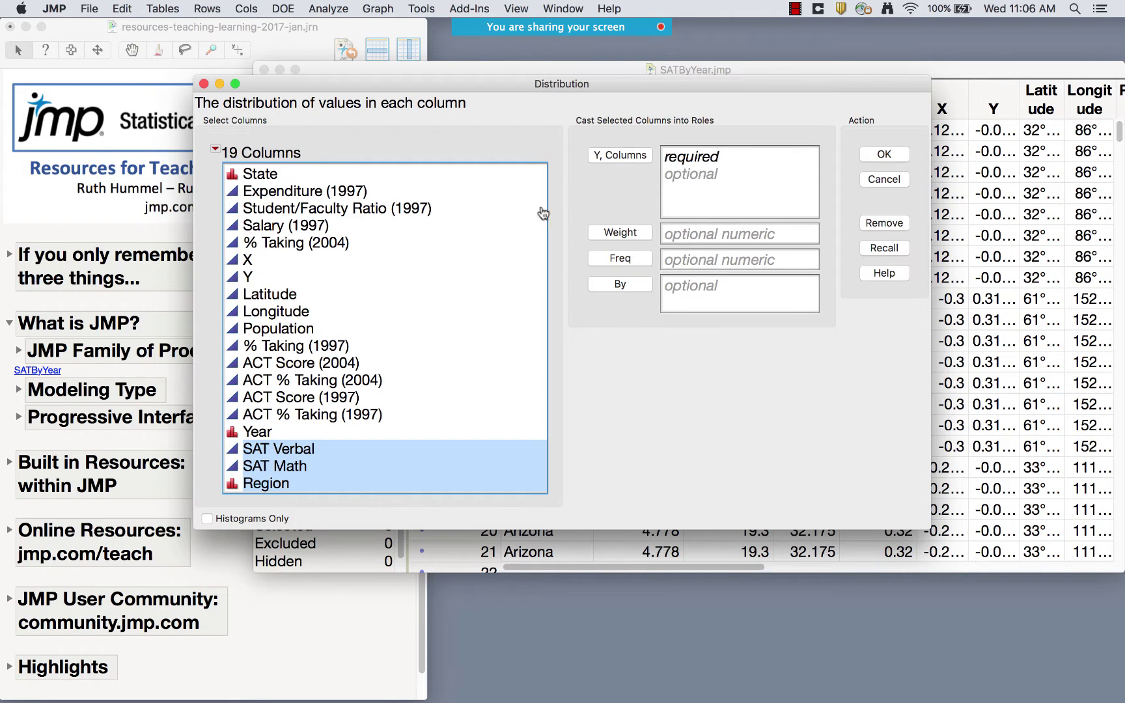
drag(342, 472, 748, 183)
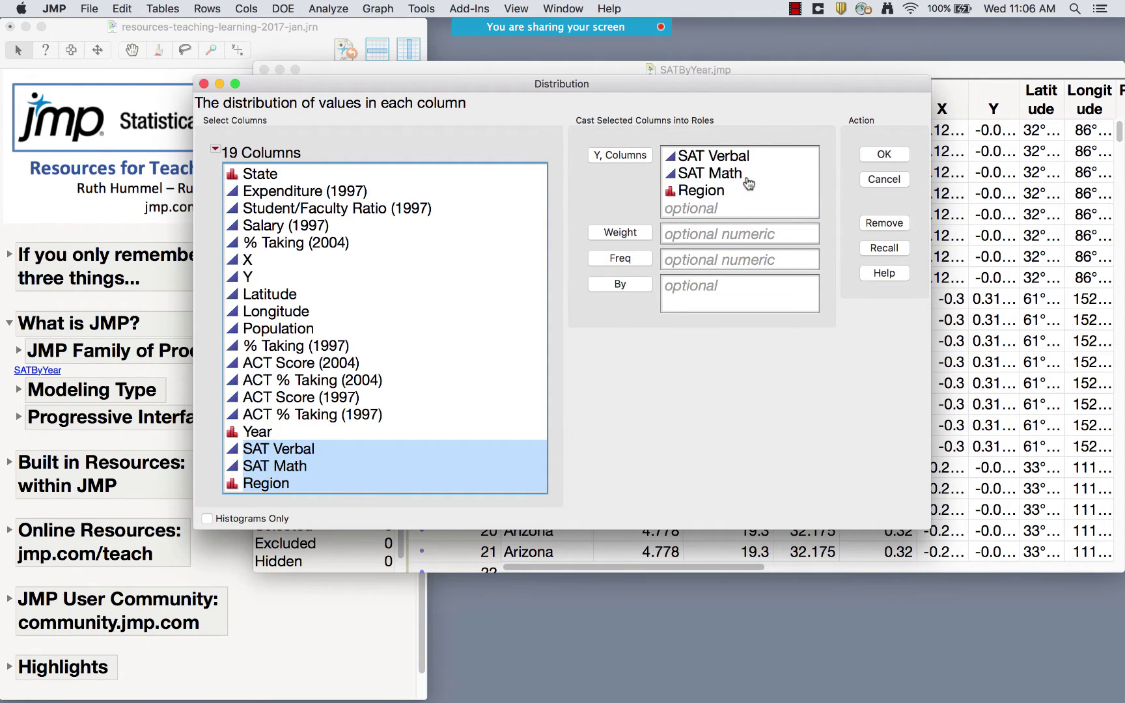
click(880, 157)
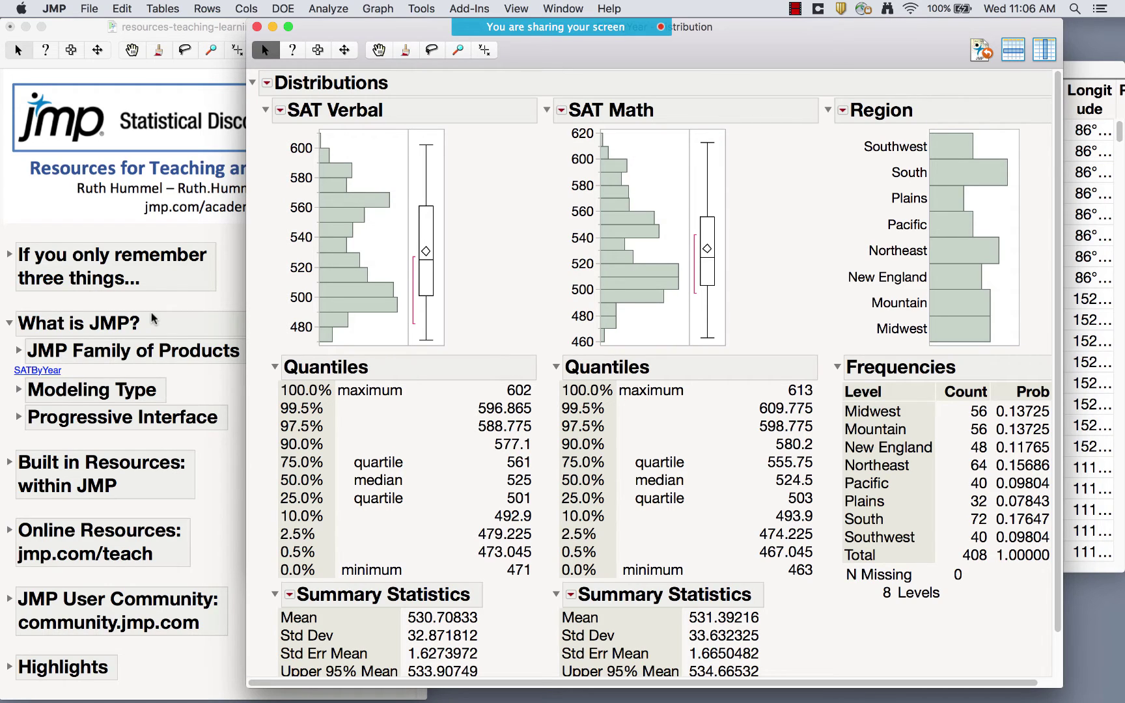
- Expand the Modeling Type and Progressive Interface sections of the journal and read their contents
click(19, 391)
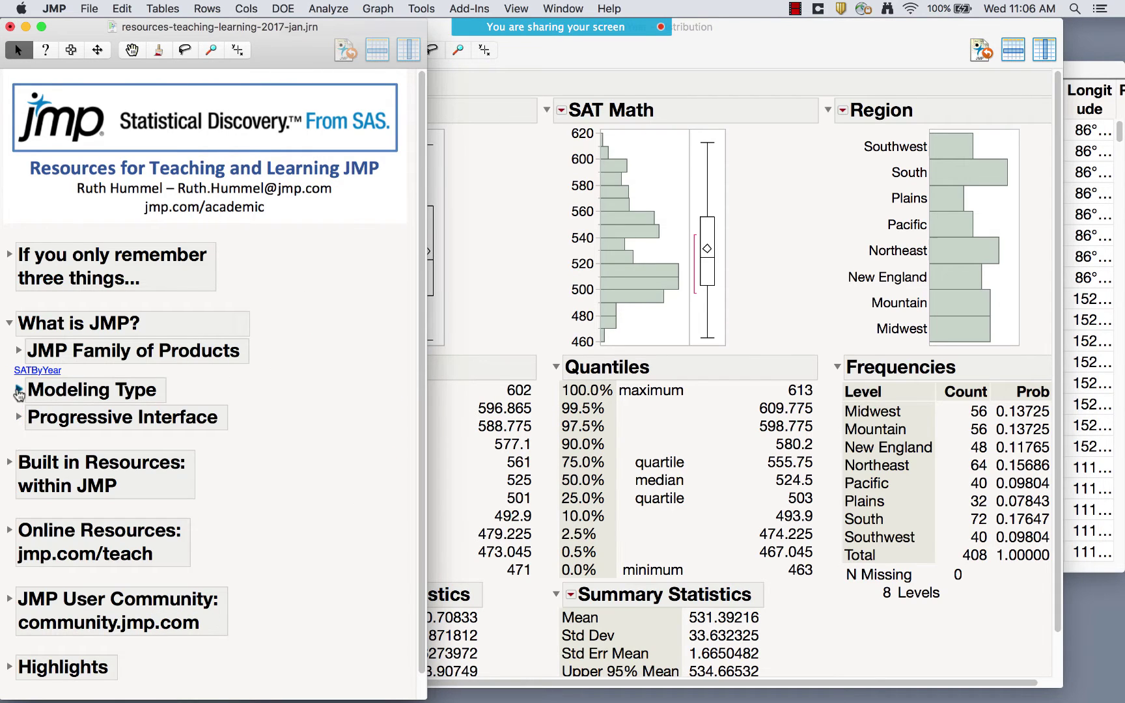
click(19, 391)
click(19, 618)
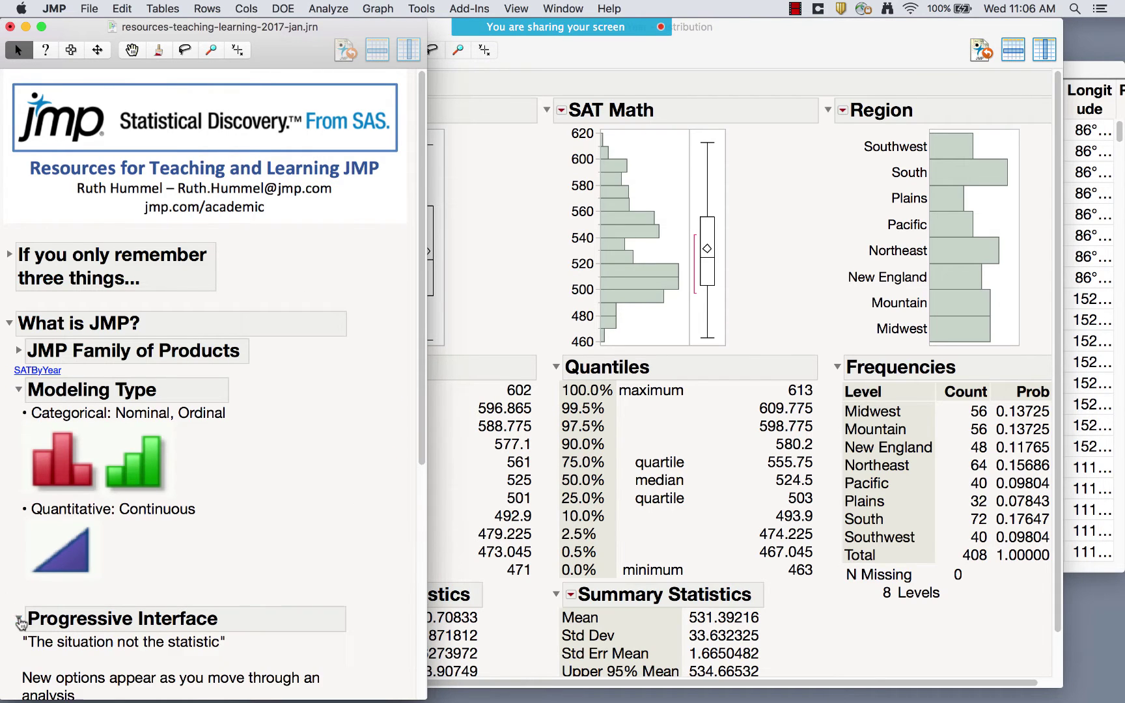
scroll(270, 539, down, 3)
scroll(270, 539, down, 4)
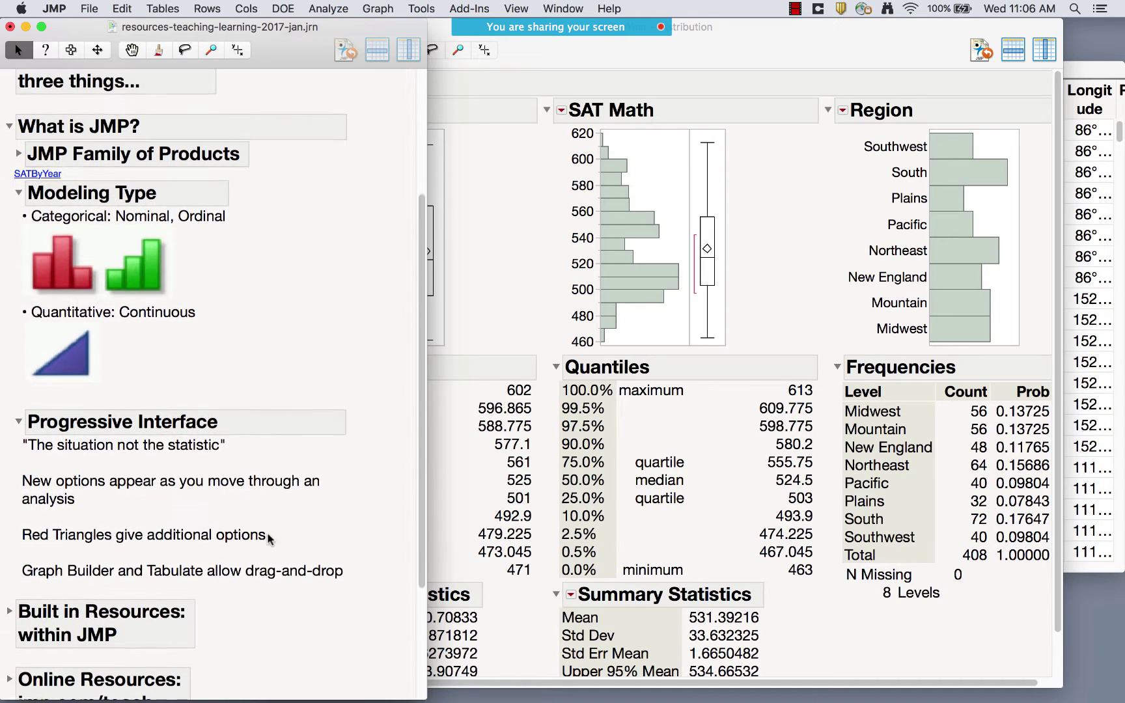
- Highlight the Southwest and South bars one after the other in the Region histogram of the Distribution report
click(784, 225)
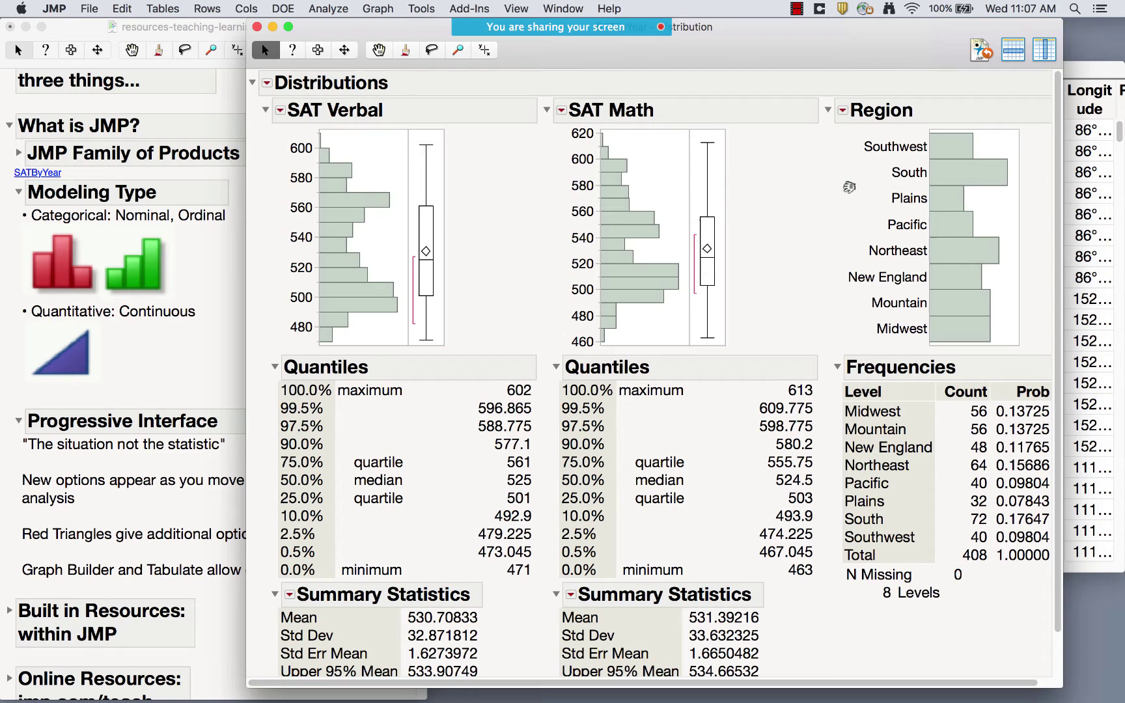
click(946, 145)
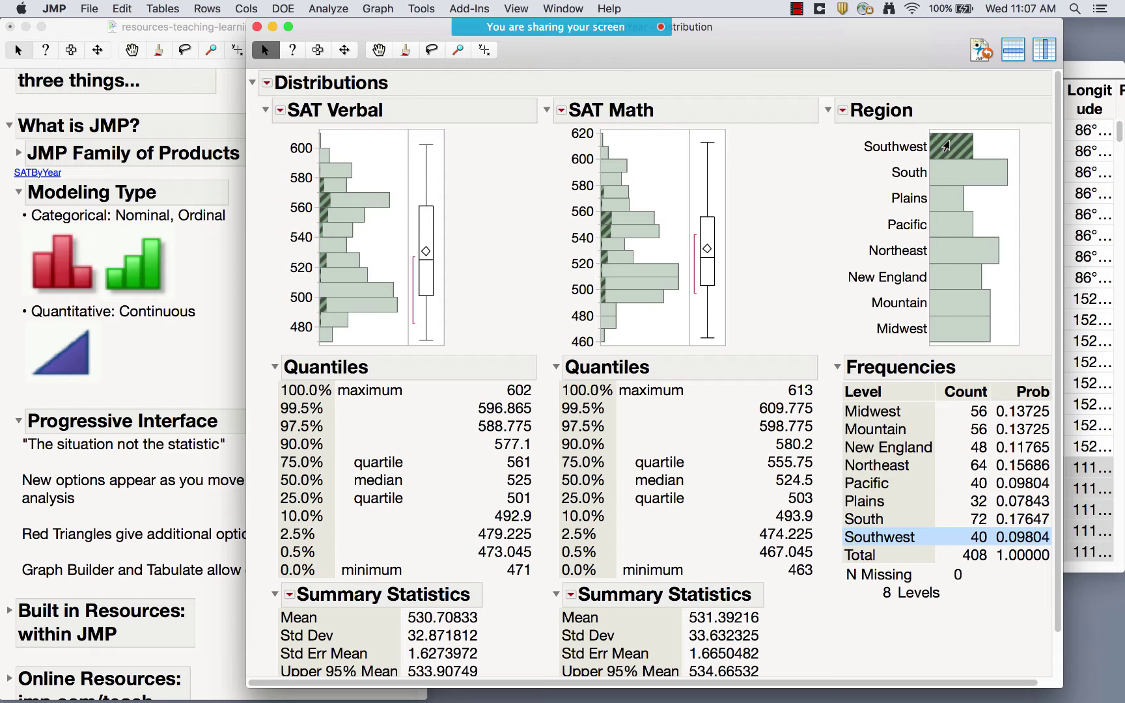
drag(925, 47, 863, 52)
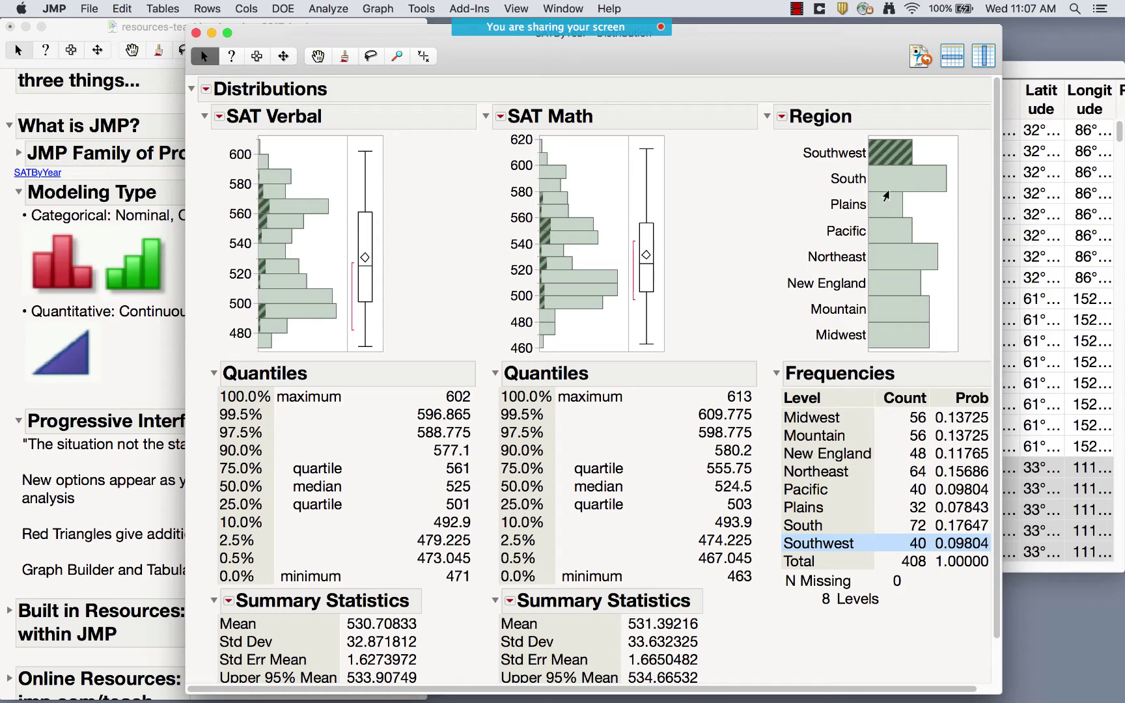
click(885, 190)
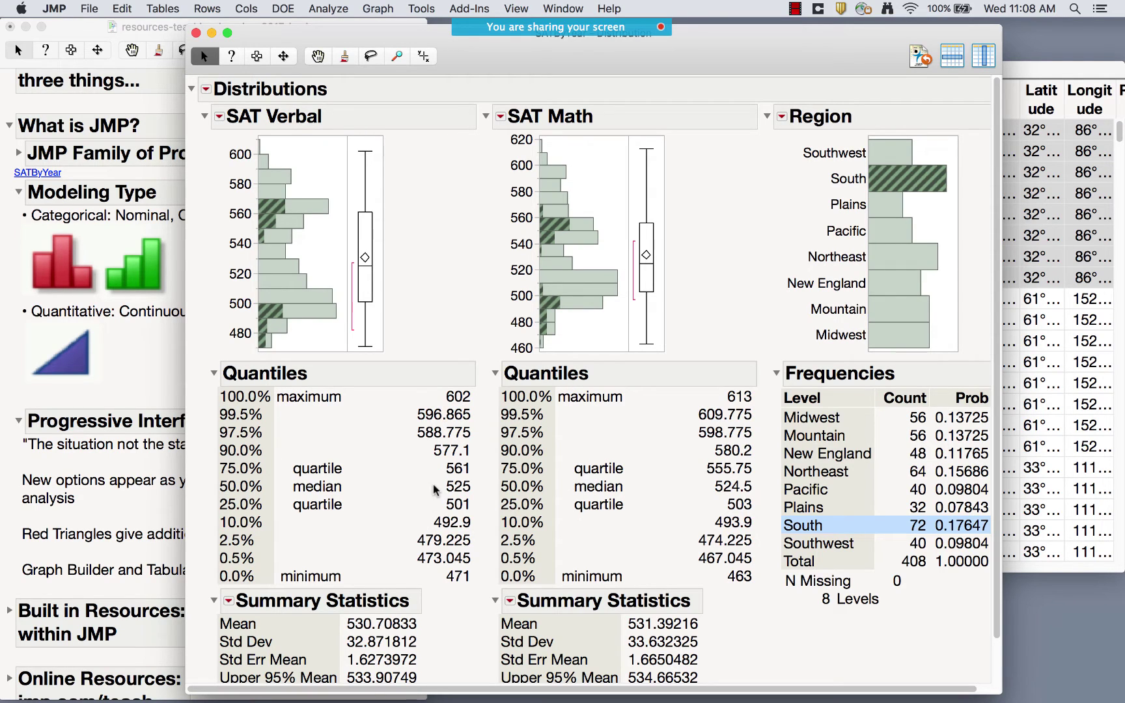
- Compare the journal's modeling type icons with the SATByYear table's columns and return to the Distribution report
click(130, 373)
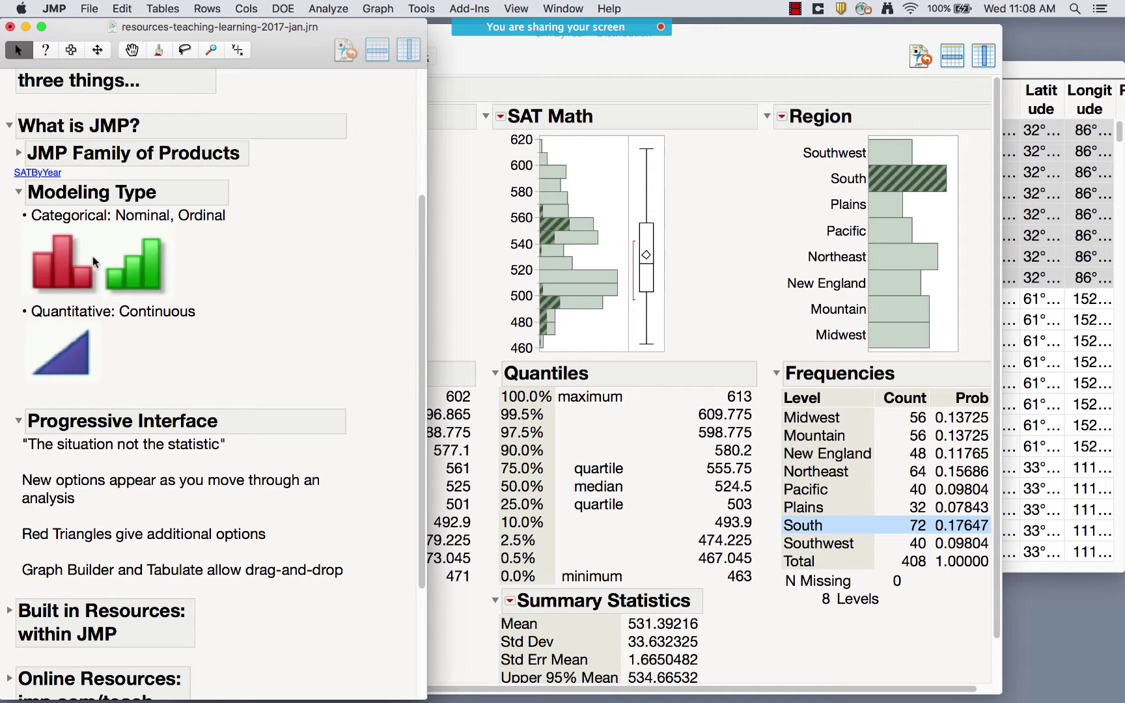
click(1022, 68)
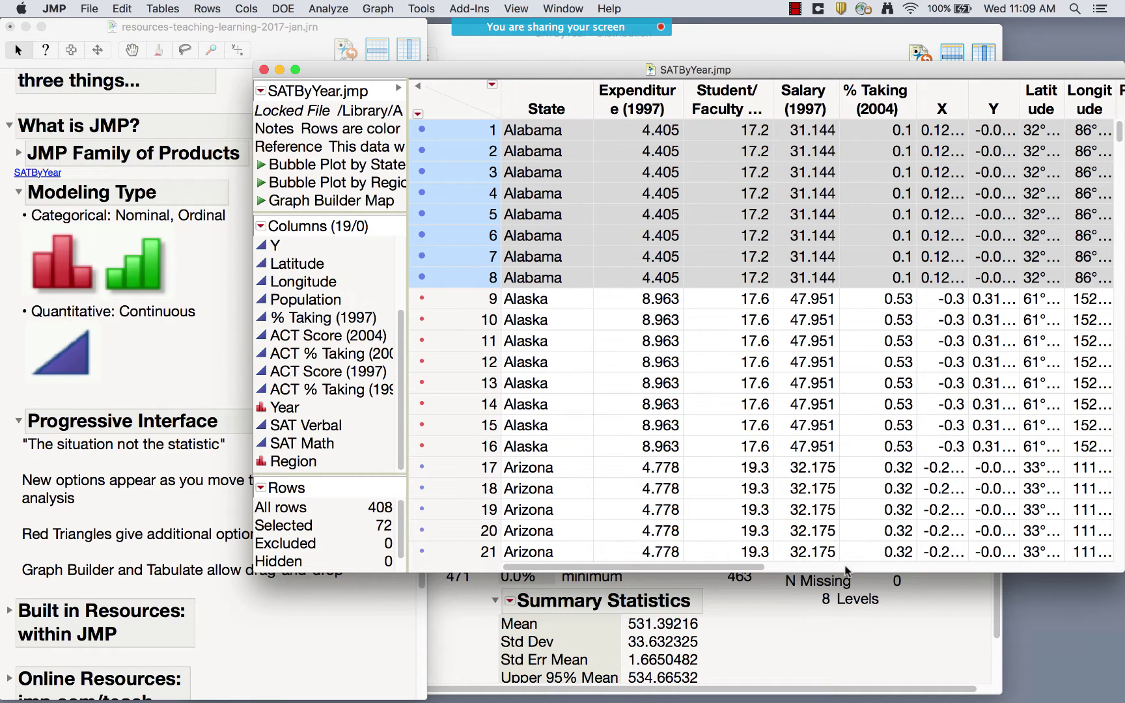
click(783, 633)
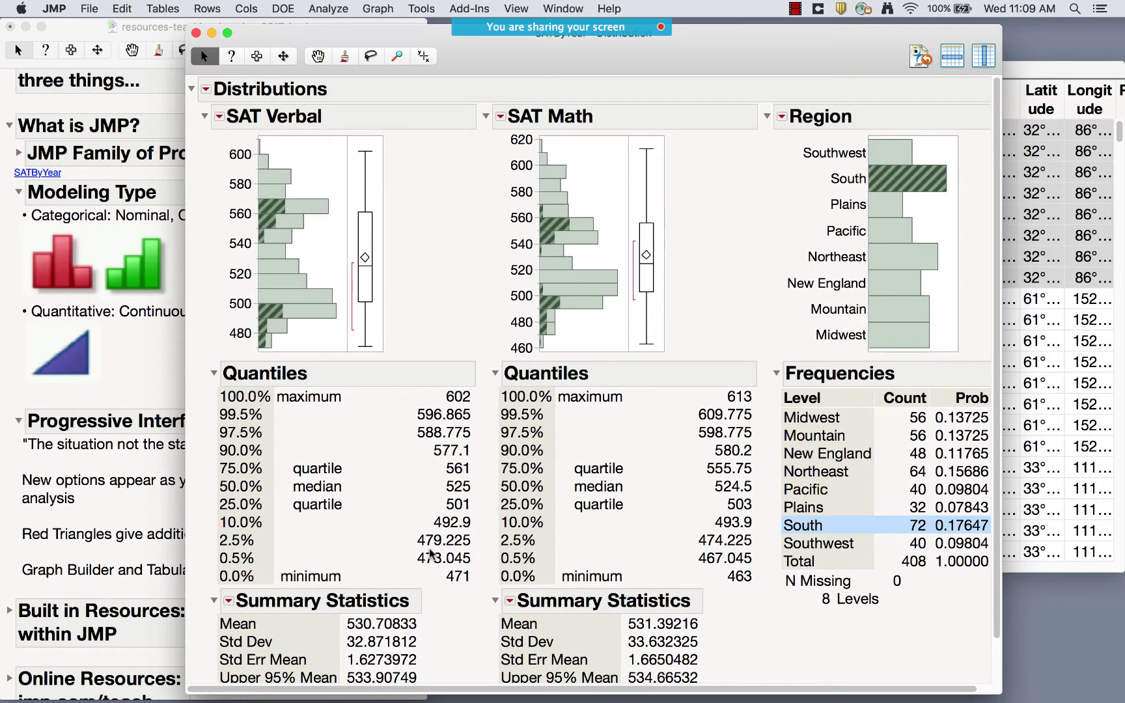
- Compare the analysis options offered for SAT Verbal, including the Continuous Fit distributions, with those offered for Region
click(220, 117)
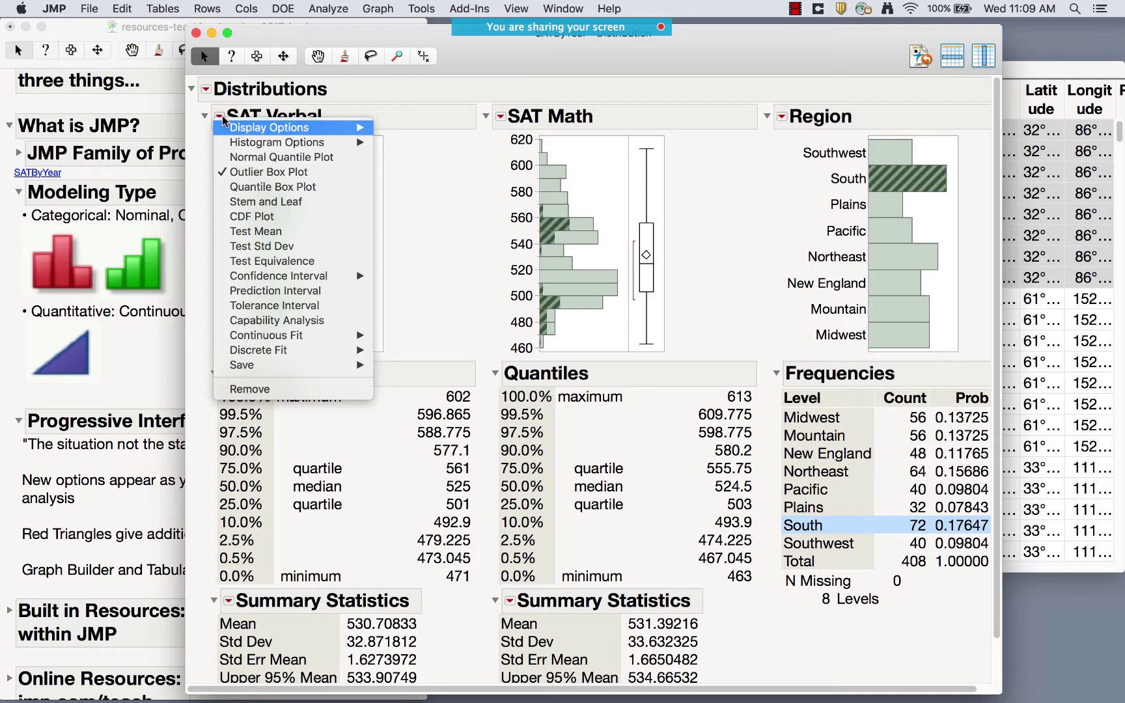
mouse_move(225, 127)
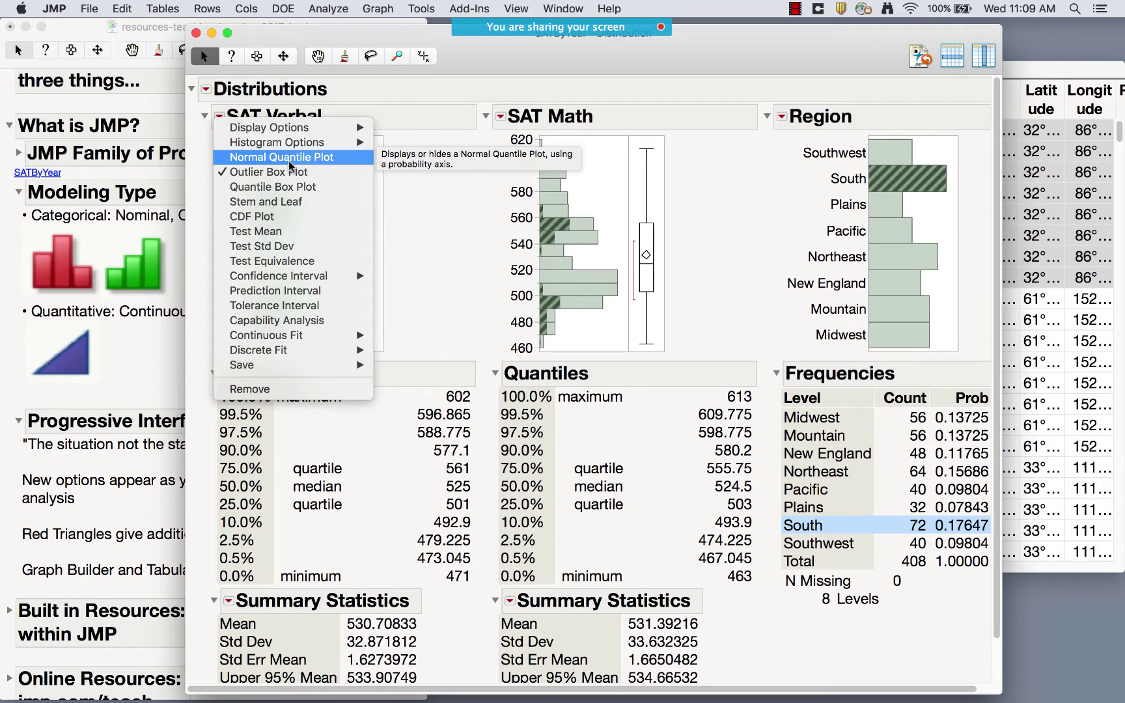
mouse_move(355, 334)
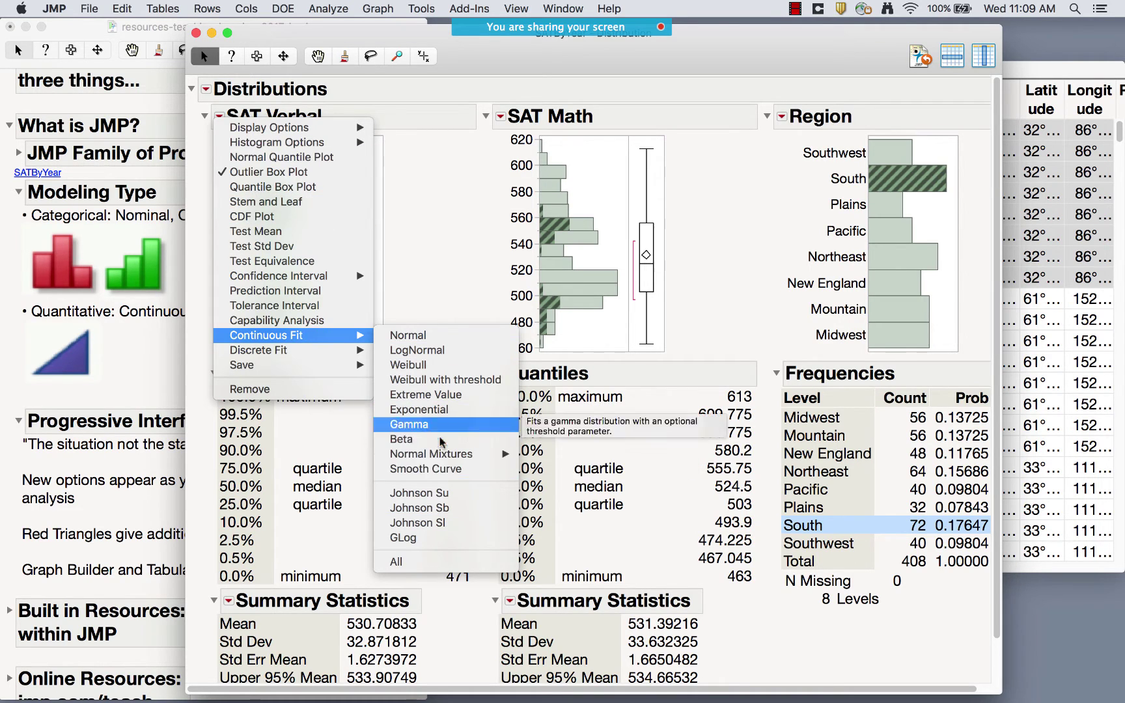
mouse_move(440, 457)
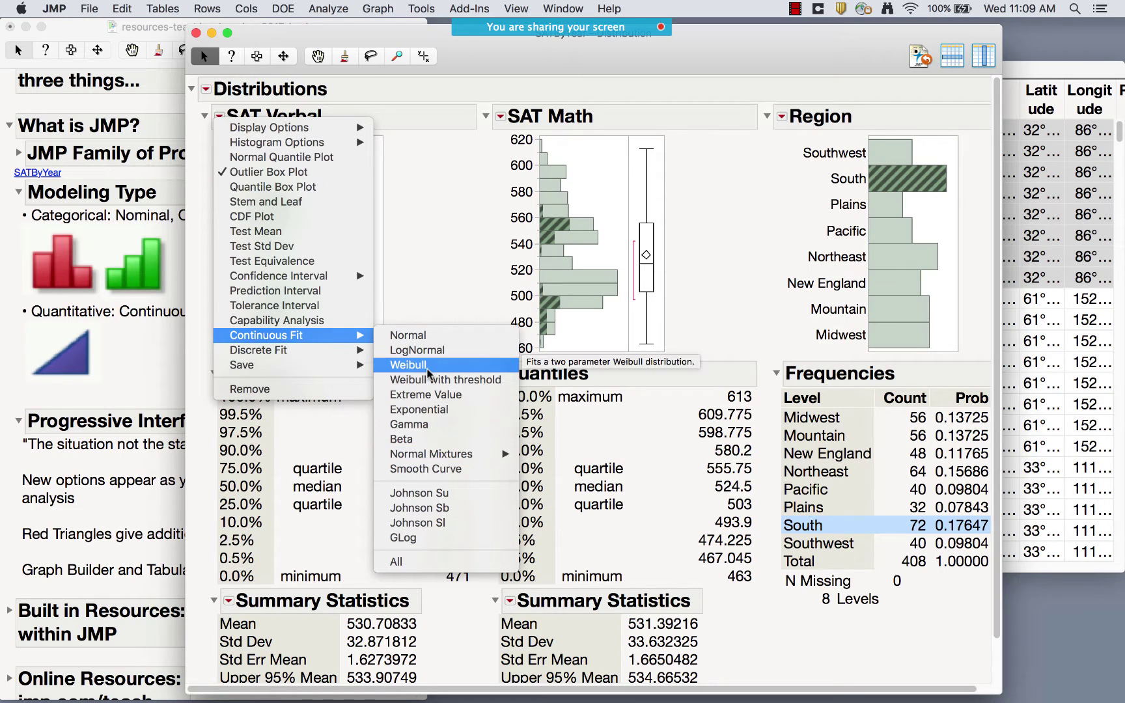
click(404, 153)
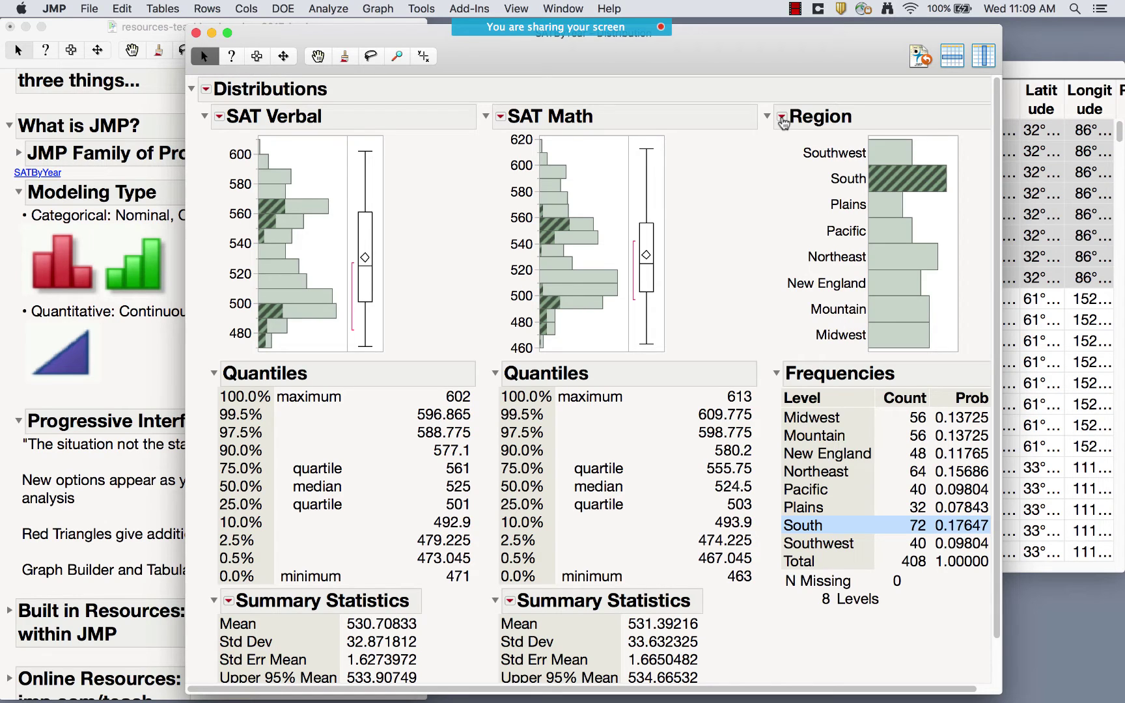
click(783, 119)
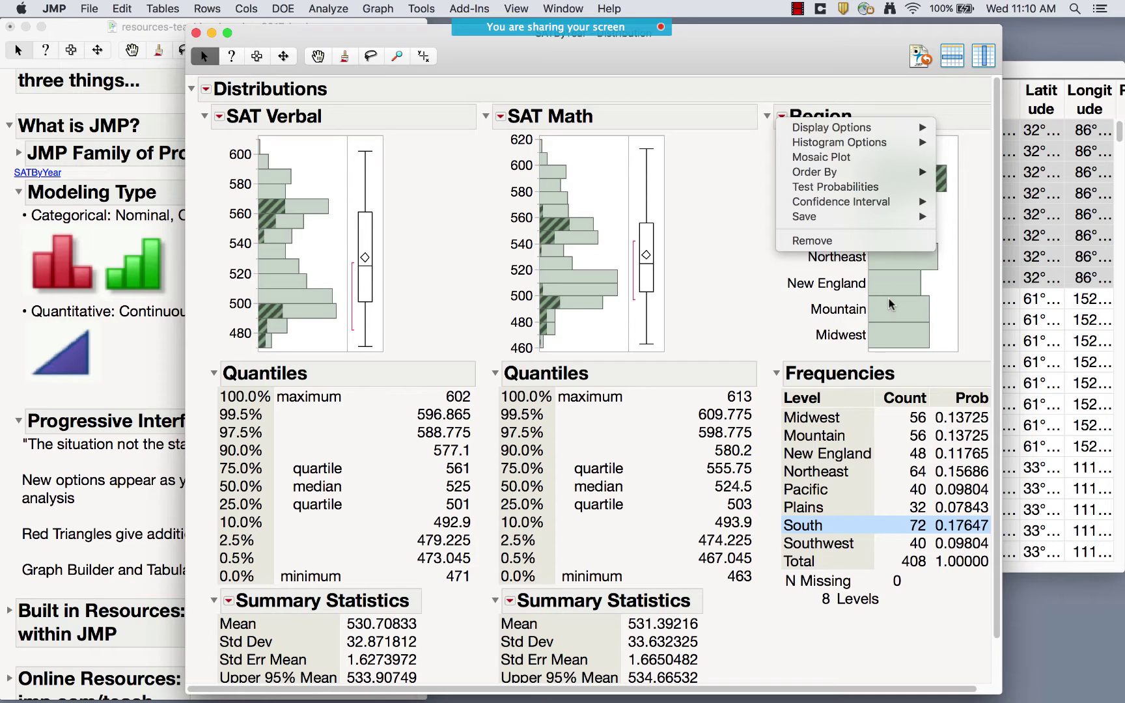
click(797, 50)
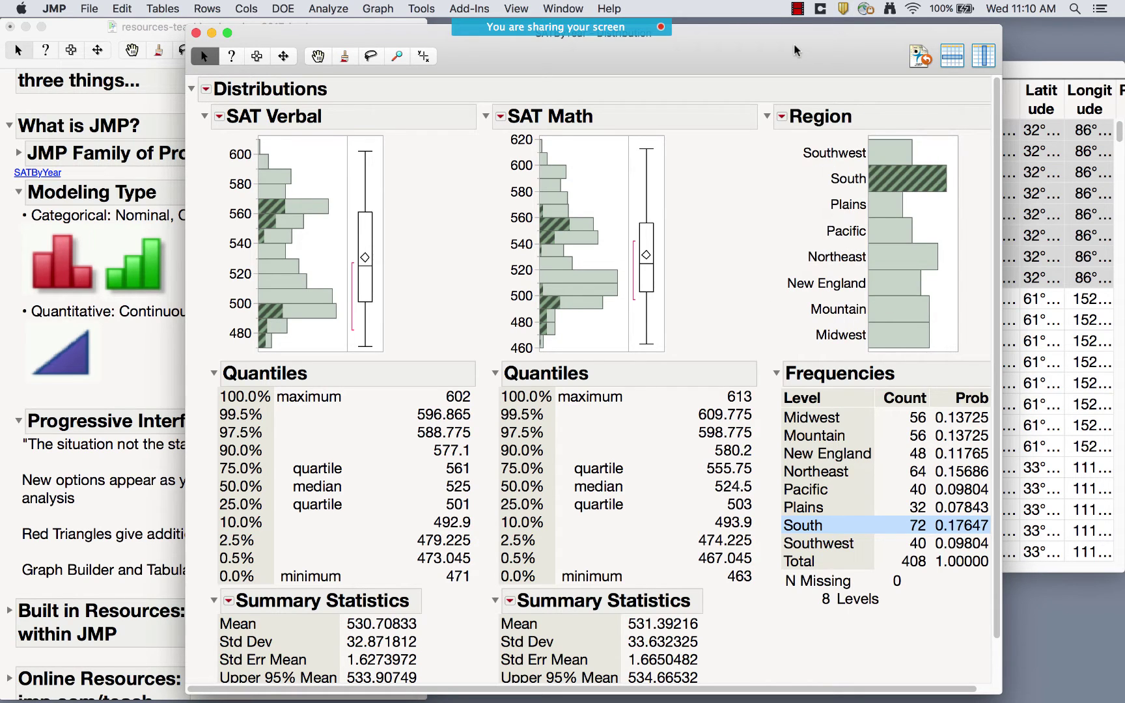
- Bring the SATByYear data table forward and launch Graph Builder for it
click(1026, 67)
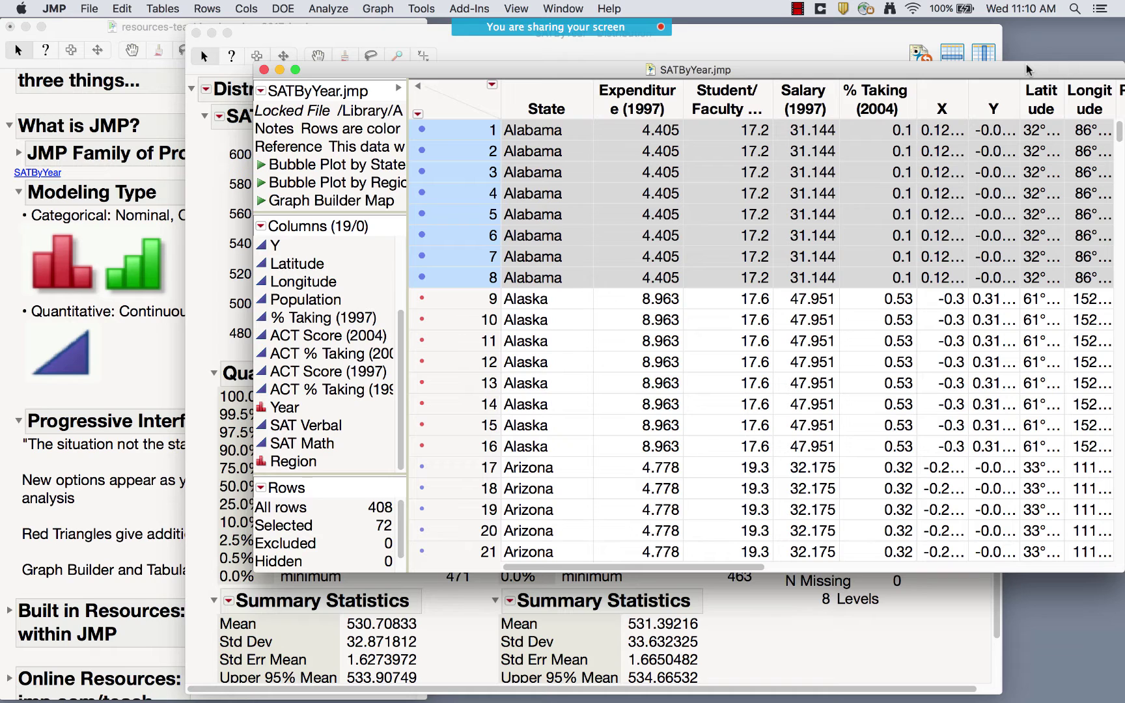
click(387, 10)
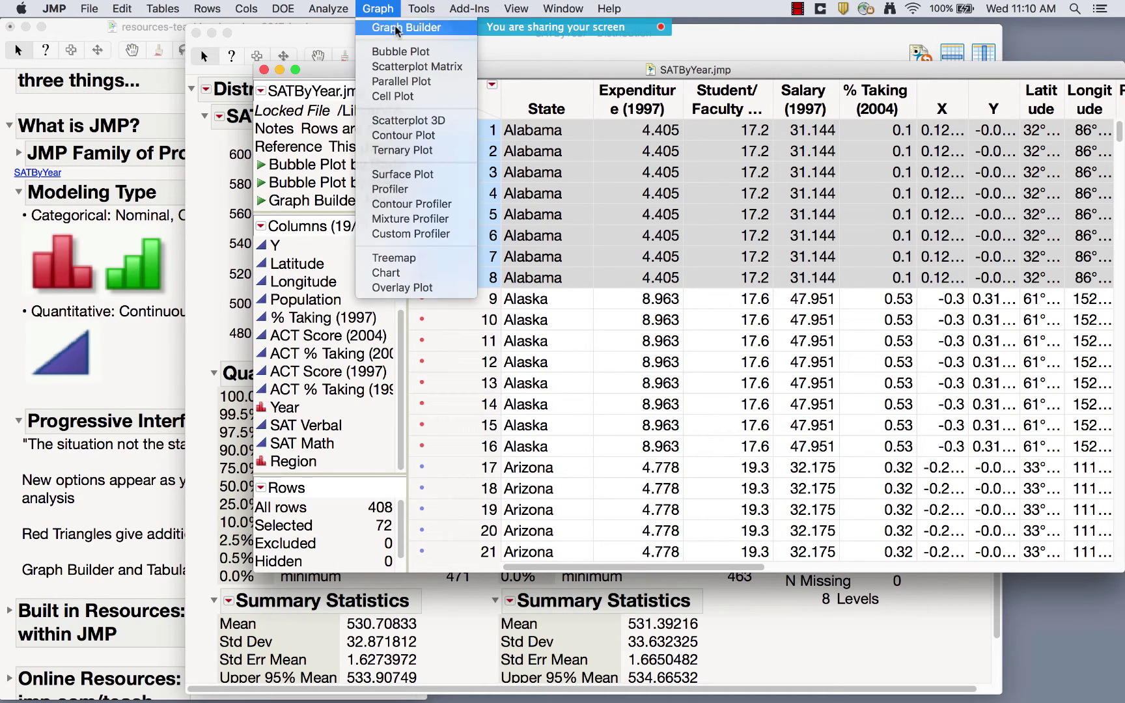
click(395, 26)
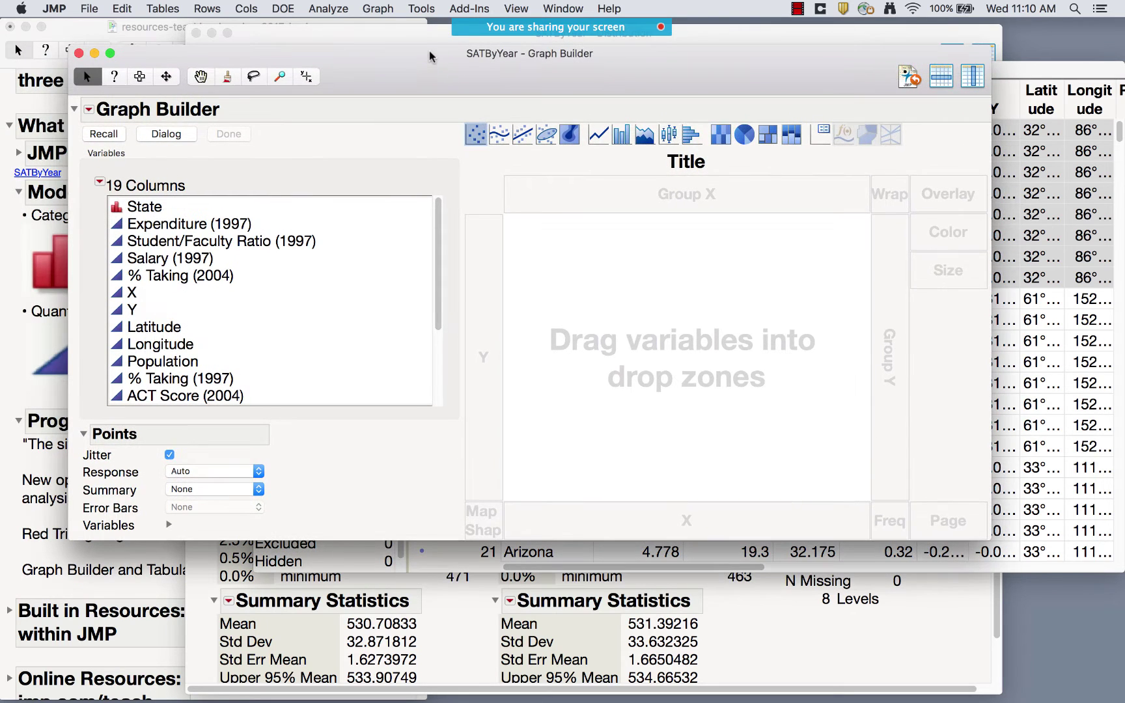
- Try plotting Student/Faculty Ratio (1997) against Salary (1997), grouped horizontally by Expenditure (1997), and clear the graph to start over
drag(185, 224, 166, 208)
click(174, 228)
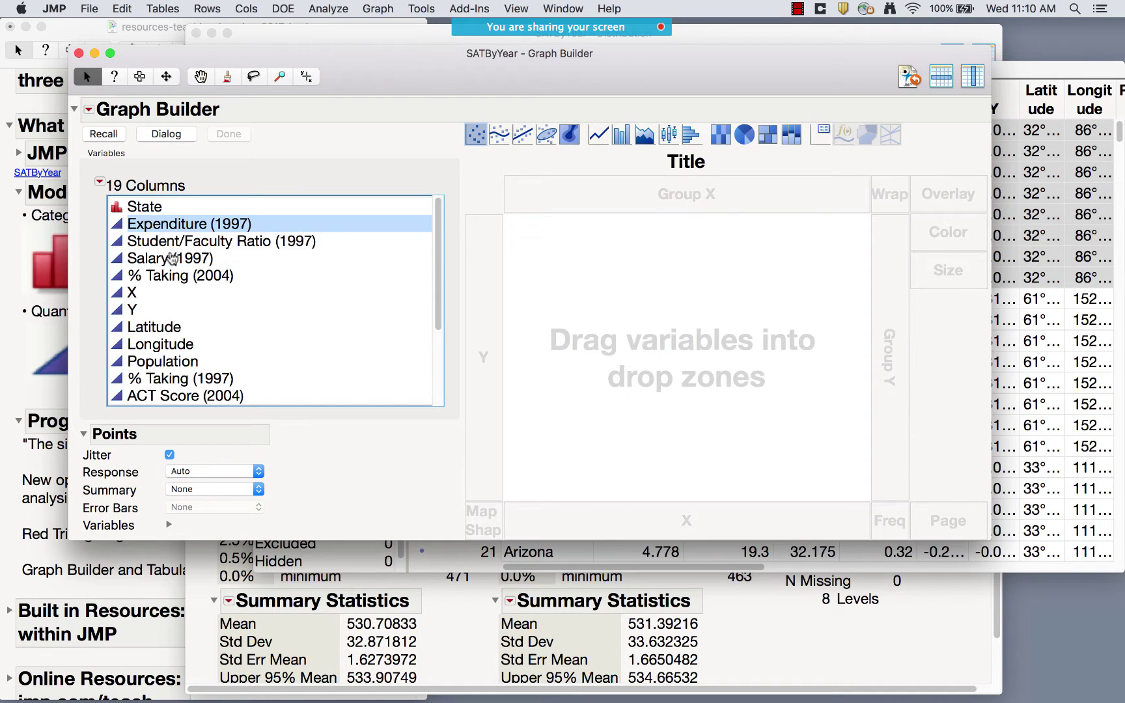
drag(169, 259, 629, 351)
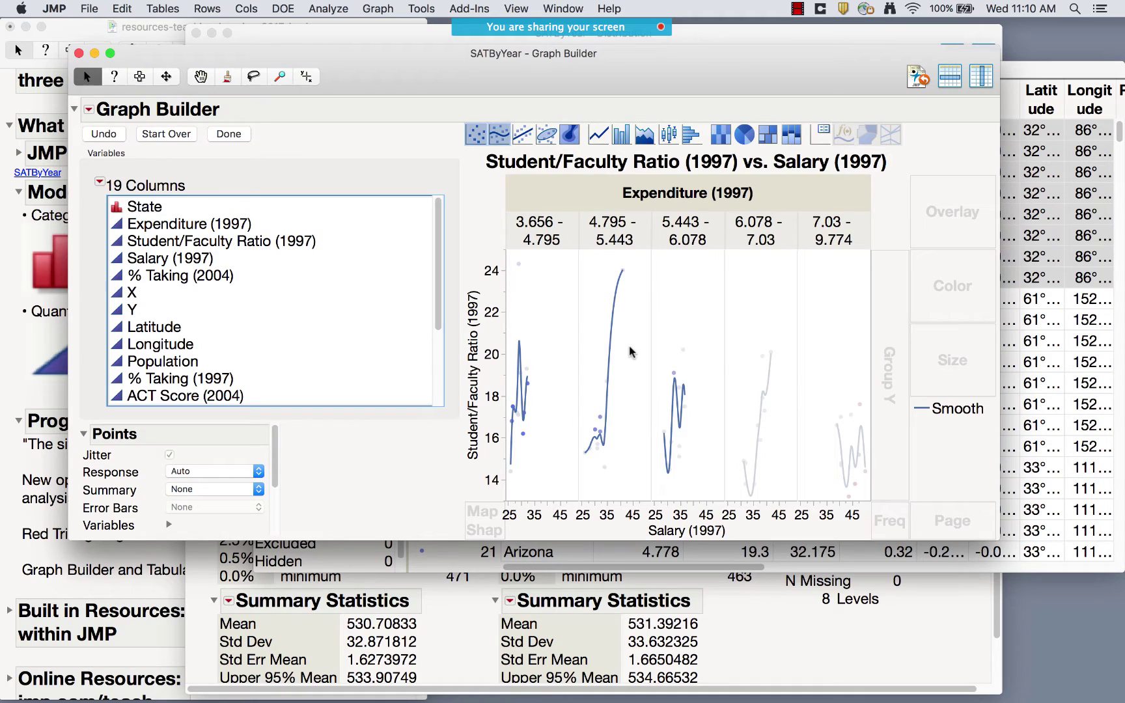
click(770, 314)
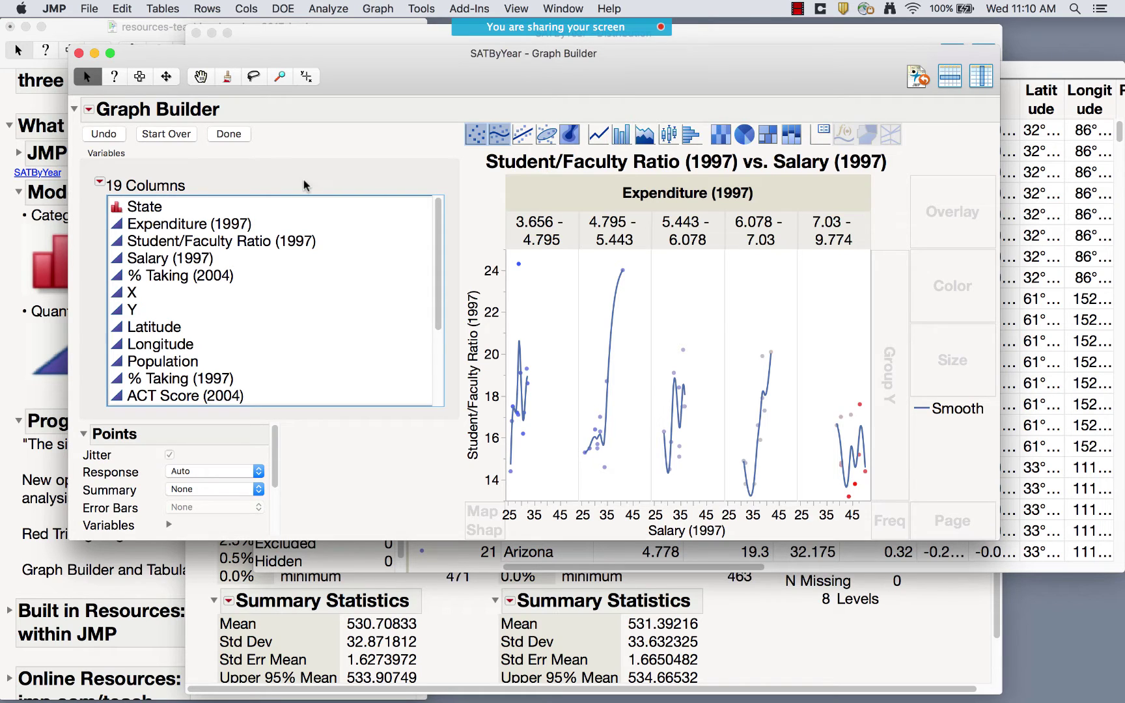
click(166, 134)
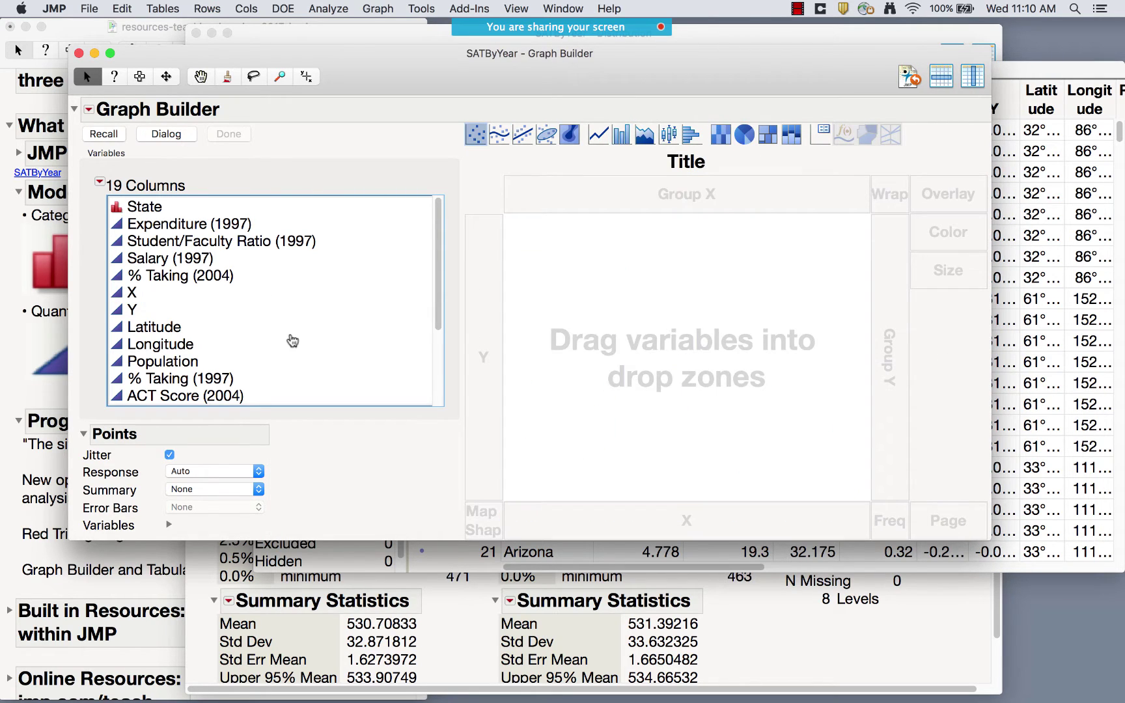
- Plot SAT Verbal on the Y axis against SAT Math on the X axis
scroll(289, 342, down, 5)
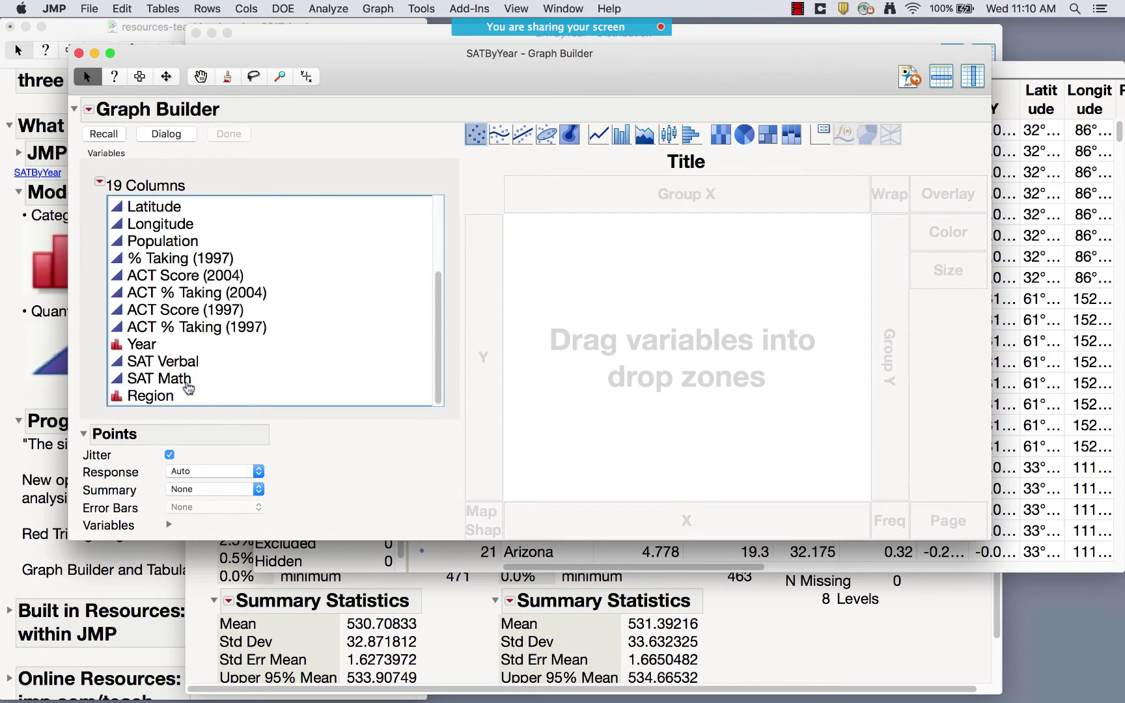
click(176, 384)
drag(176, 384, 642, 528)
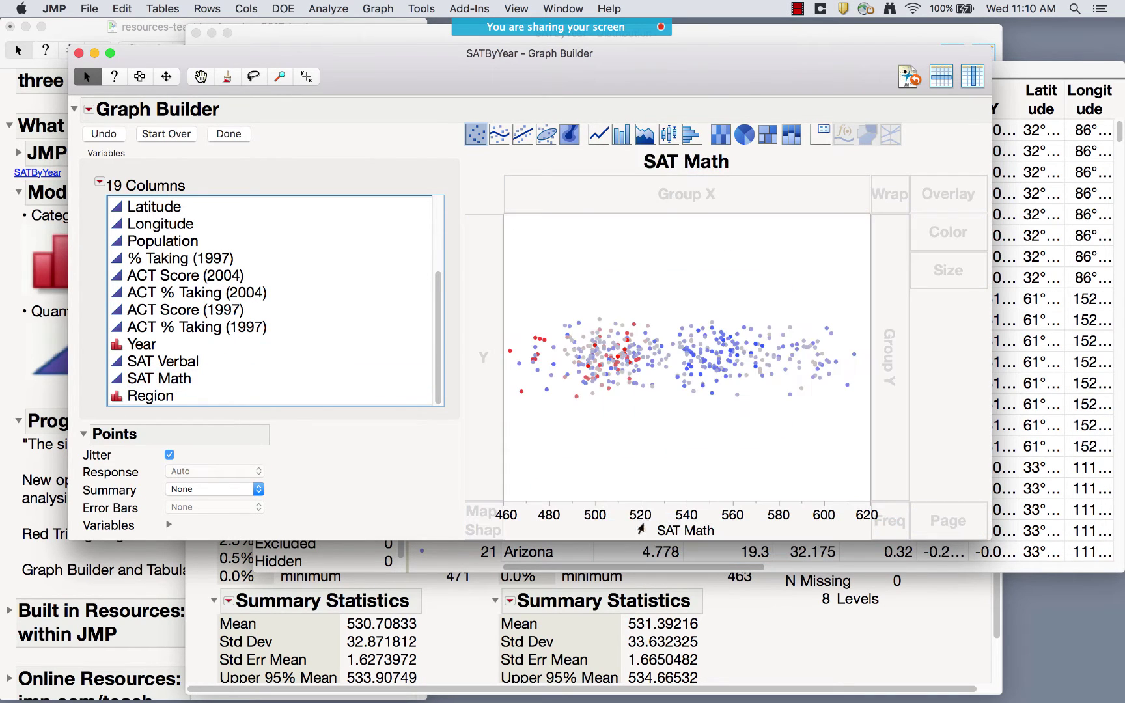
drag(166, 362, 476, 362)
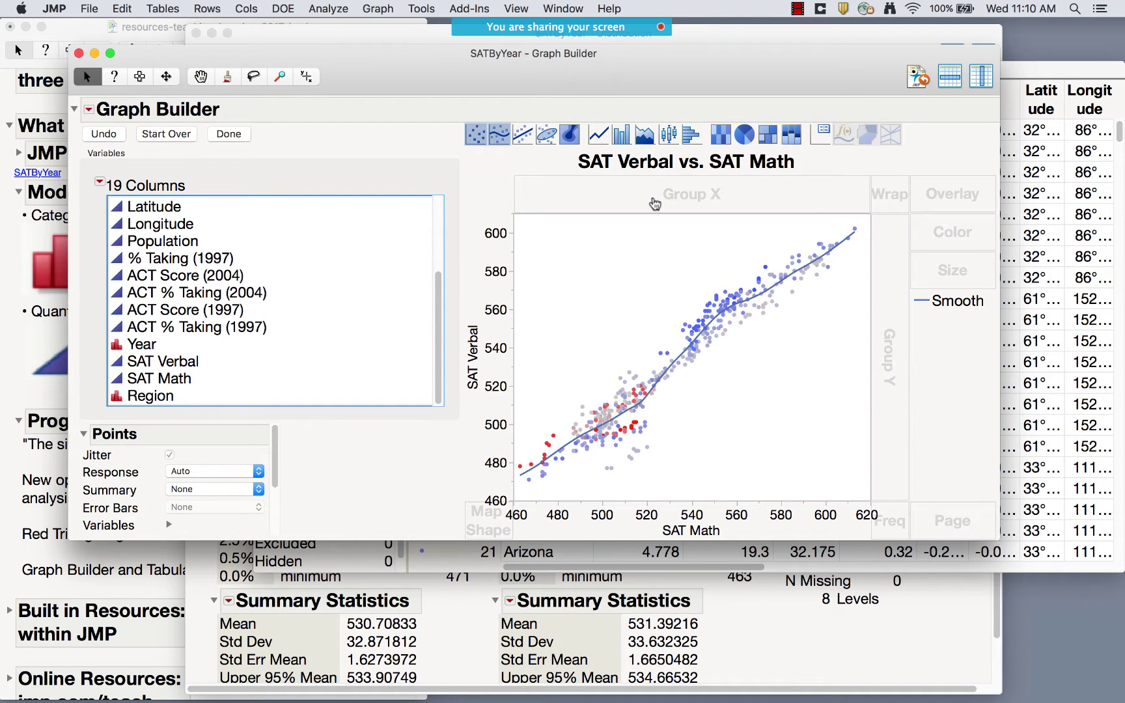
- Replace the smoother with a linear line of fit that shows its prediction interval and equation
click(500, 135)
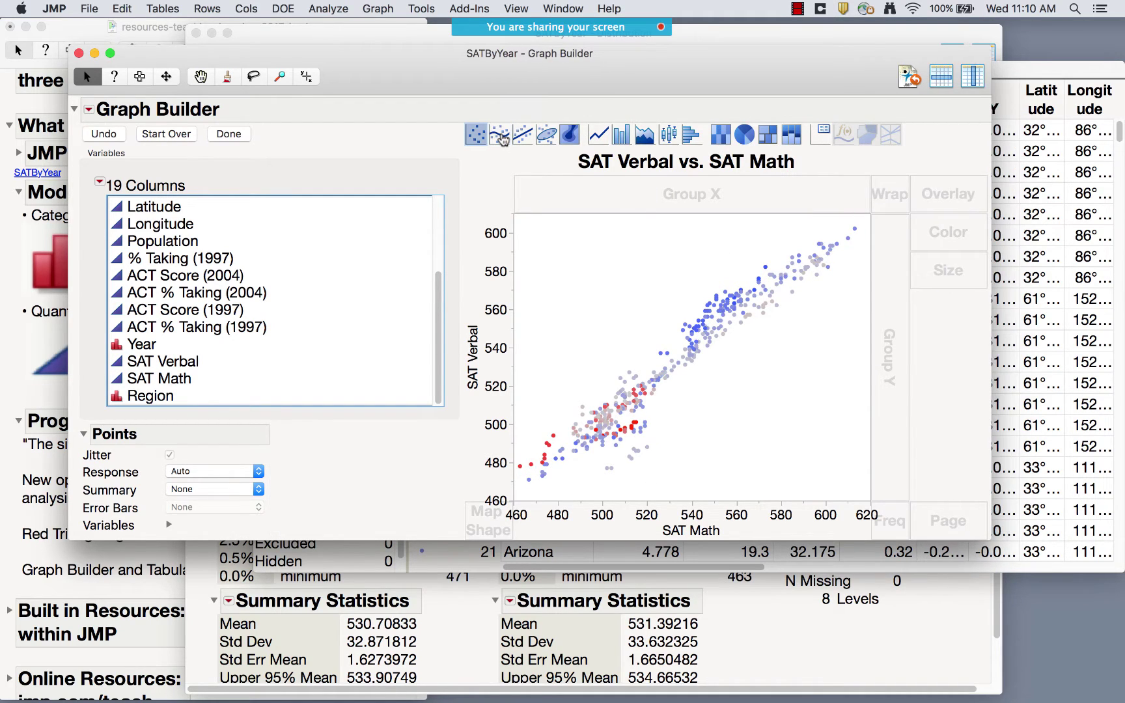
click(522, 136)
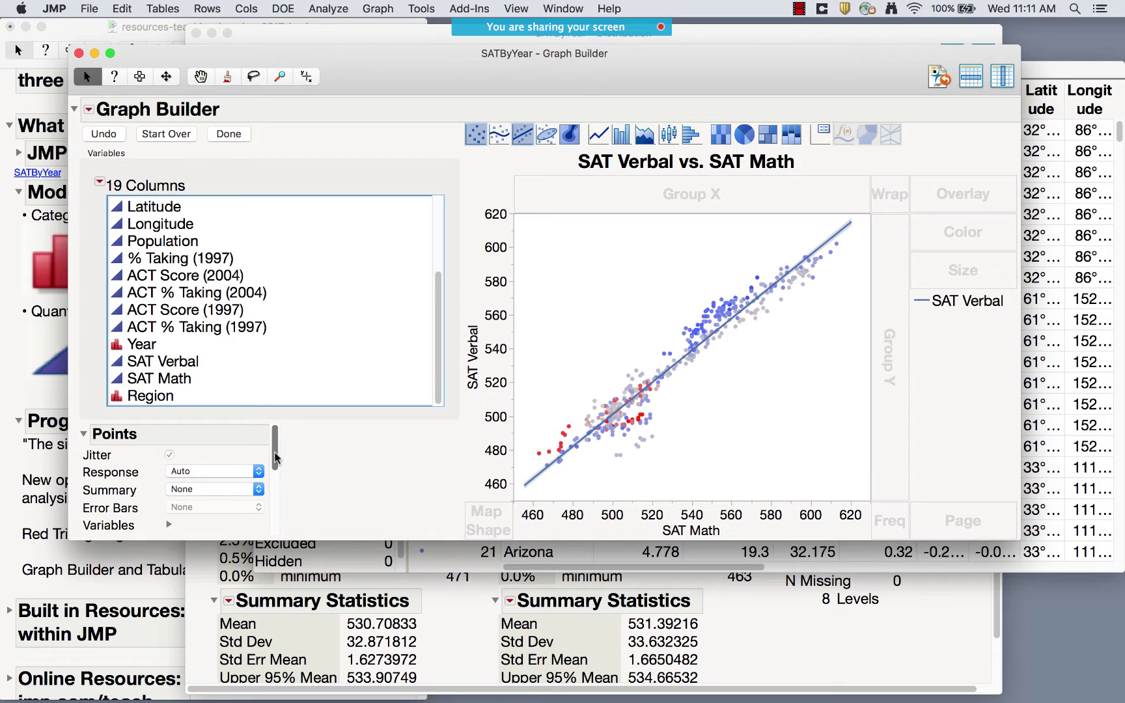
drag(275, 458, 281, 509)
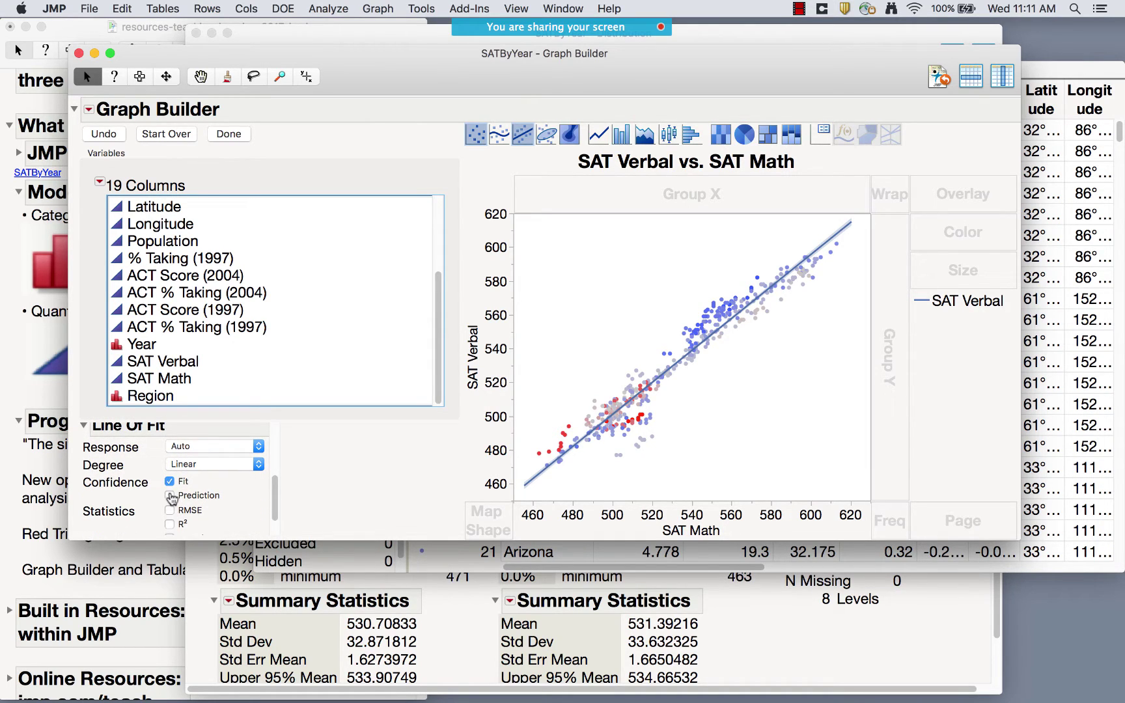
click(170, 496)
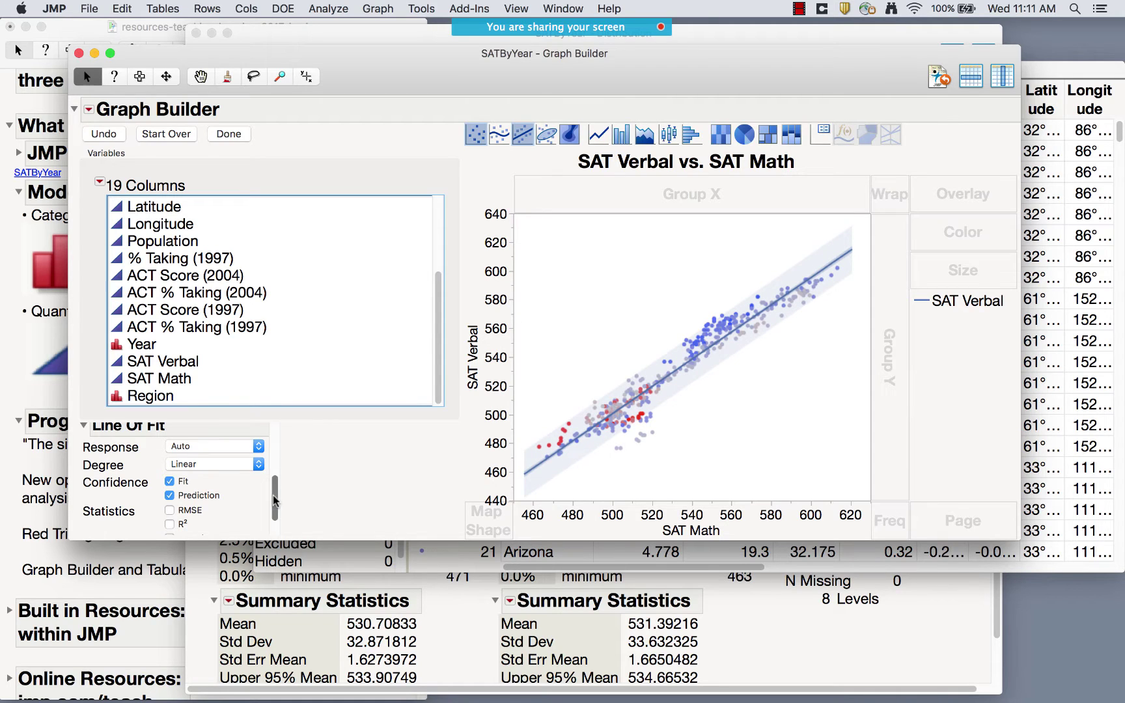
scroll(274, 500, down, 2)
click(169, 509)
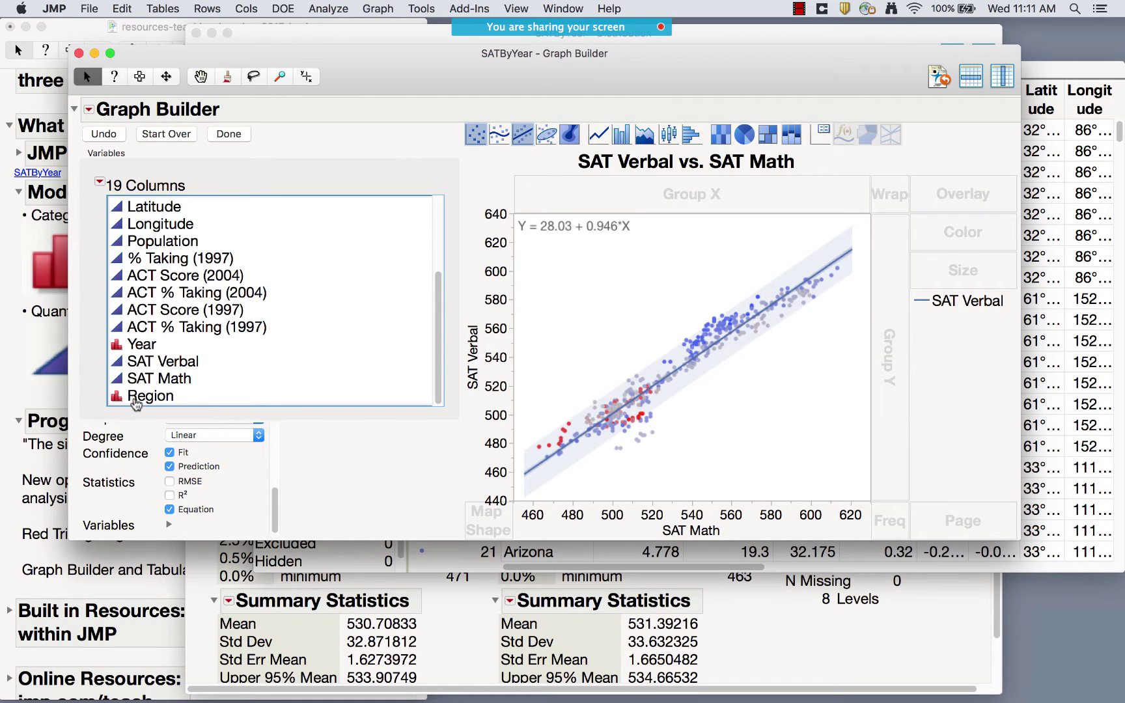
- Overlay the SAT Verbal vs. SAT Math graph by Region and finish building it
drag(138, 402, 957, 193)
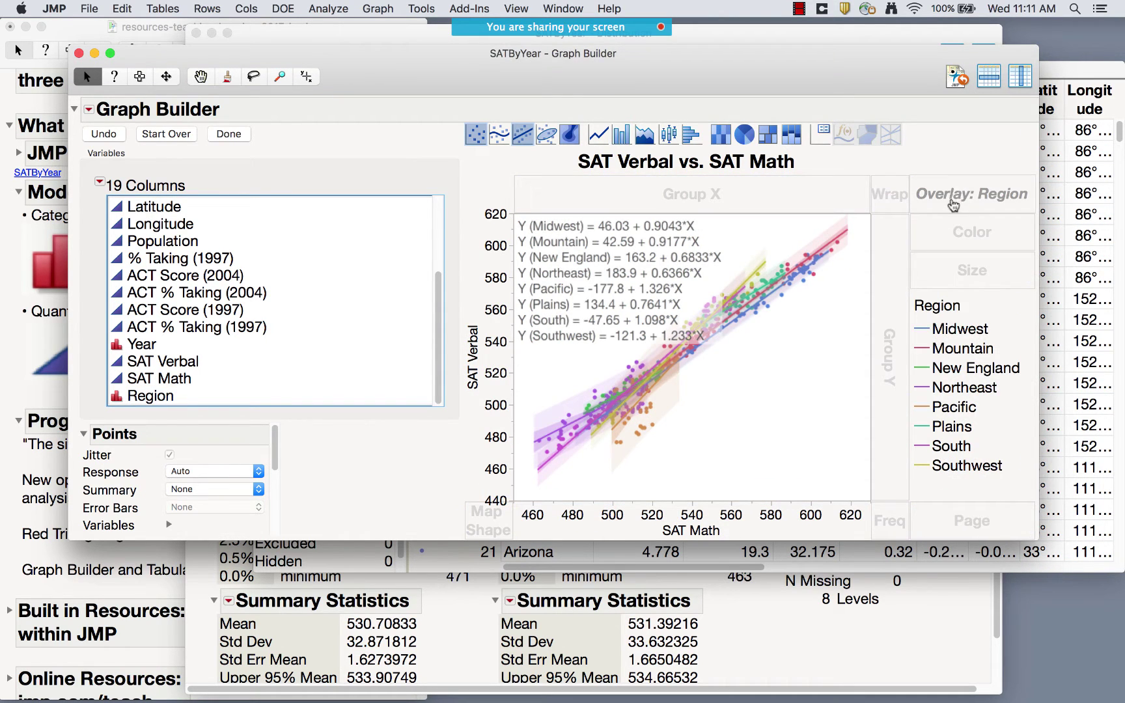
click(229, 134)
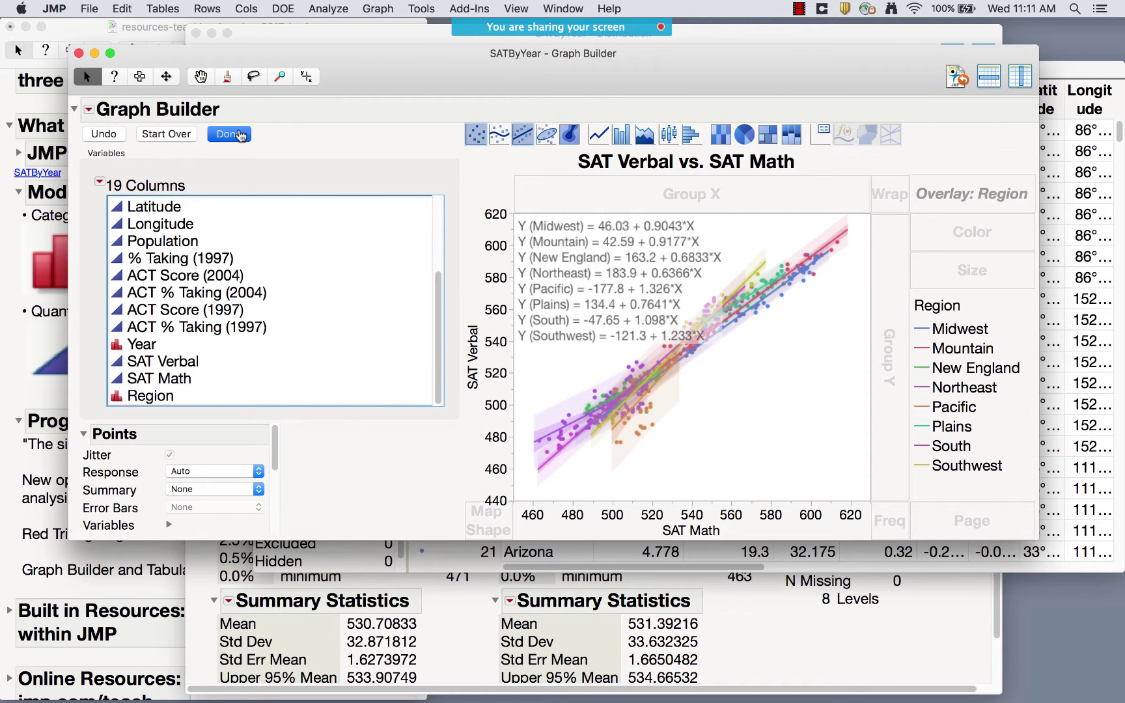
- Review the export formats for the whole selected graph report, including the image file types, and close the Graph Builder window without exporting
click(139, 75)
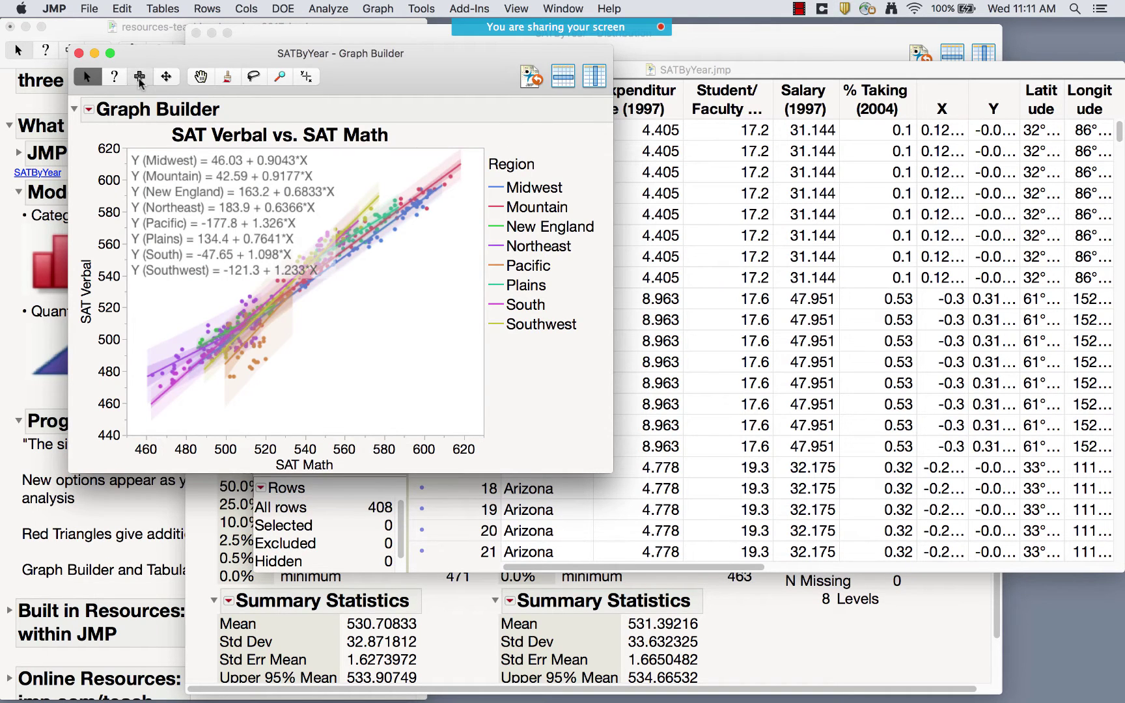
click(142, 111)
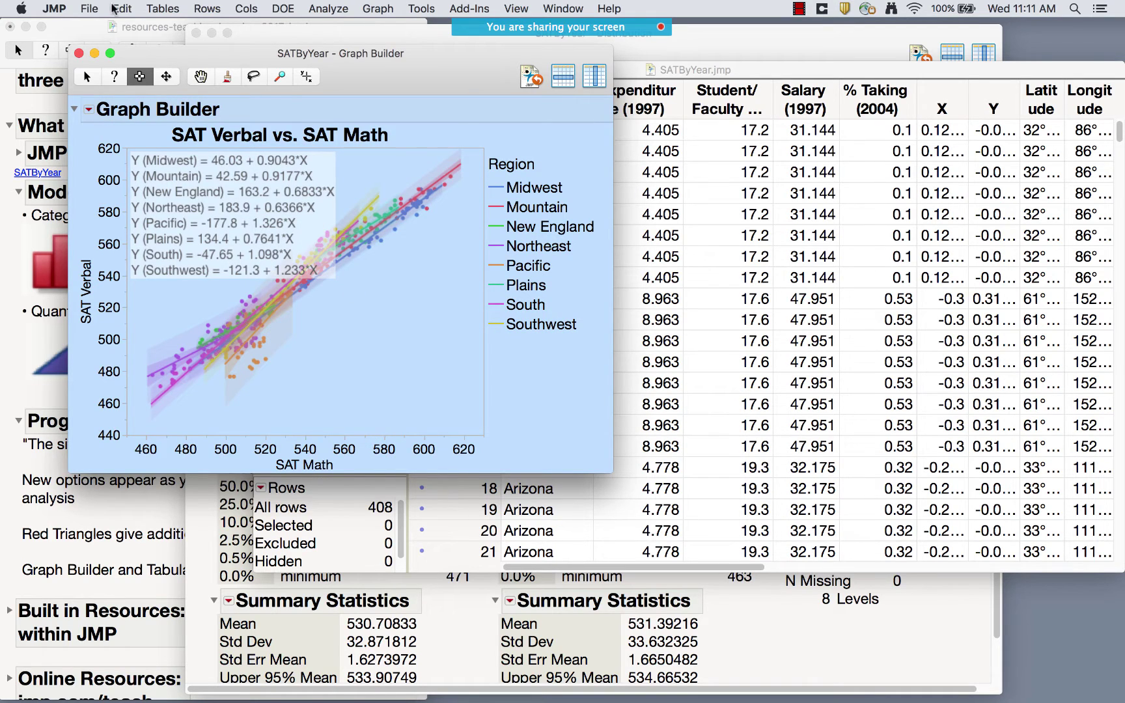
click(91, 9)
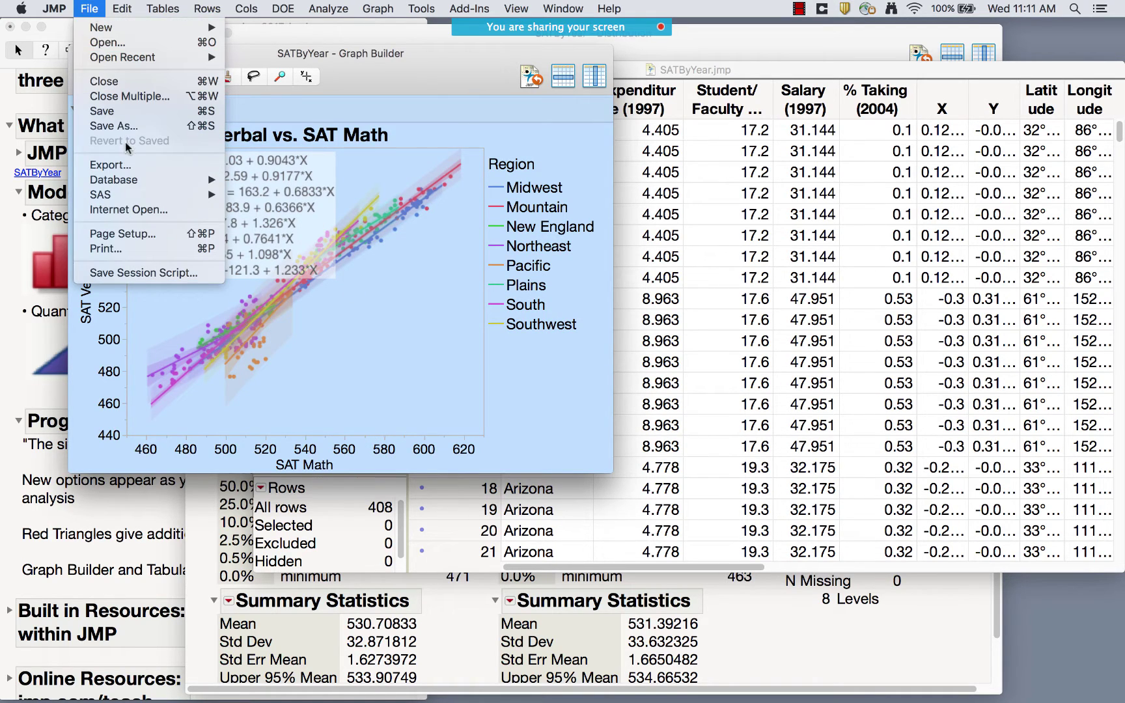
click(124, 164)
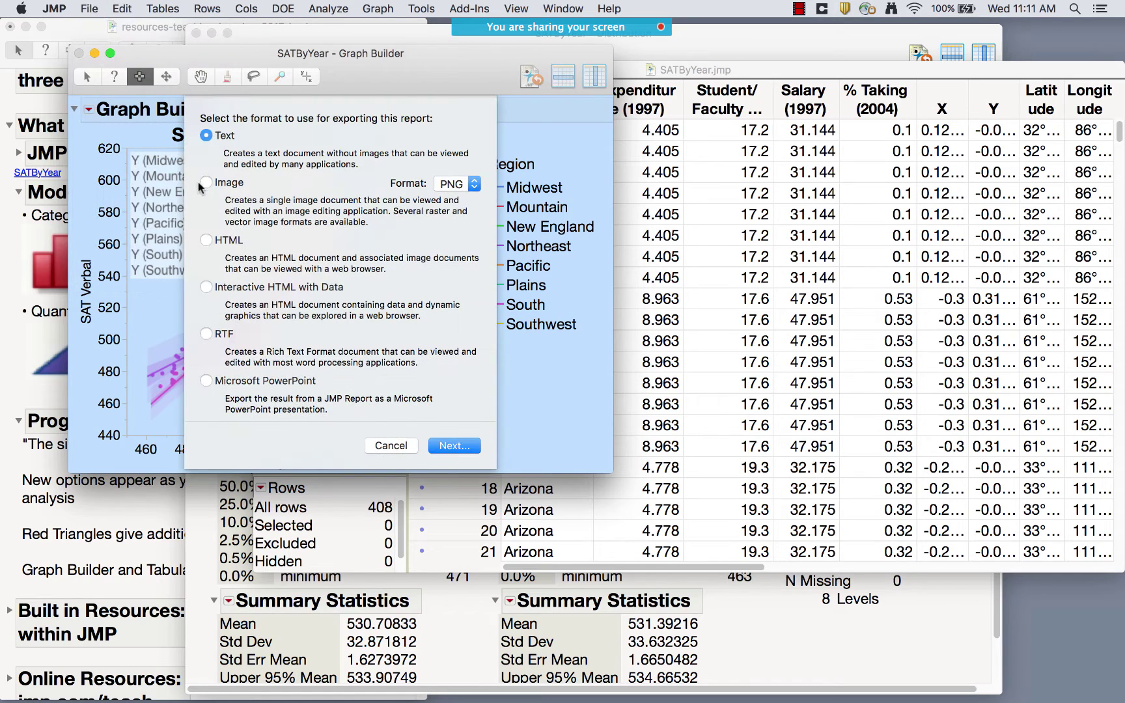
click(204, 182)
click(454, 185)
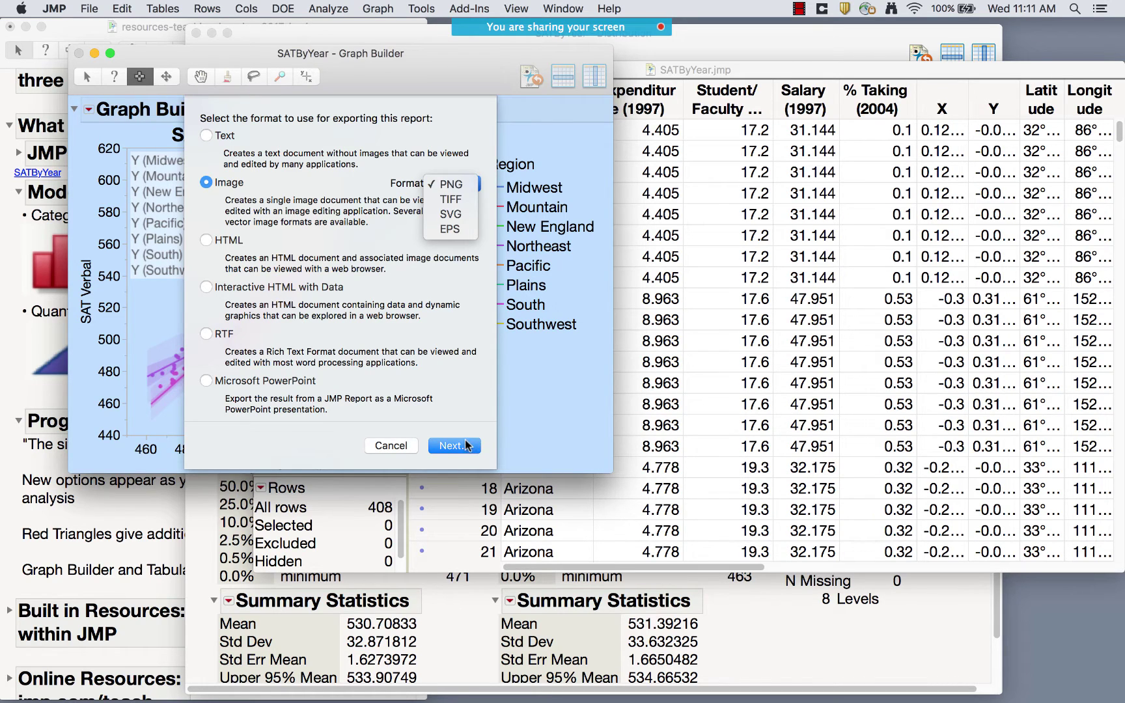
click(353, 71)
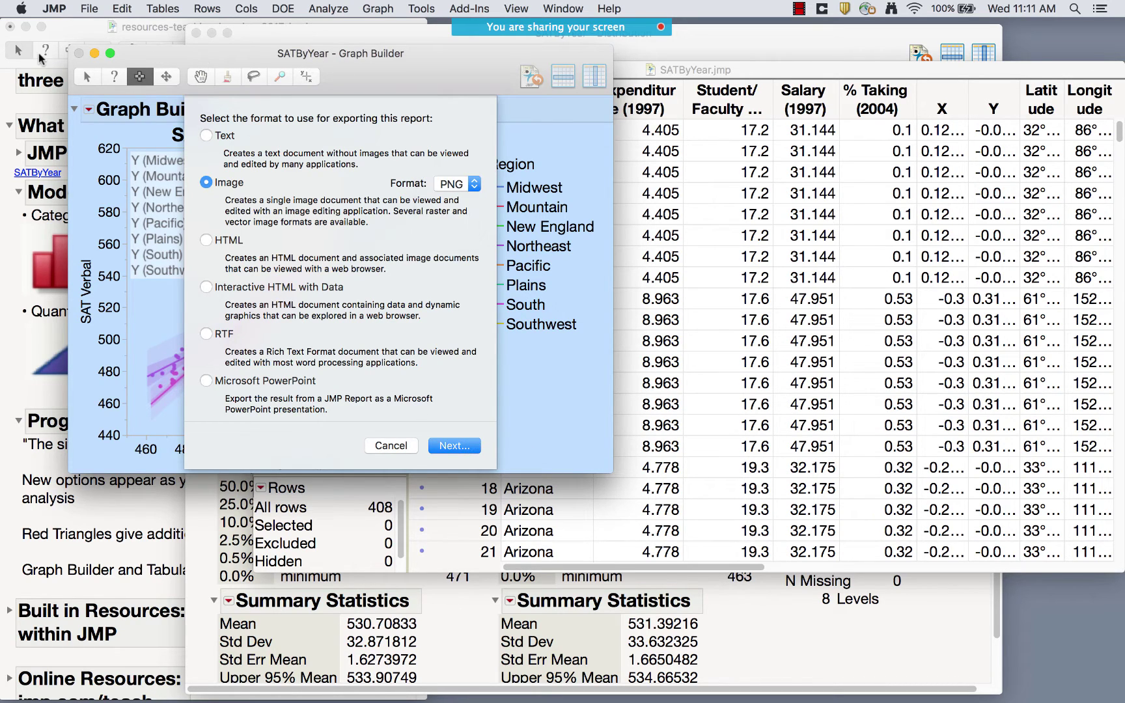
click(391, 446)
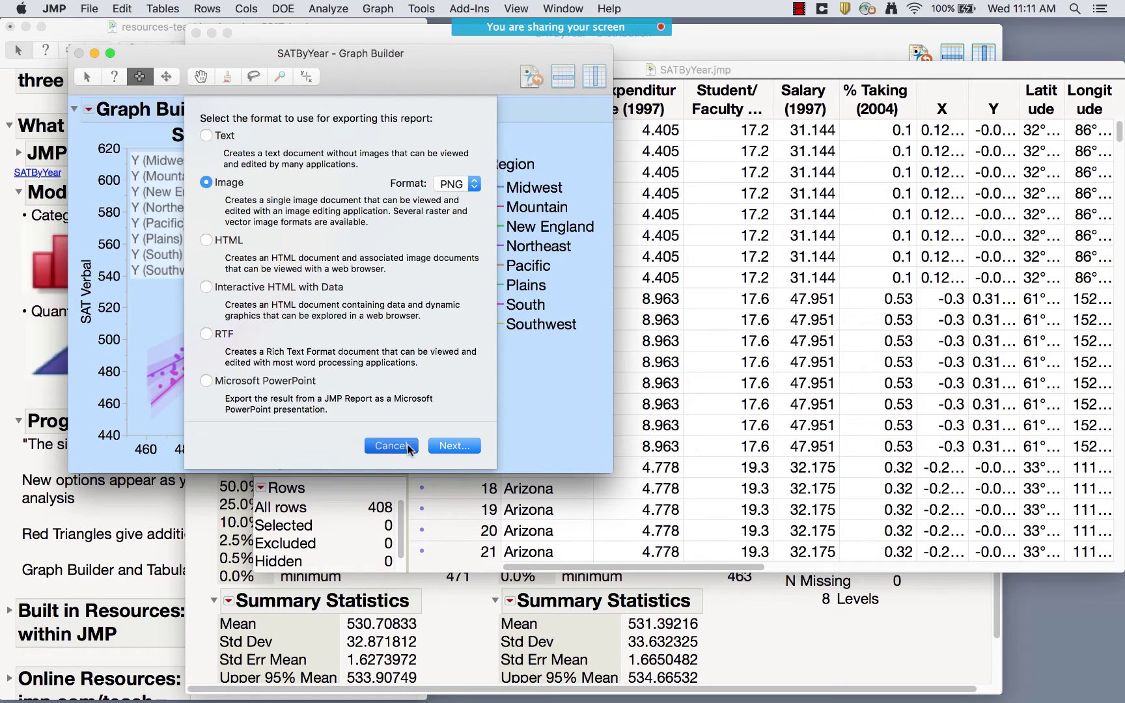
click(78, 54)
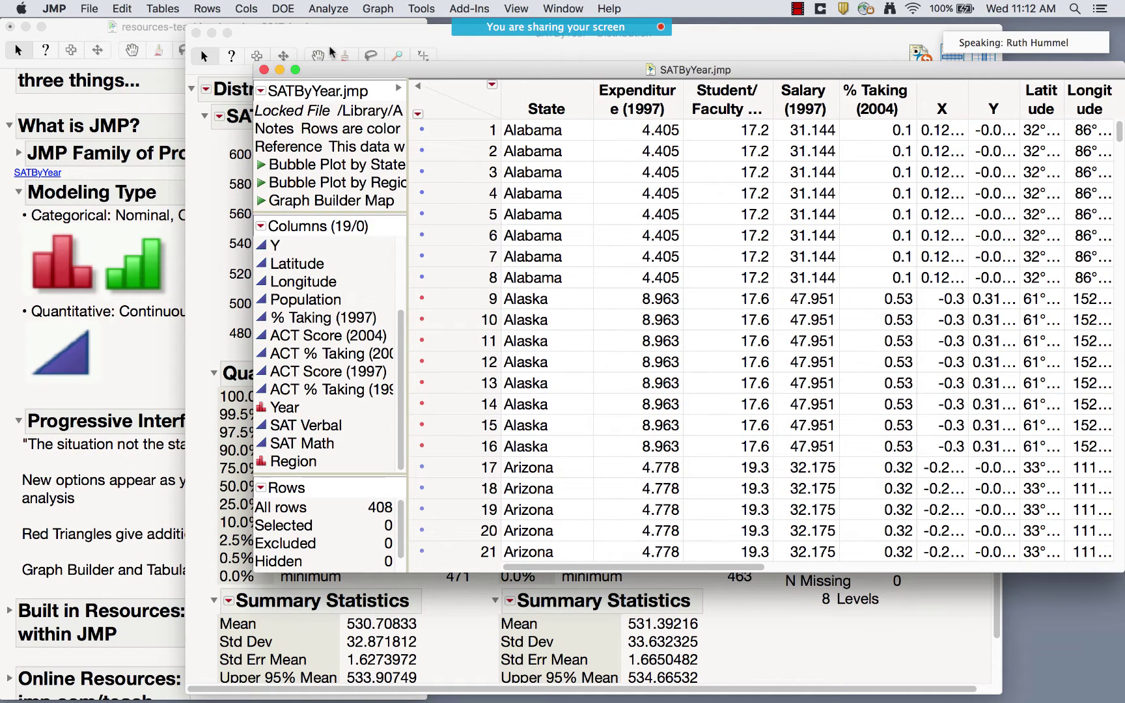
- Return to the journal and expand Built in Resources and its Getting Help in JMP section
click(123, 366)
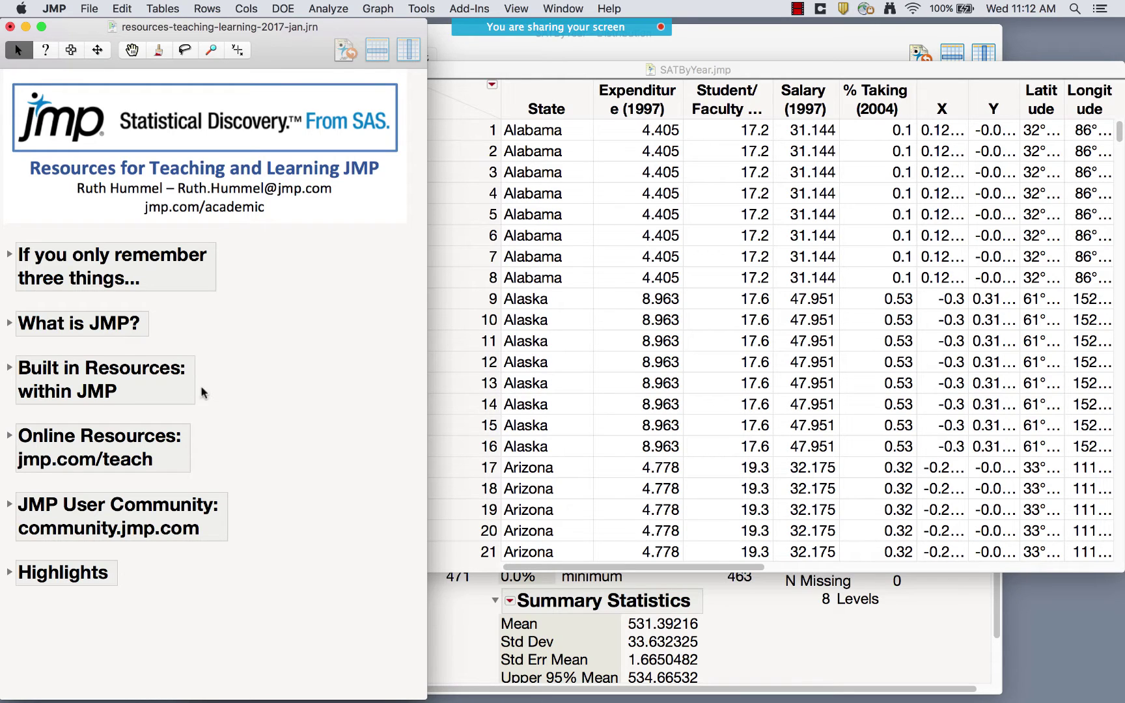
click(8, 369)
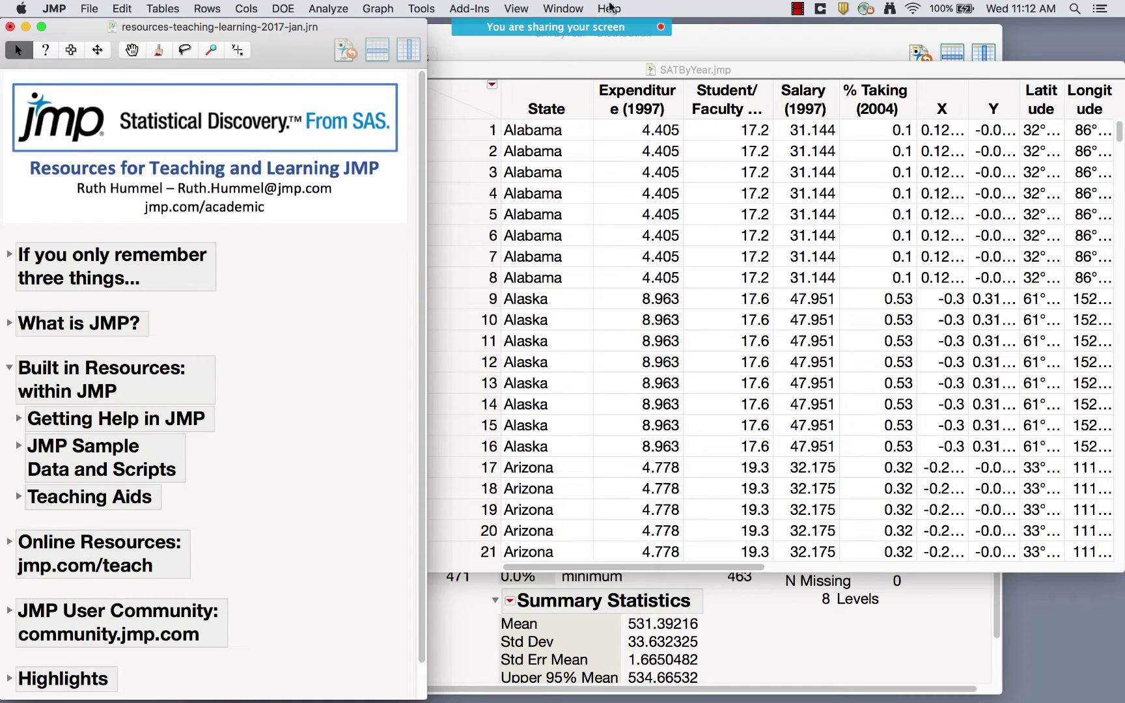
click(18, 418)
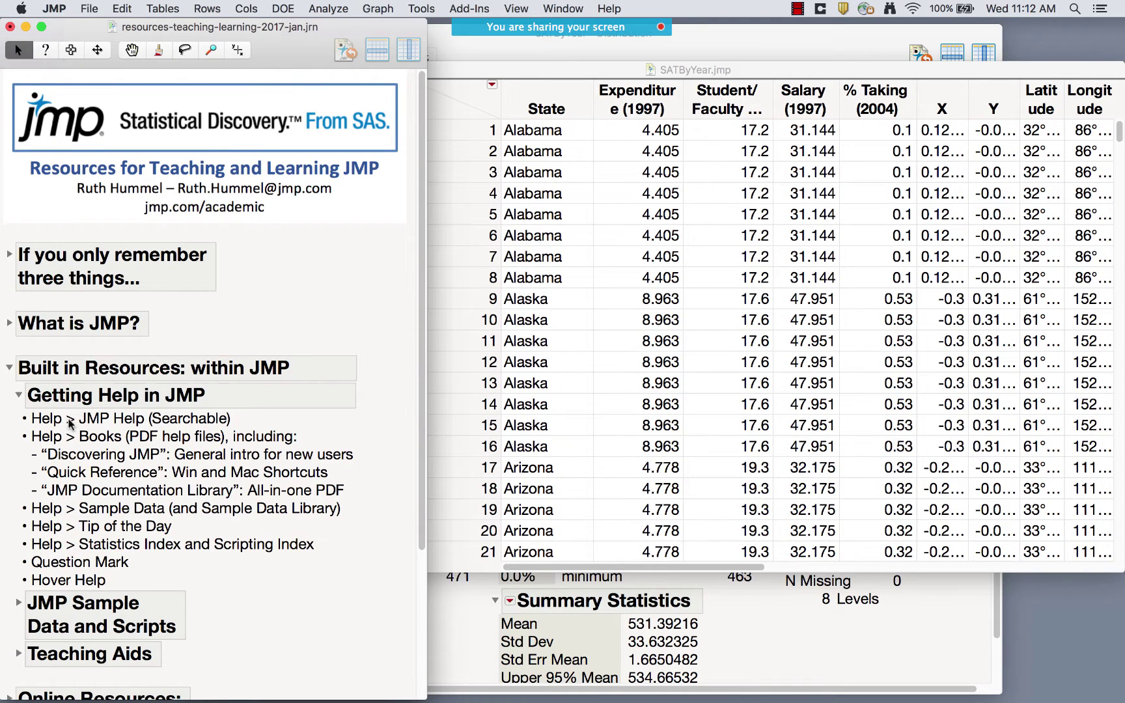
- Open JMP Help in Safari and move its window up to show the full help contents
click(610, 9)
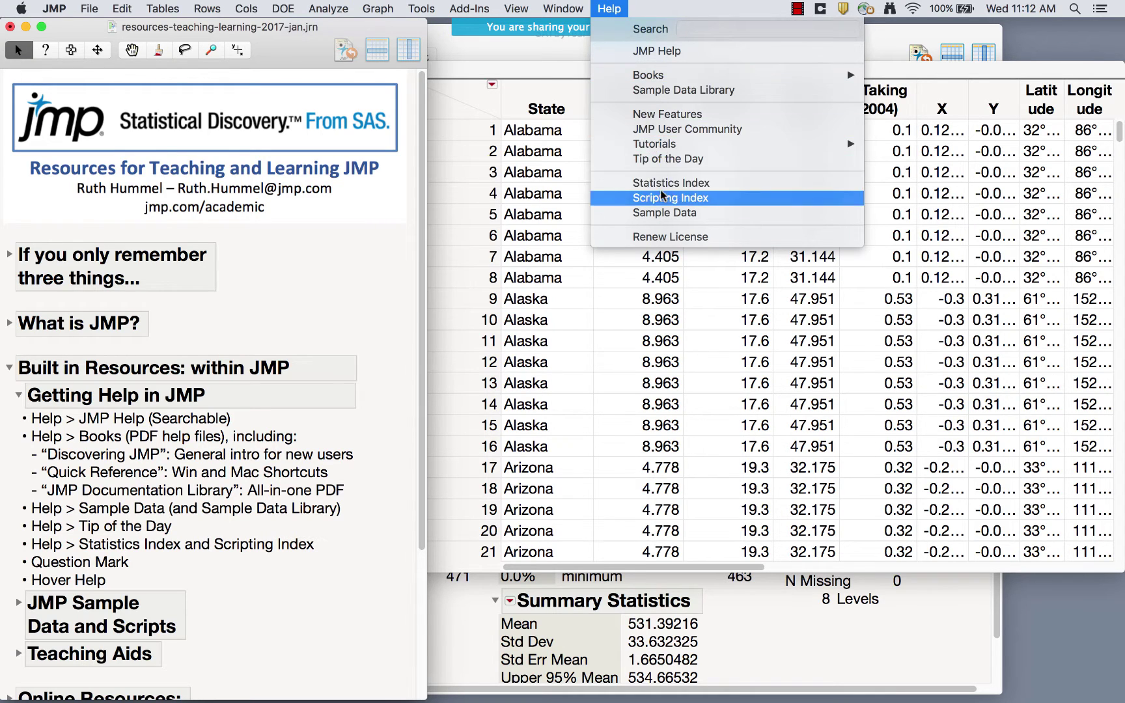
click(674, 55)
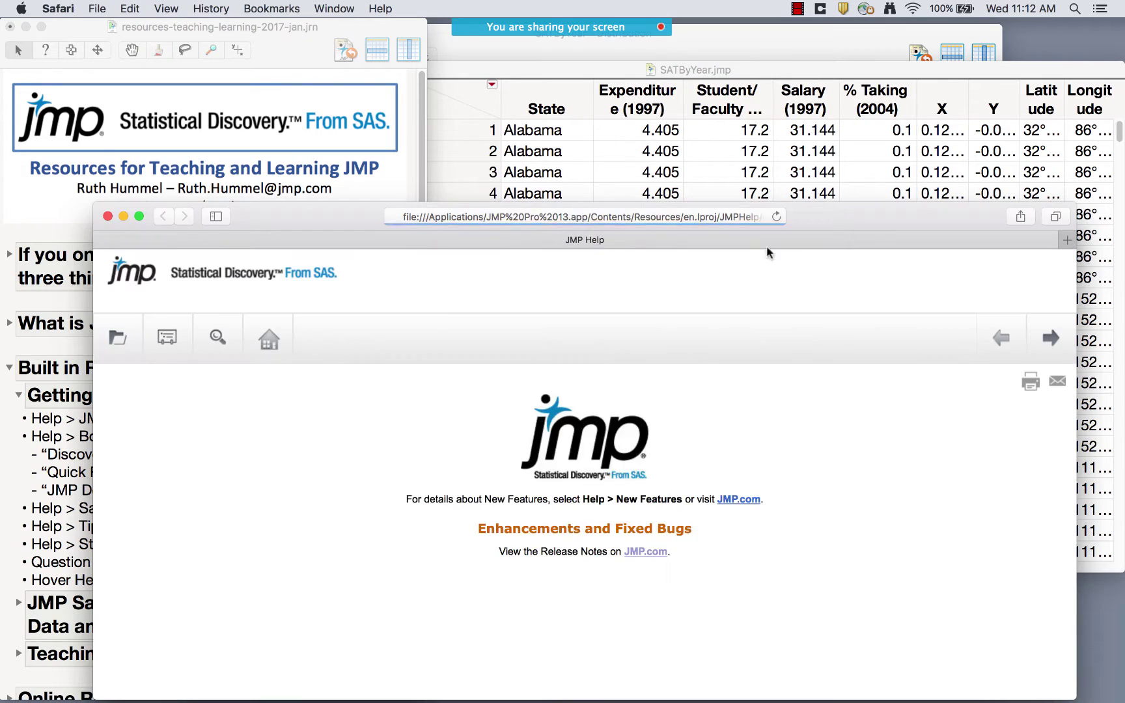
drag(841, 216, 829, 51)
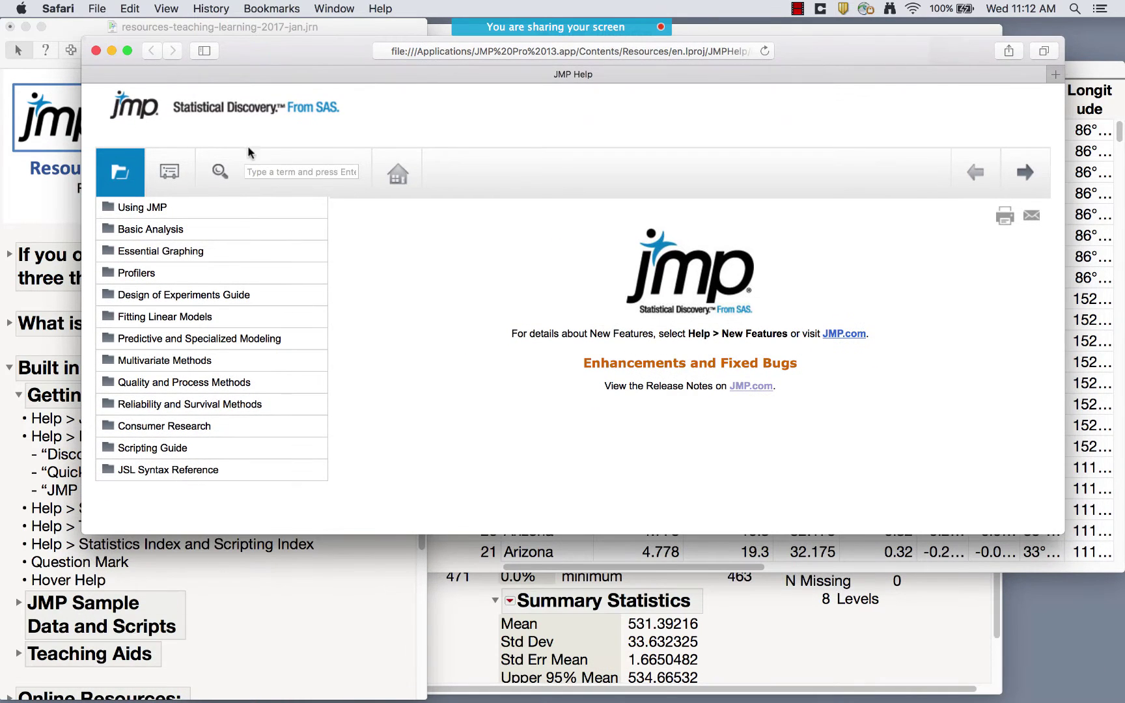
- Search JMP Help for "distribution", browse the results and close the help window
click(280, 171)
text(distributio)
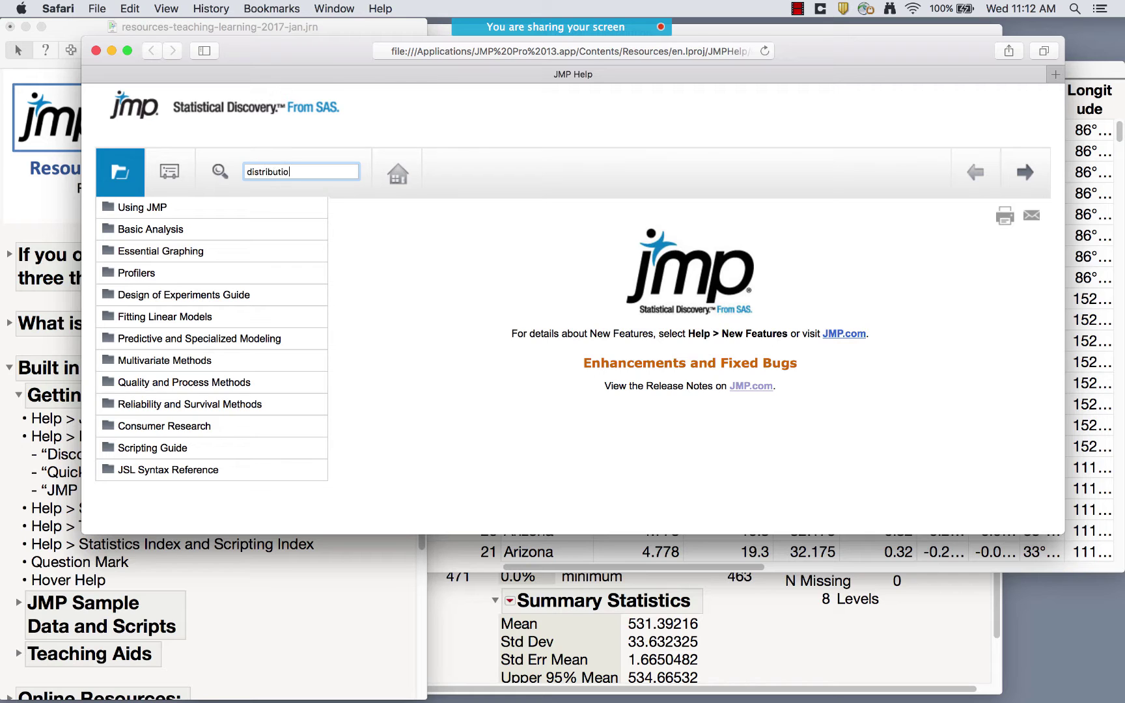
text(n)
key(Return)
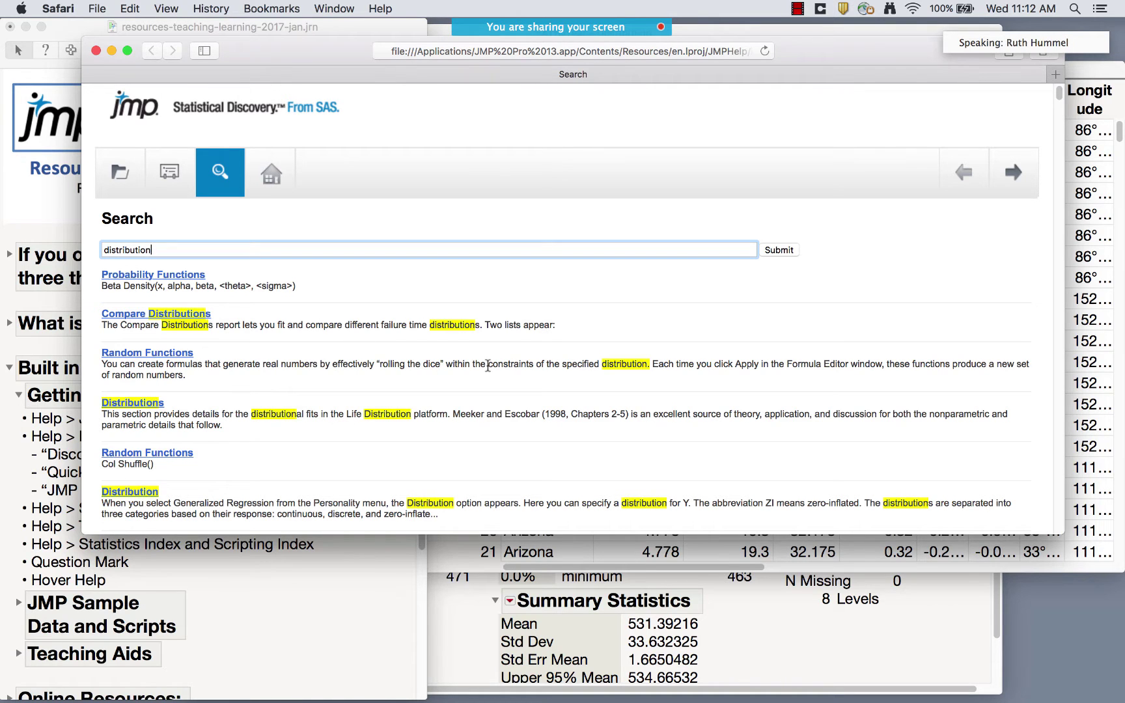
scroll(304, 460, down, 10)
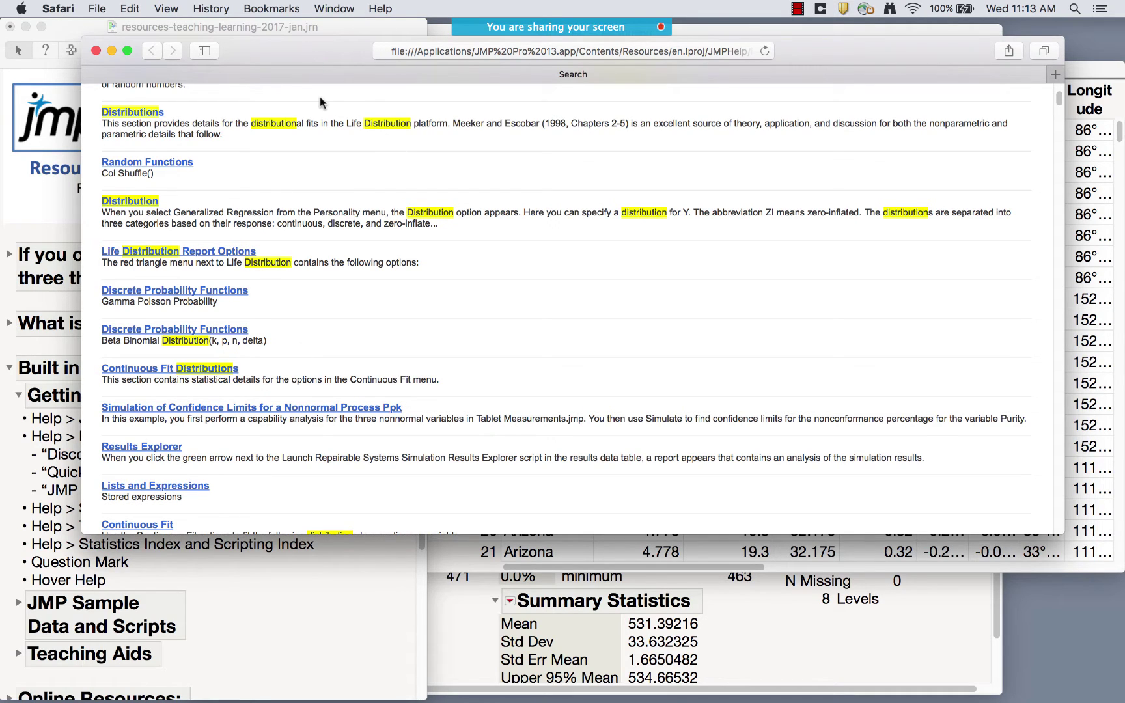
click(96, 50)
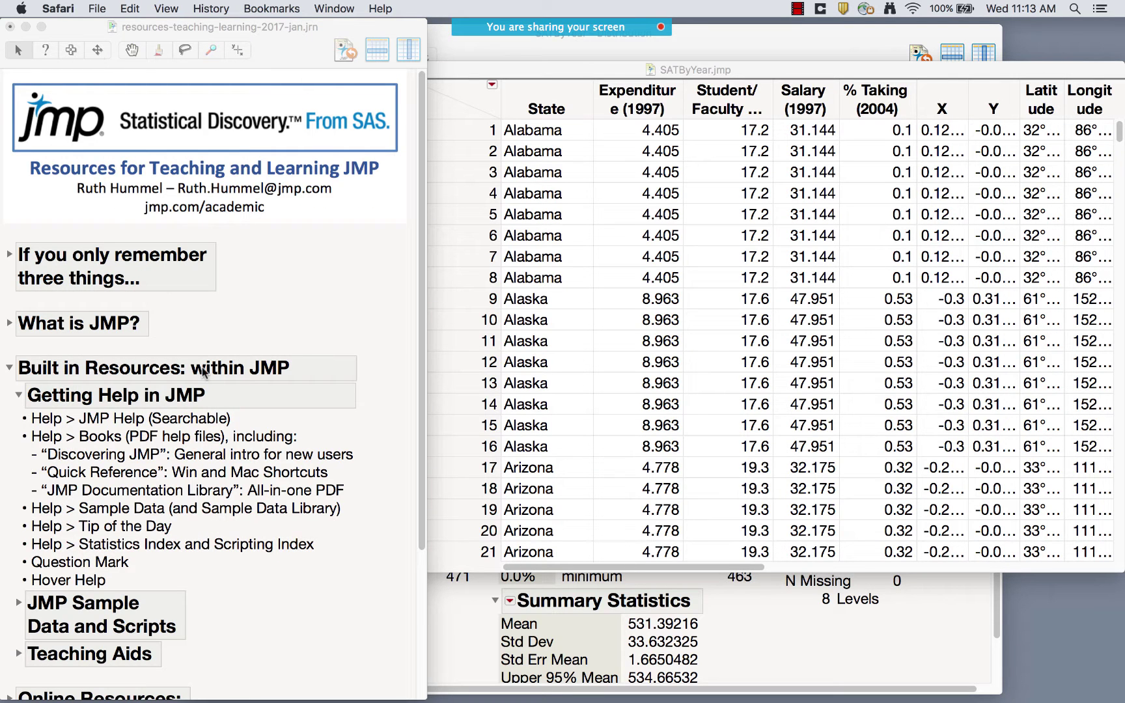
- Return to the JMP journal, open the Sample Data Library folder, browse its data files and close the folder window
click(369, 212)
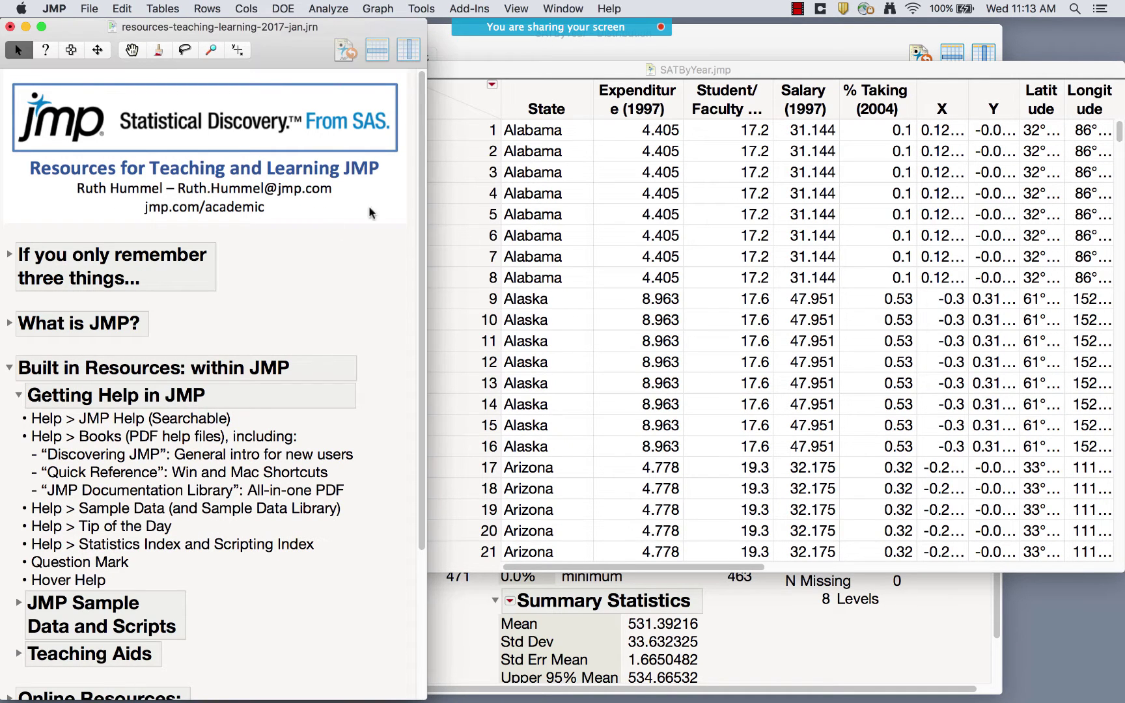
click(611, 8)
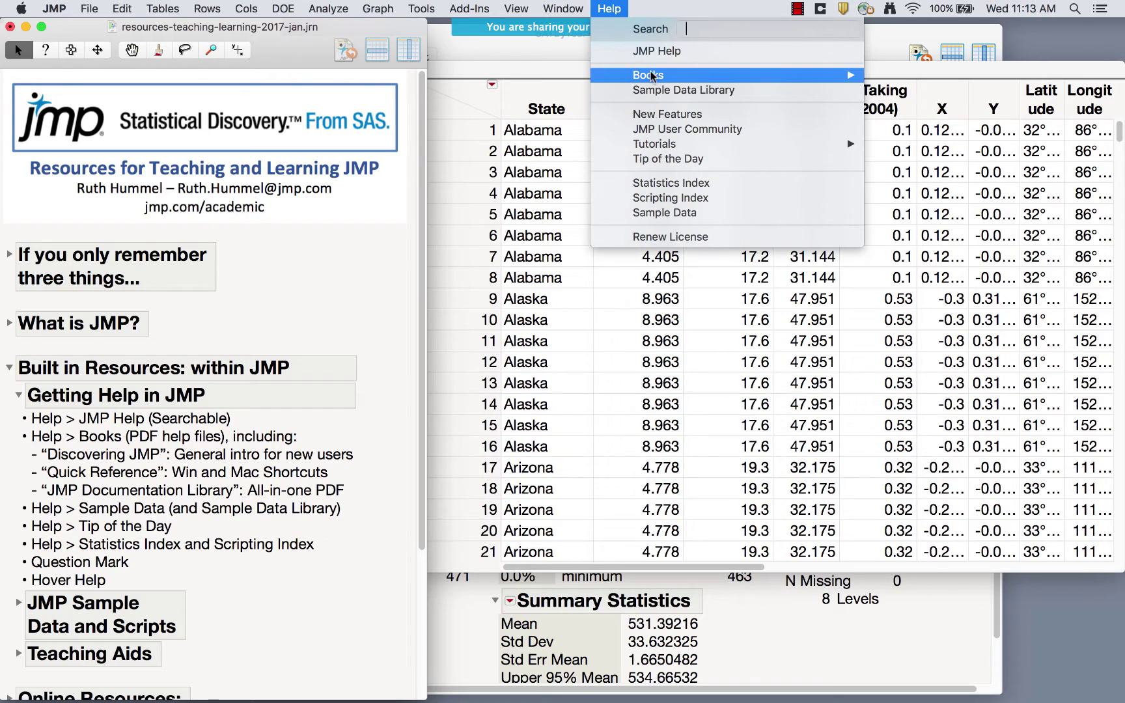
mouse_move(651, 76)
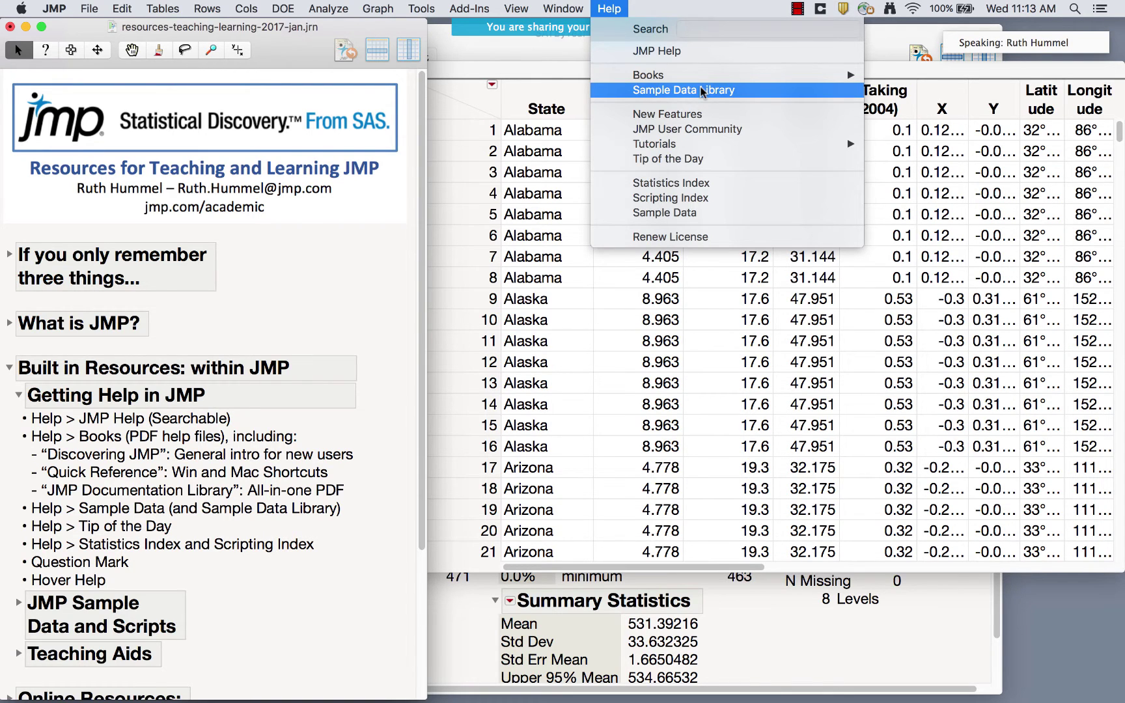
click(702, 91)
scroll(507, 410, down, 20)
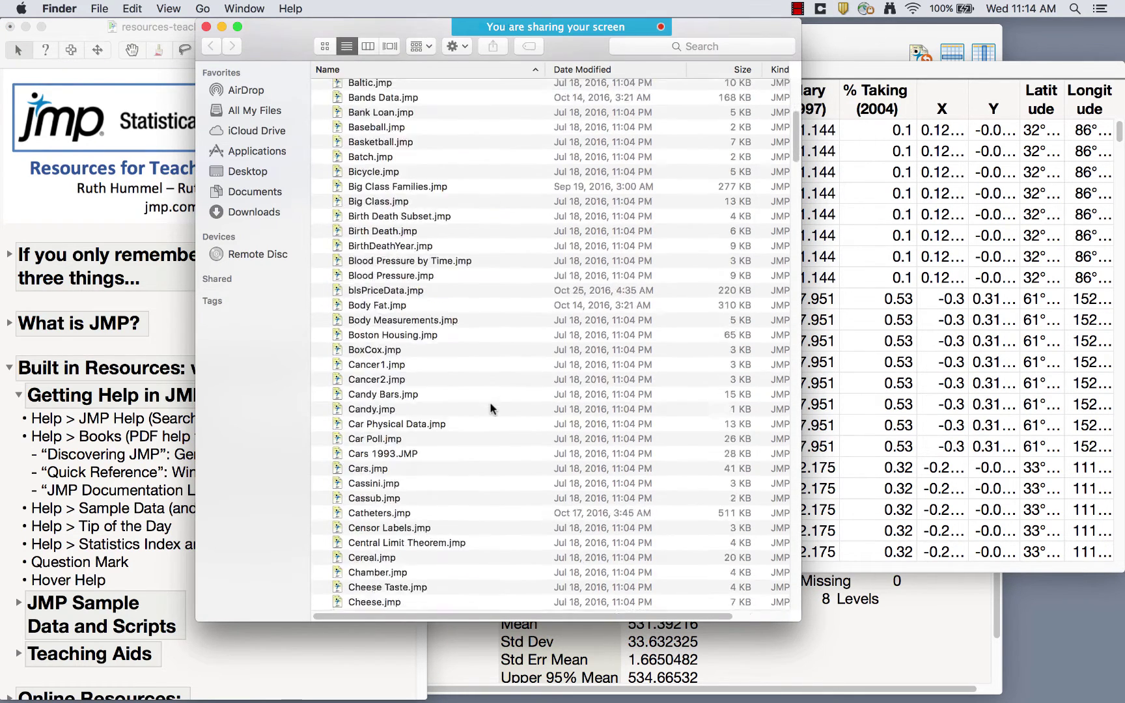
scroll(492, 409, down, 20)
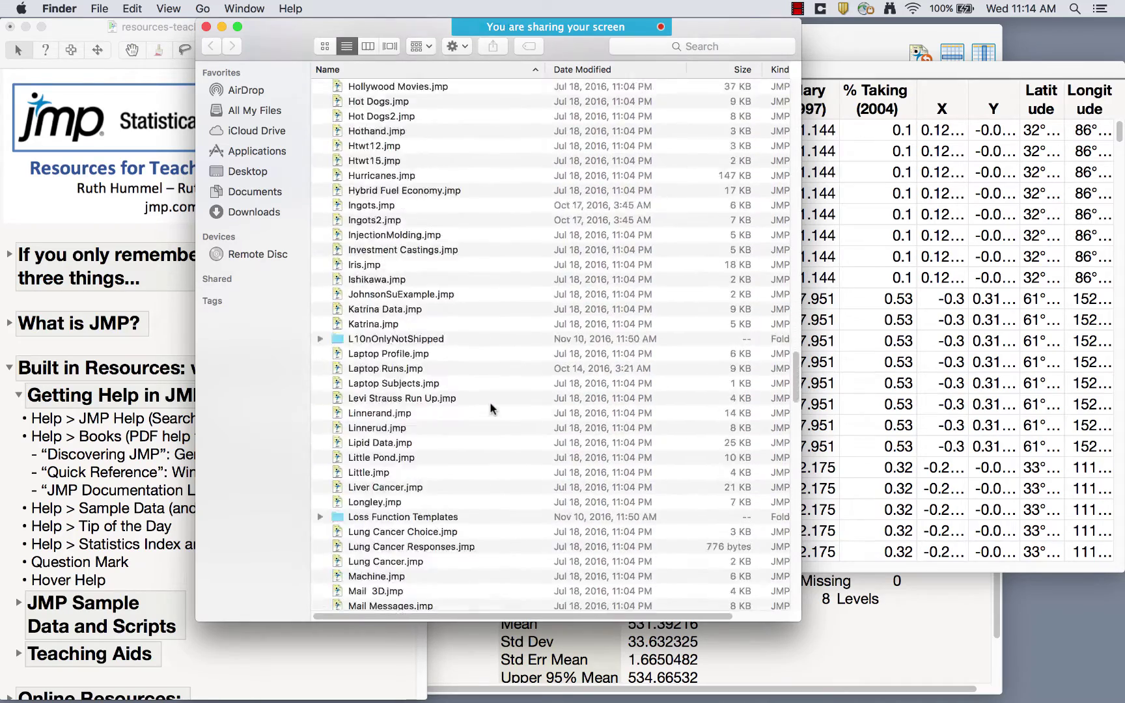
click(205, 27)
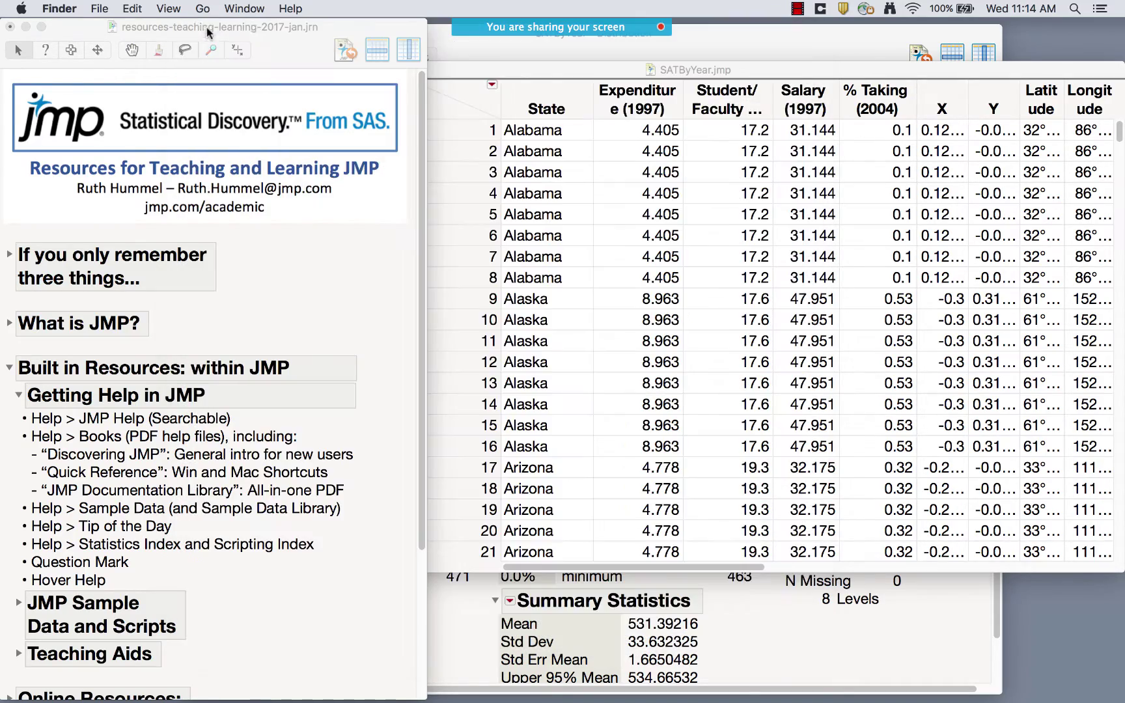
- Open the Tip of the Day from the journal window, view the tip and its startup option, and close it
click(331, 25)
click(609, 9)
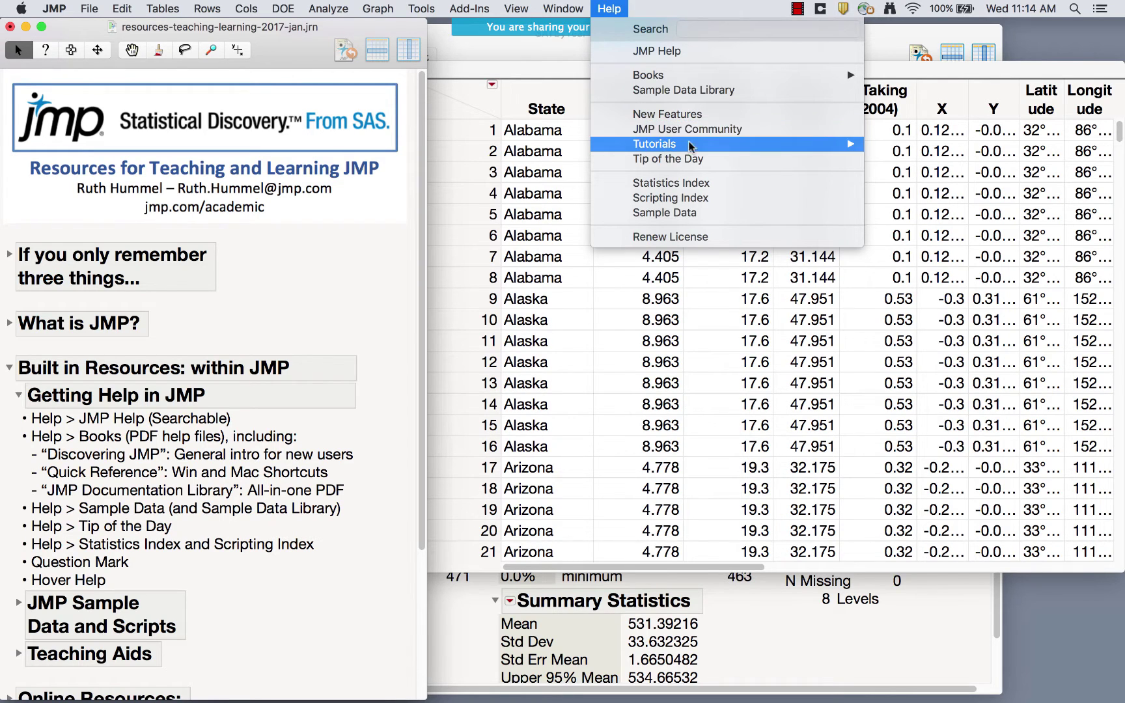
mouse_move(689, 141)
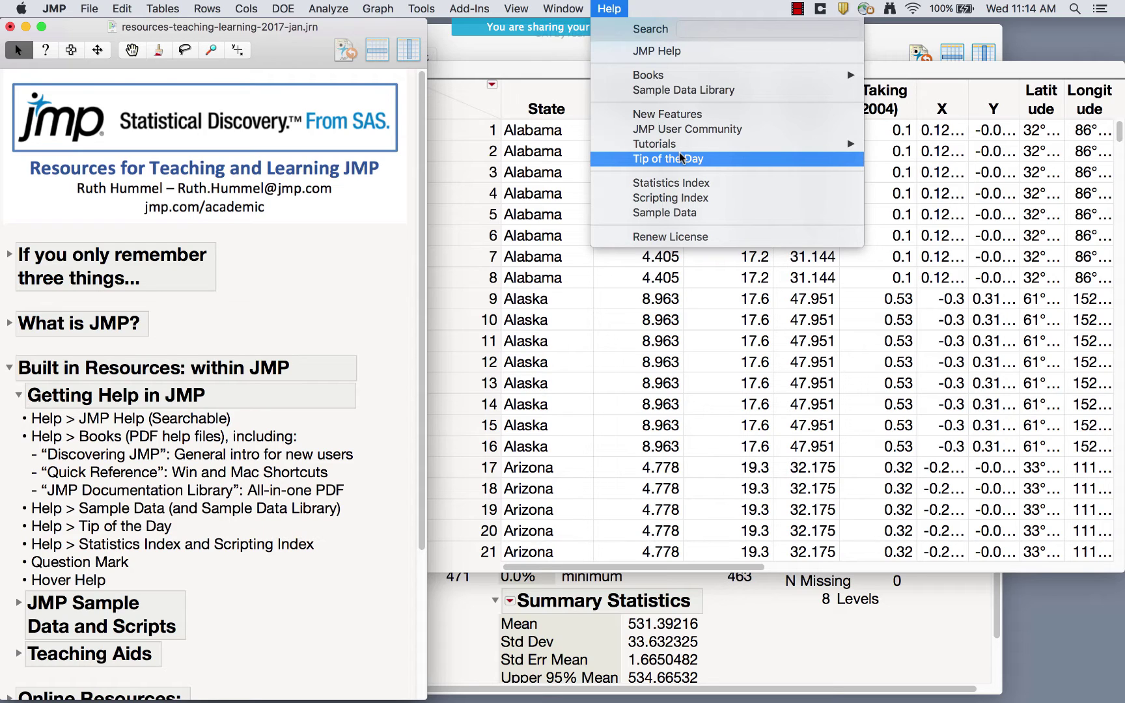
mouse_move(329, 9)
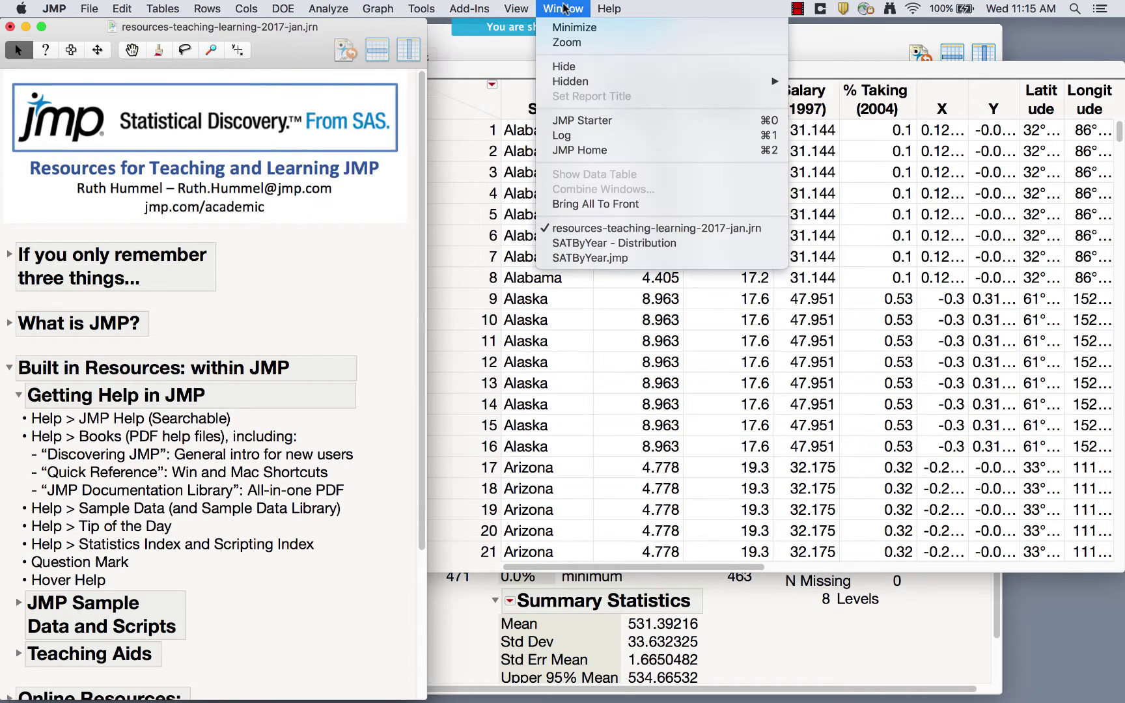
mouse_move(612, 9)
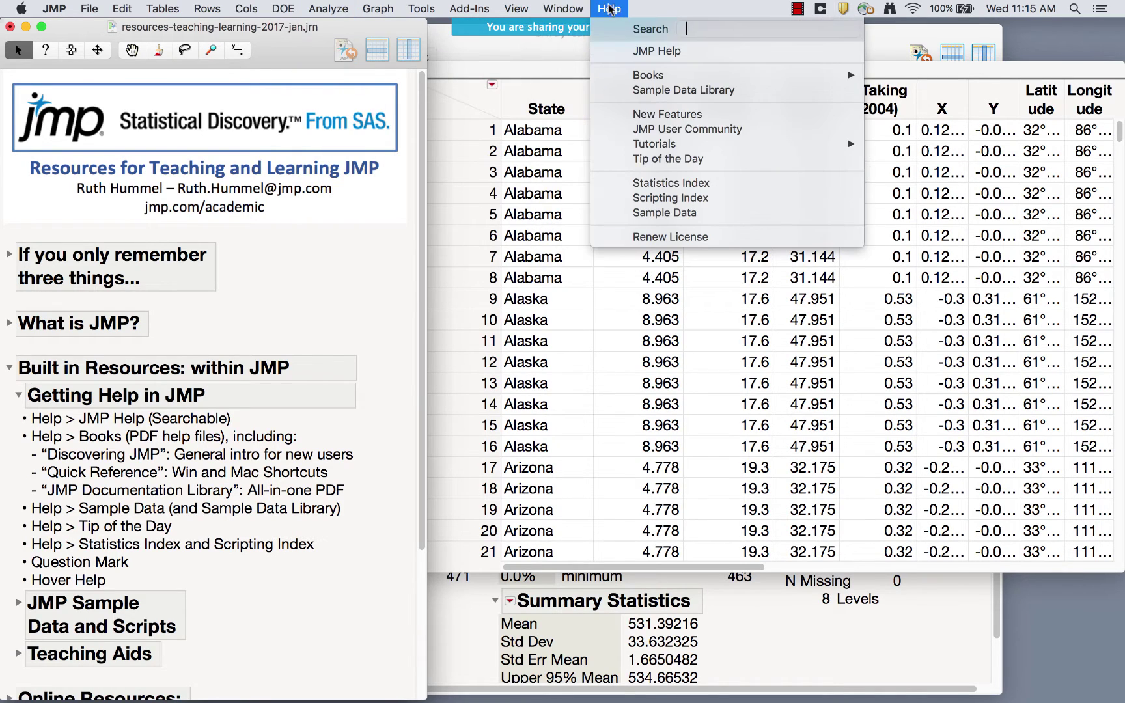
click(671, 160)
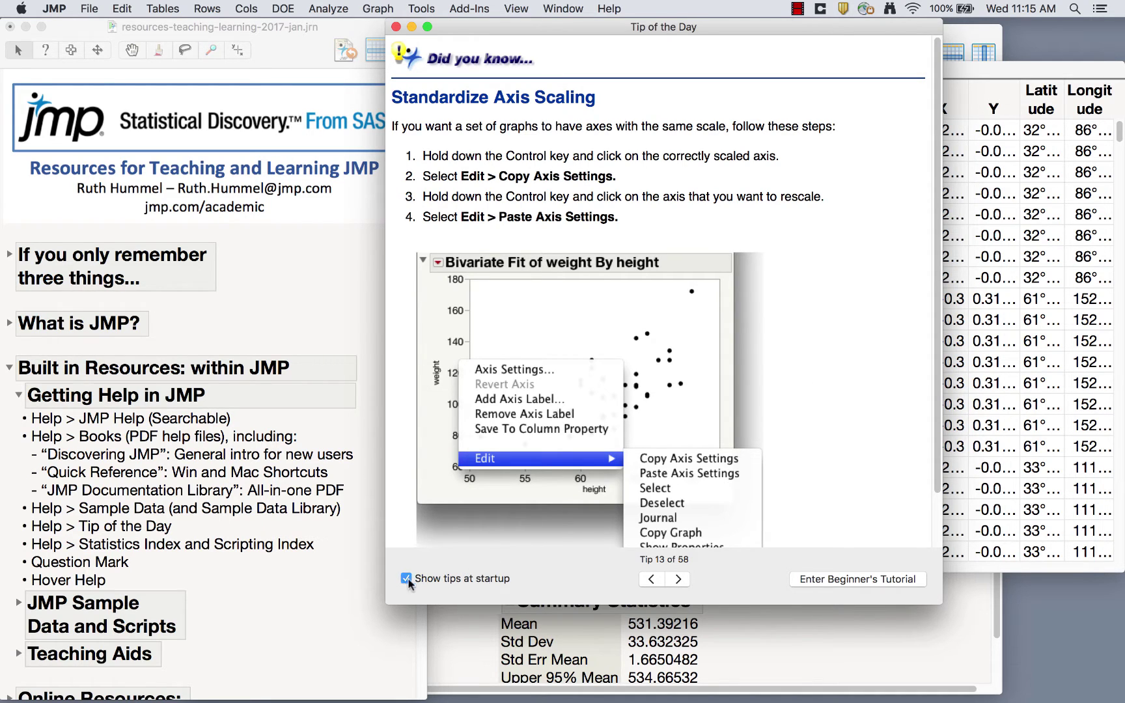
click(611, 9)
click(578, 177)
click(397, 27)
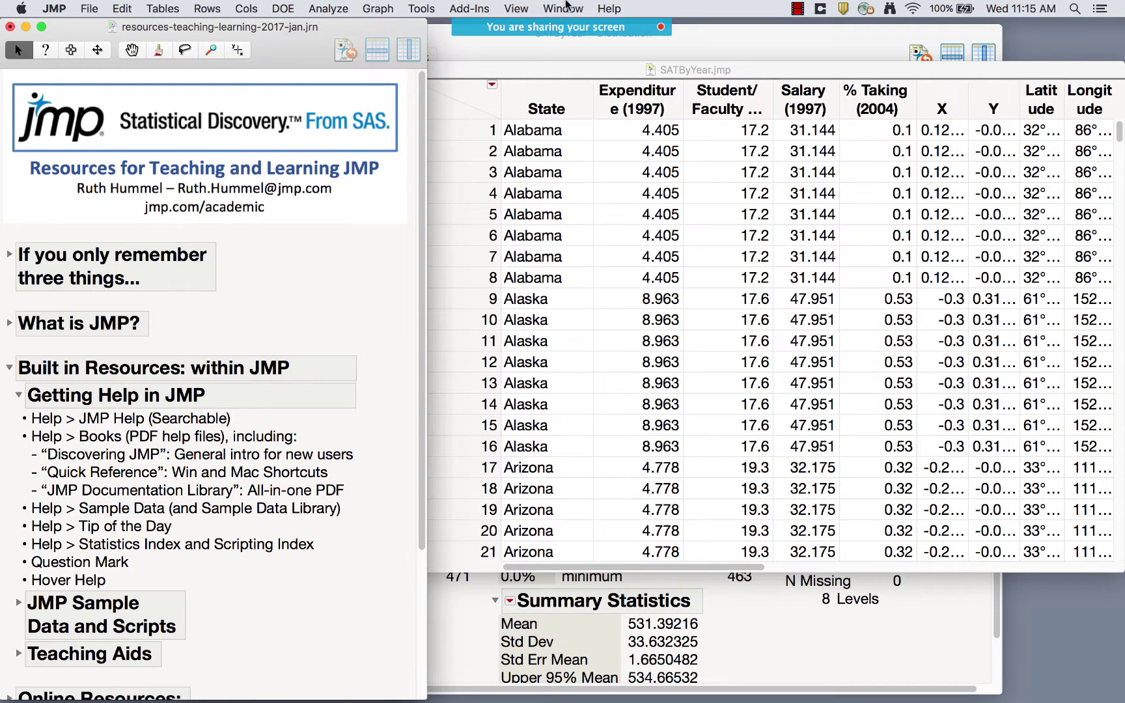
- Open the Statistics Index and run the example script for the 3D scatterplot entry
click(611, 9)
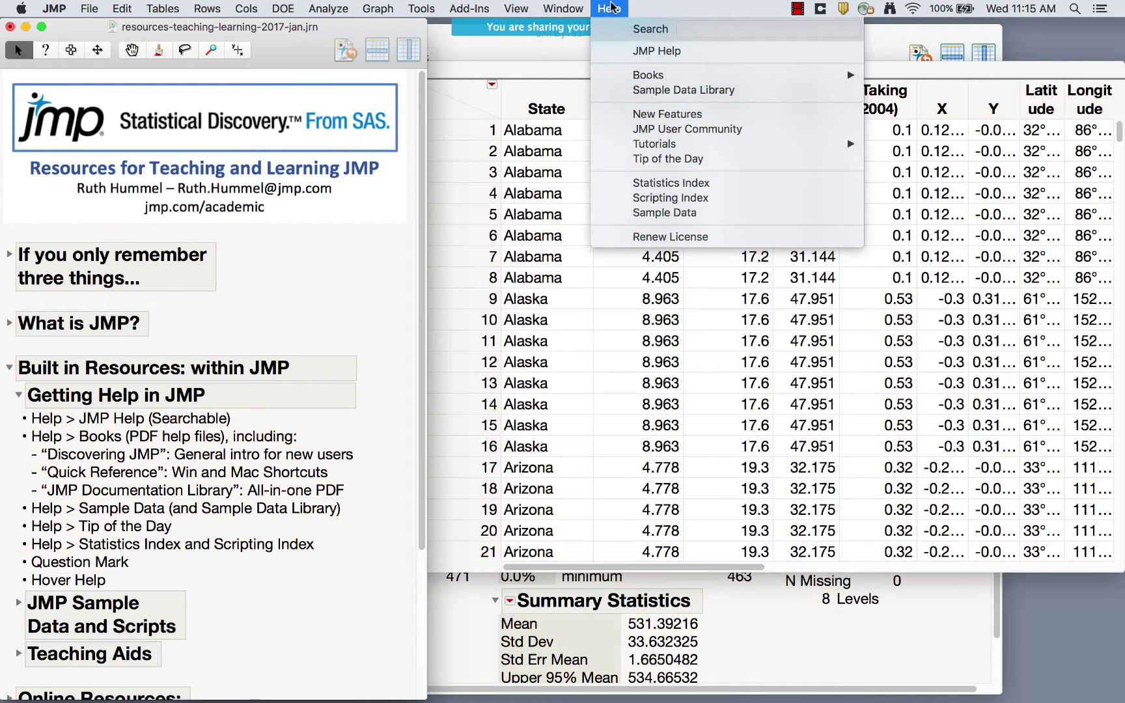
click(659, 183)
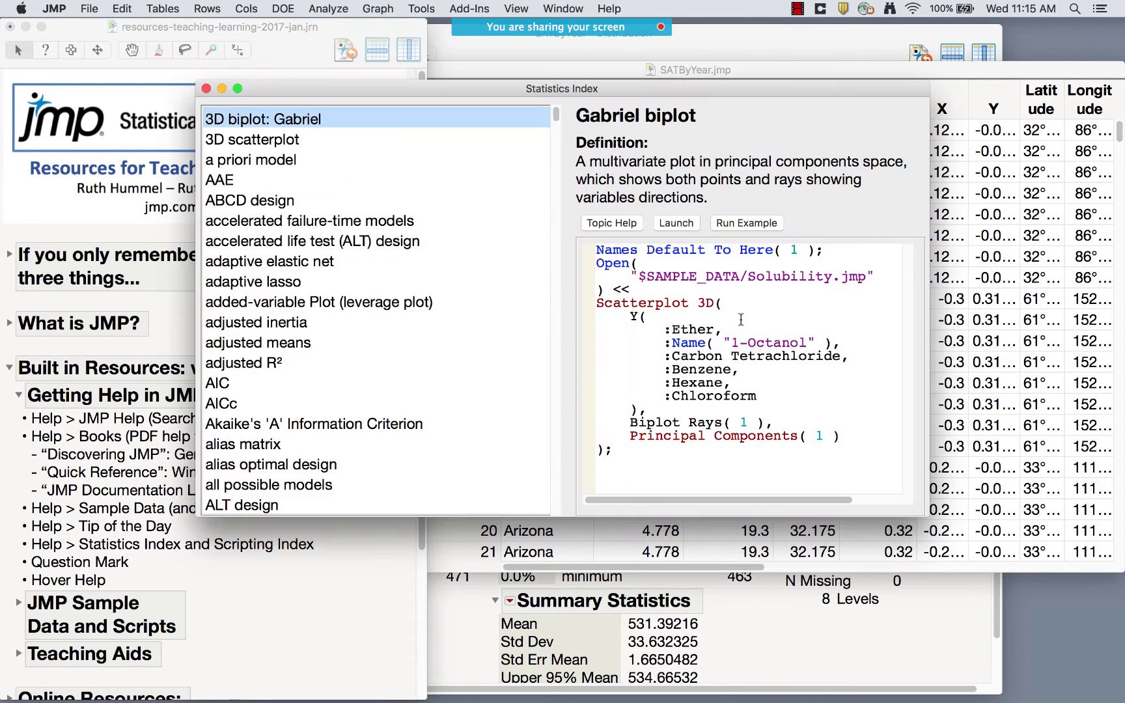
click(249, 148)
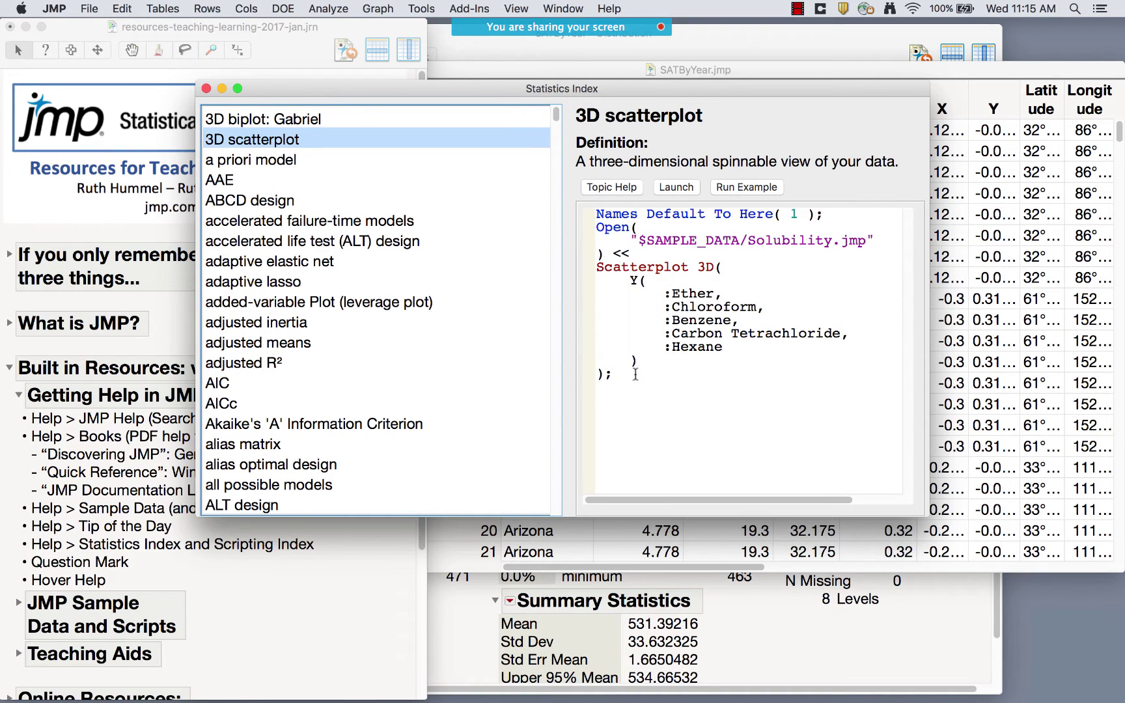
click(748, 188)
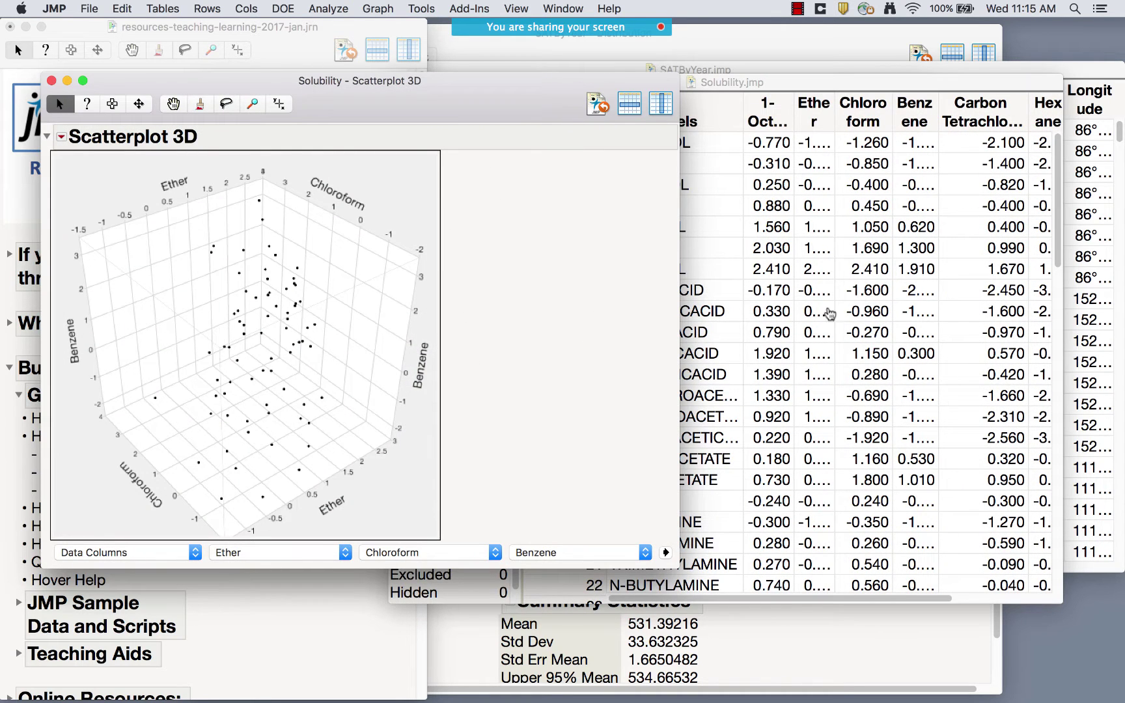
- View the Solubility data table, rotate the 3D scatterplot of its columns, and close the scatterplot report
click(923, 83)
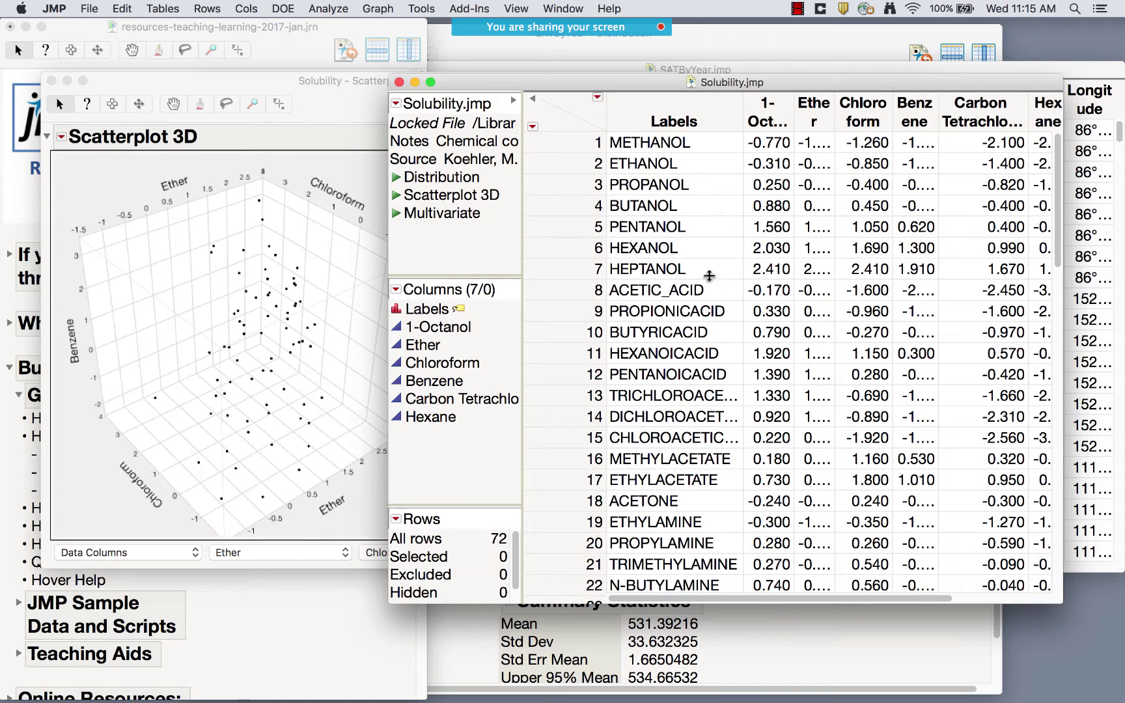
drag(272, 279, 100, 195)
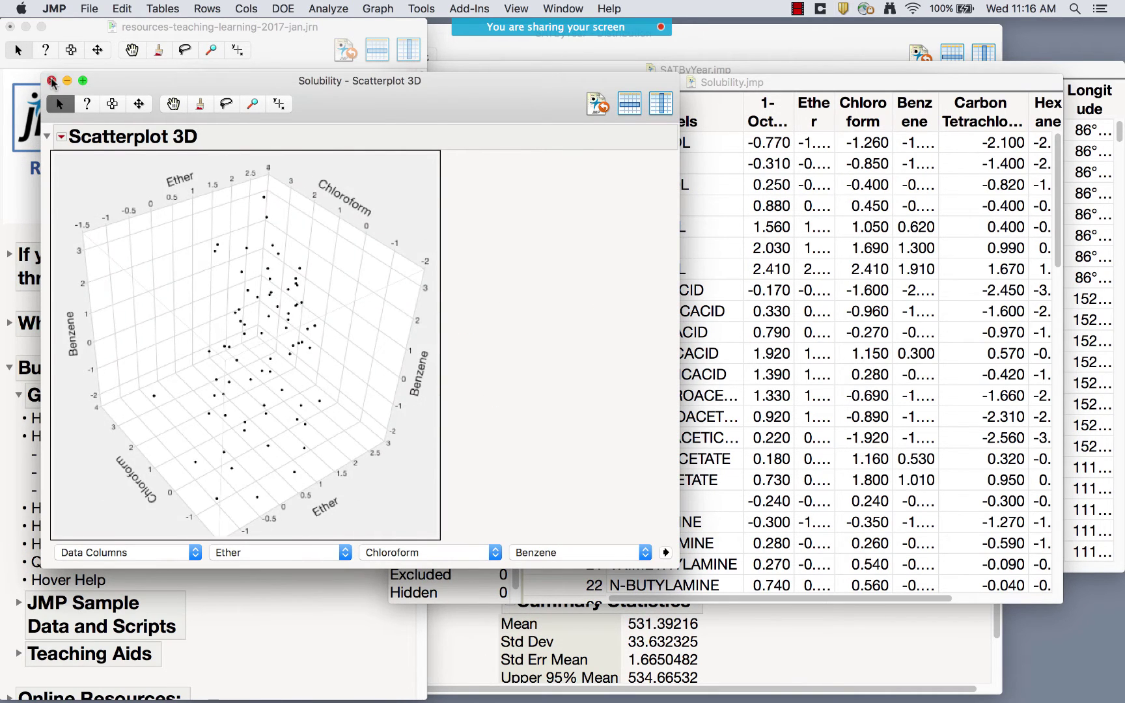
click(51, 81)
- Launch the Scatterplot 3D dialog from the Statistics Index, locate the same platform among the graph commands, and close the dialog without assigning columns
drag(472, 79, 492, 204)
click(561, 95)
click(680, 188)
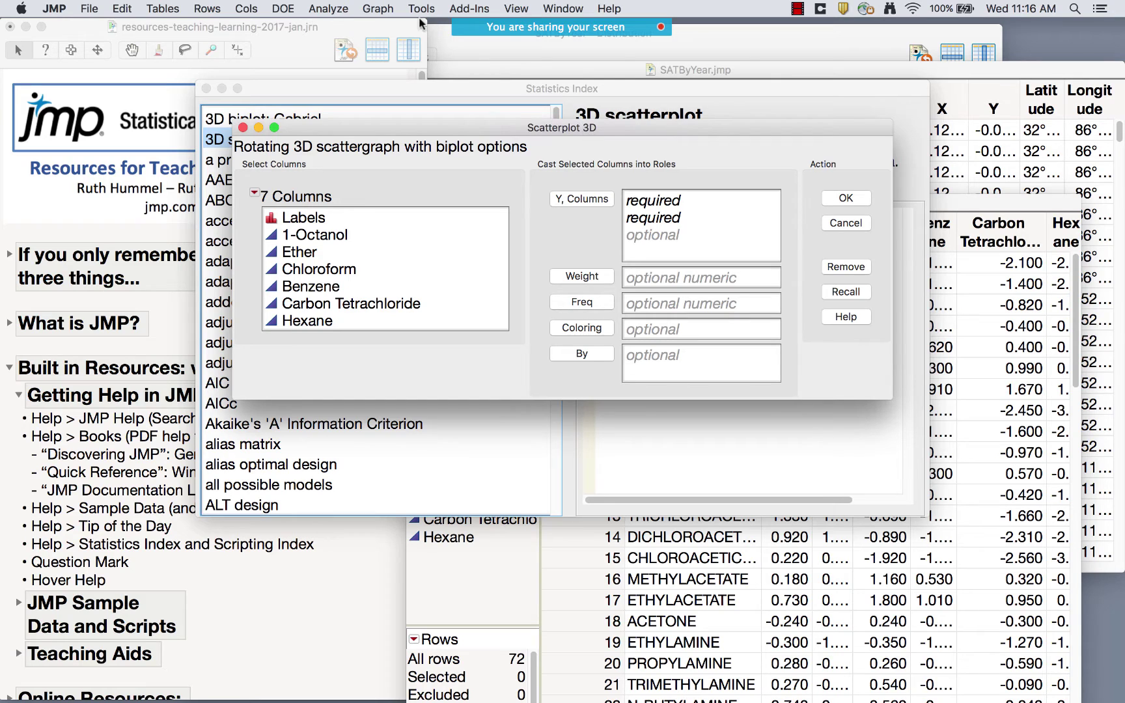
click(386, 9)
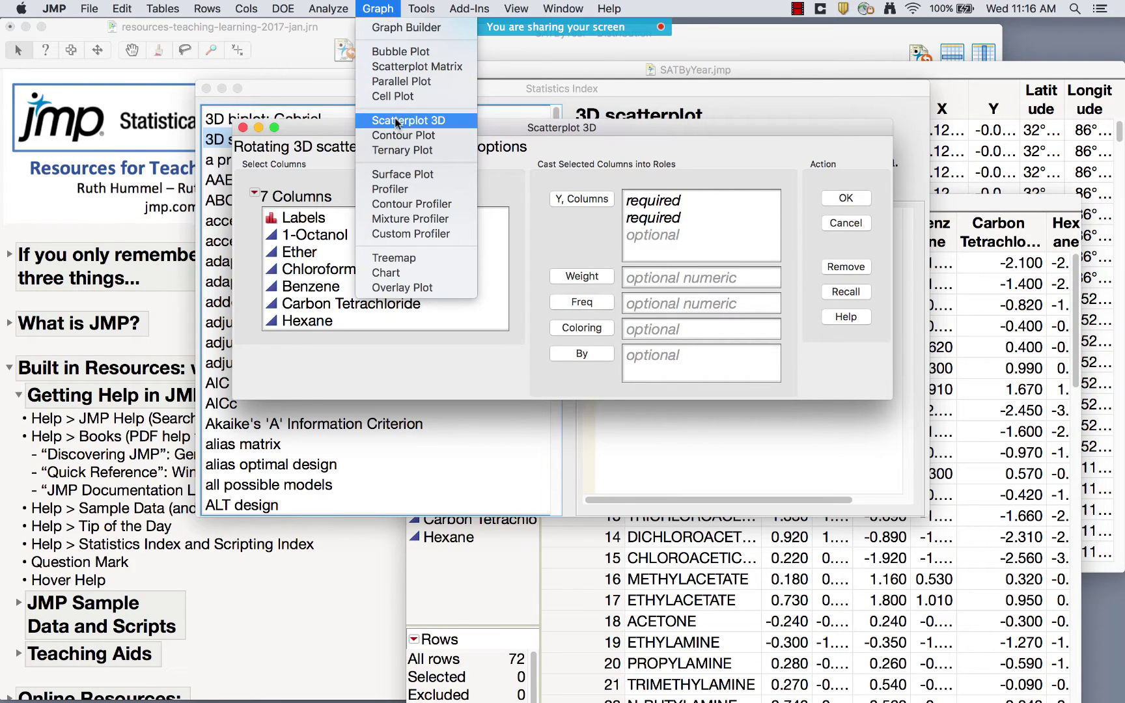
click(295, 133)
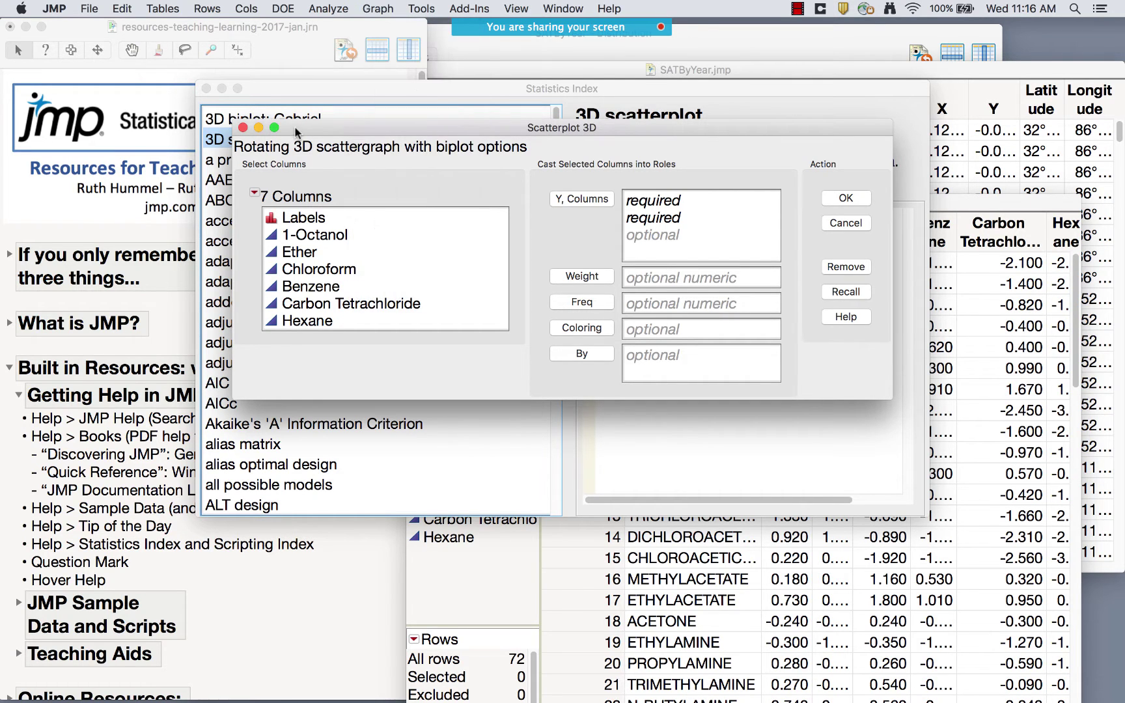
click(245, 121)
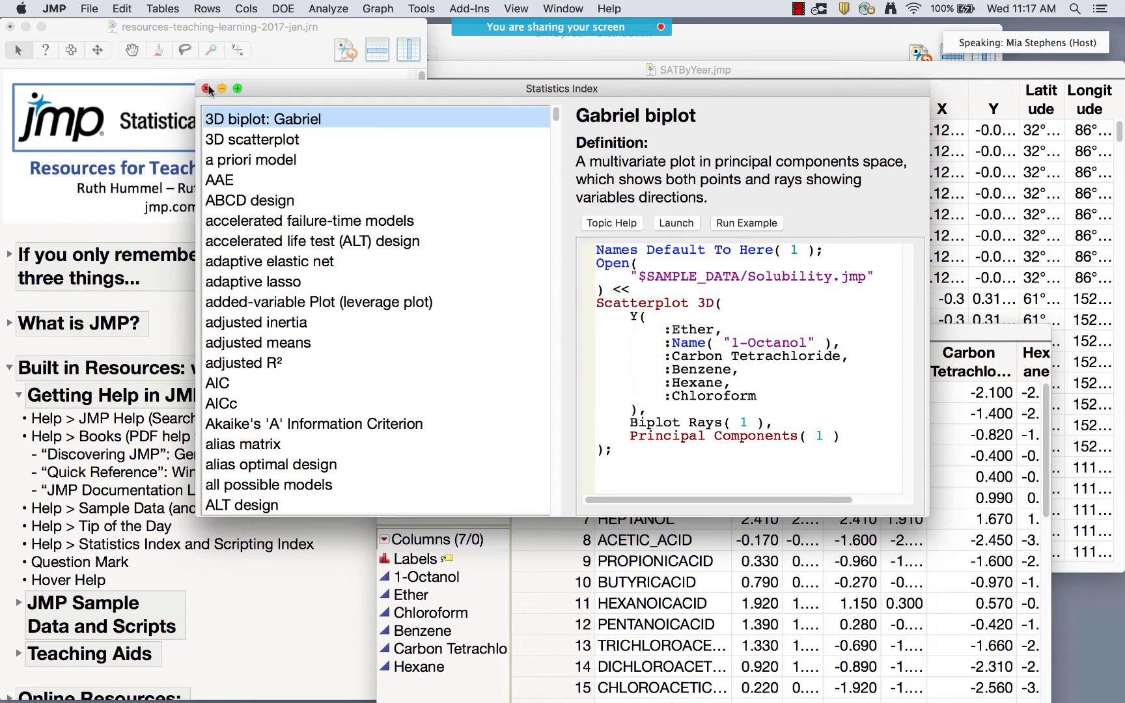
- Close the Statistics Index and the Solubility data table, returning to the Getting Help in JMP section of the journal
click(208, 88)
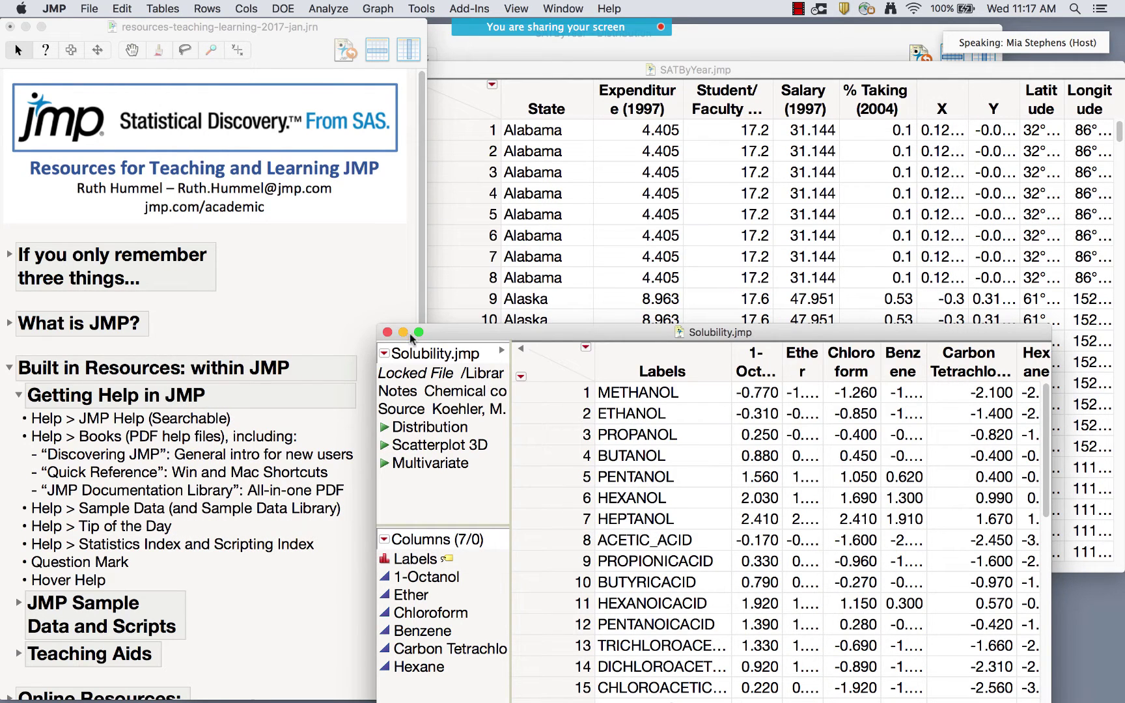
click(387, 332)
scroll(240, 532, down, 3)
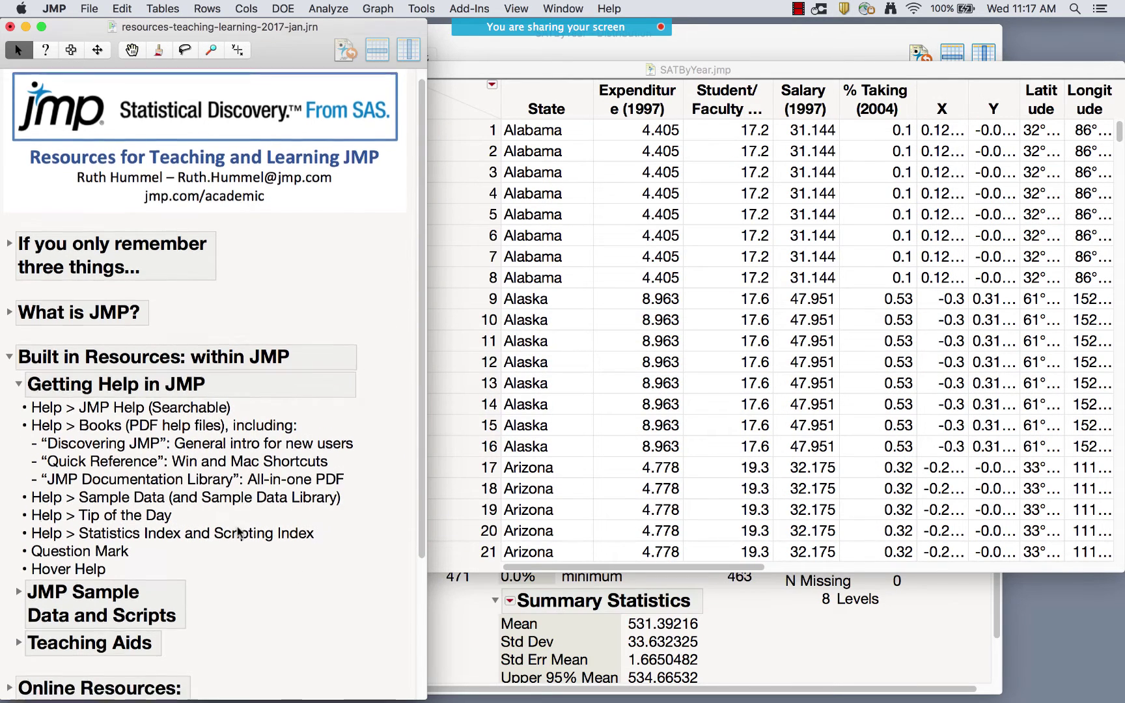
scroll(240, 532, down, 1)
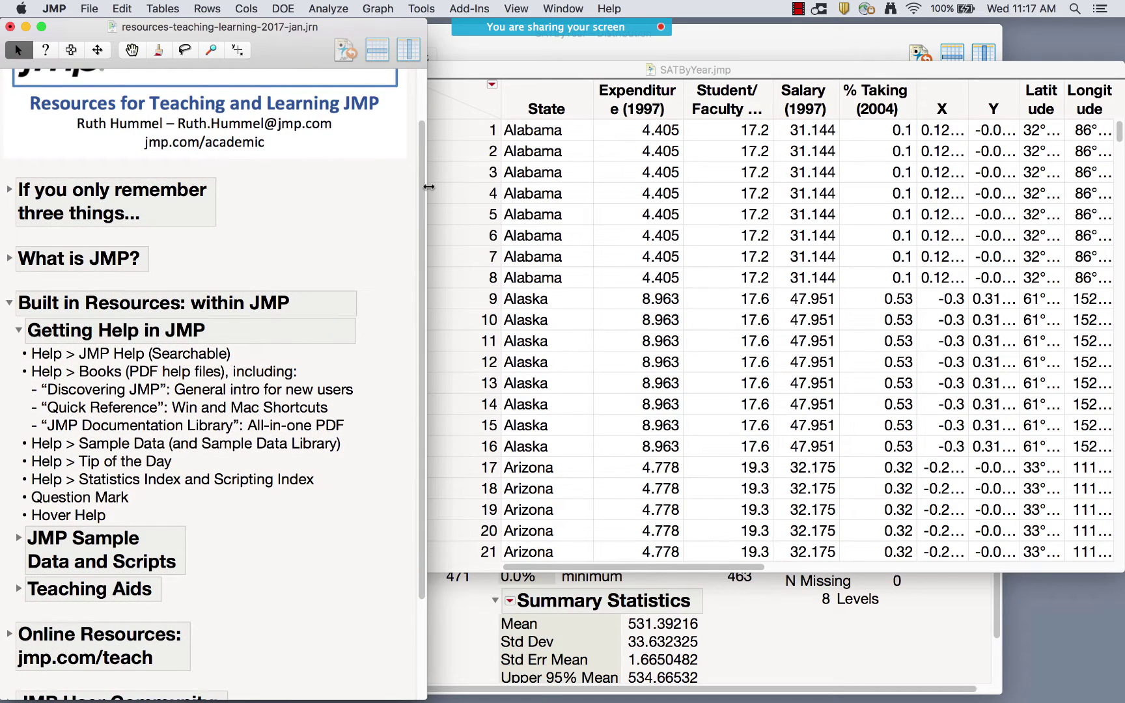
- Open the Scripting Index, view the List functions with the As List example, and close the index
click(609, 8)
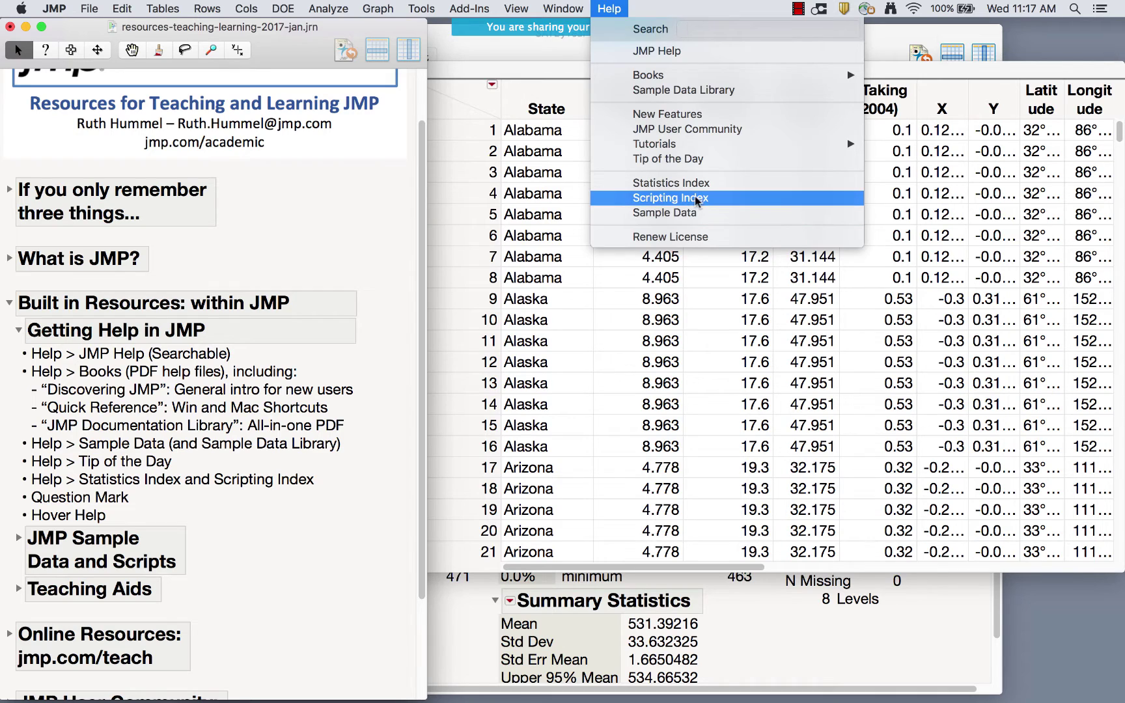
click(684, 198)
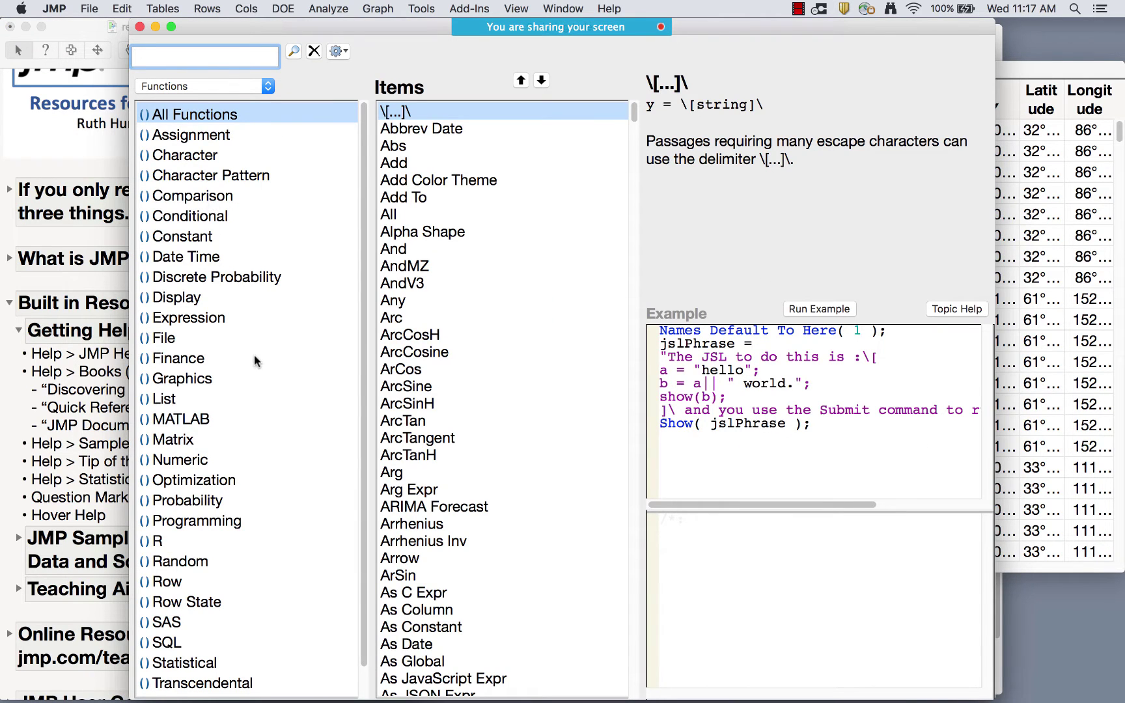
click(168, 399)
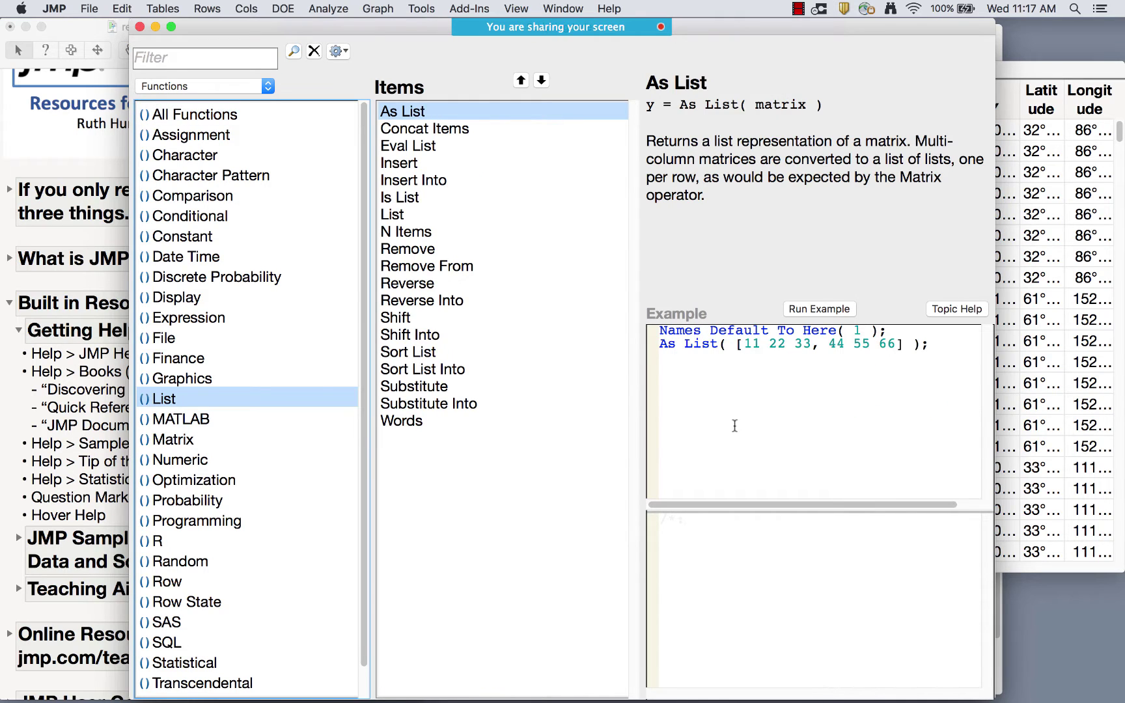
click(855, 357)
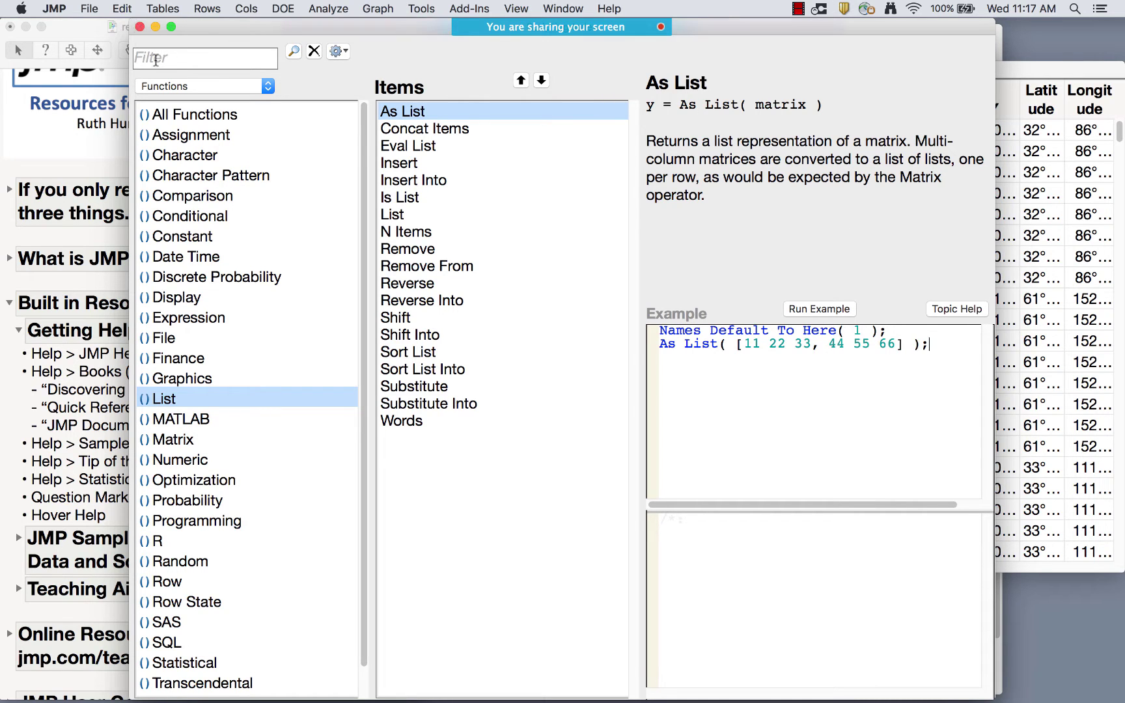
click(139, 27)
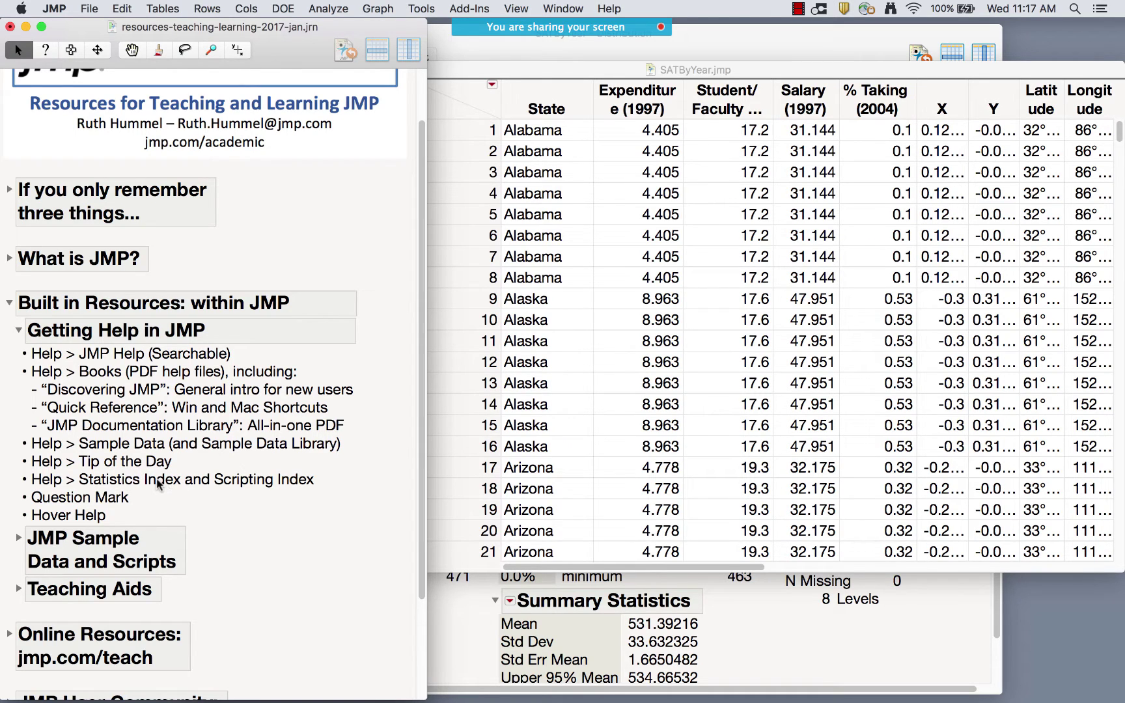
- Bring the Distribution report forward, use the Help tool on the SAT Verbal box plot, and close the help page after viewing it
click(754, 616)
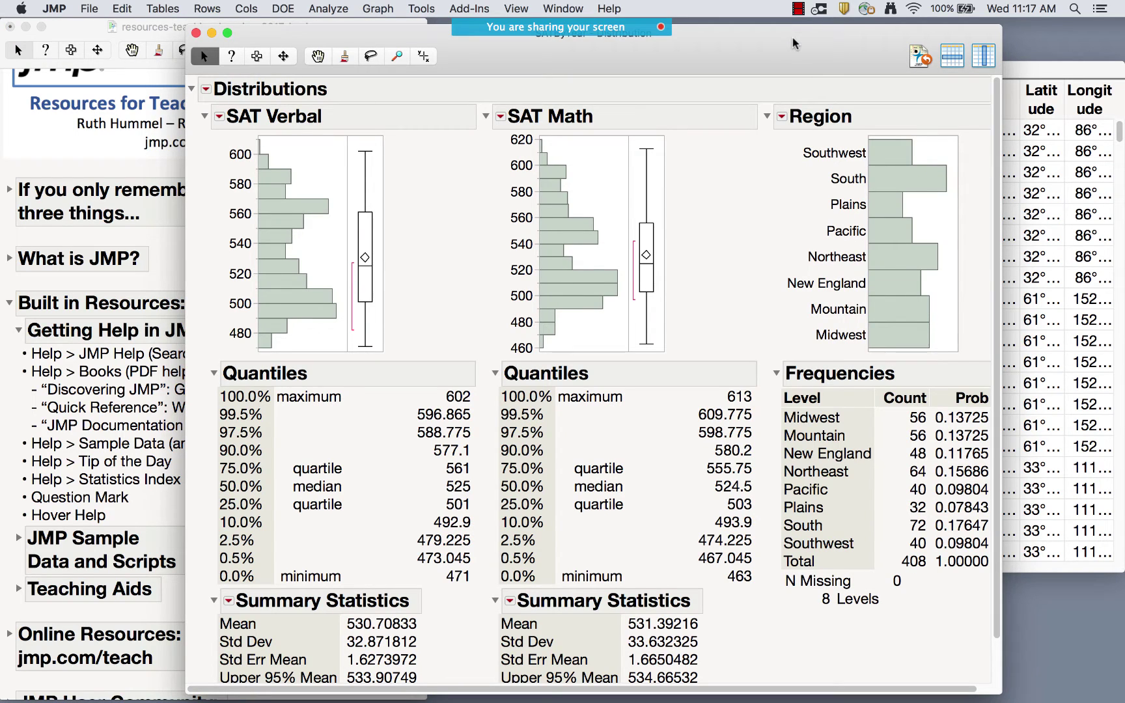
click(607, 8)
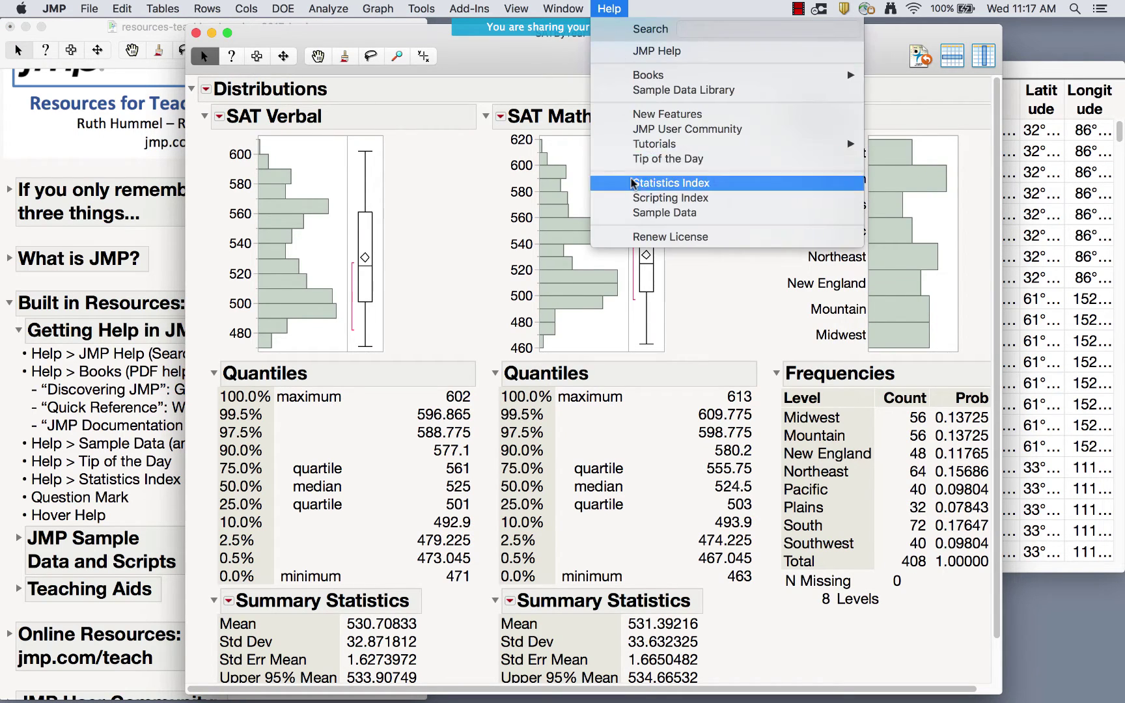
click(536, 62)
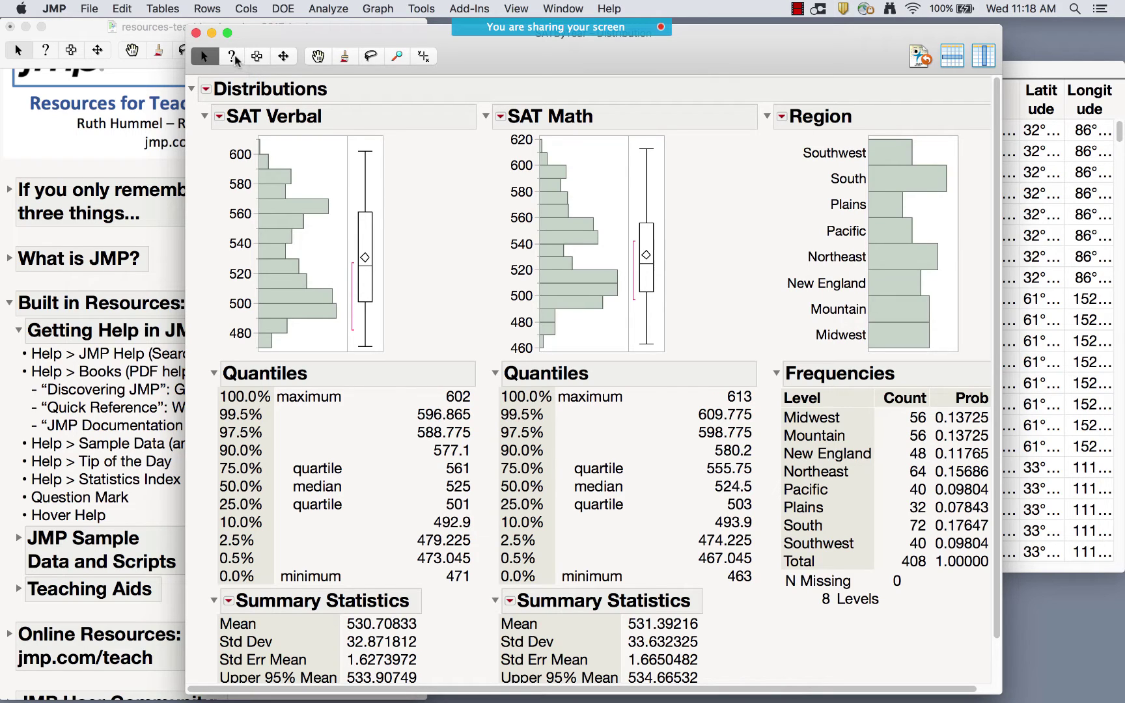
click(233, 58)
click(365, 255)
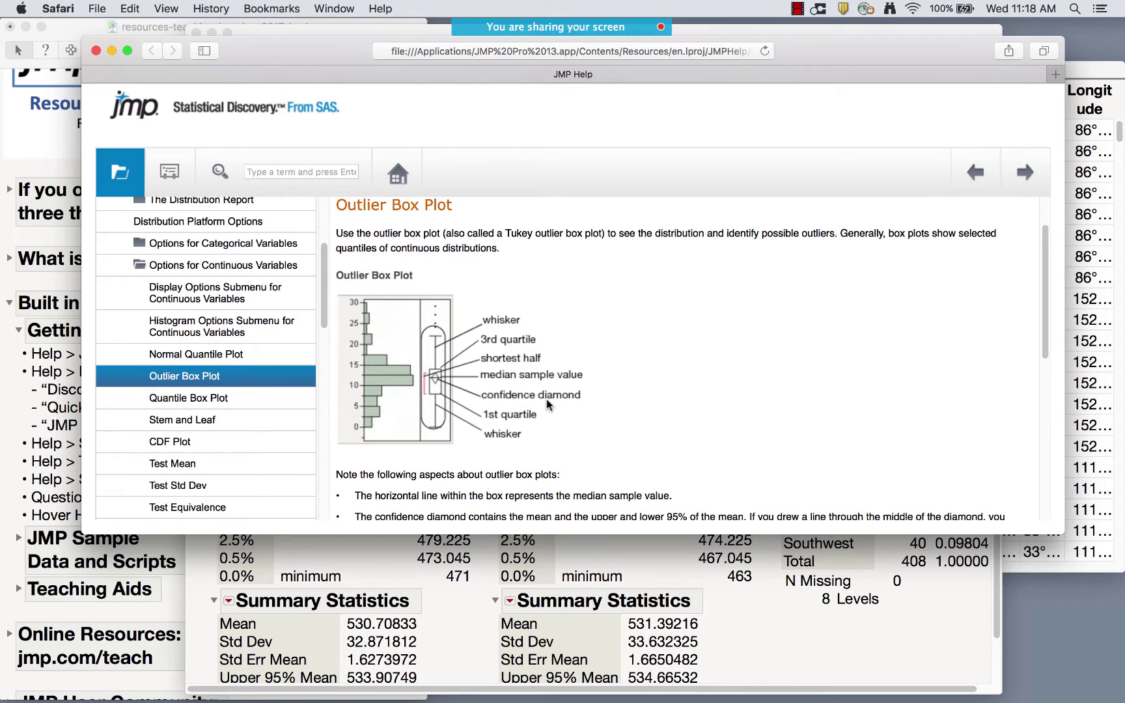
click(96, 51)
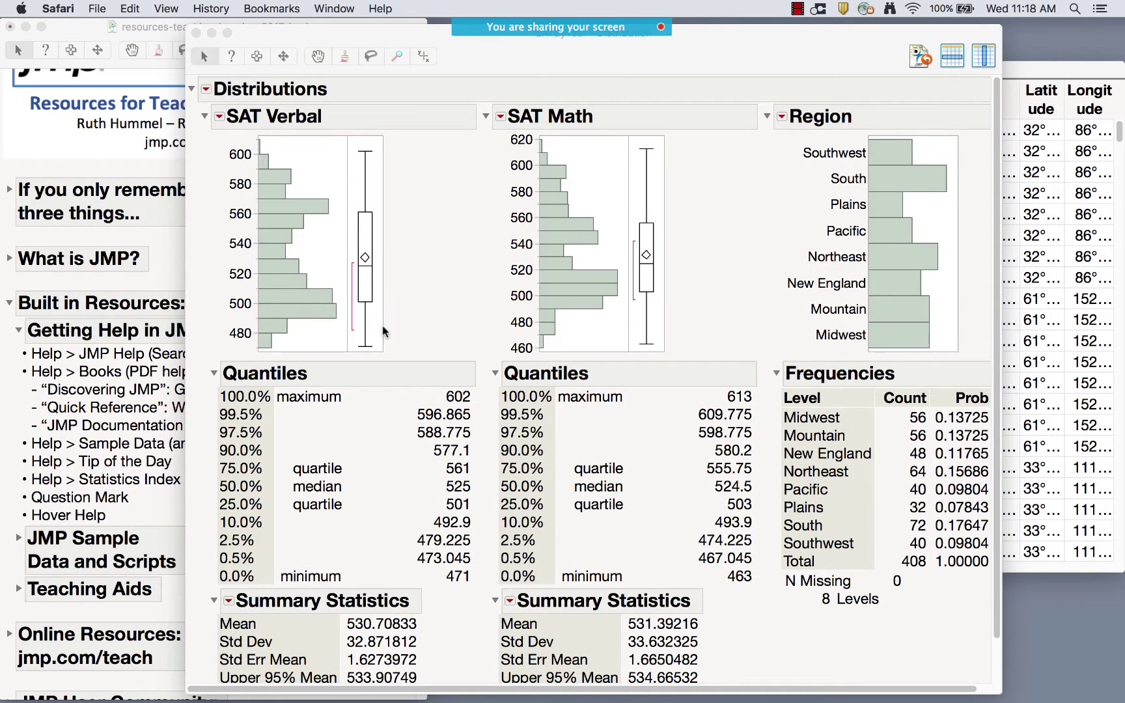
- Add a Stem and Leaf plot to the SAT Verbal distribution, view its page with the Help tool, and close the help page
click(220, 117)
click(220, 118)
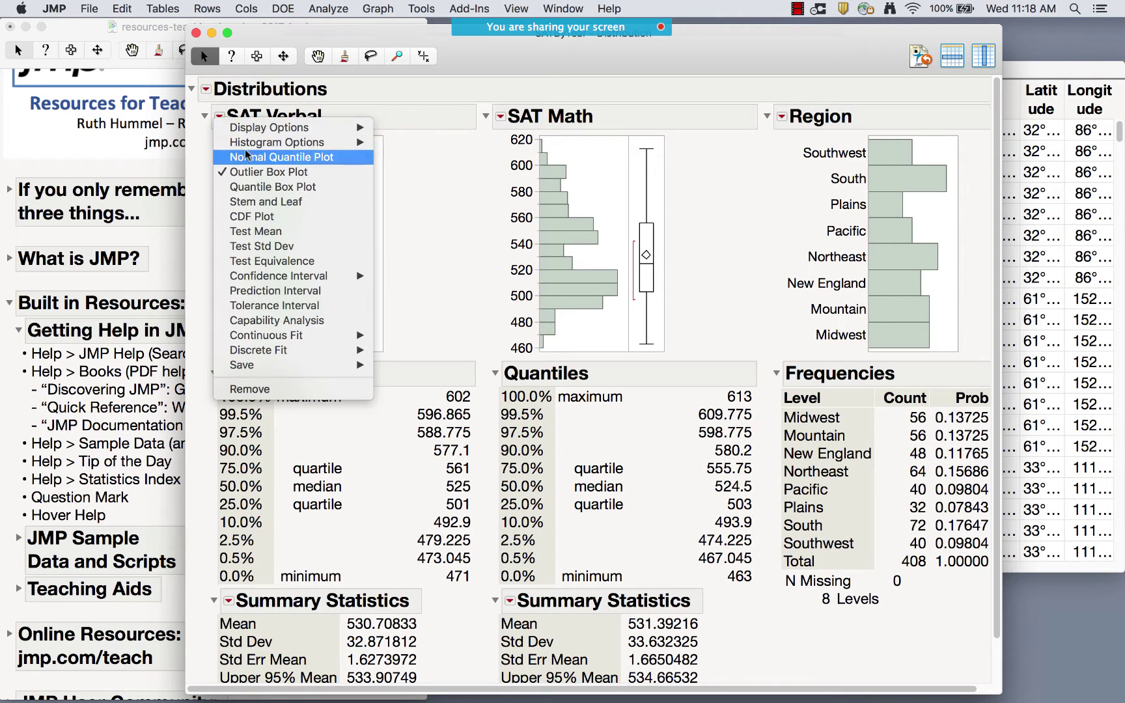
mouse_move(270, 337)
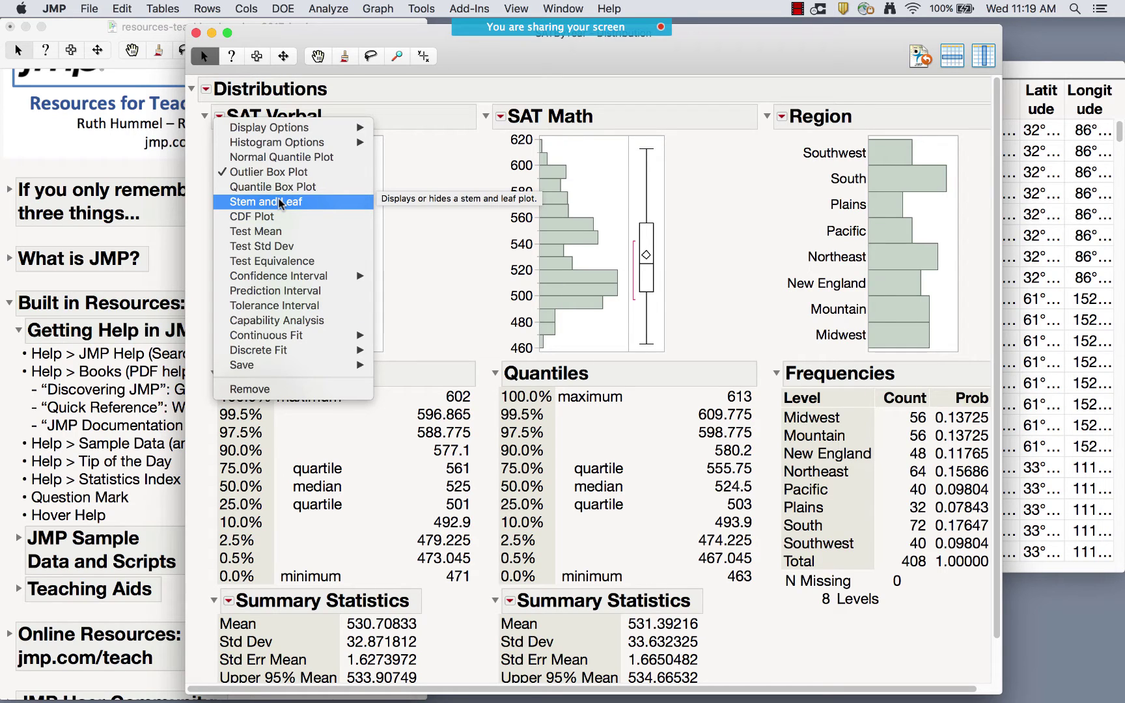
click(280, 202)
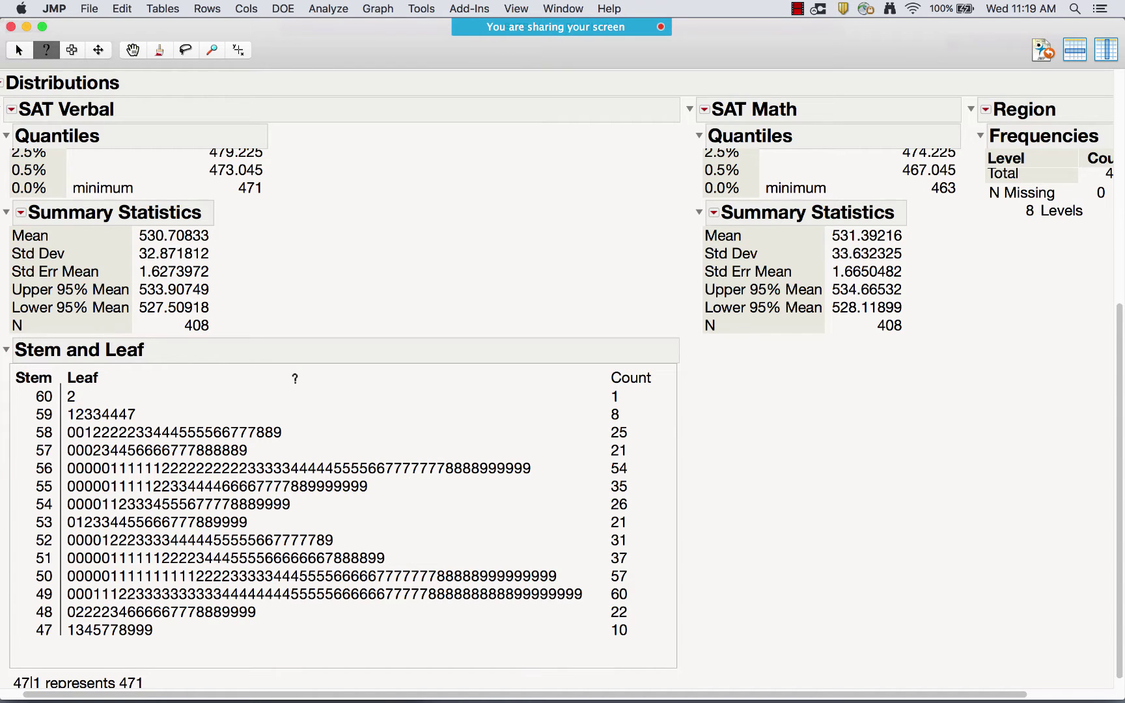
click(268, 396)
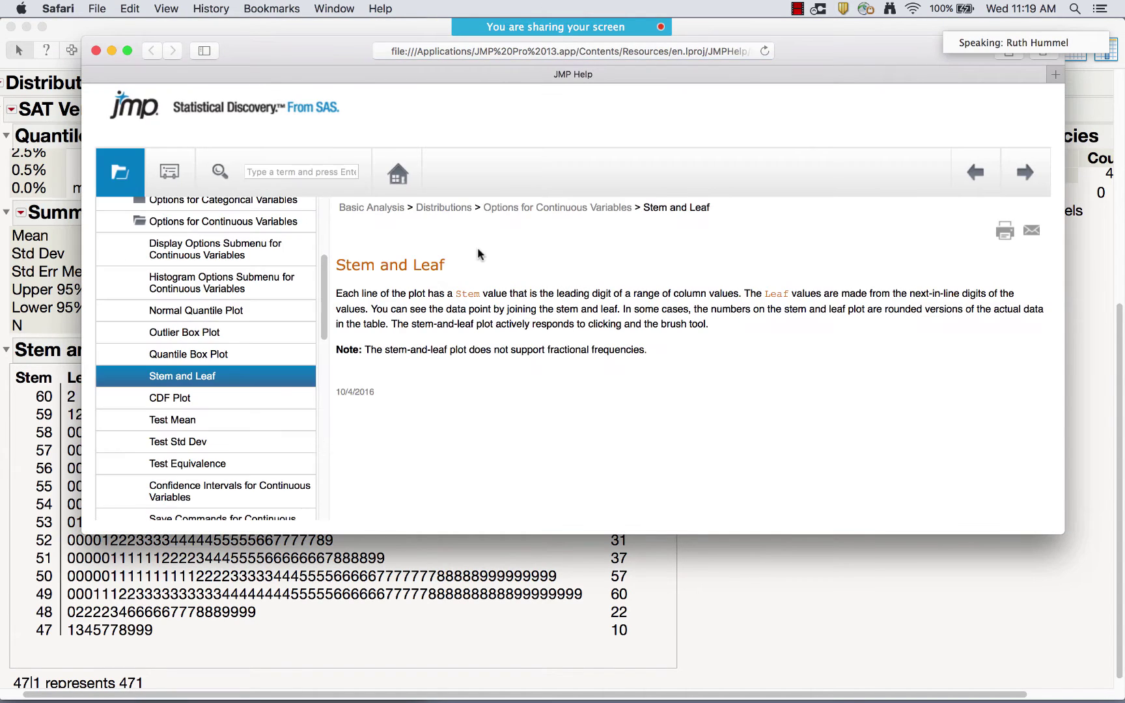
click(96, 50)
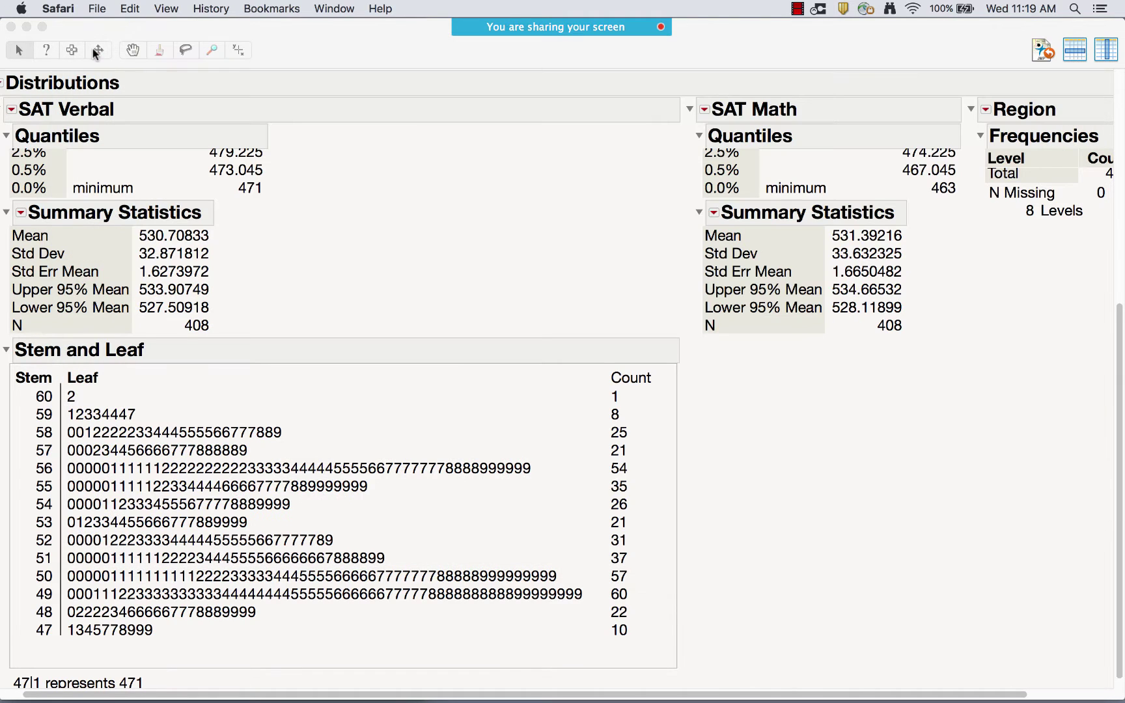
- Customize the SAT Verbal summary statistics to include Minimum and Maximum
click(21, 214)
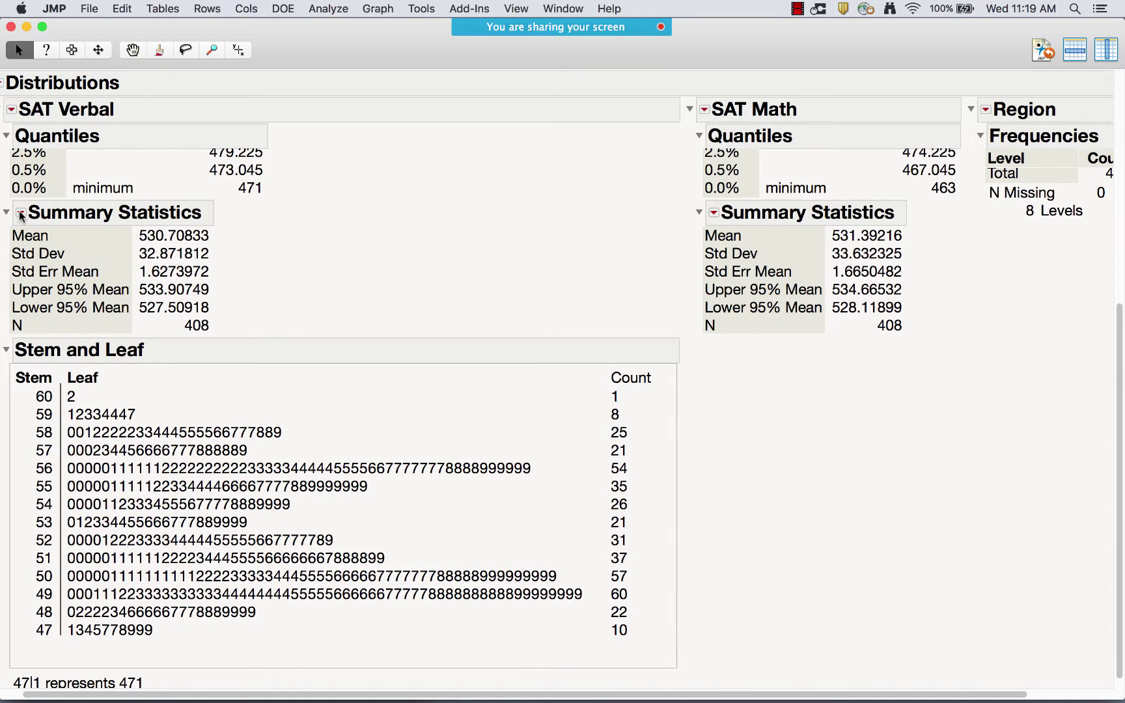
click(21, 214)
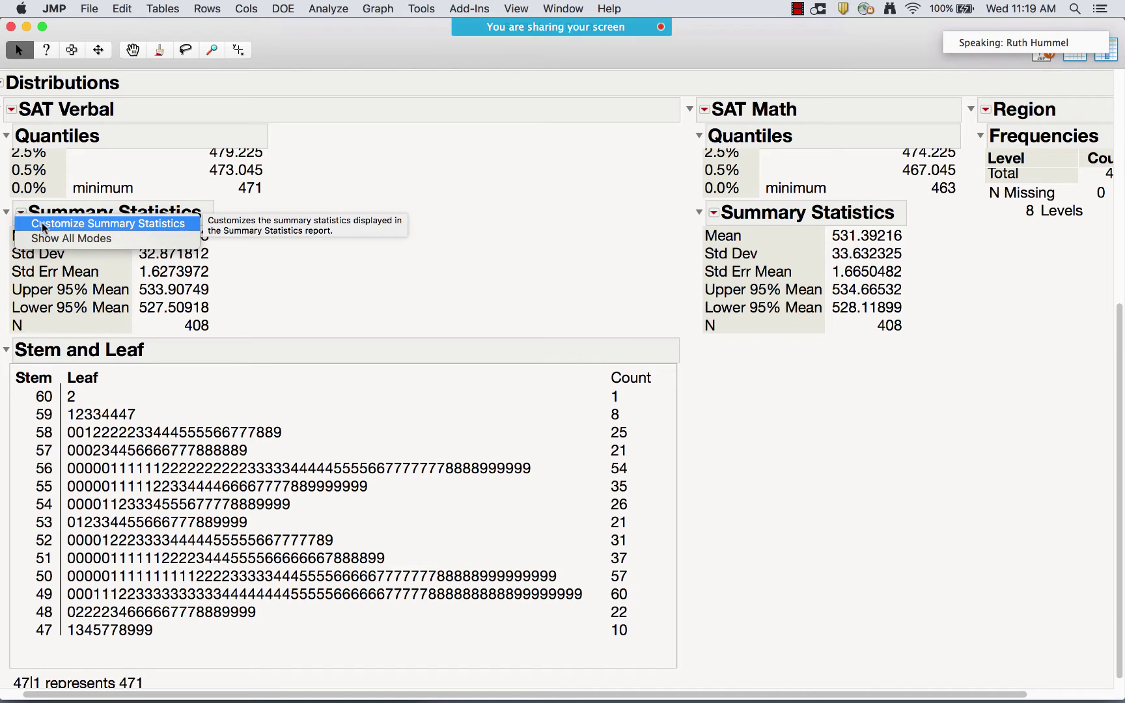
click(41, 222)
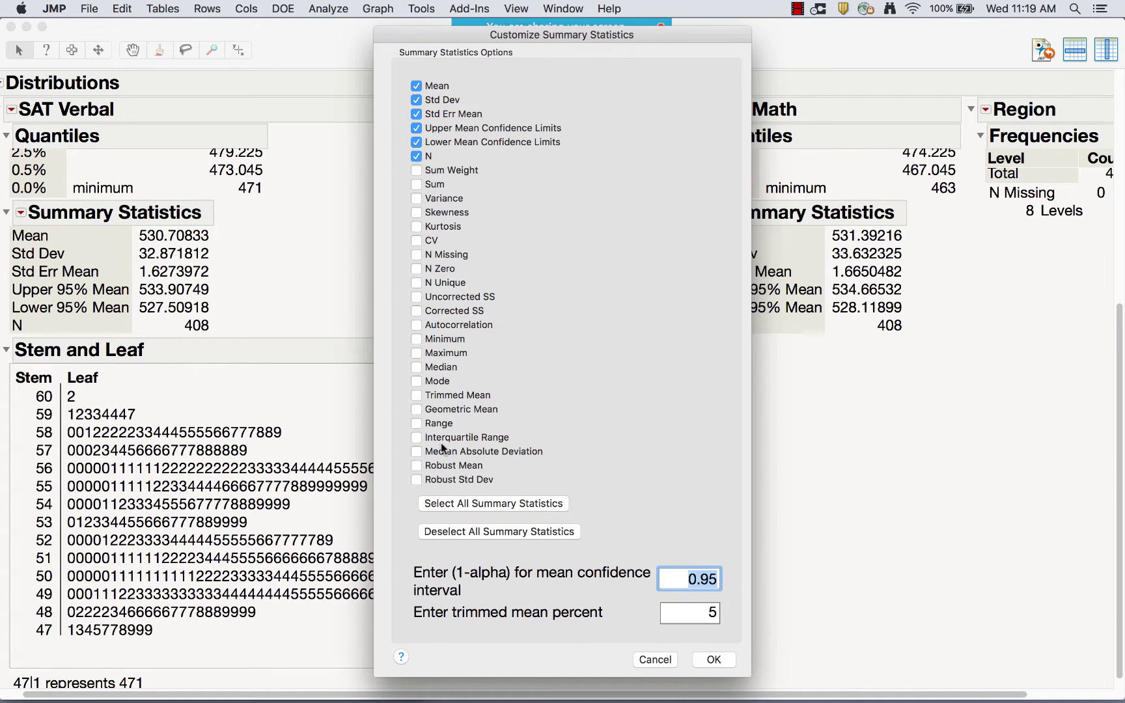
click(417, 338)
click(711, 658)
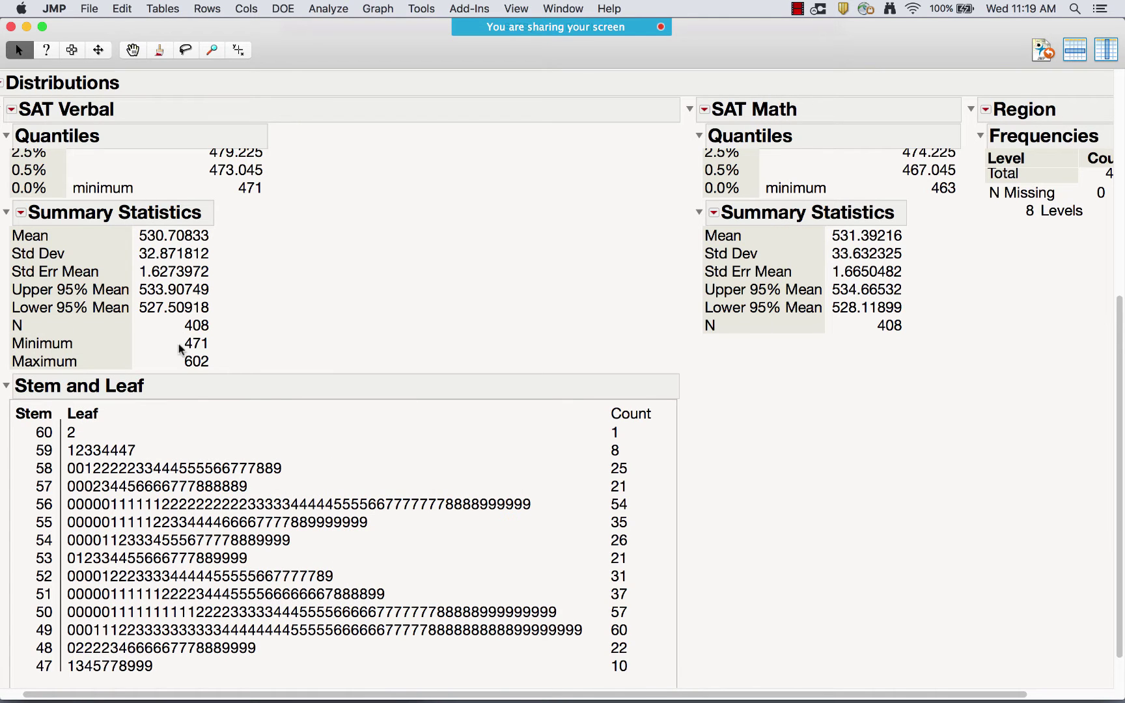
- Close the Distribution report, then collapse Getting Help in JMP and expand JMP Sample Data and Scripts in the journal
click(10, 26)
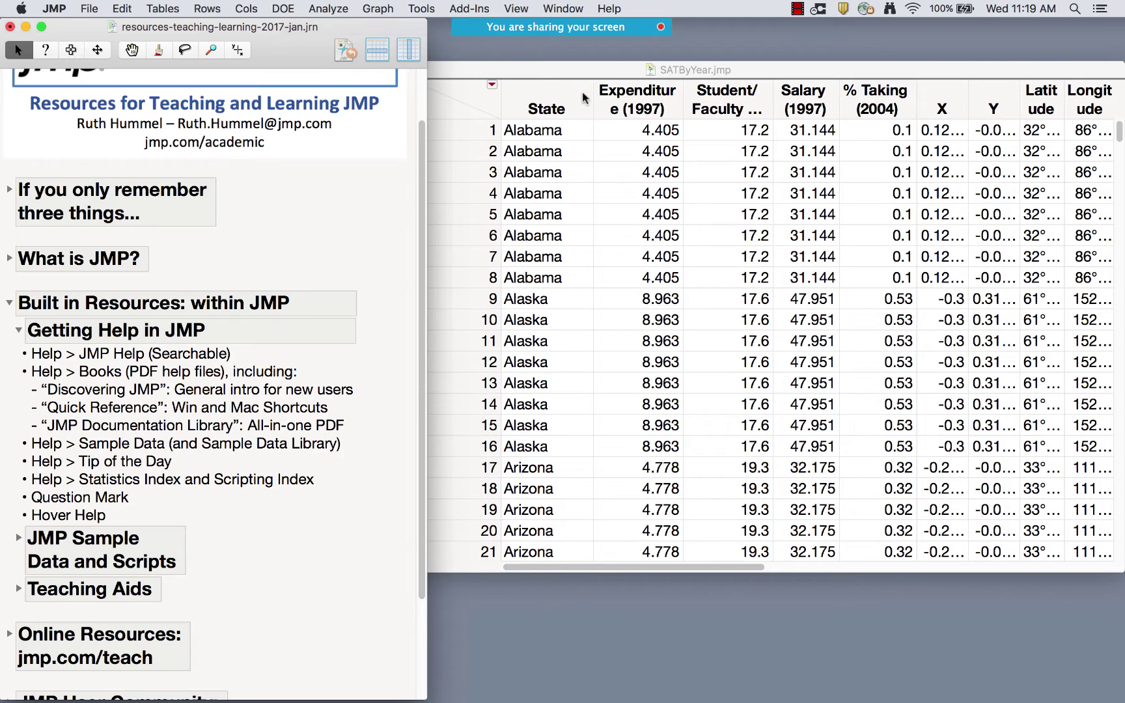
click(607, 9)
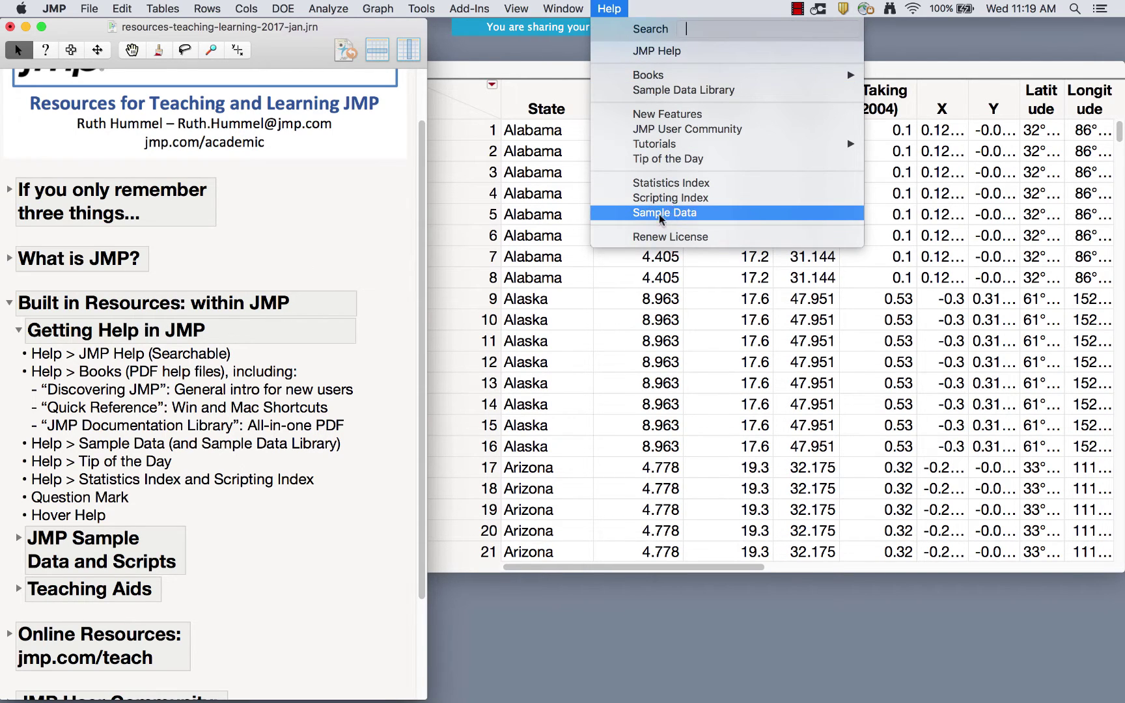
click(358, 377)
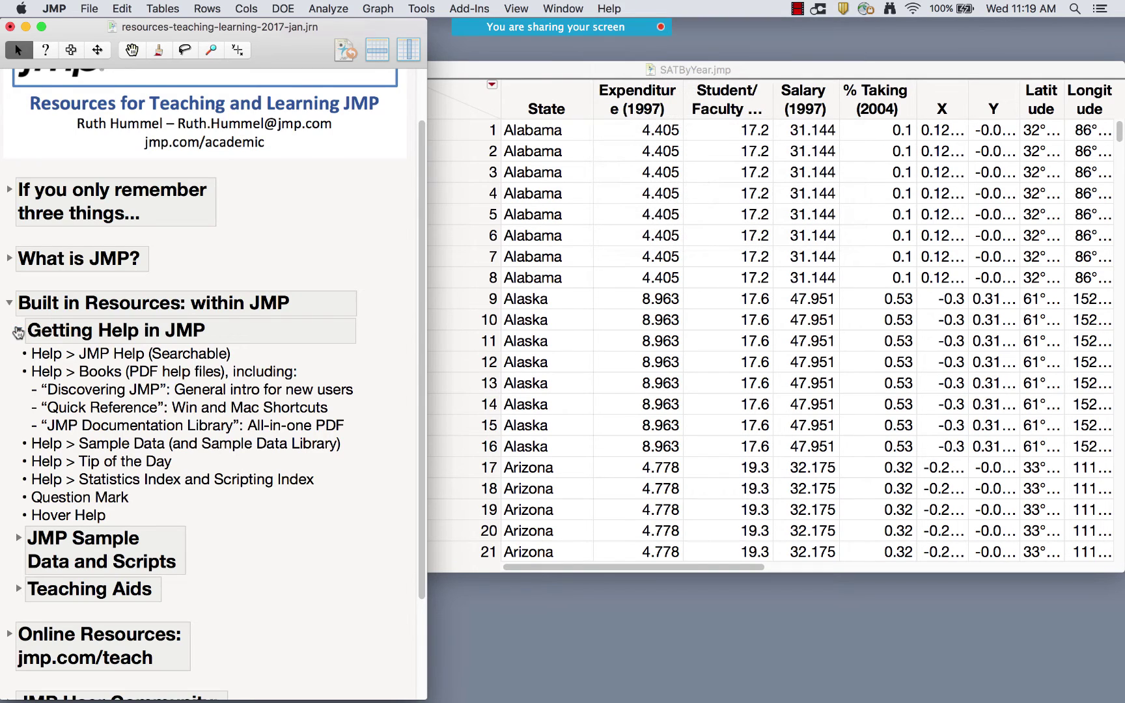
click(17, 333)
click(19, 412)
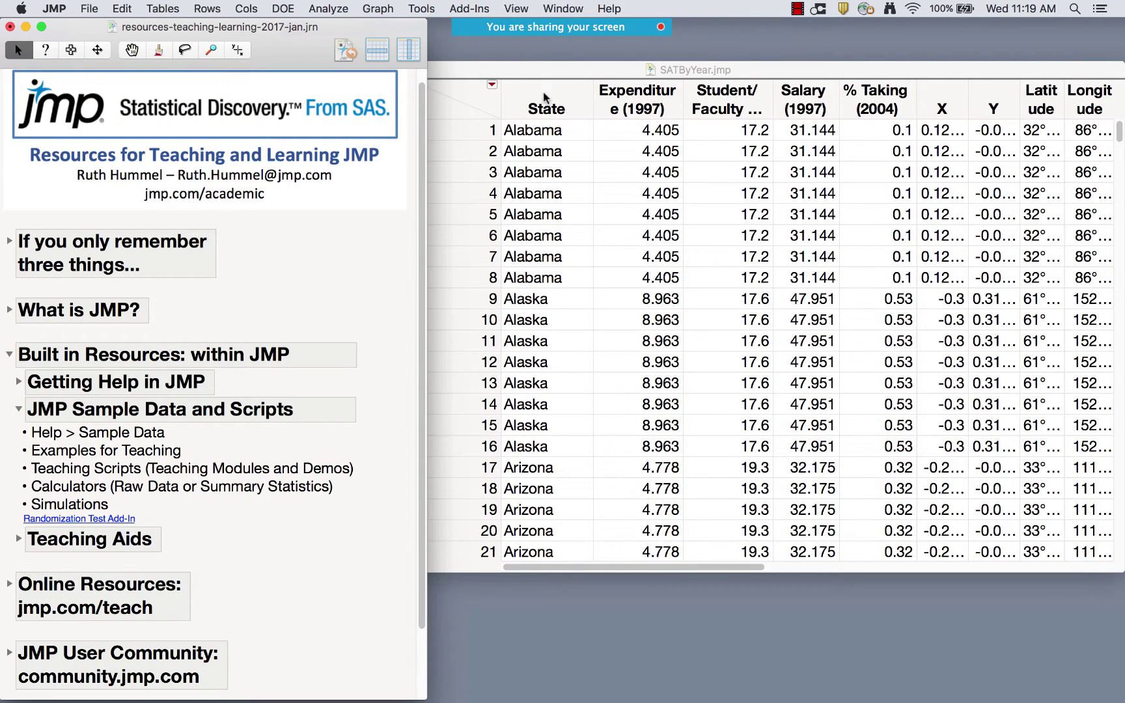
- Open the Sample Data Index, then view the Sample Data Library folder and close it
click(616, 11)
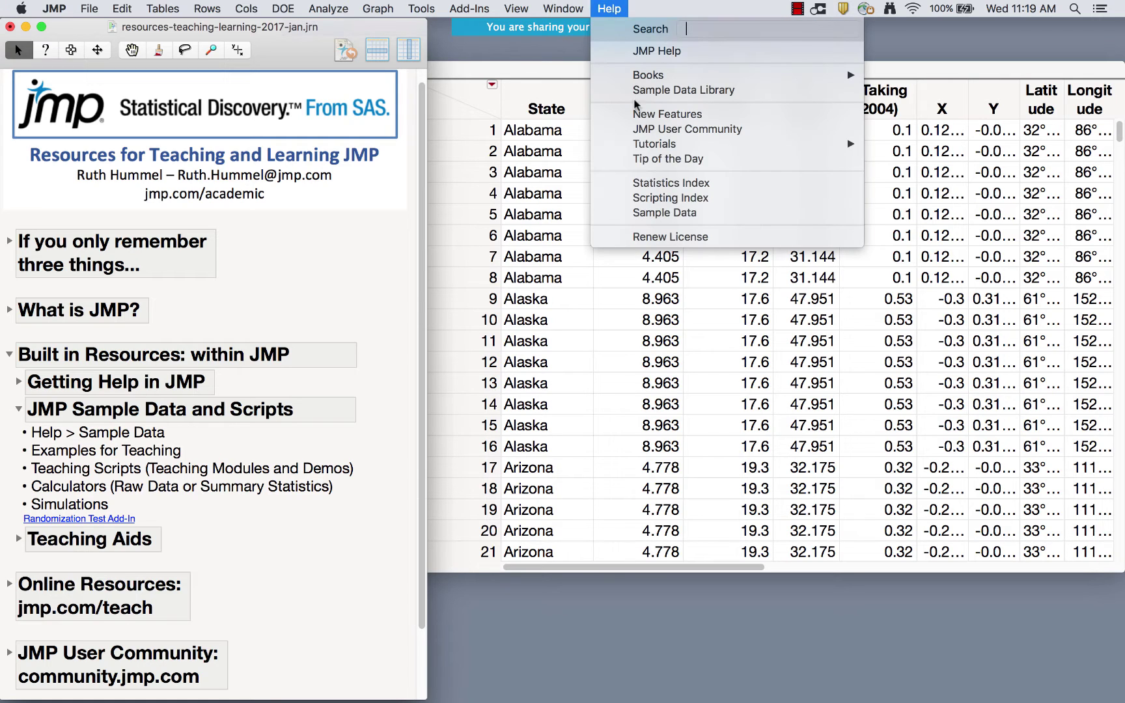
click(670, 213)
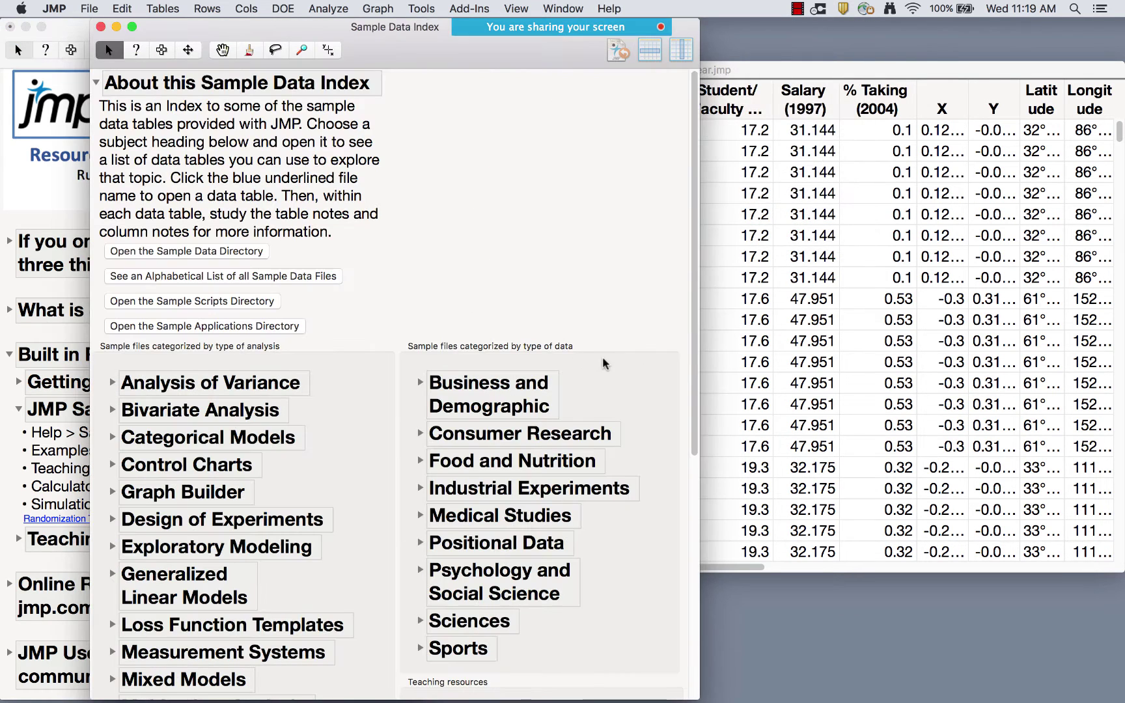
click(610, 8)
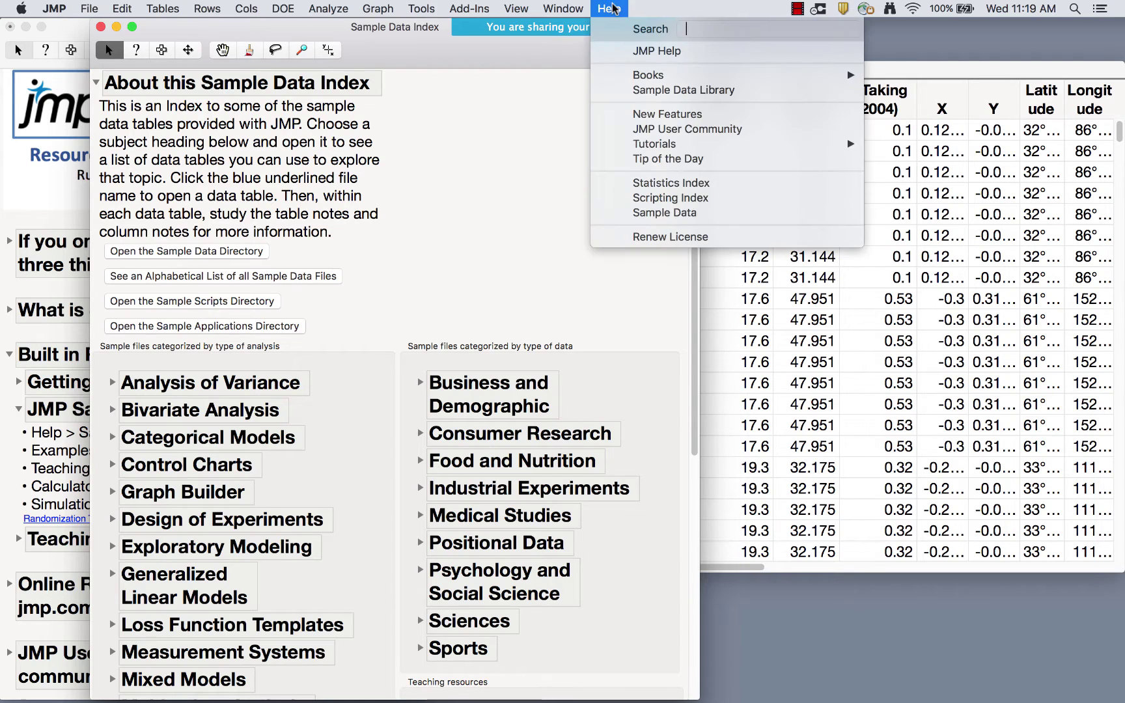
click(457, 187)
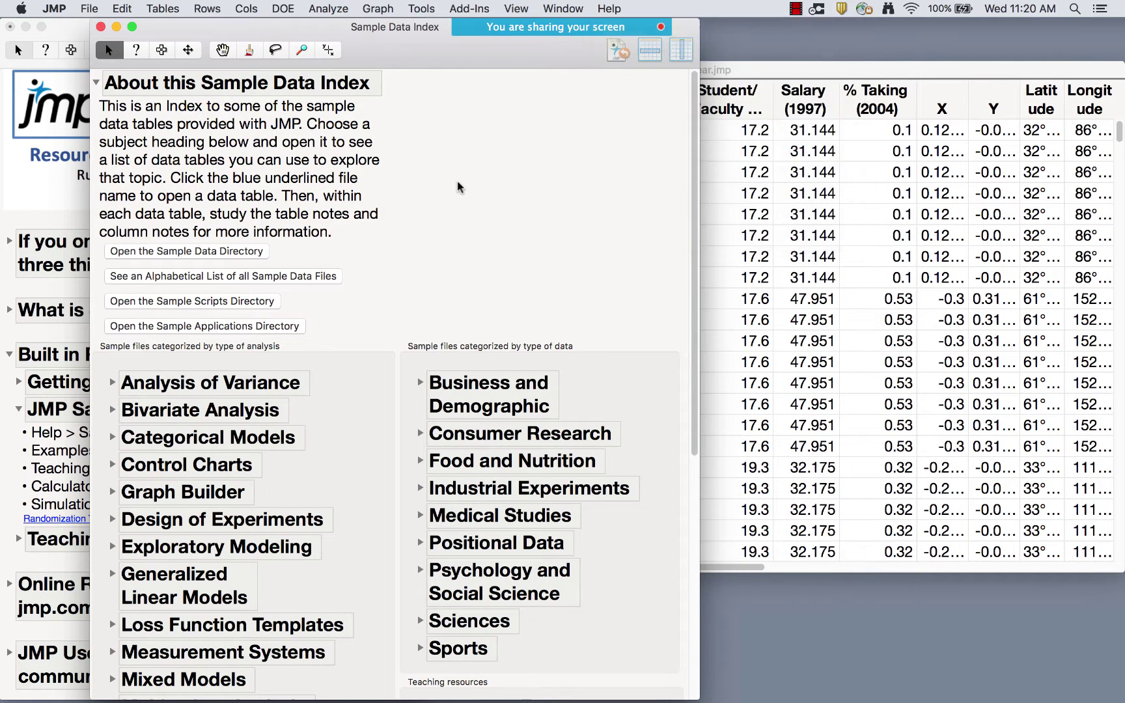
click(605, 10)
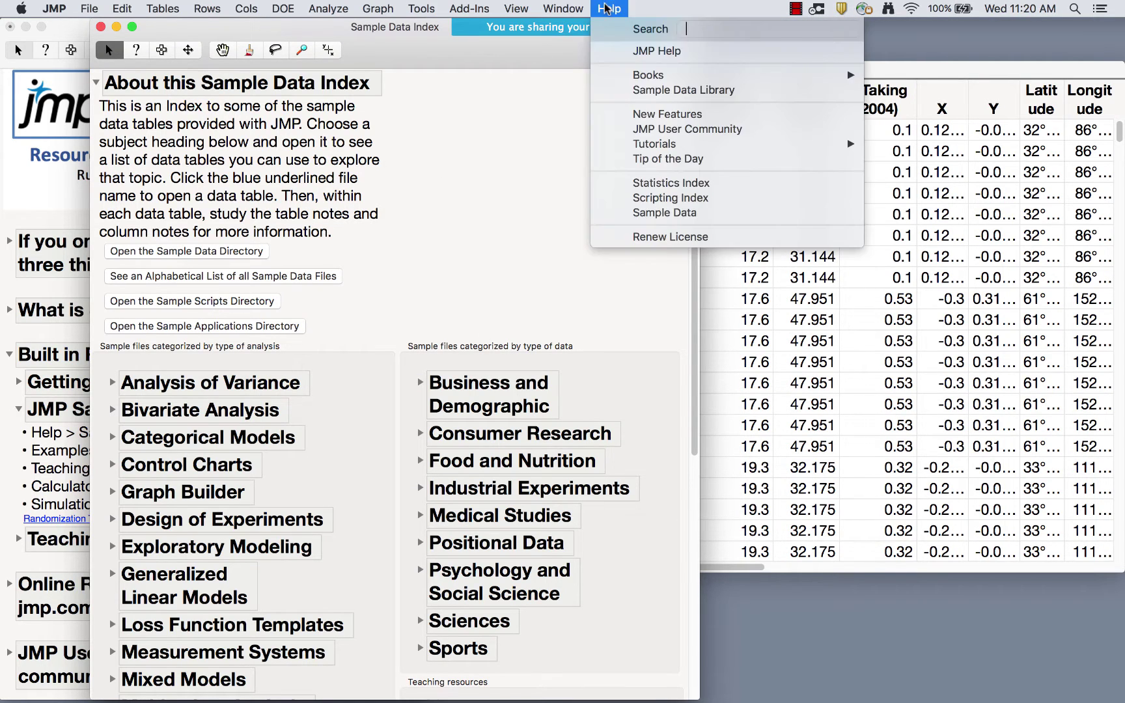
click(644, 90)
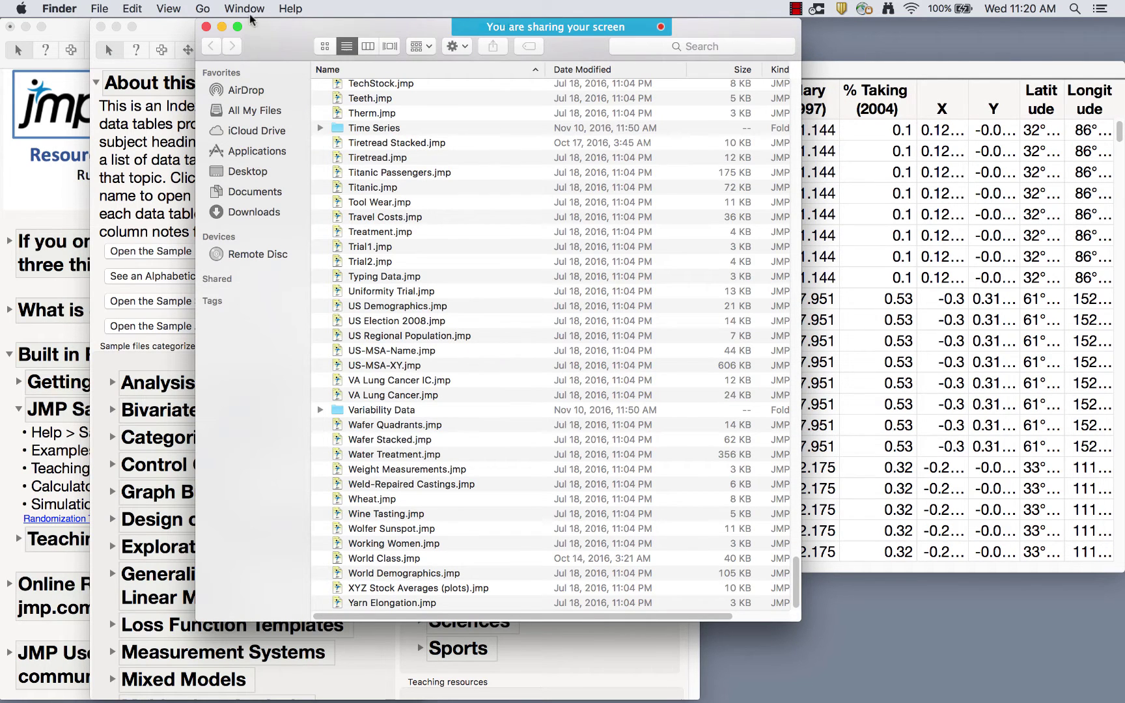
click(206, 27)
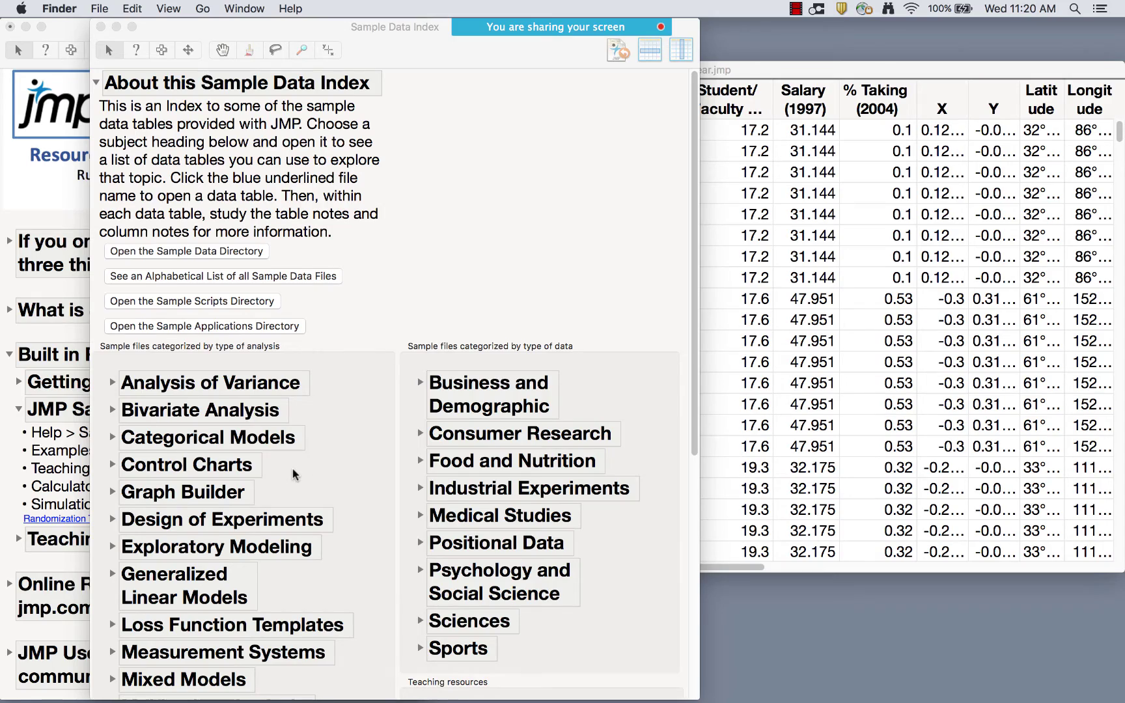
- Expand the Analysis of Variance samples, open and close the Typing Data table, and collapse the category again
scroll(297, 472, down, 4)
scroll(294, 474, down, 3)
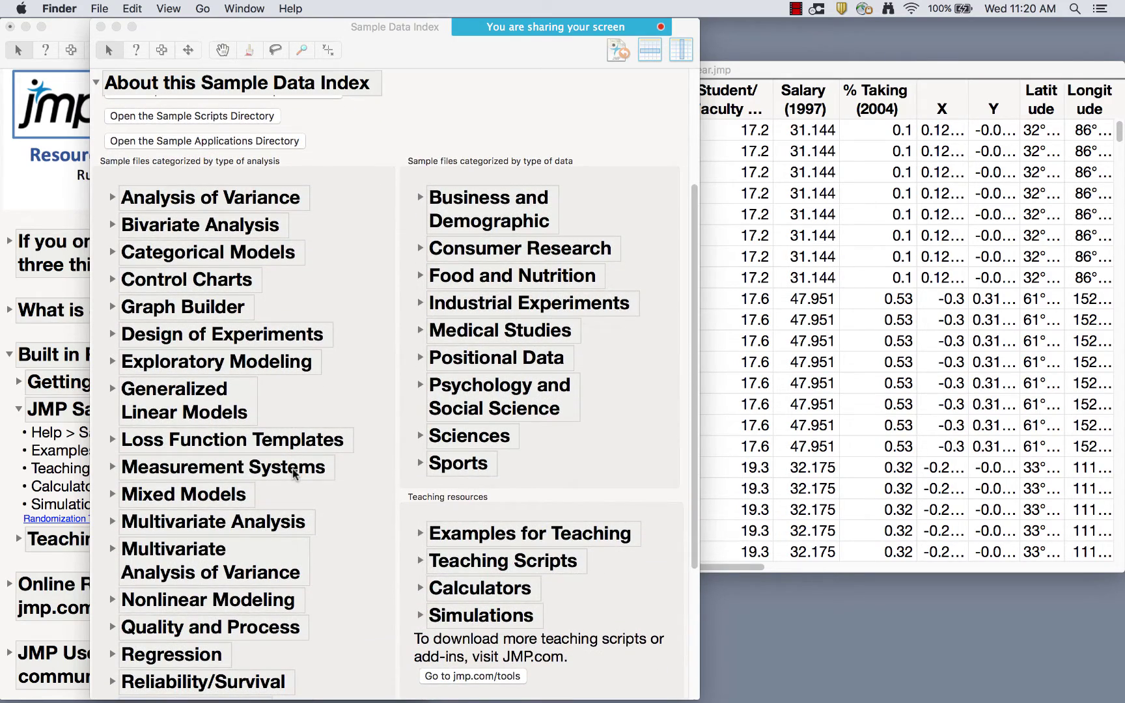
click(112, 200)
click(111, 198)
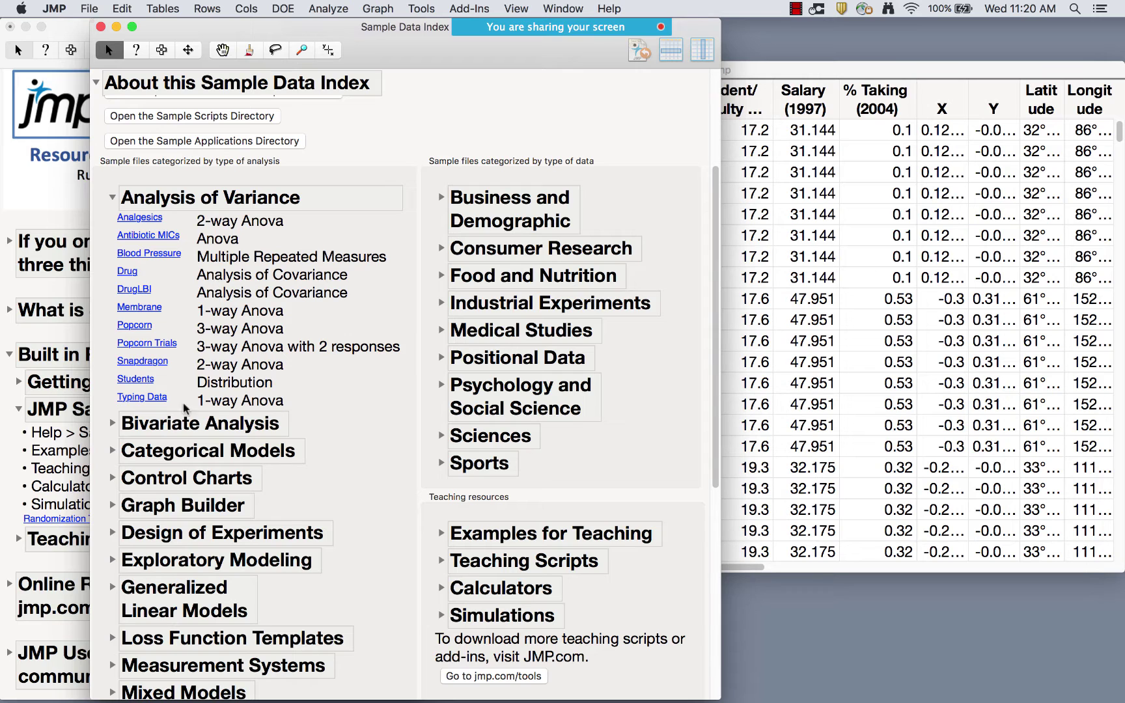
click(151, 396)
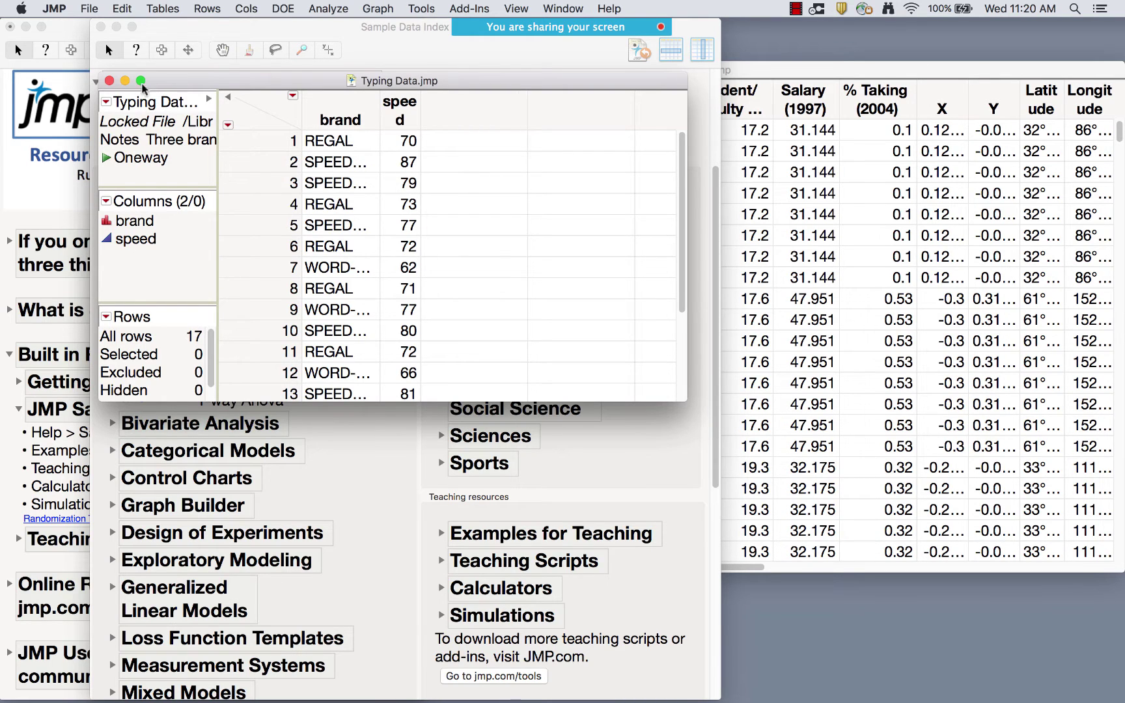
click(109, 81)
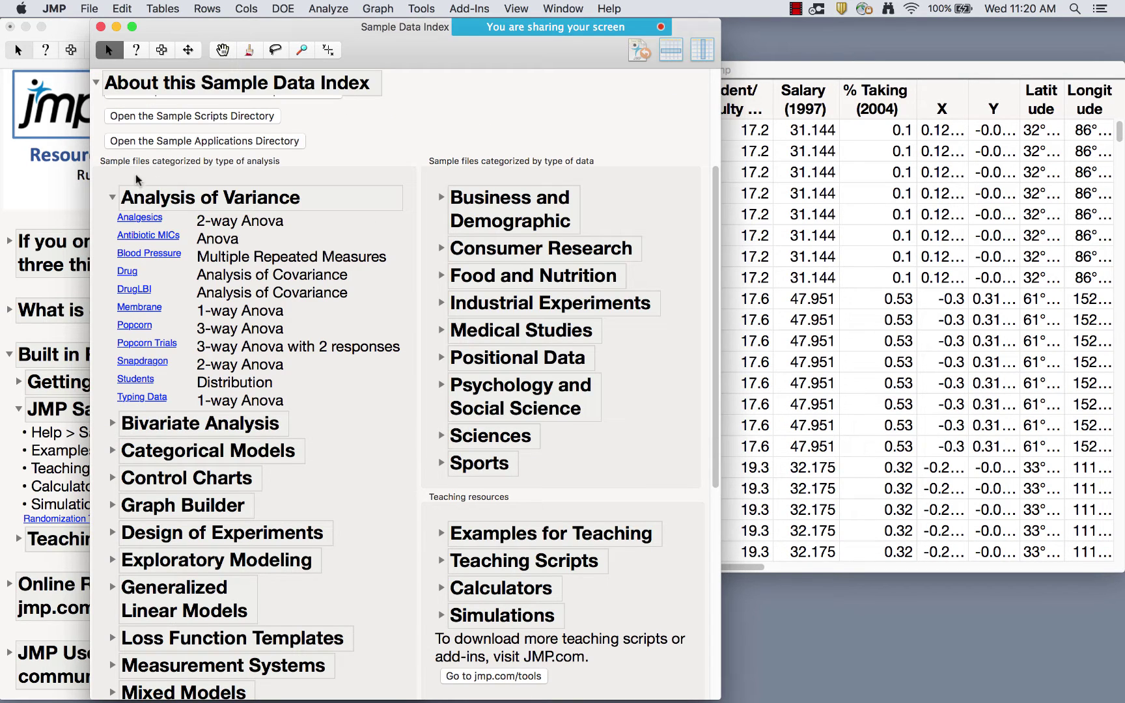
click(112, 197)
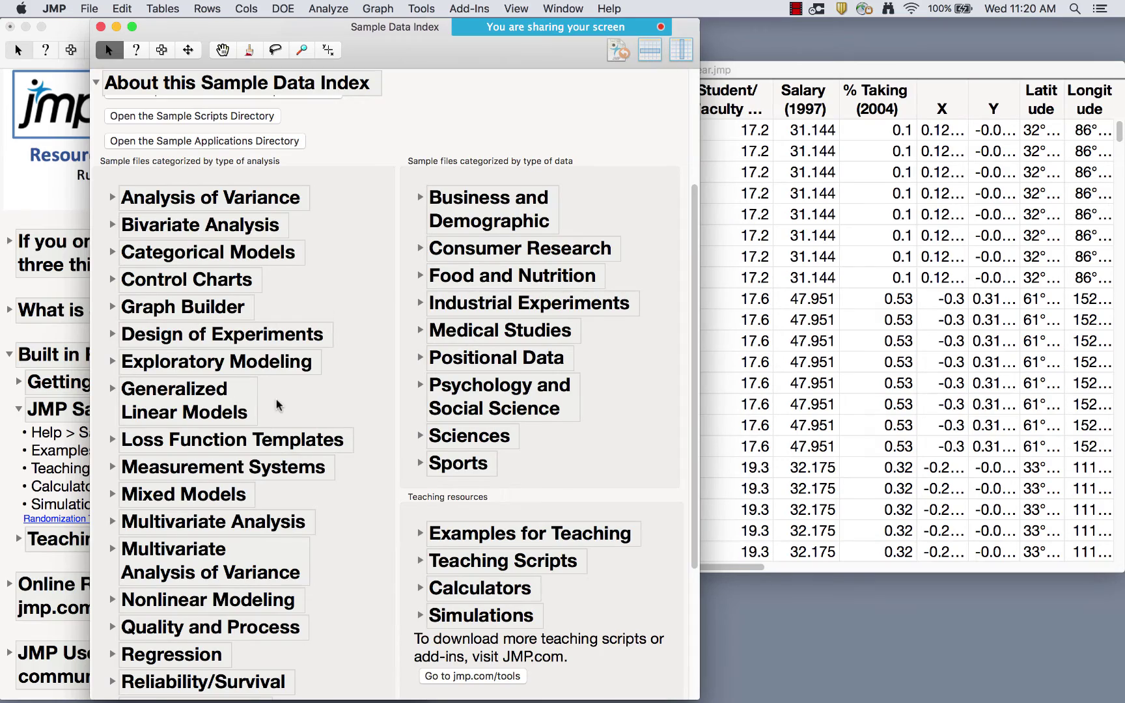
- View the Examples for Teaching list among the index's teaching resources, and collapse it again
scroll(277, 405, down, 2)
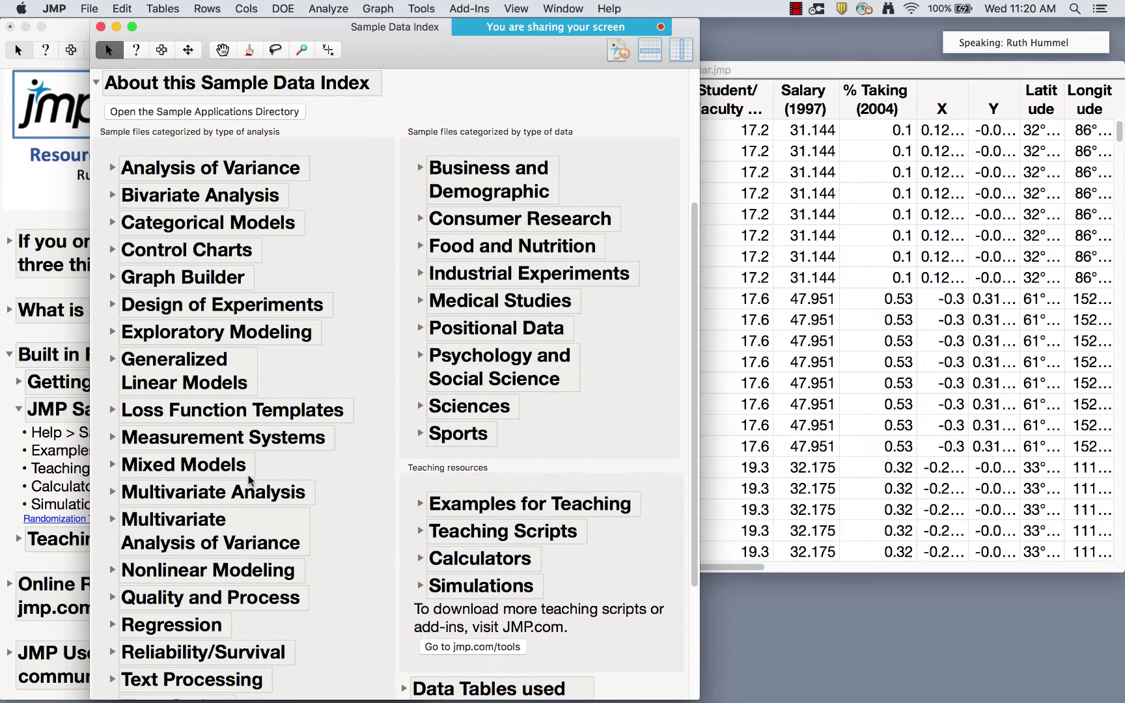
scroll(249, 480, down, 5)
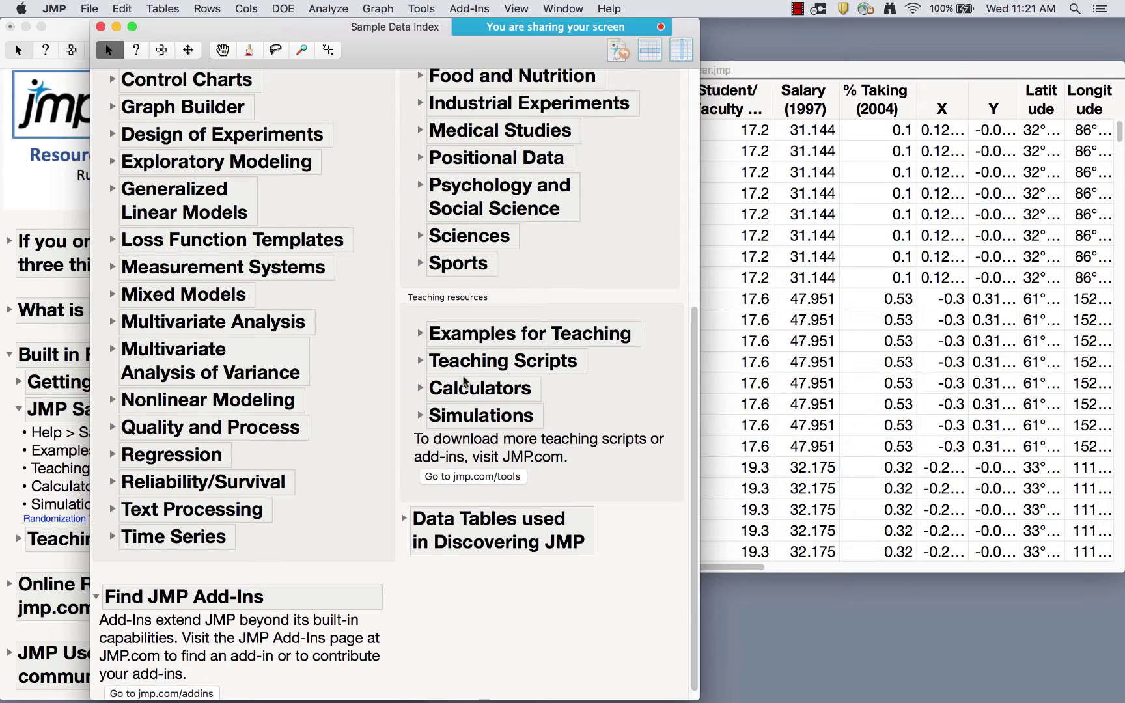
click(420, 334)
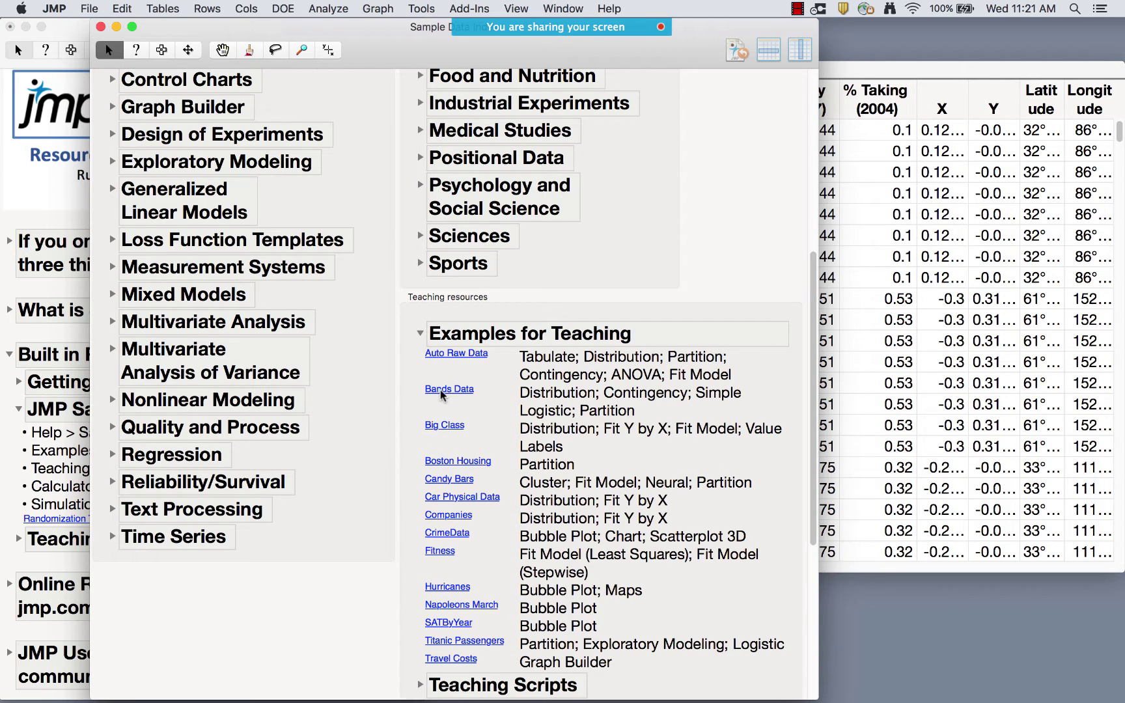
click(419, 334)
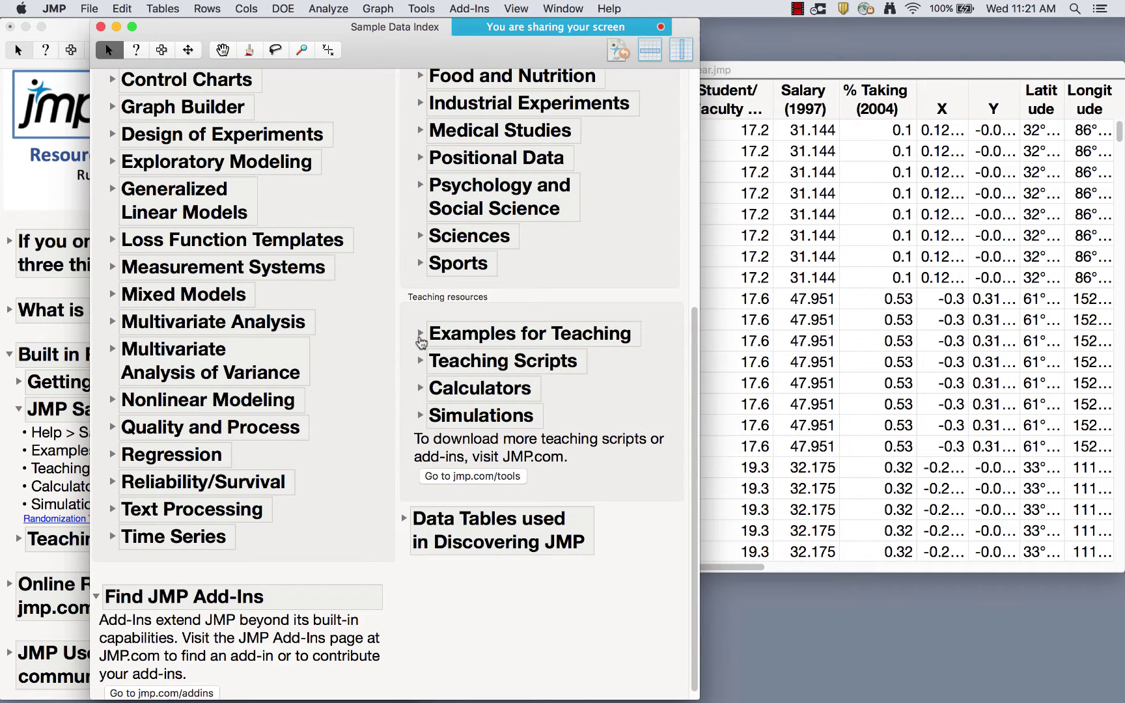
- Expand Teaching Scripts and view its Interactive Teaching Modules and Teaching Demonstrations lists
click(420, 363)
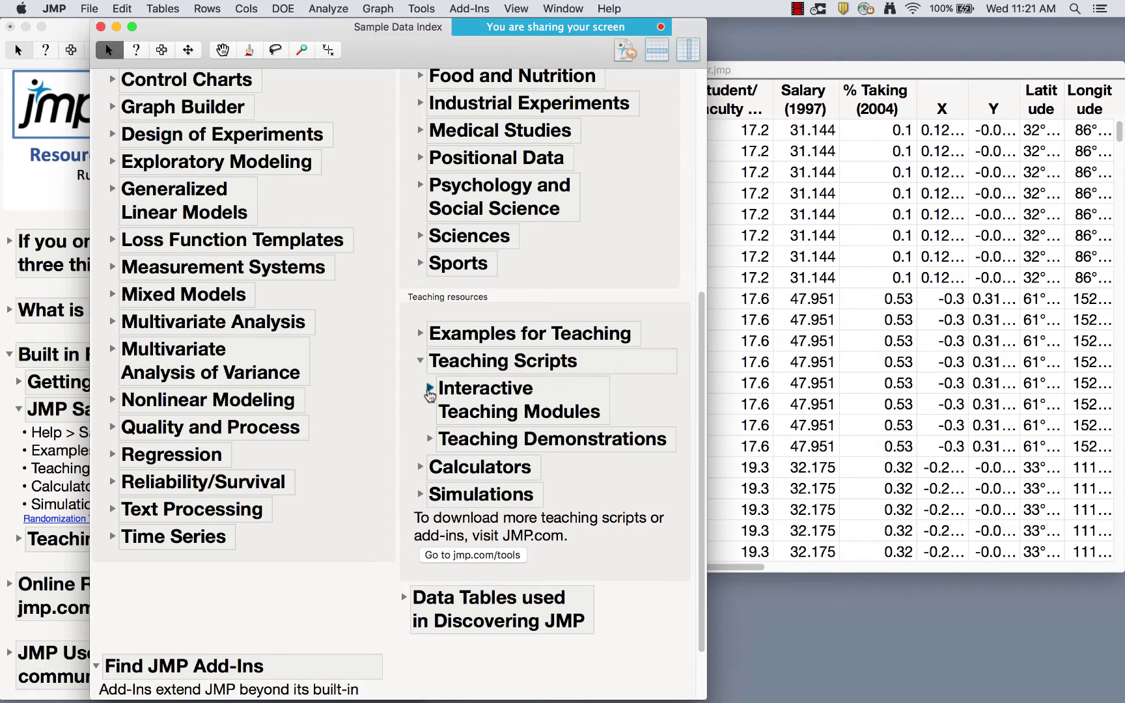
click(430, 388)
scroll(562, 465, down, 5)
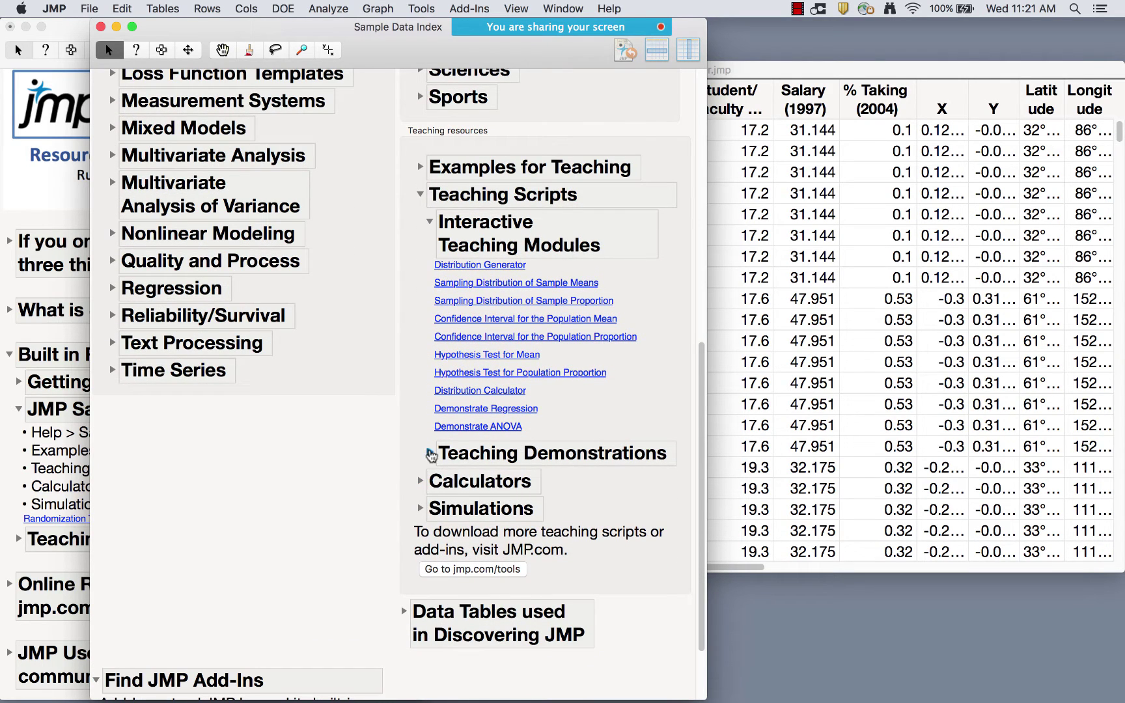
click(429, 452)
scroll(540, 501, down, 1)
scroll(540, 502, down, 8)
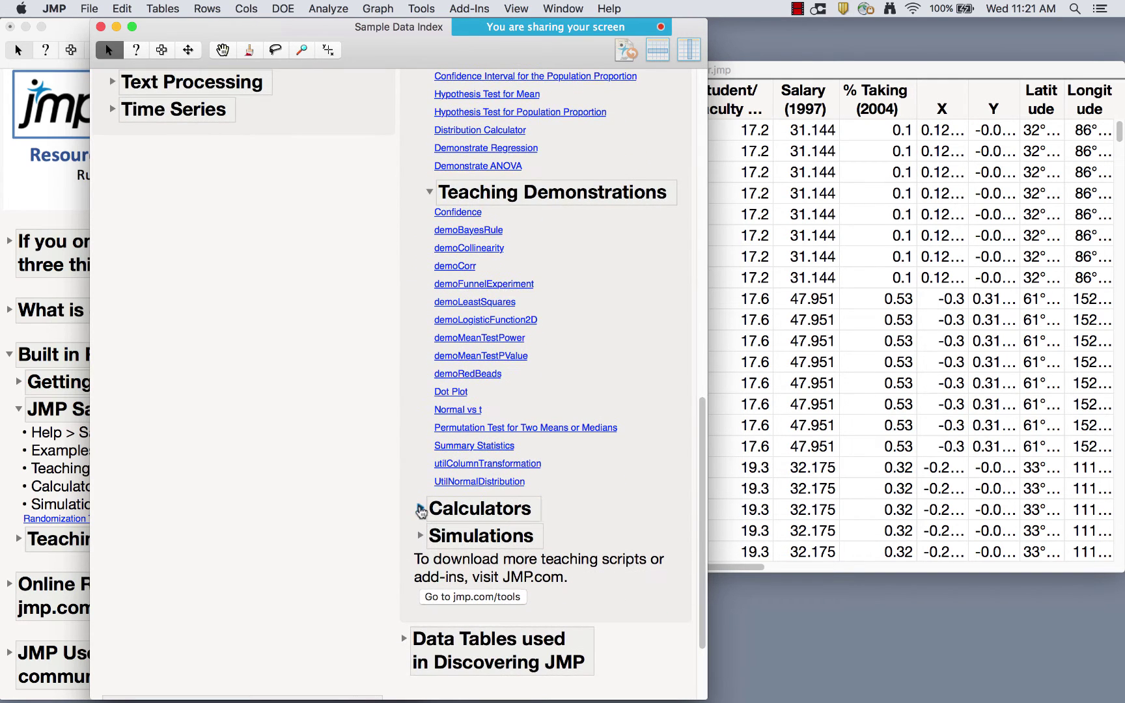
- Expand the Calculators and Simulations lists and open the Central Limit Theorem simulation table
click(419, 508)
scroll(577, 494, down, 3)
scroll(577, 493, down, 2)
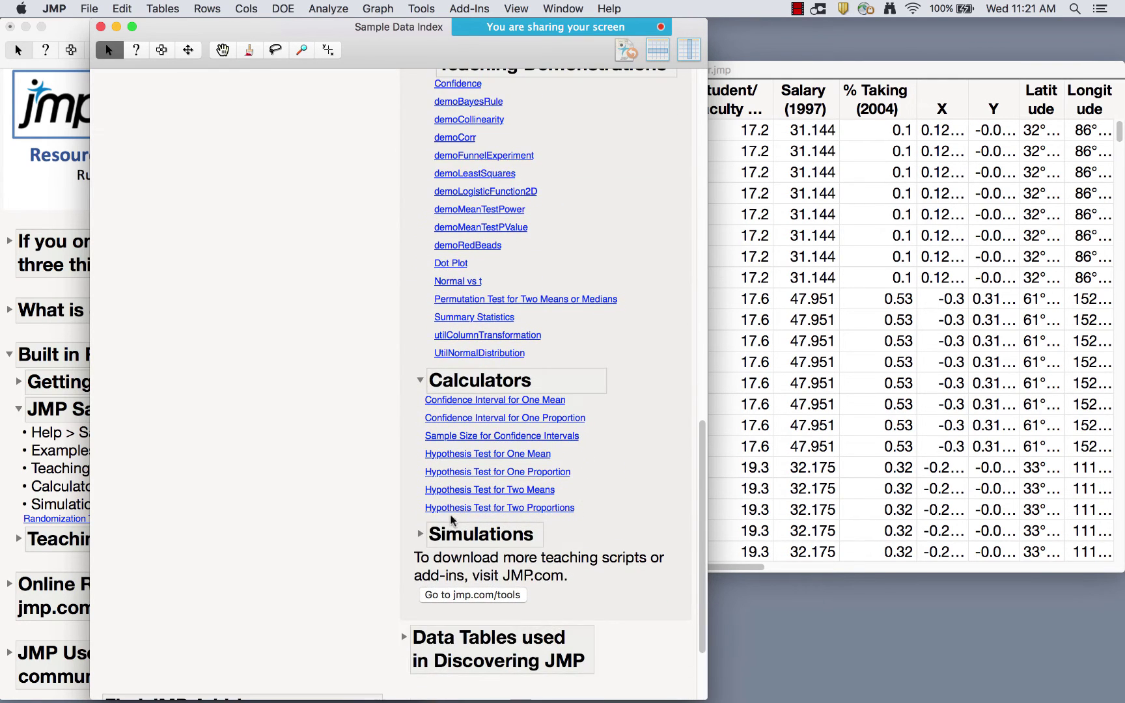
click(420, 532)
scroll(632, 505, down, 1)
scroll(633, 505, down, 2)
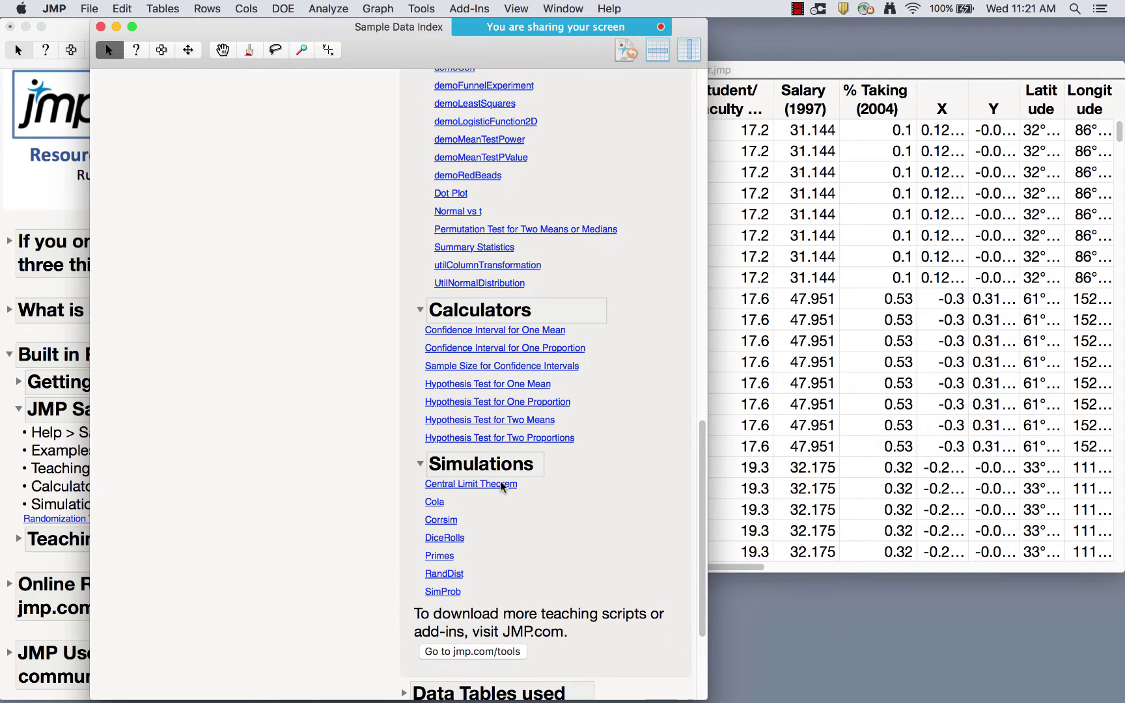
click(500, 482)
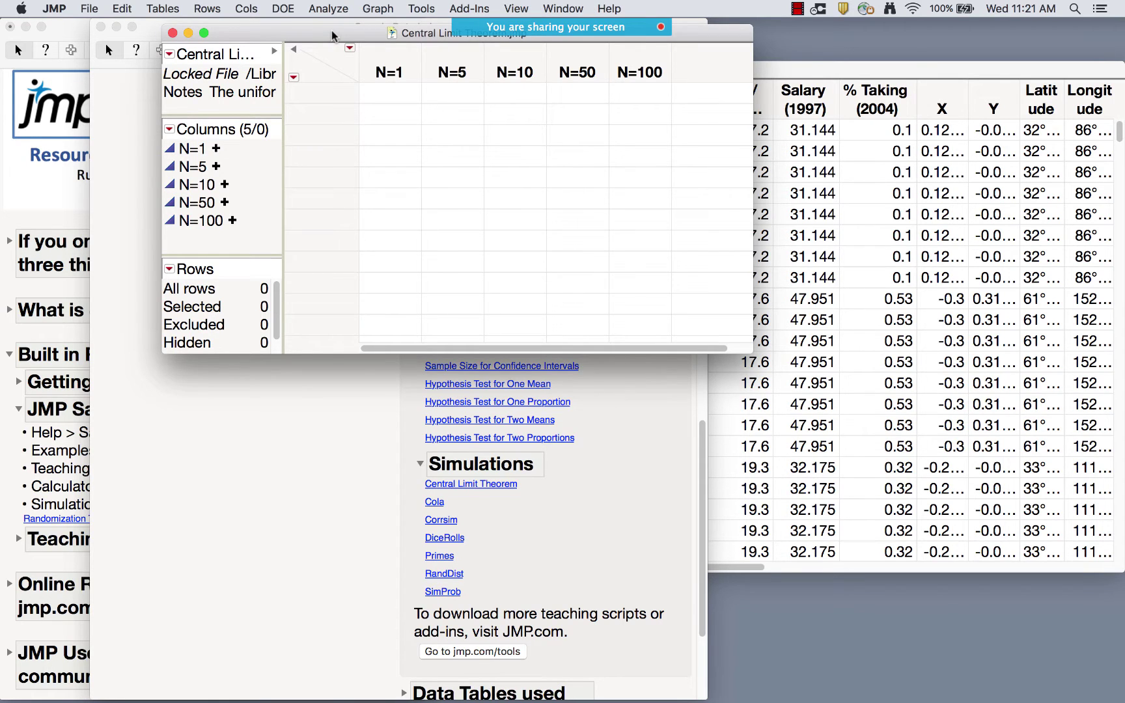
- Read the notes of the Central Limit Theorem table and add 100 rows to it
drag(331, 31, 323, 67)
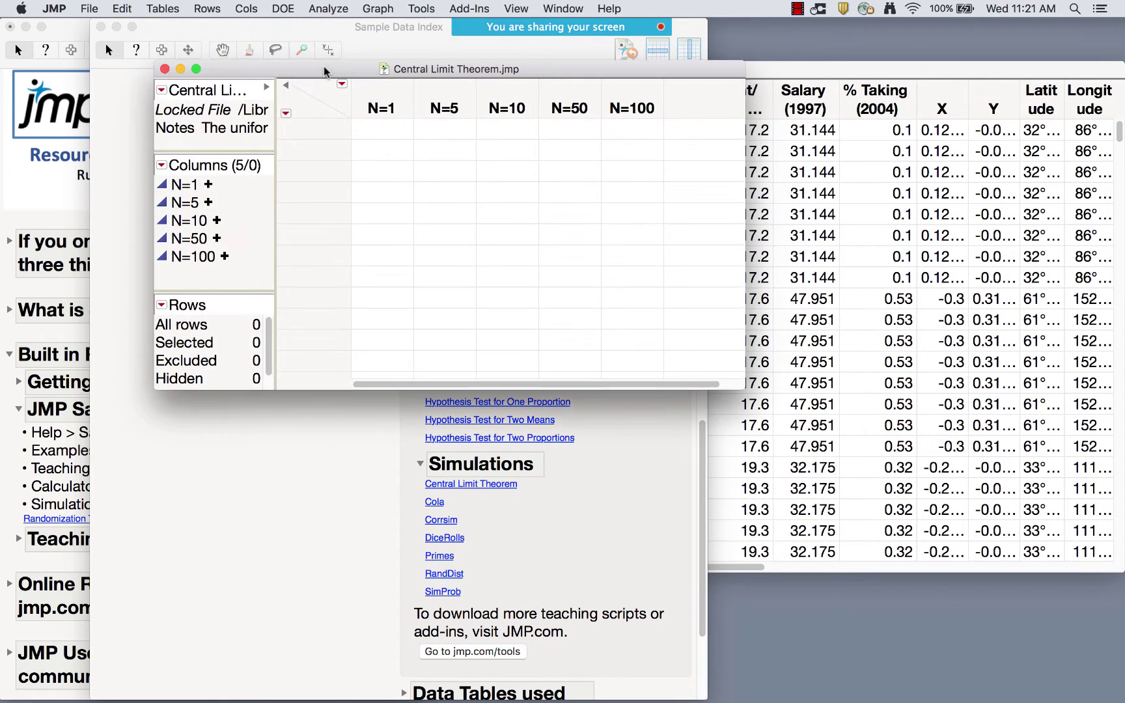
click(250, 127)
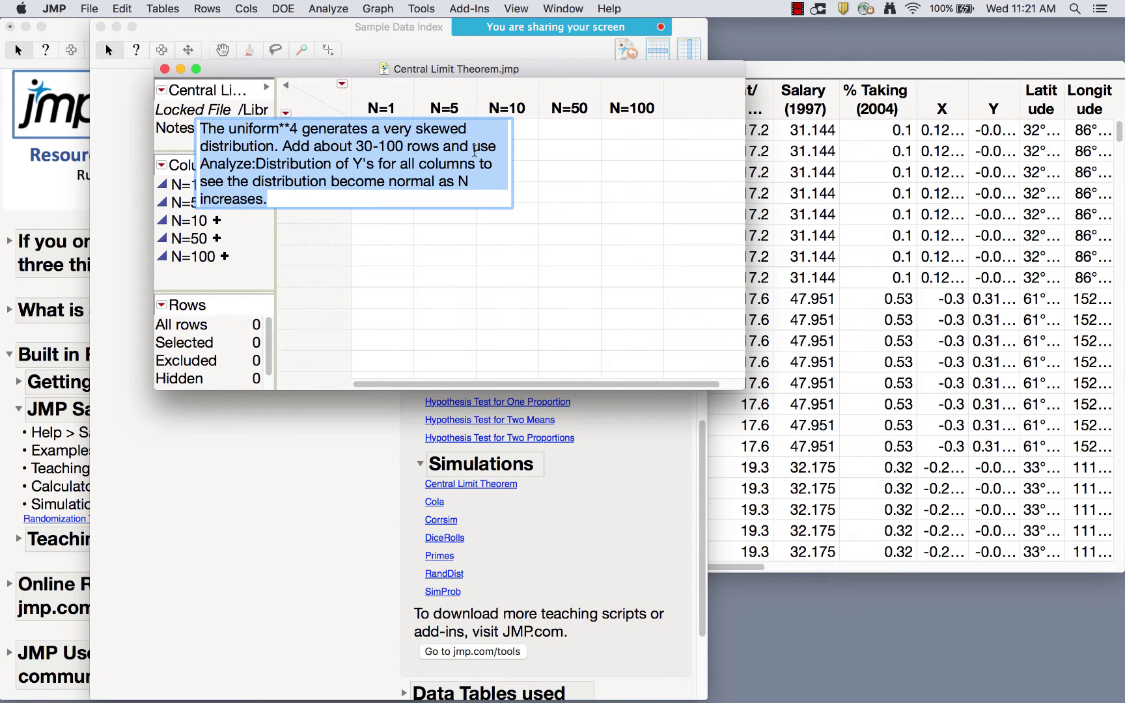
click(604, 264)
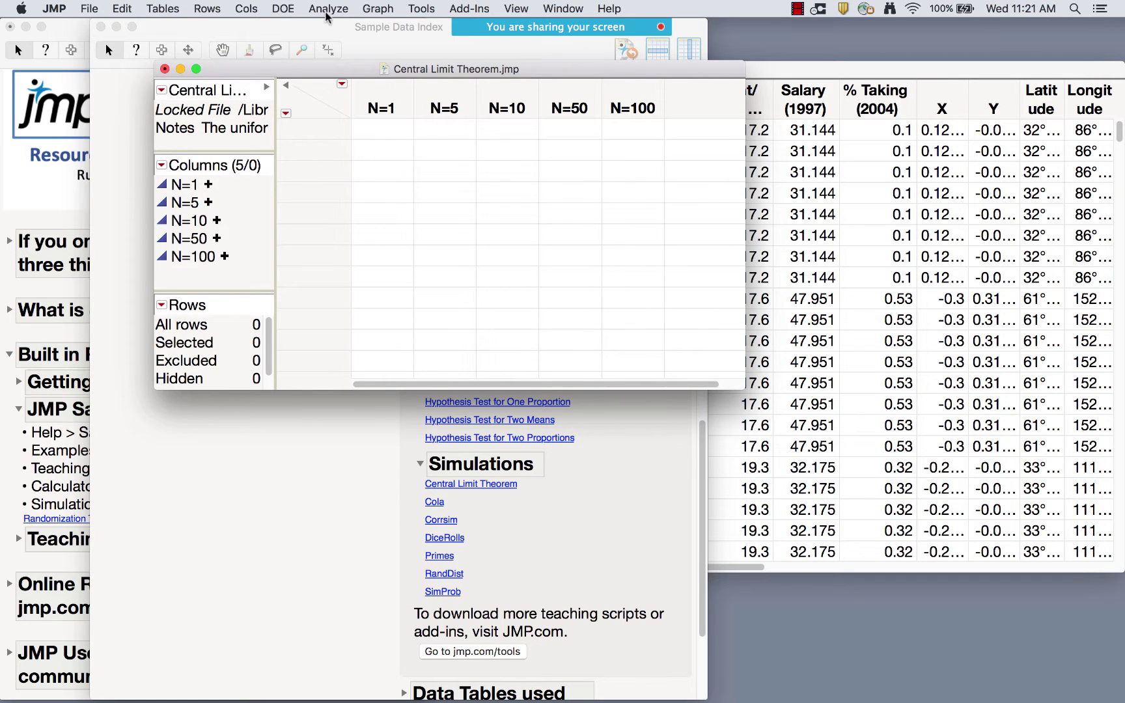
click(206, 8)
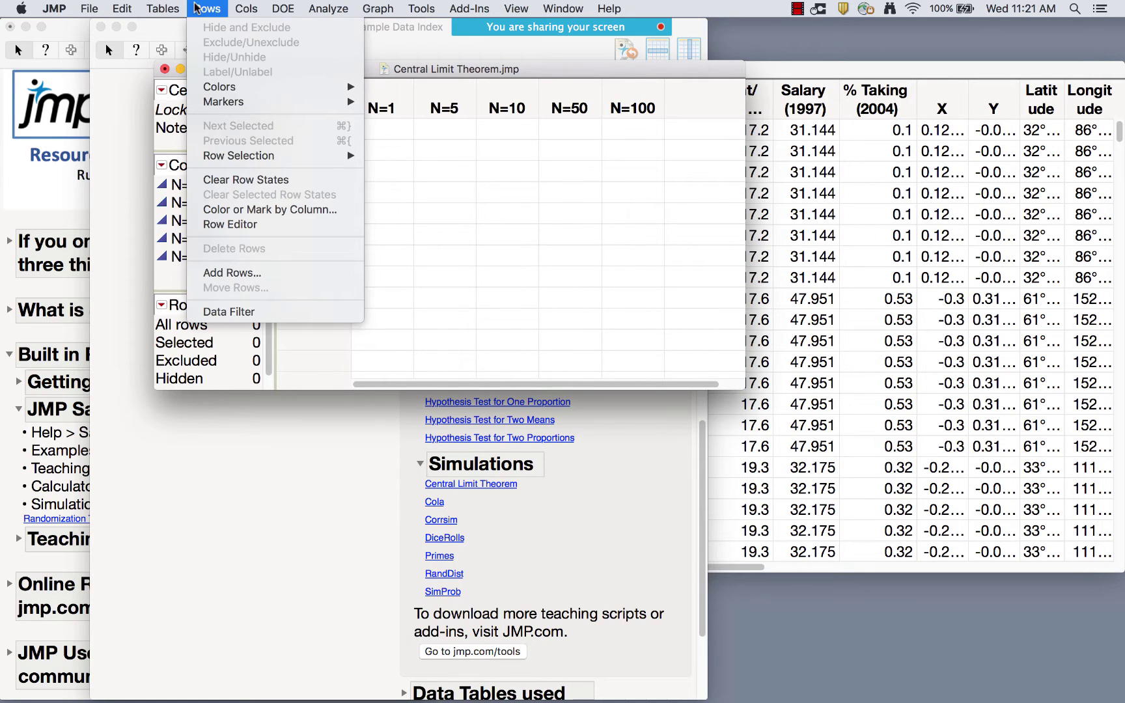
click(254, 273)
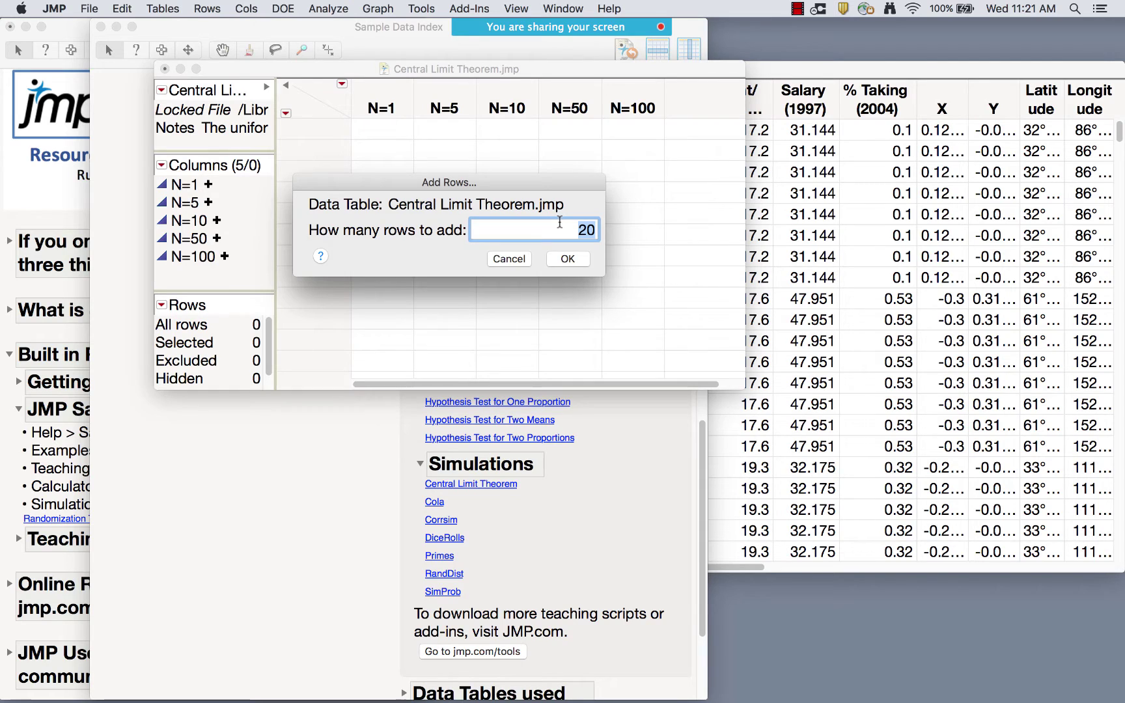
text(100)
click(578, 258)
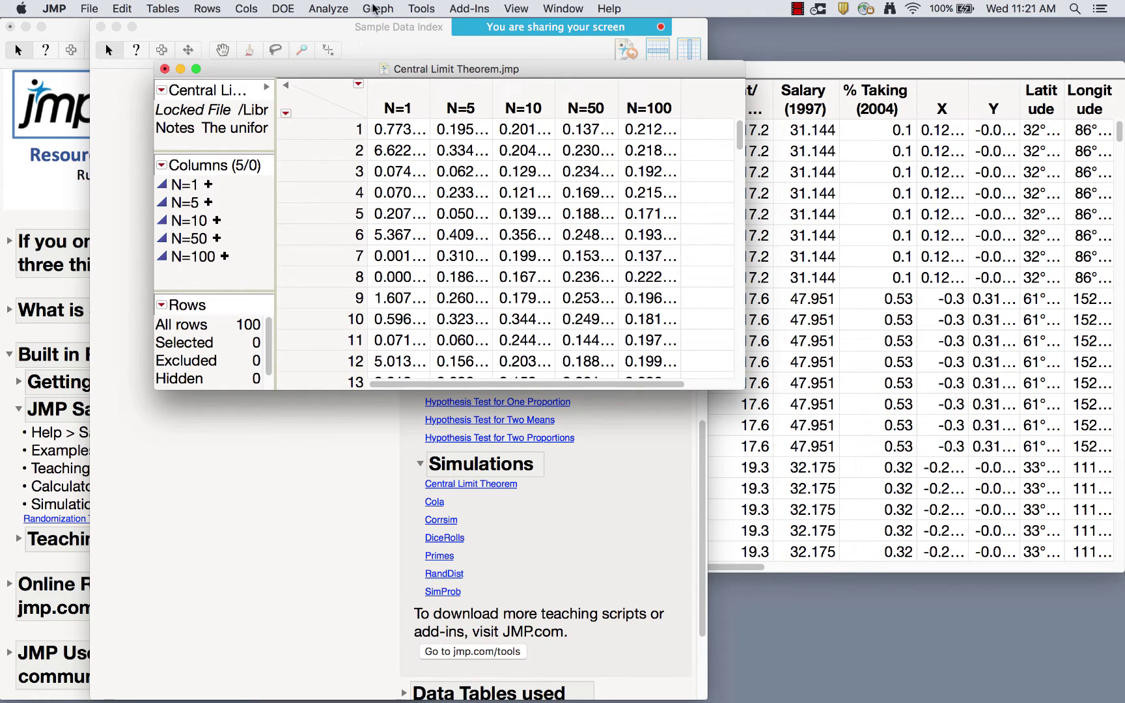
- Run a Distribution analysis with all five columns, N=1 through N=100, as Y variables
click(339, 8)
click(338, 27)
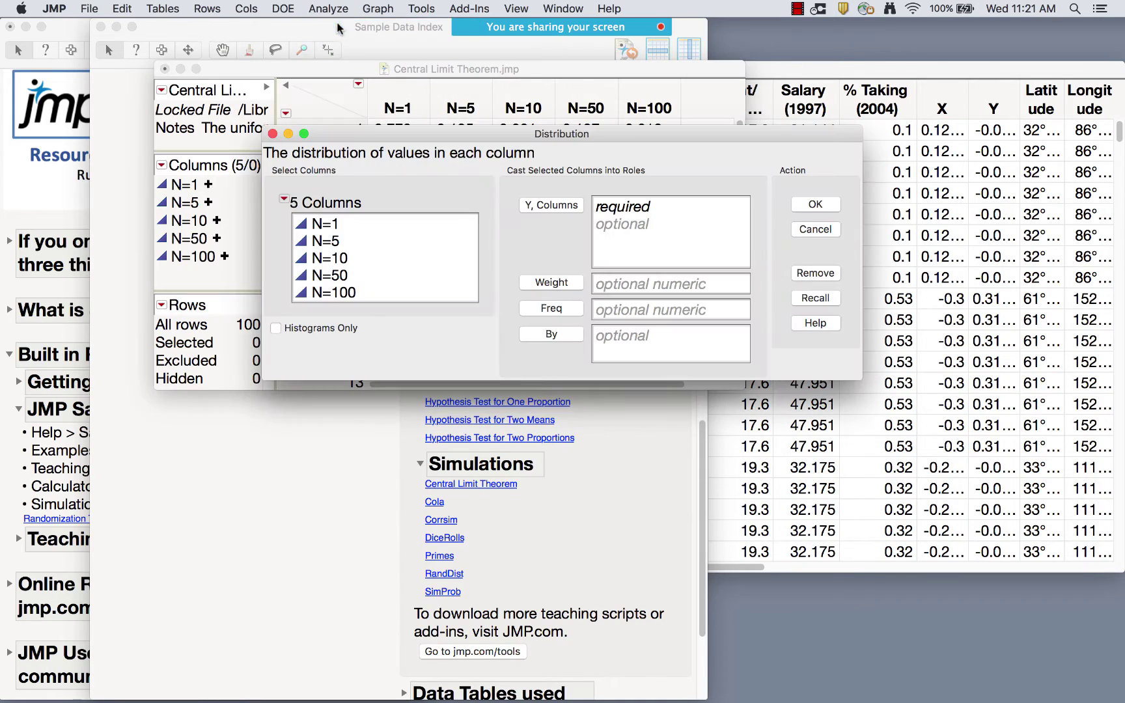
drag(329, 224, 345, 301)
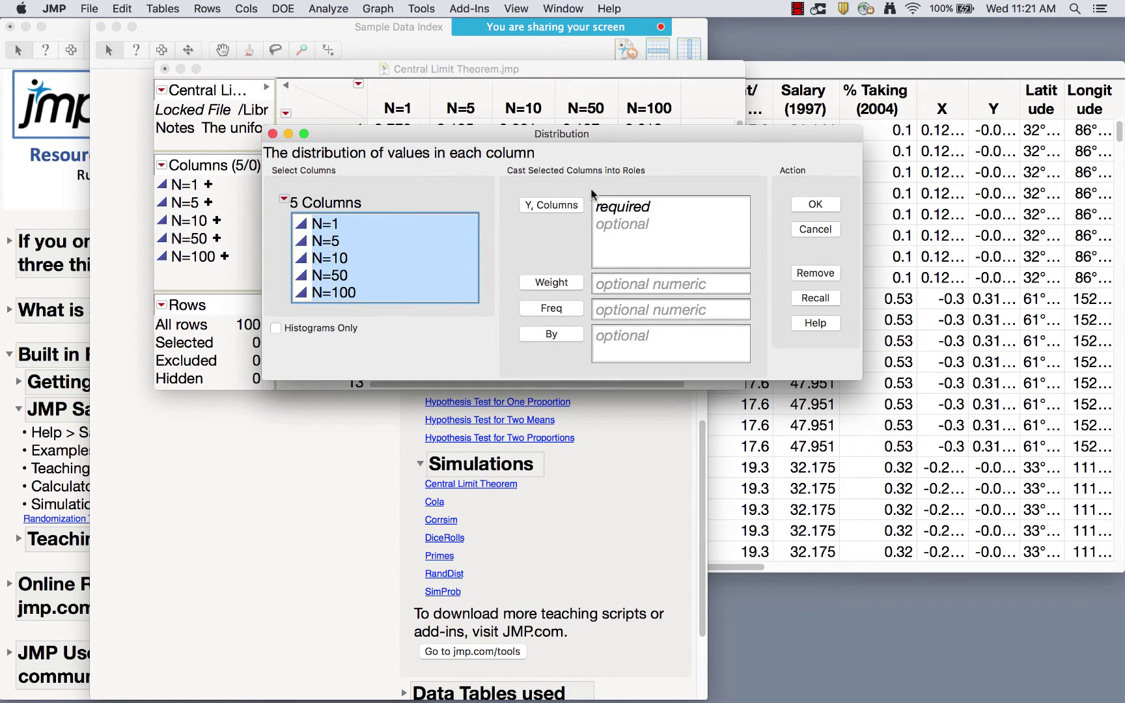
click(554, 207)
click(822, 207)
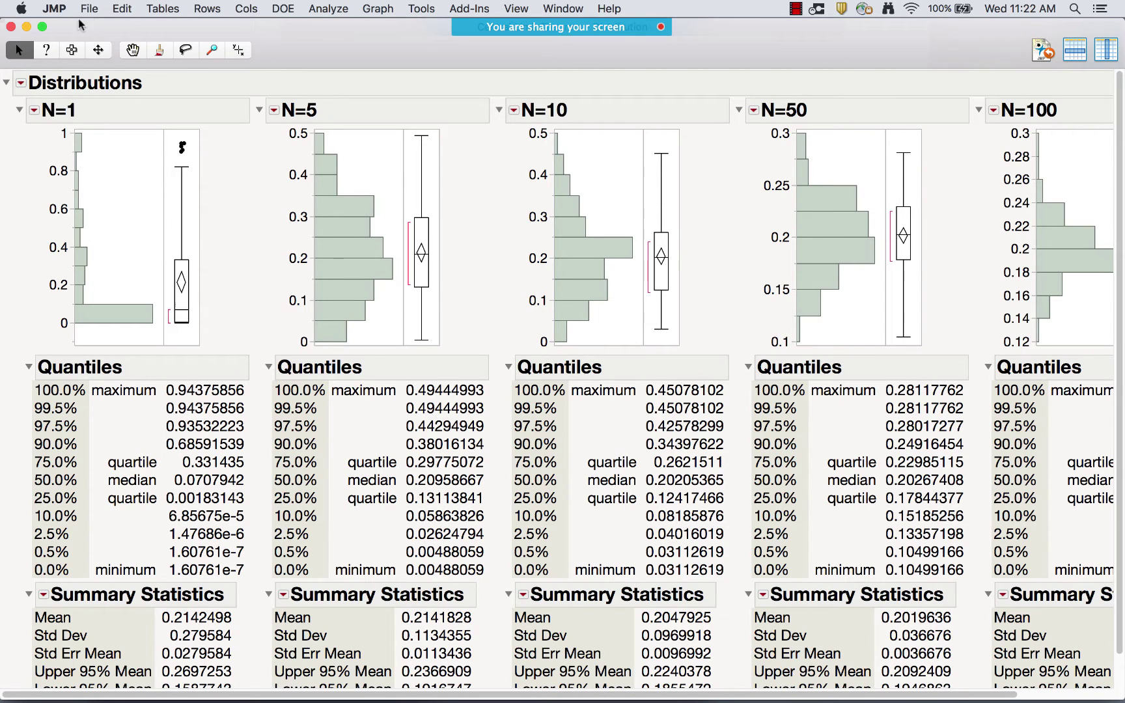
- Close the distribution report and the Central Limit Theorem table without saving, and collapse the Simulations list
click(11, 26)
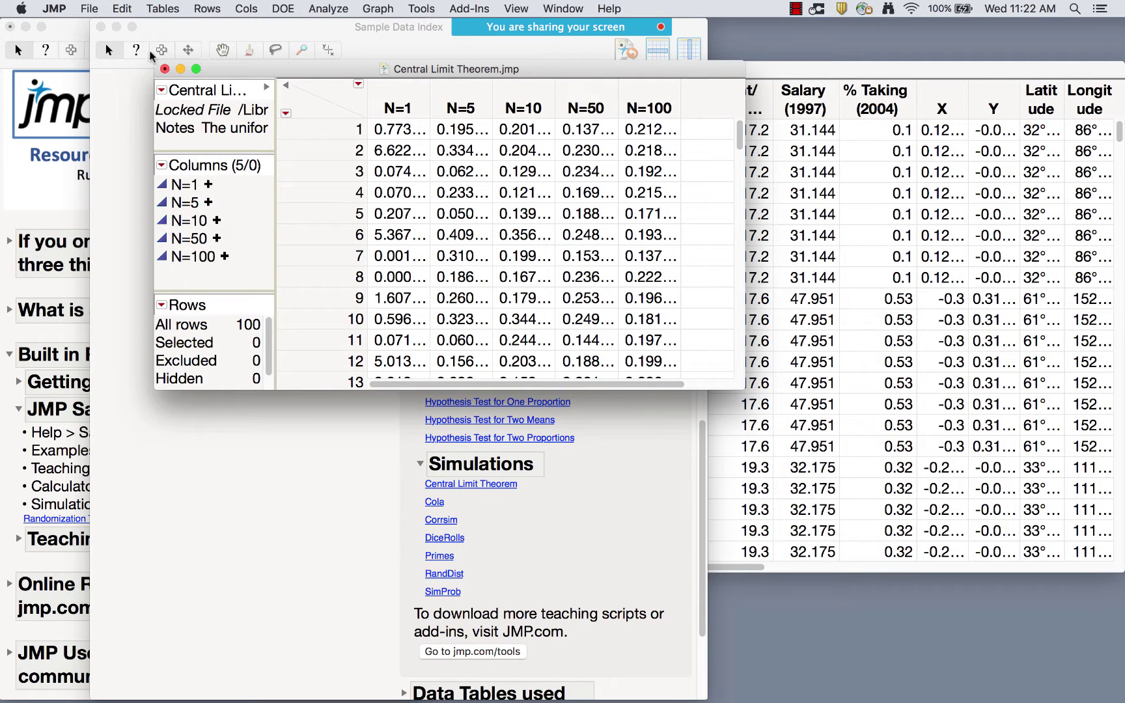
click(165, 69)
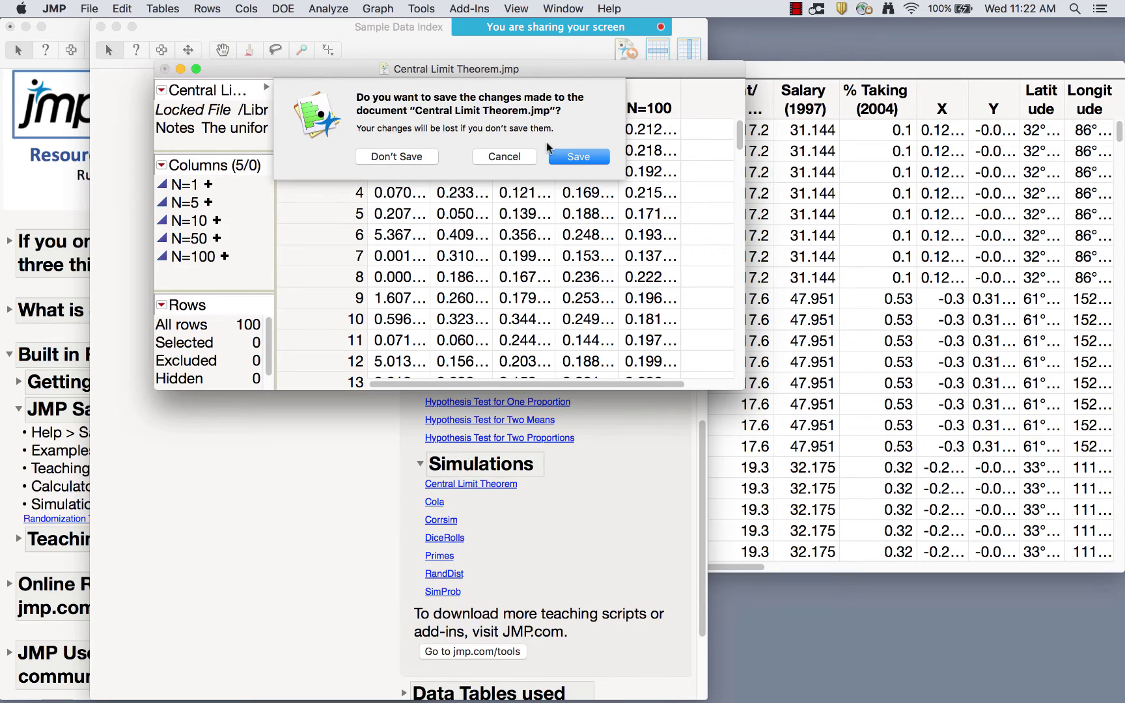
click(396, 148)
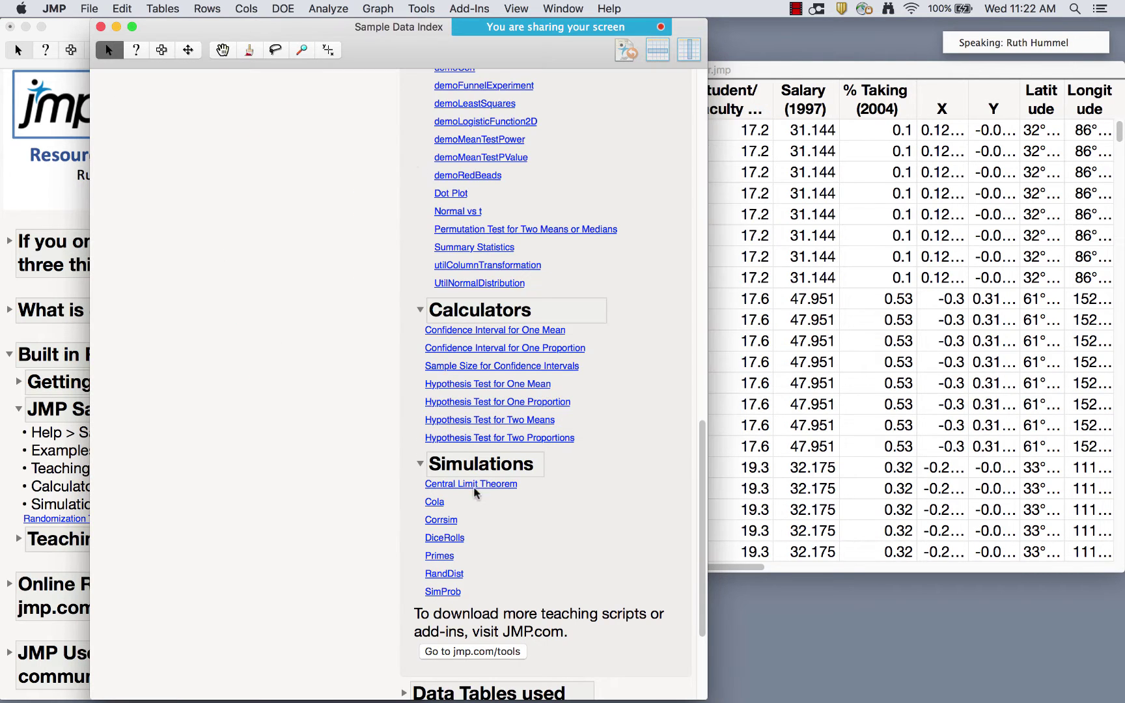
click(420, 463)
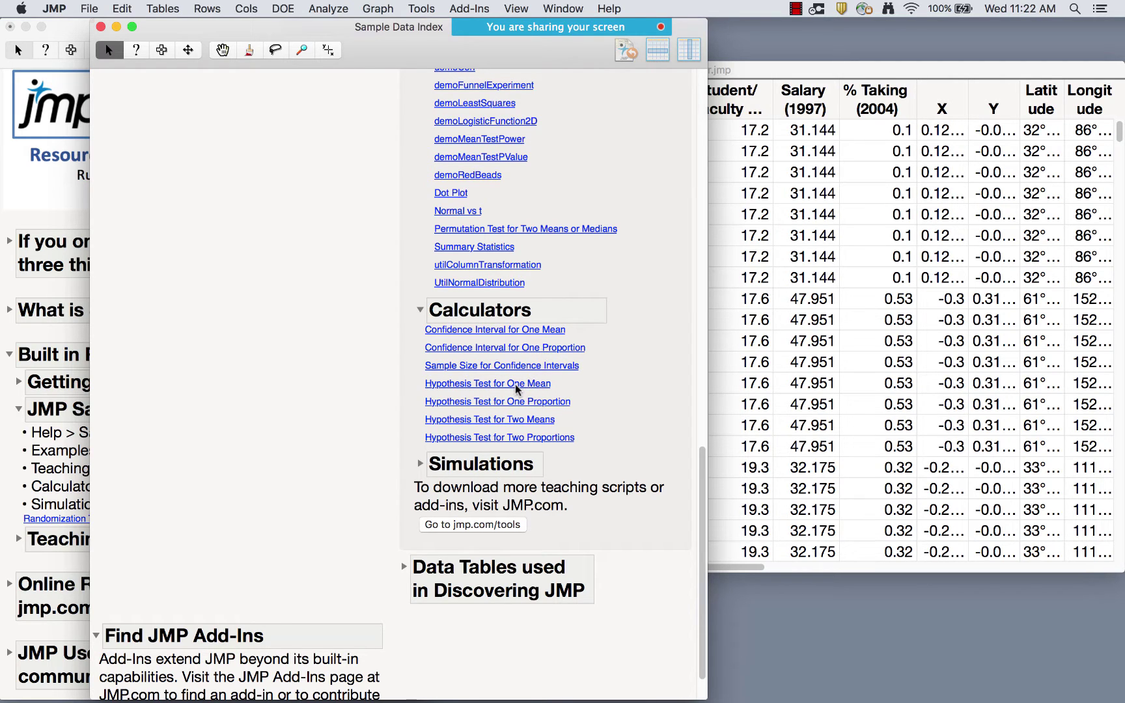
- Open the Hypothesis Test for Two Means calculator with Summary Statistics as the input method
click(502, 419)
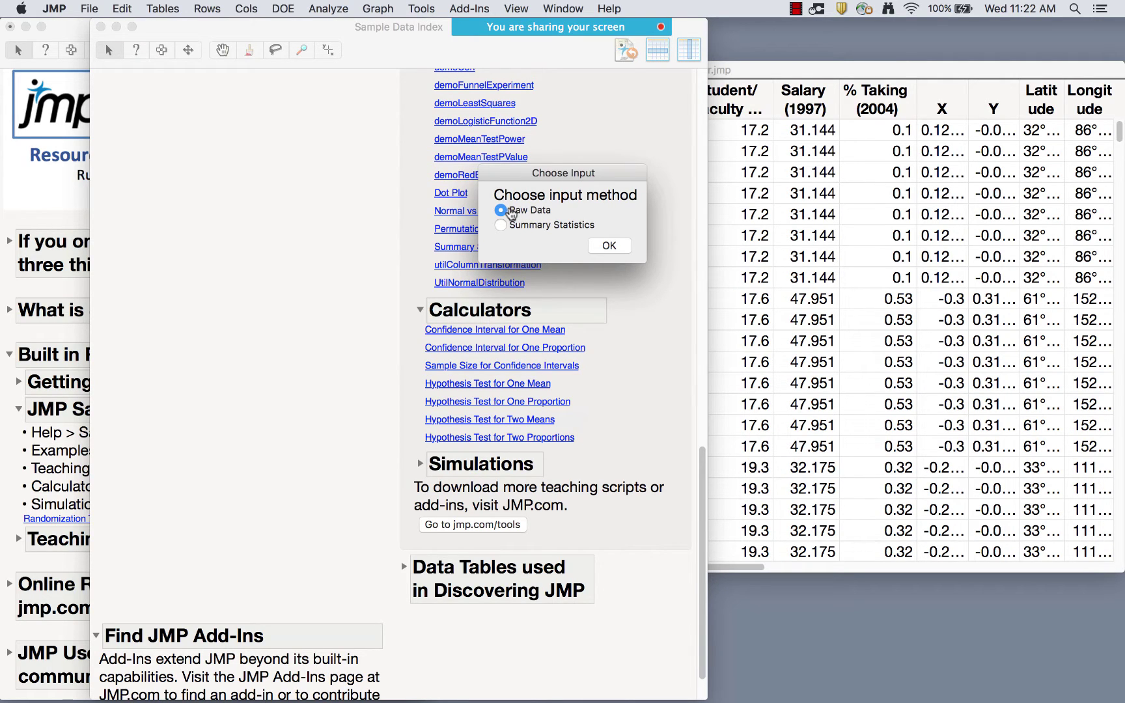
click(501, 225)
click(610, 245)
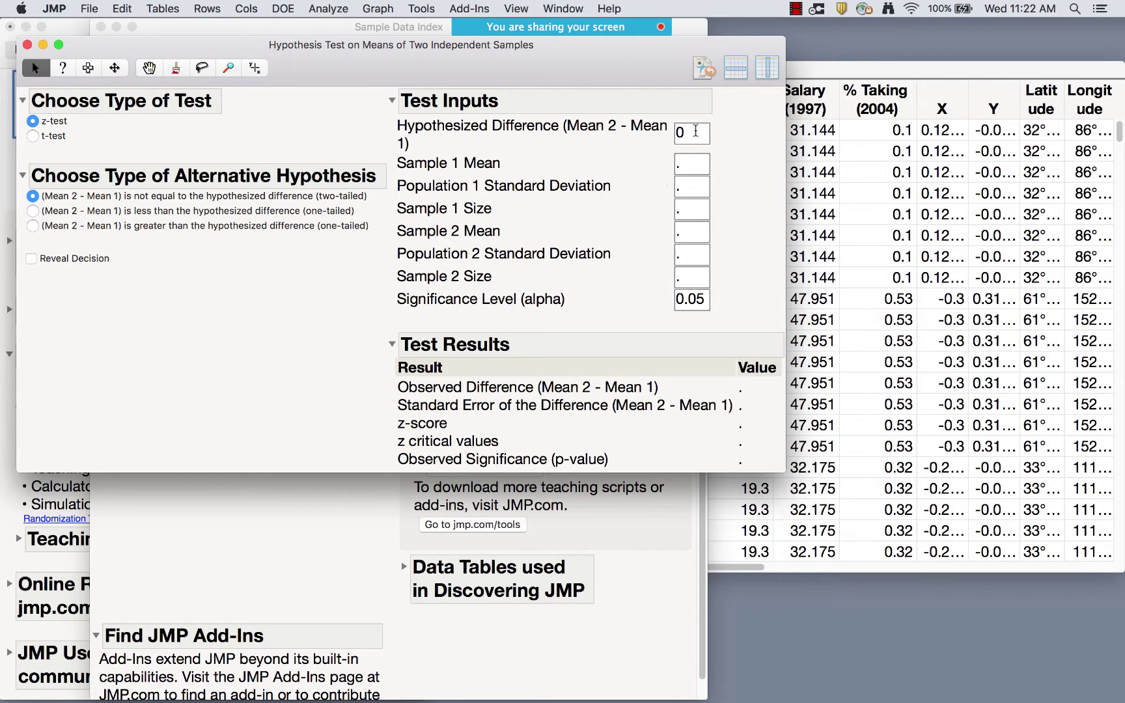
- Enter a Sample 1 mean of 3.5, a size of 4 and a Population 1 standard deviation of 1
click(694, 132)
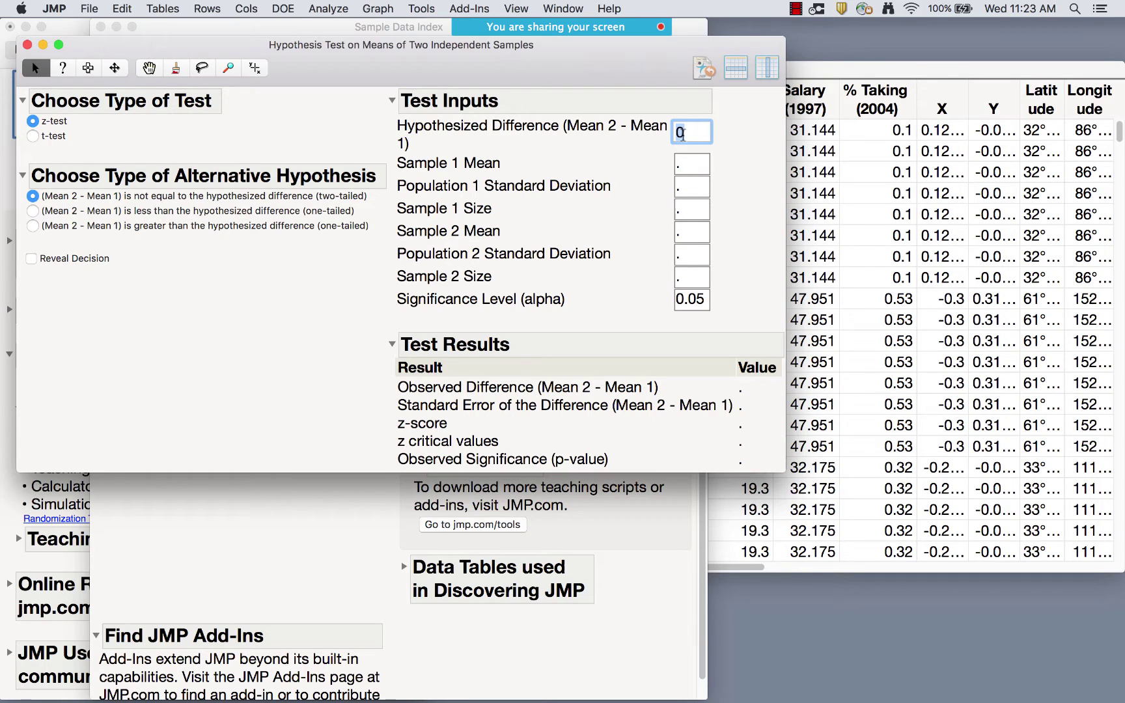
click(685, 163)
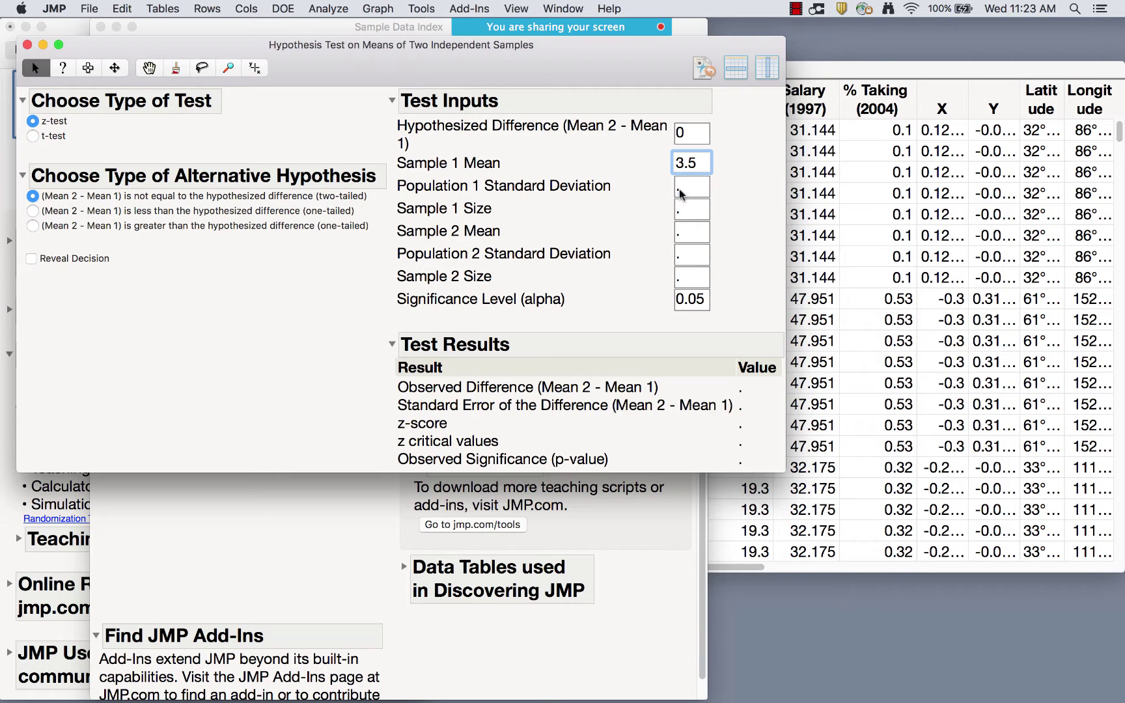
click(681, 210)
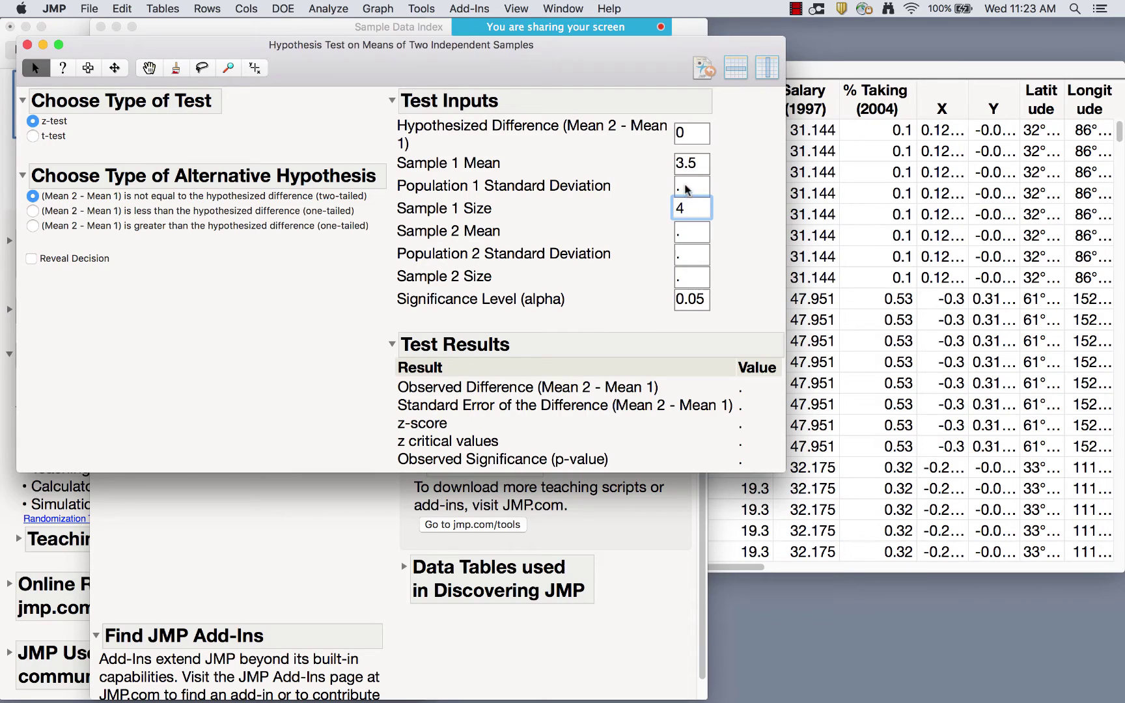
click(684, 185)
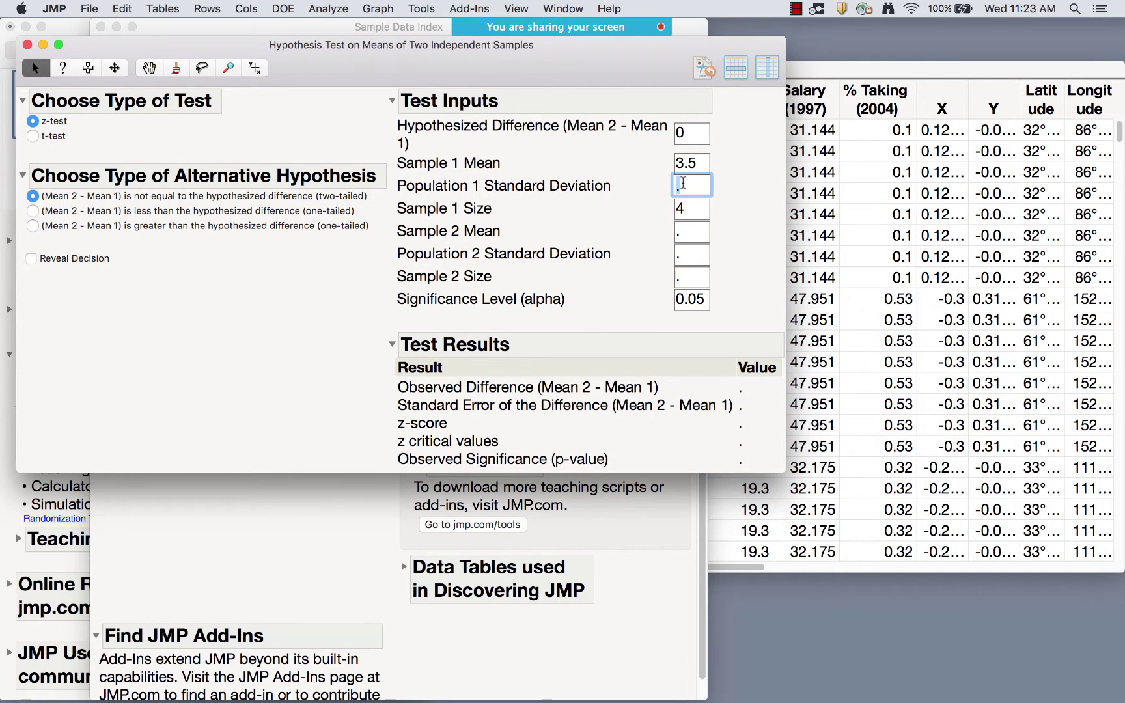
text(1)
click(697, 210)
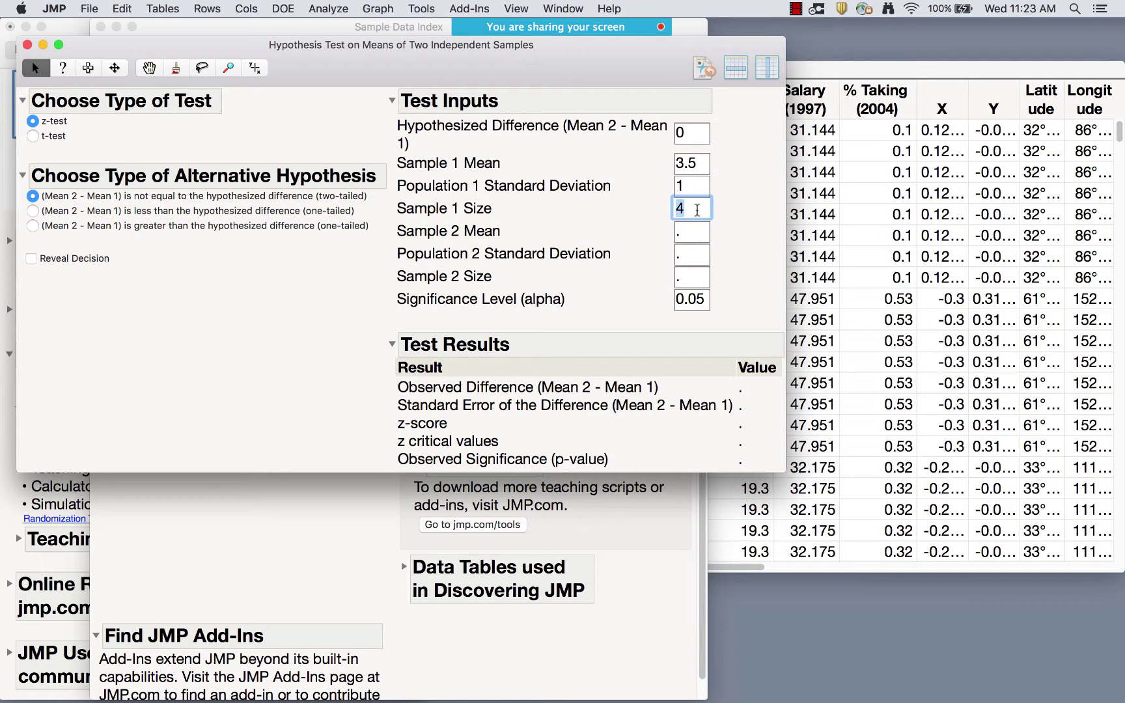
- Set the Sample 2 mean to 4, Population 2 standard deviation to 1, and both sample sizes to 20
click(684, 228)
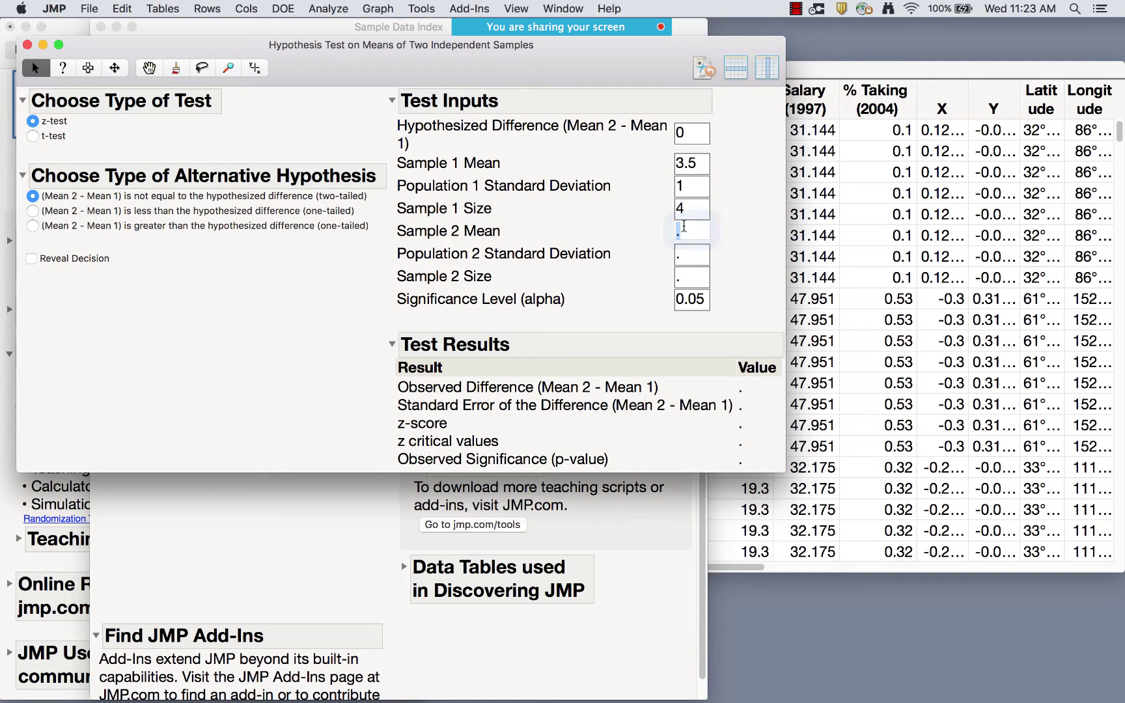
click(683, 204)
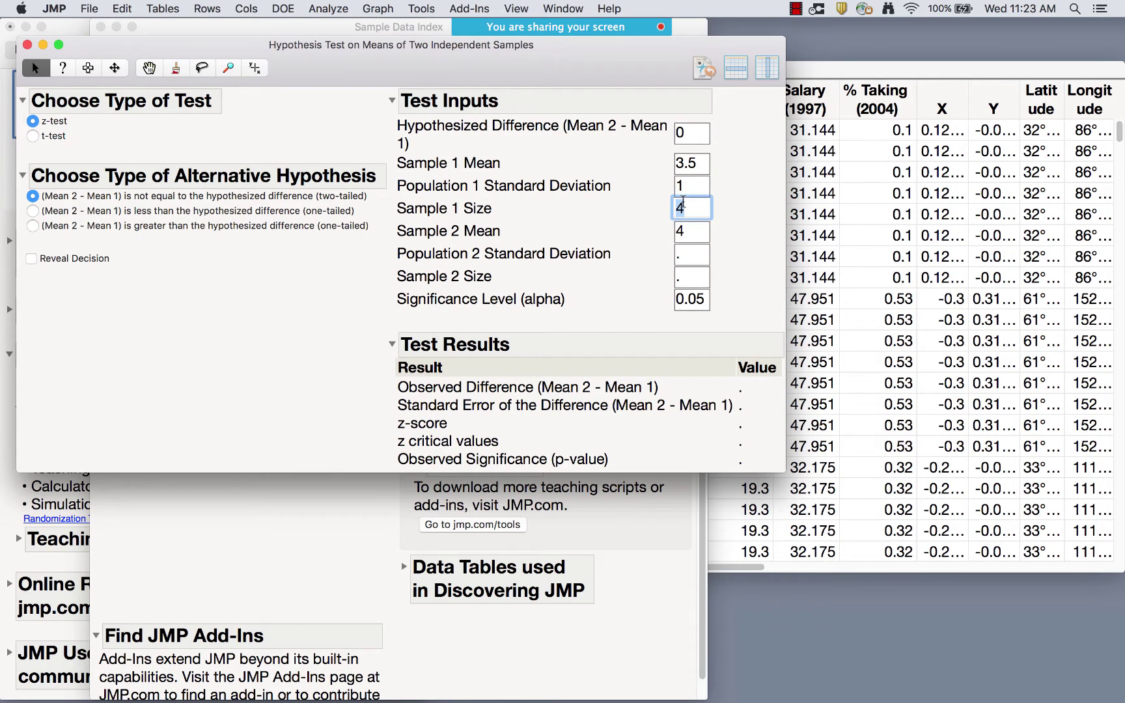
text(20)
click(691, 275)
text(2)
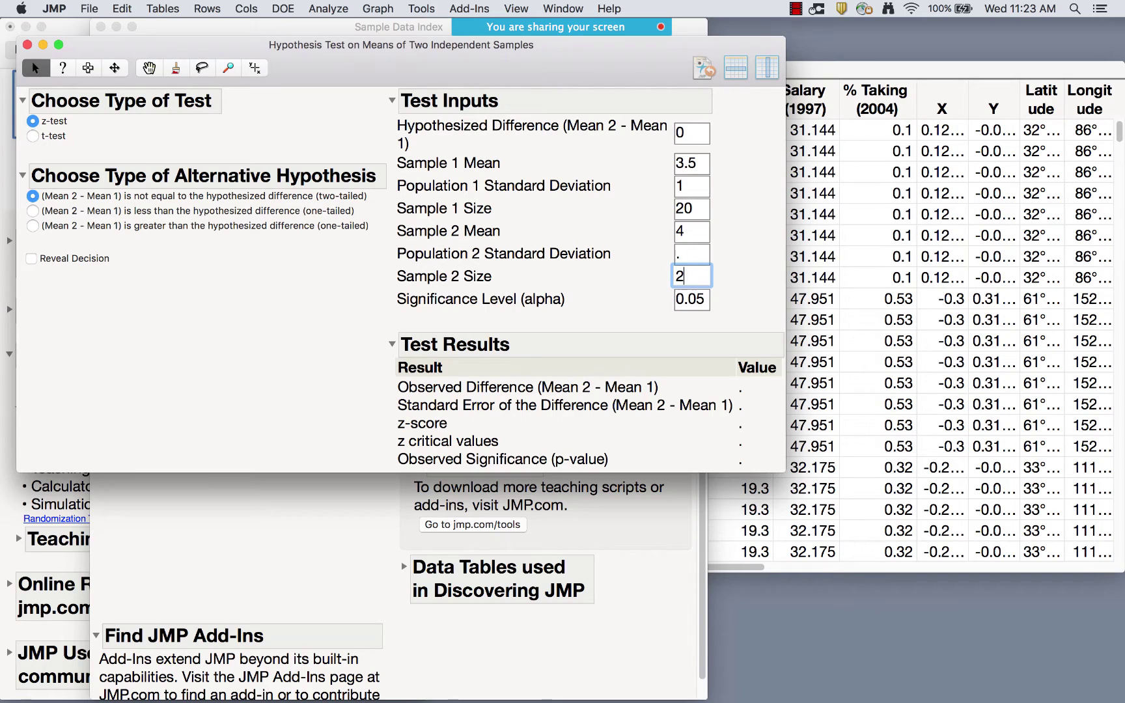
click(680, 254)
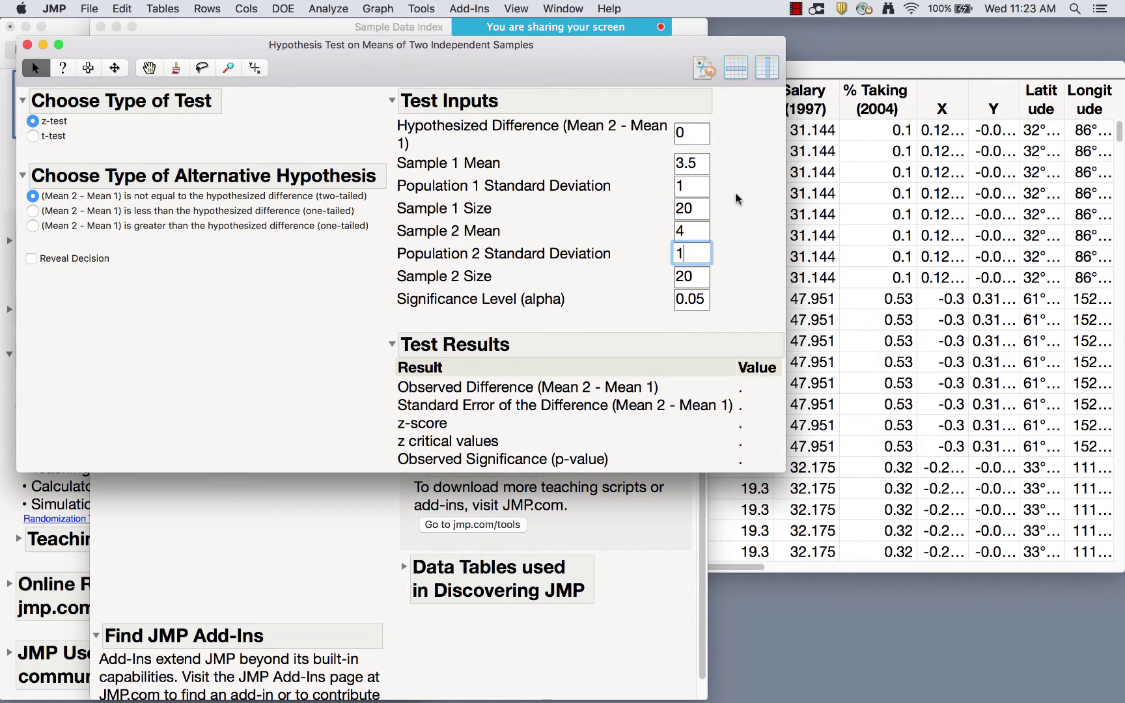
click(682, 279)
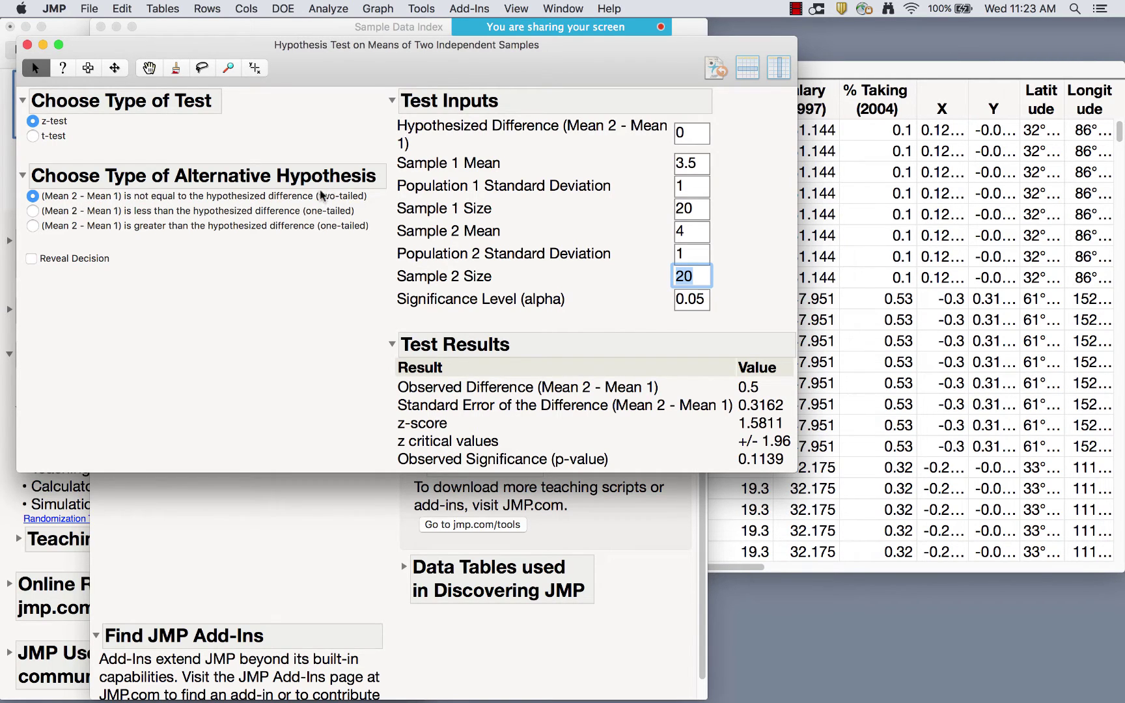
- Compare both one-tailed alternatives, ending on greater than, with the decision revealed and the test type set to t-test
click(33, 210)
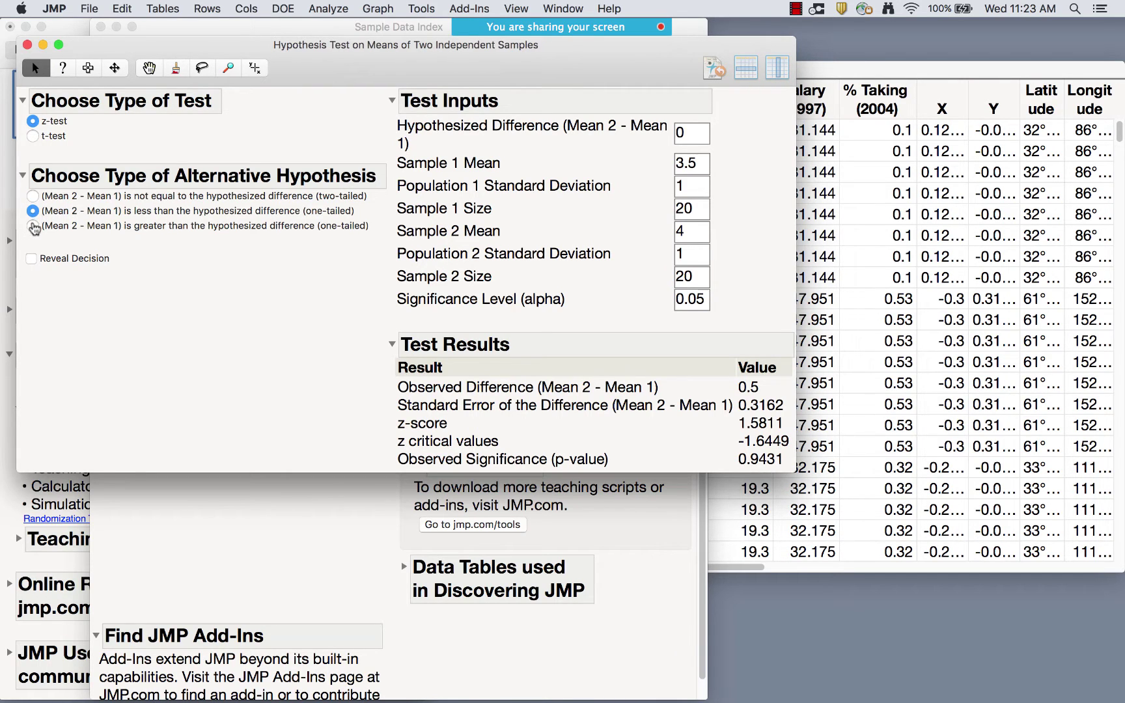
click(33, 226)
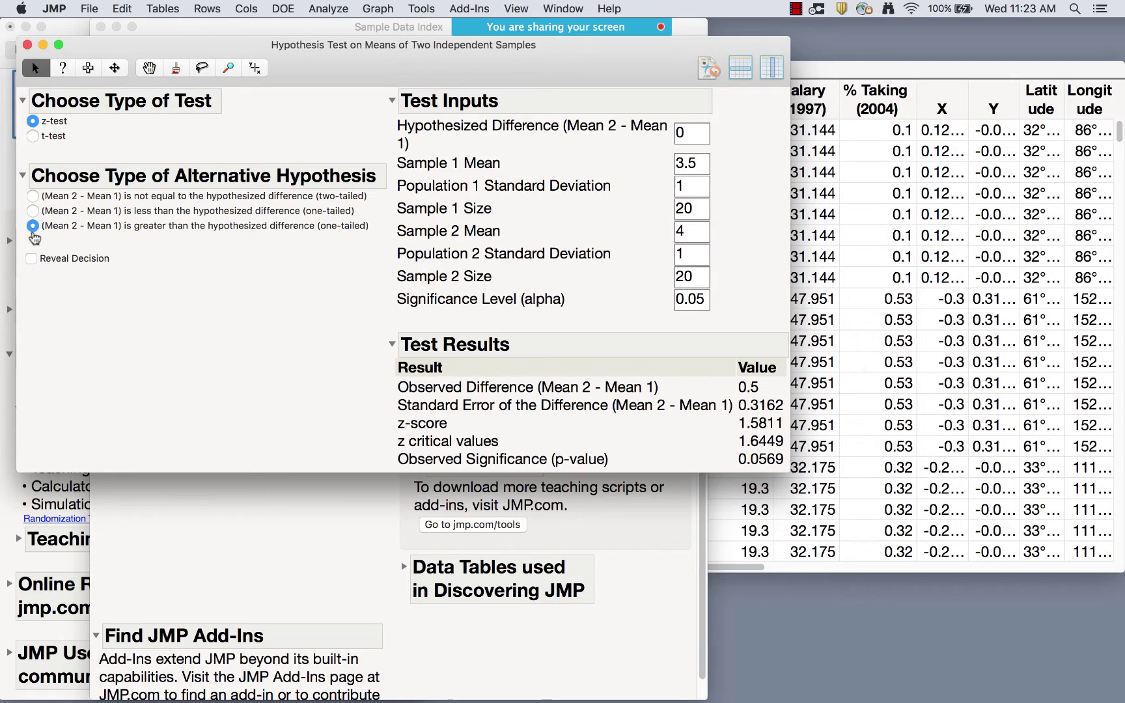
click(32, 260)
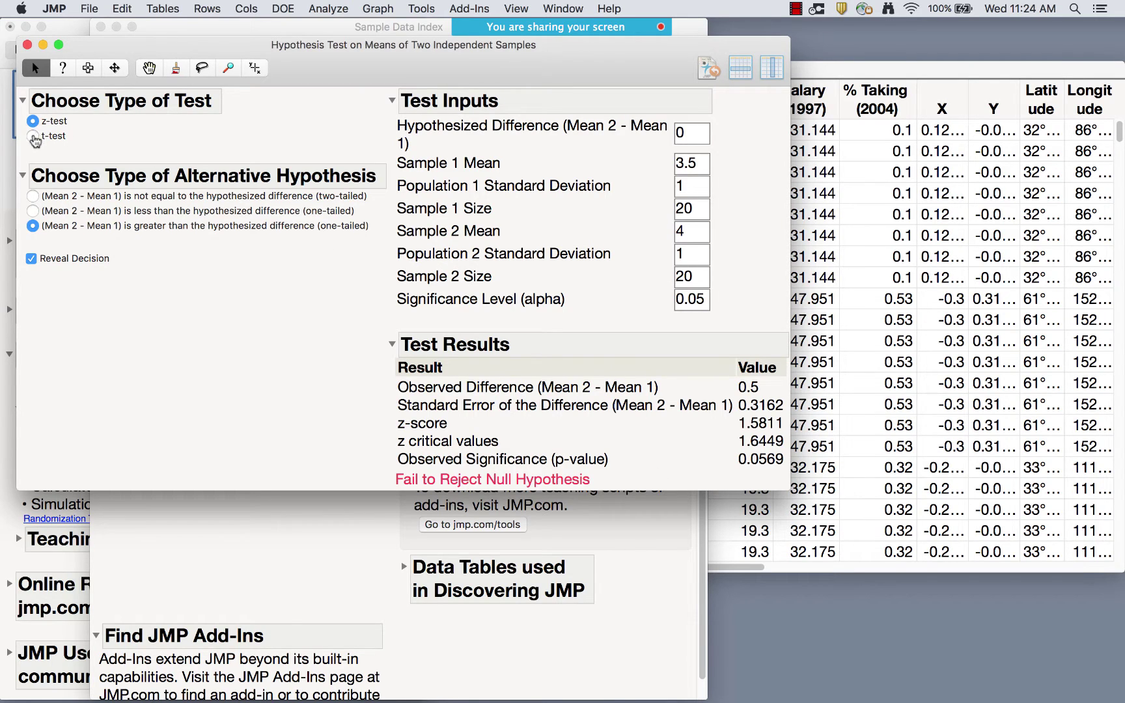
click(33, 138)
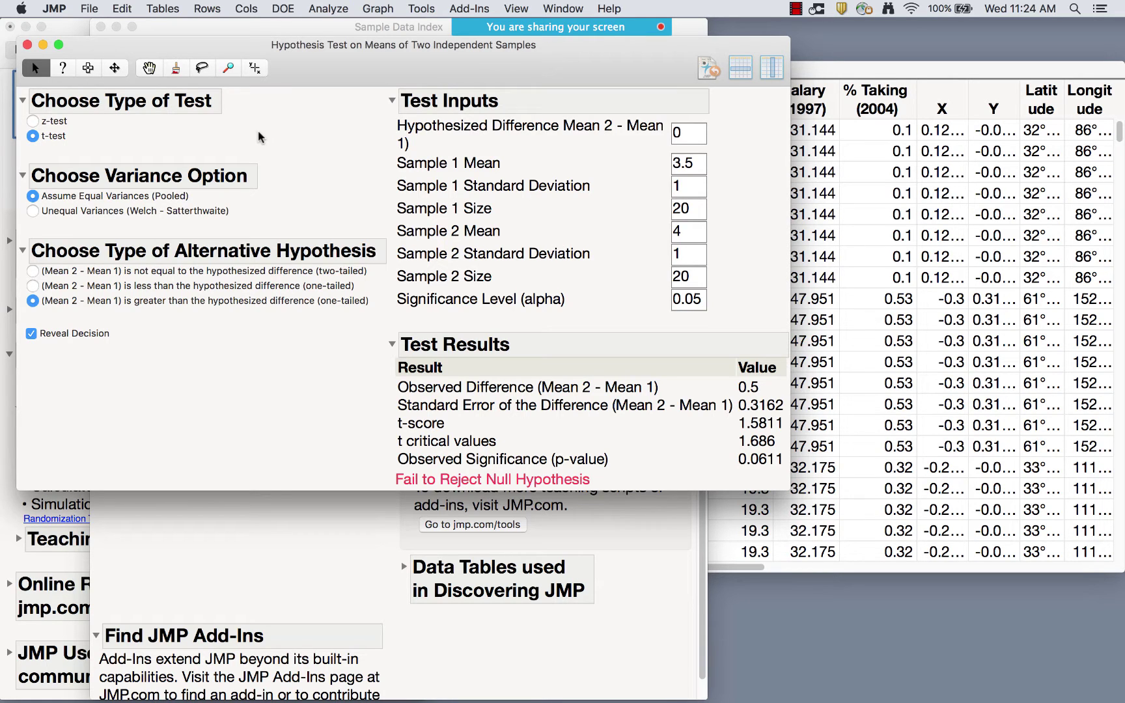
- Close the two-means hypothesis test calculator and collapse the Calculators list in the Sample Data Index
click(26, 45)
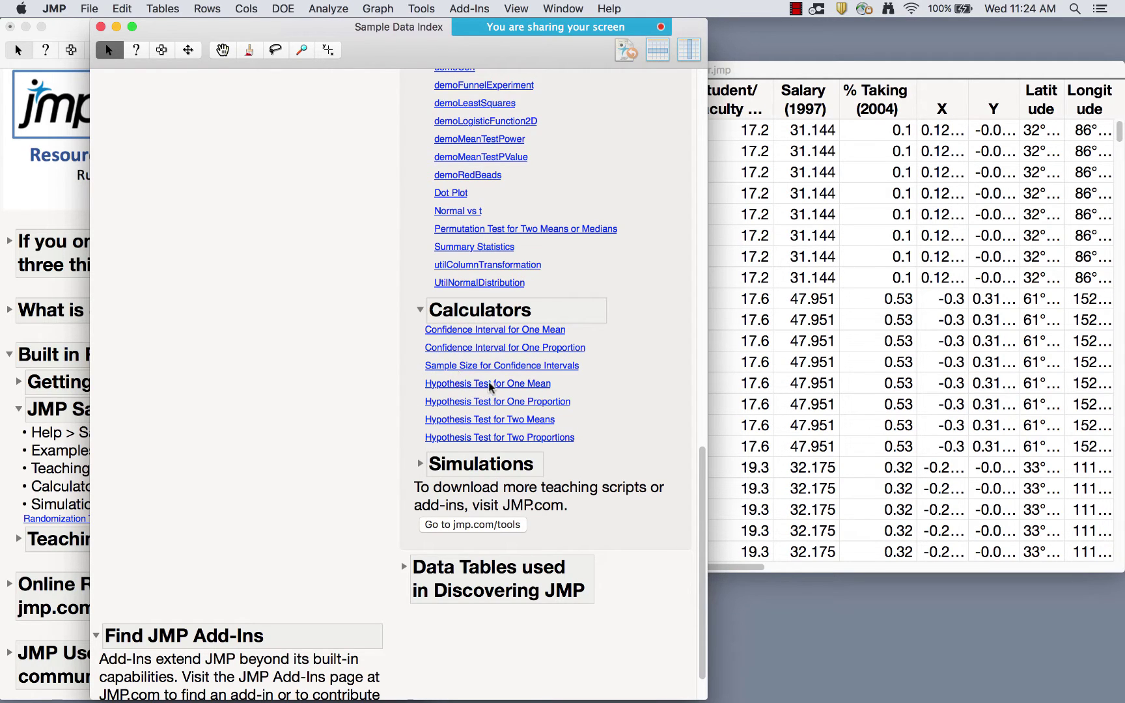
scroll(618, 284, up, 1)
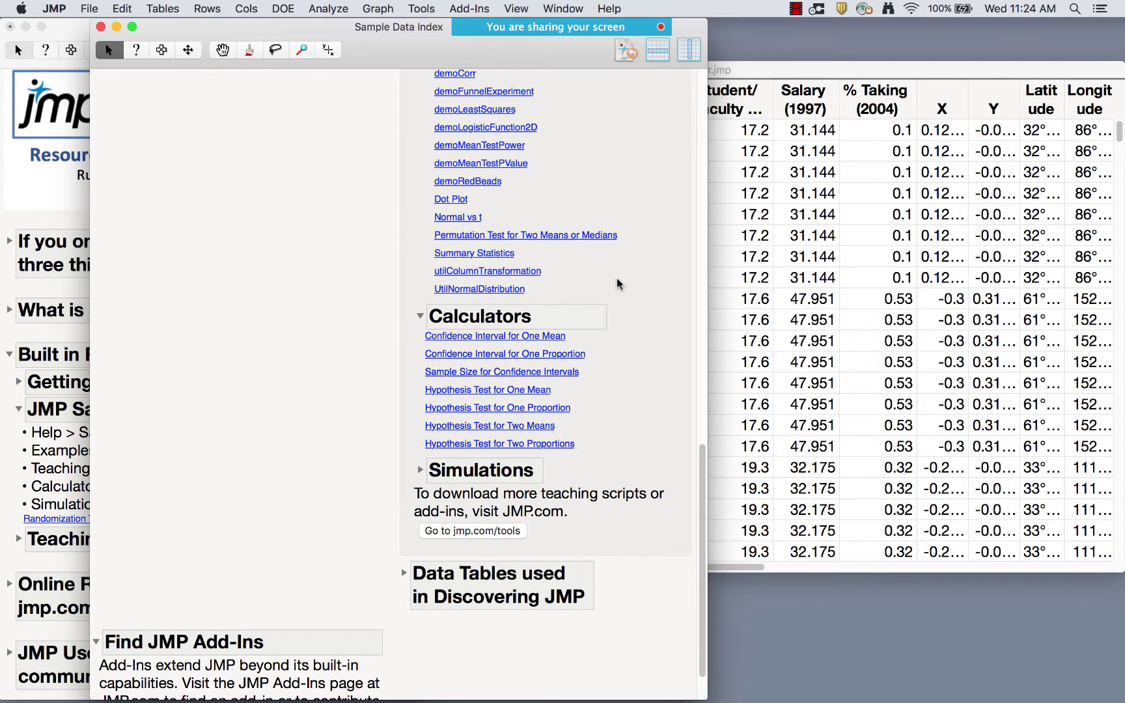
scroll(617, 283, up, 3)
click(417, 336)
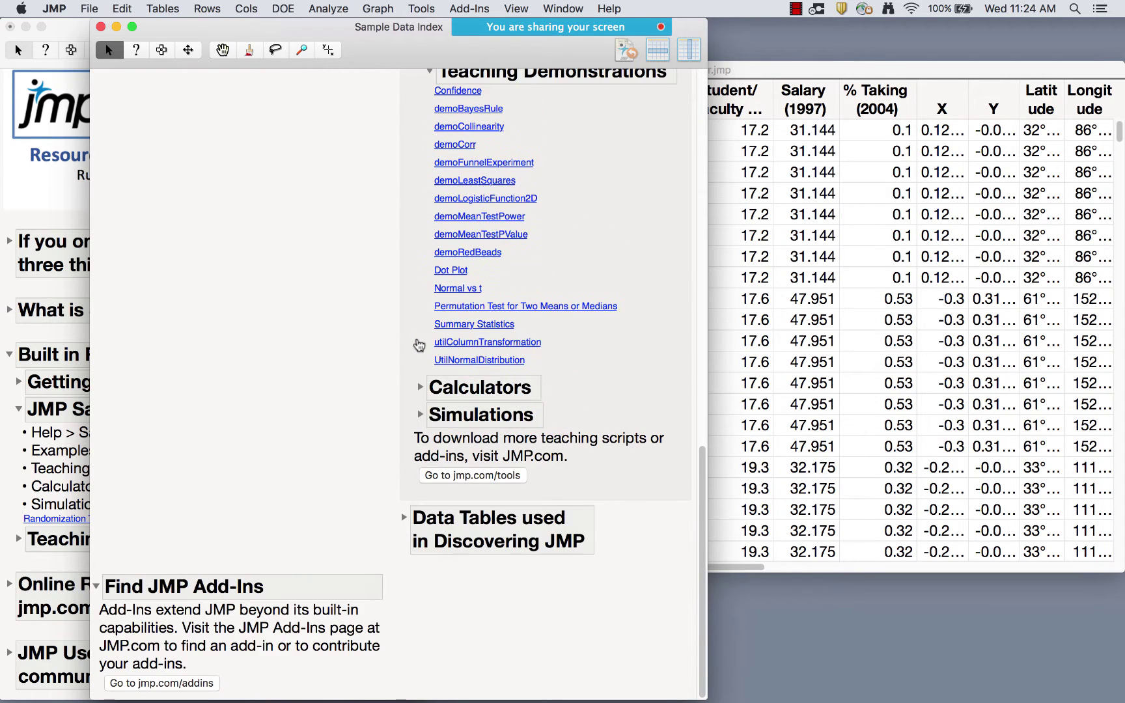
- Open the Normal vs t script from the Teaching Demonstrations list
scroll(548, 242, up, 10)
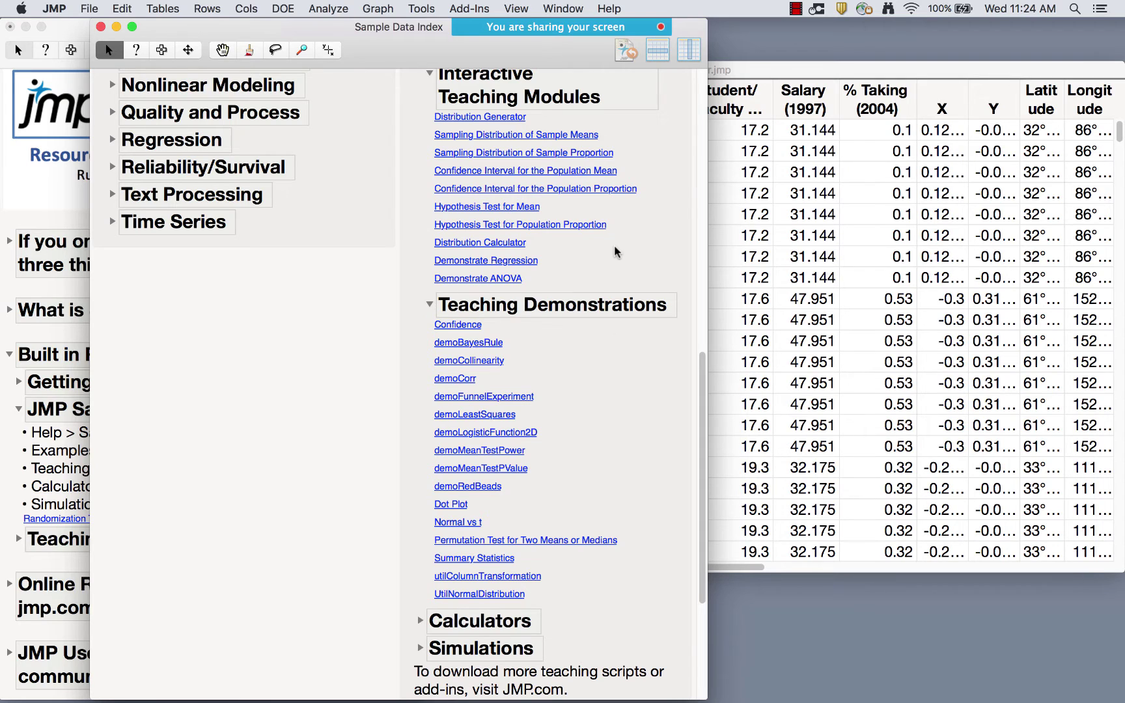
scroll(615, 250, up, 2)
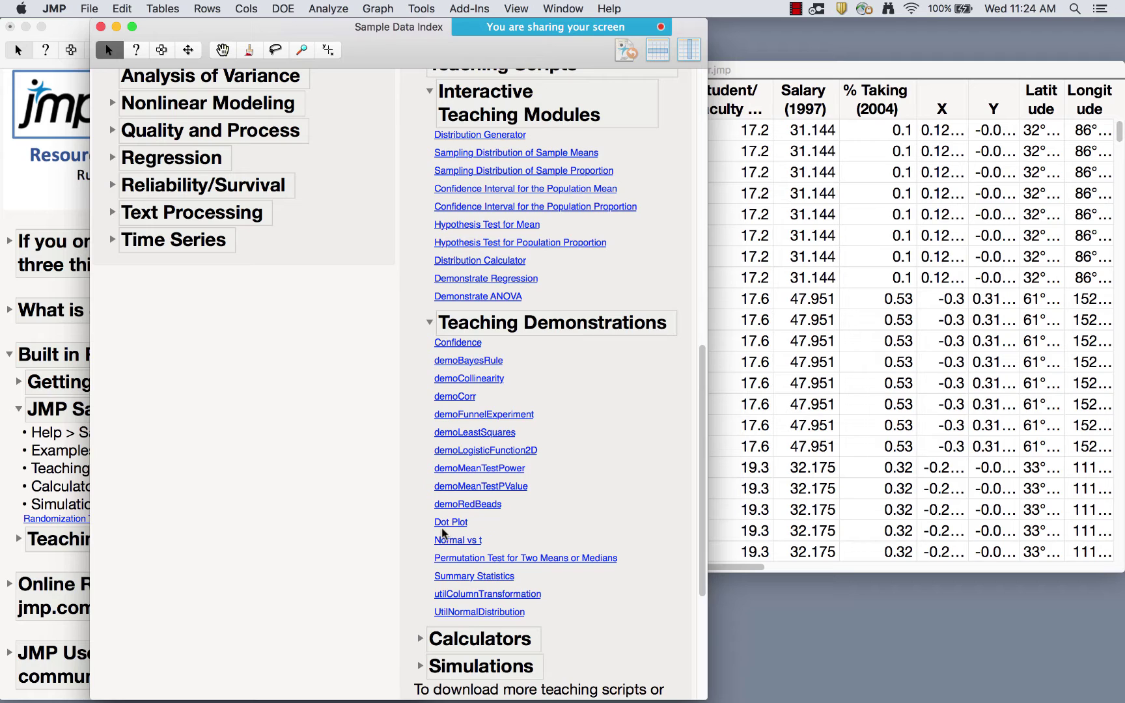
click(470, 543)
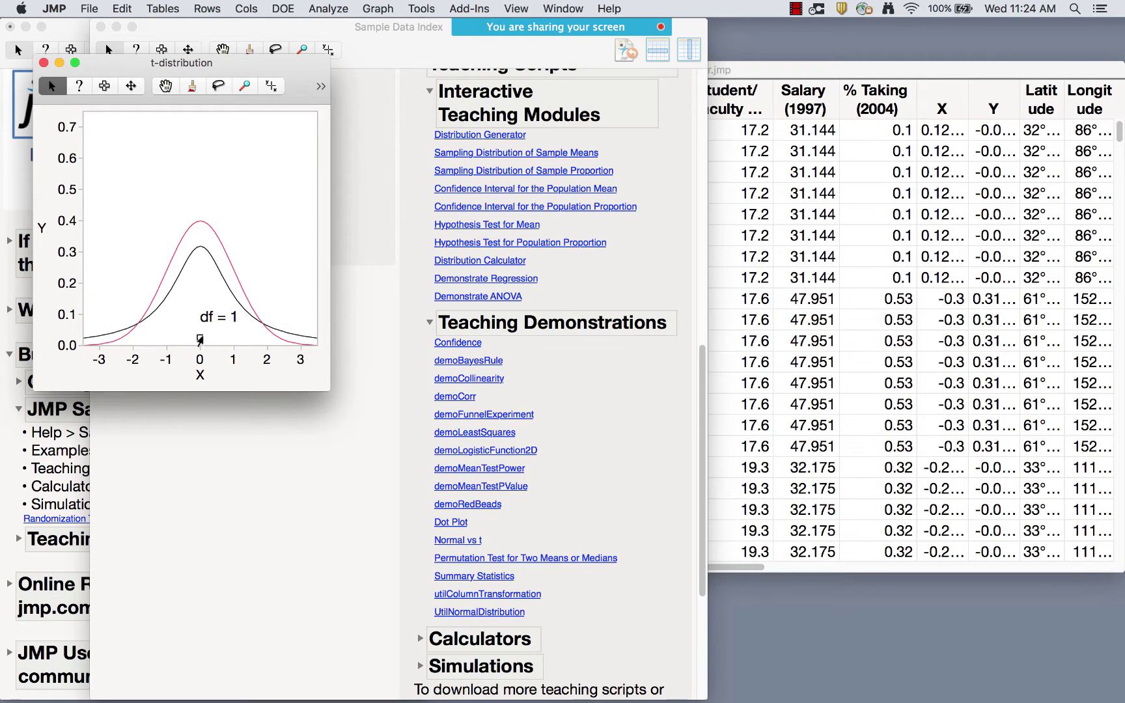
- Adjust the degrees of freedom in the t-distribution demonstration and close its window
mouse_move(200, 340)
mouse_down()
mouse_move(204, 130)
mouse_move(219, 344)
mouse_up()
click(43, 63)
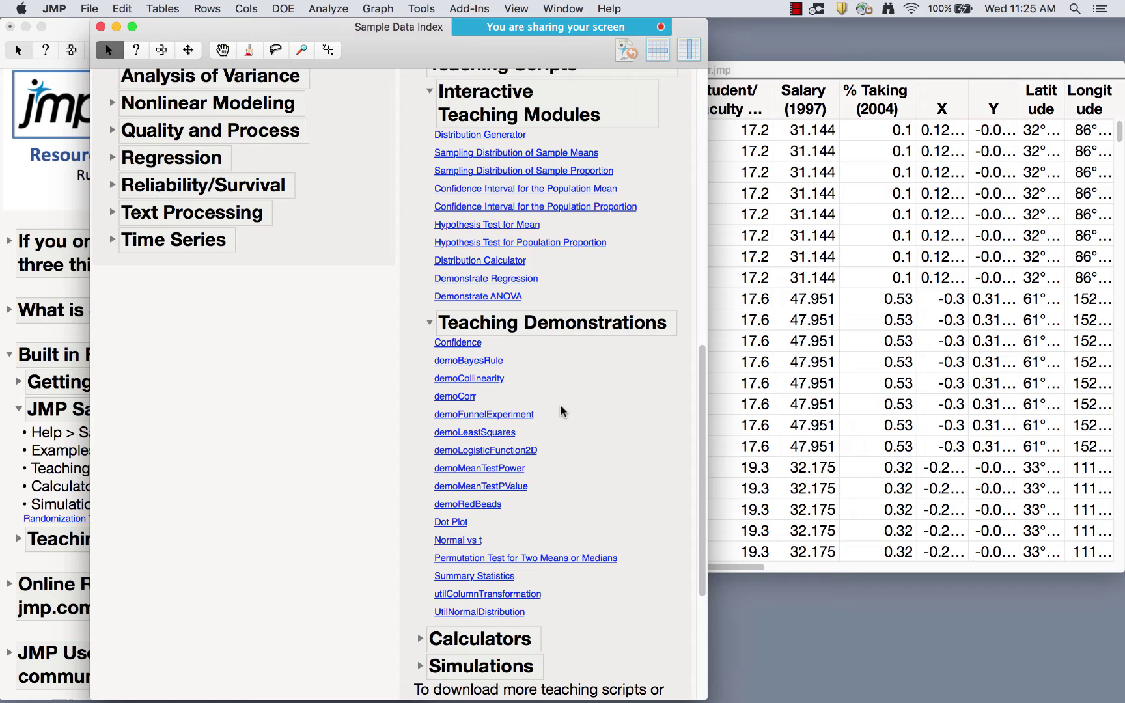
- Open the Distribution Calculator teaching module, change the distribution to F, and go through its degrees-of-freedom and non-centrality parameters
click(497, 262)
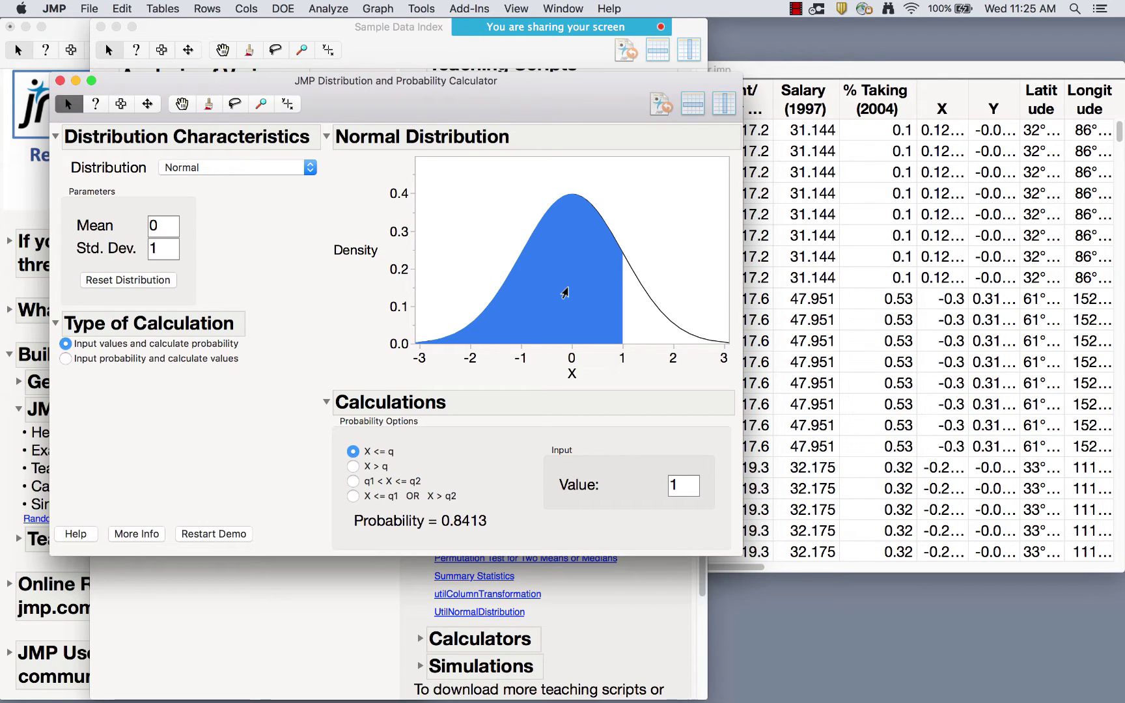
click(244, 168)
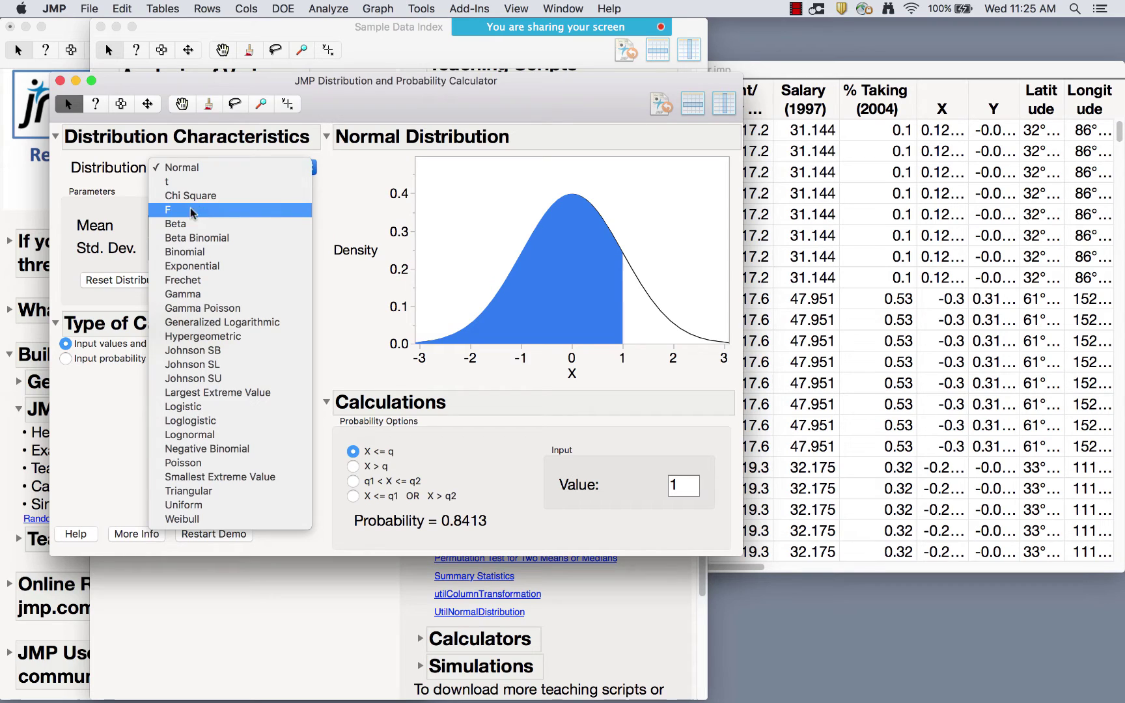
click(181, 212)
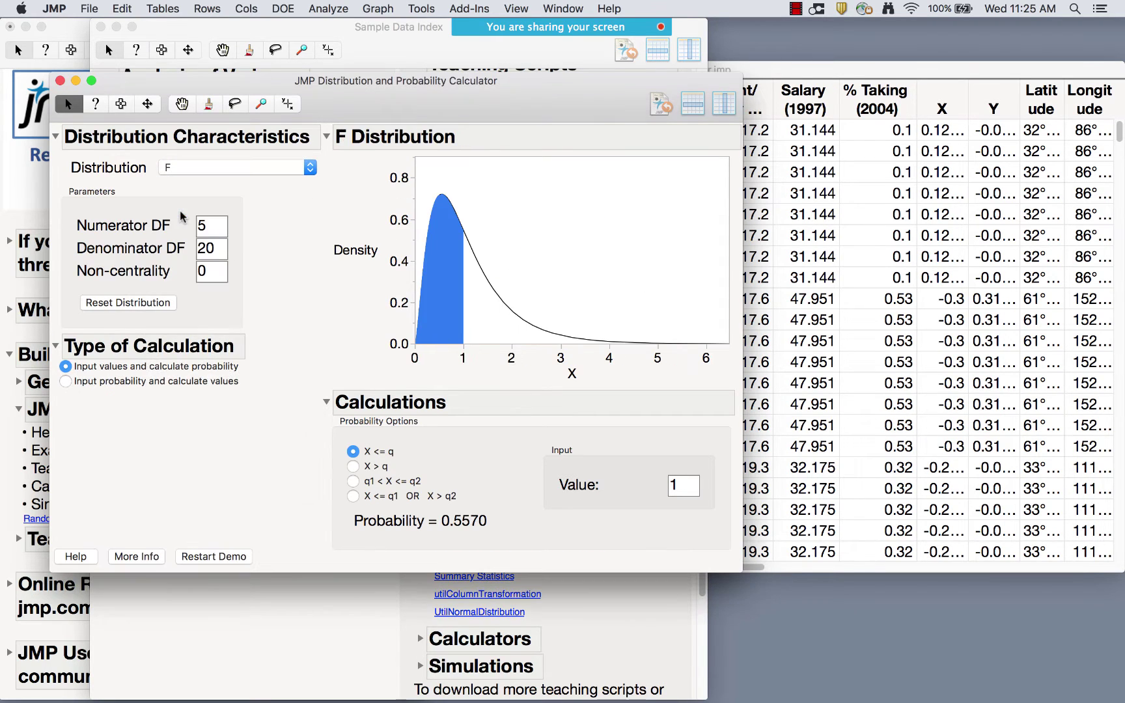
double_click(209, 225)
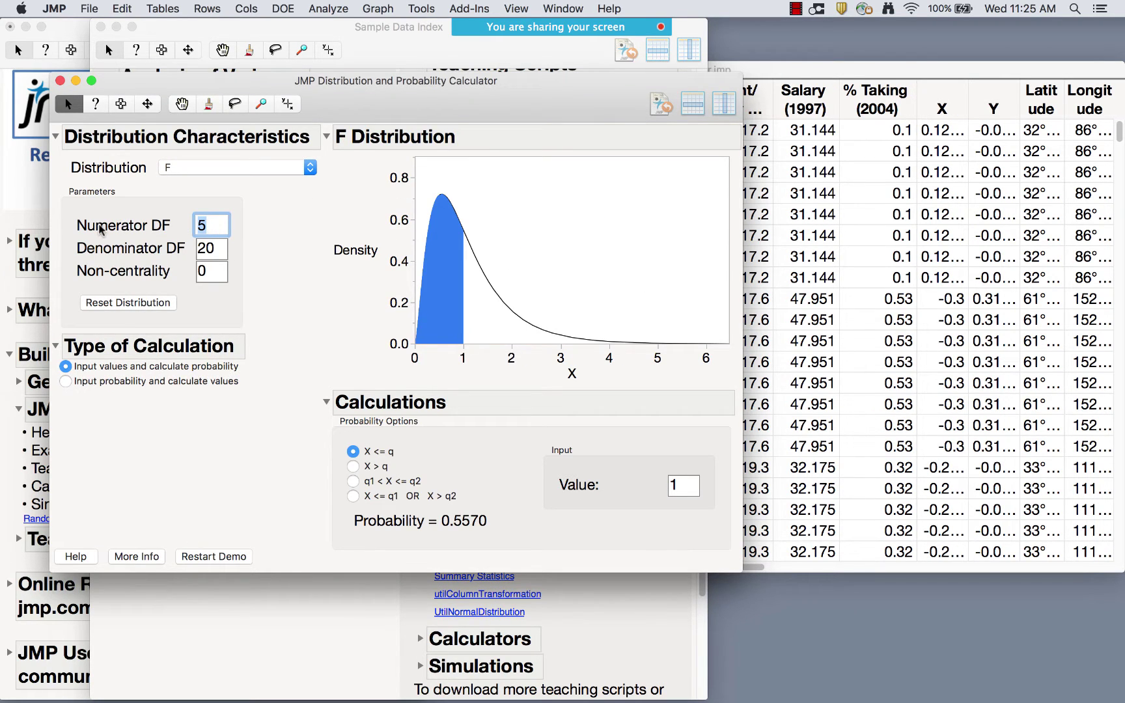
double_click(214, 245)
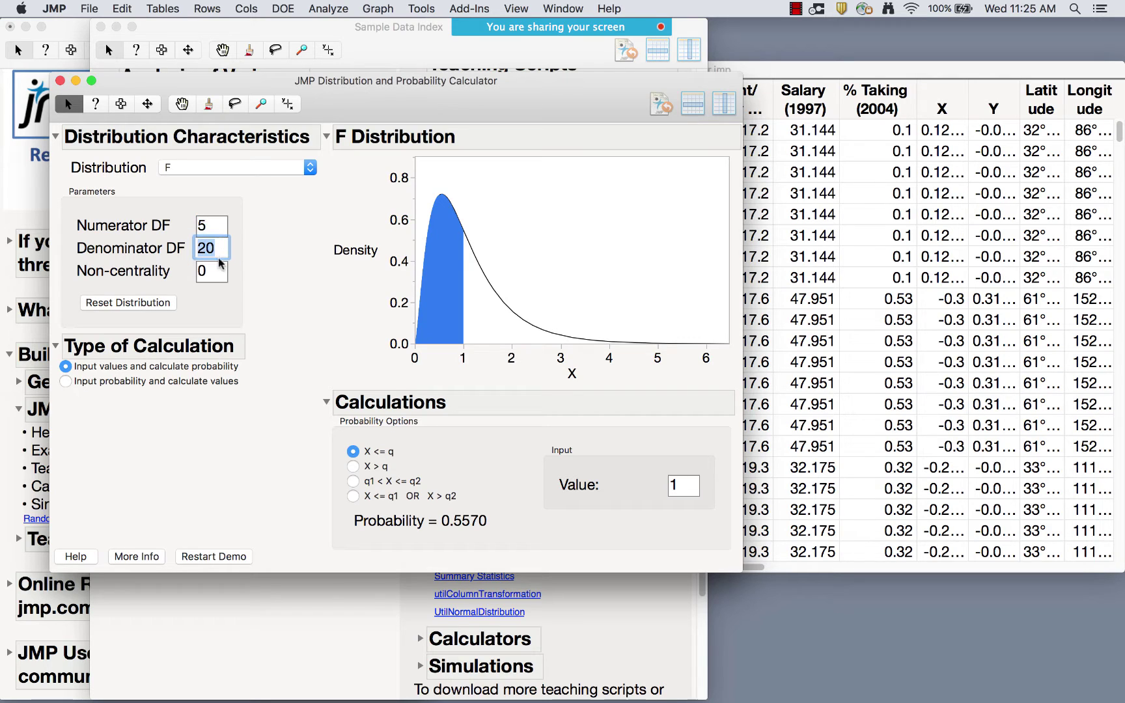
double_click(212, 272)
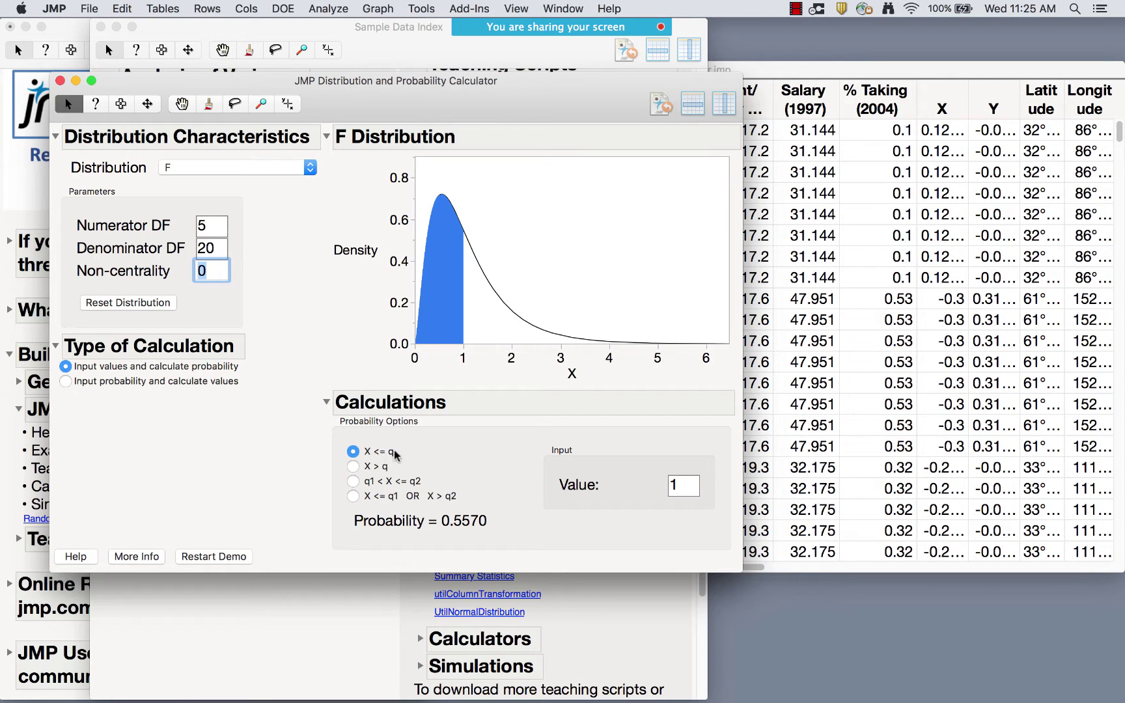
- Compare the F probabilities for X > q, between q1 and q2 with Value 2 set to 2, and outside q1 and q2
click(353, 466)
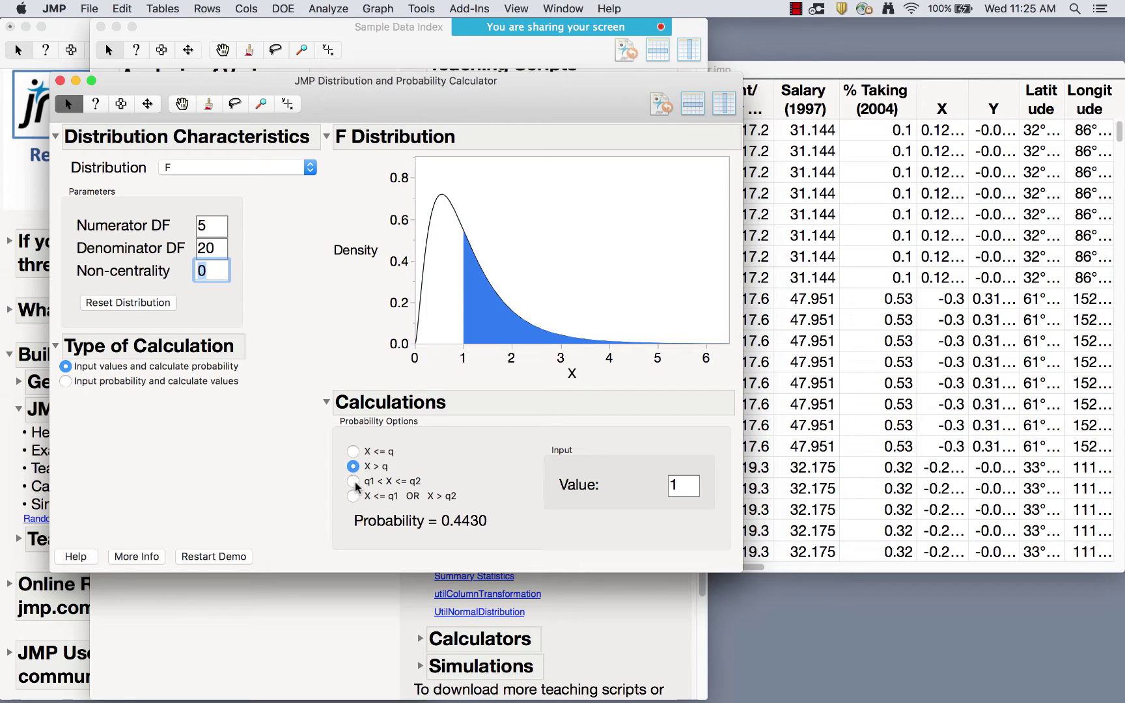
click(353, 482)
click(692, 506)
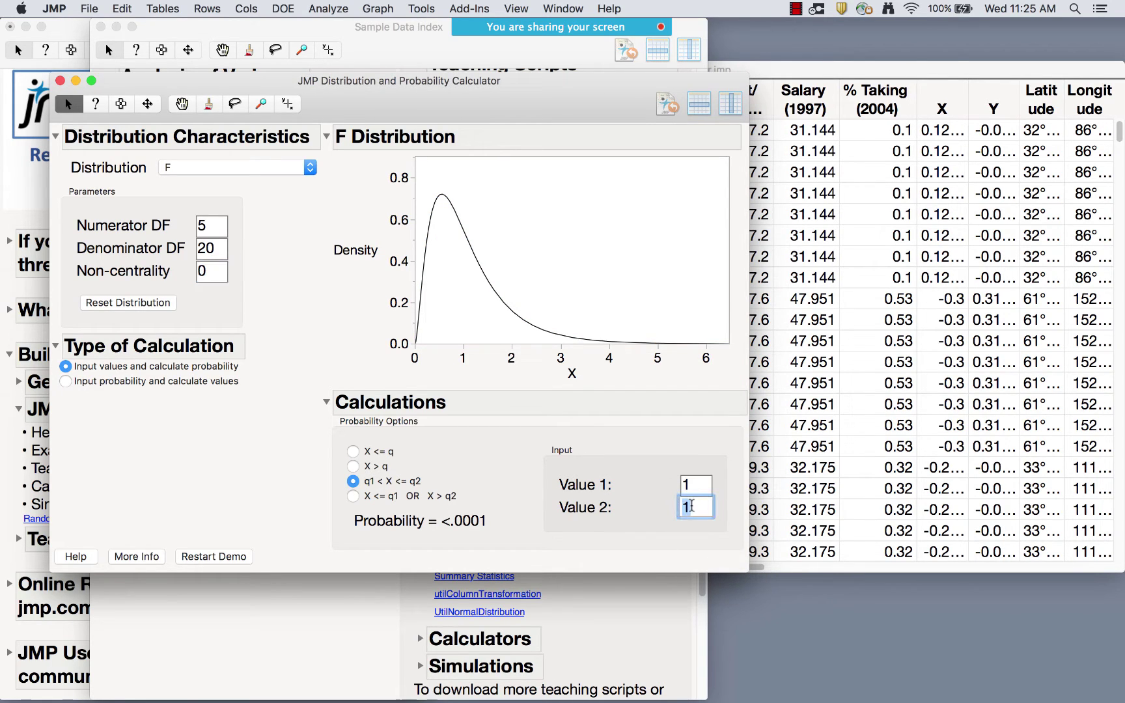
text(2)
click(651, 454)
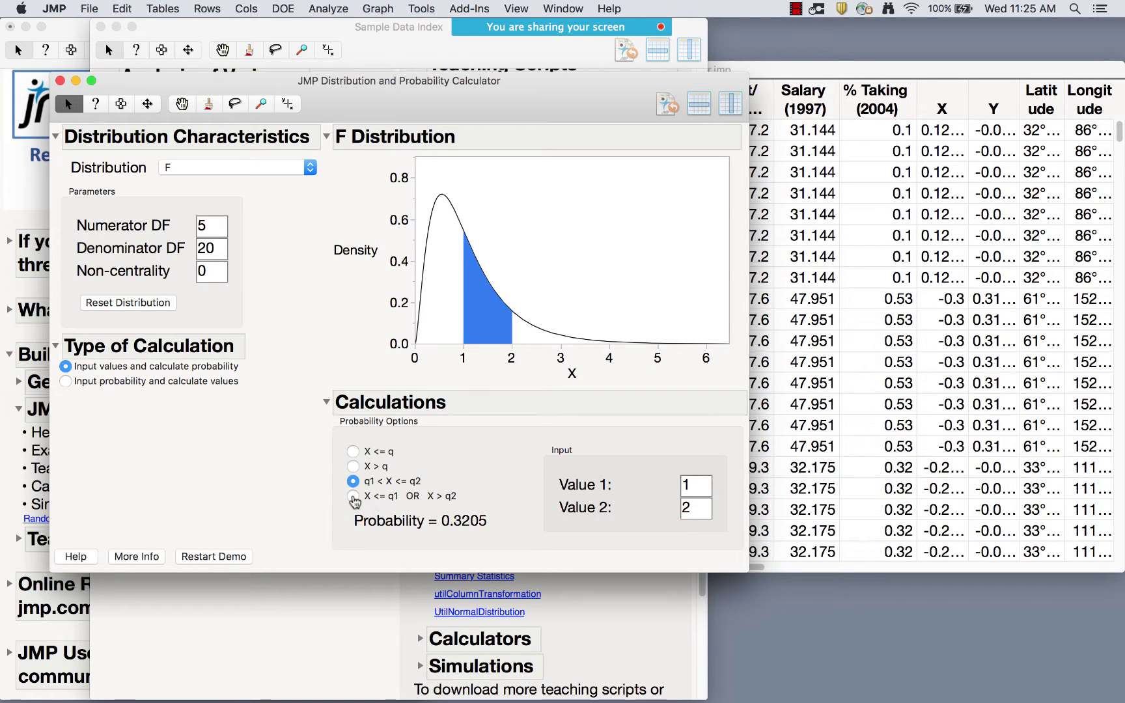
click(353, 496)
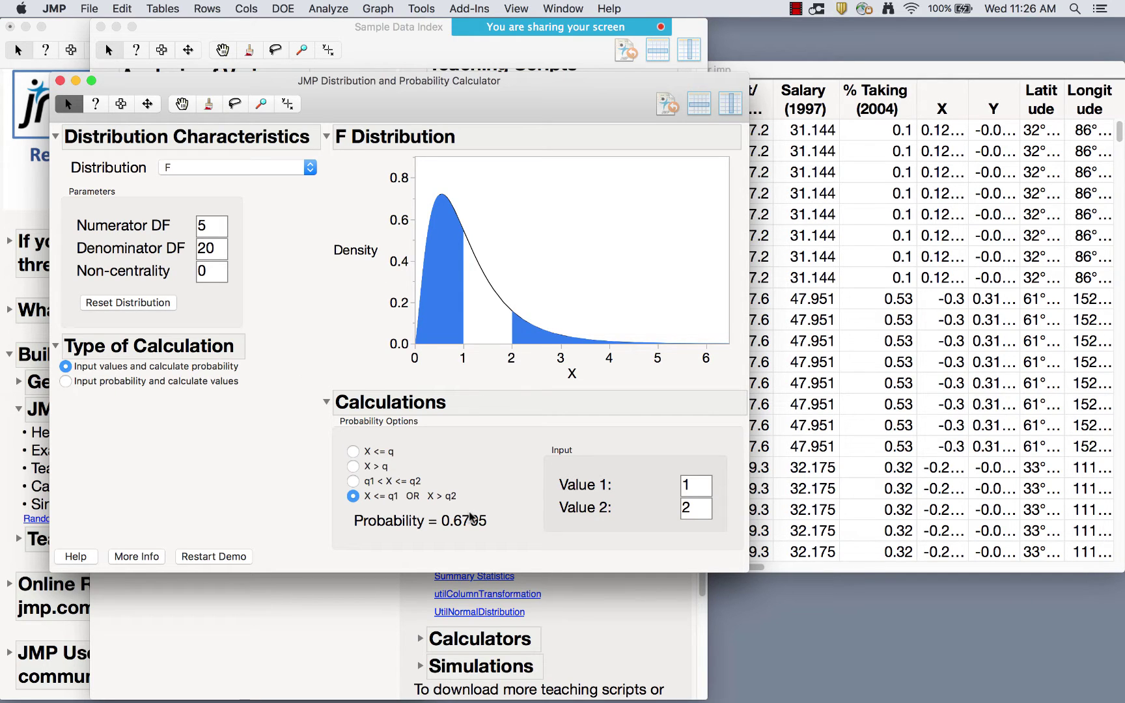
- Switch the distribution back to Normal, look over the available distributions, and close the probability calculator
click(250, 169)
click(224, 126)
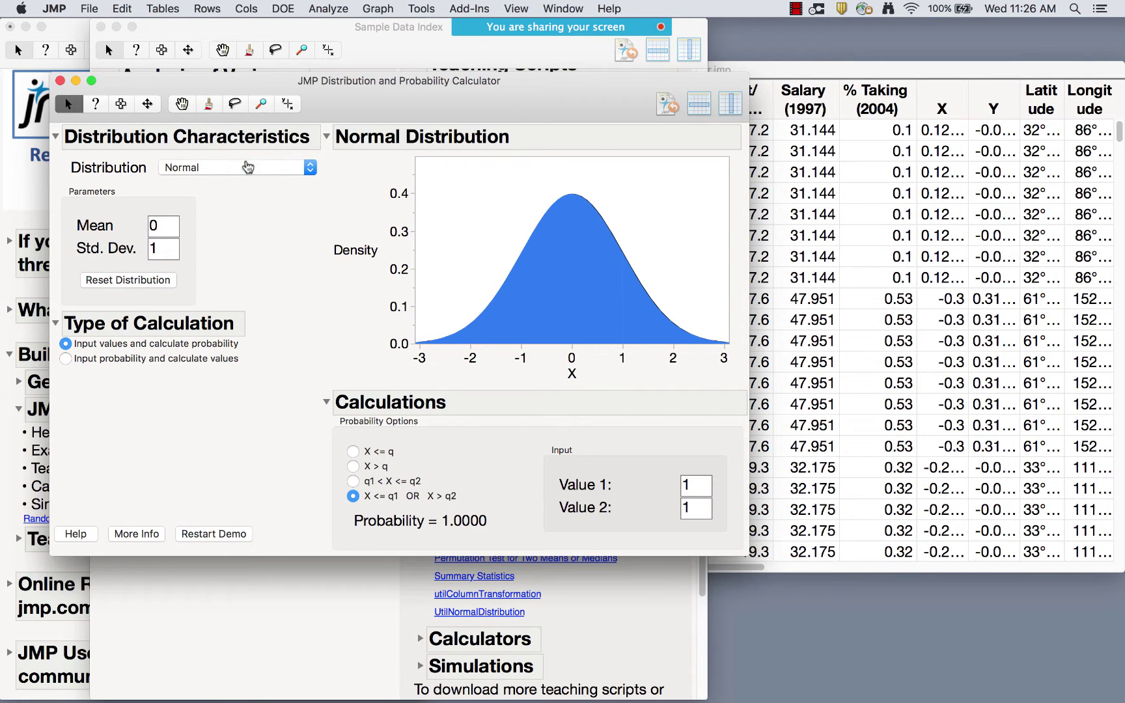
click(248, 167)
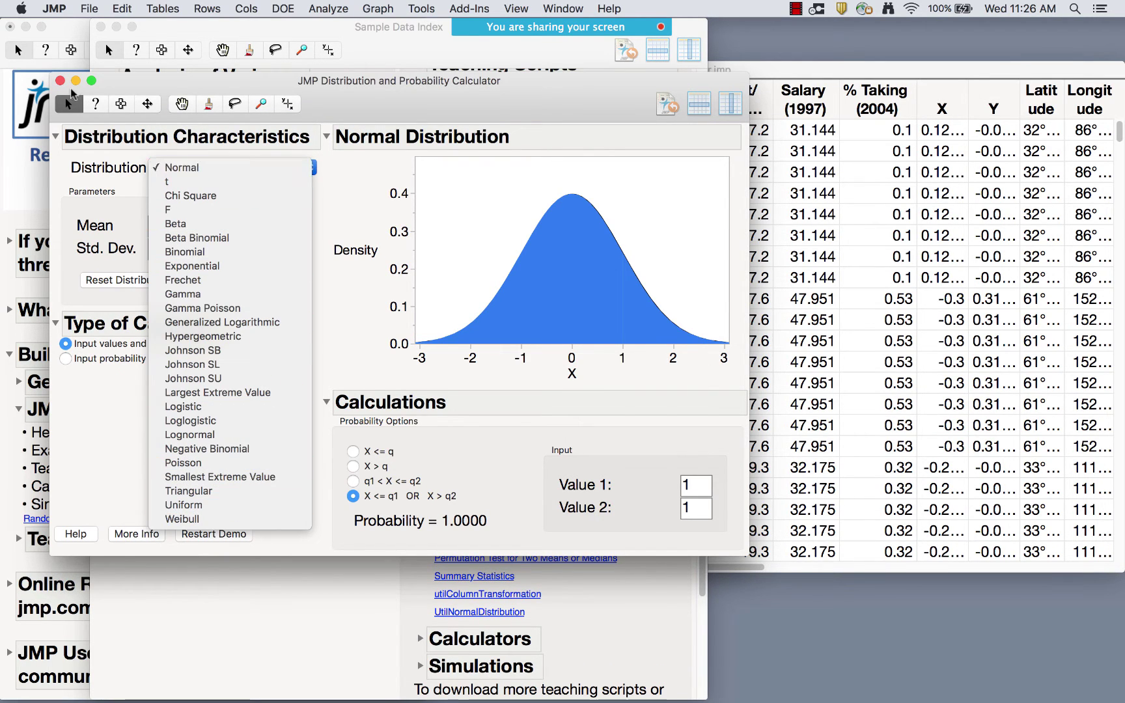
click(63, 82)
click(63, 82)
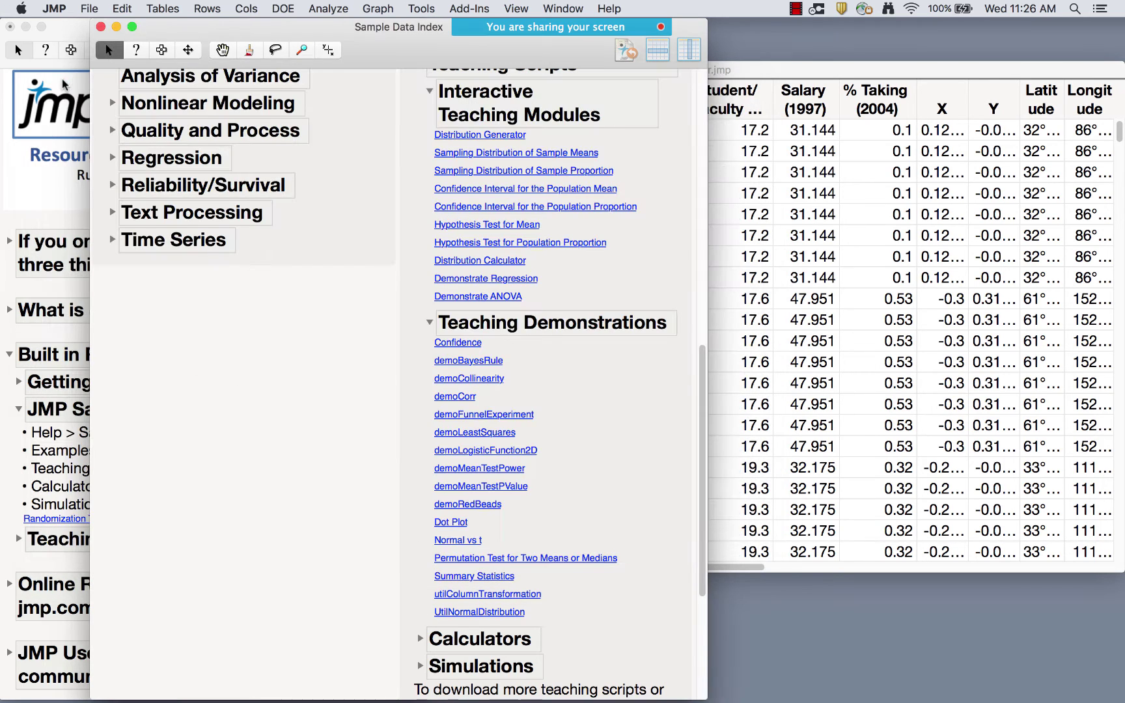
- Open the demoMeanTestPower script, shift the true mean to about 66.6, and close the demonstration
click(485, 468)
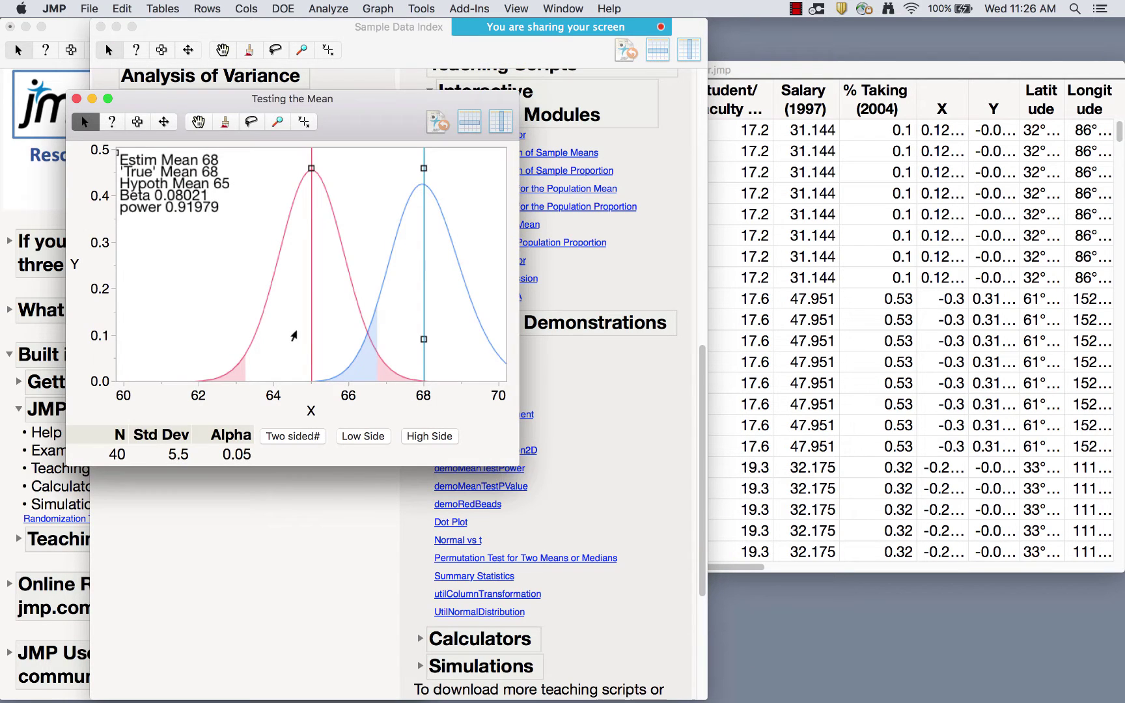
drag(376, 98, 395, 47)
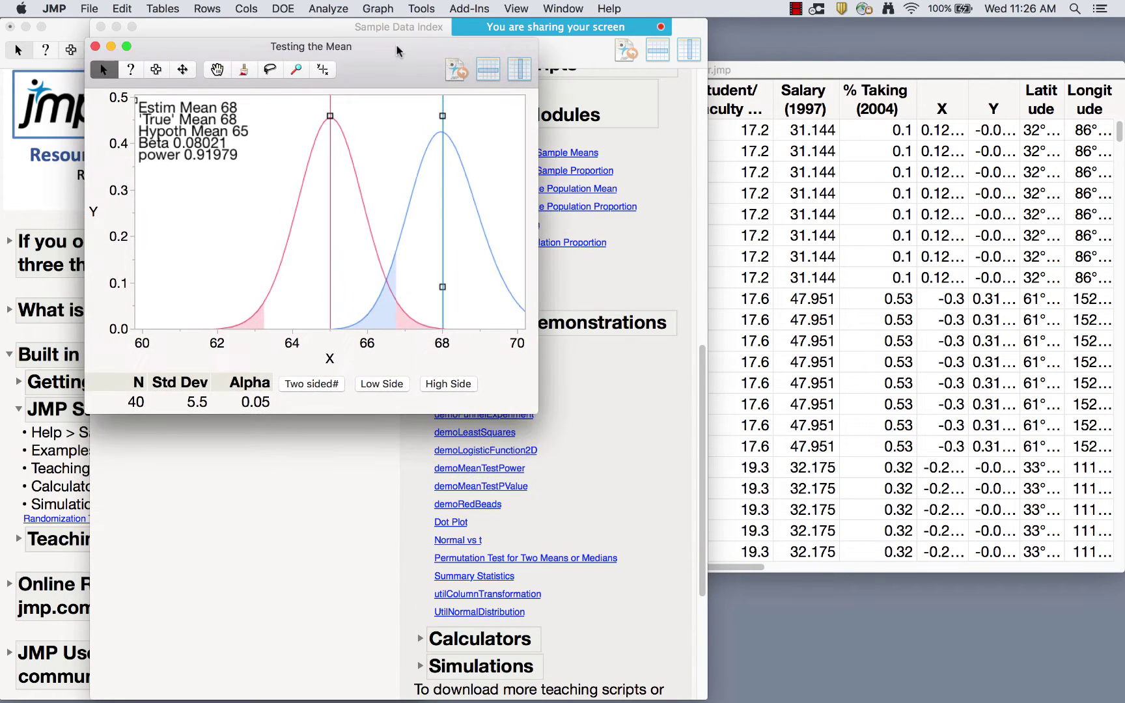
drag(440, 120, 390, 116)
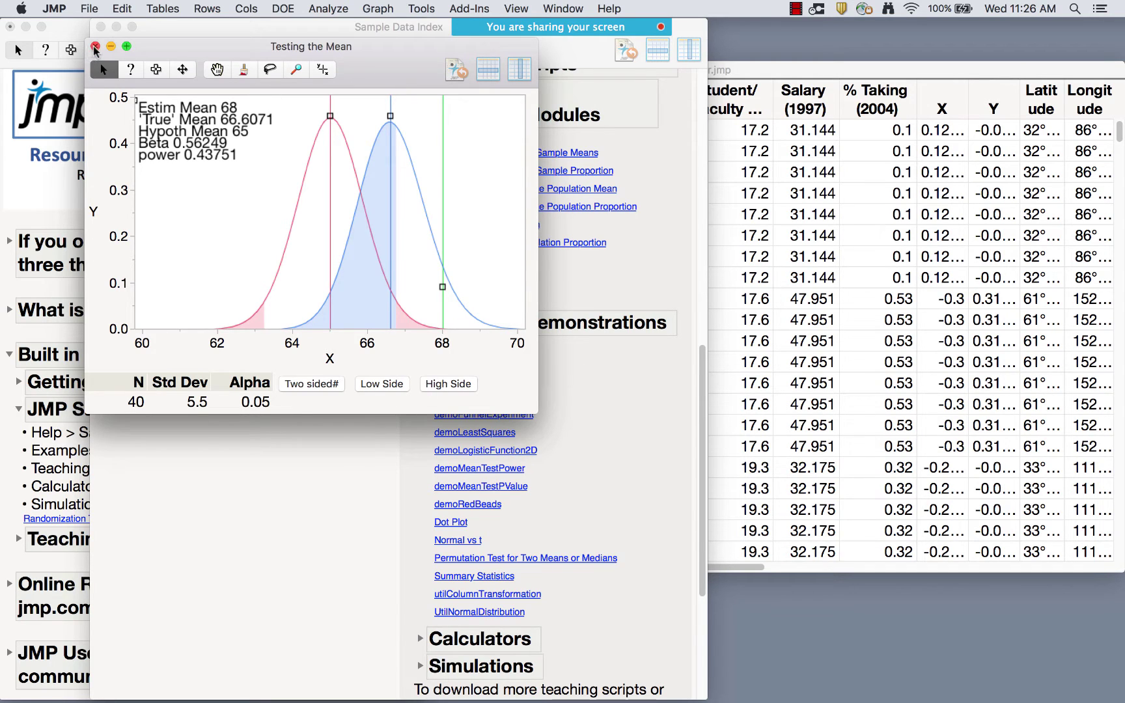
click(95, 47)
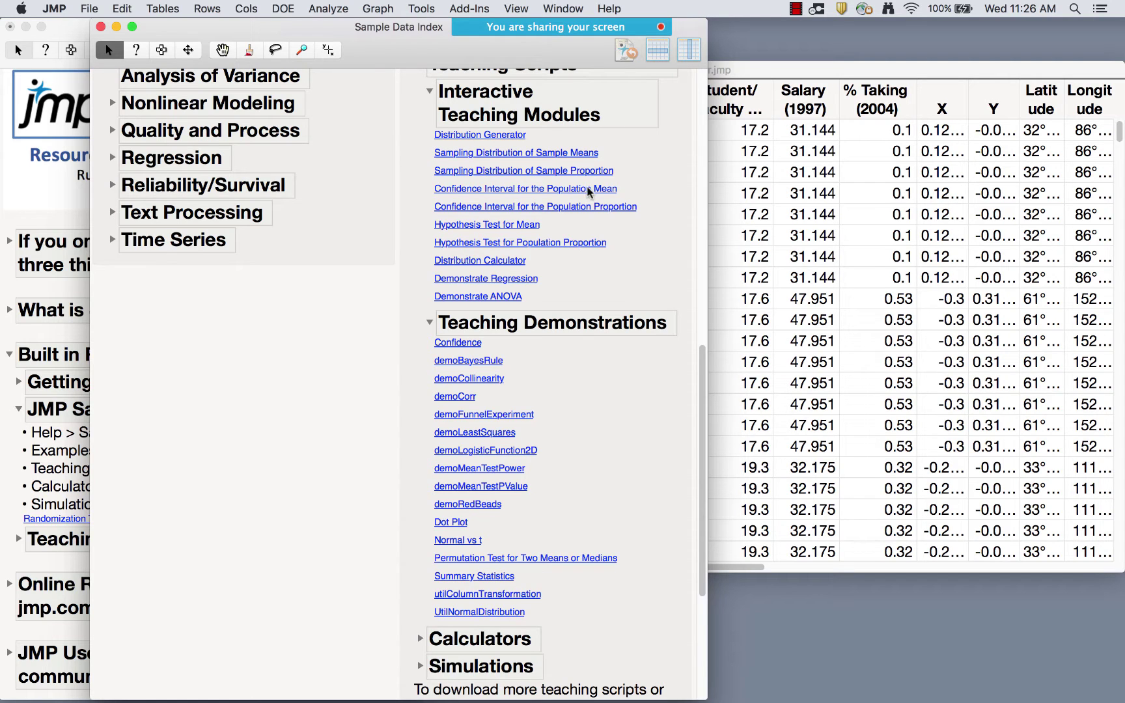
- Open the Sampling Distribution of Sample Means module, keep the Normal population shape, and name the variable IQ
click(568, 154)
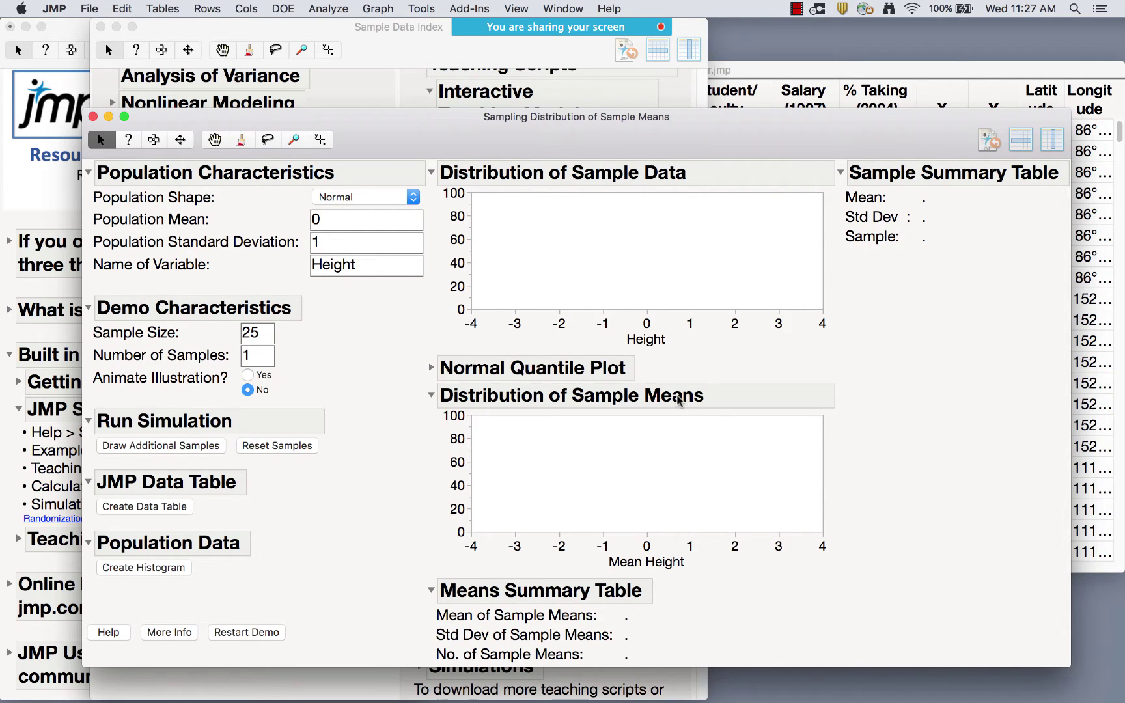
click(365, 204)
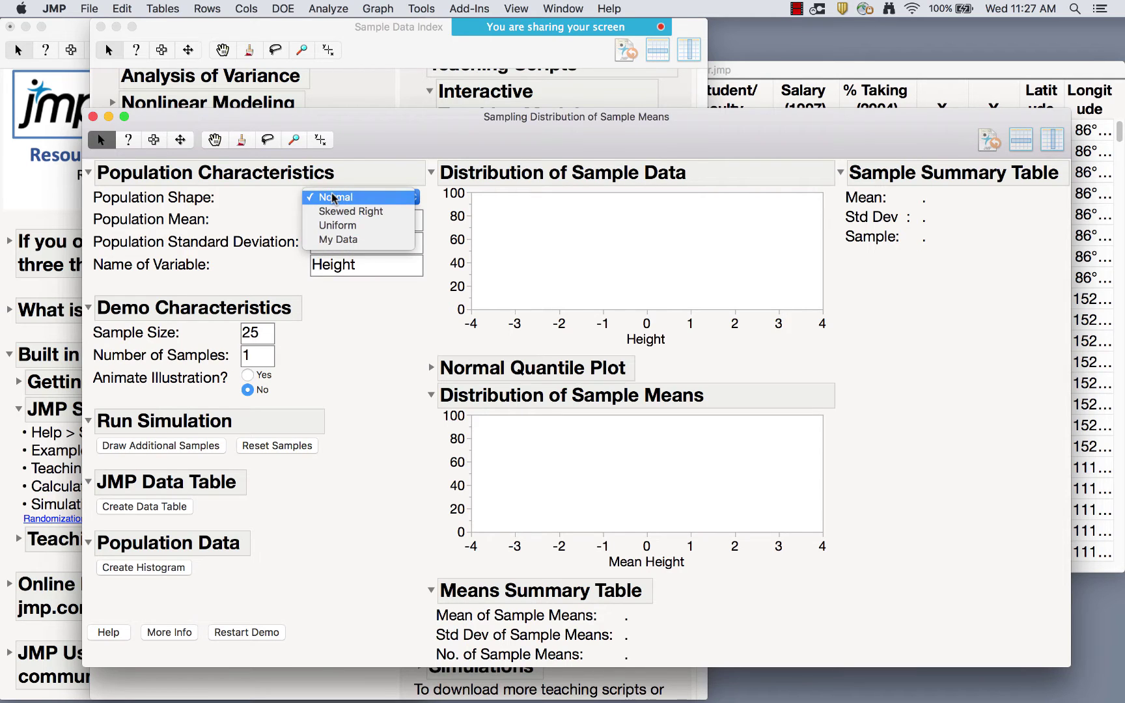
click(334, 198)
click(332, 218)
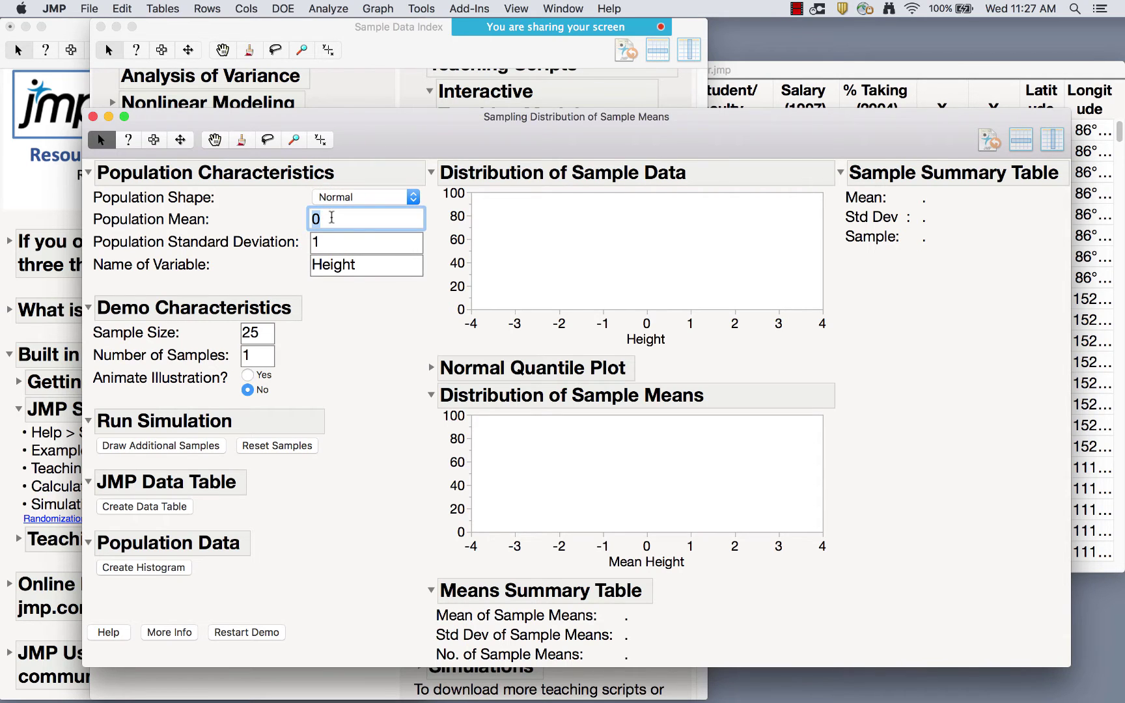
click(348, 264)
key(BackSpace)
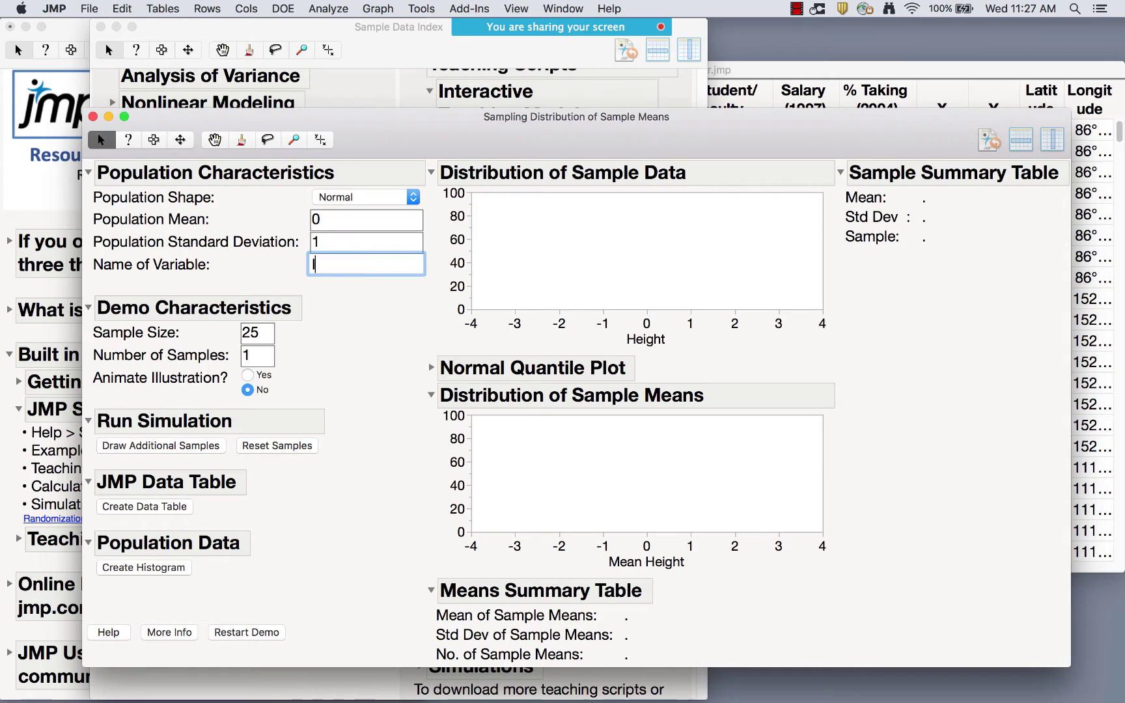
text(IQ)
key(BackSpace)
key(BackSpace)
text(IQ)
- Set the population mean to 100, the standard deviation to 15, and the sample size to 30
click(332, 221)
text(100)
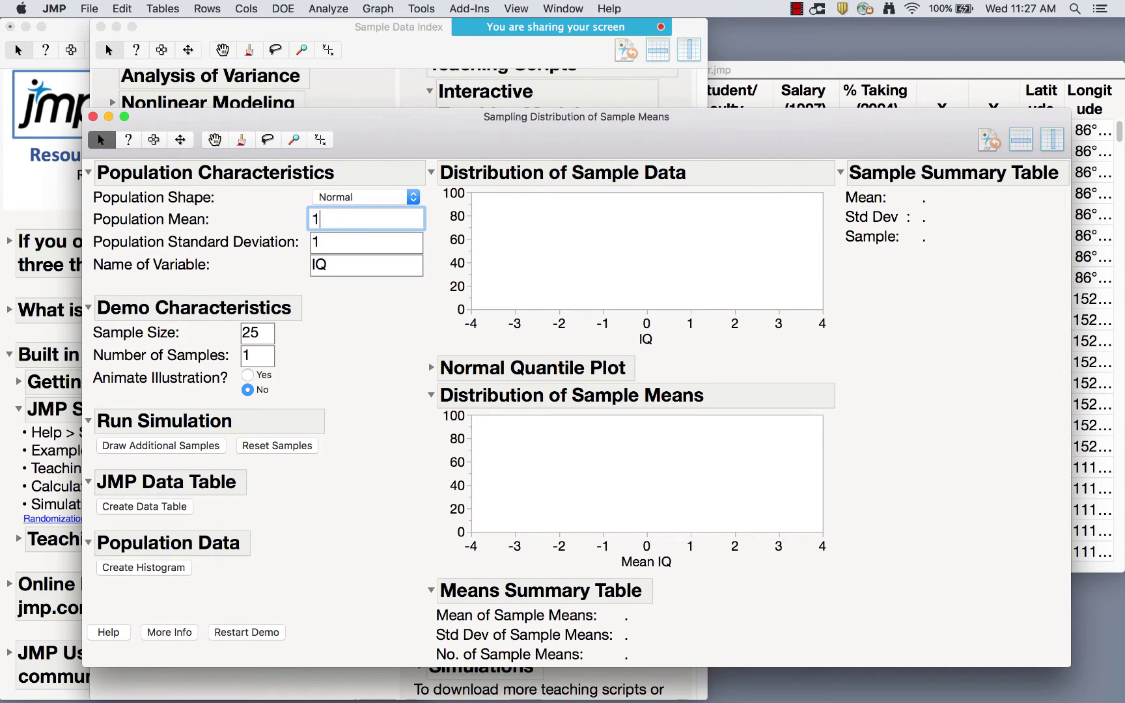
click(337, 238)
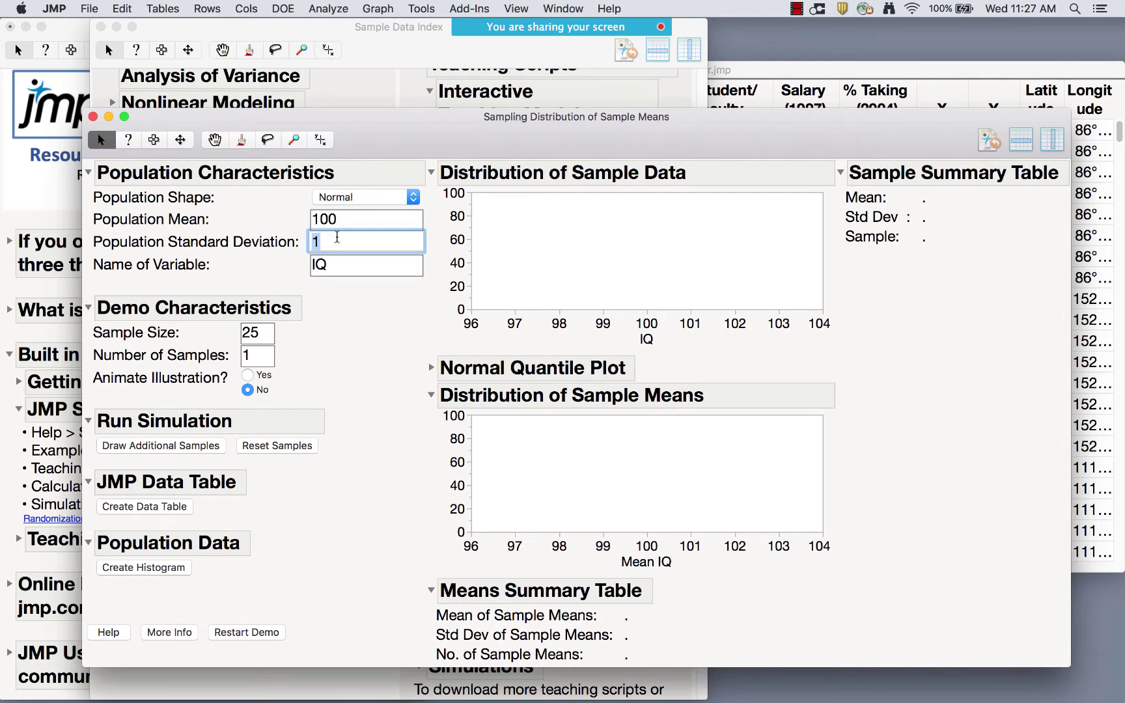
text(15)
click(252, 333)
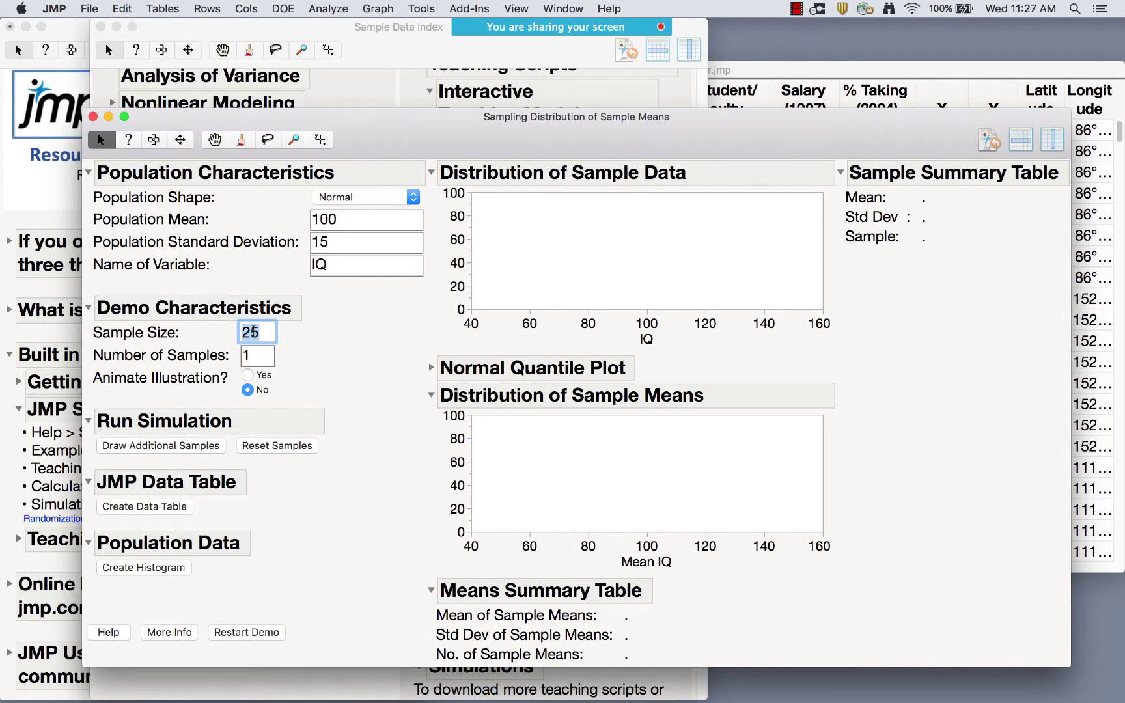
text(30)
click(259, 356)
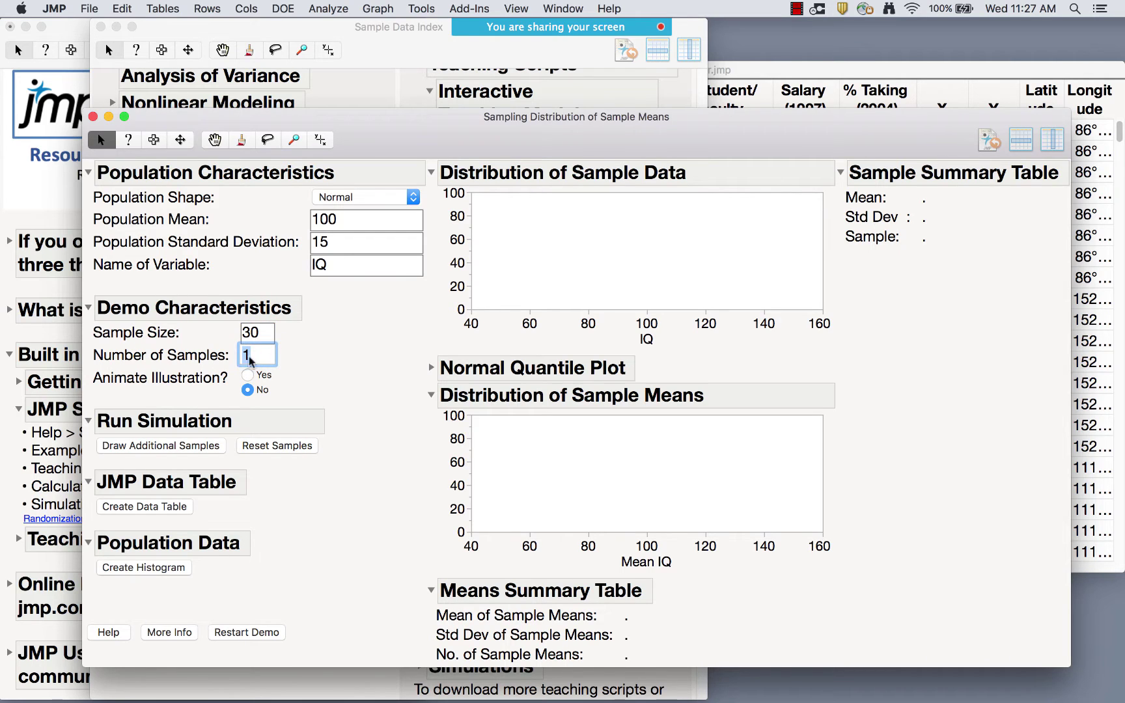
- Draw 38 samples one at a time to build up the distribution of sample means
click(190, 446)
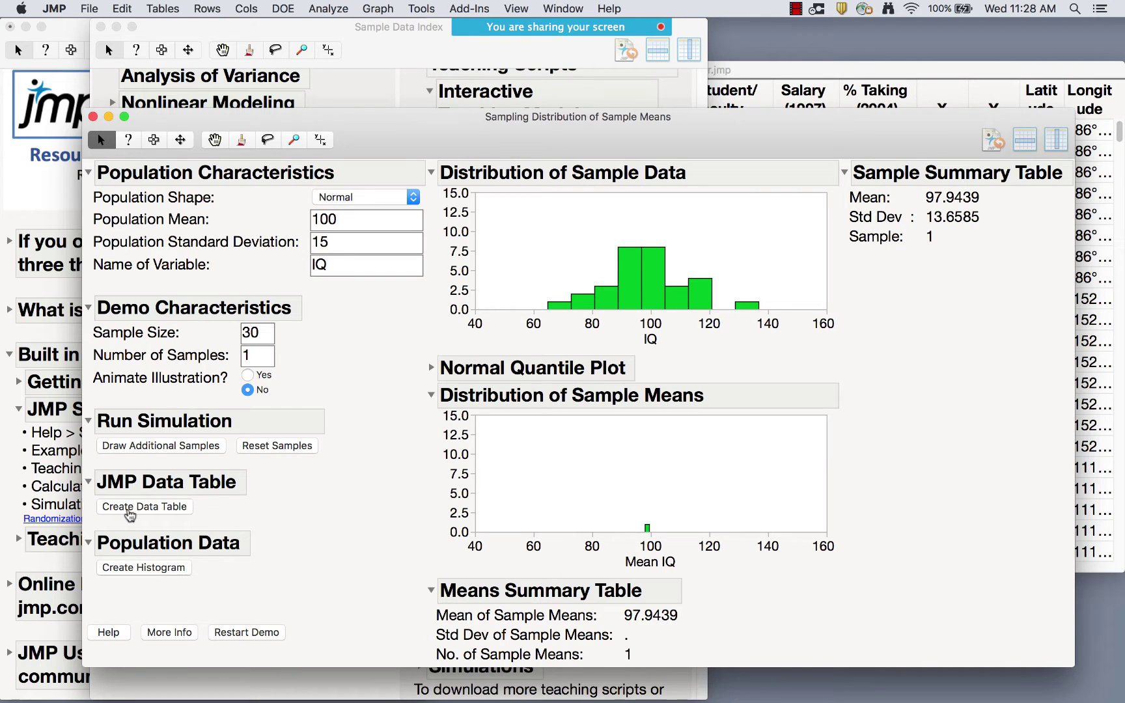
click(138, 449)
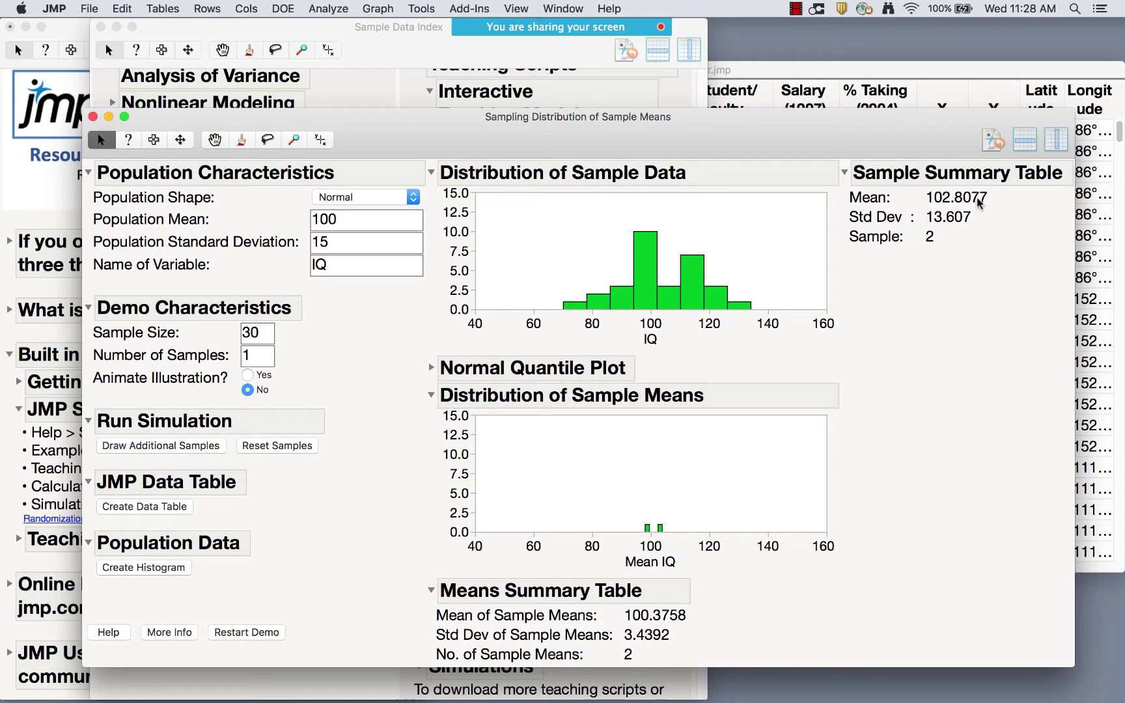
click(140, 447)
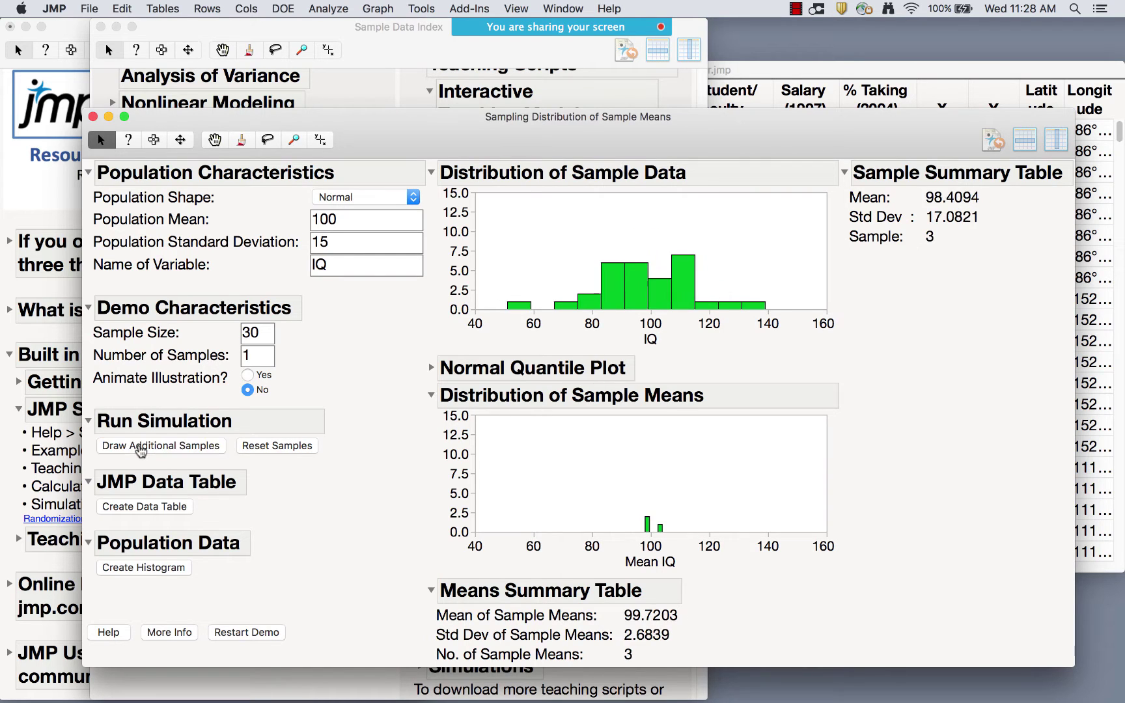
double_click(141, 447)
triple_click(141, 447)
triple_click(141, 448)
triple_click(141, 447)
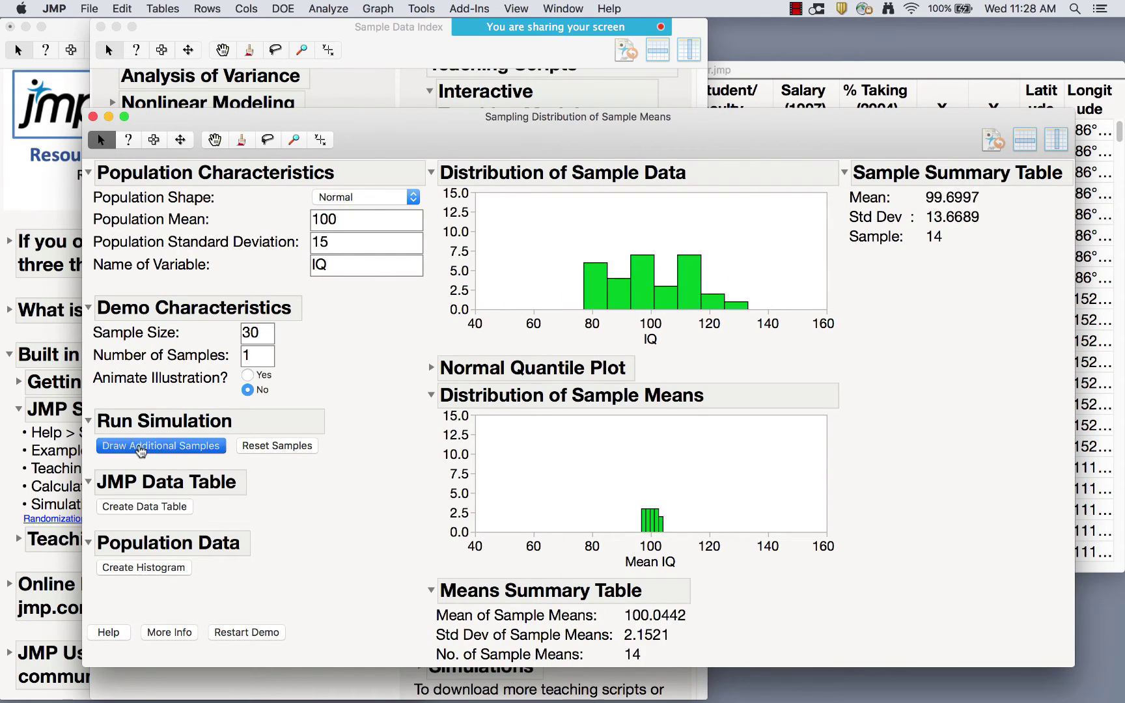
triple_click(140, 447)
triple_click(140, 446)
triple_click(140, 447)
triple_click(141, 446)
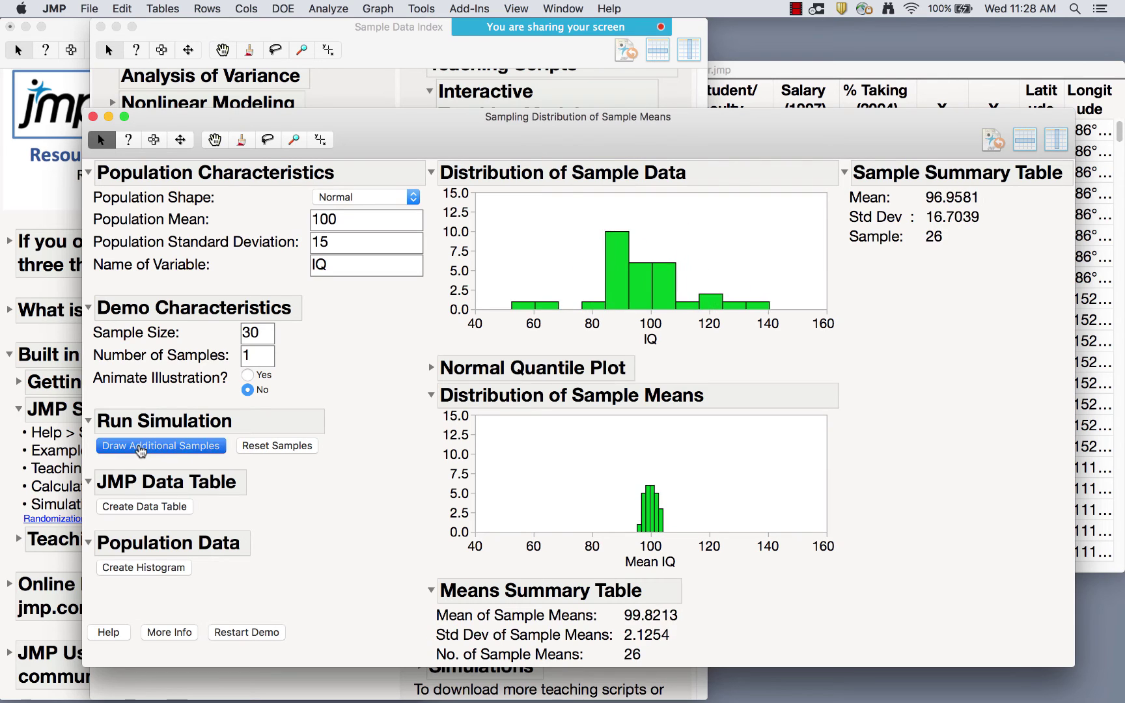
triple_click(140, 446)
triple_click(141, 446)
triple_click(140, 447)
triple_click(140, 446)
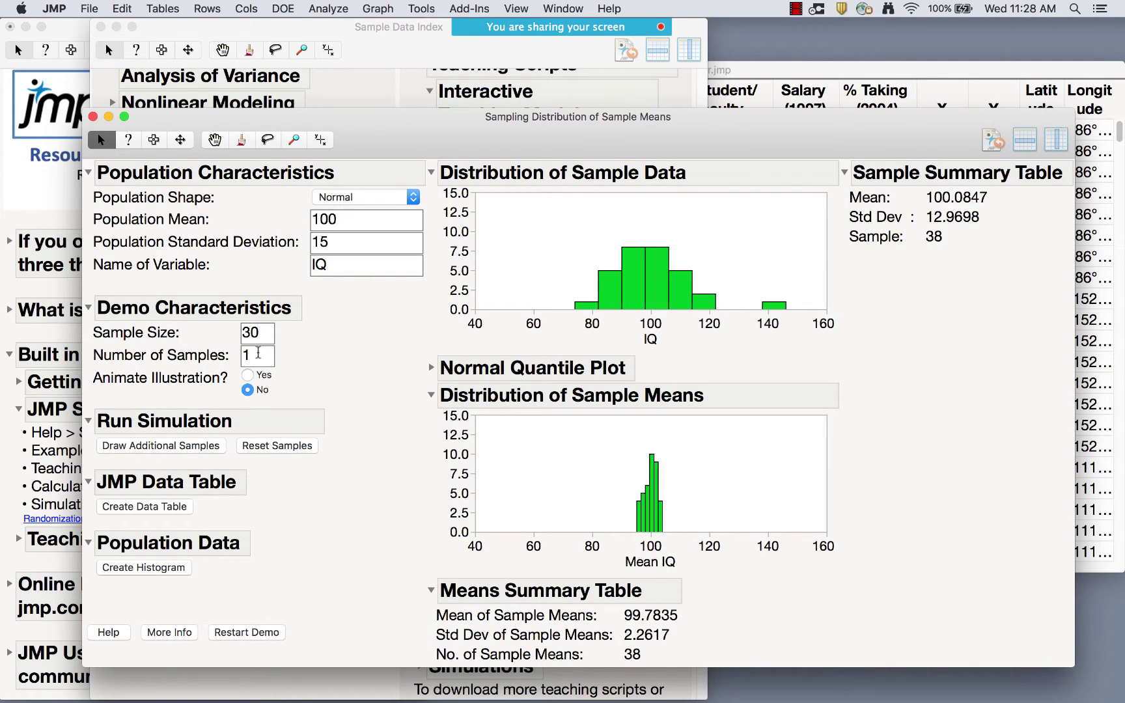
- Set the number of samples to 1000, draw them, and close the Sampling Distribution of Sample Means module
double_click(258, 352)
text(1000)
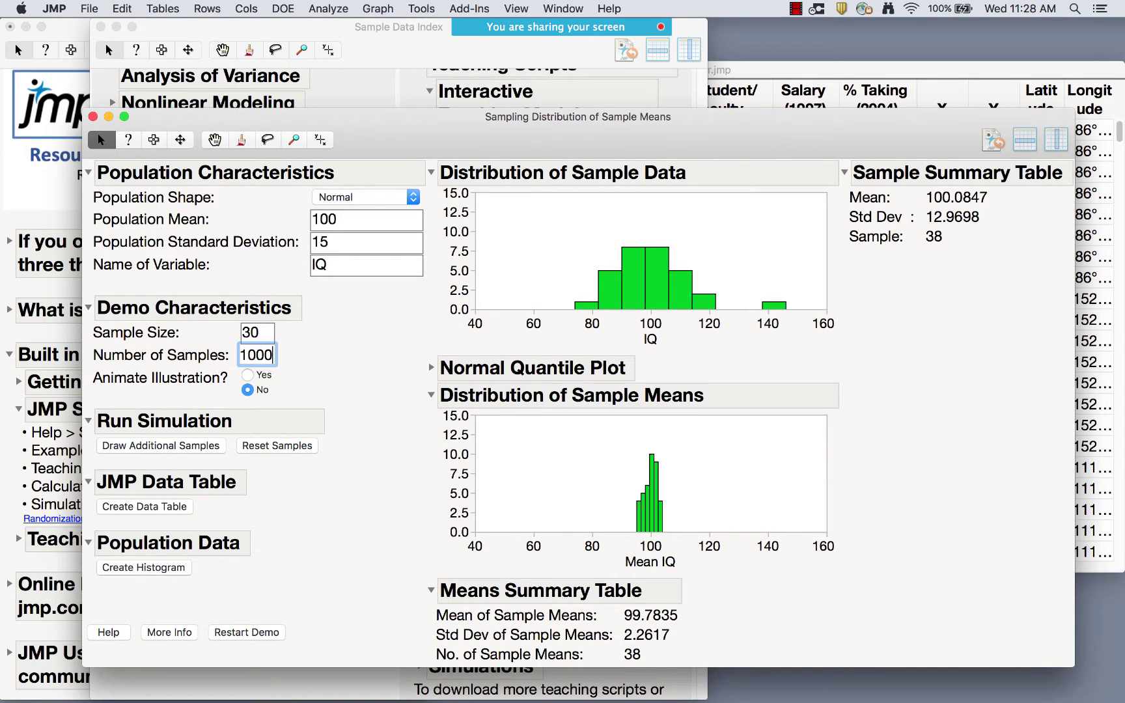
click(194, 448)
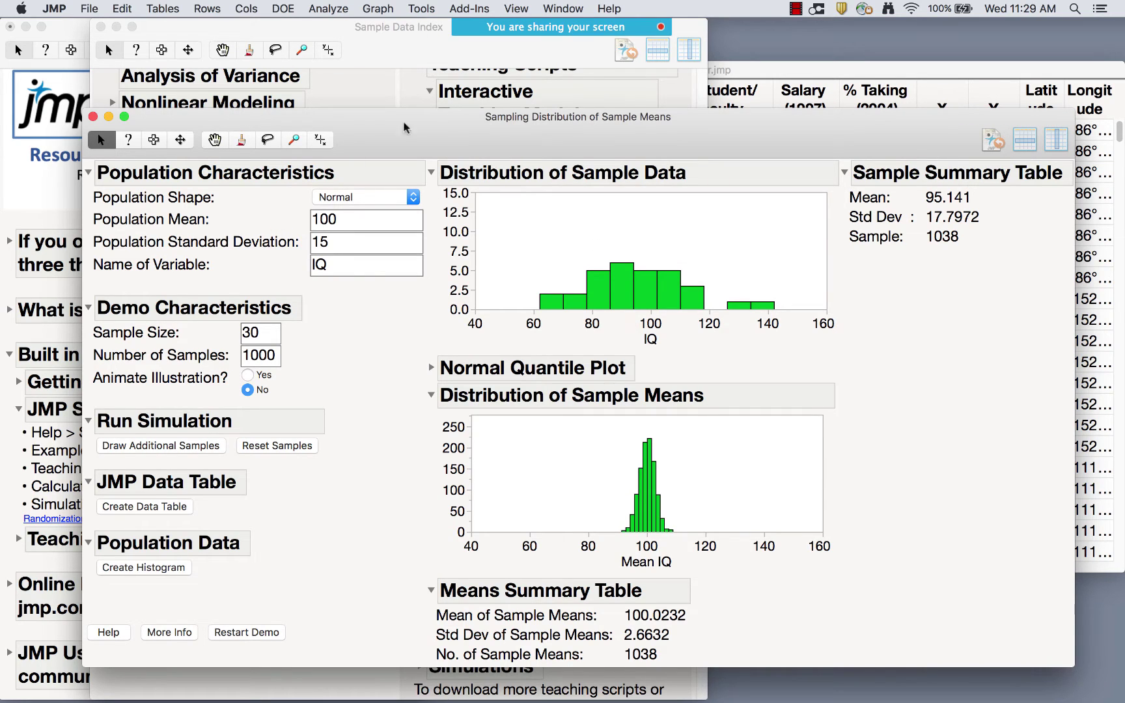
click(94, 117)
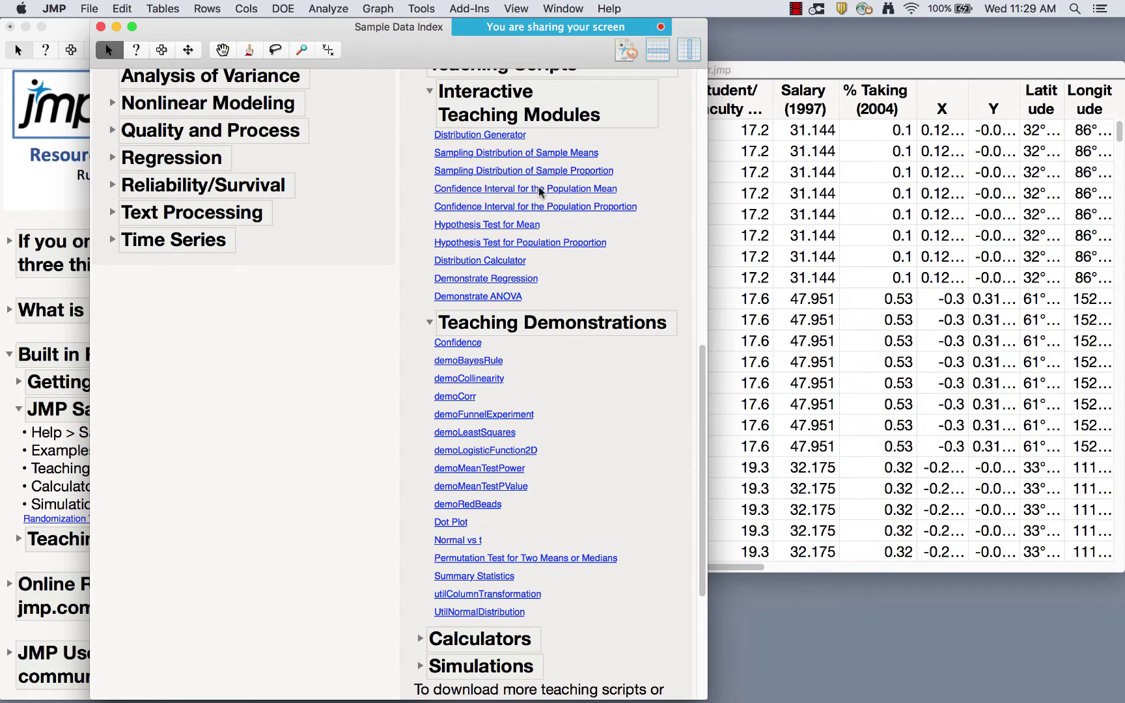
- Open the Confidence Interval for the Population Proportion module and draw one sample, keeping proportion 0.2, category Blue and sample size 50
click(482, 207)
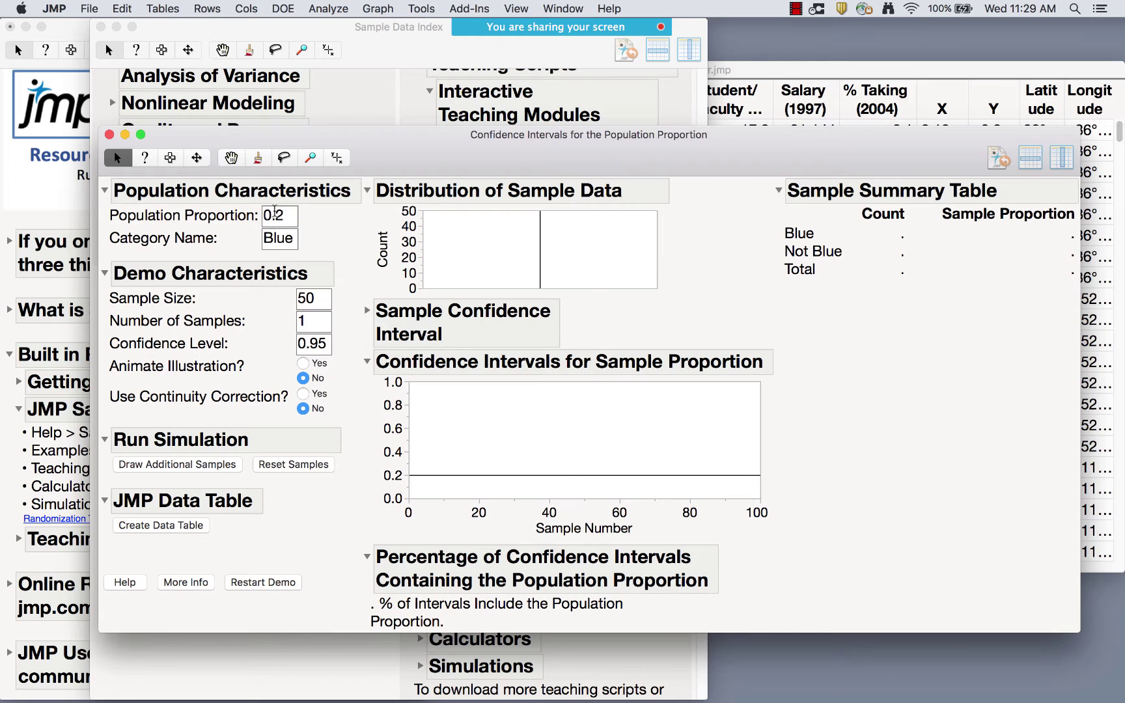
click(279, 214)
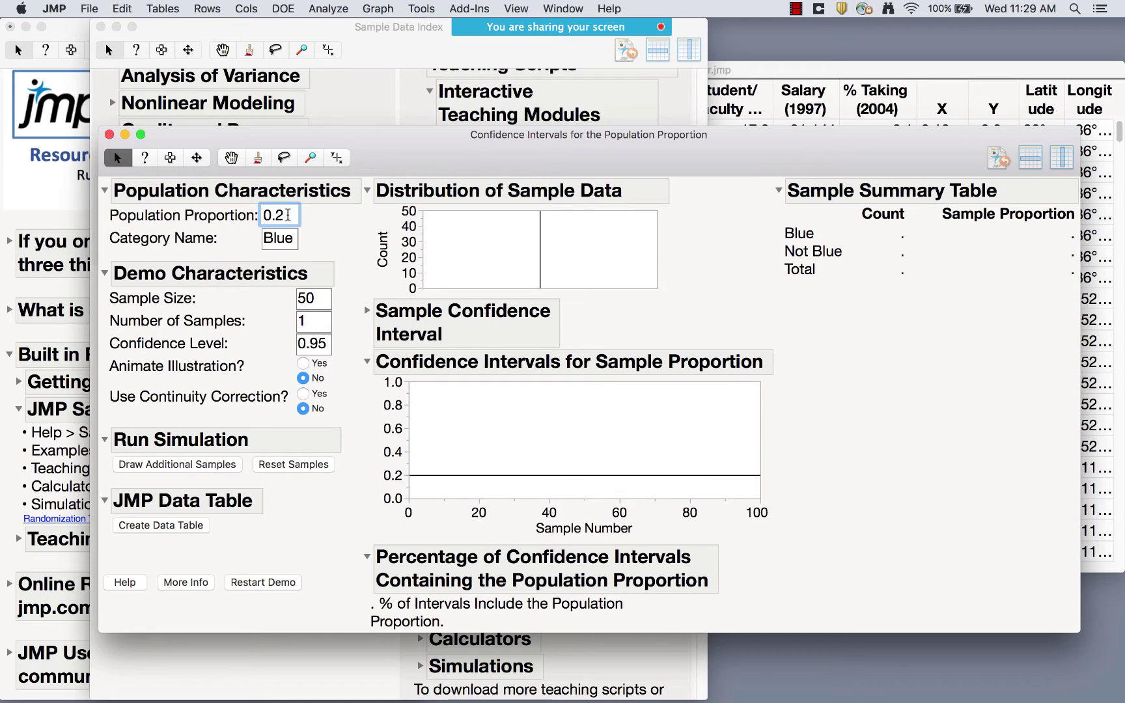
click(284, 237)
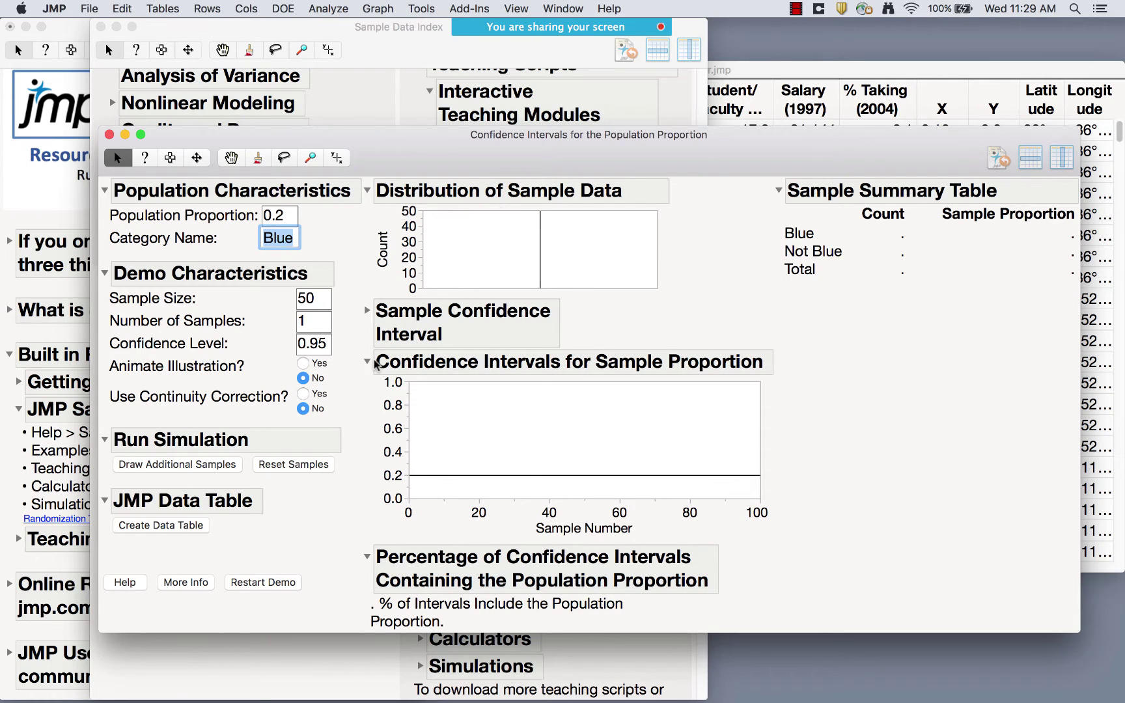
click(316, 299)
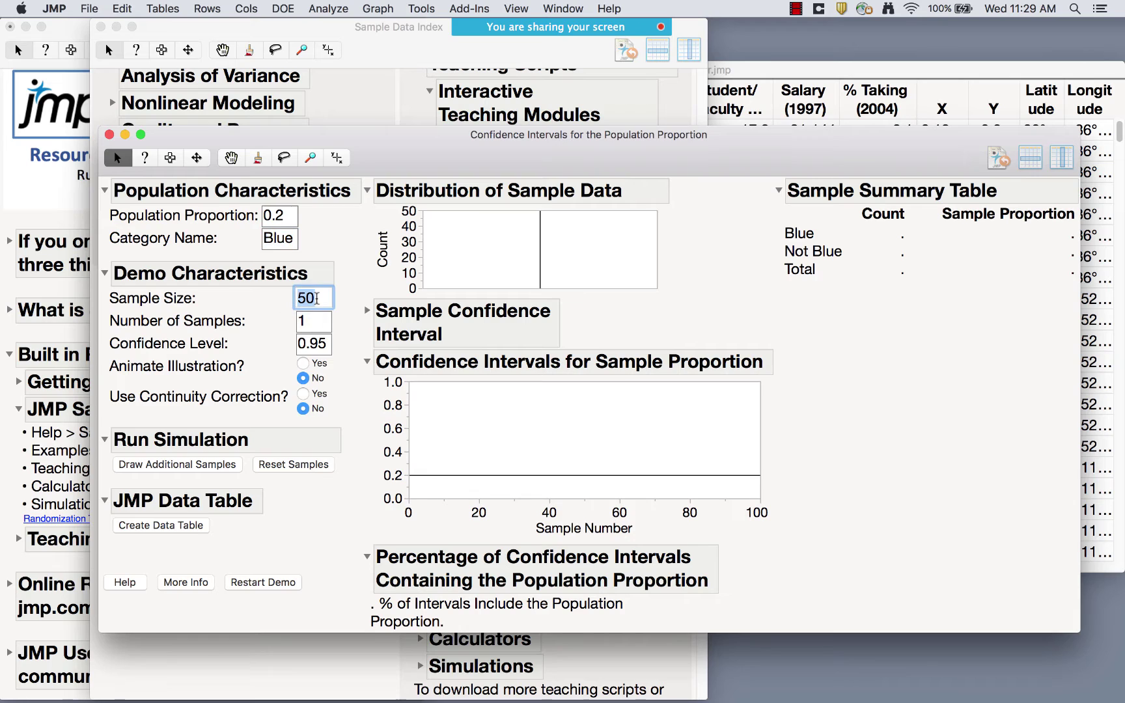
click(315, 322)
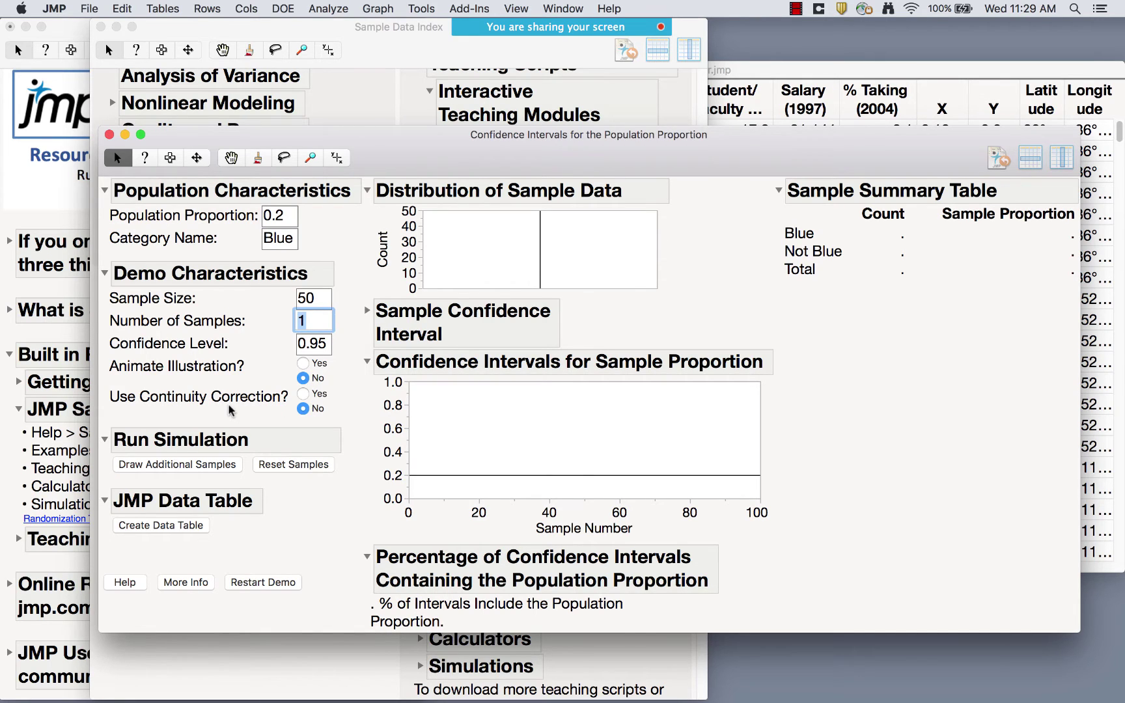
click(210, 465)
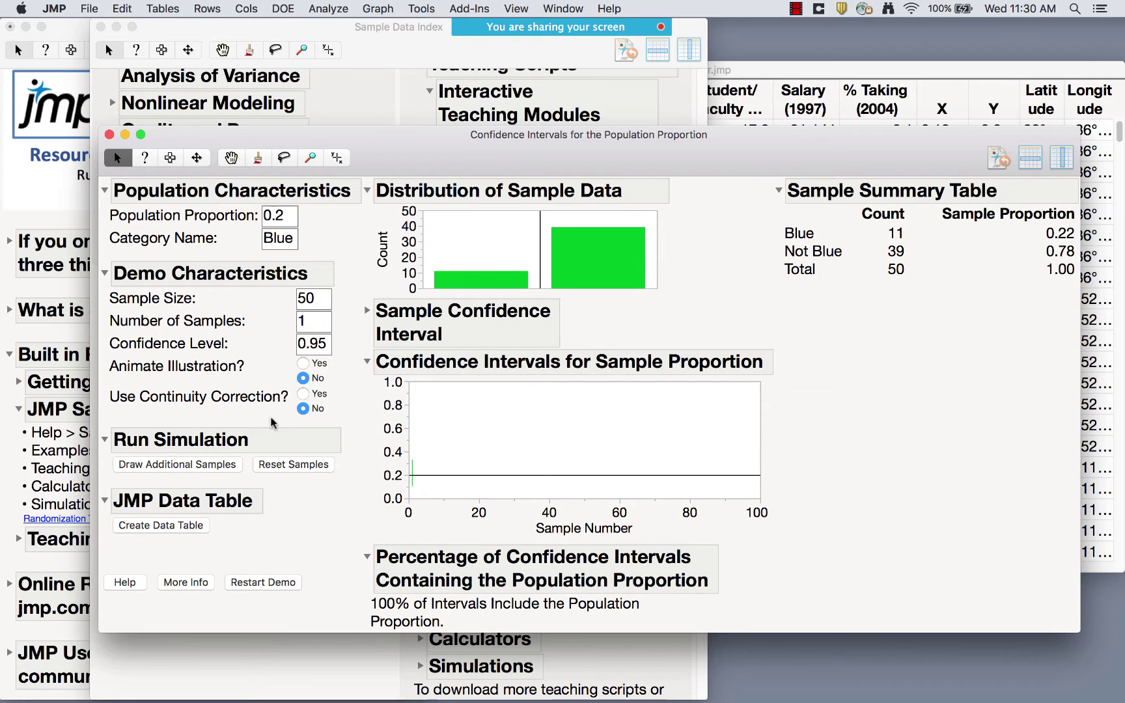
- Set the number of samples to 100, draw them, and close the Confidence Intervals for the Population Proportion module
click(309, 319)
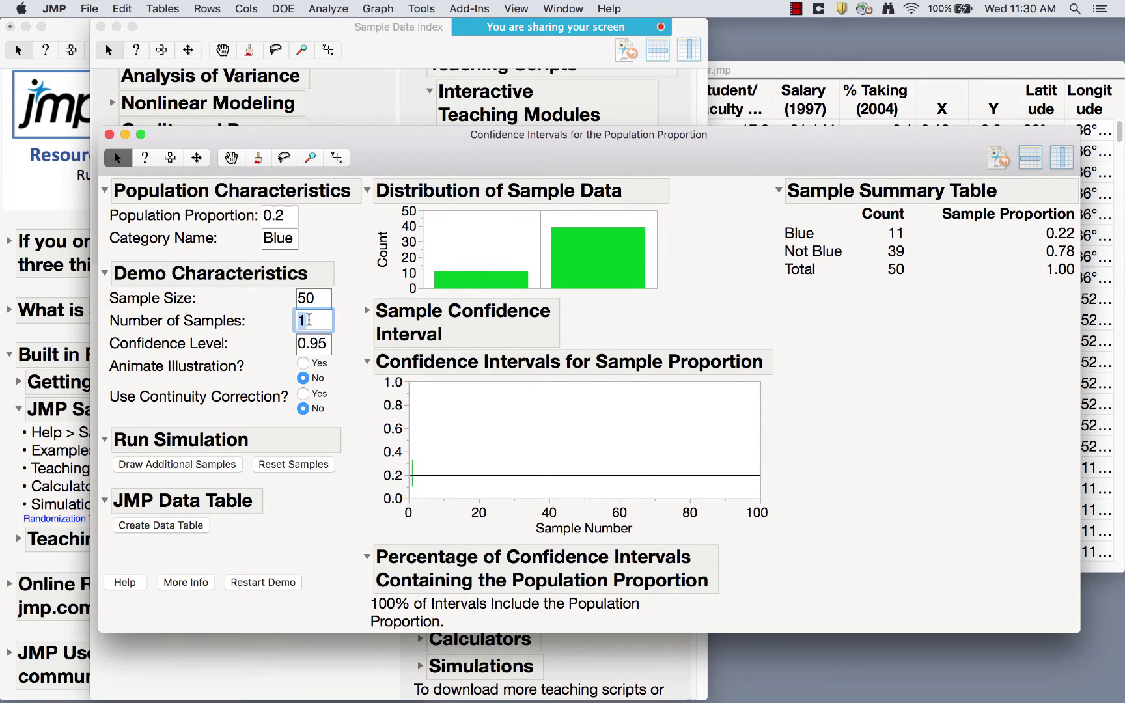
text(100)
click(210, 461)
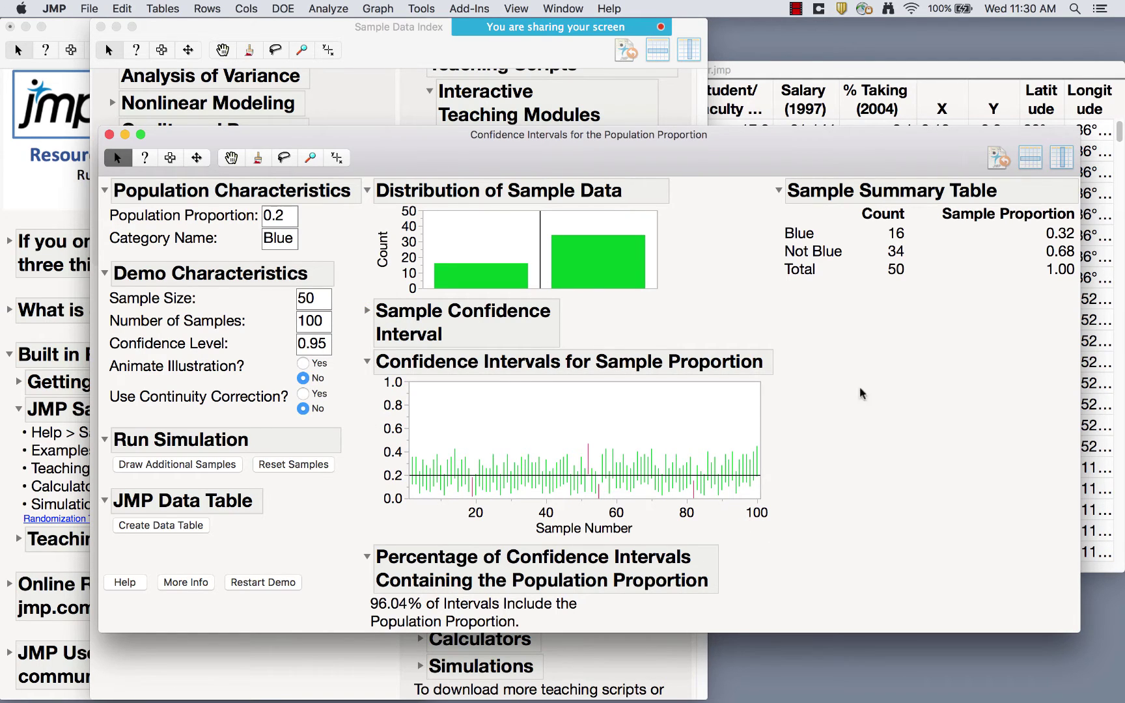
click(109, 135)
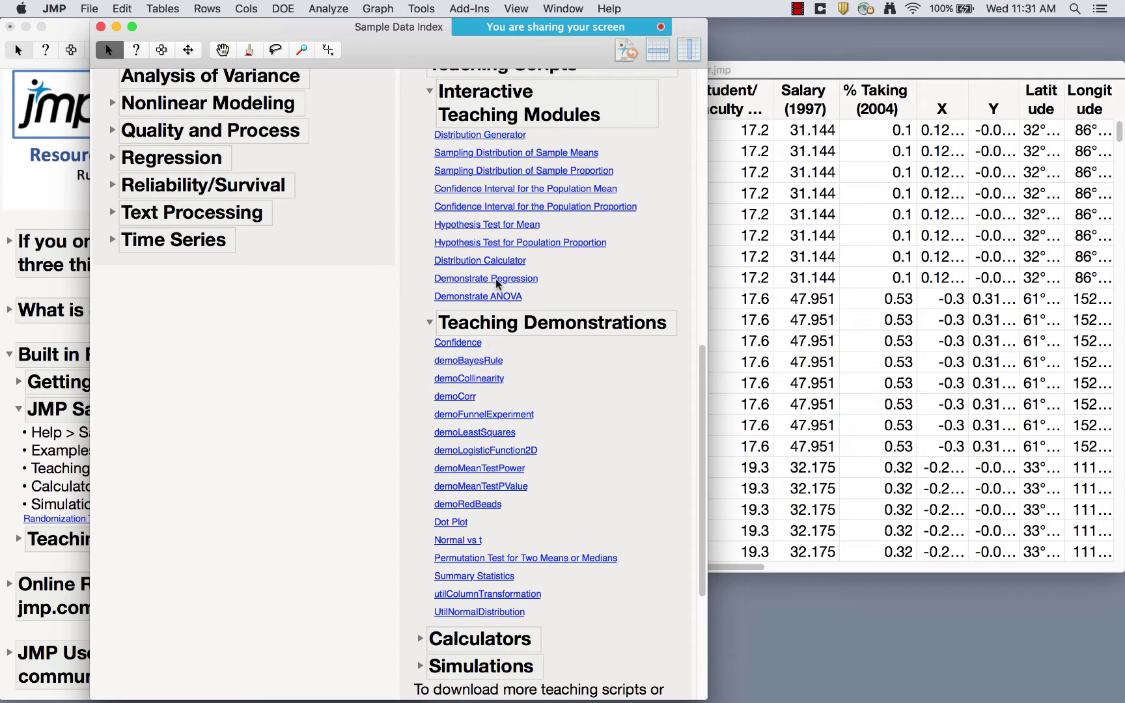
- Open demoLeastSquares and fit the line by eye, moving its handles to about (48, 87) and (84, 112)
click(482, 431)
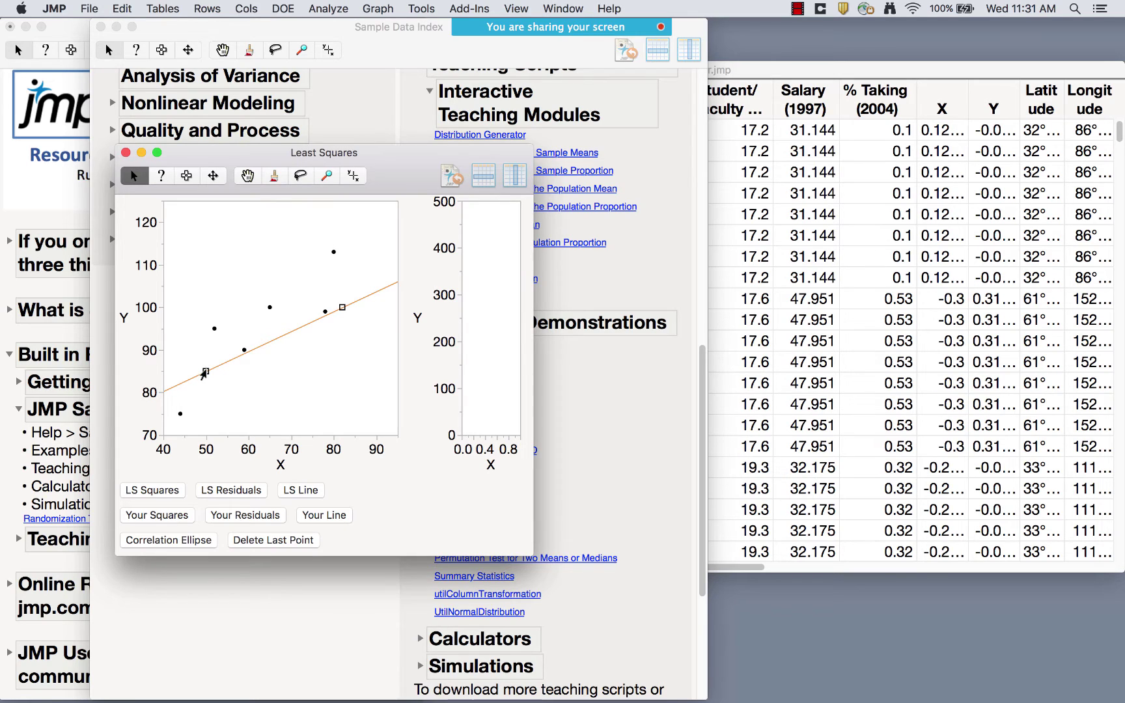
mouse_move(204, 376)
mouse_down()
mouse_move(195, 346)
mouse_move(194, 368)
mouse_up()
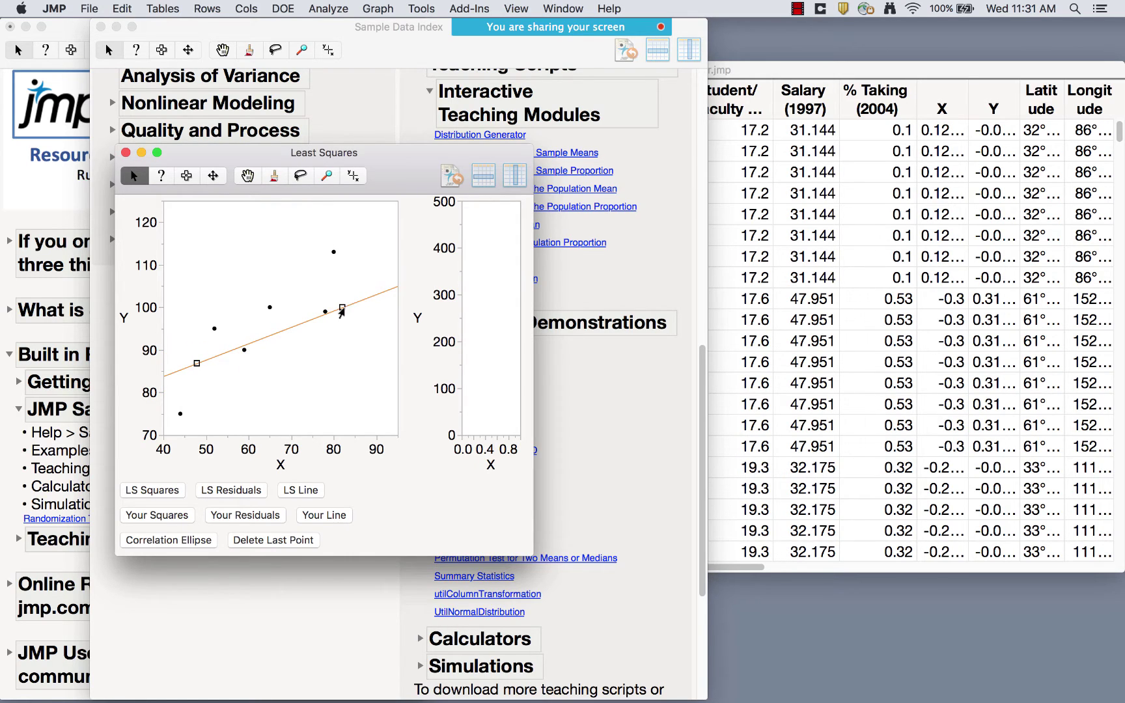
drag(341, 312, 349, 262)
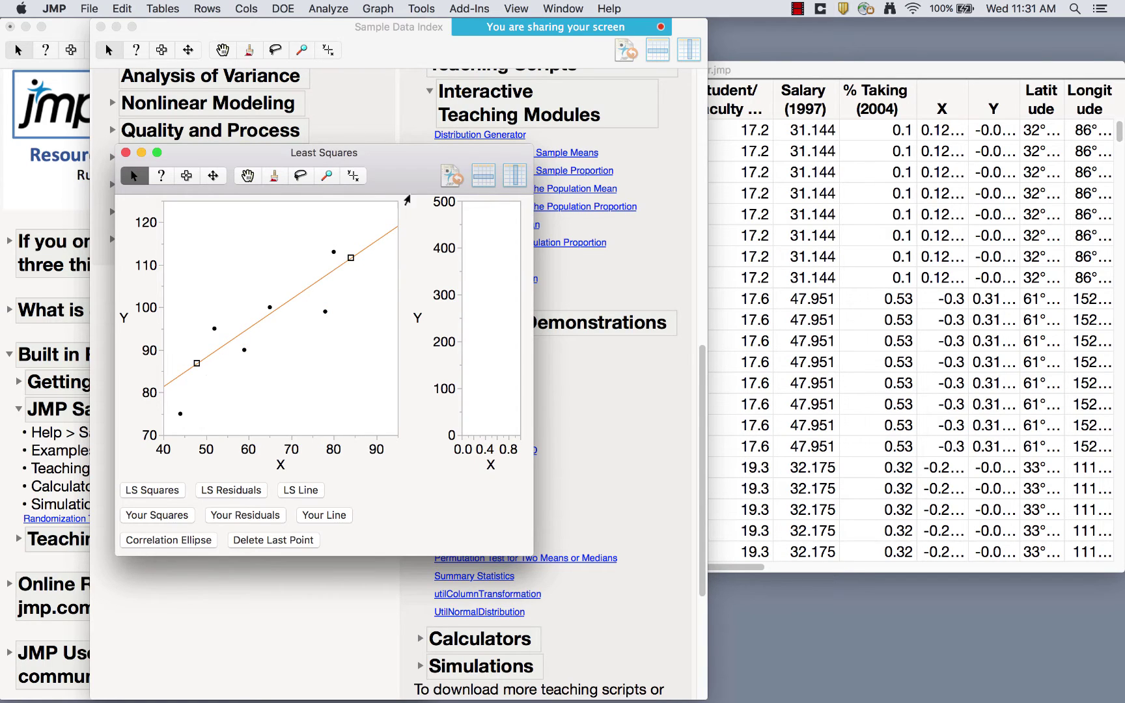
- Compare the residuals and squares of your line with those of the least squares line, and close the Least Squares demonstration
click(262, 517)
click(160, 518)
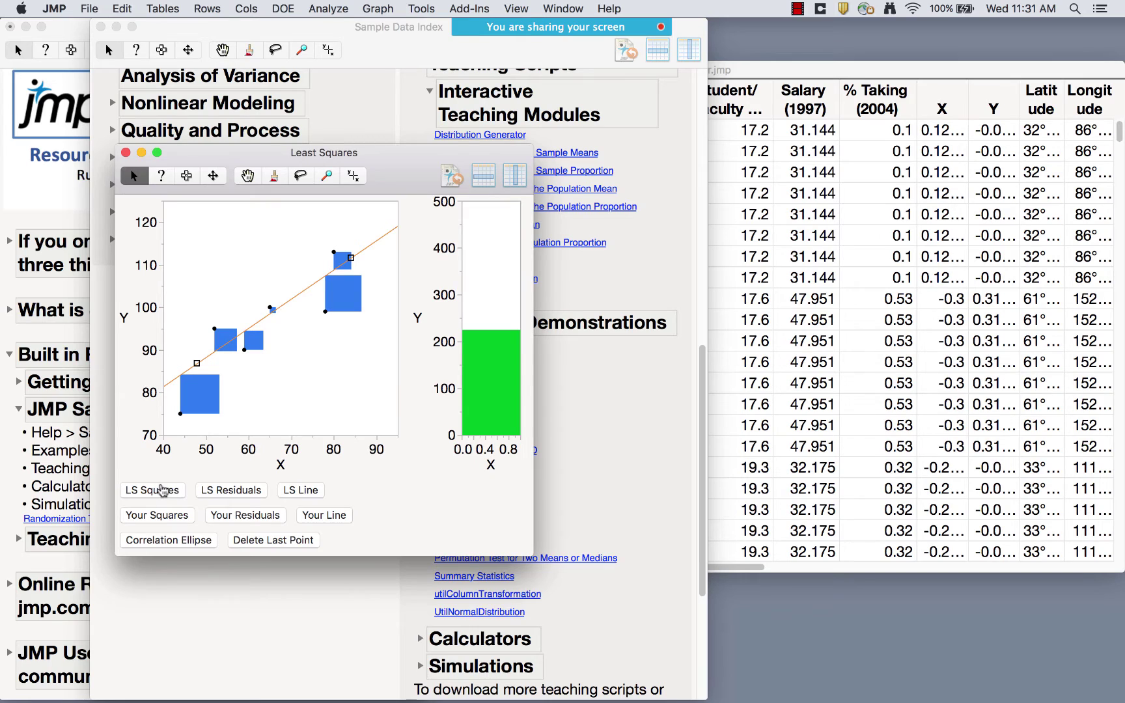
click(304, 496)
click(167, 518)
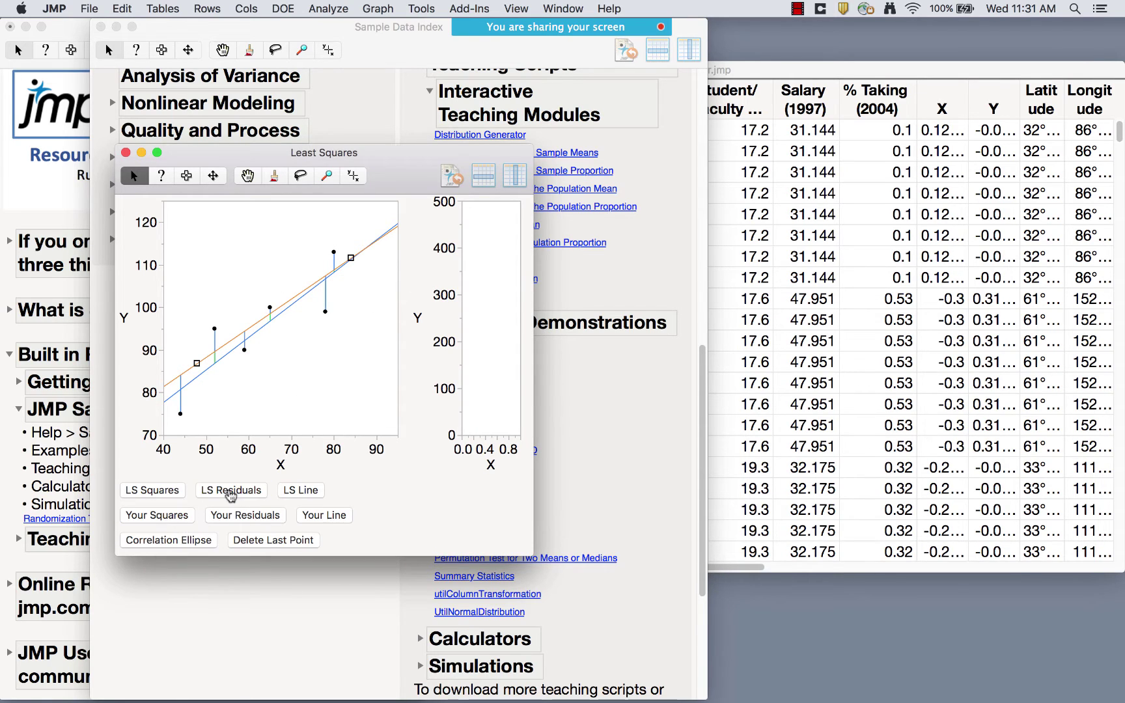
click(151, 495)
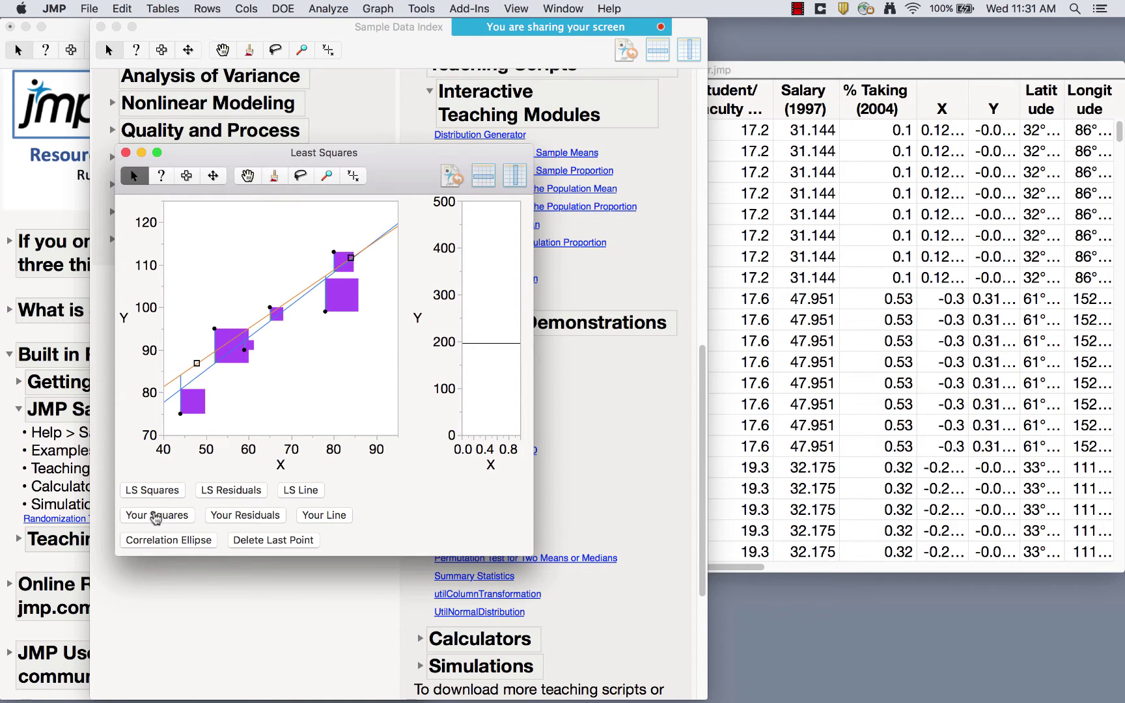
click(156, 518)
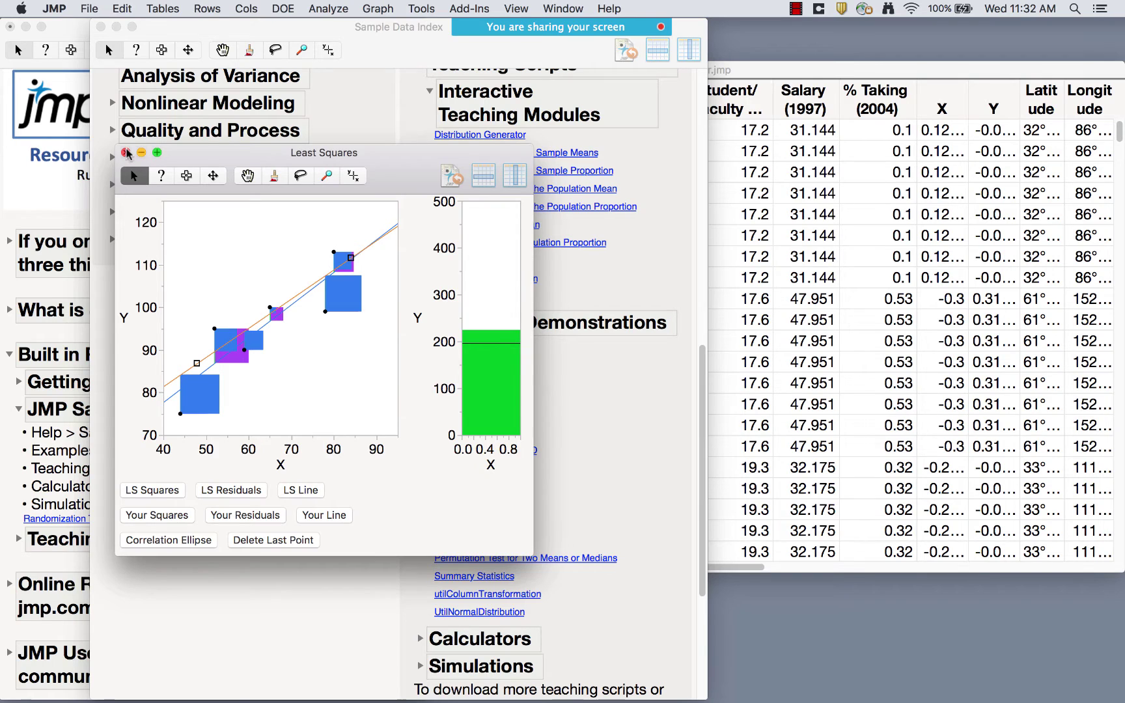
click(126, 154)
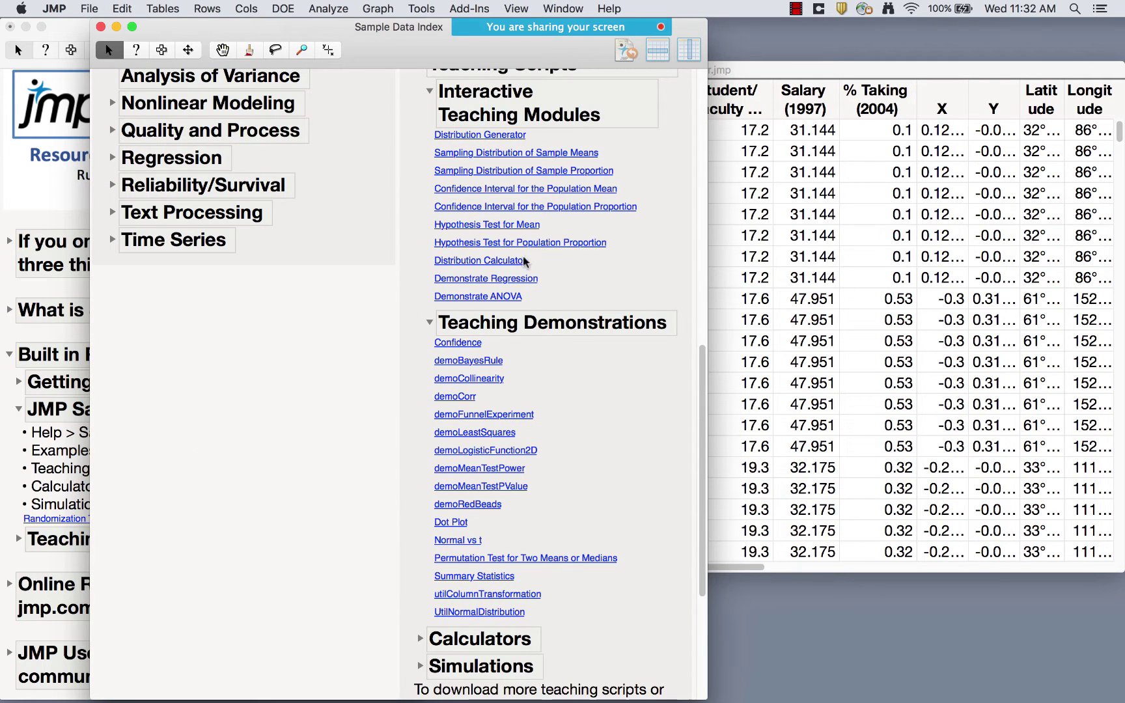
- Open the Demonstrate Regression module and set the slope to 0.30 and the sample size to 30
click(491, 280)
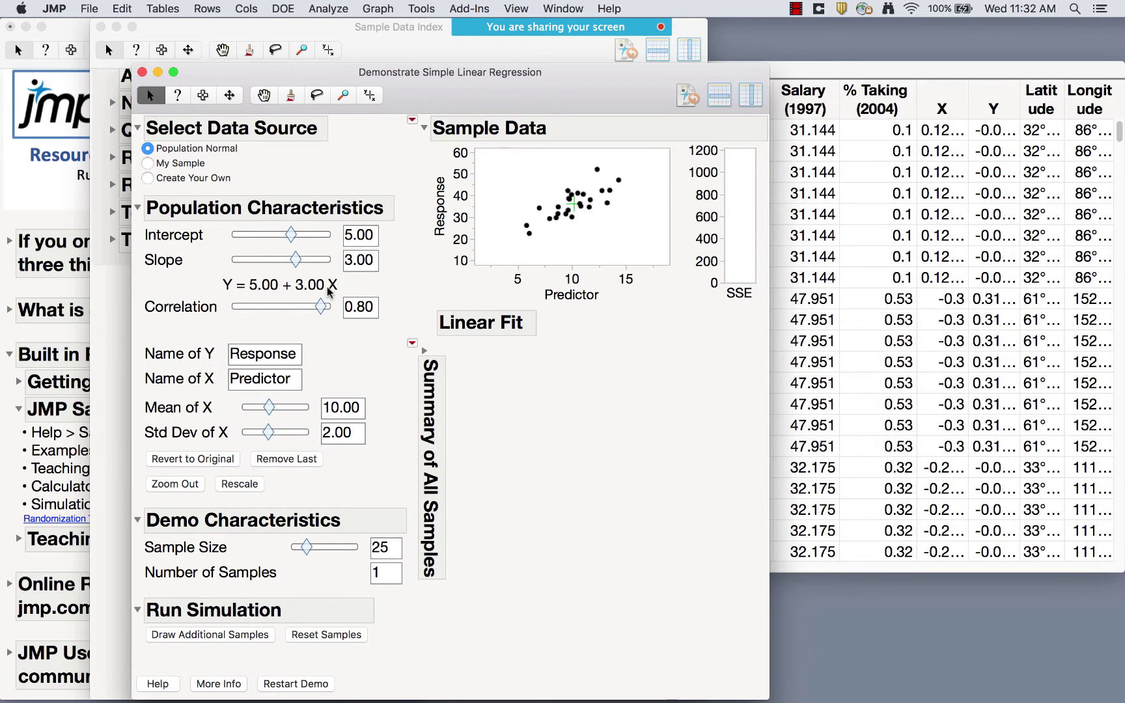
click(367, 237)
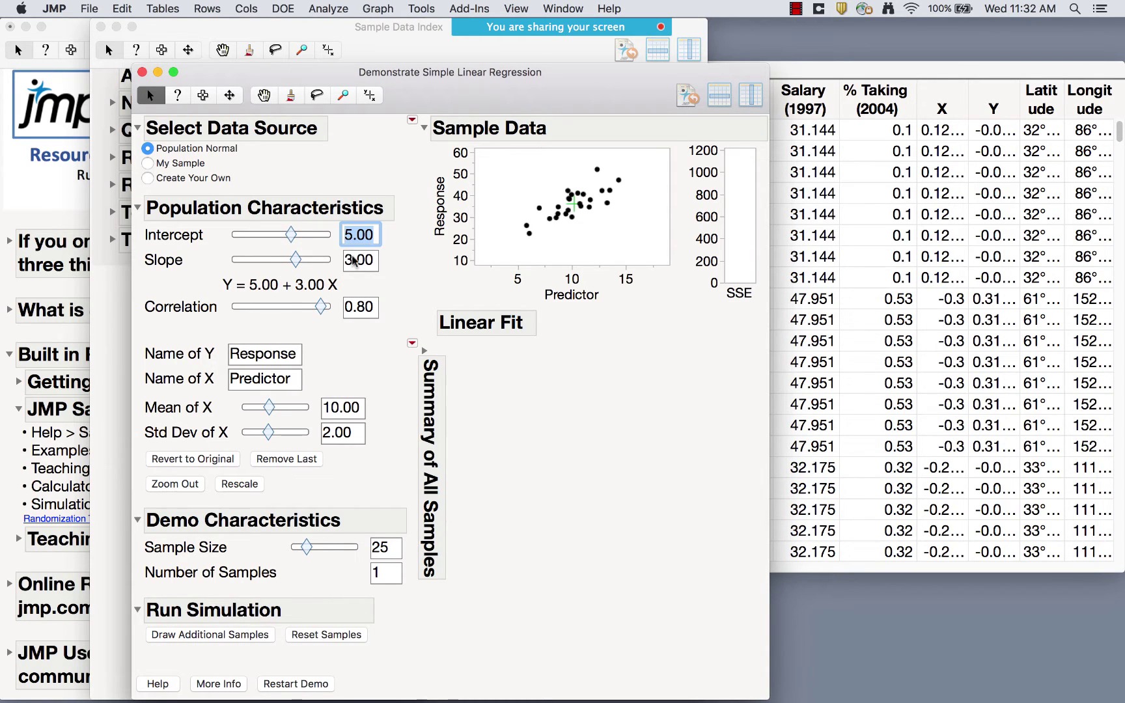
click(356, 262)
mouse_move(297, 260)
mouse_down()
mouse_move(273, 260)
mouse_move(284, 259)
mouse_up()
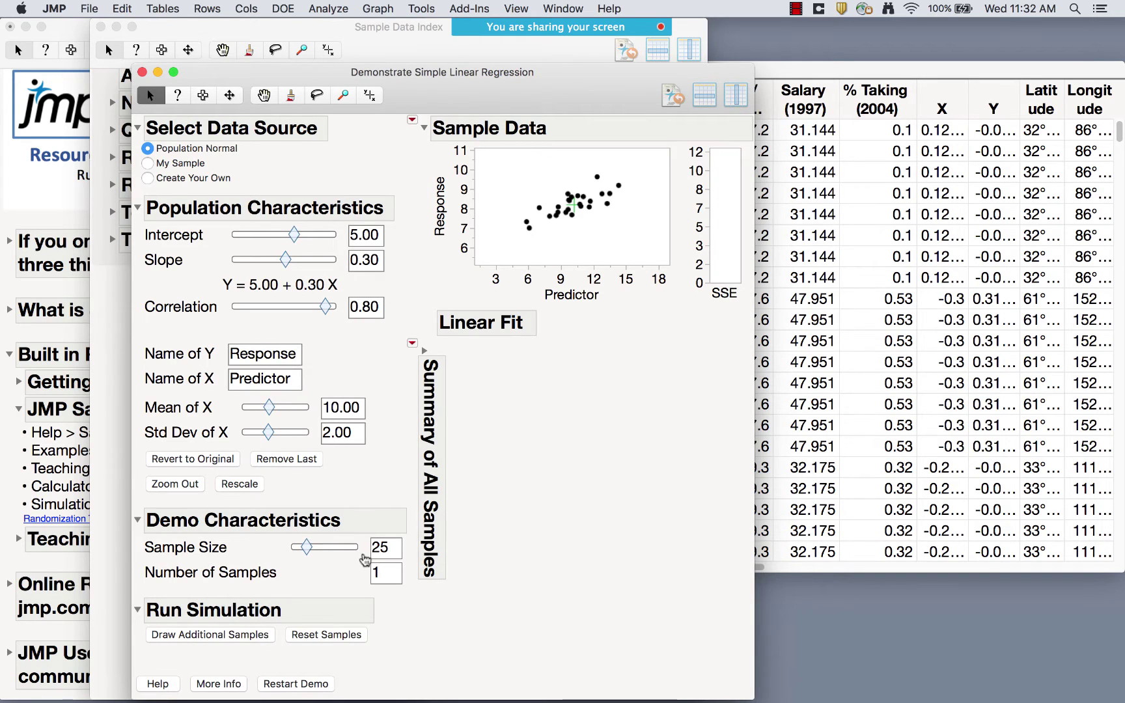
drag(306, 550, 311, 553)
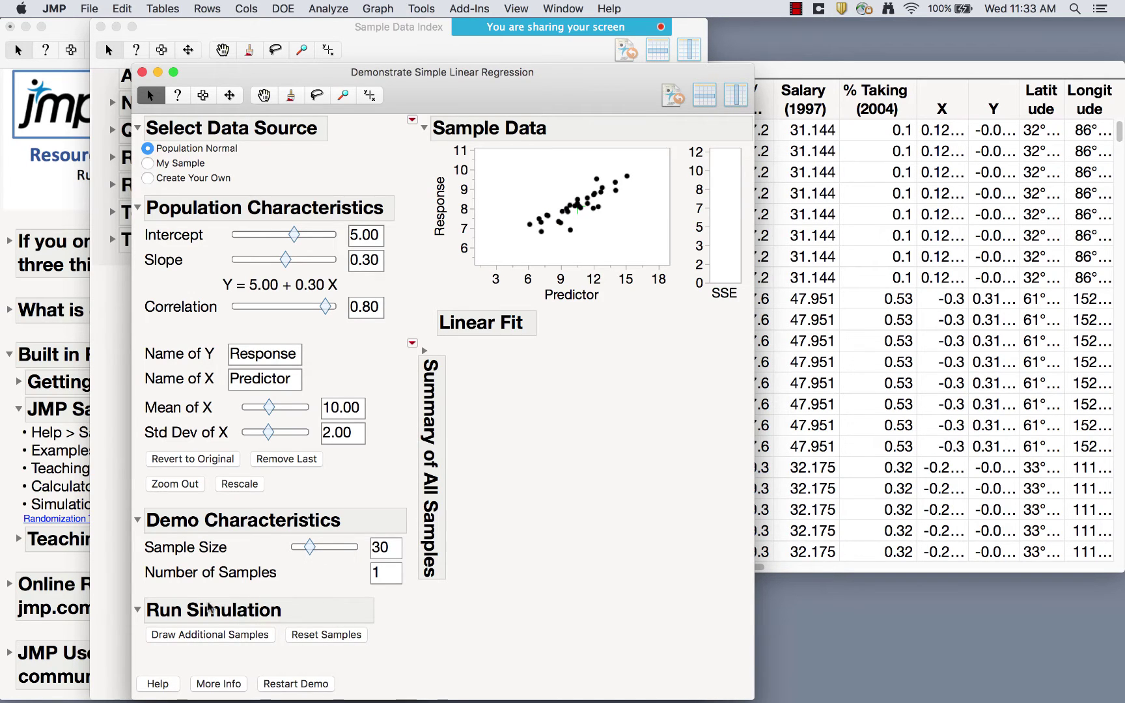
- Expand the Summary of All Samples and draw samples one at a time until it covers 49 samples
click(207, 641)
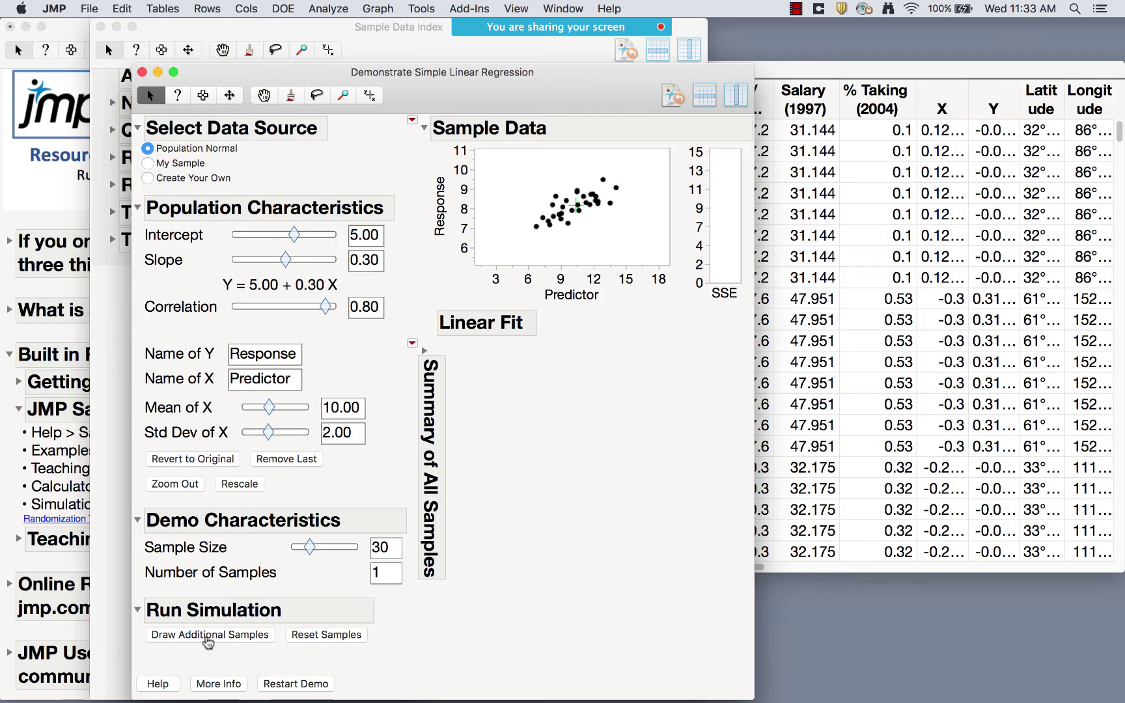
click(424, 351)
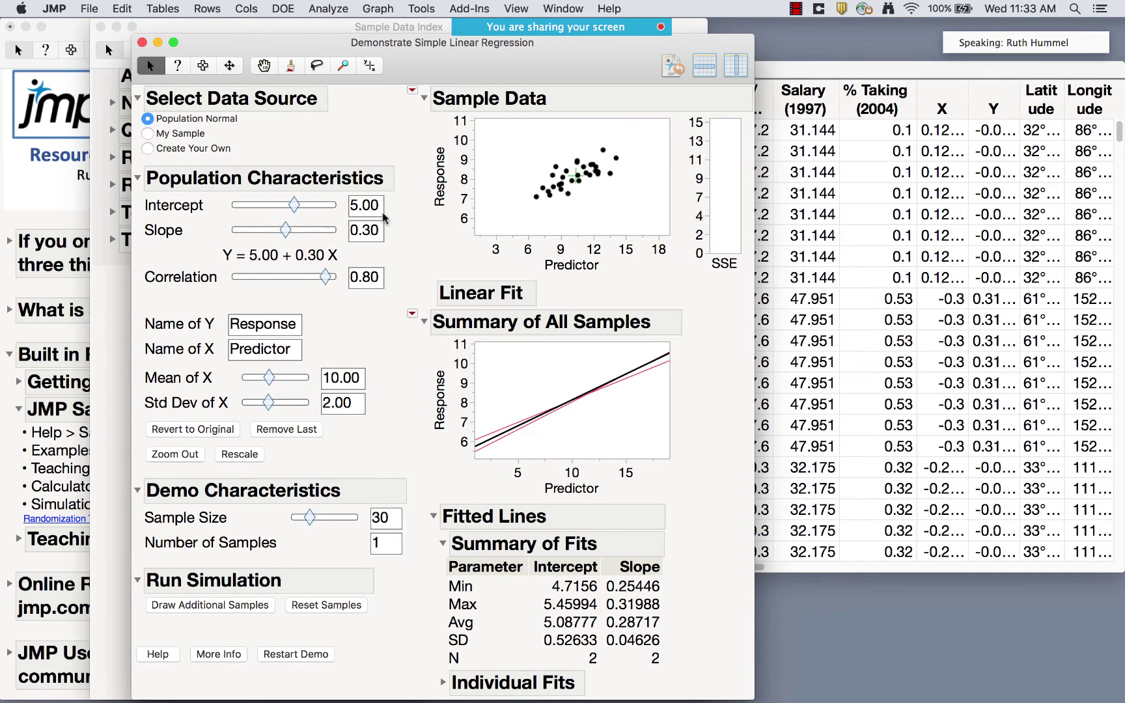
click(214, 605)
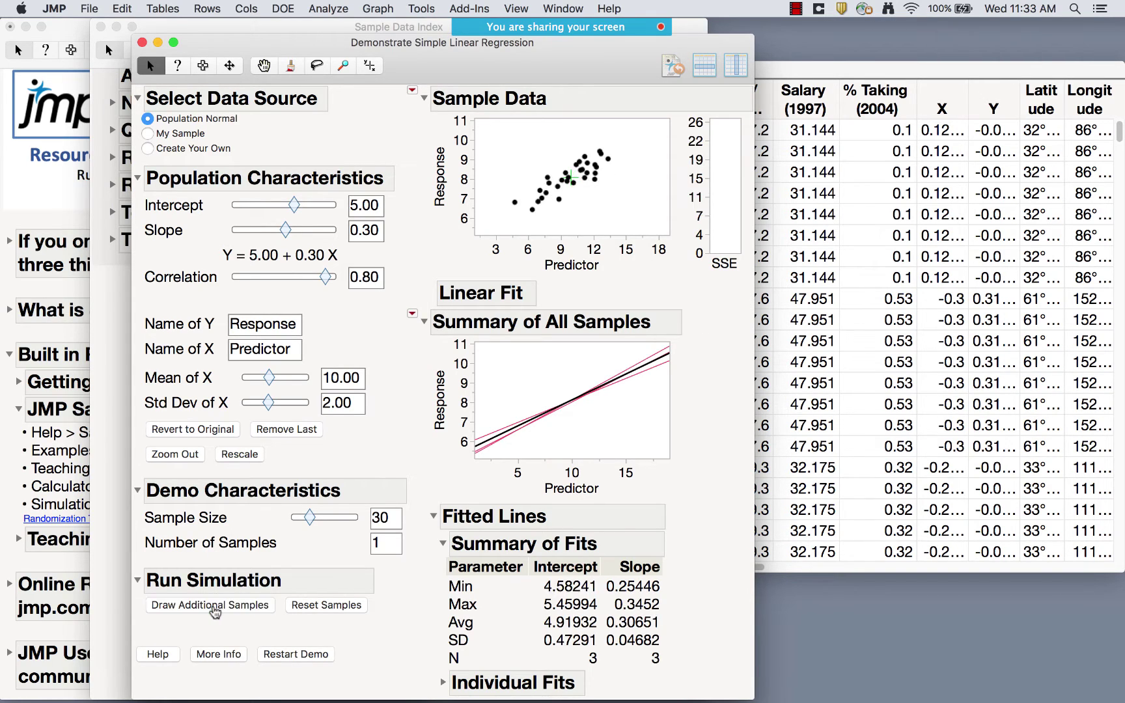
click(214, 607)
click(214, 608)
click(215, 609)
click(215, 609)
click(215, 608)
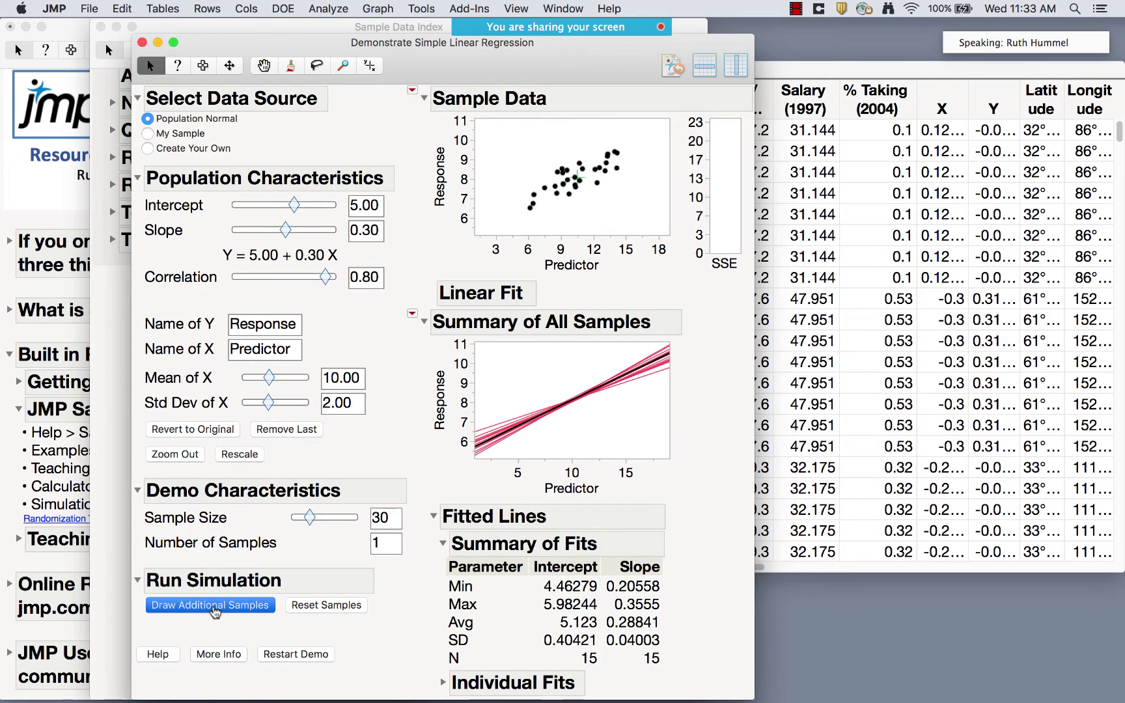
click(215, 609)
click(215, 608)
click(215, 609)
click(215, 609)
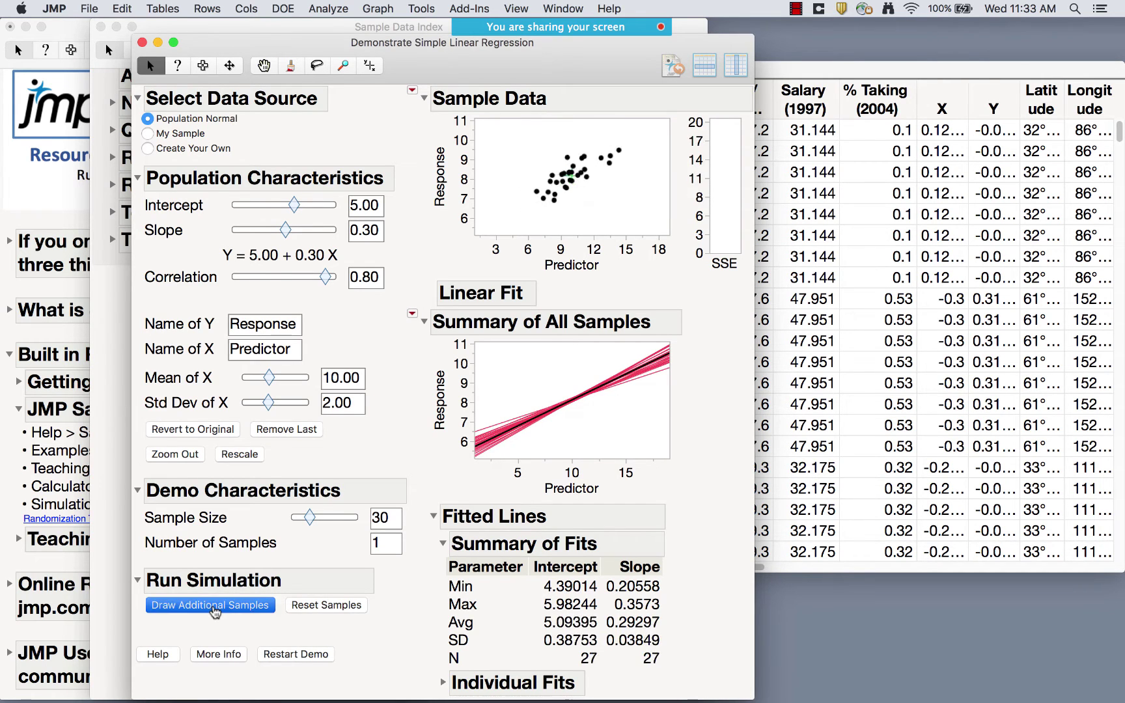
click(215, 609)
click(215, 608)
click(215, 609)
click(215, 609)
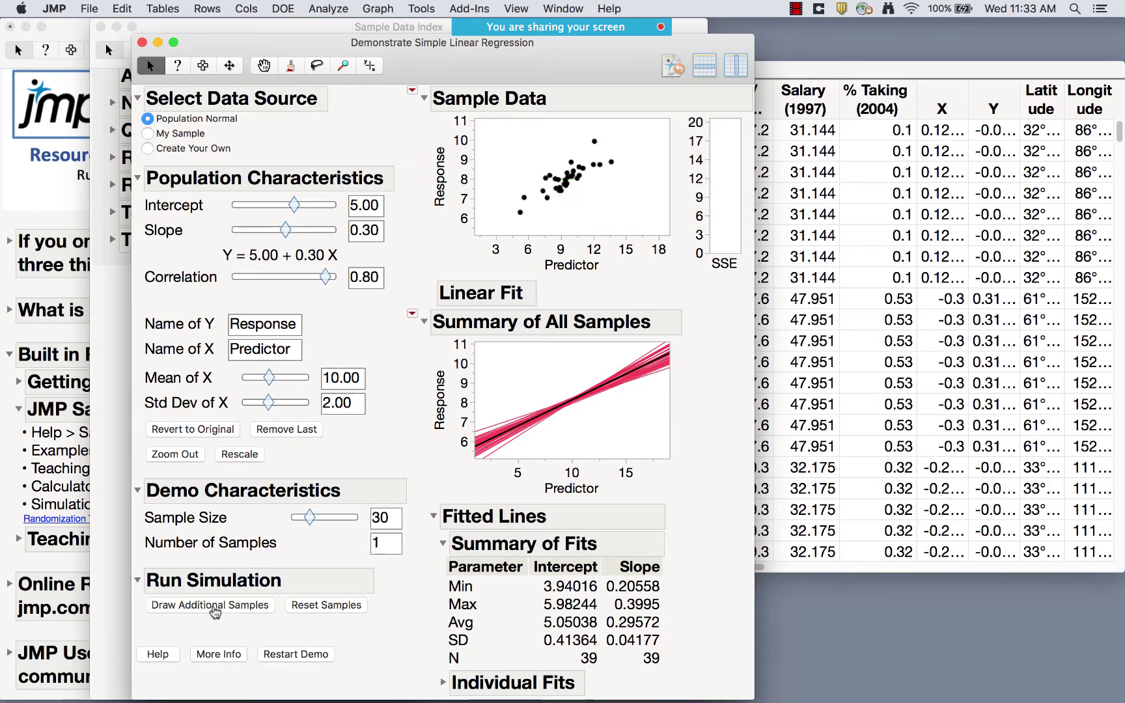
click(215, 608)
click(214, 609)
click(215, 609)
click(215, 609)
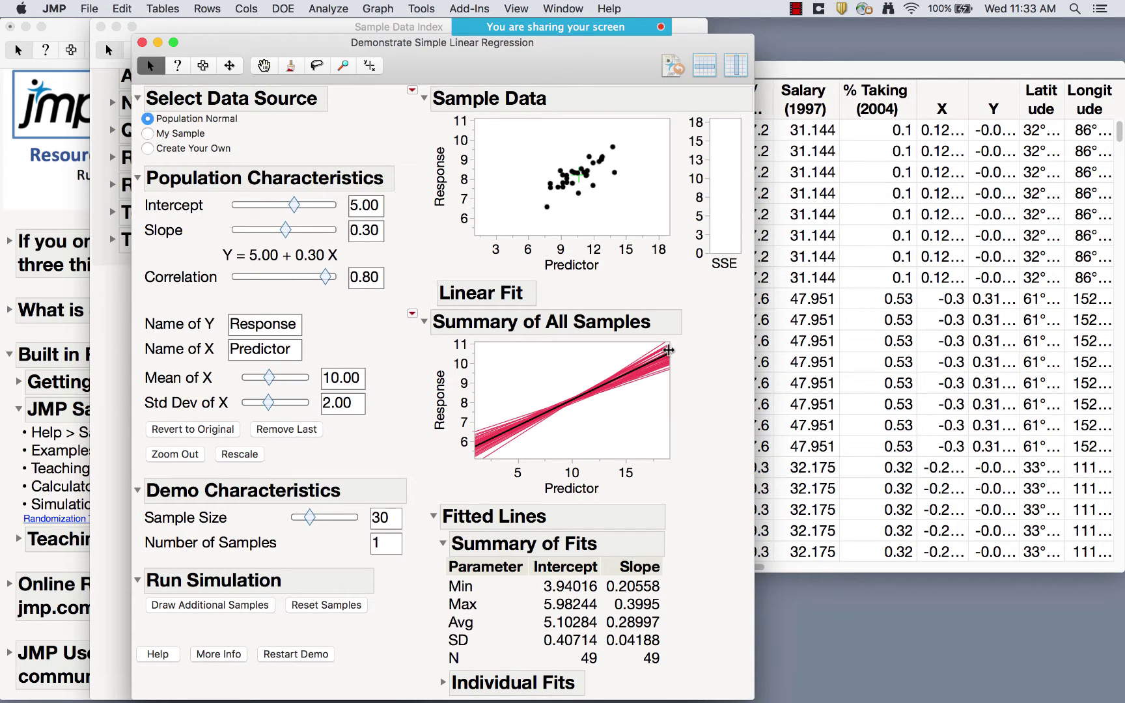
- Show the display options available for the Summary of All Samples
click(412, 314)
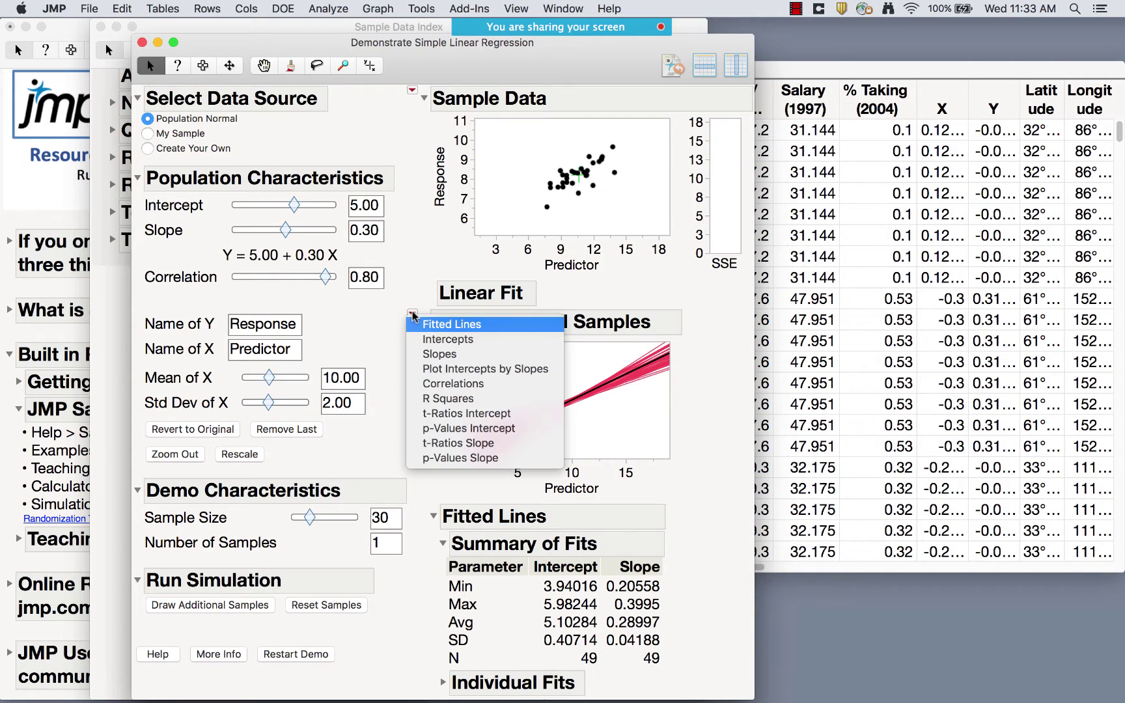
- Show the distribution of intercepts and then of slopes in the summary of all samples
click(445, 340)
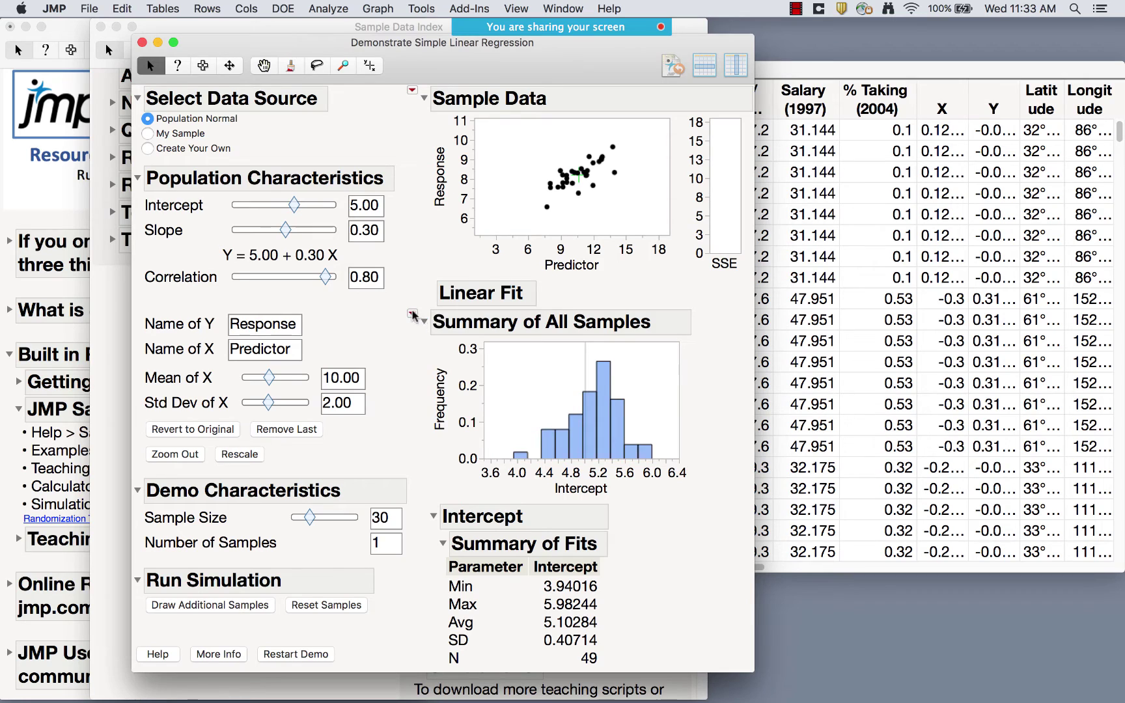
click(412, 314)
click(428, 357)
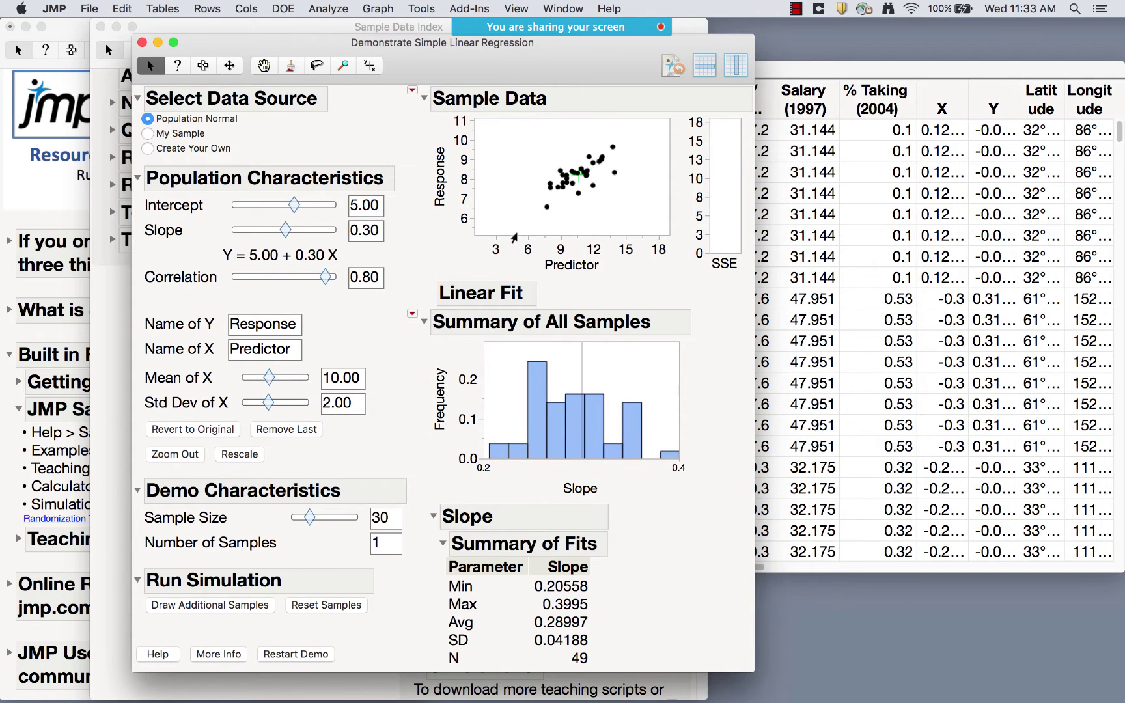
- Add seven scattered points around the existing cloud in the Sample Data plot
click(512, 187)
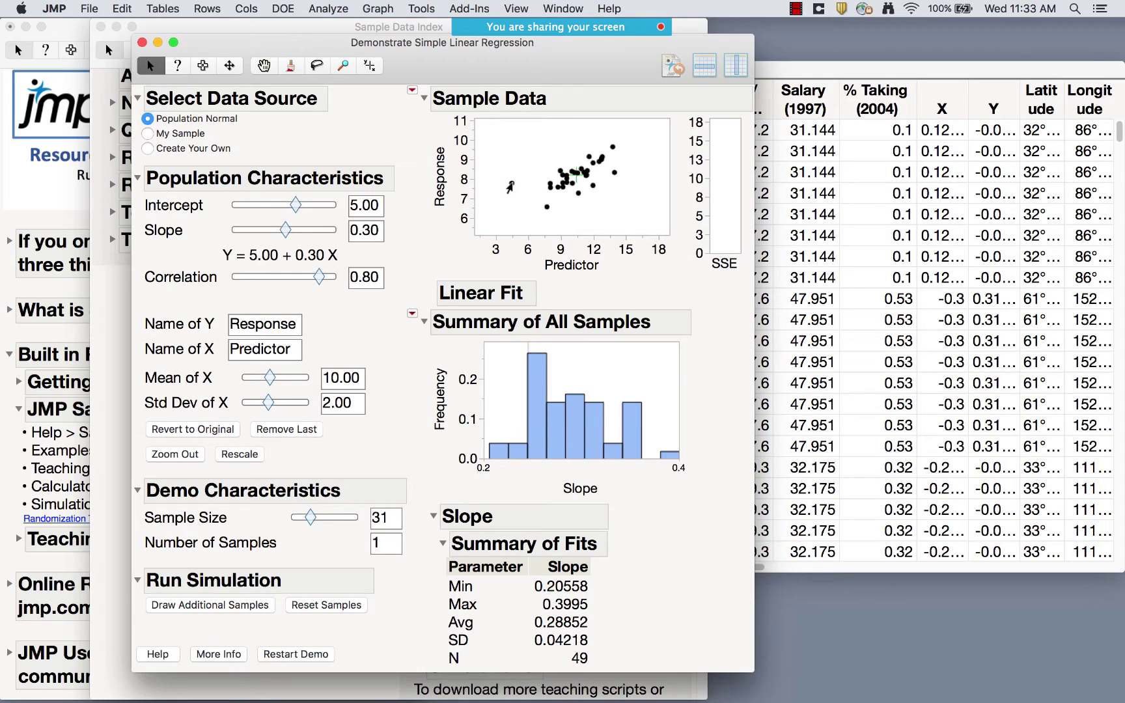
click(531, 148)
click(582, 145)
click(633, 177)
click(614, 207)
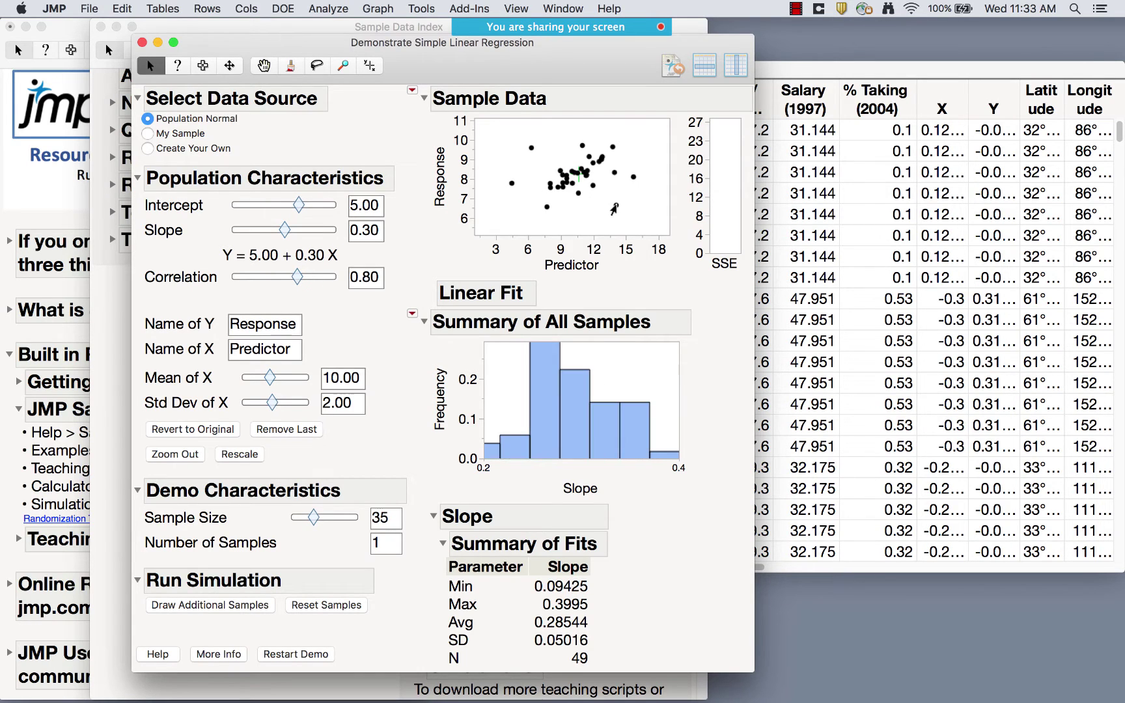
click(576, 211)
click(557, 147)
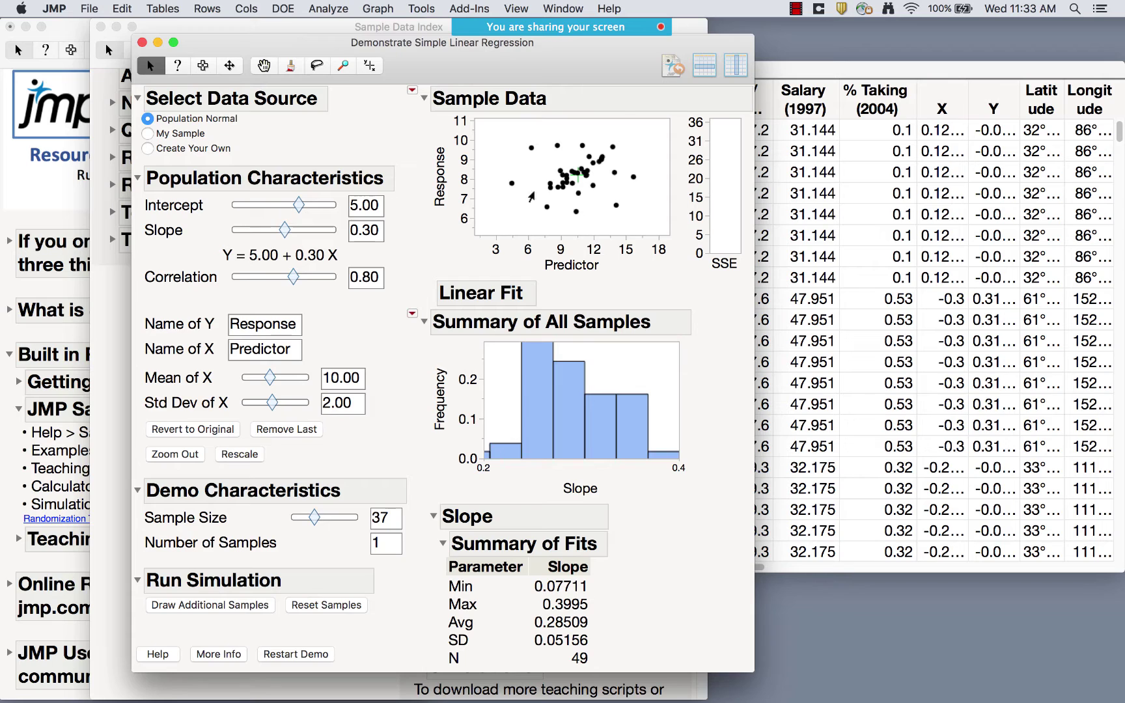
- Save the regression sample to a data table and move its window so the Sample Data plot stays in view
click(413, 91)
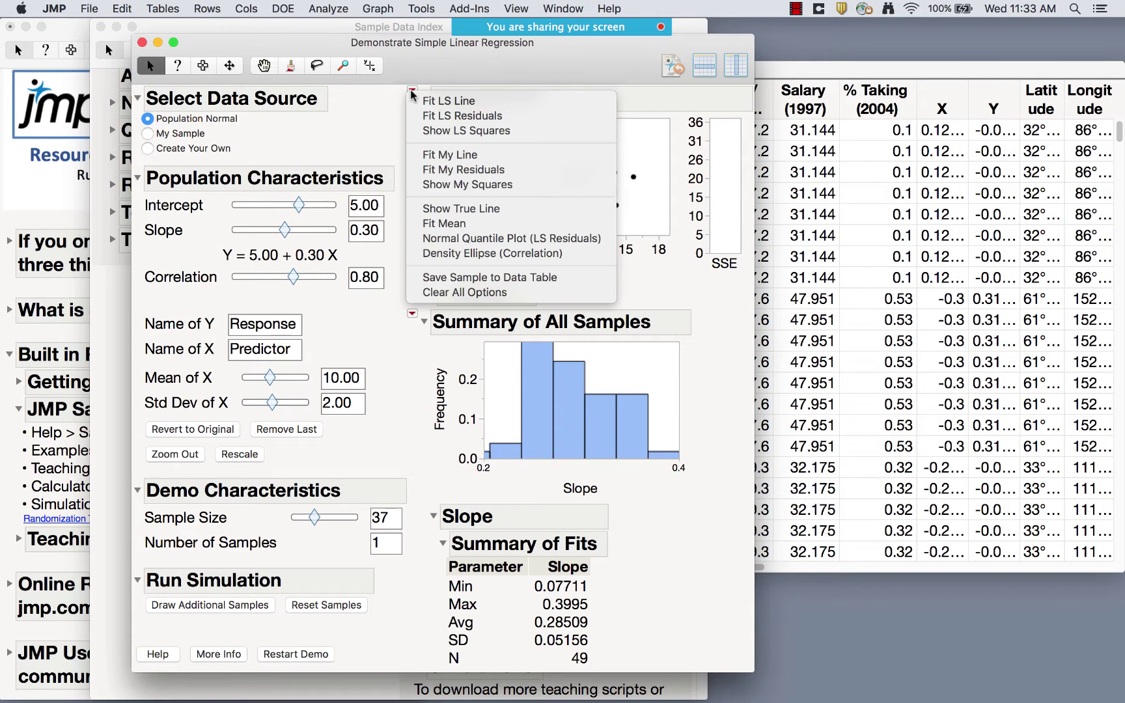
click(465, 279)
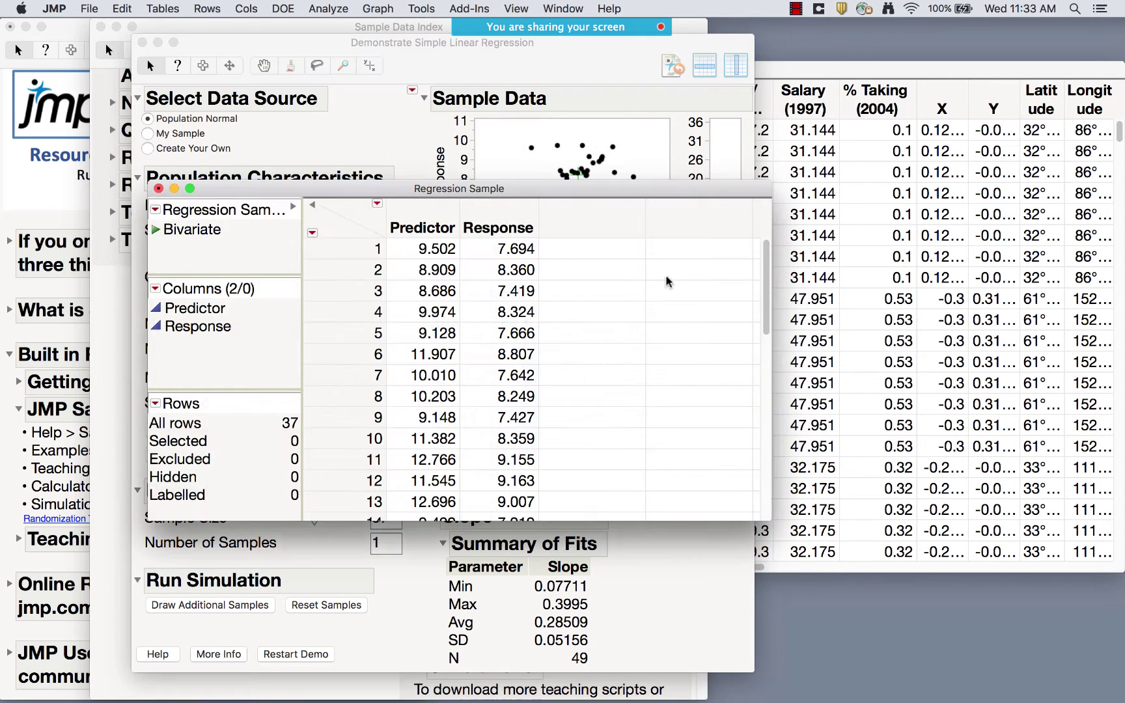
drag(571, 194, 642, 236)
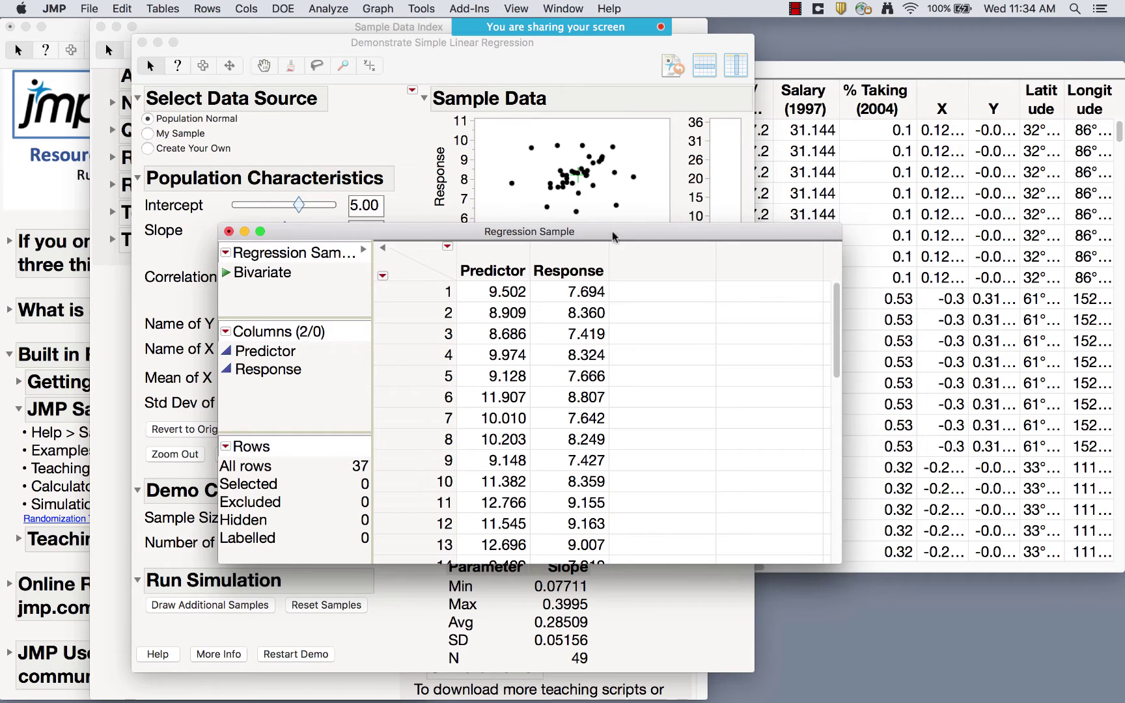
- Close the Demonstrate Simple Linear Regression window and the Regression Sample data table
click(413, 92)
click(413, 93)
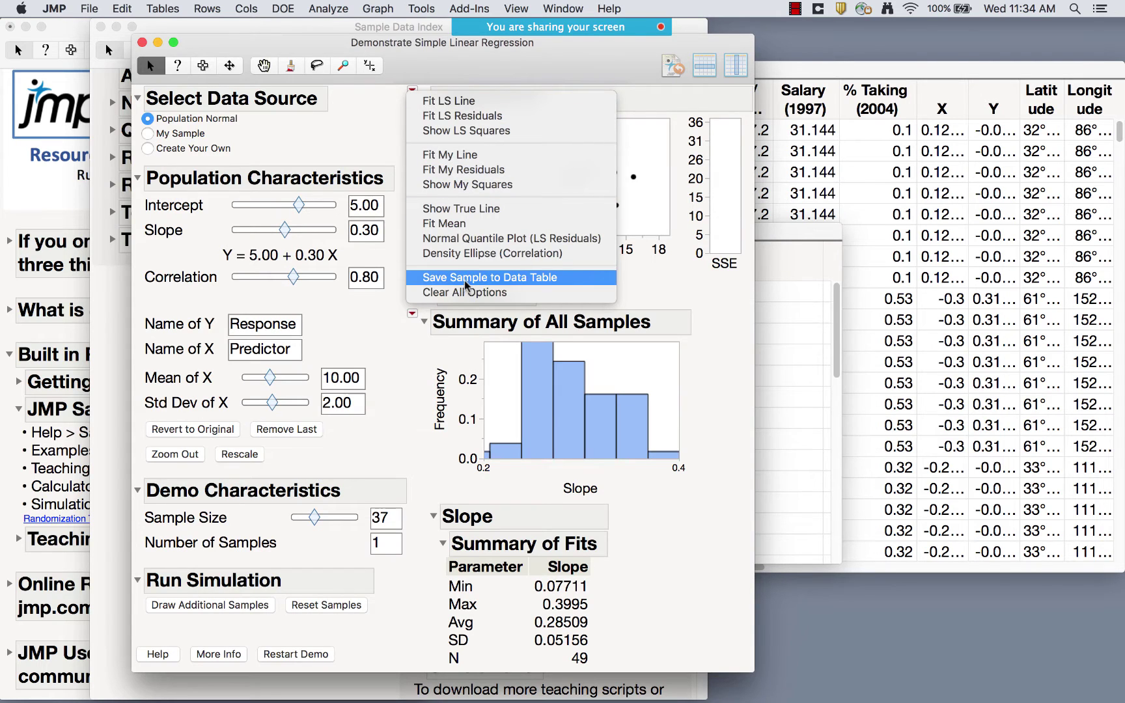
click(143, 43)
click(142, 43)
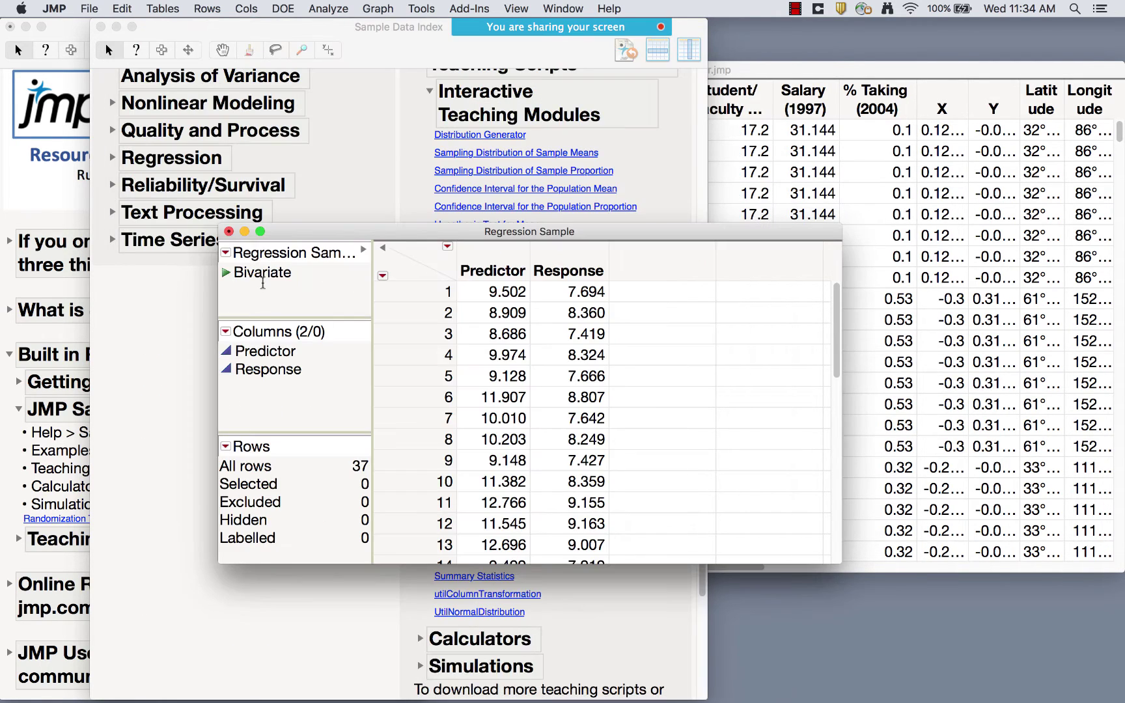
click(229, 232)
click(496, 319)
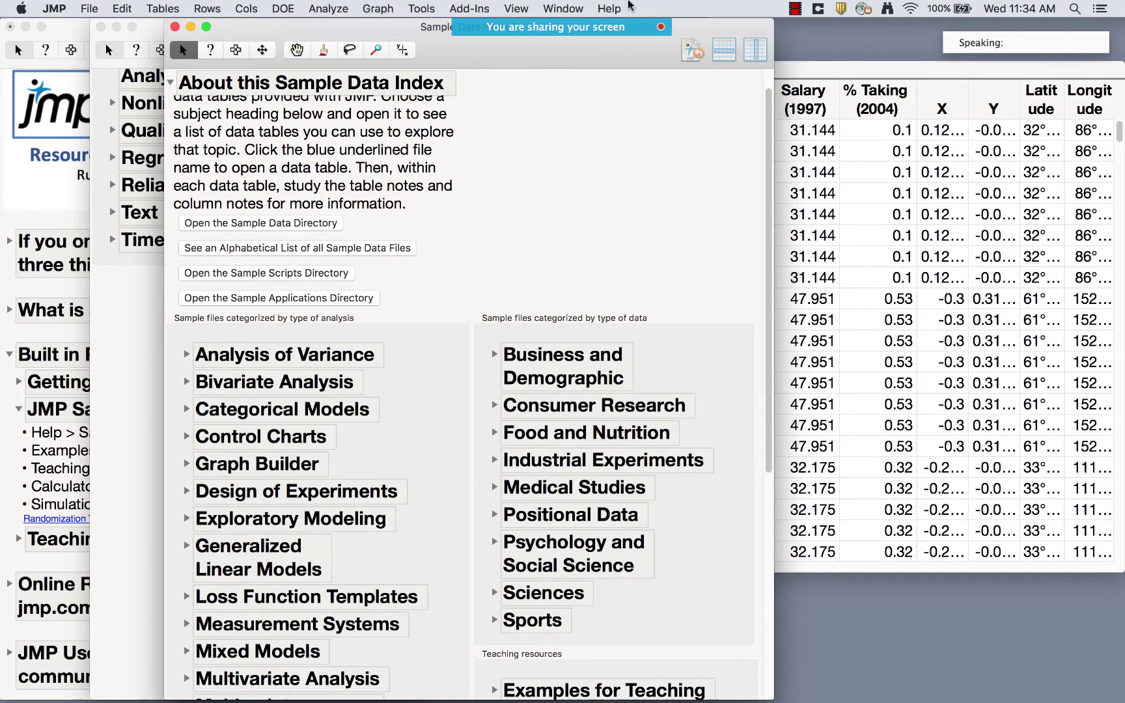
- Expand Teaching Scripts and its Interactive Teaching Modules list in the Sample Data Index
click(617, 8)
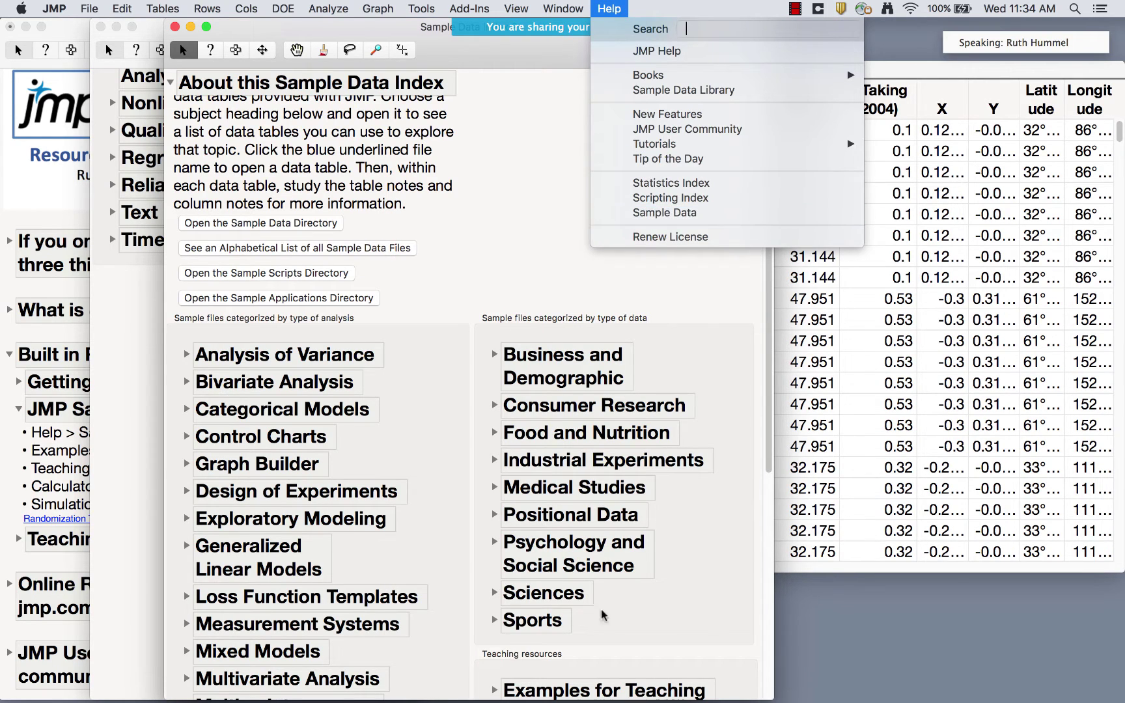
click(528, 184)
scroll(555, 239, down, 5)
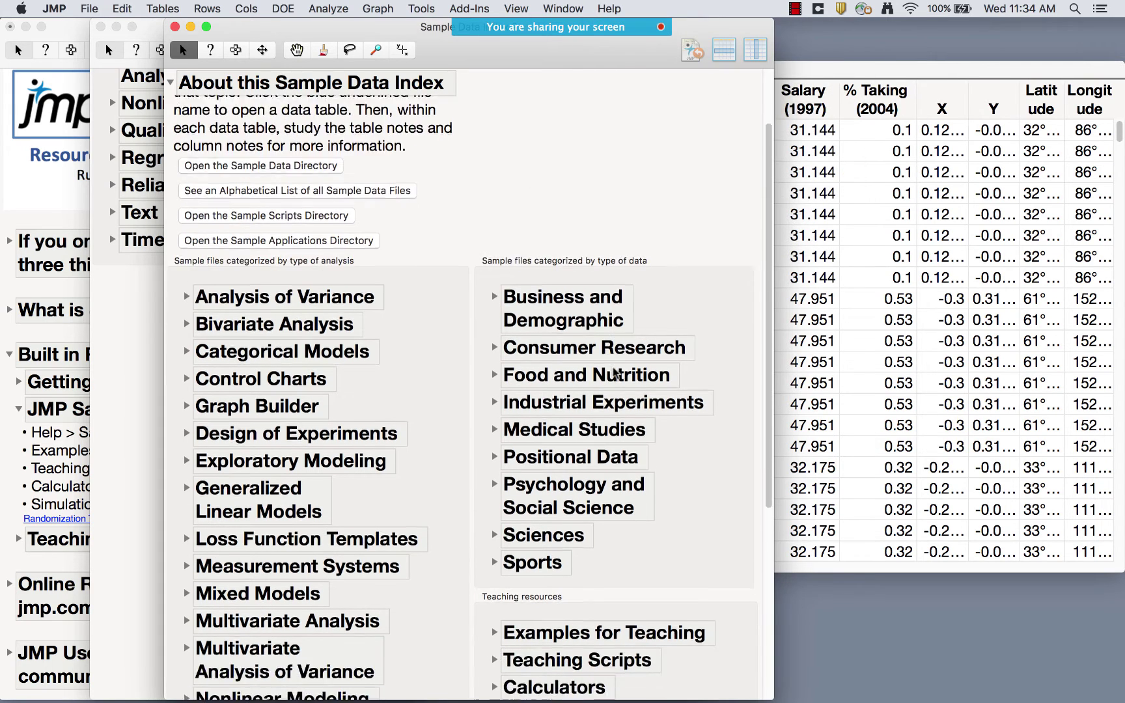
scroll(614, 372, down, 2)
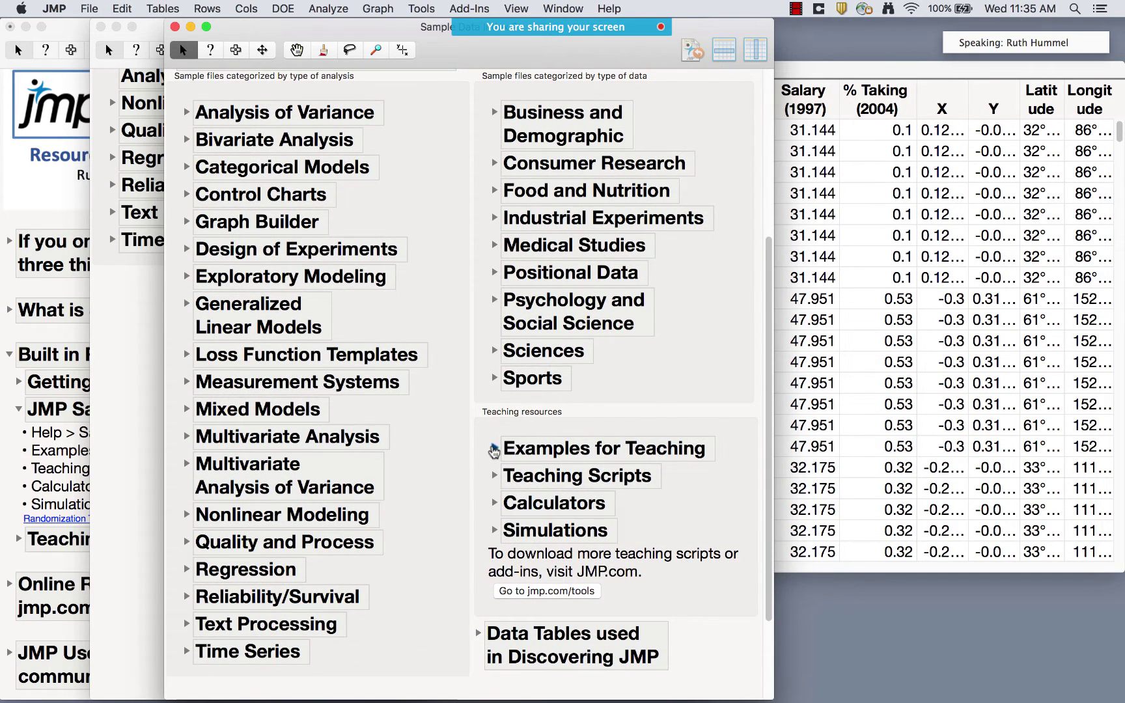
click(495, 475)
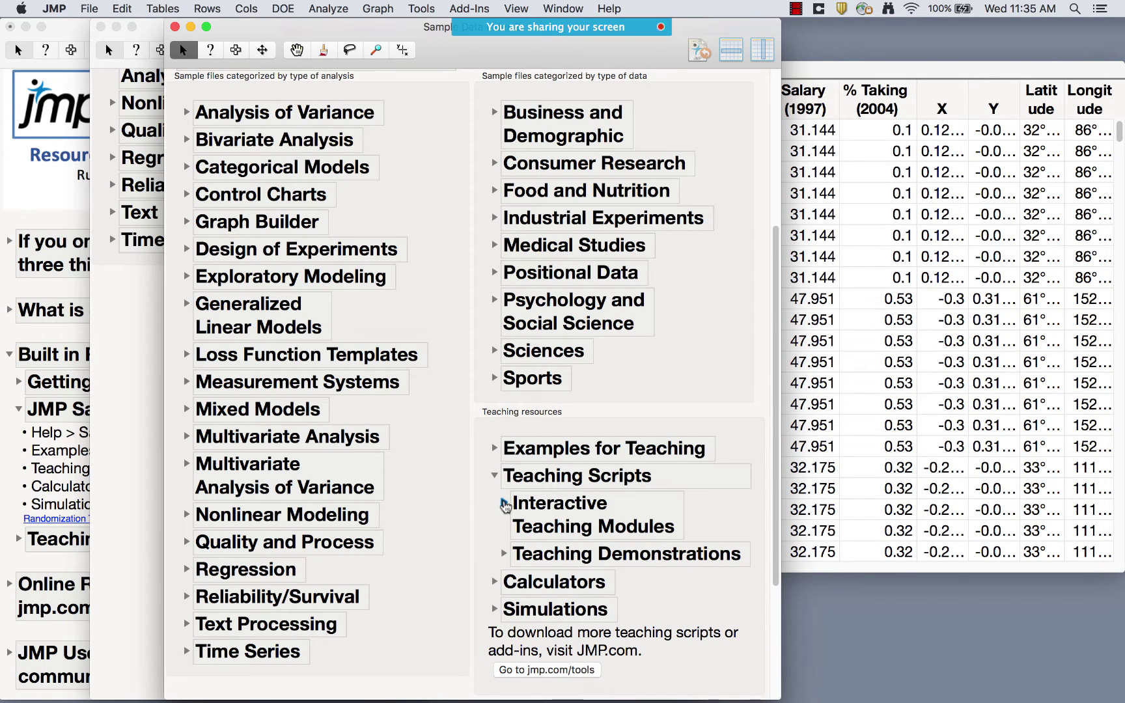
click(504, 504)
scroll(650, 591, down, 4)
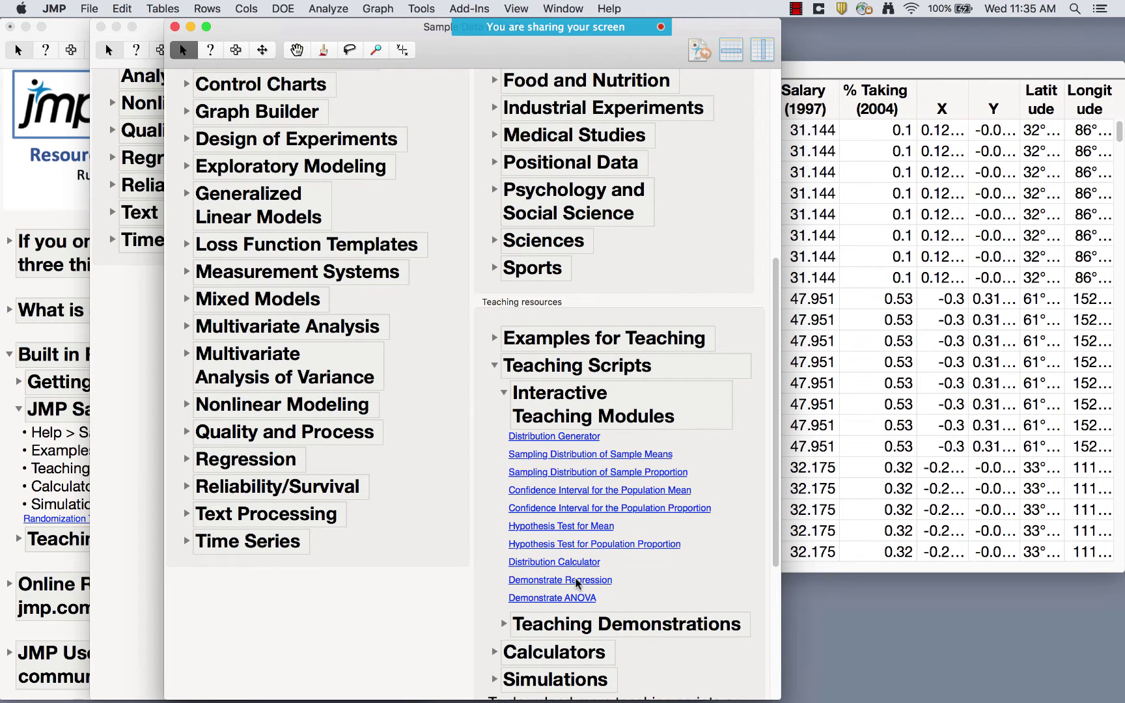
- Expand the Teaching Demonstrations list and look through its scripts
scroll(723, 592, down, 3)
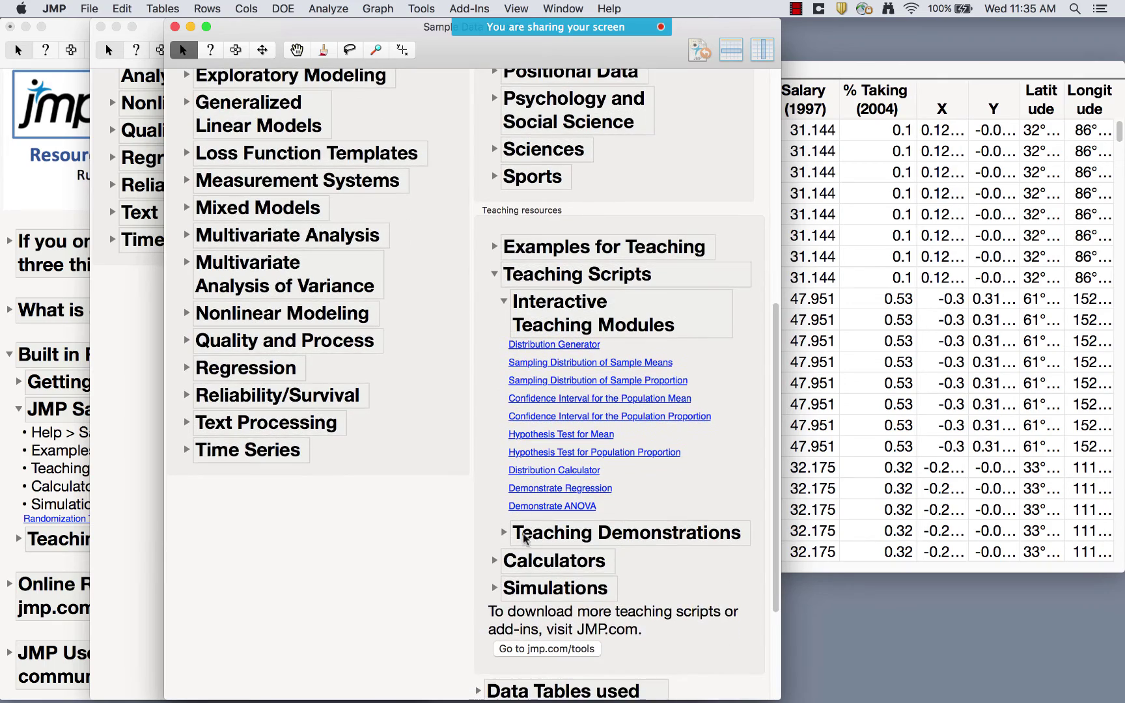
click(505, 533)
scroll(686, 547, down, 8)
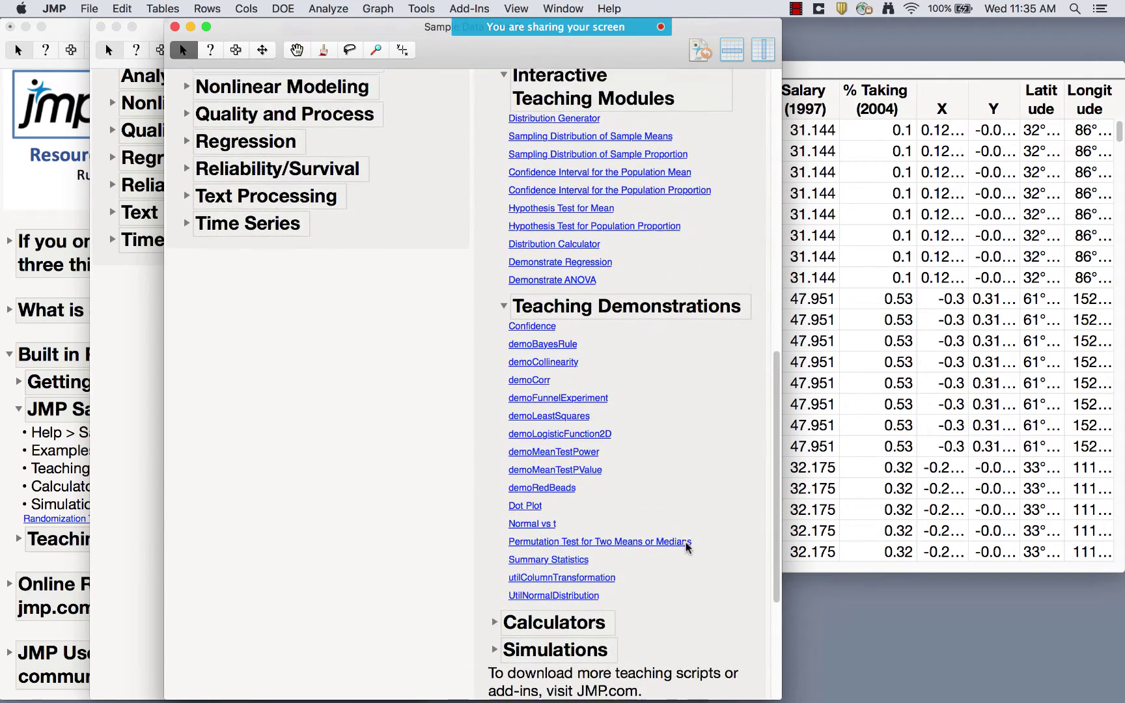
- Collapse Interactive Teaching Modules, Teaching Demonstrations and the Teaching Scripts outline
scroll(680, 466, up, 10)
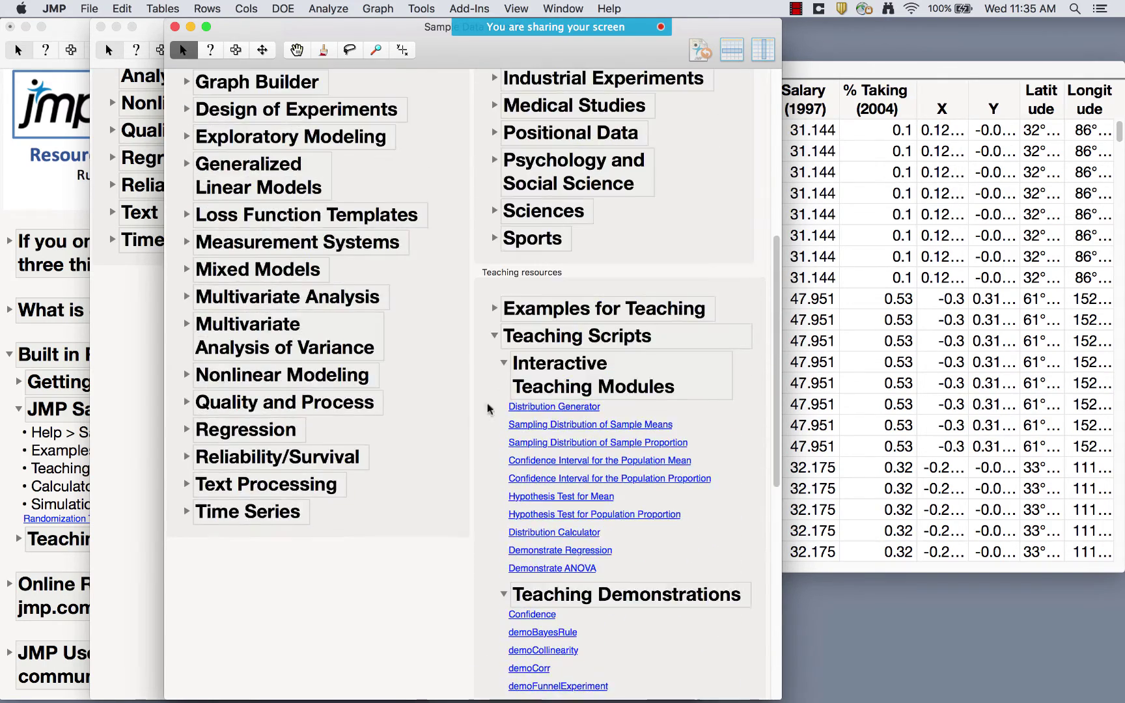
click(504, 363)
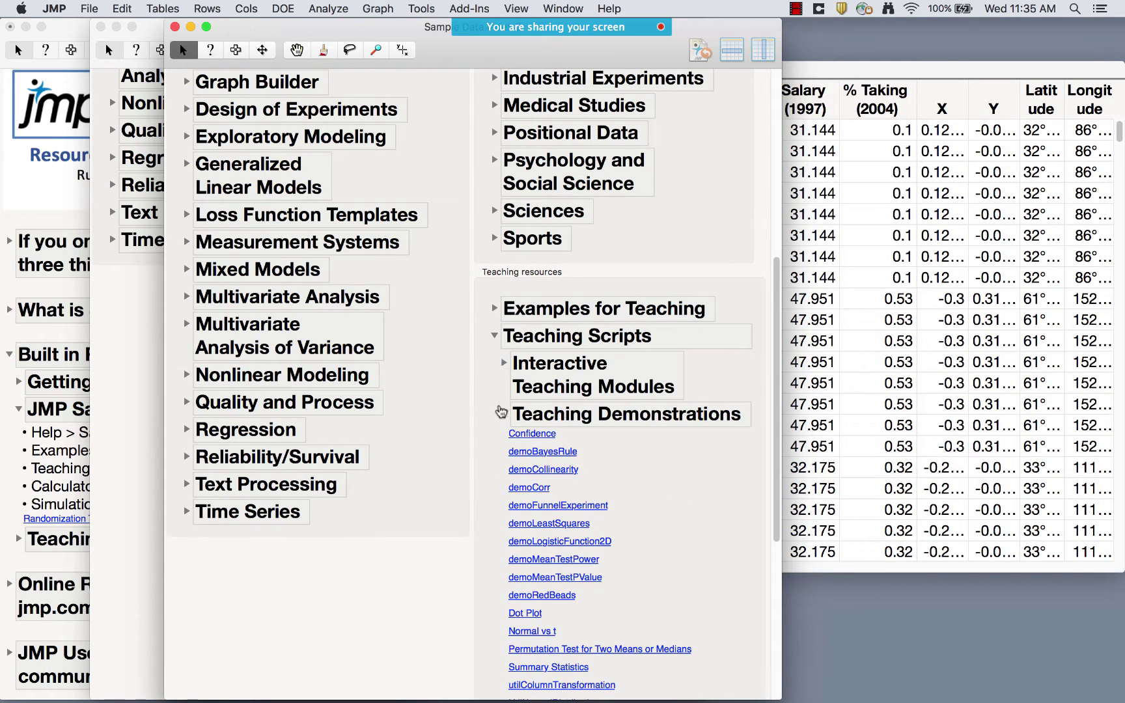
click(504, 415)
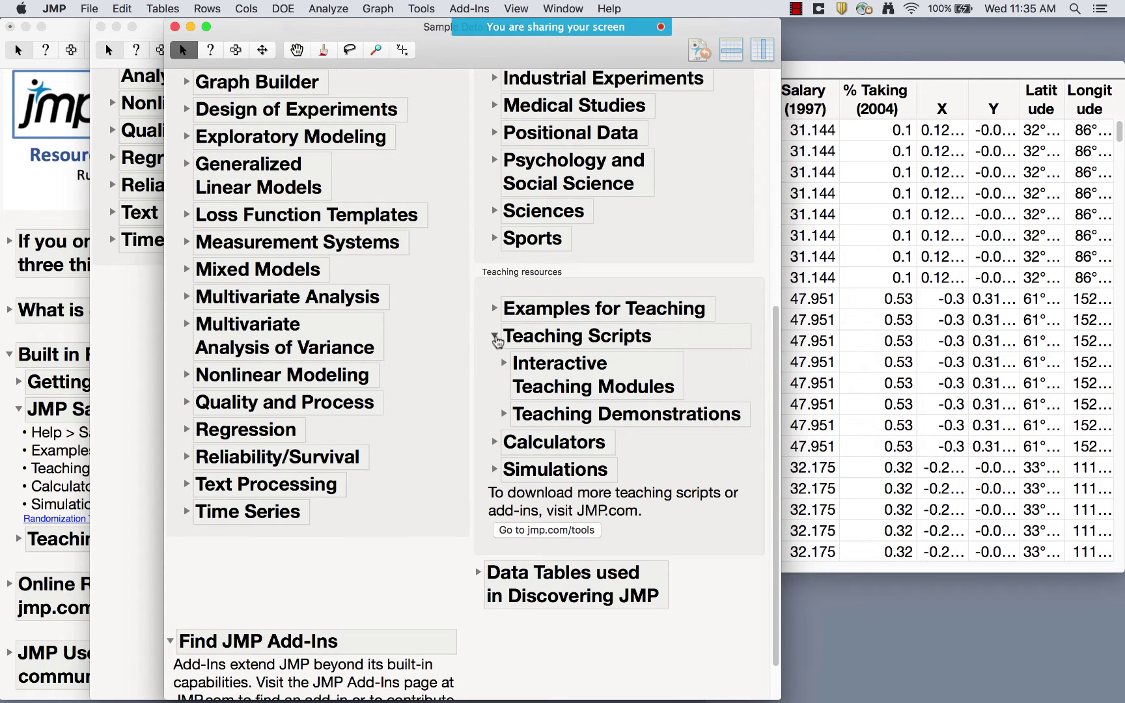
click(496, 336)
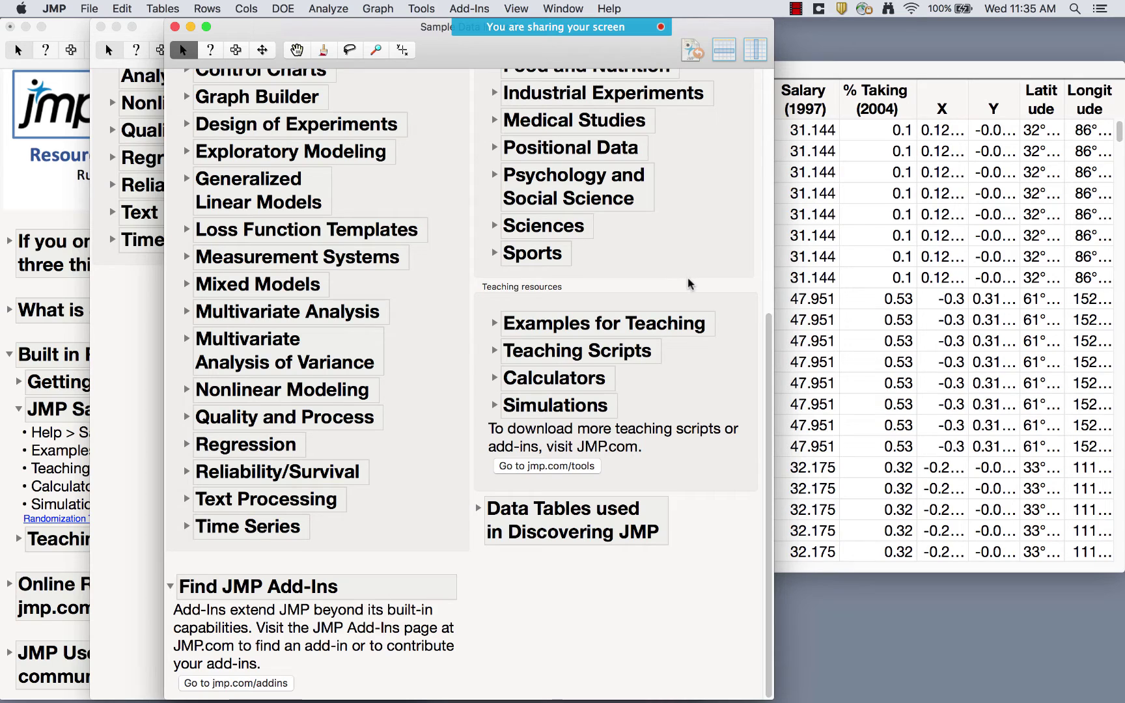
- Close the front Sample Data Index window and collapse Interactive Teaching Modules and Teaching Demonstrations in the remaining index
click(611, 9)
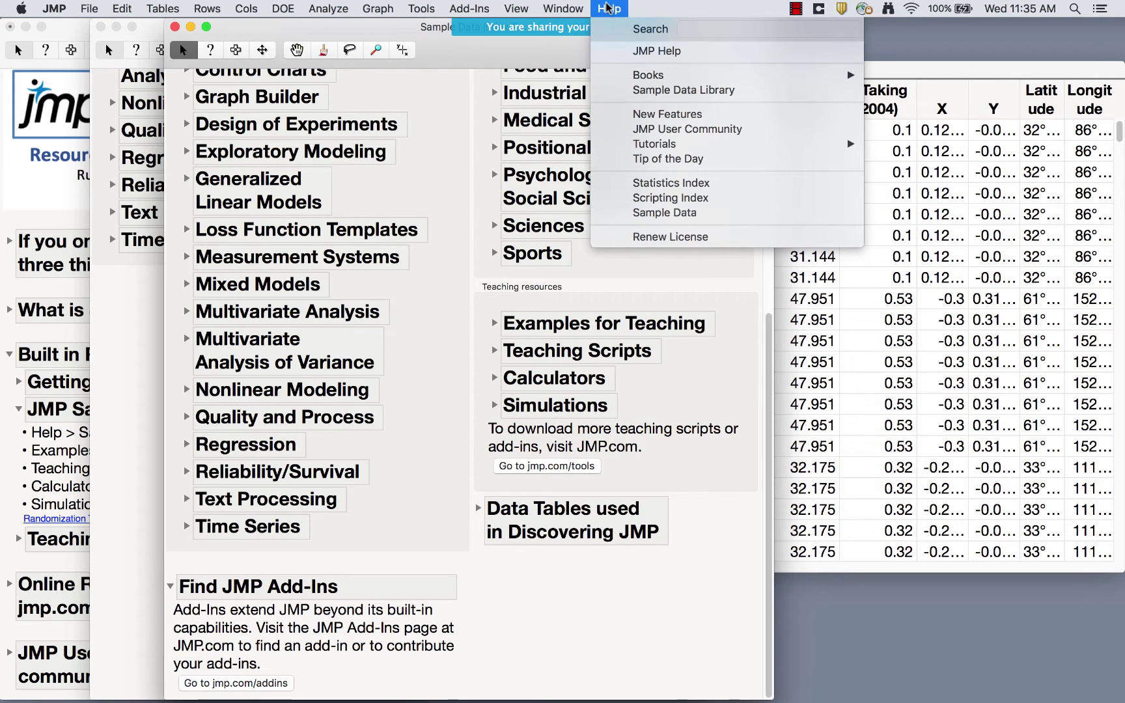
click(653, 209)
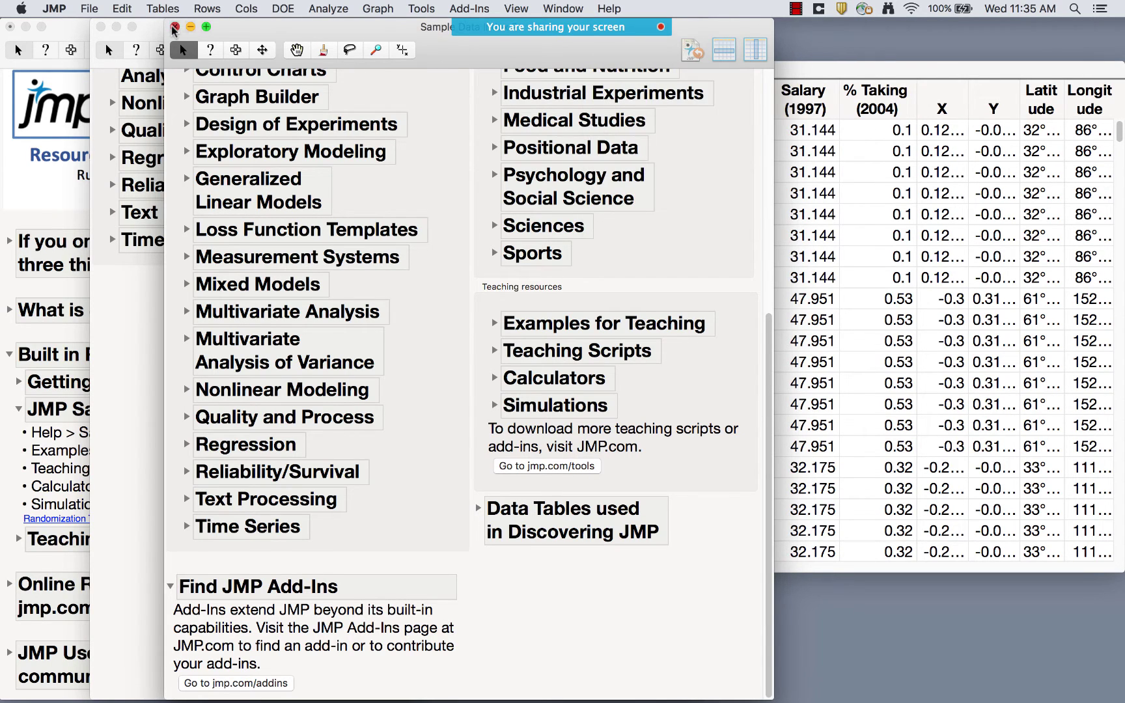
click(173, 27)
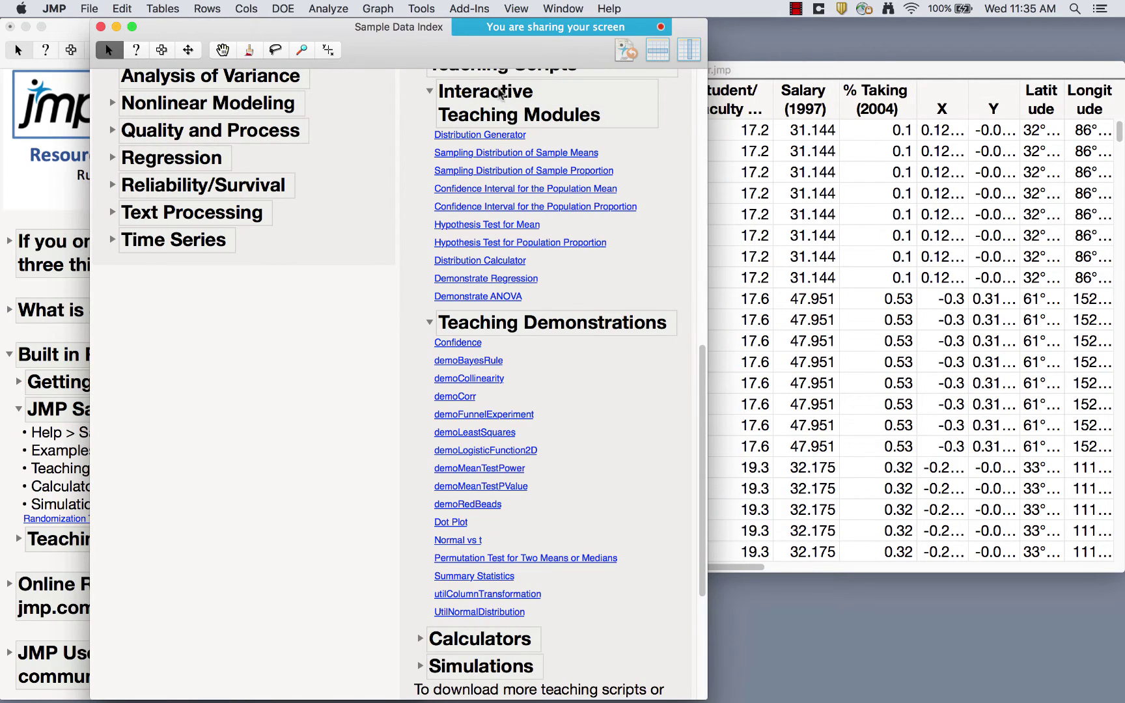
click(429, 91)
click(430, 145)
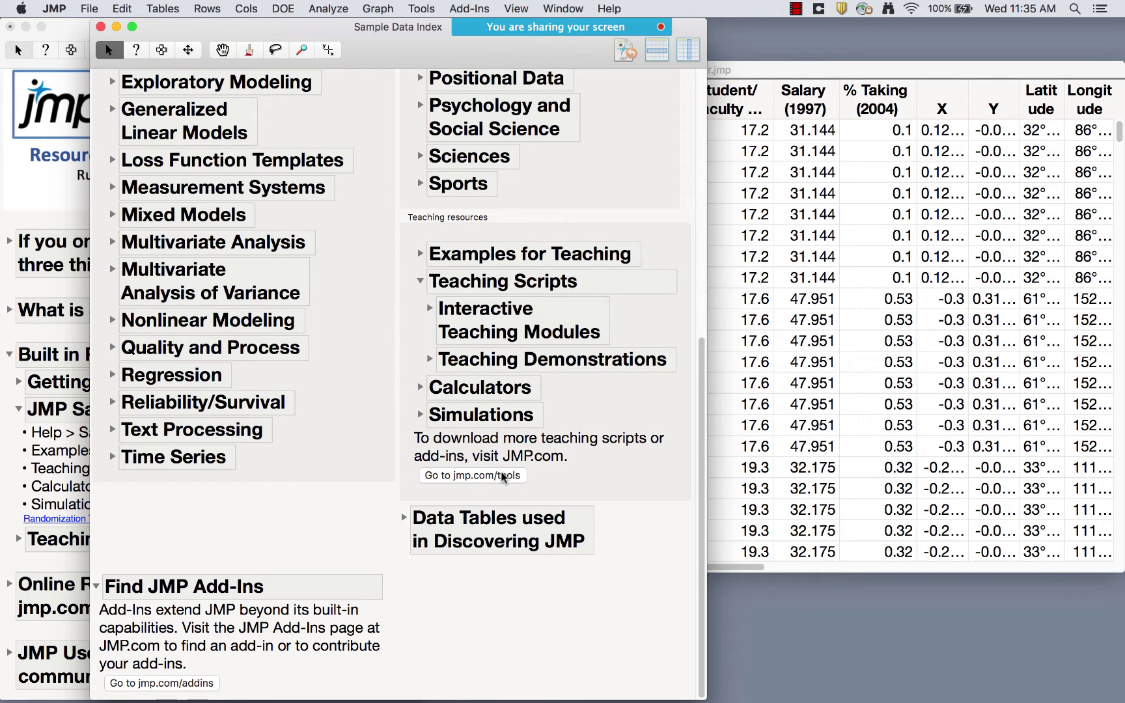
- Review the modules offered by the Teaching Modules add-in and close the remaining Sample Data Index window
click(463, 10)
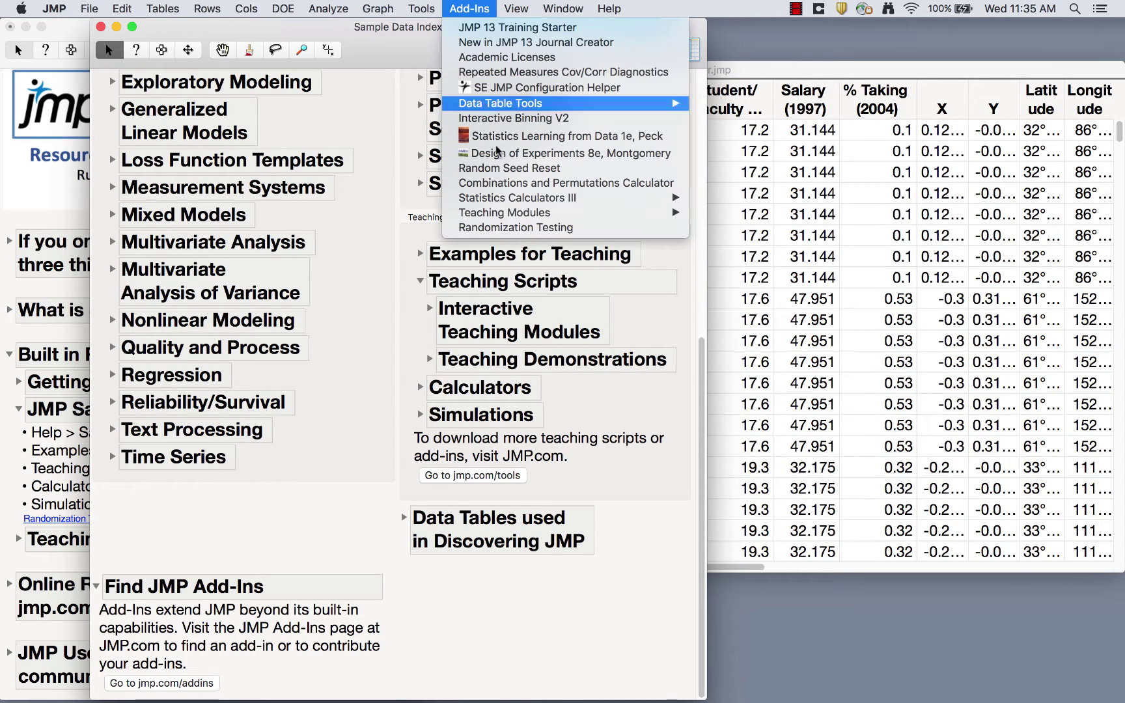
mouse_move(511, 217)
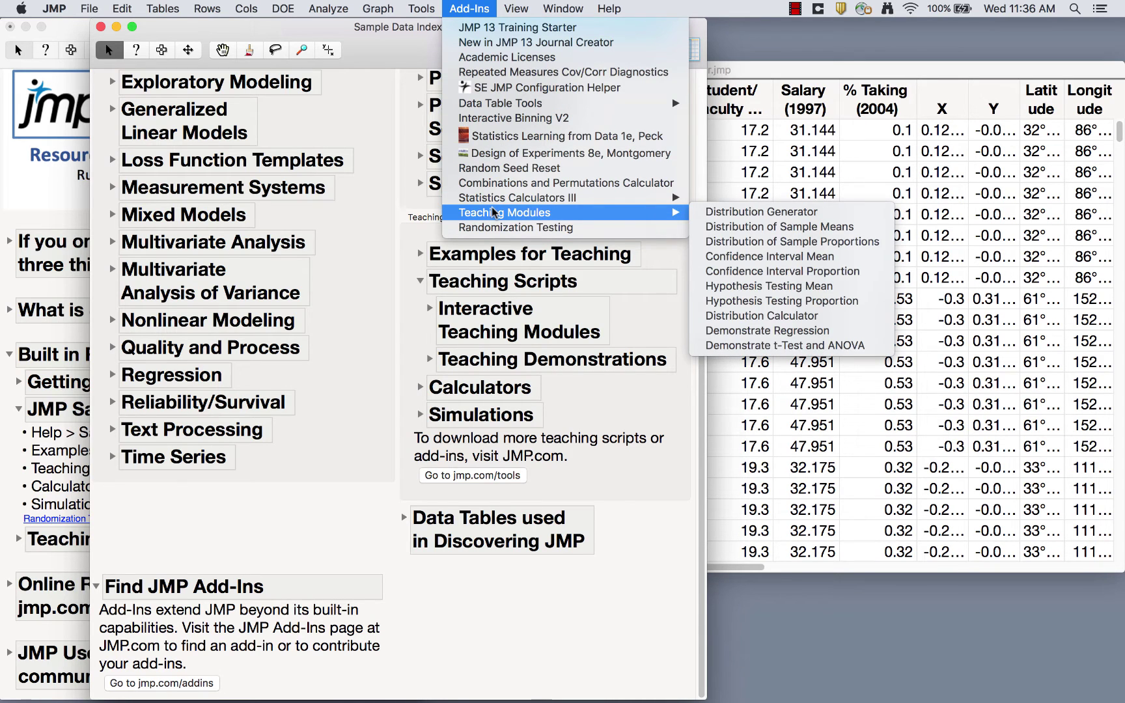
mouse_move(608, 13)
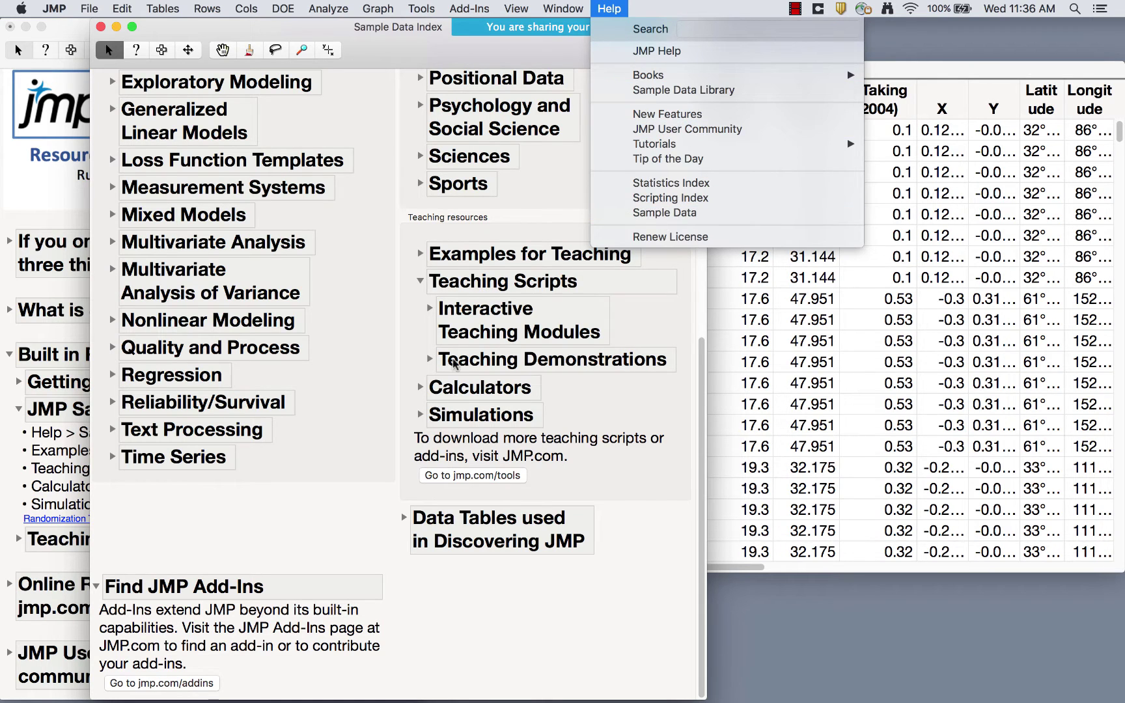
mouse_move(465, 13)
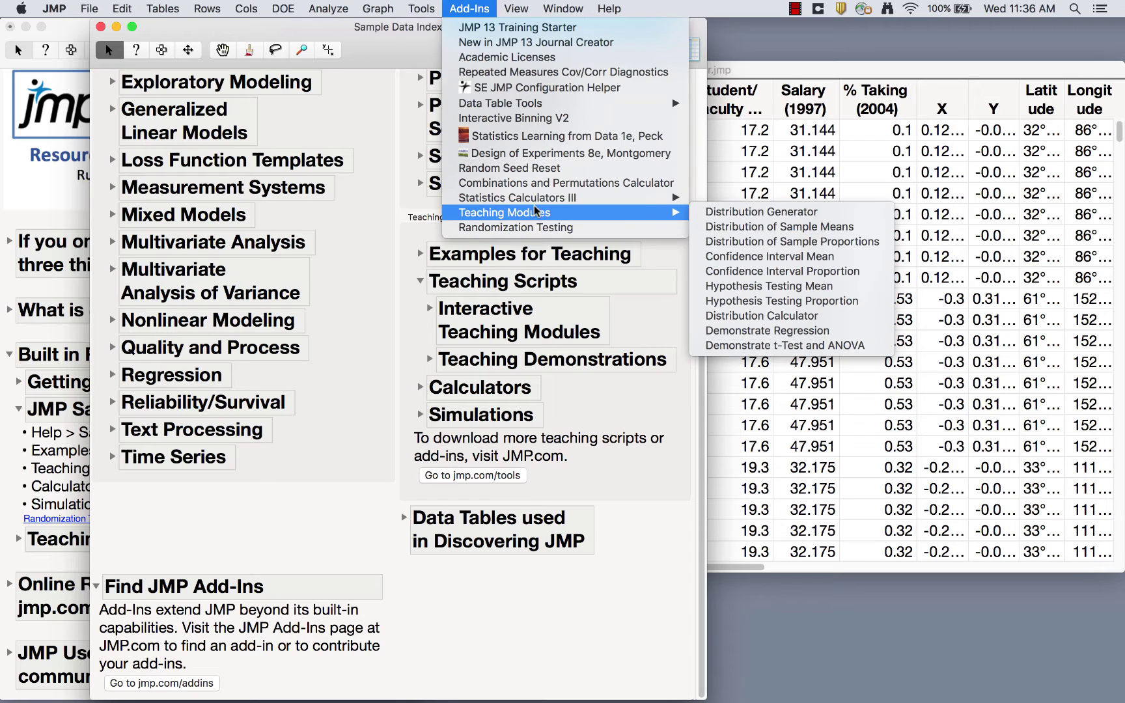
click(360, 372)
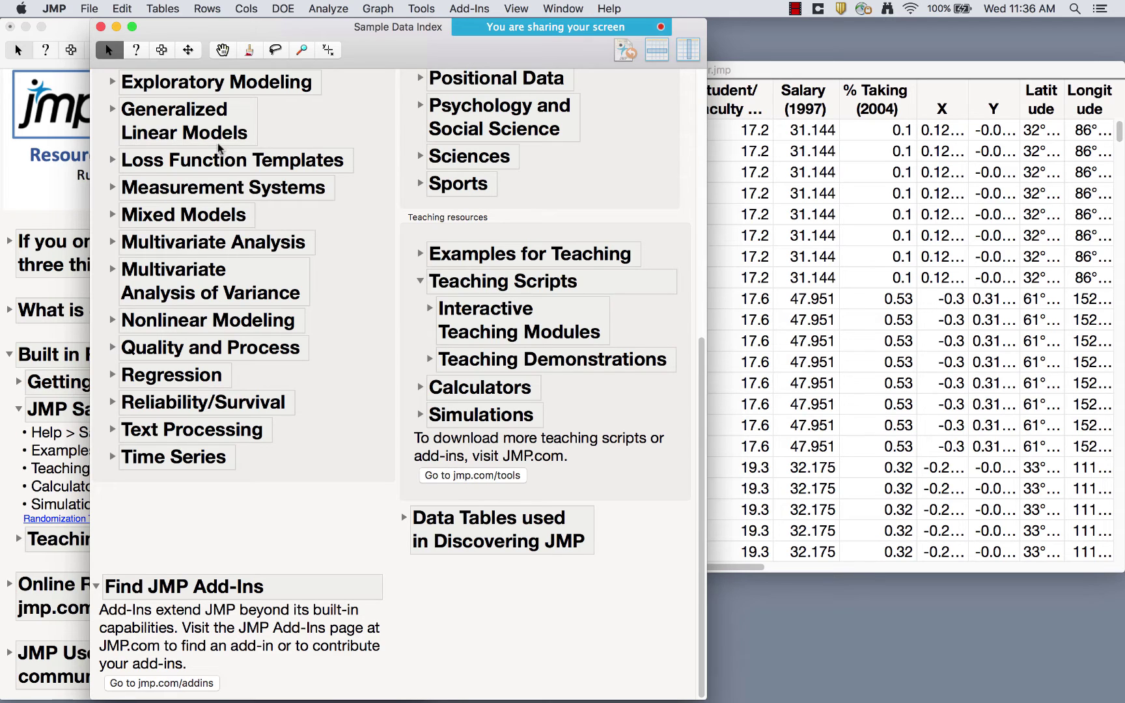
click(101, 27)
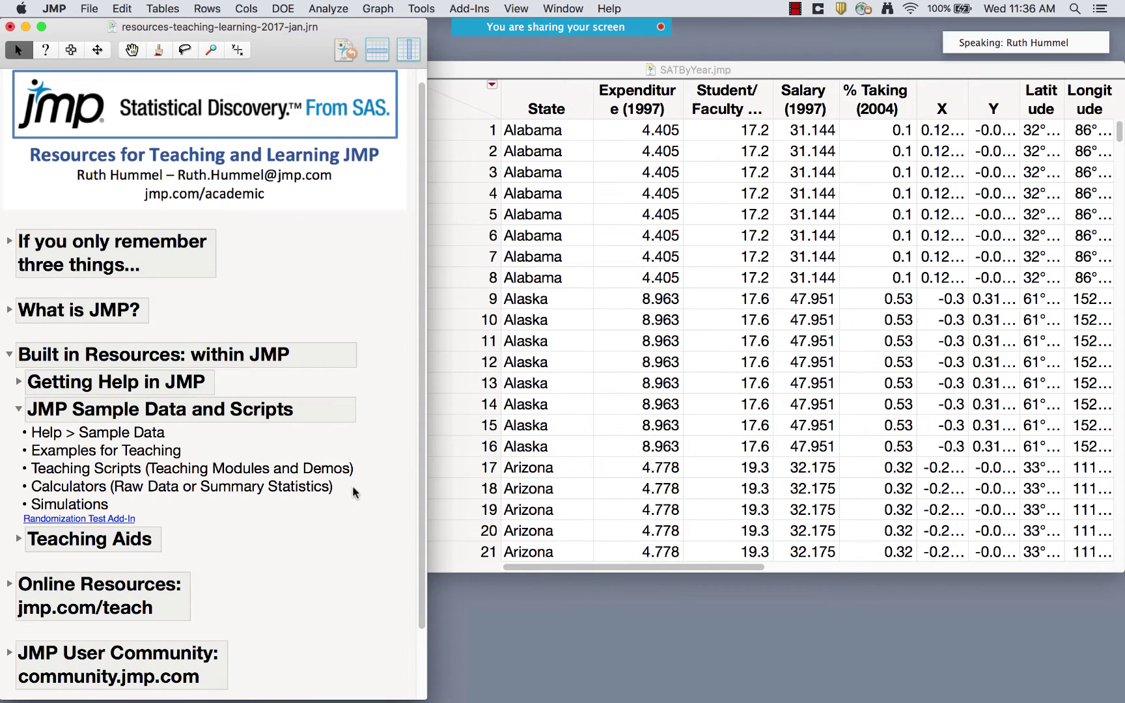
- Open the "Statistics Learning from Data 1e, Peck" textbook add-in journal
click(470, 8)
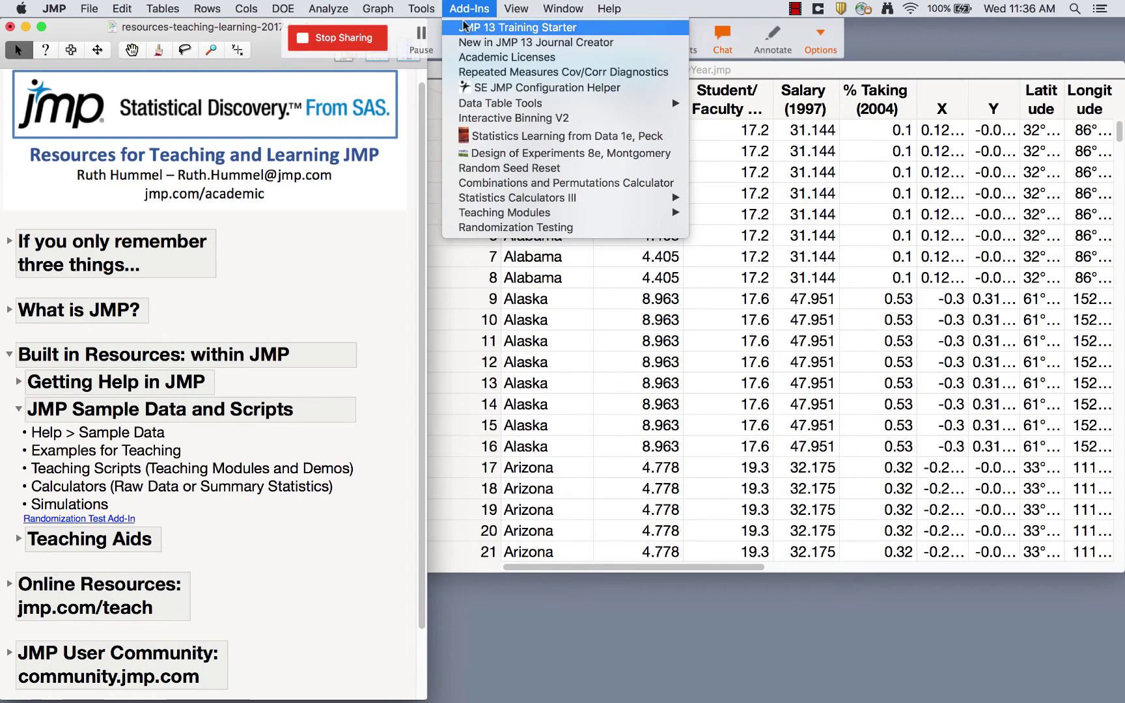
mouse_move(422, 9)
mouse_move(477, 9)
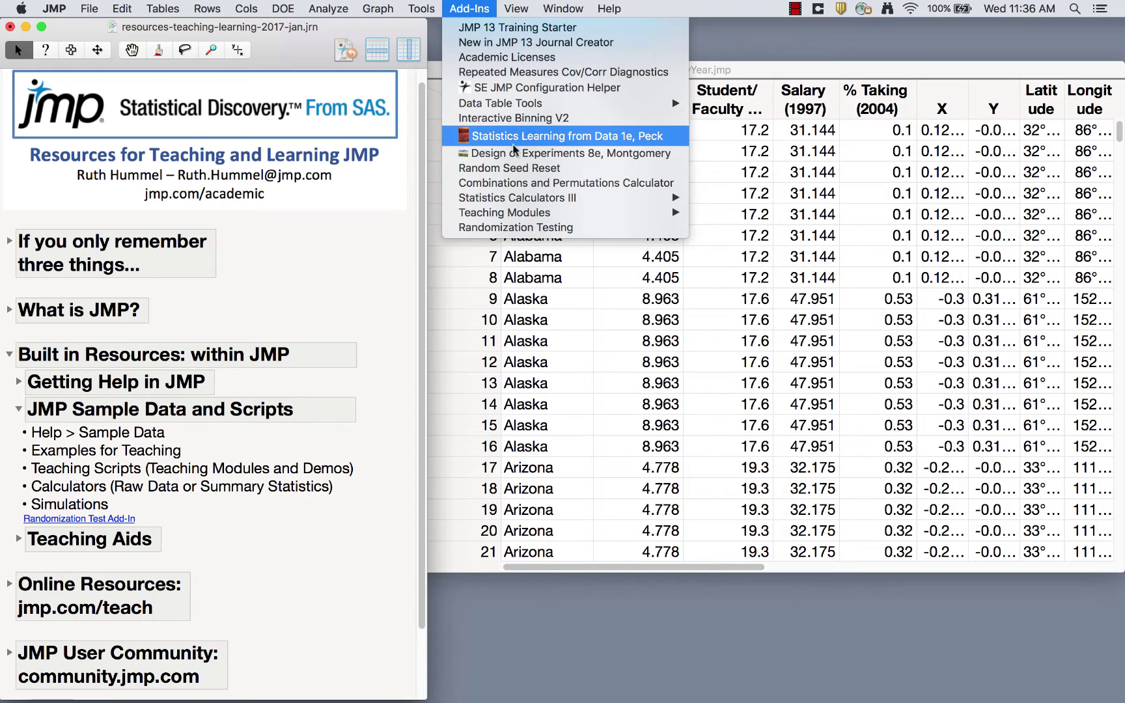
click(581, 136)
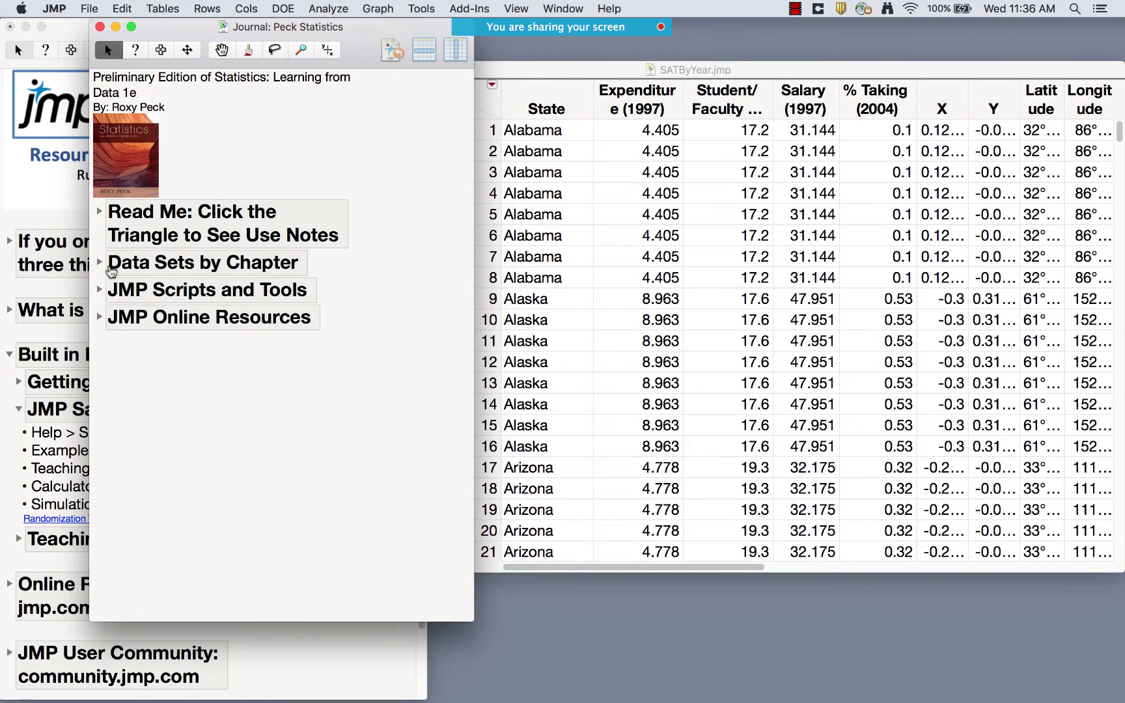
- Review the Chapter 2 example data sets in the Peck Statistics journal and close the journal without saving
click(109, 268)
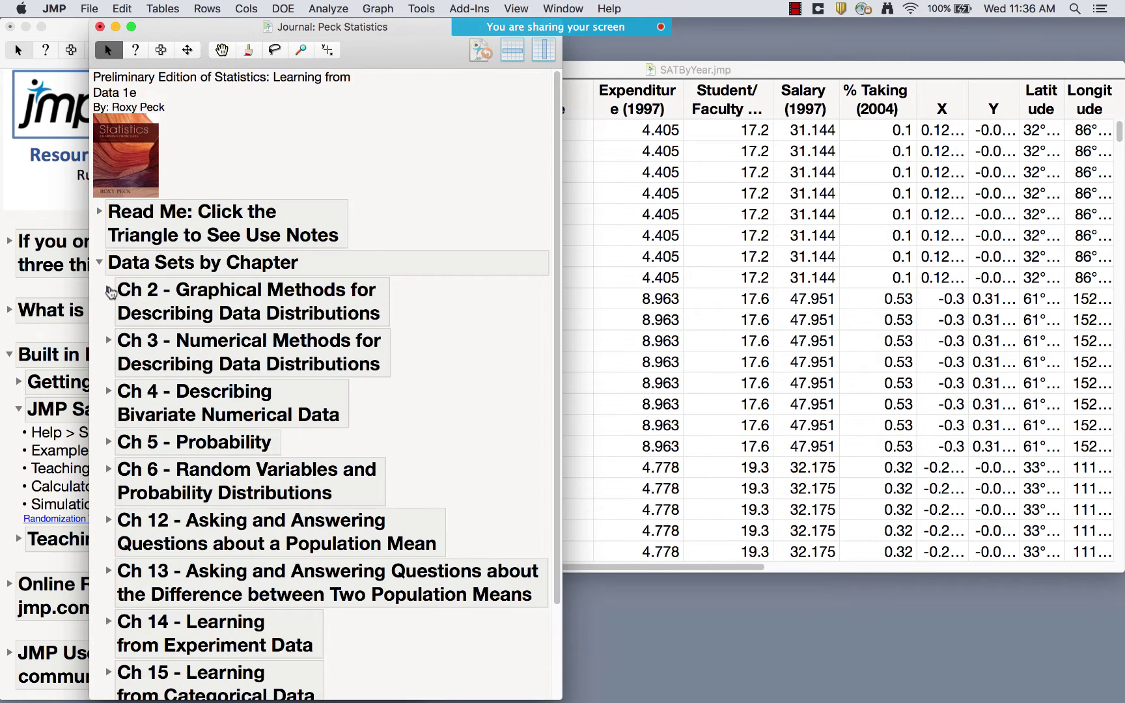
click(109, 290)
click(117, 340)
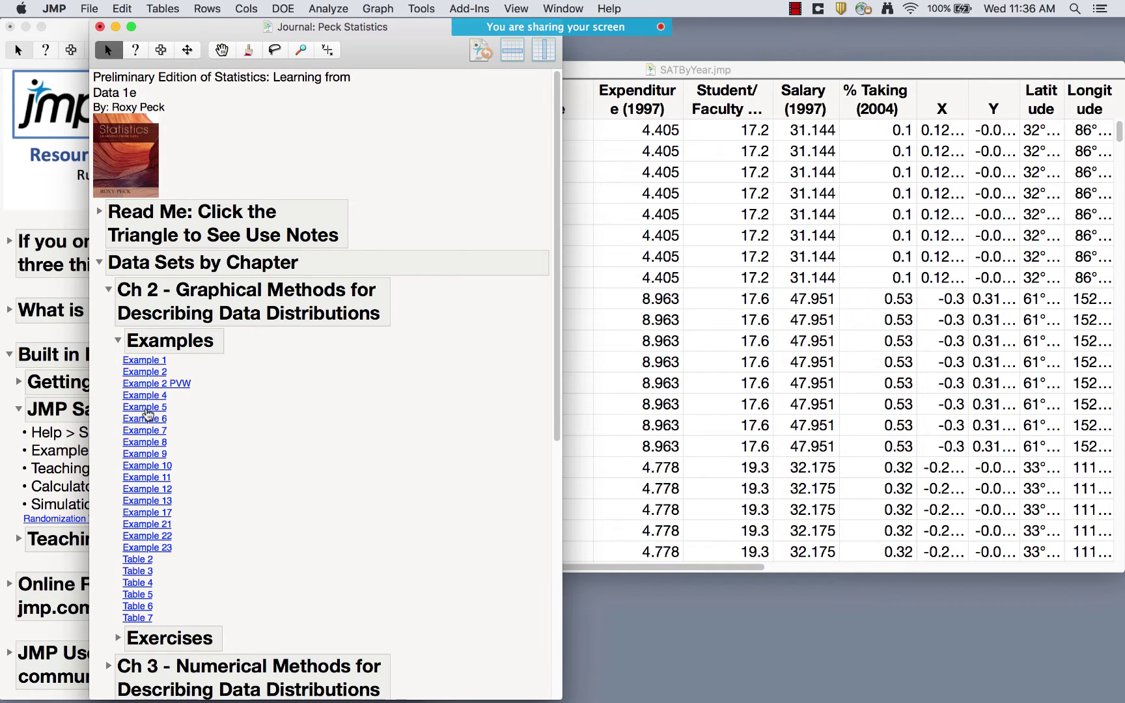
click(99, 26)
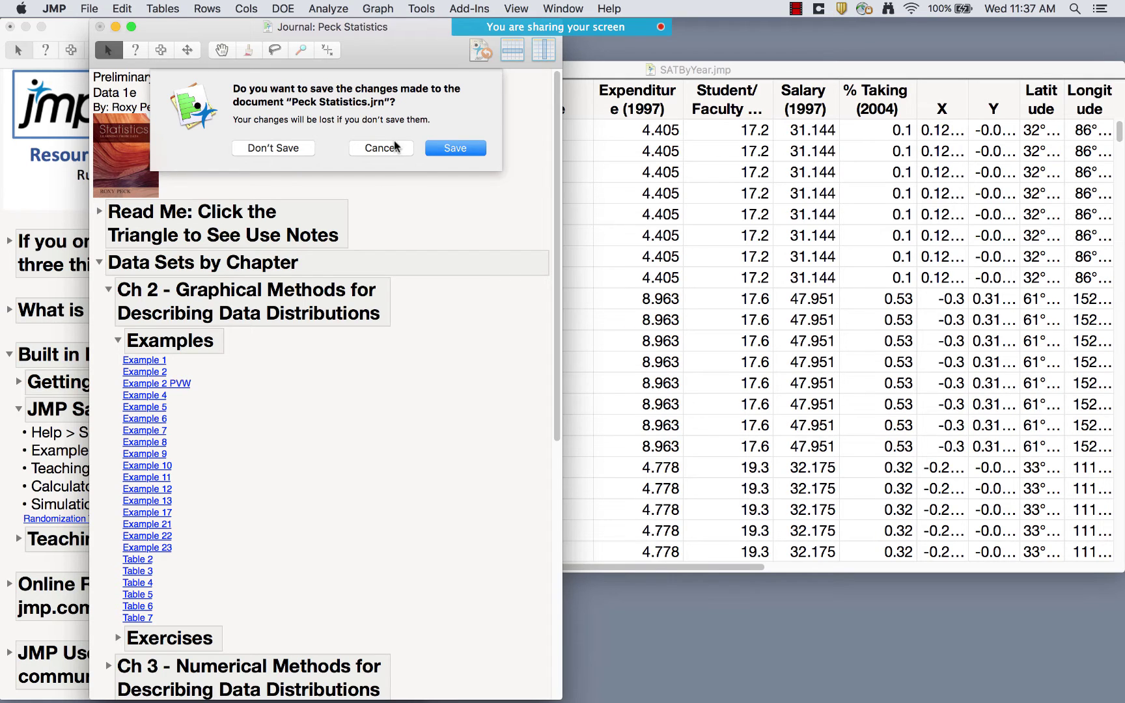
click(268, 150)
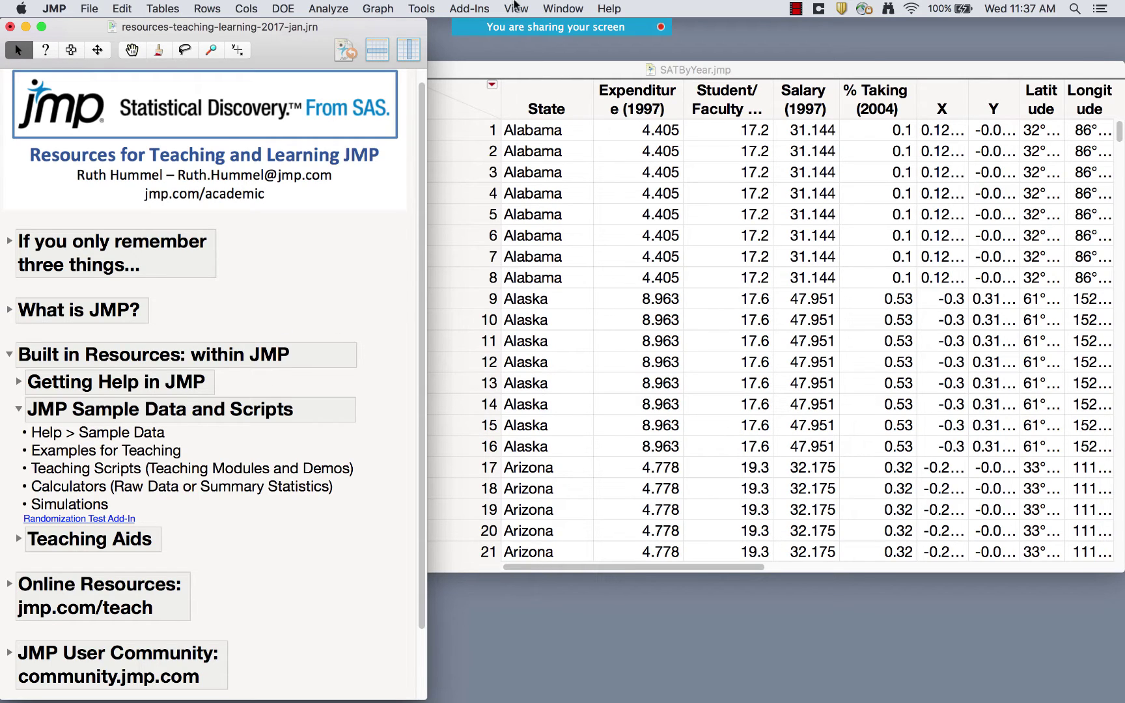
- Open the Randomization Testing add-in and load Big Class with height as the single quantitative response
click(479, 11)
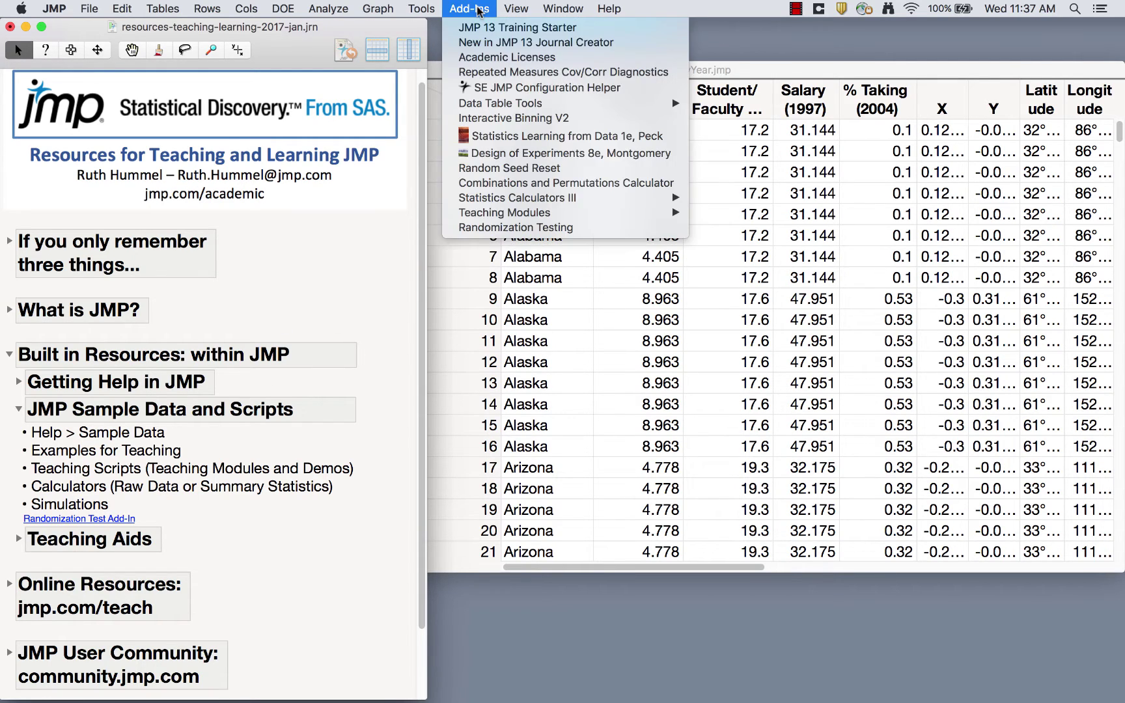
click(543, 228)
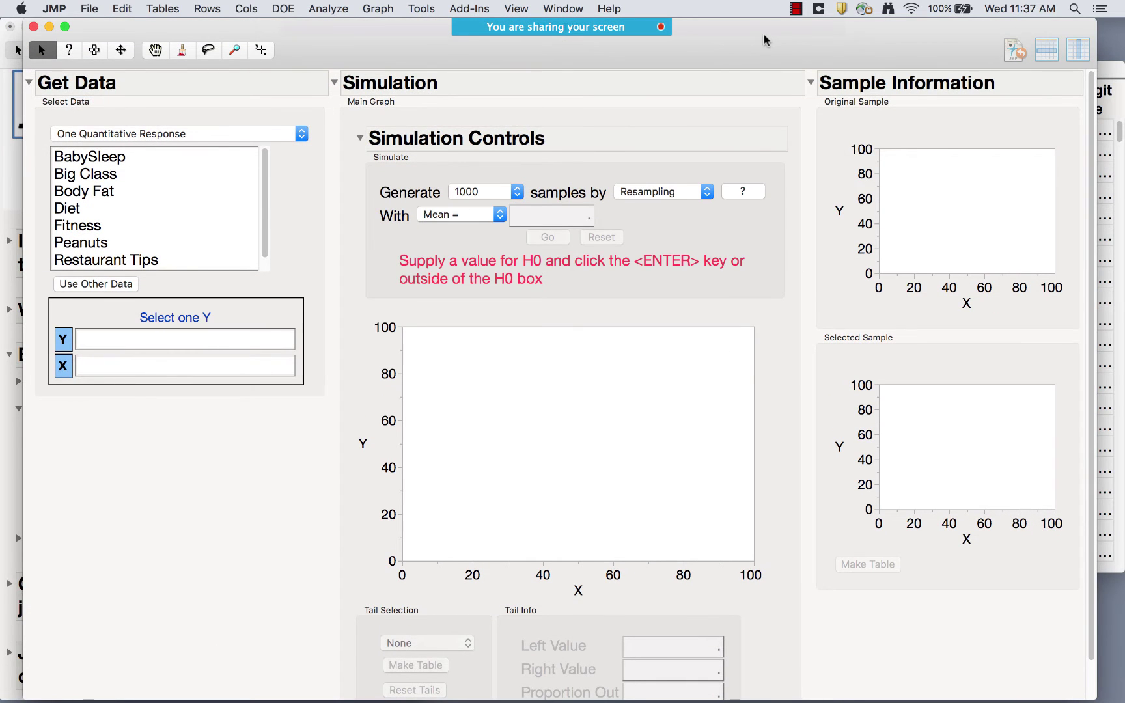
drag(764, 36, 800, 24)
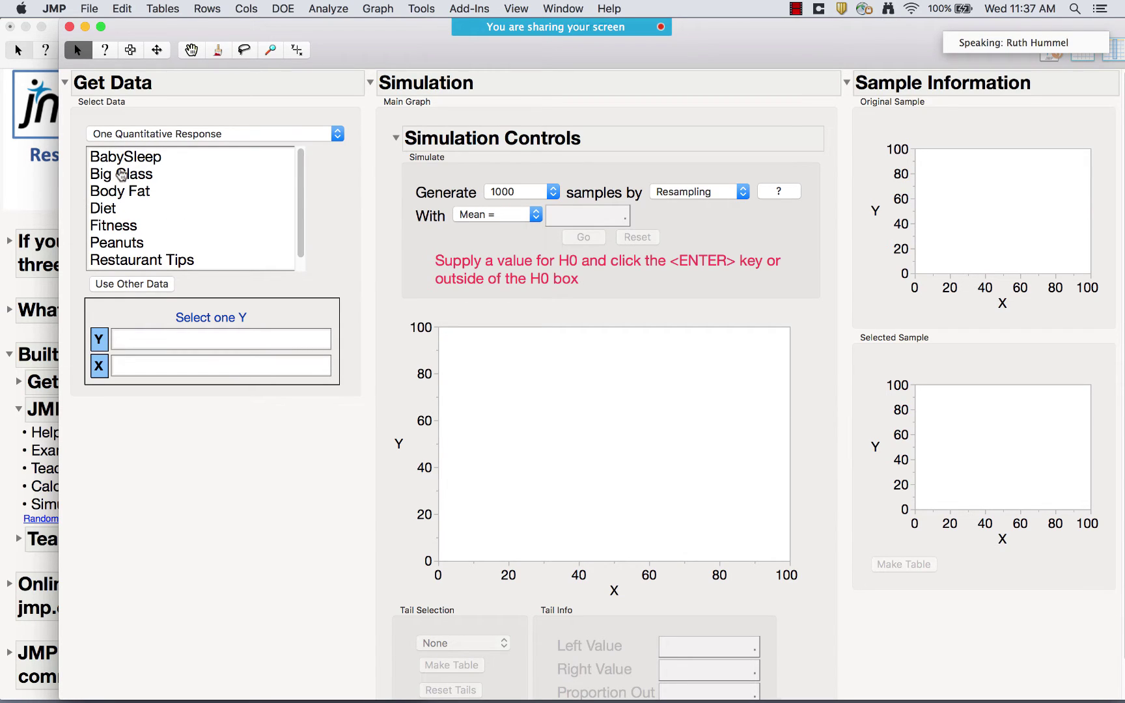
click(122, 175)
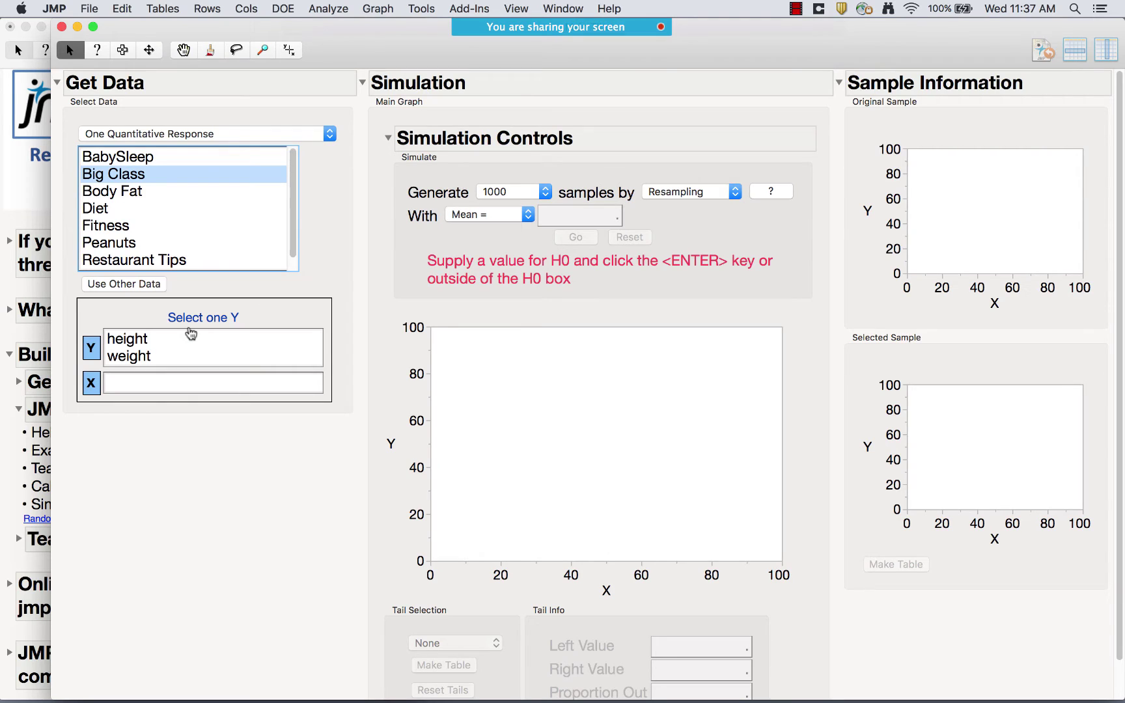
click(135, 339)
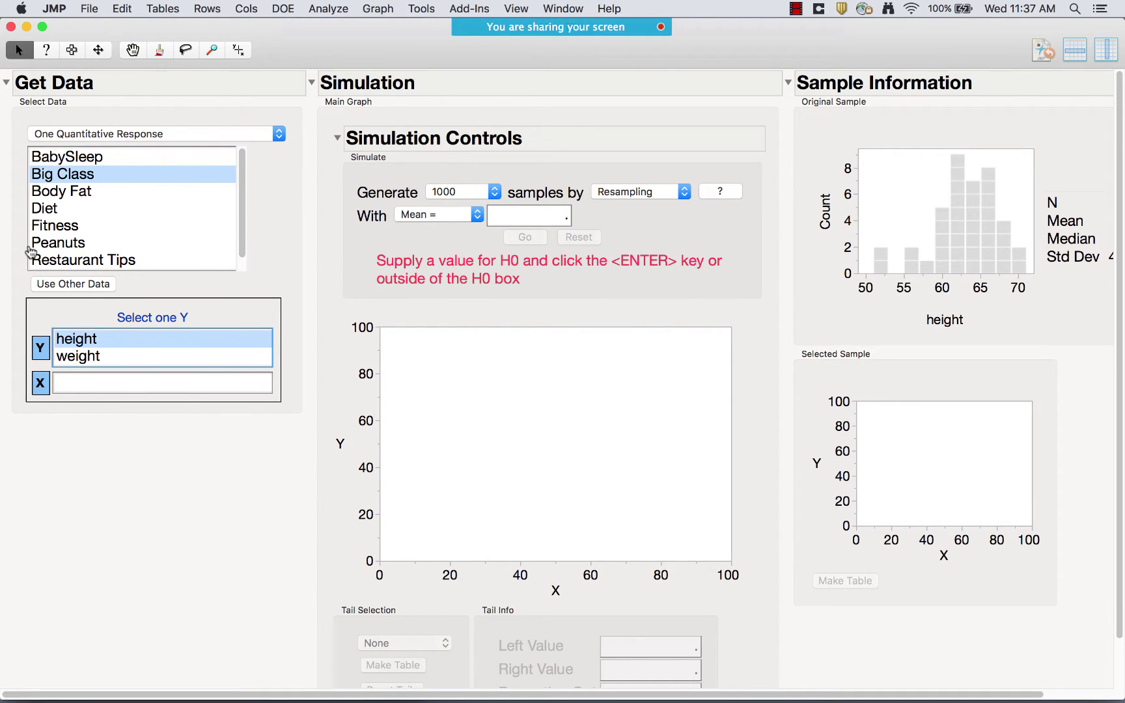
- Switch to Two Unpaired Groups, Quantitative Response and use Big Class with height as Y and sex as X
scroll(73, 184, down, 1)
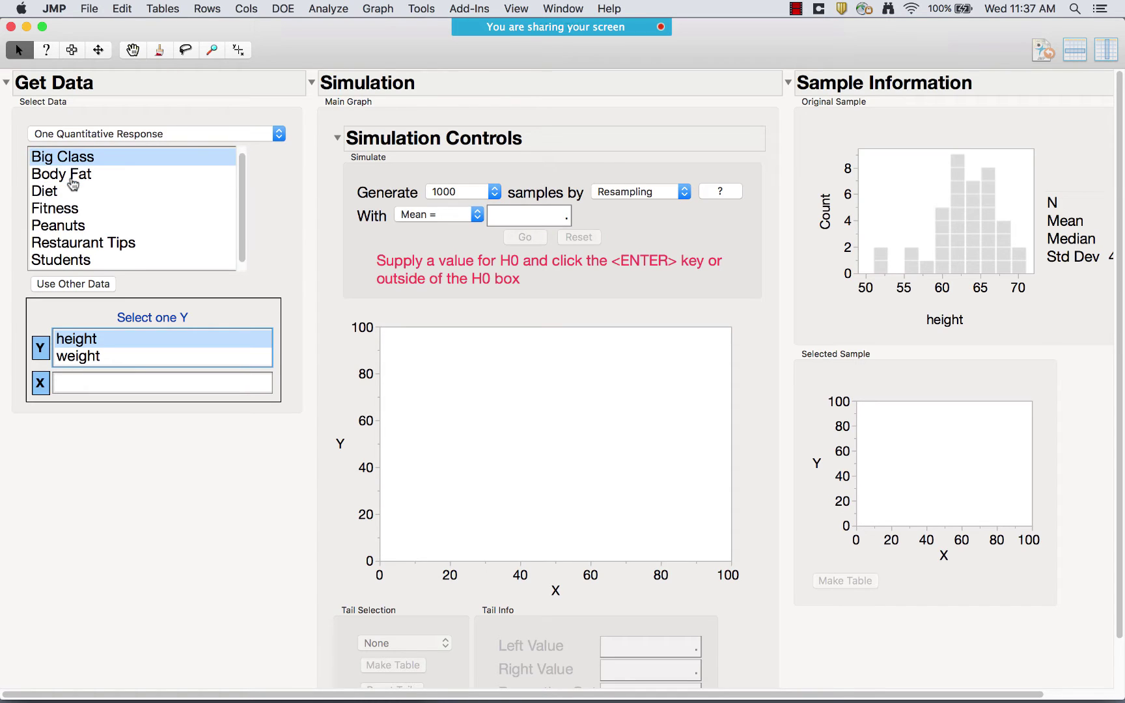
scroll(73, 185, up, 1)
click(124, 132)
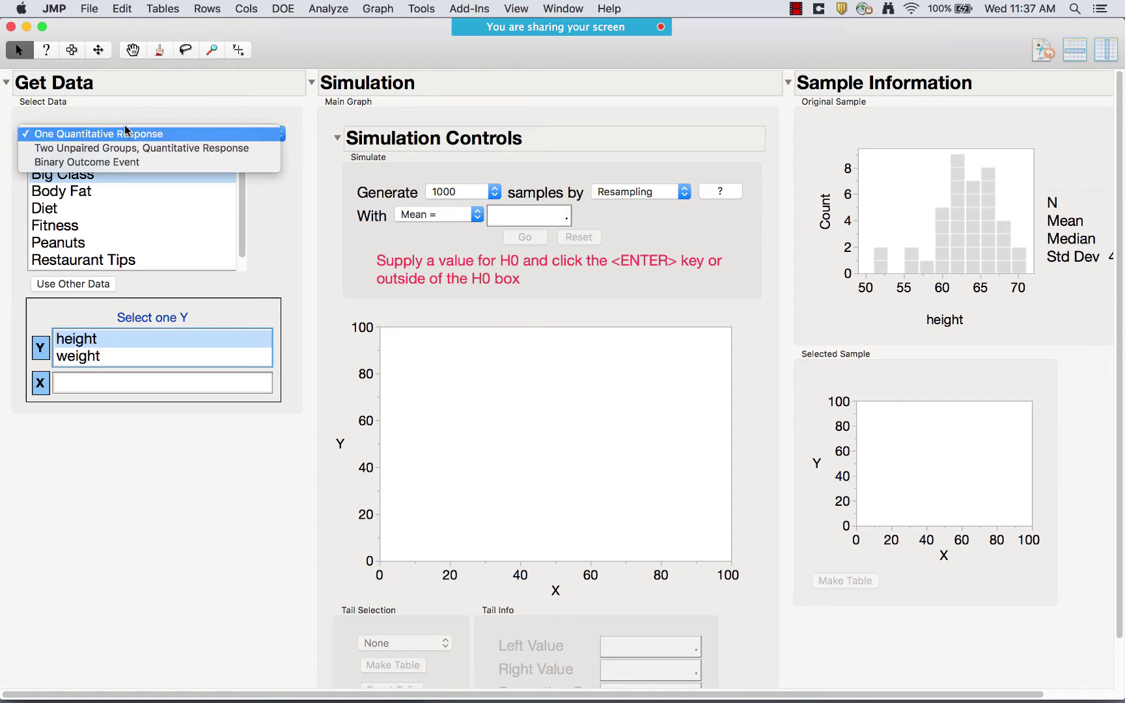
click(97, 146)
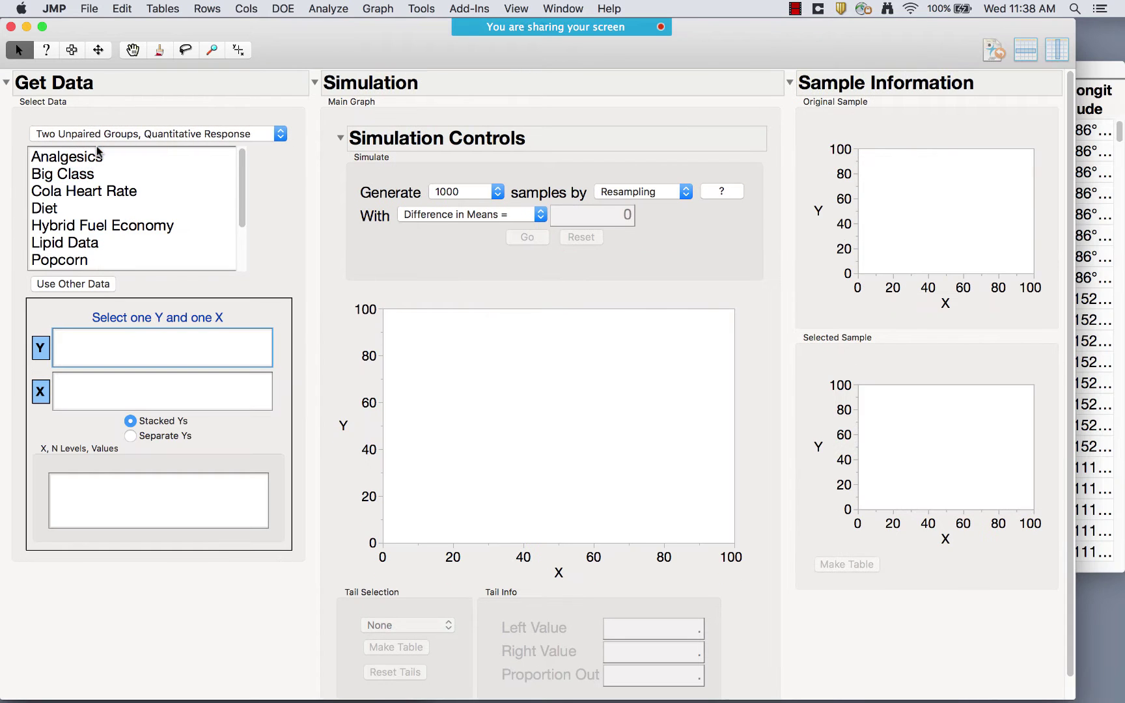
click(89, 340)
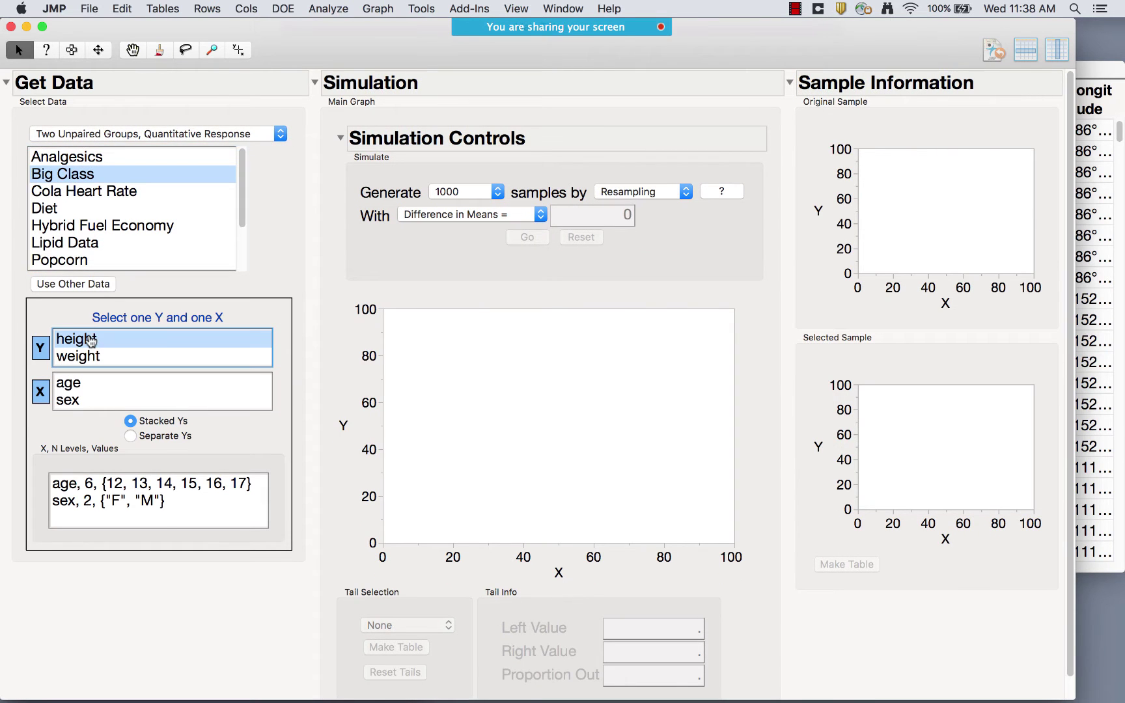
click(75, 399)
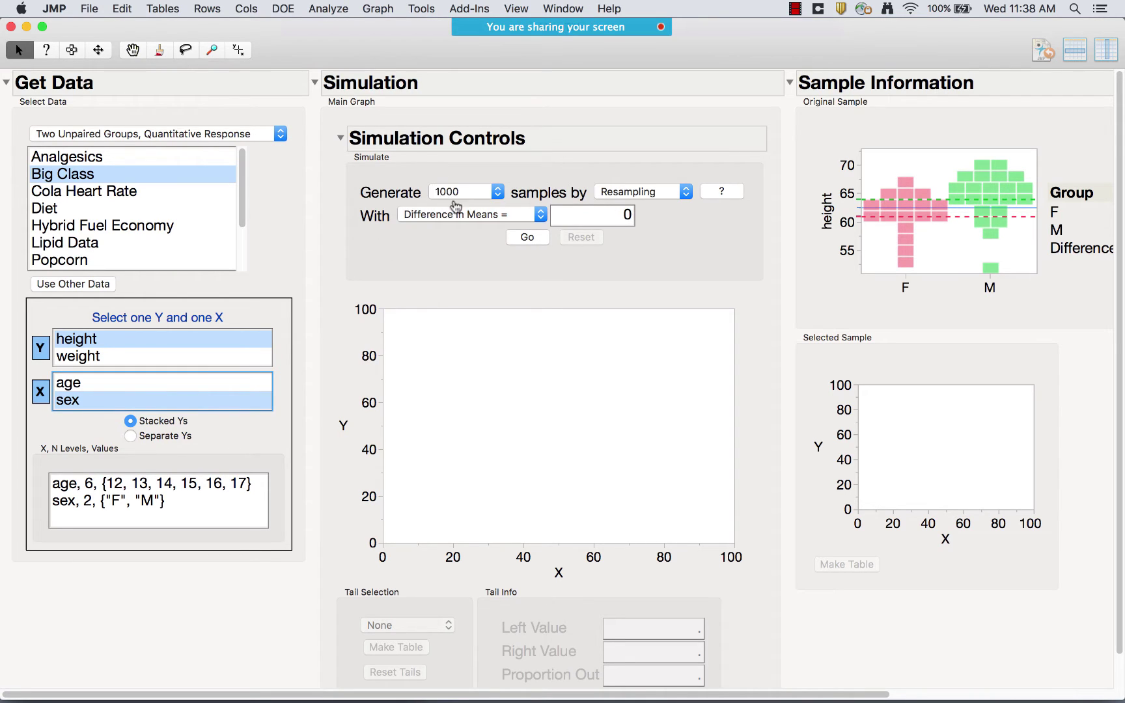
- Review the simulation options for the number of samples, the sampling method and the test statistic
click(471, 192)
click(474, 192)
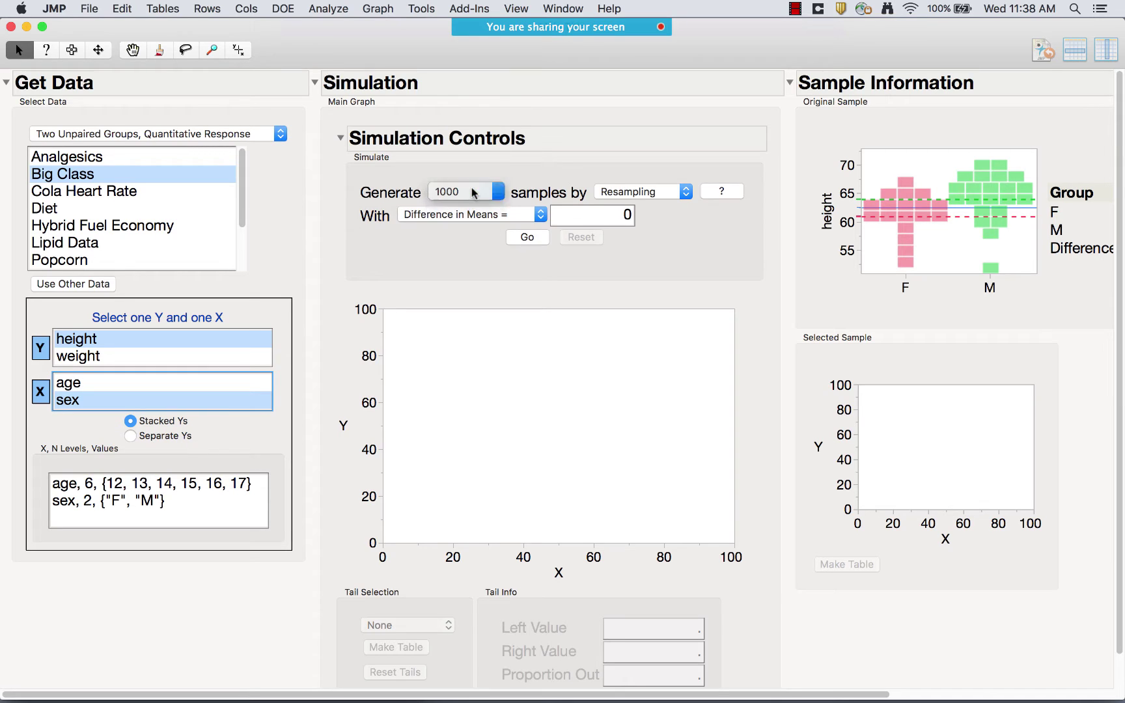
click(648, 194)
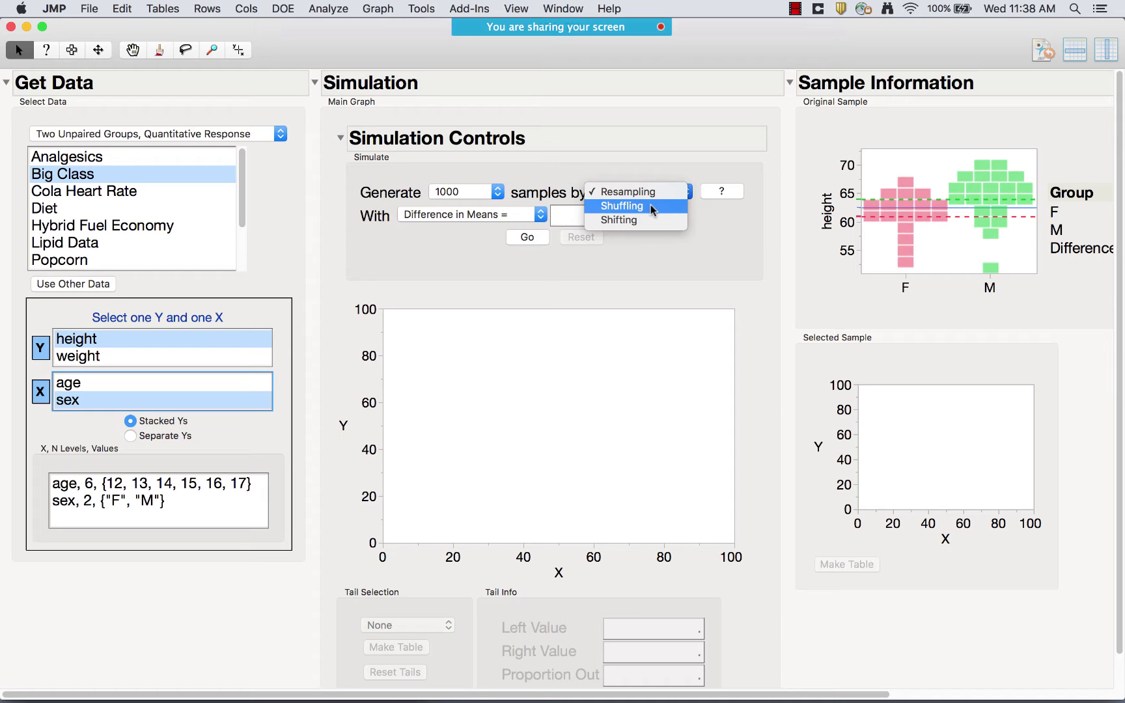
click(722, 191)
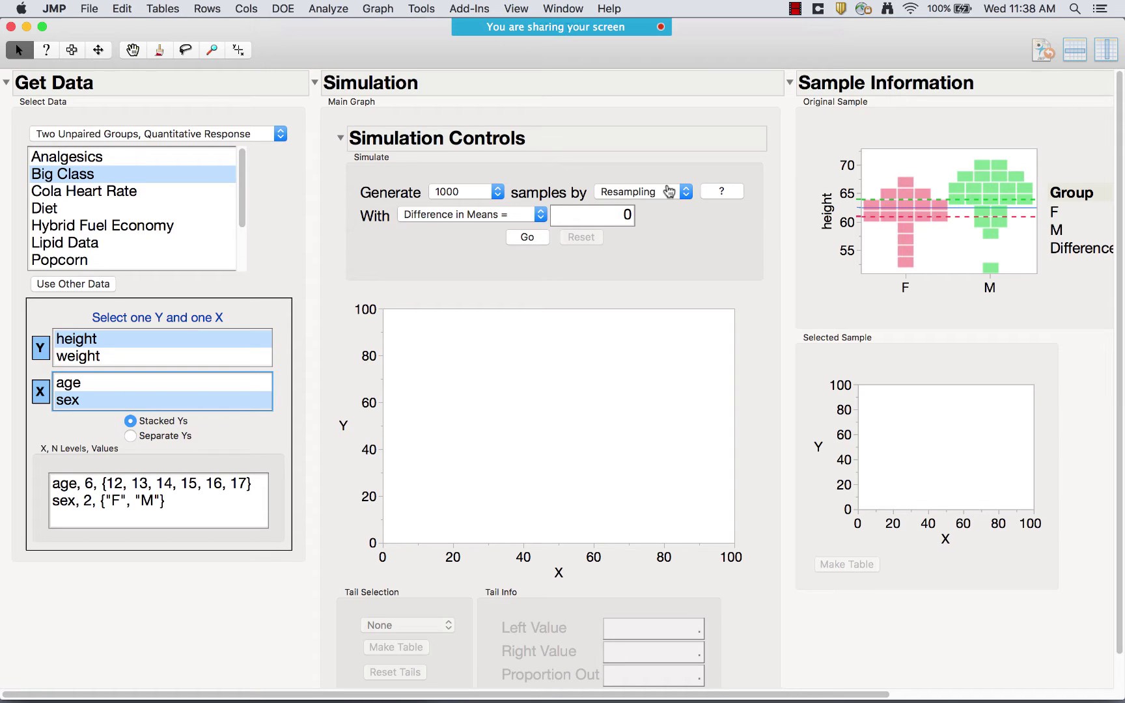
click(457, 218)
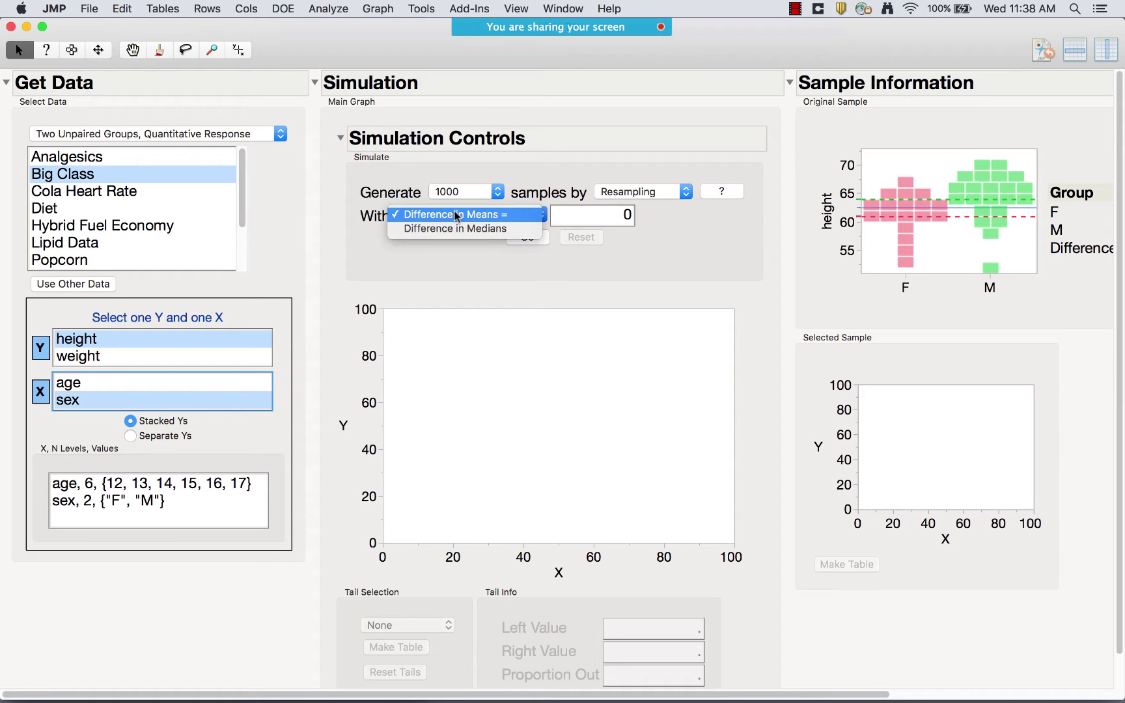
click(462, 215)
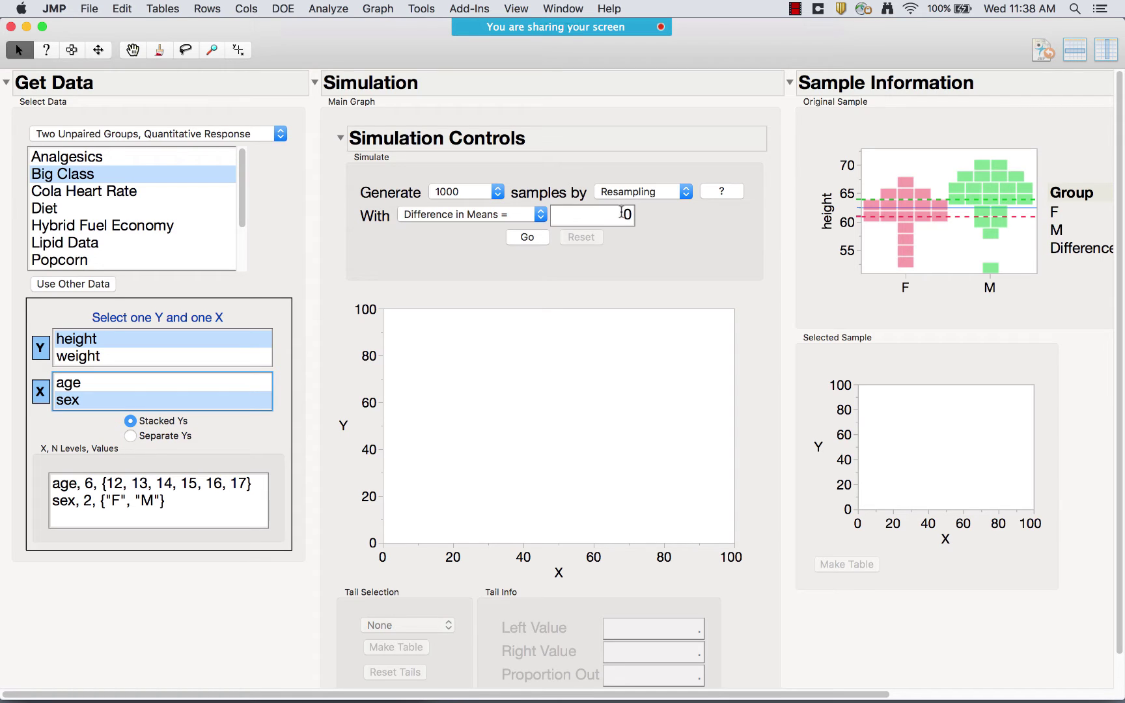
- Generate 1000 samples by resampling with a difference in means of 0 and apply a two-sided tail selection
scroll(766, 431, down, 1)
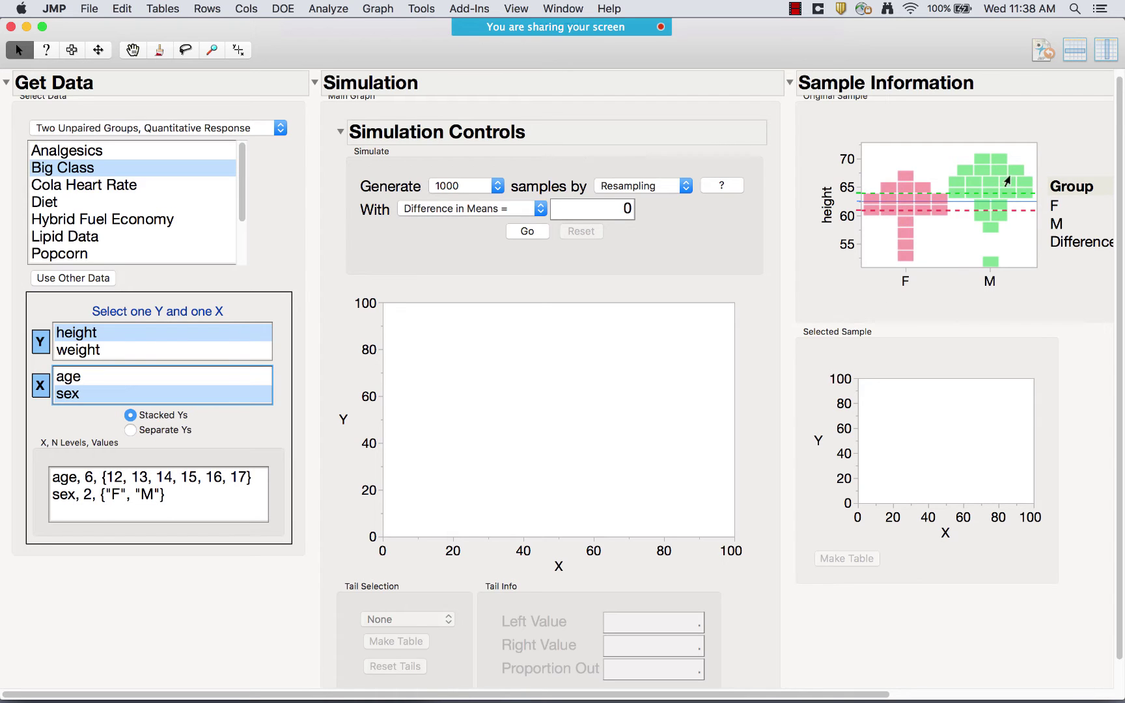
click(521, 233)
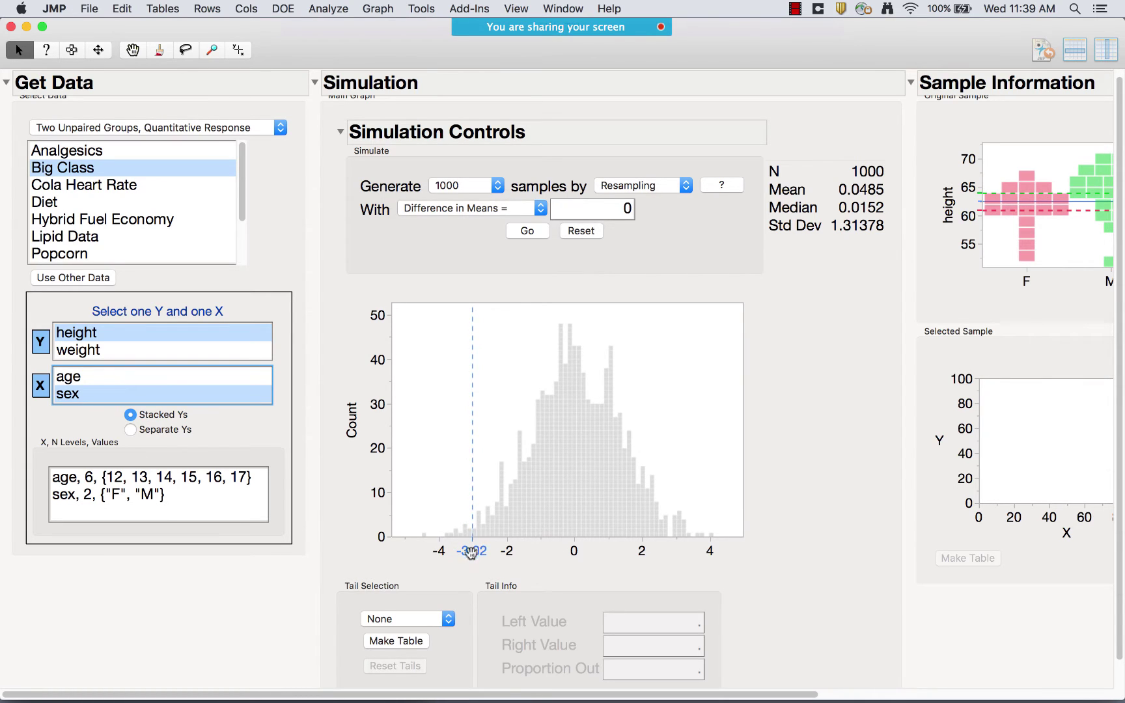
scroll(748, 560, down, 2)
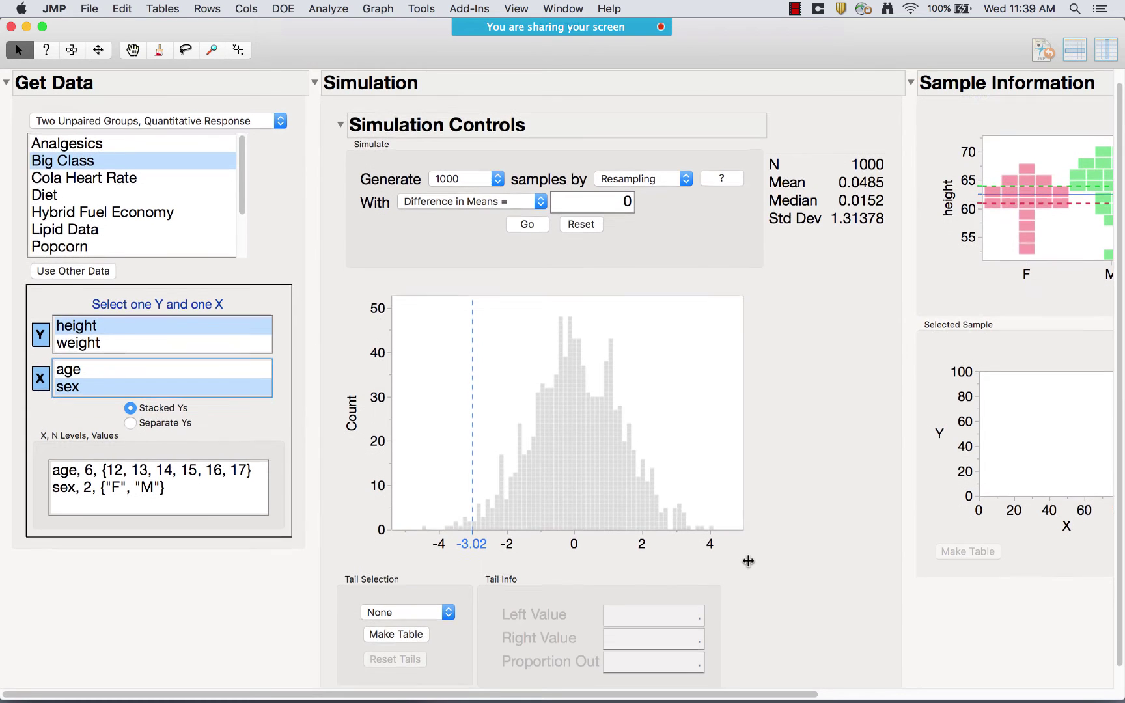
click(397, 605)
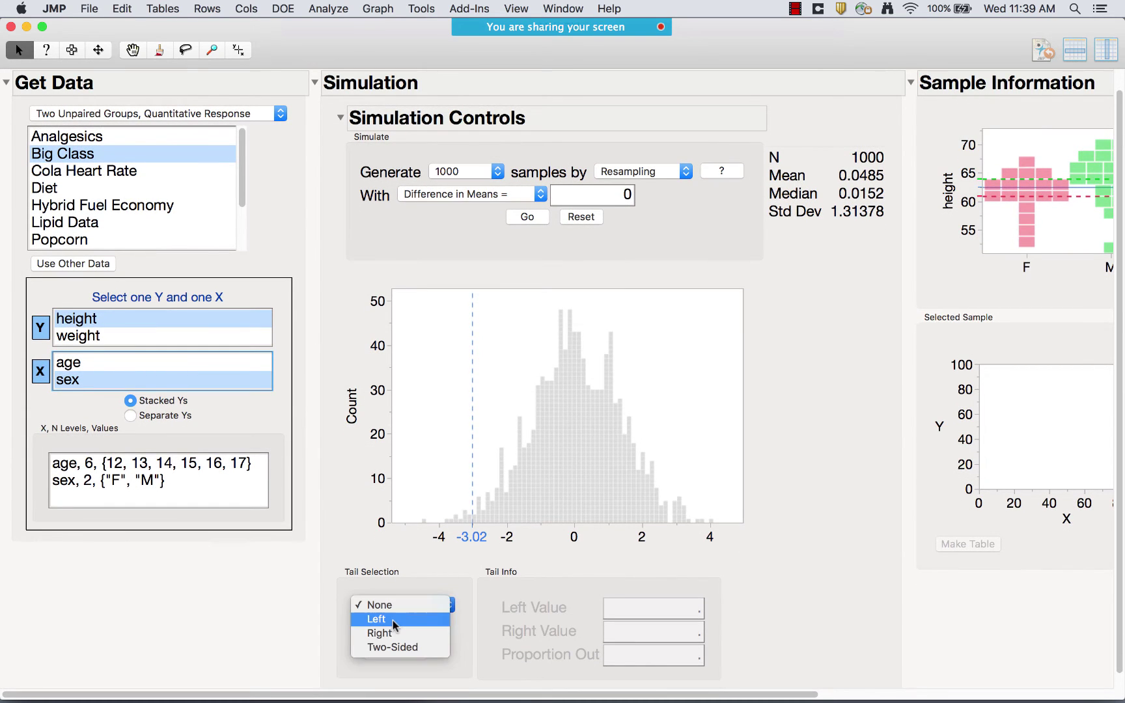
click(394, 648)
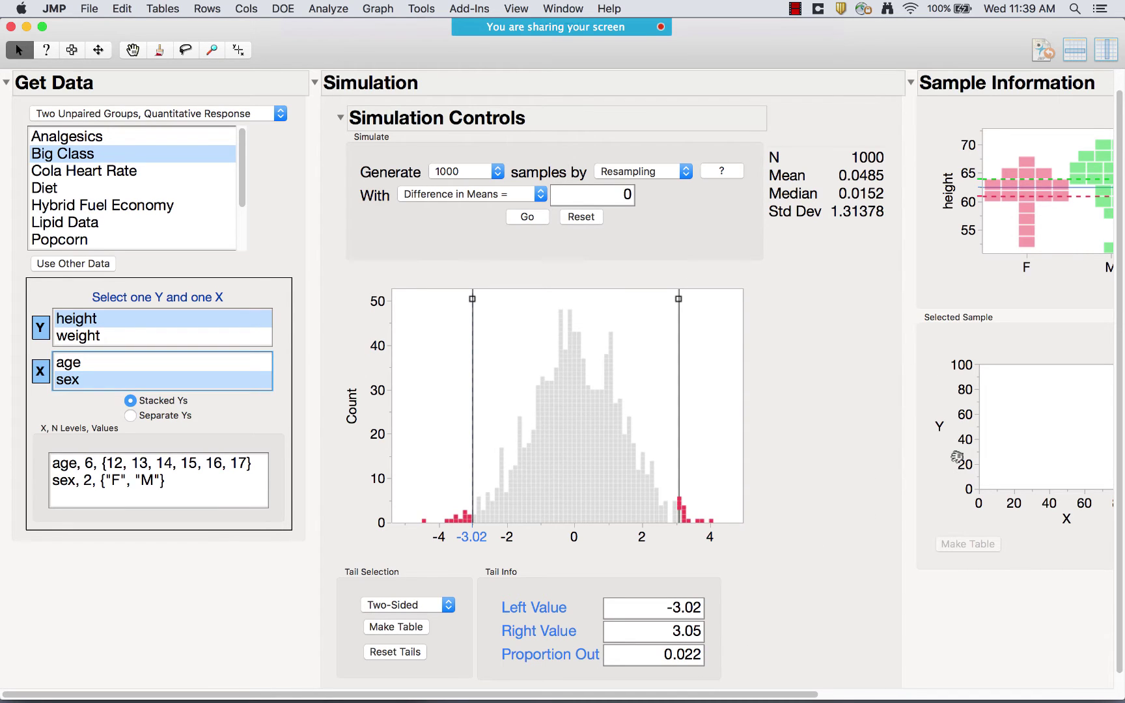
scroll(557, 426, down, 1)
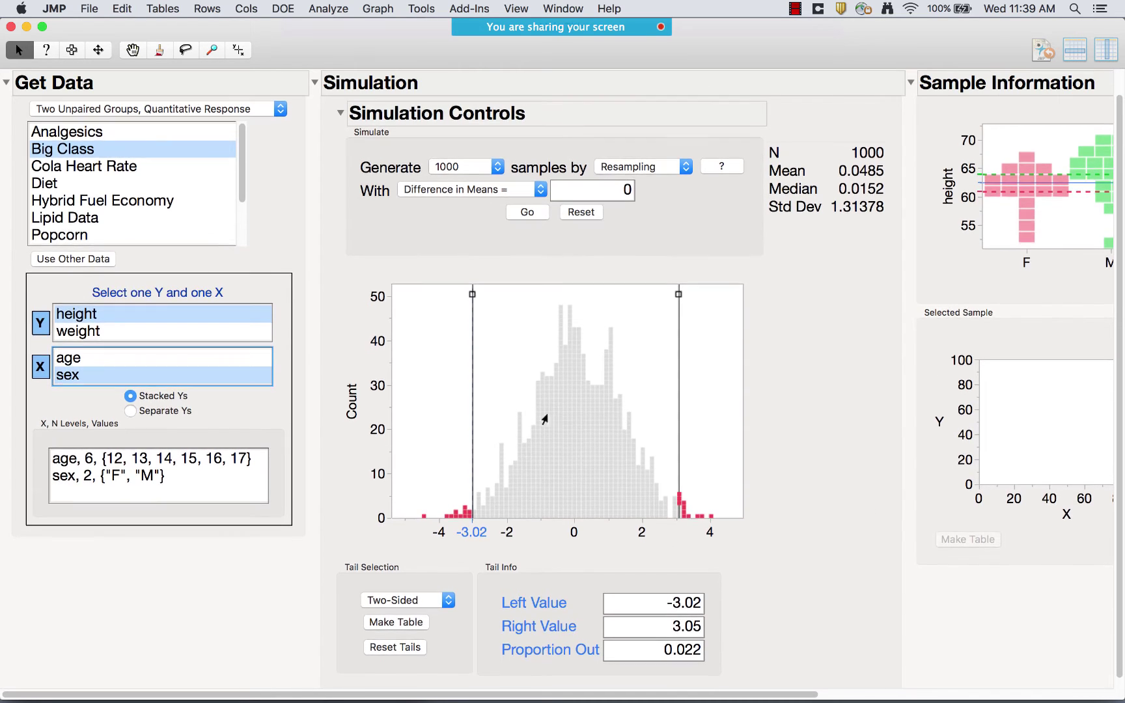
- Check the response types offered by the add-in and close the Randomization Testing window
click(215, 110)
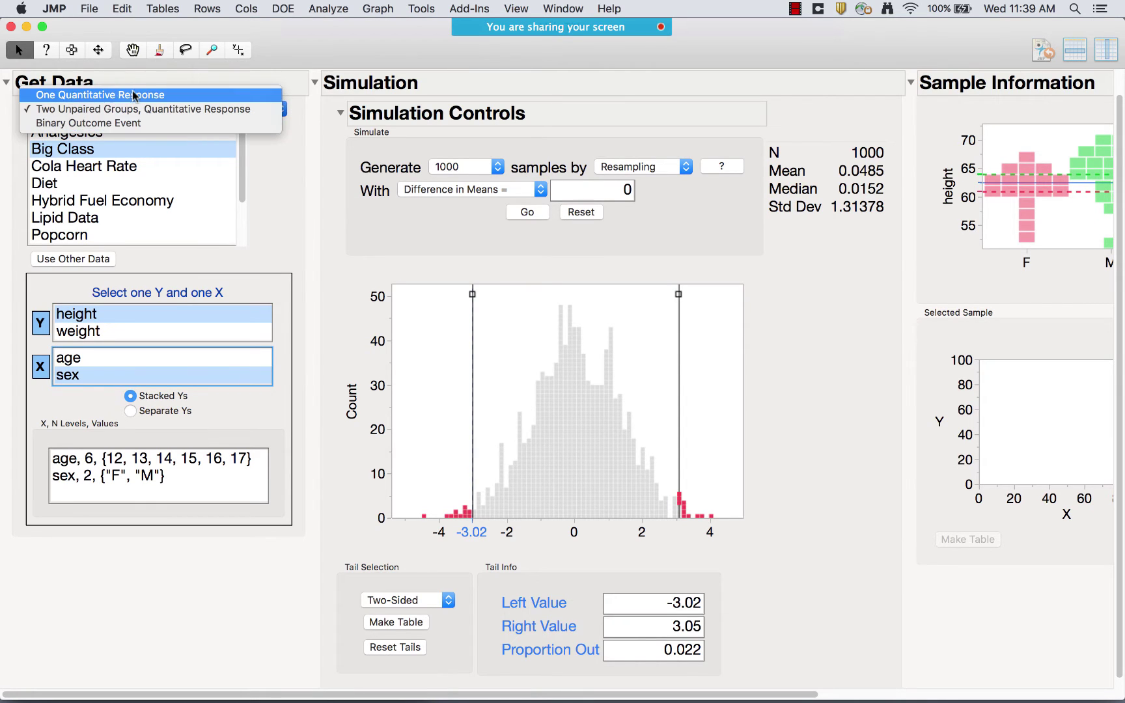
click(489, 188)
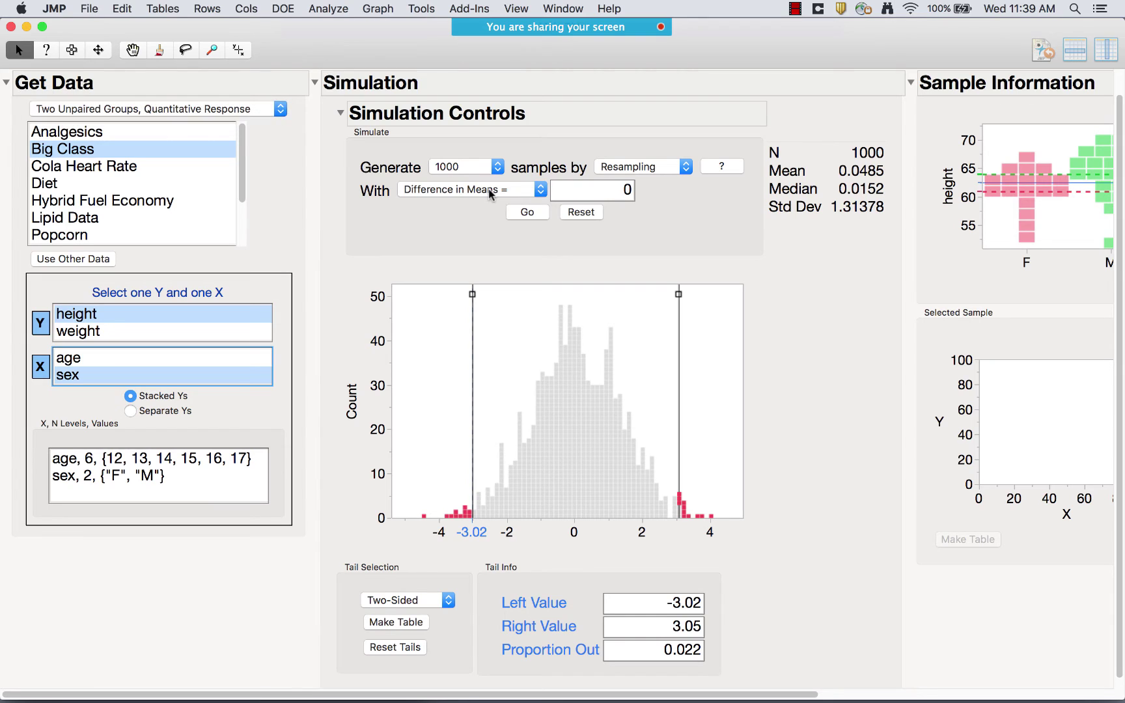
click(489, 188)
click(489, 189)
click(10, 27)
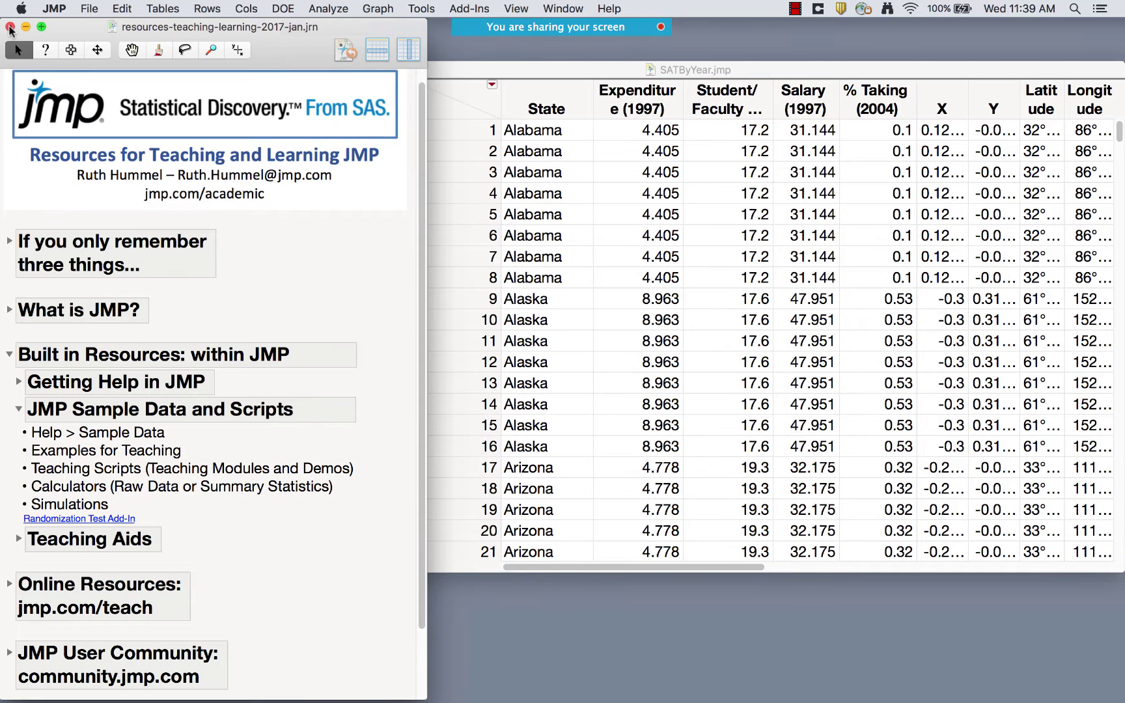
click(468, 8)
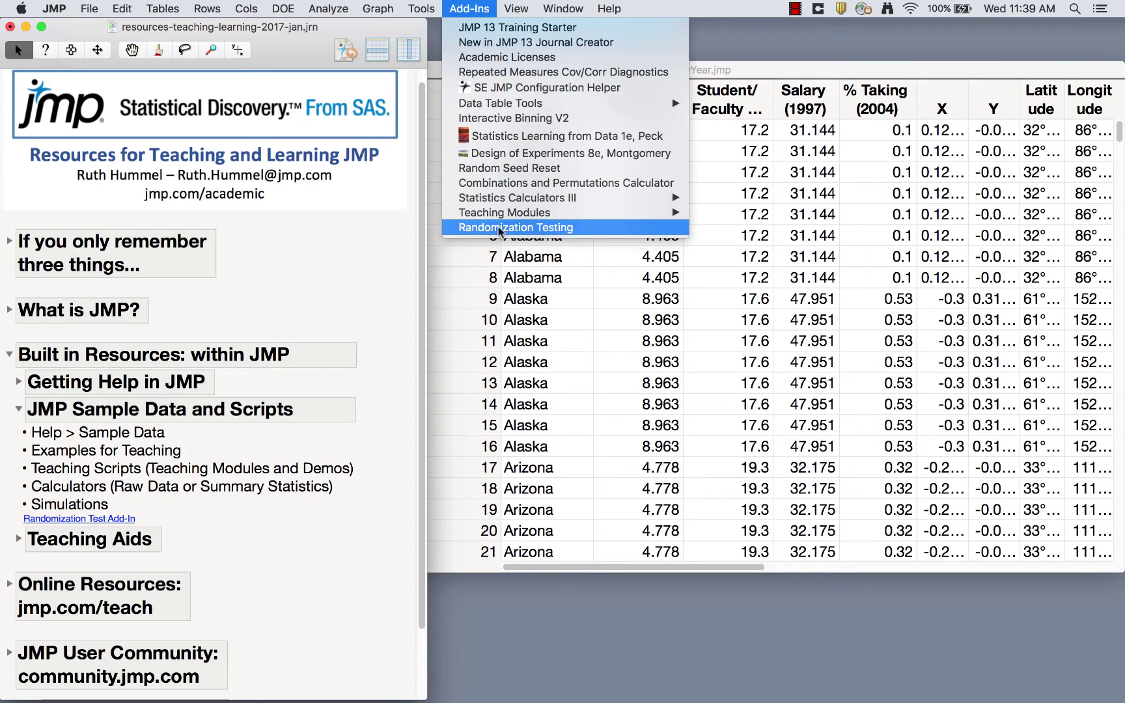
click(537, 228)
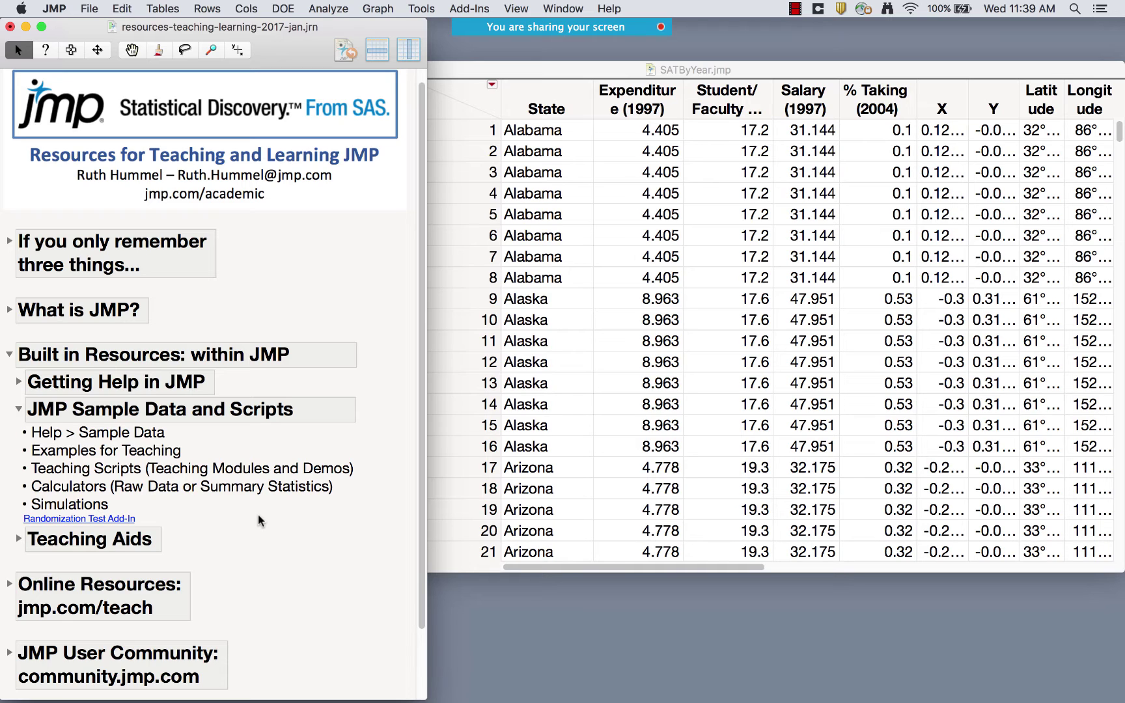
click(546, 69)
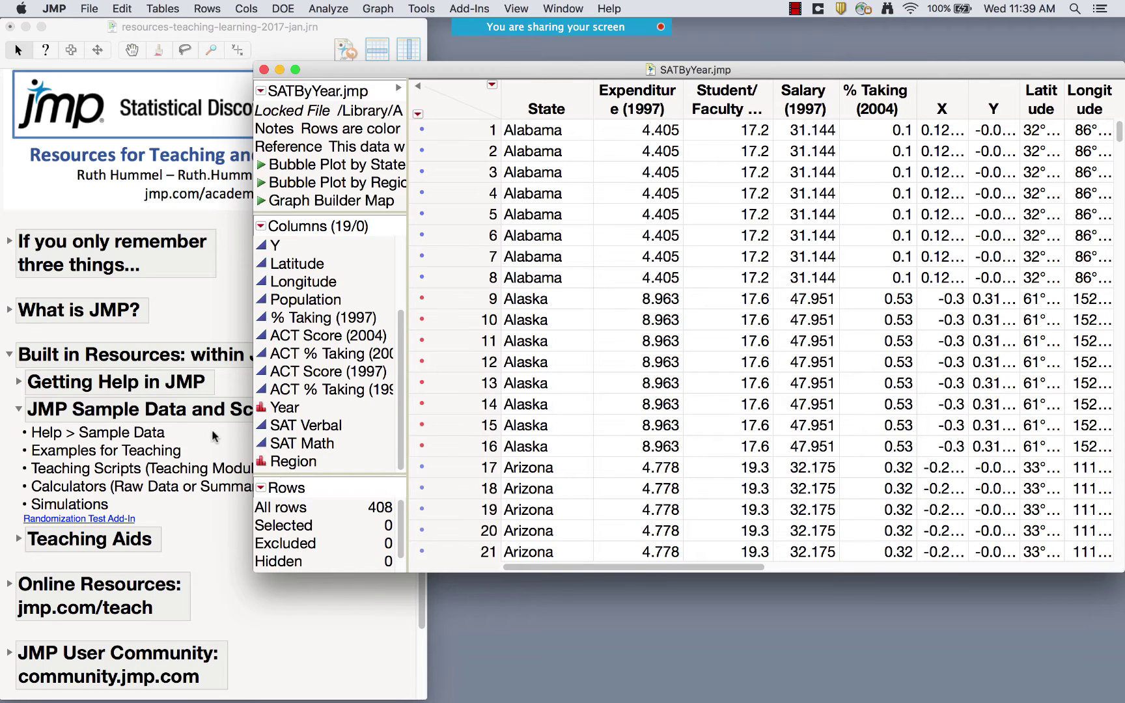
click(179, 493)
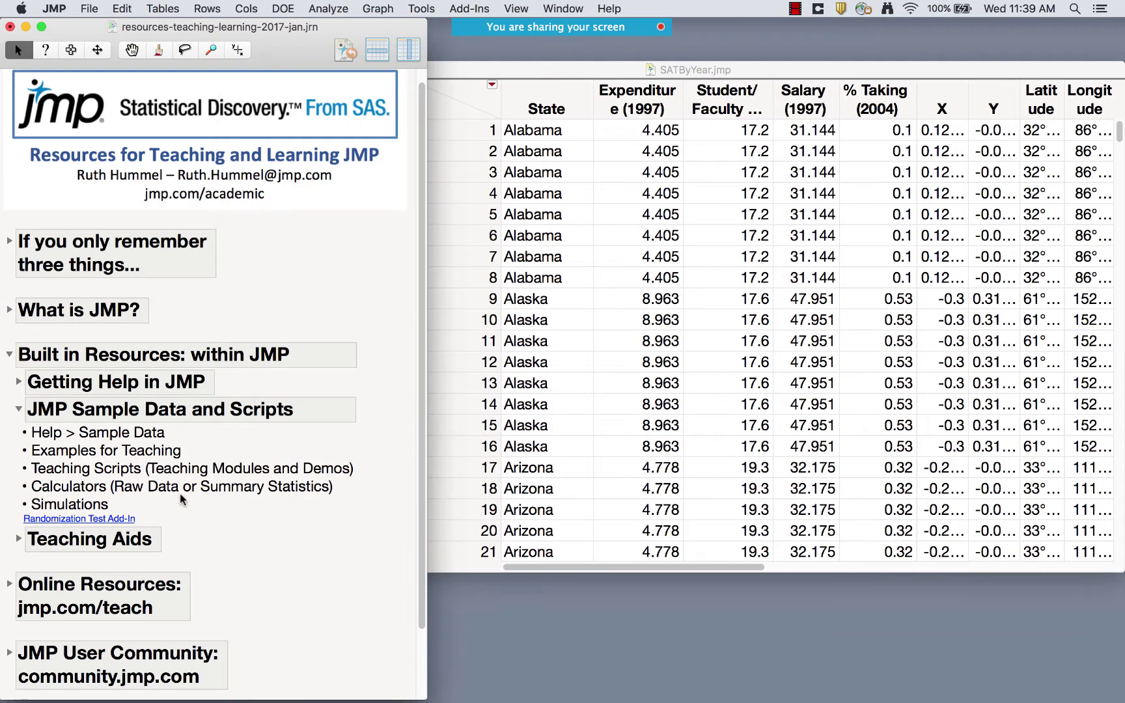
- Expand Teaching Aids in the resources journal, open the Big Class Families data table and move its window clear of the links
click(20, 540)
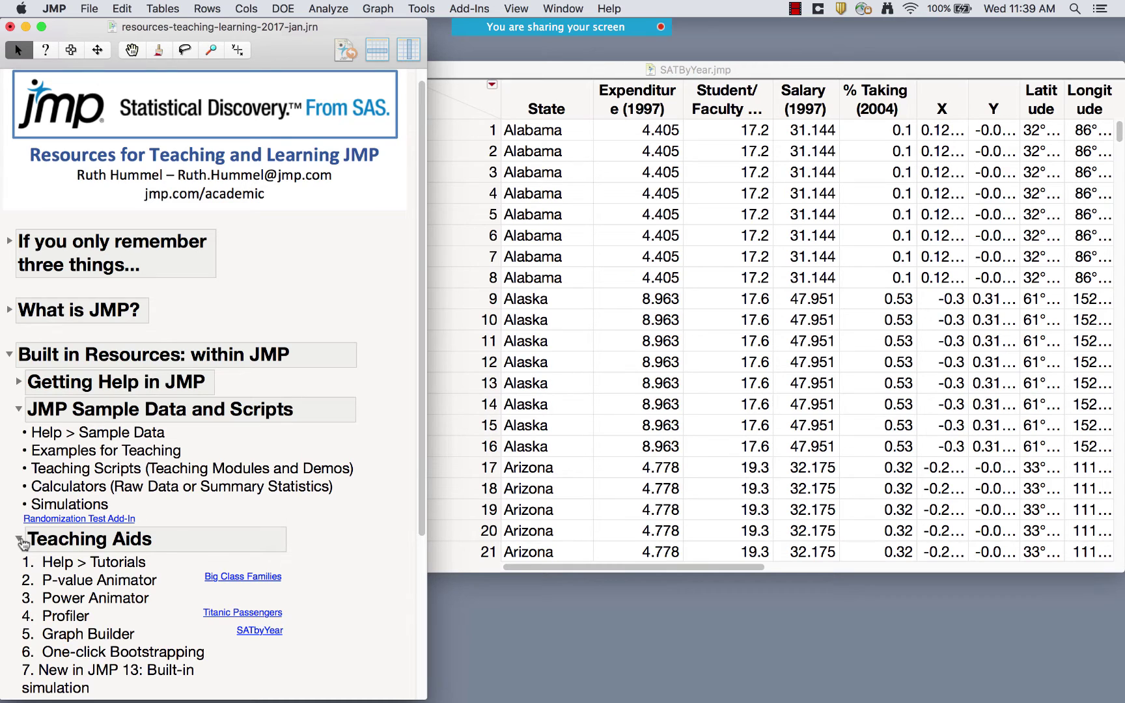
click(240, 577)
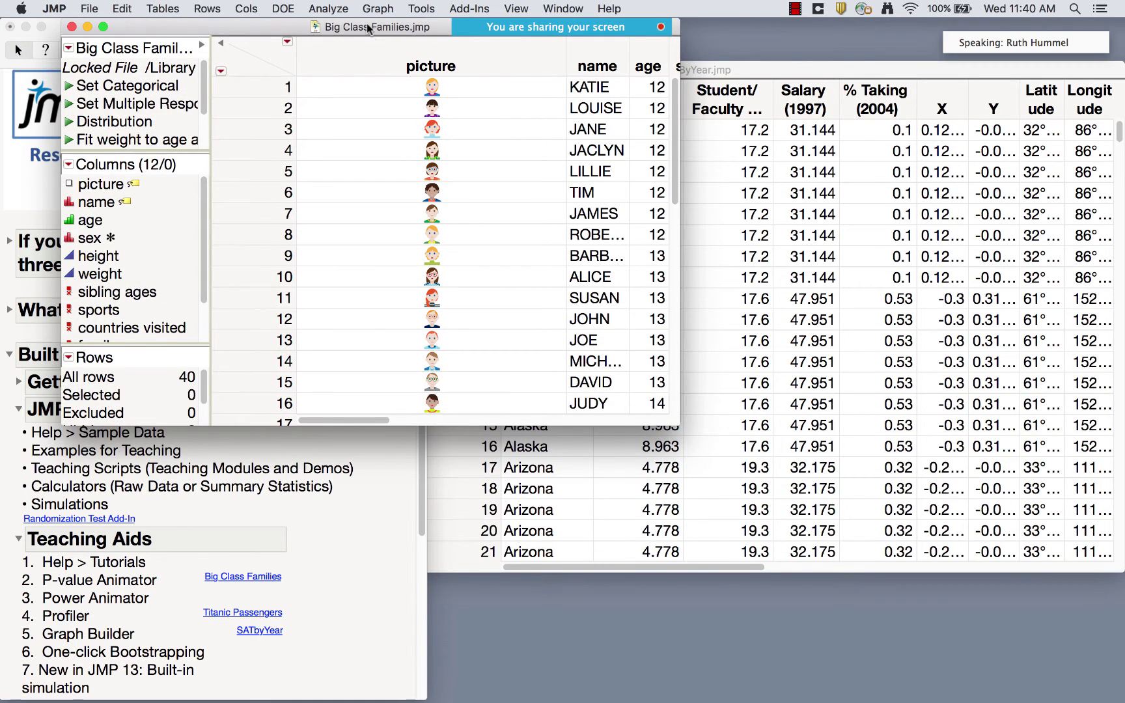
drag(366, 24, 587, 64)
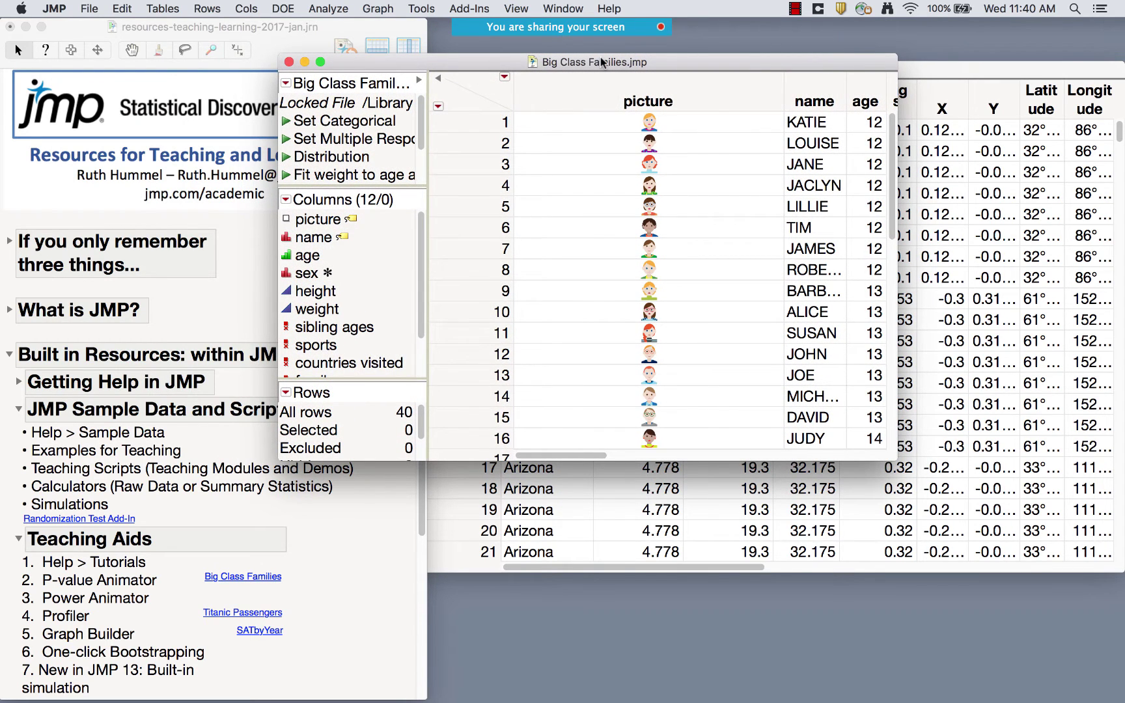
- Look over the Big Class Families columns, run the table's saved Graph Builder script and close the resulting weight-versus-height graph
scroll(715, 155, right, 5)
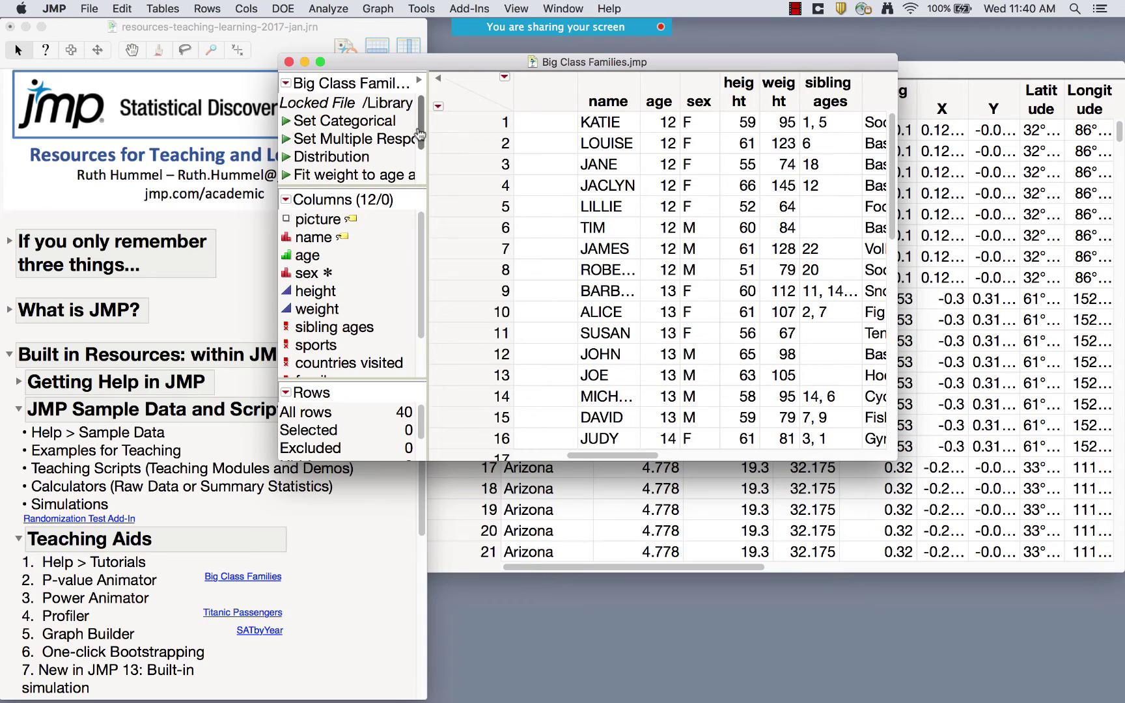
scroll(557, 156, left, 5)
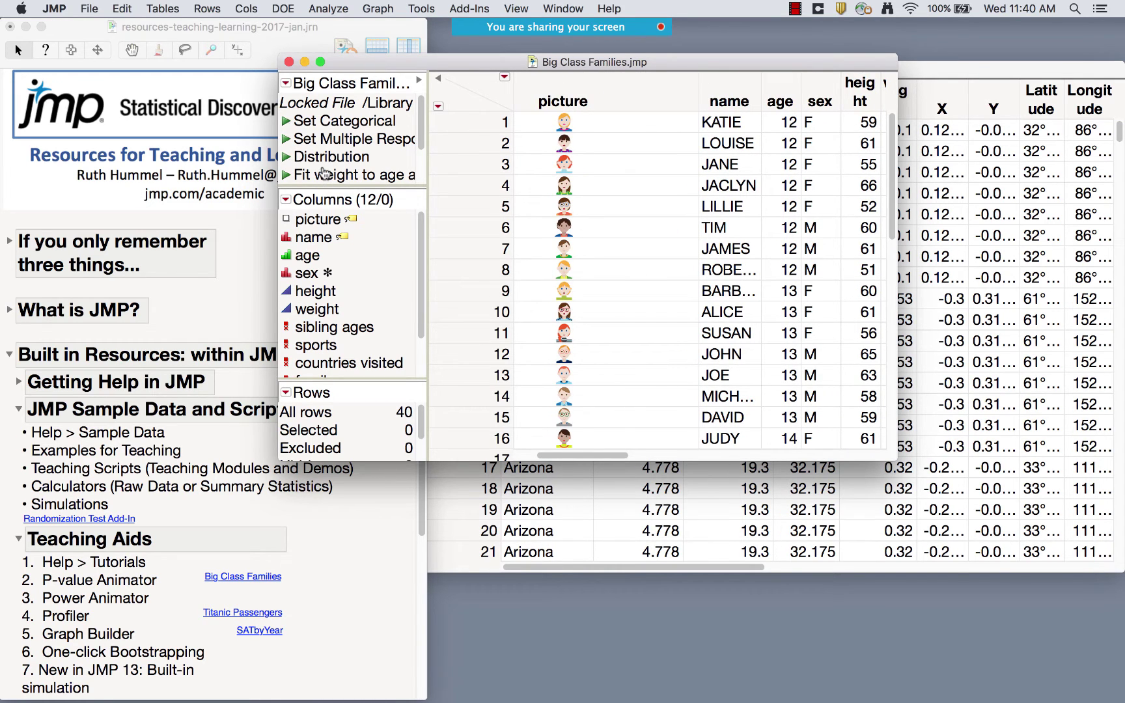
scroll(325, 173, down, 2)
scroll(325, 173, down, 1)
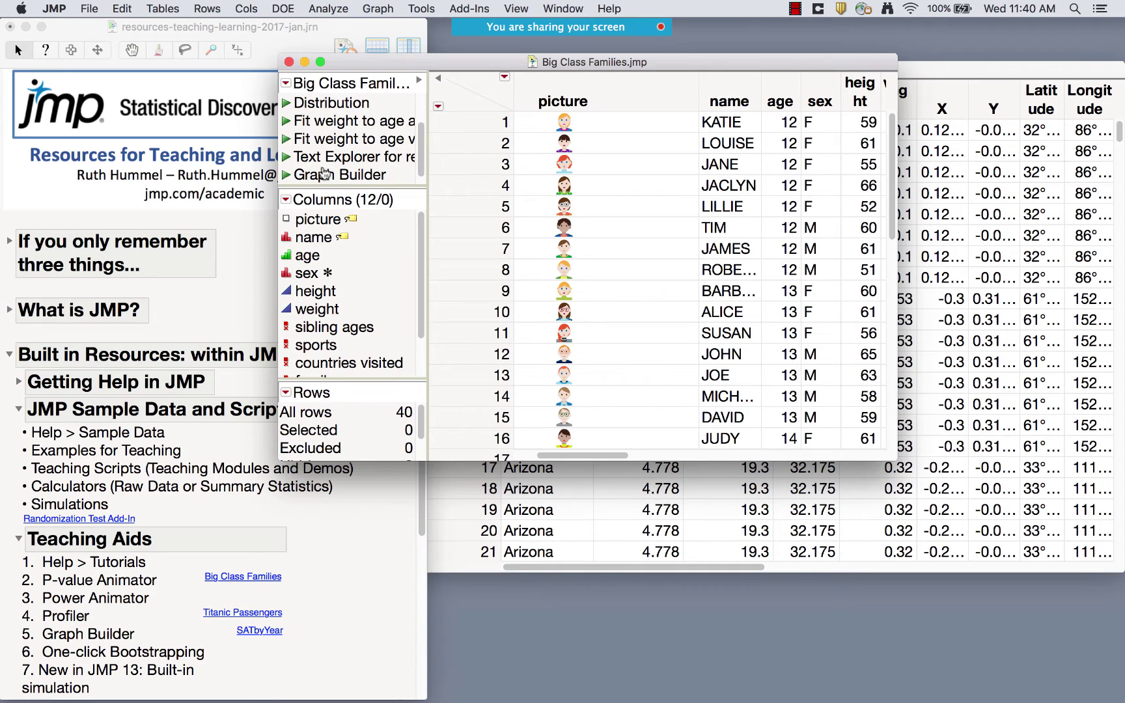
click(286, 176)
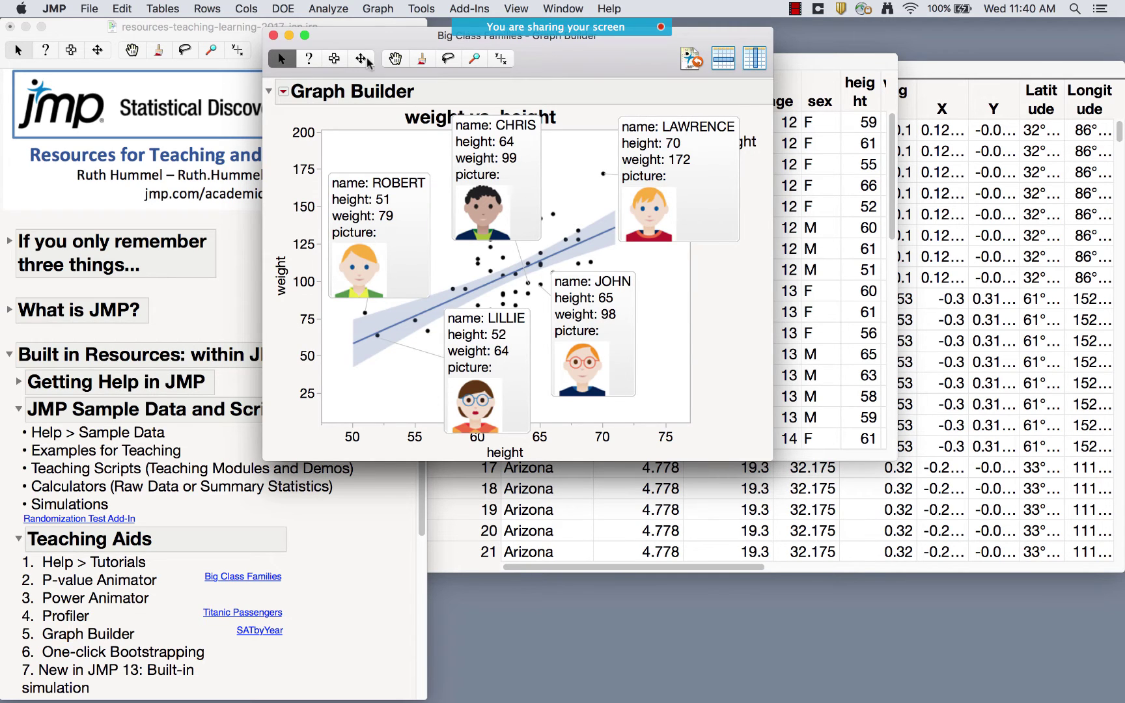
click(273, 35)
- Add a new formula column that randomly samples the sex column with replacement
scroll(678, 173, right, 5)
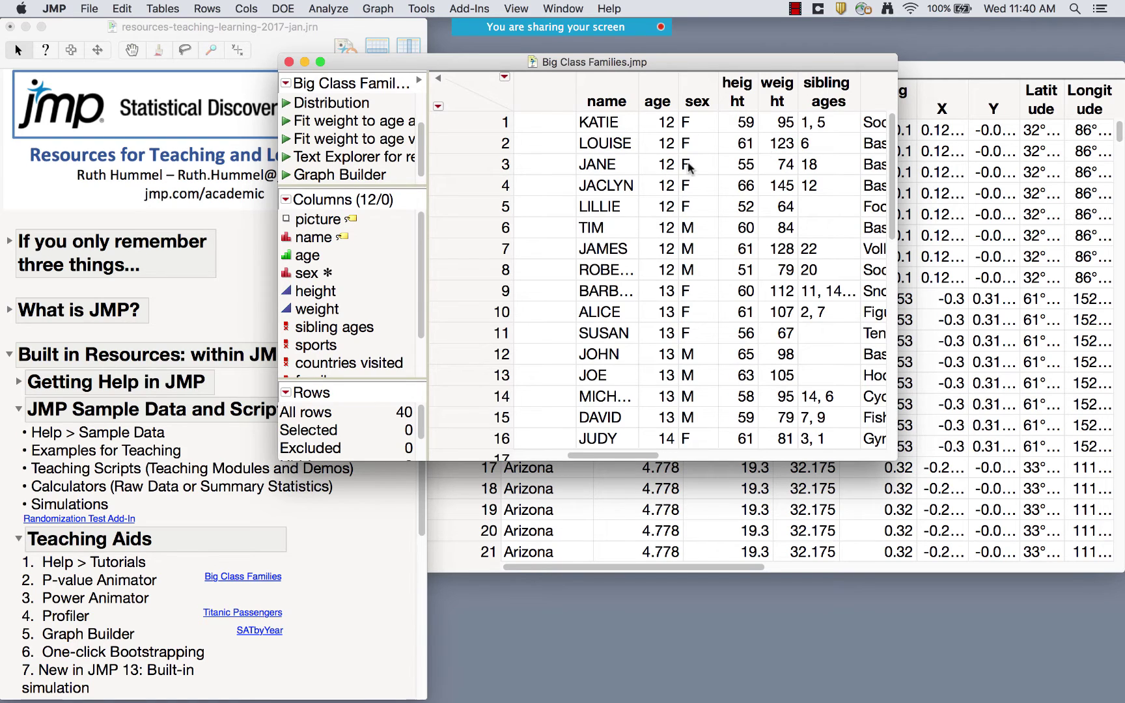
scroll(713, 176, right, 2)
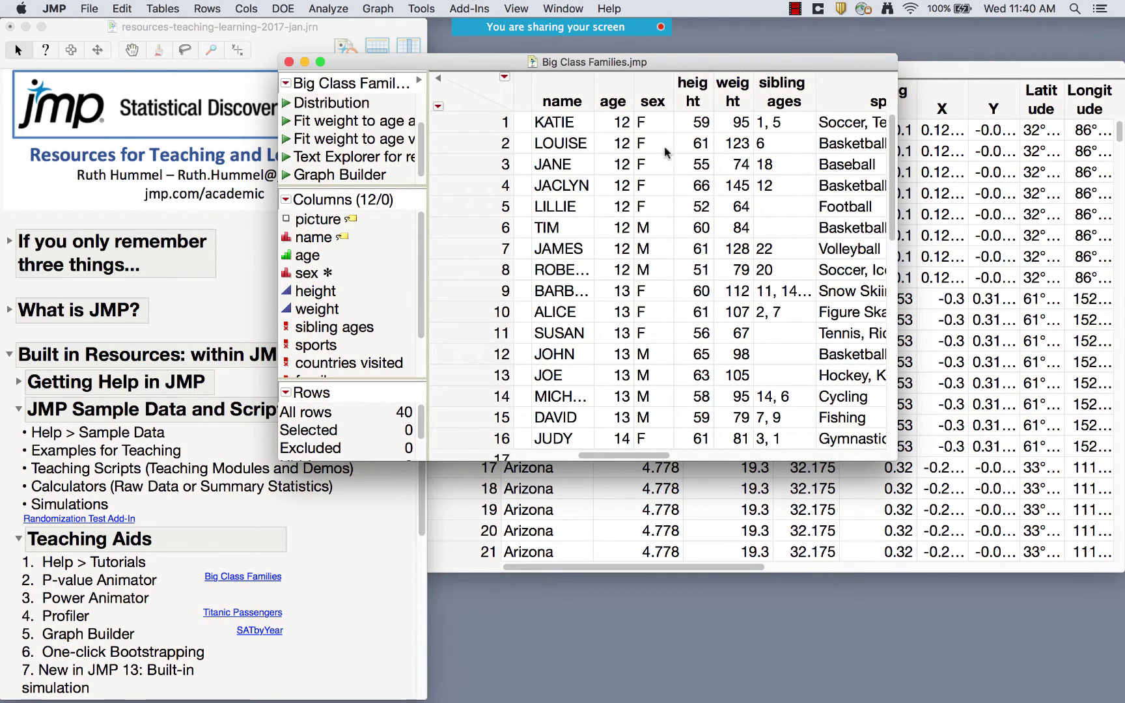
right_click(654, 84)
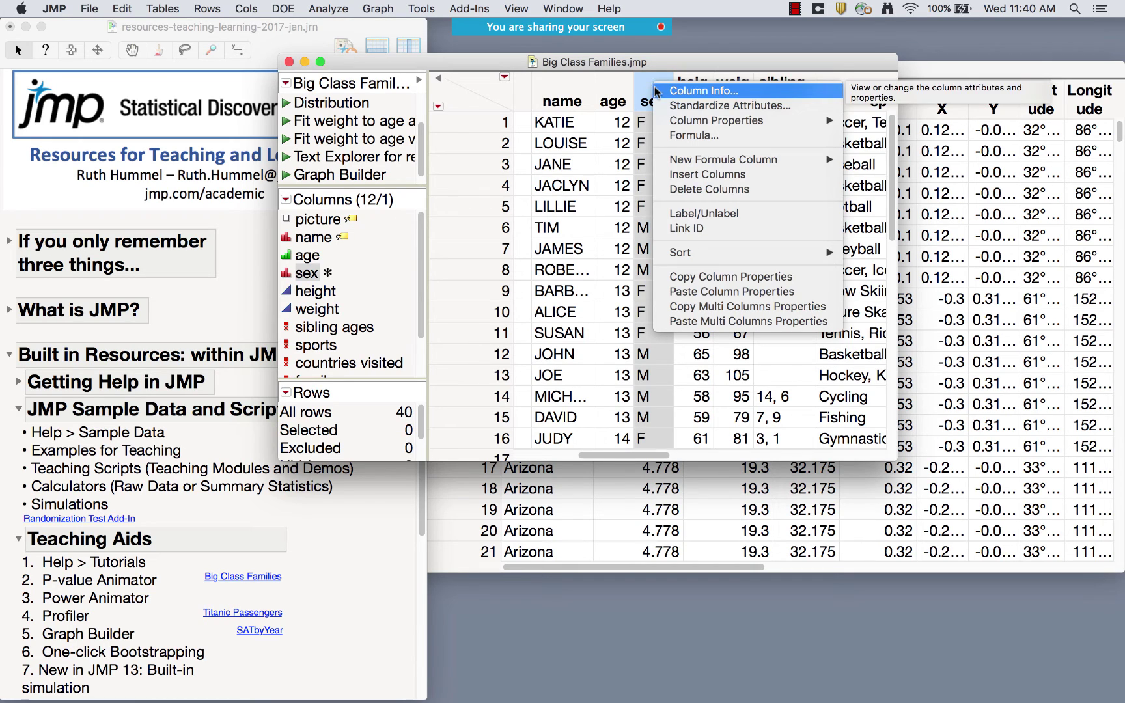
mouse_move(738, 165)
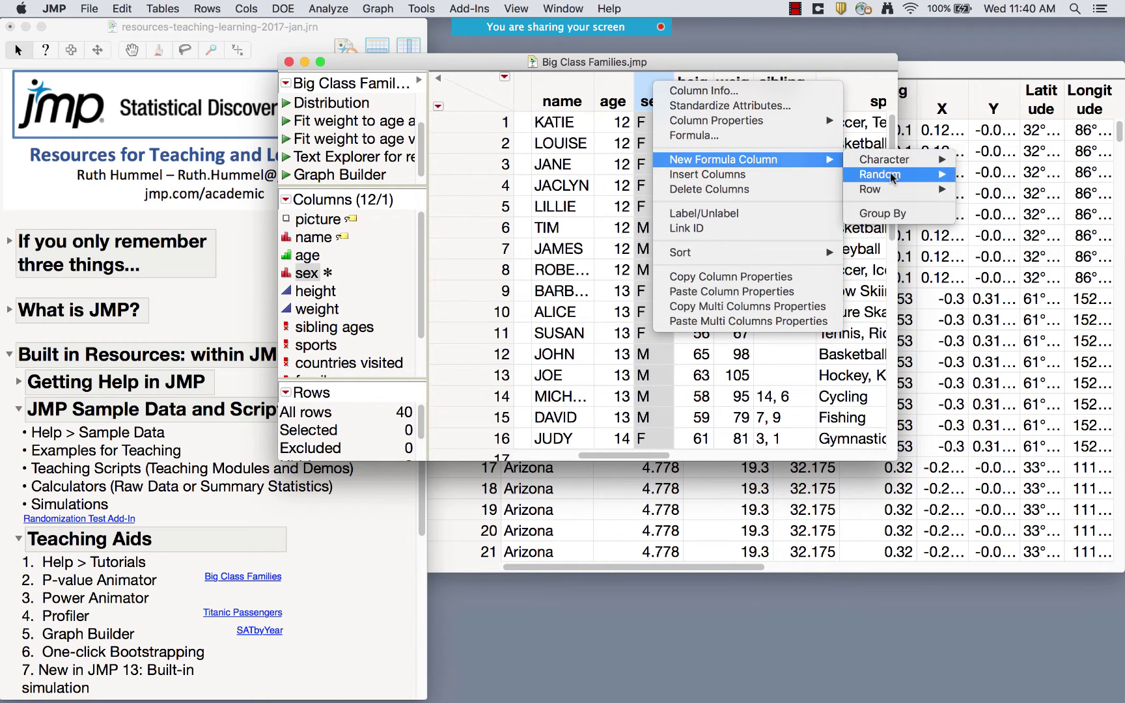
mouse_move(892, 176)
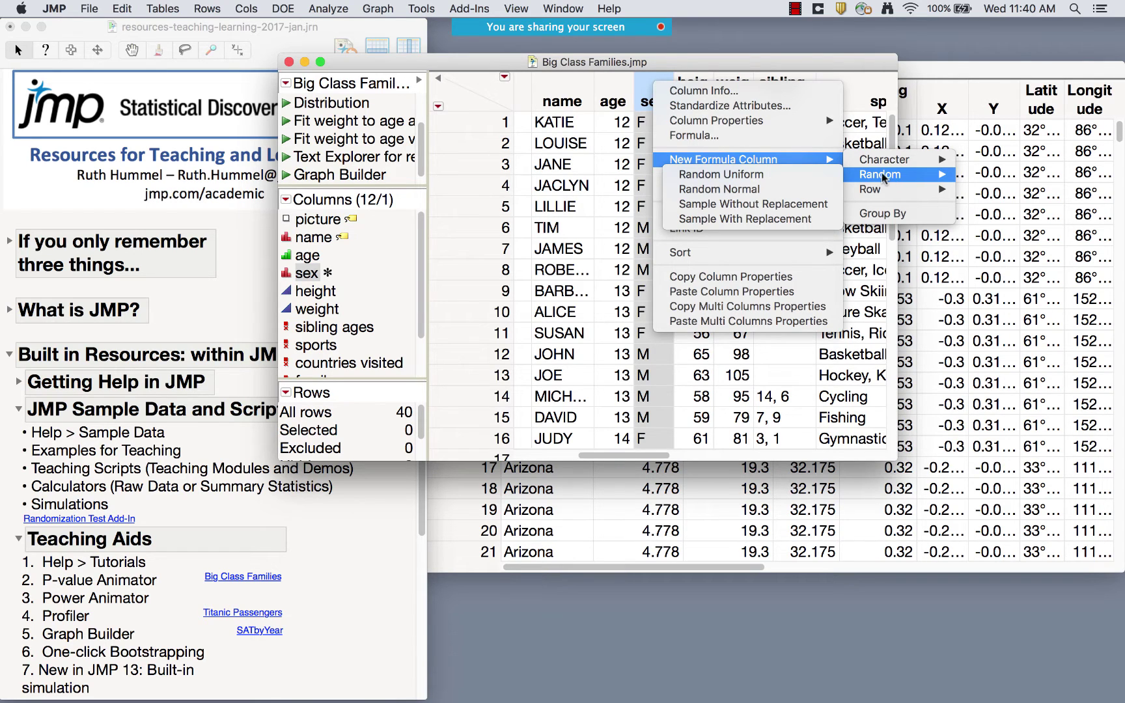
click(781, 222)
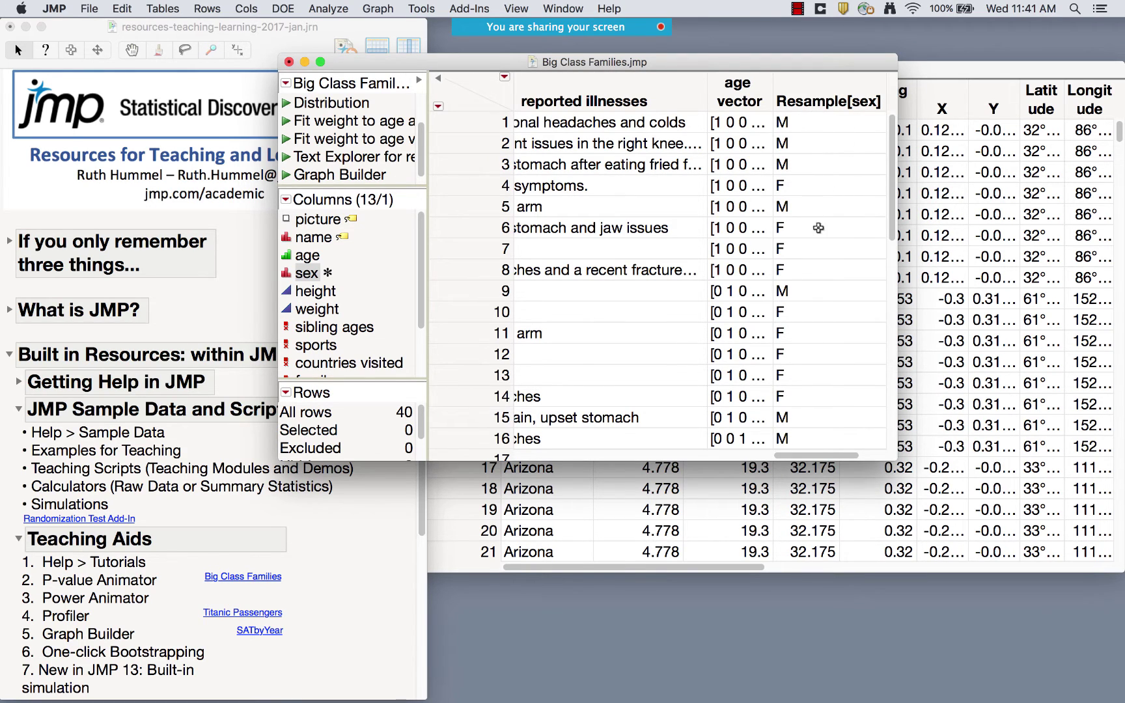
- Run a Fit Y by X analysis with height as the response and the original sex column as the factor
scroll(660, 190, left, 10)
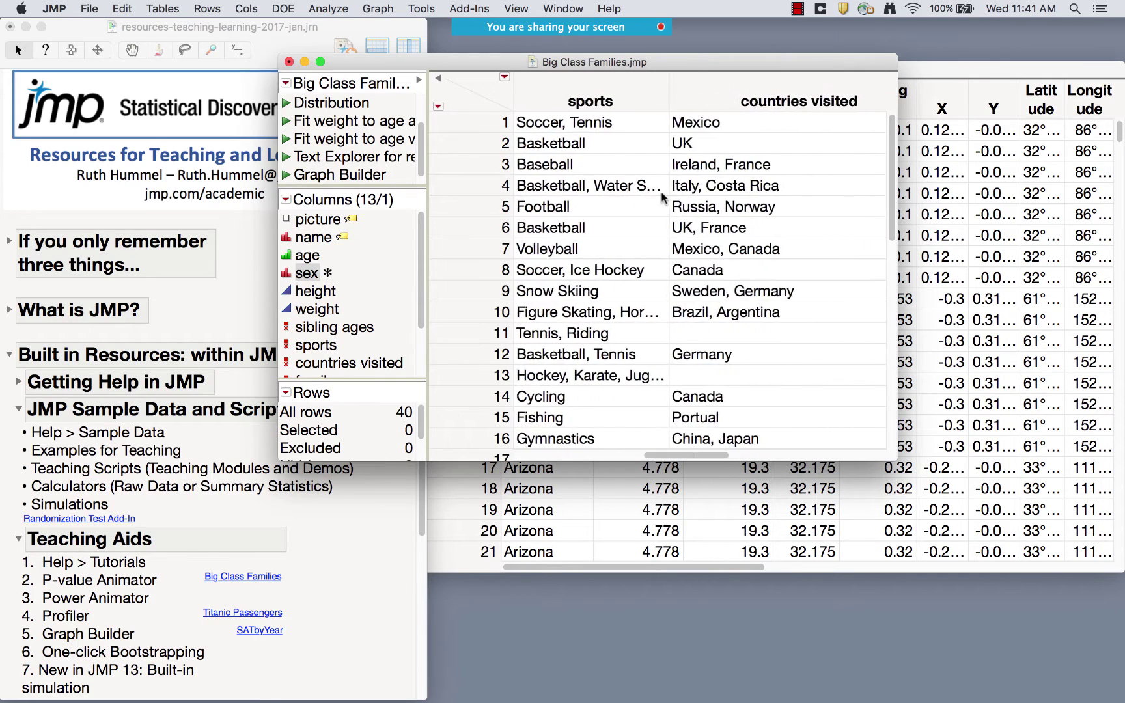
scroll(662, 196, left, 4)
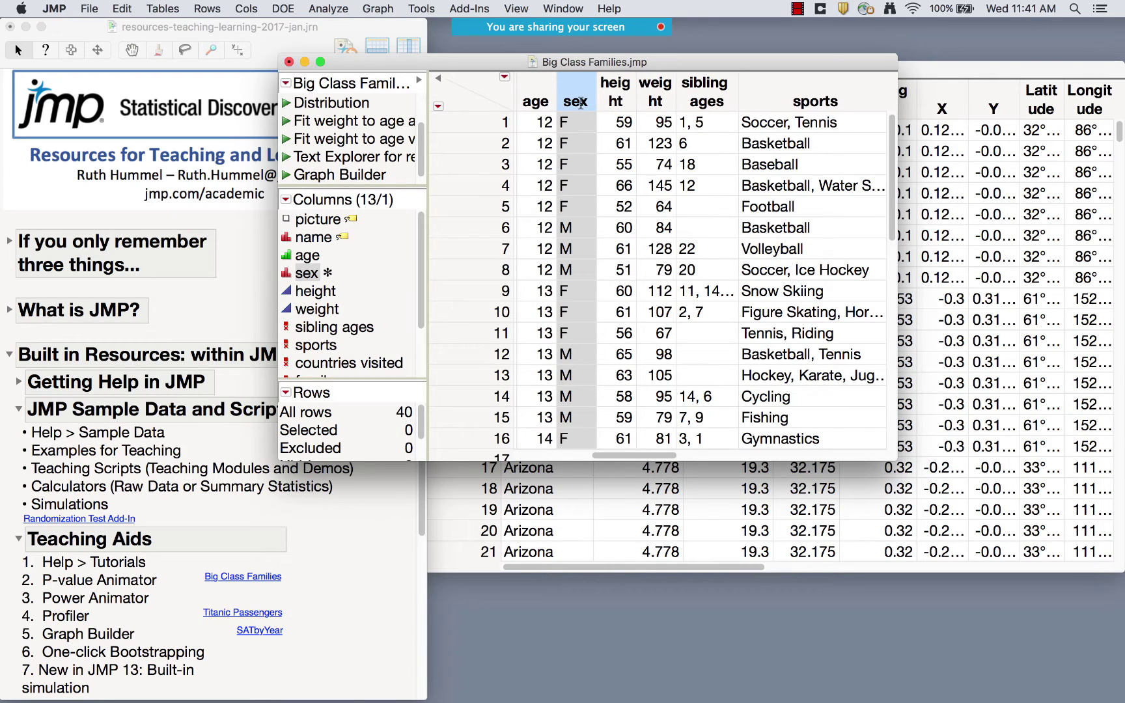
click(328, 8)
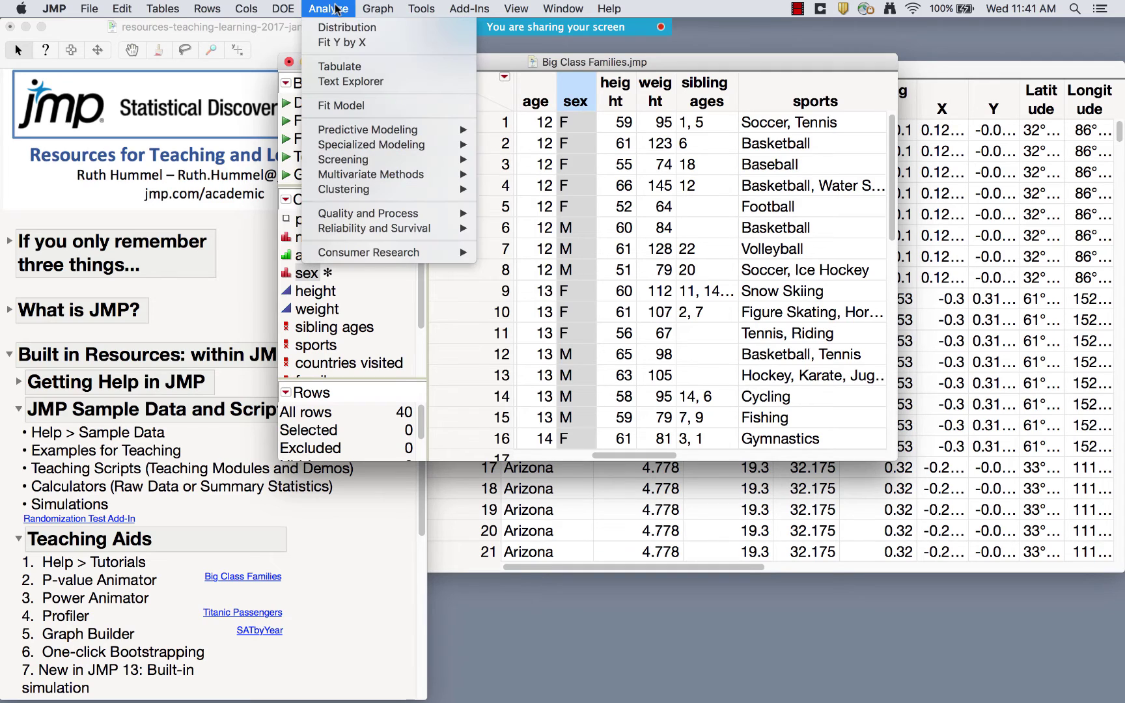
click(344, 42)
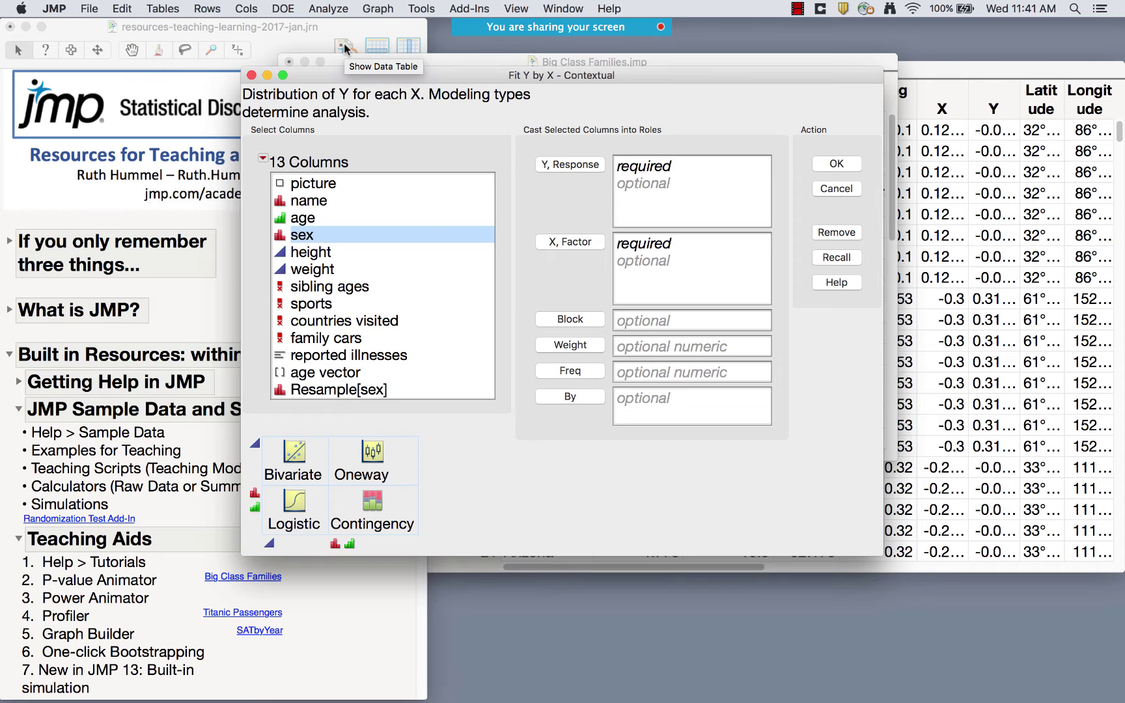
click(321, 253)
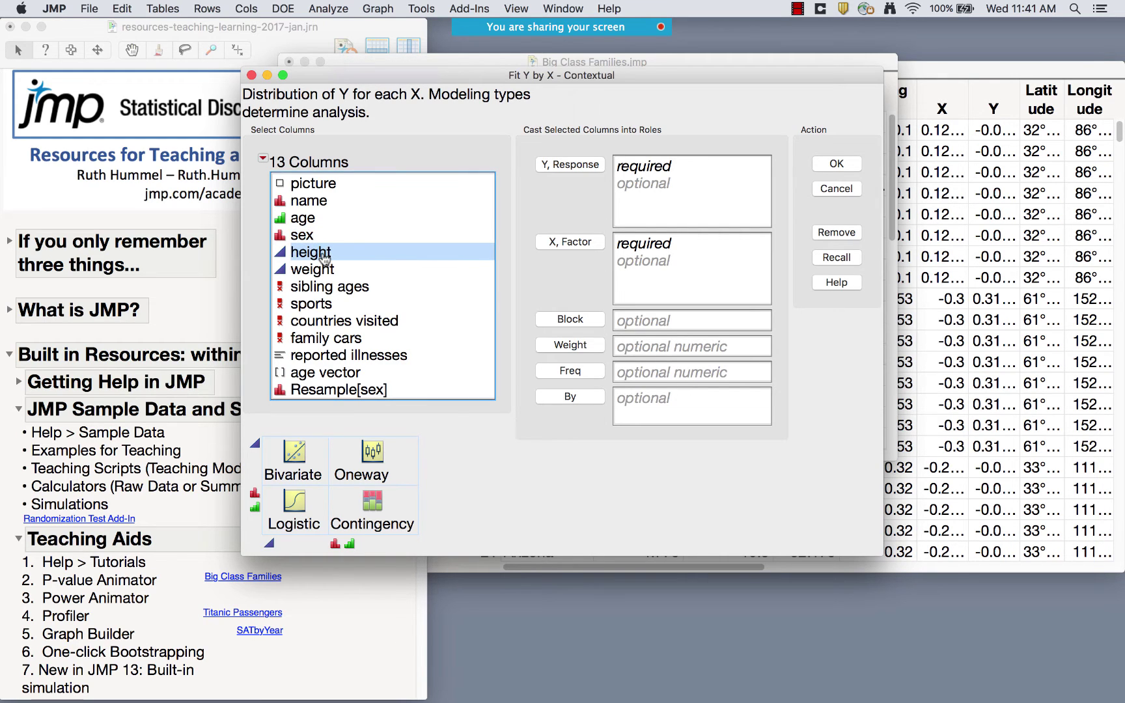
click(596, 166)
click(306, 236)
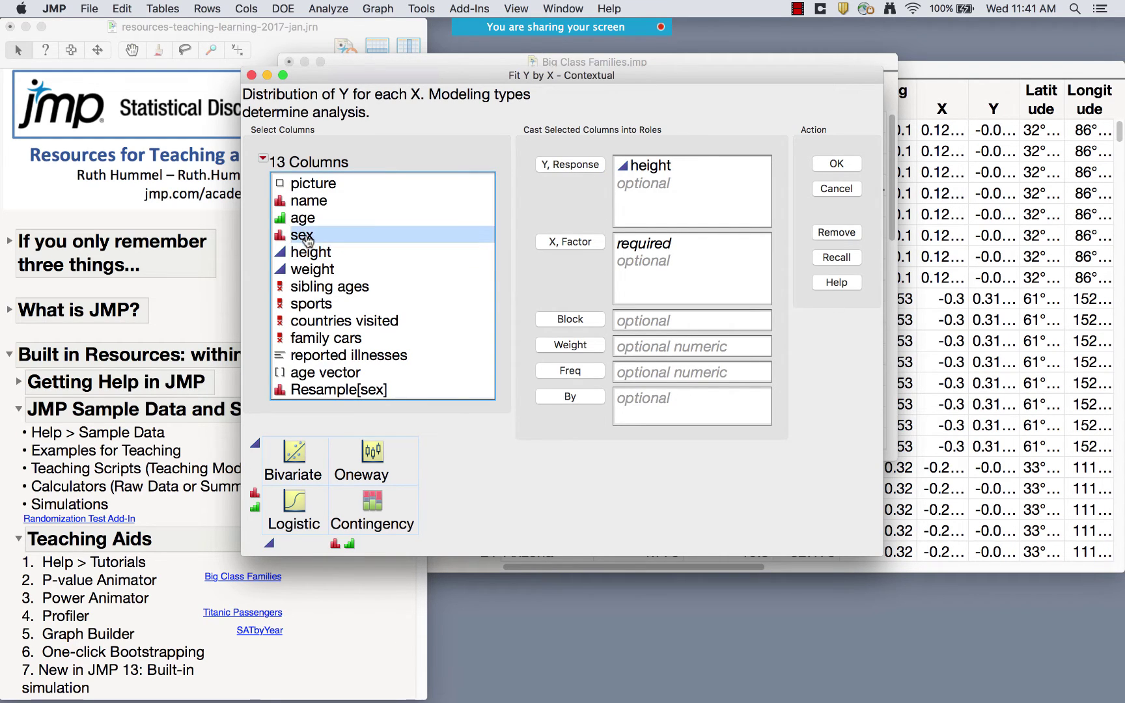
click(577, 244)
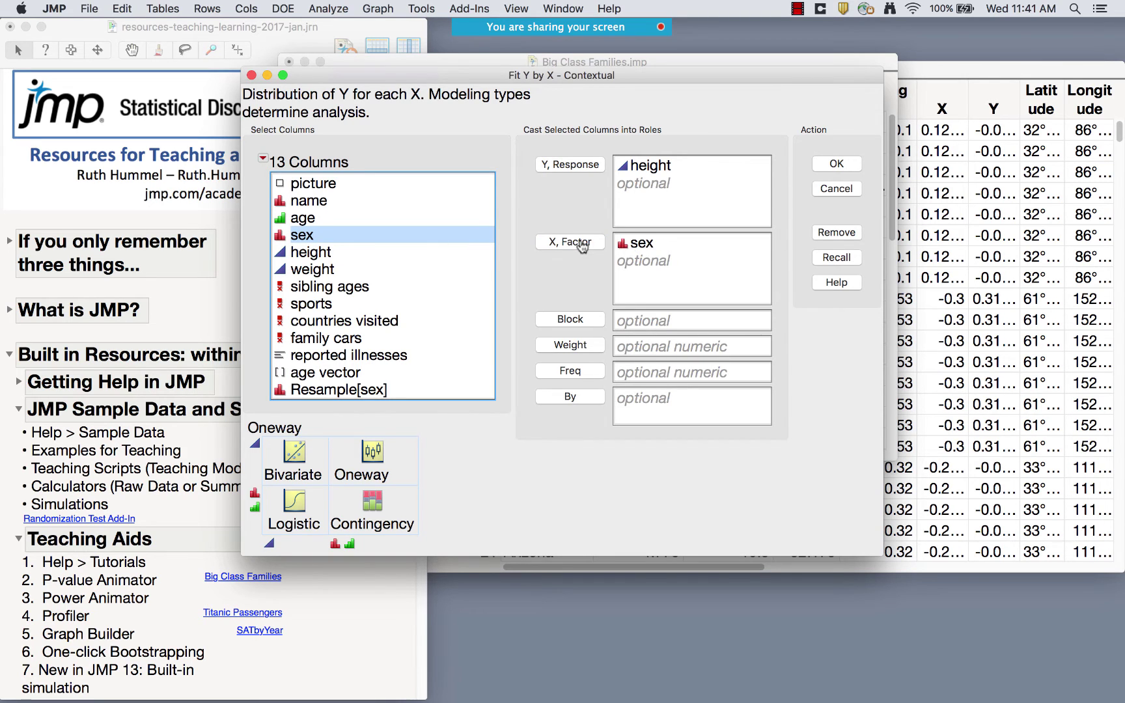
click(842, 166)
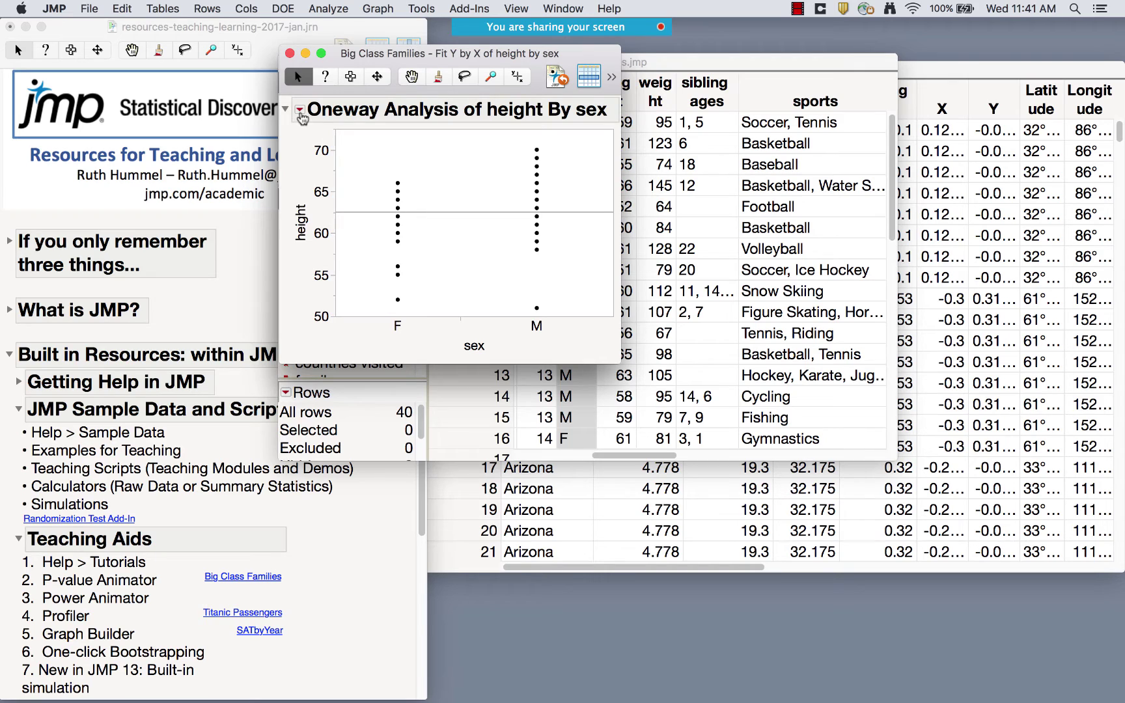
- Add the Means/Anova/Pooled t results to the oneway analysis and bring the t Test table into view
click(299, 110)
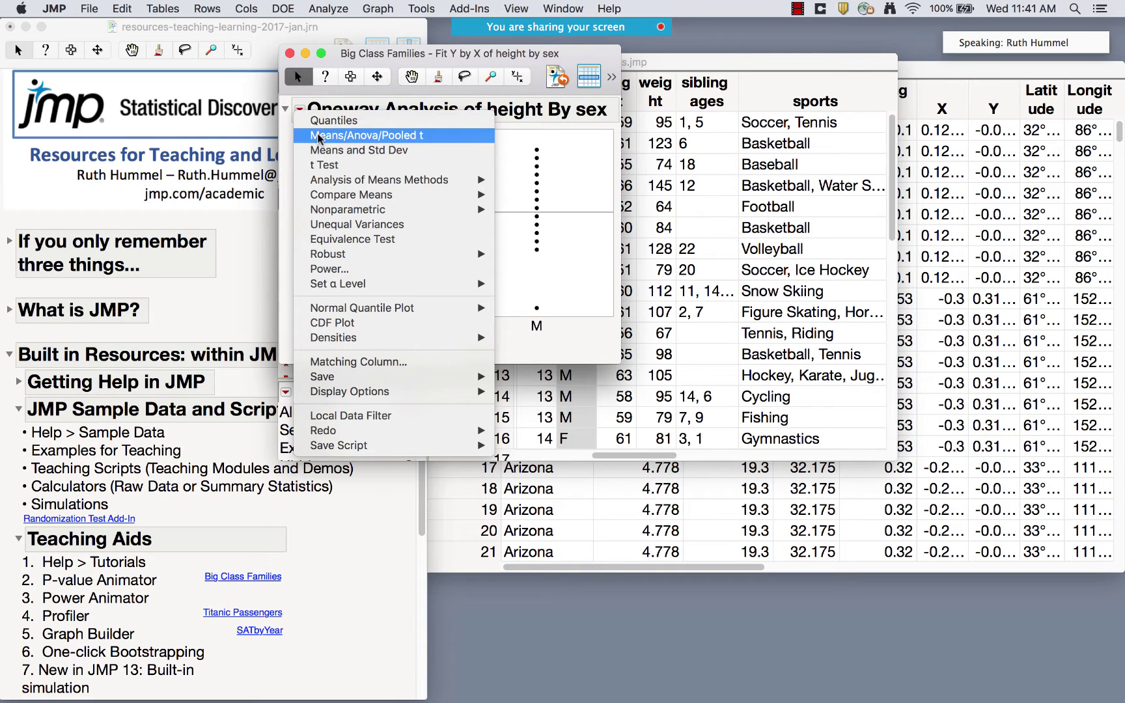
click(425, 135)
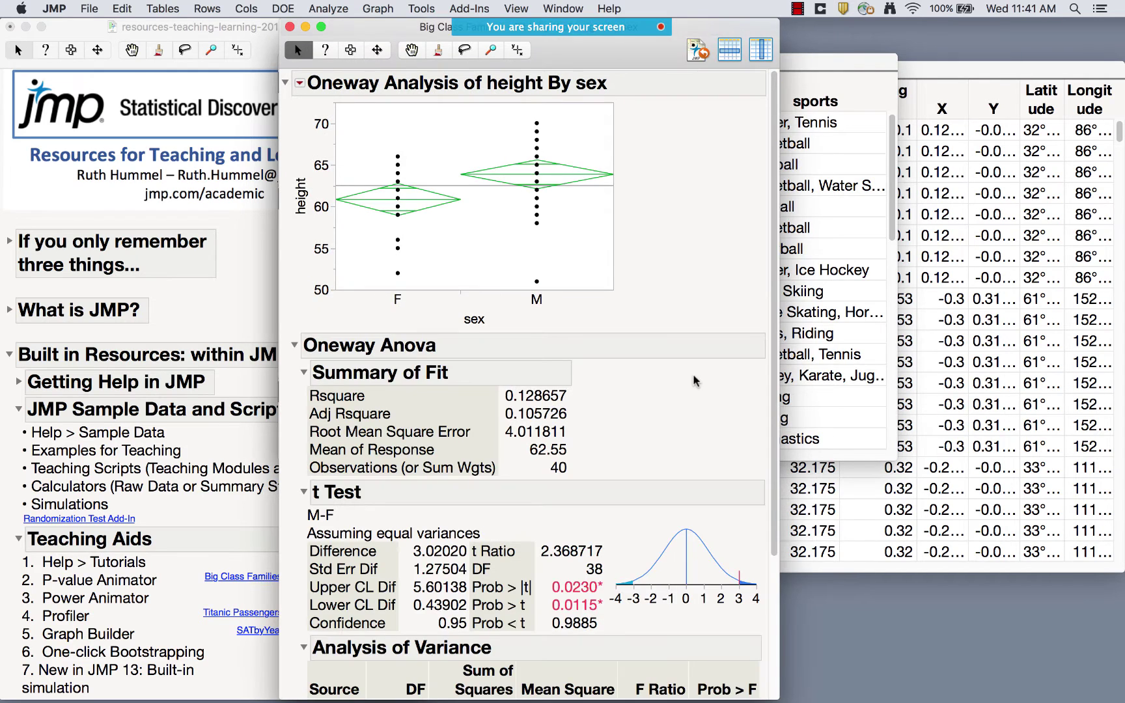
scroll(695, 382, down, 3)
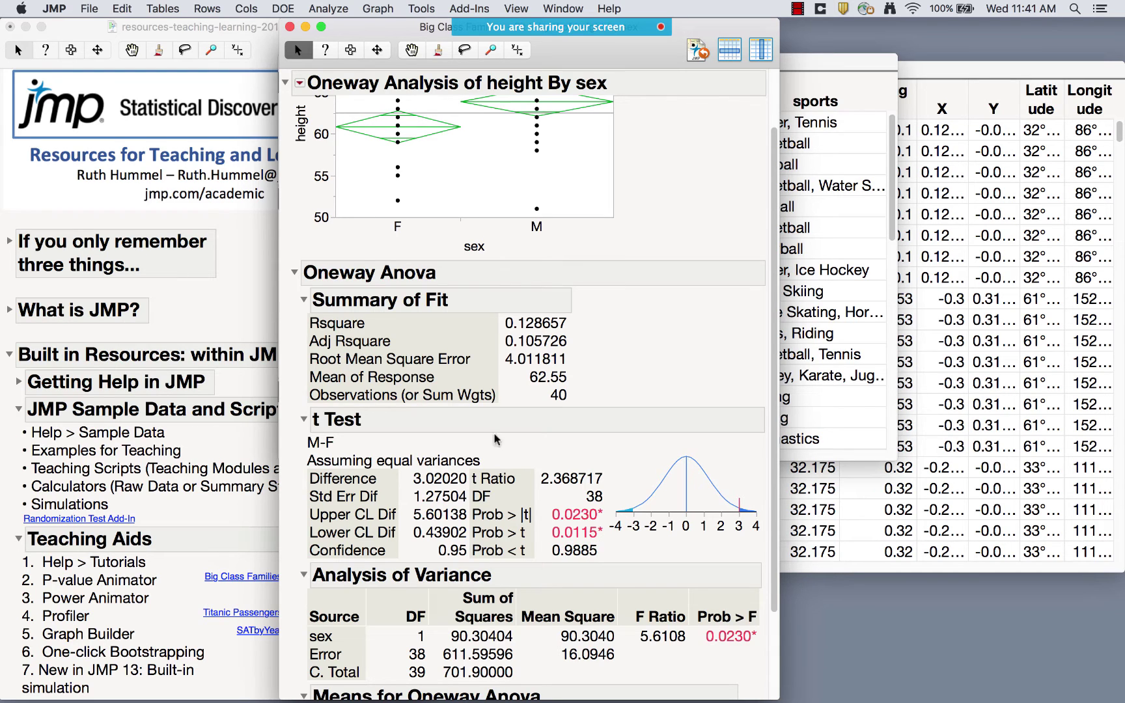
- Simulate the t Test estimates column with 1000 samples, switching out sex and switching in Resample[sex]
right_click(440, 480)
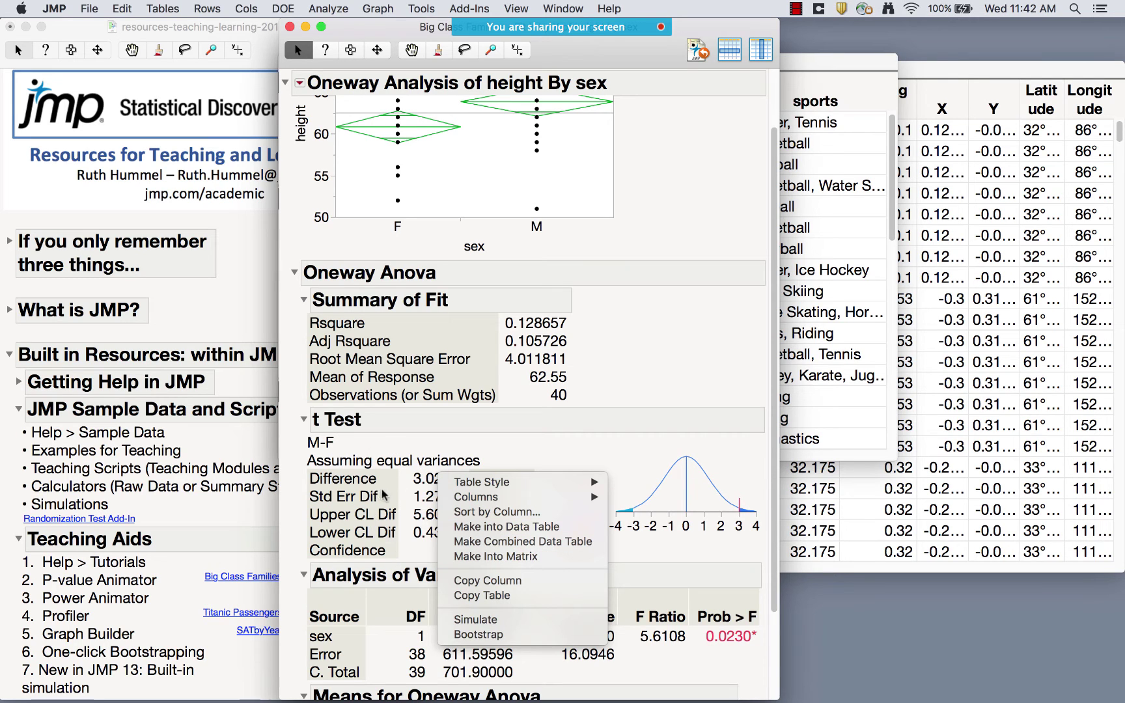
click(495, 622)
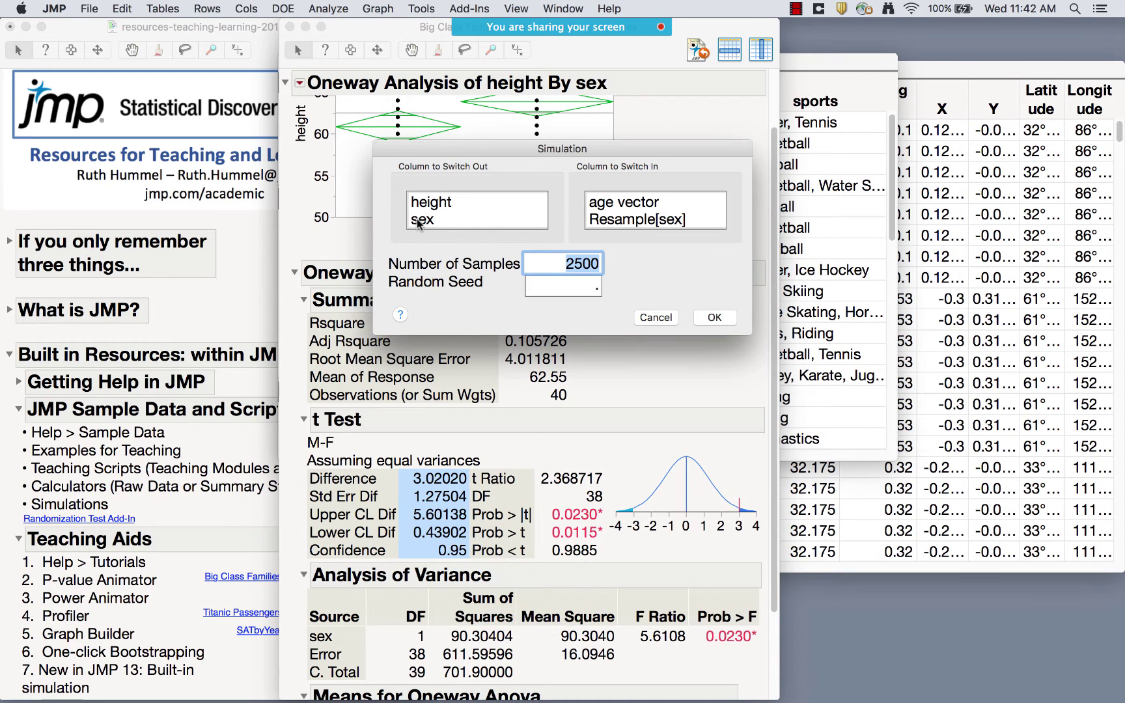
click(417, 221)
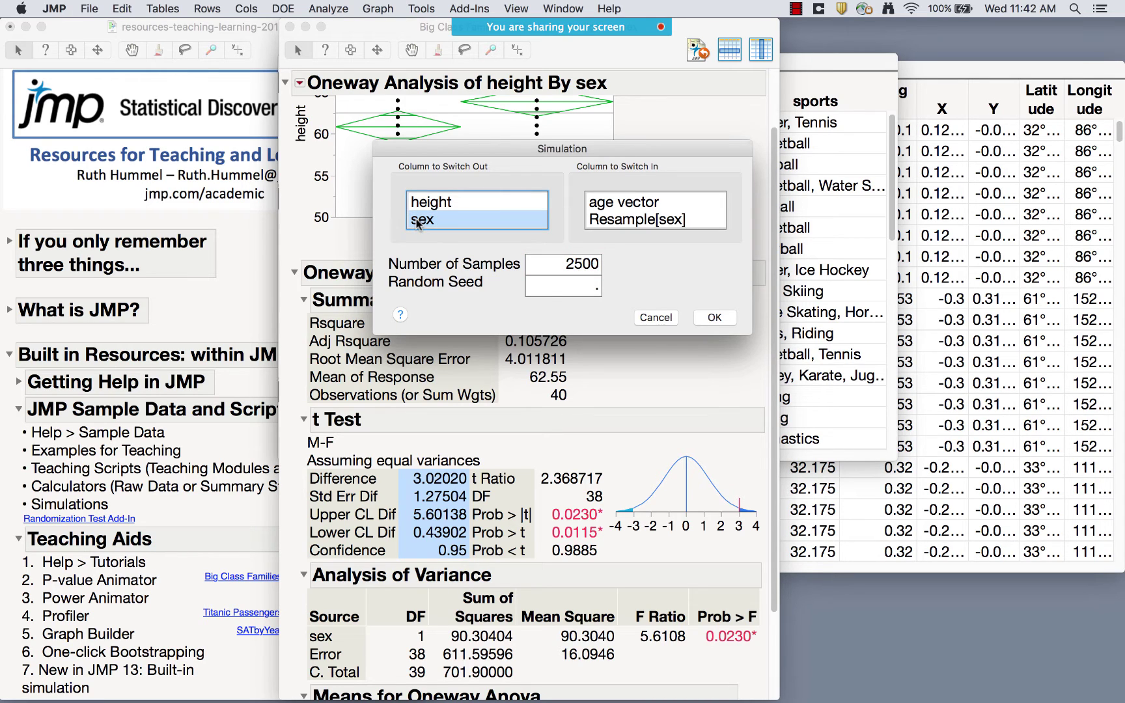
click(659, 220)
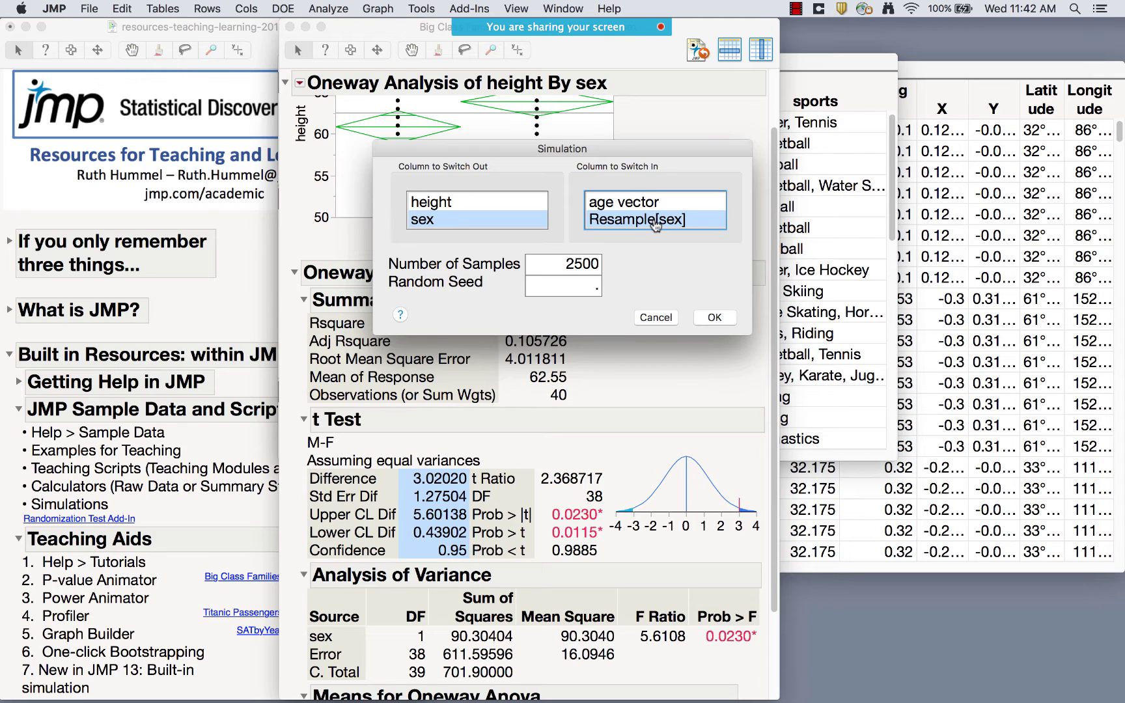
double_click(576, 262)
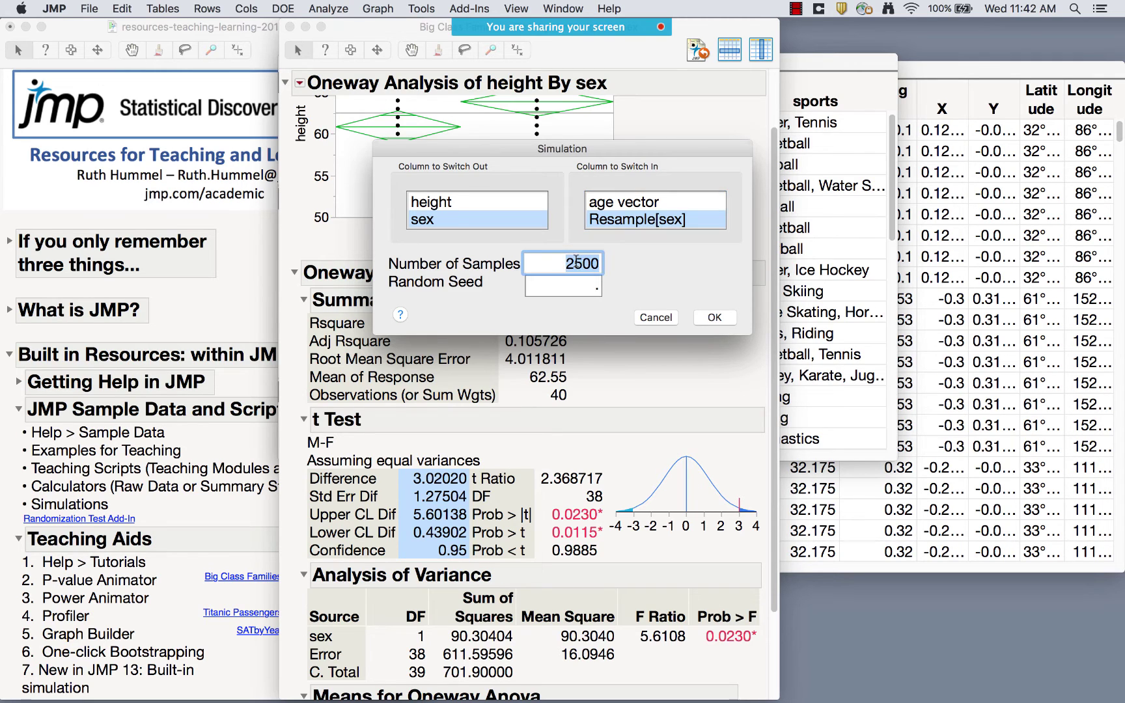
text(1000)
click(717, 317)
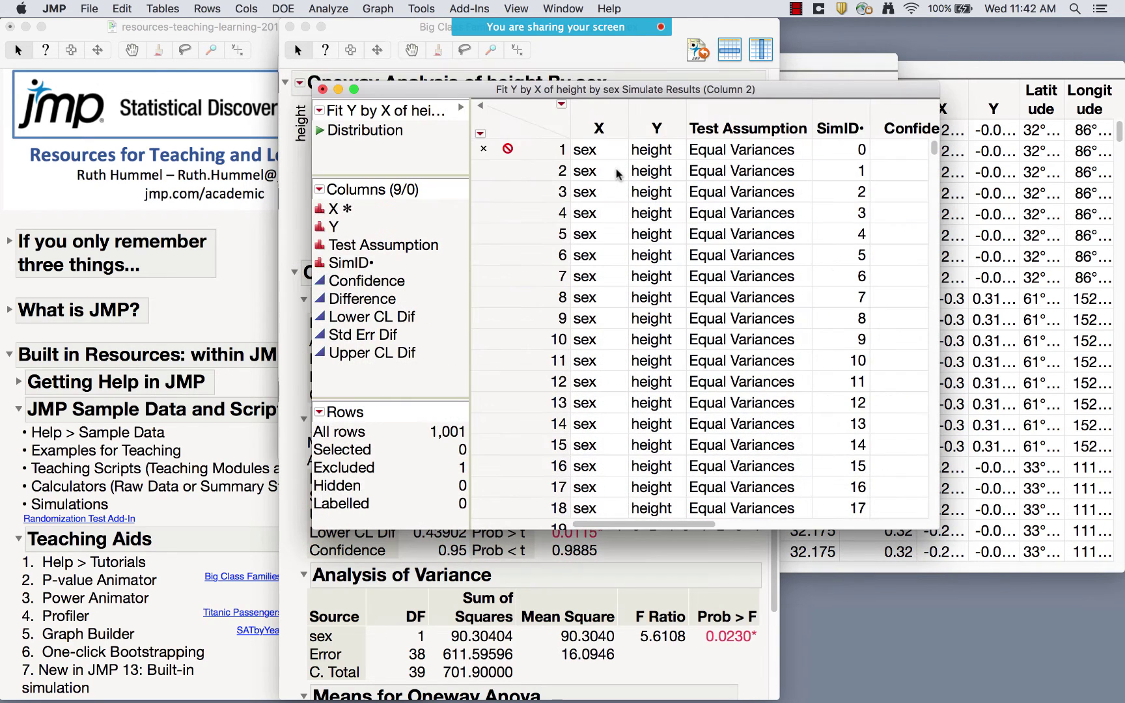
- Move the simulation results table aside and create a distribution of its Difference column
drag(643, 88, 471, 89)
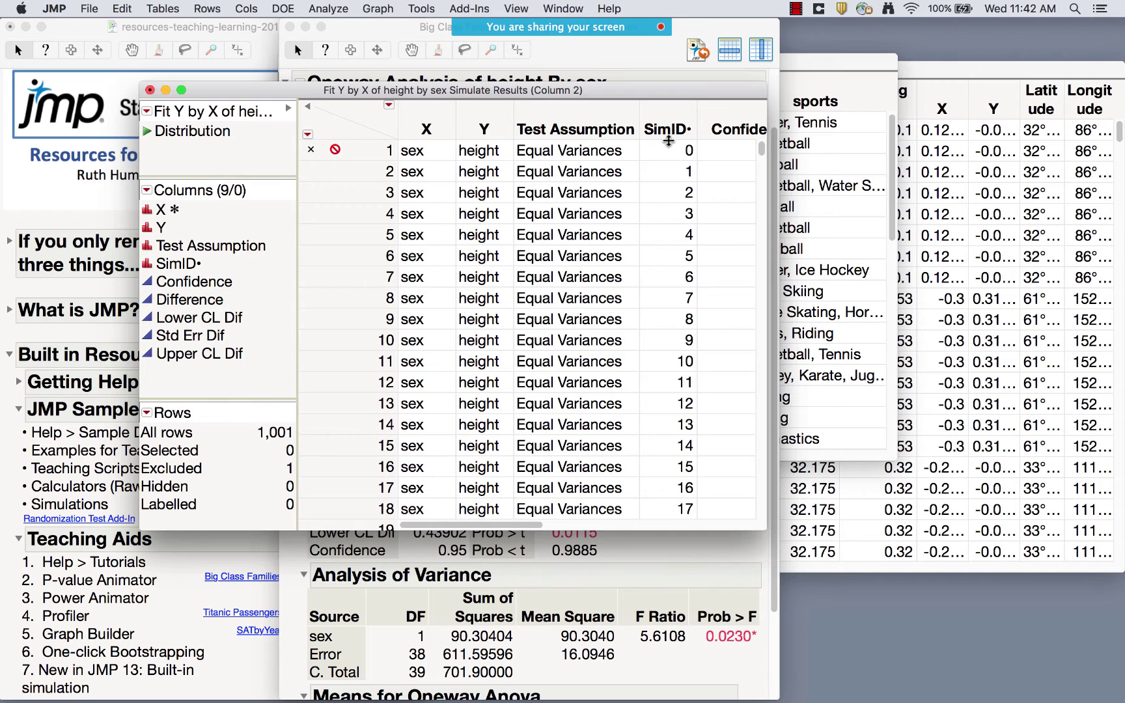
scroll(678, 151, right, 1)
scroll(678, 151, right, 5)
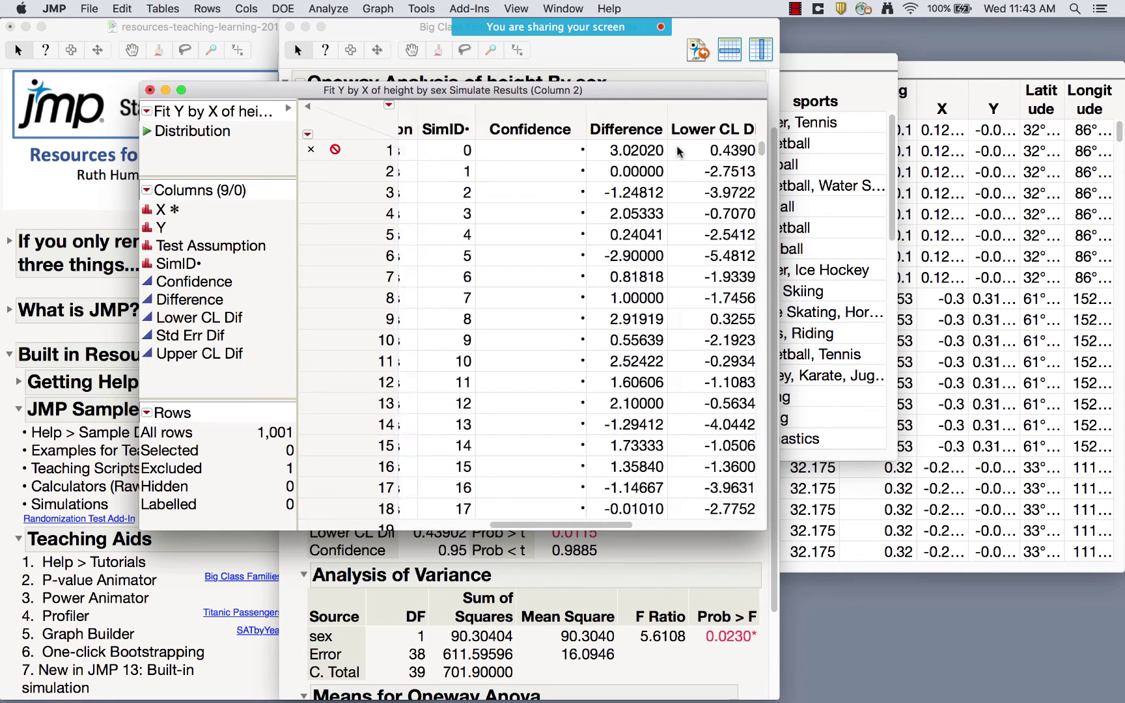
click(628, 151)
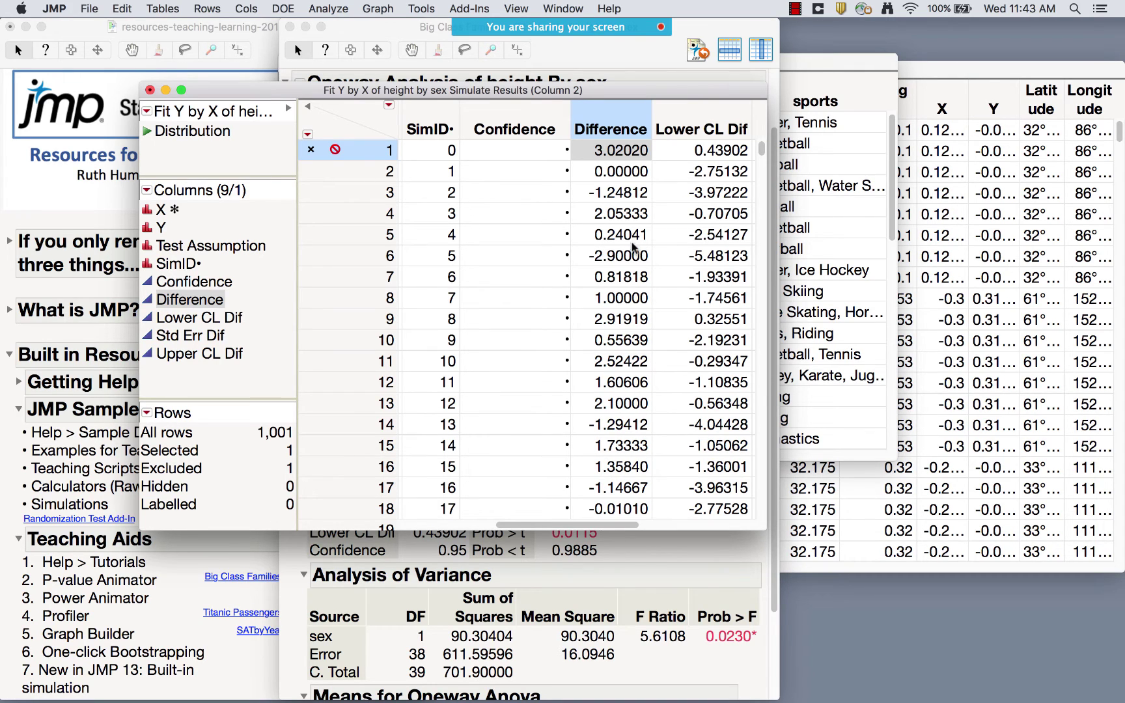
click(326, 9)
click(332, 27)
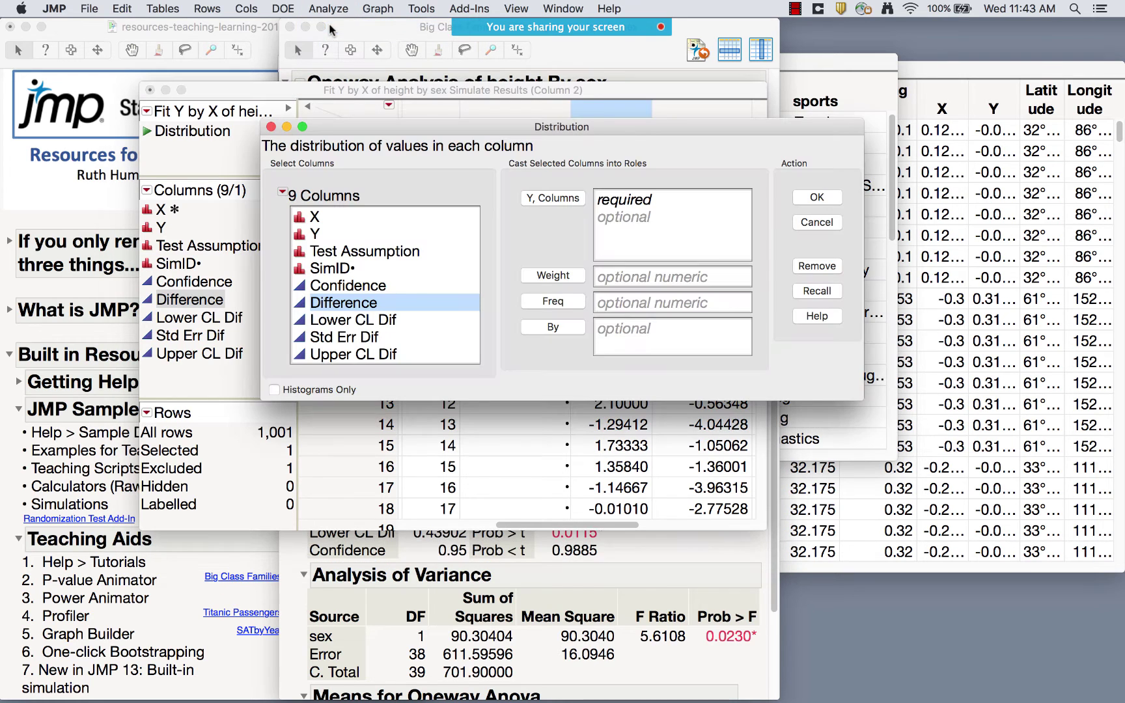
click(554, 200)
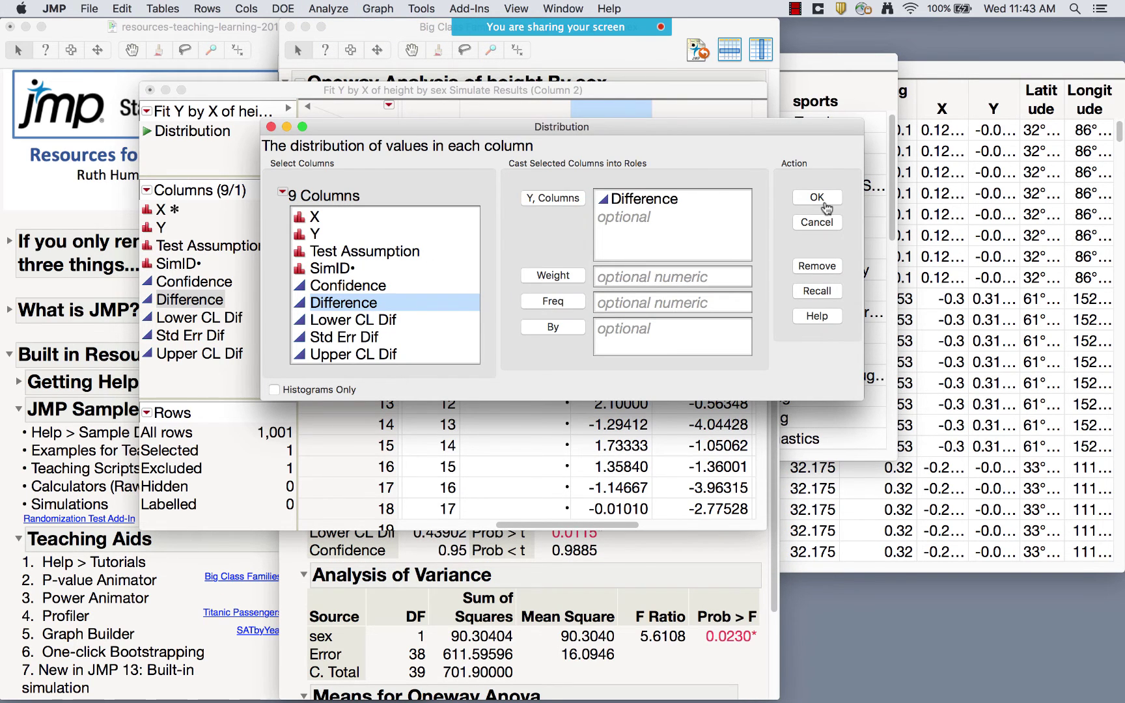
click(821, 199)
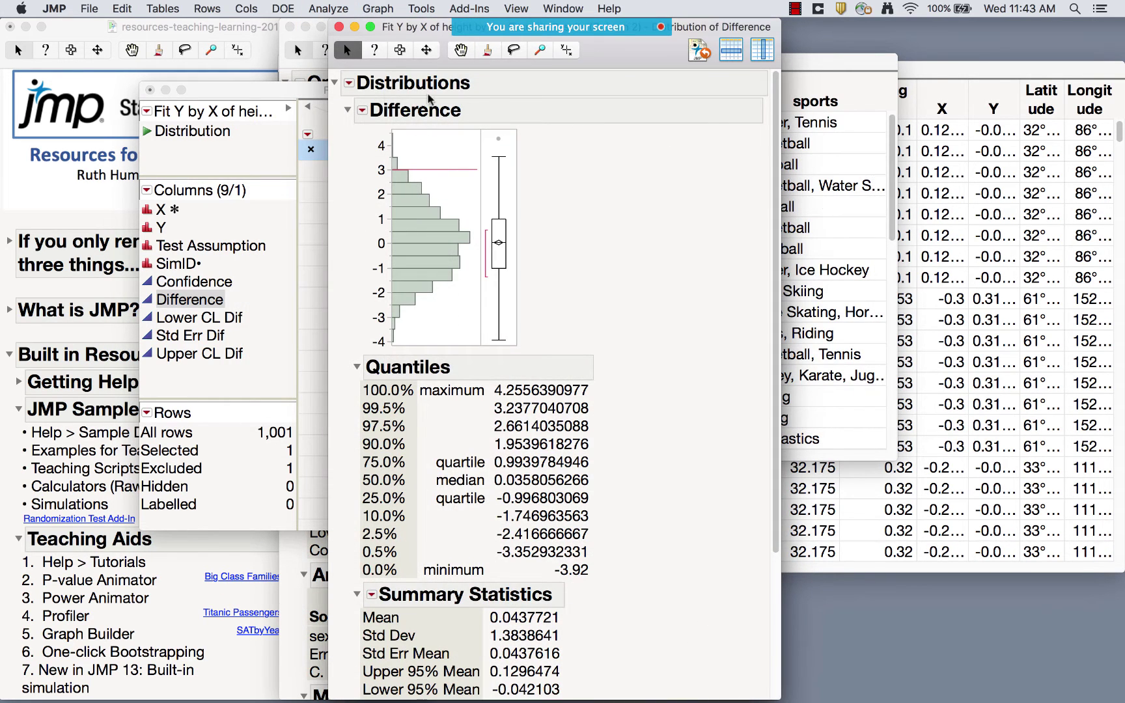
- Stack the Difference distribution report into a horizontal layout and view its Simulation Results section
click(349, 83)
click(362, 108)
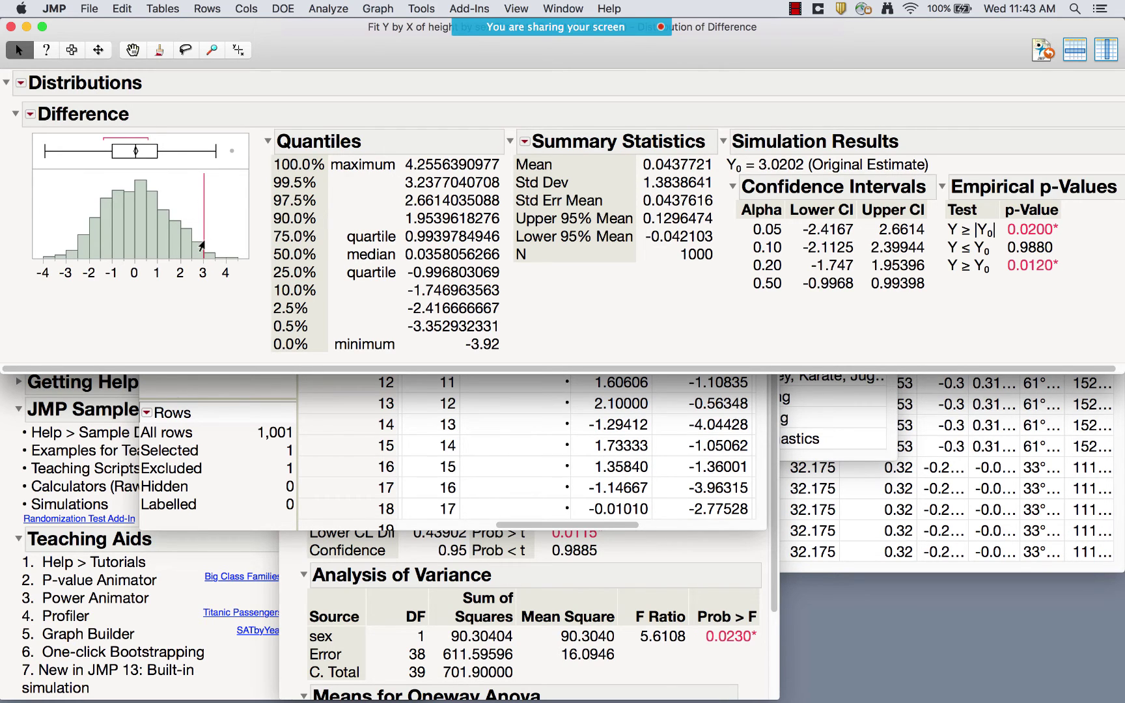
scroll(836, 255, right, 1)
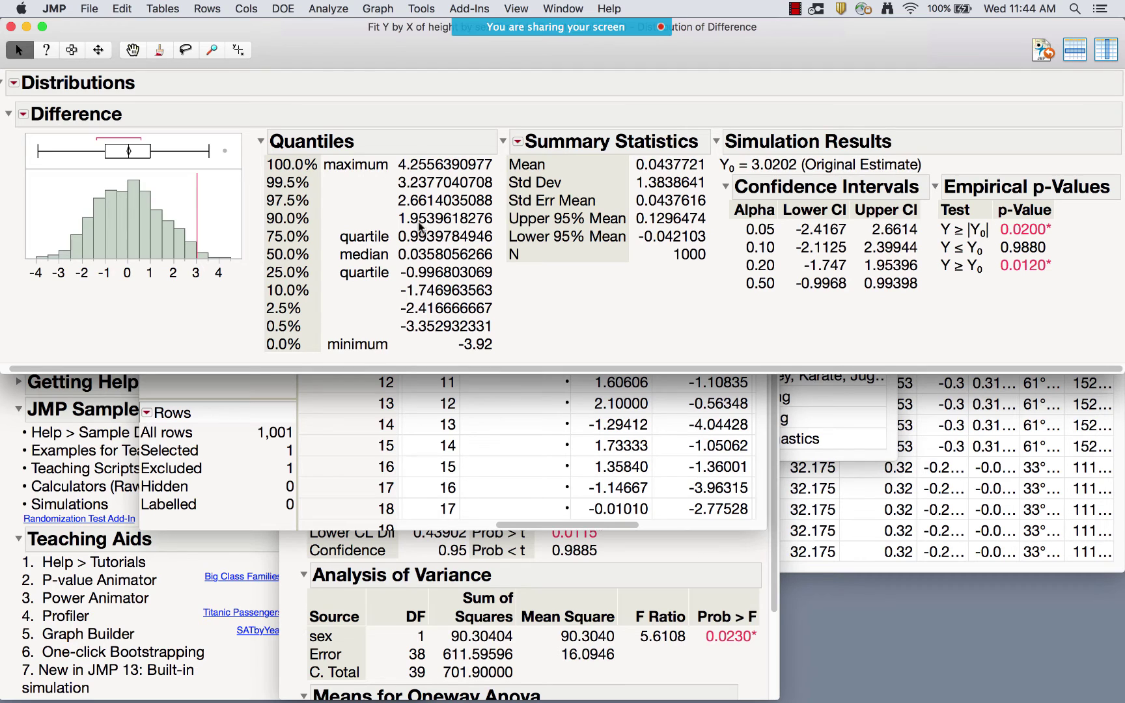
- Move the simulation distribution report aside and bootstrap the t Test estimates column of the oneway analysis with 1000 samples
drag(310, 41, 323, 64)
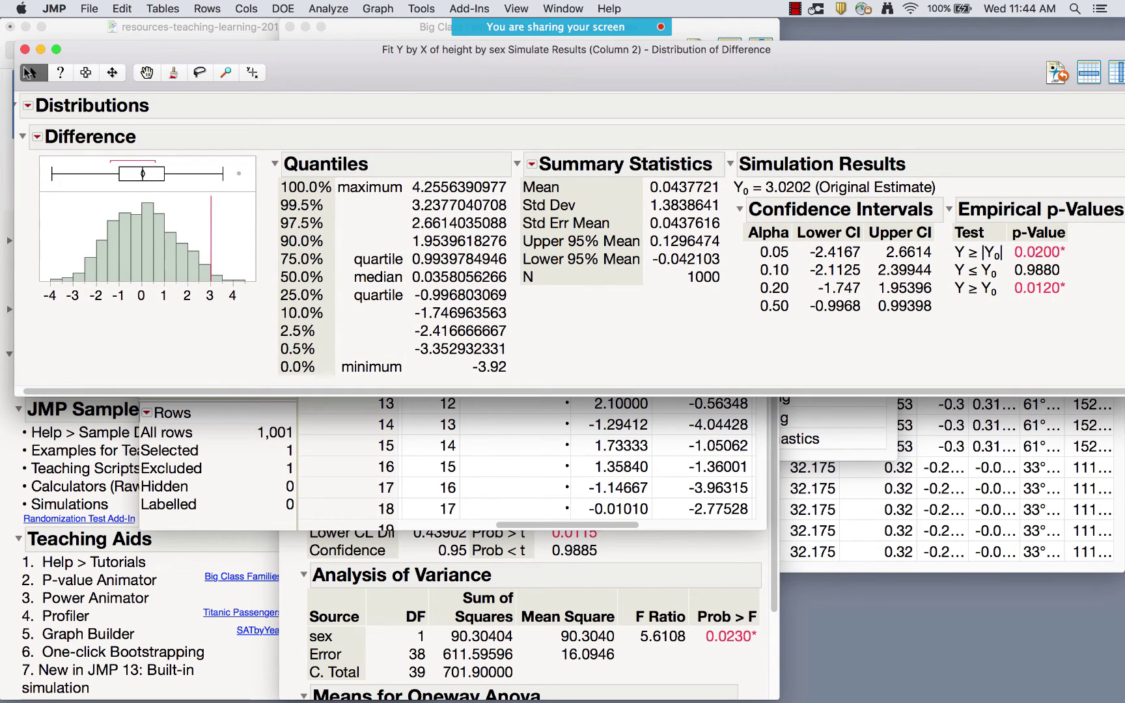
click(420, 566)
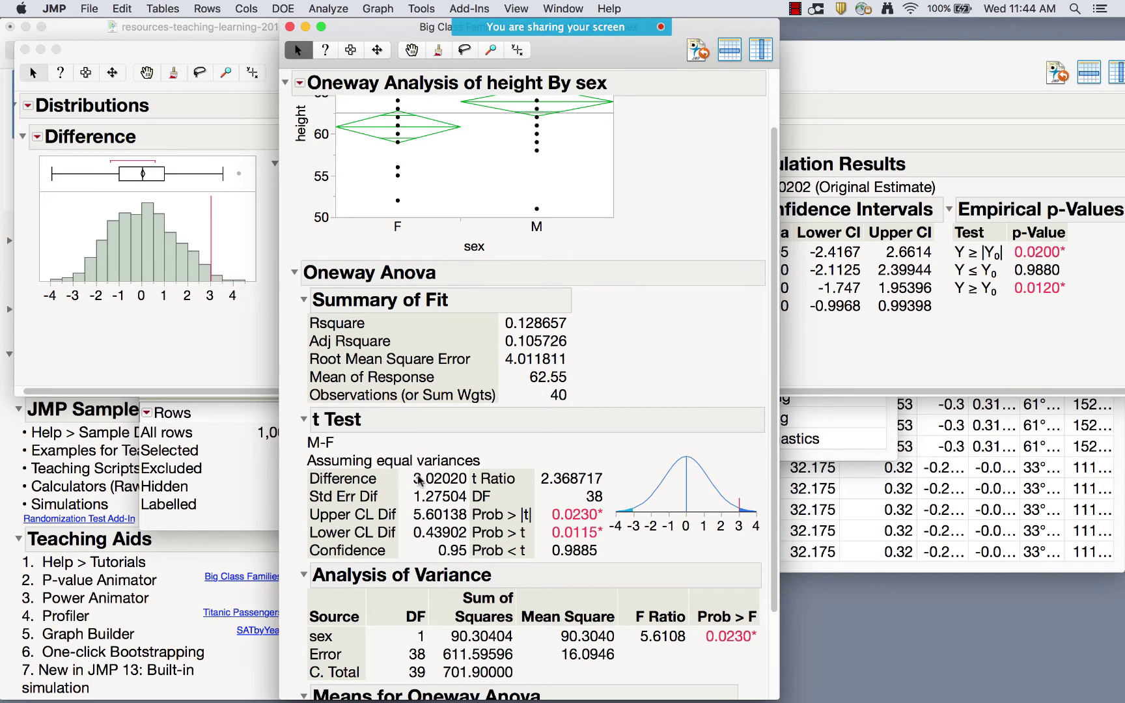
right_click(440, 481)
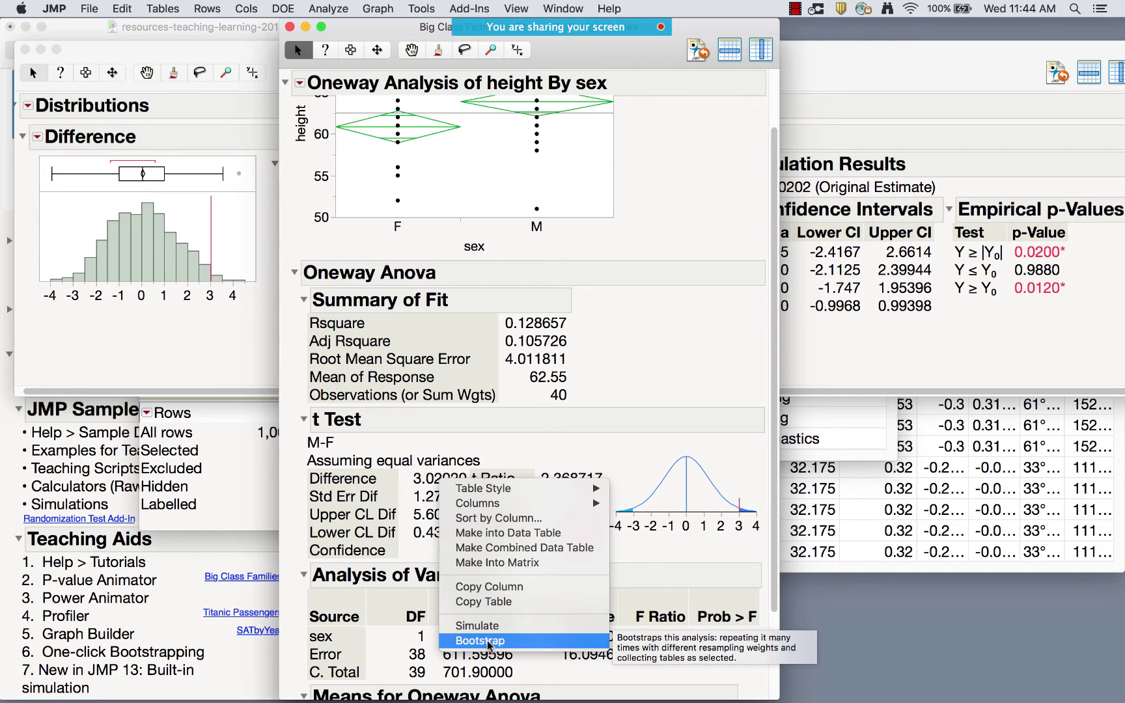
click(482, 641)
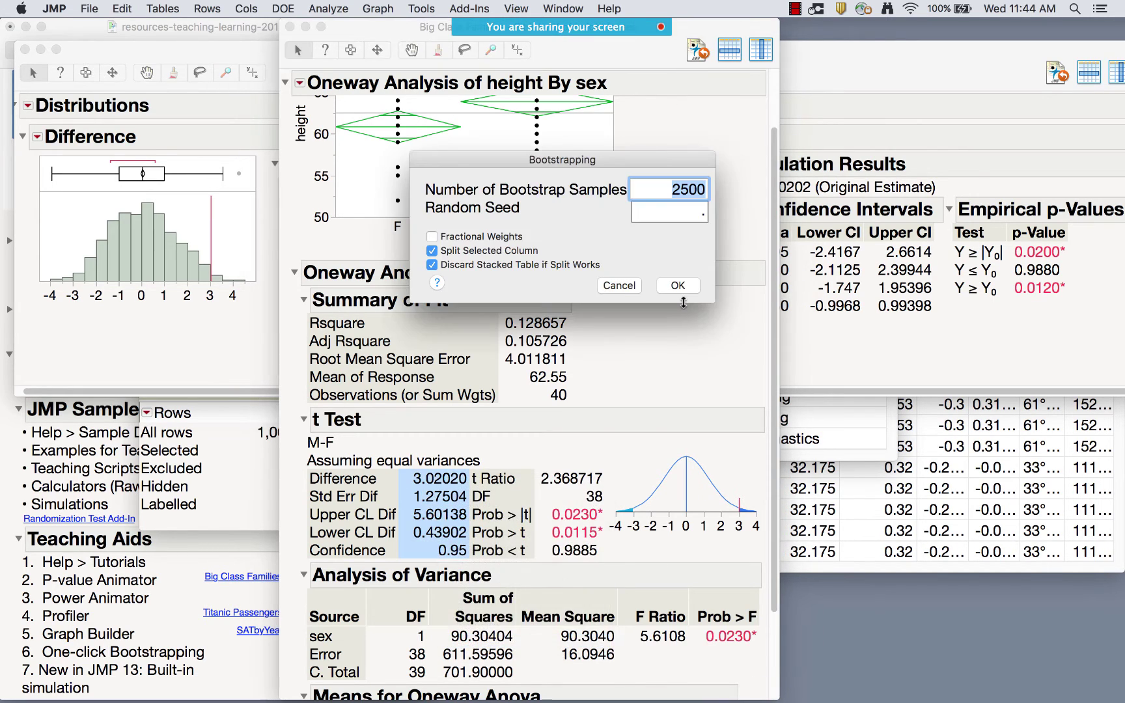
text(1000)
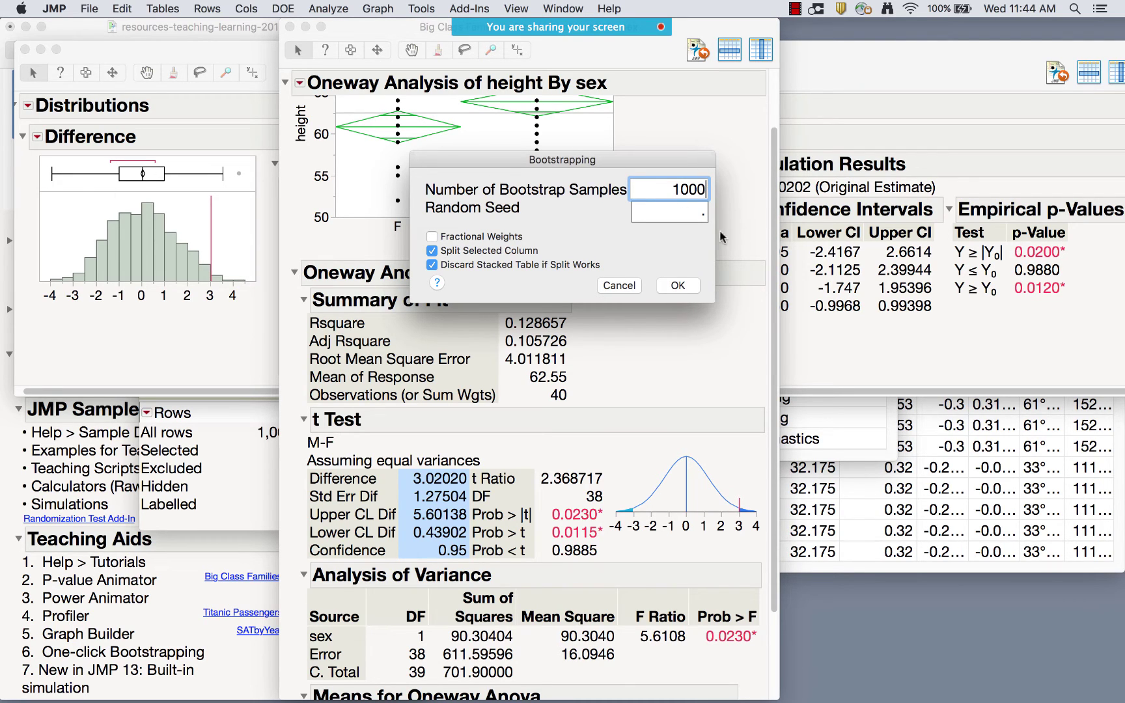
click(691, 286)
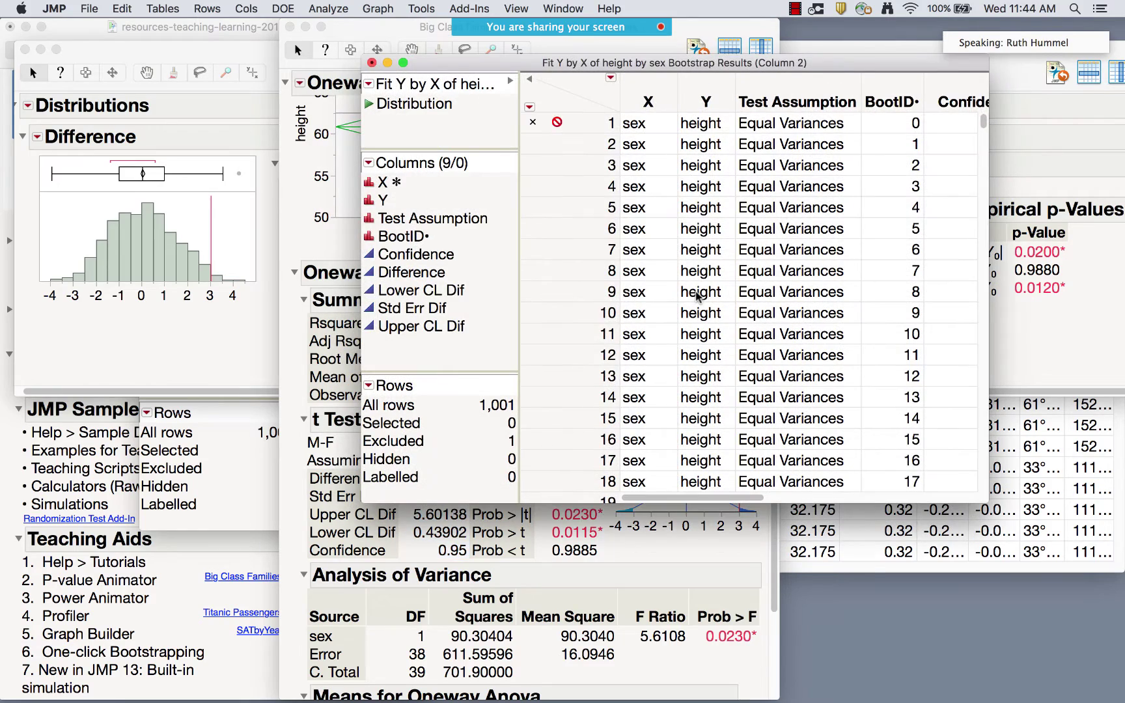
- Create a distribution of the Difference column in the bootstrap results table and stack the report into a horizontal layout
drag(802, 67, 607, 56)
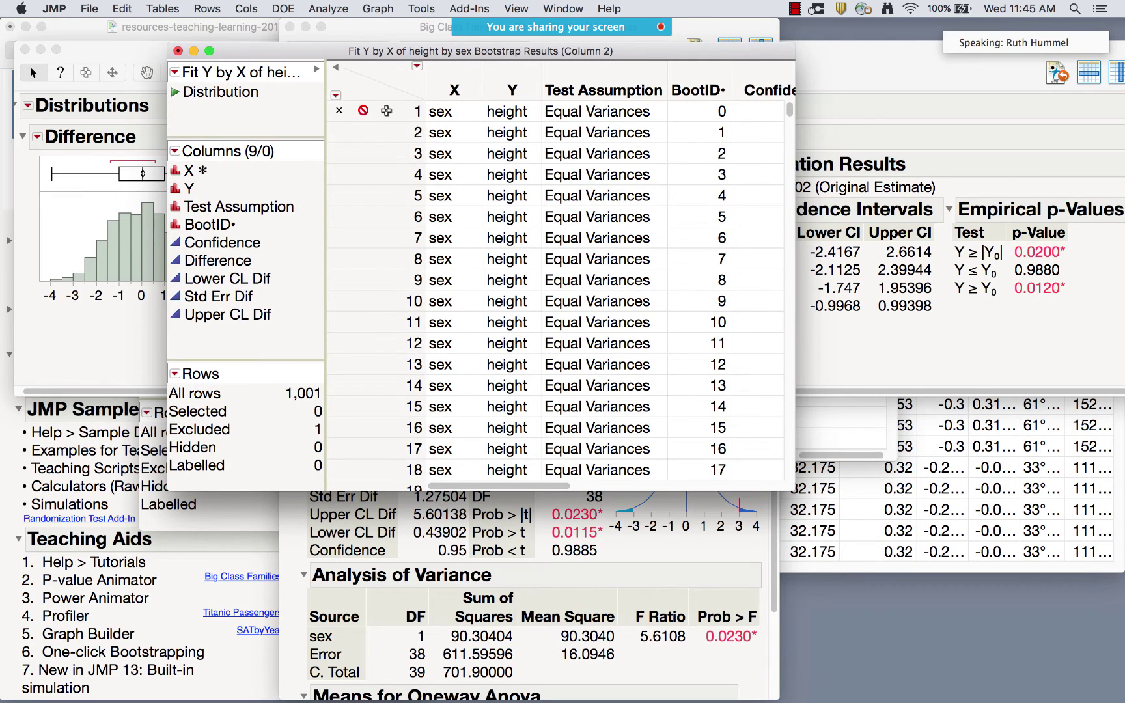
click(699, 91)
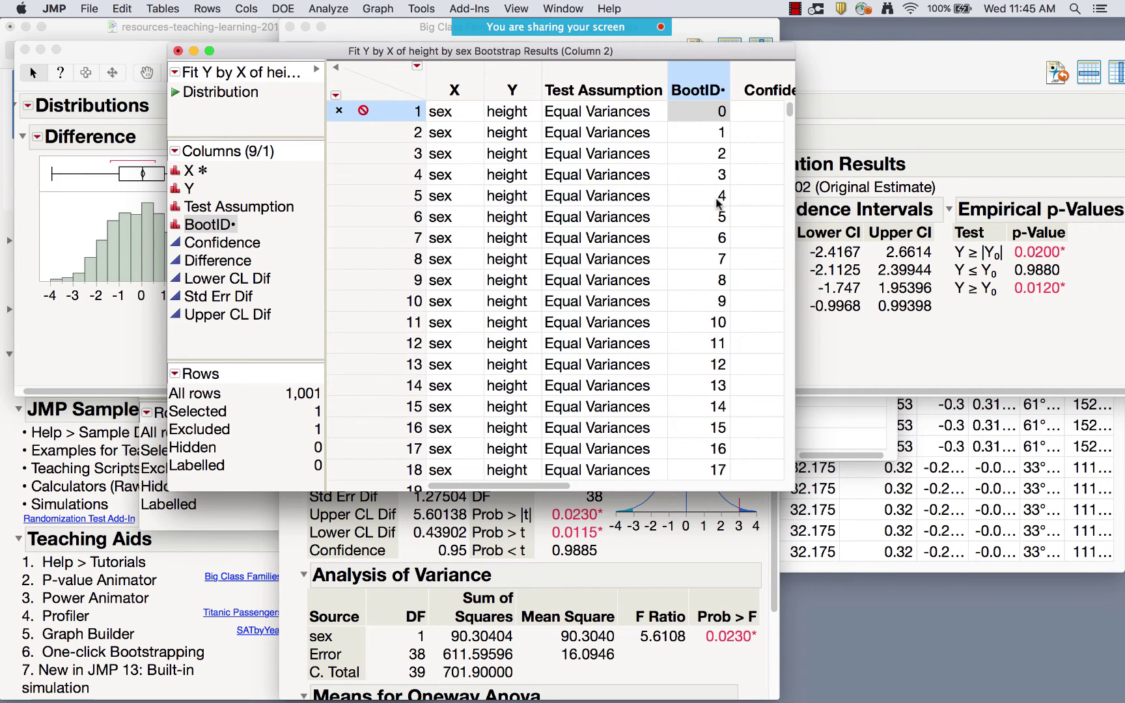
scroll(716, 203, right, 10)
click(586, 111)
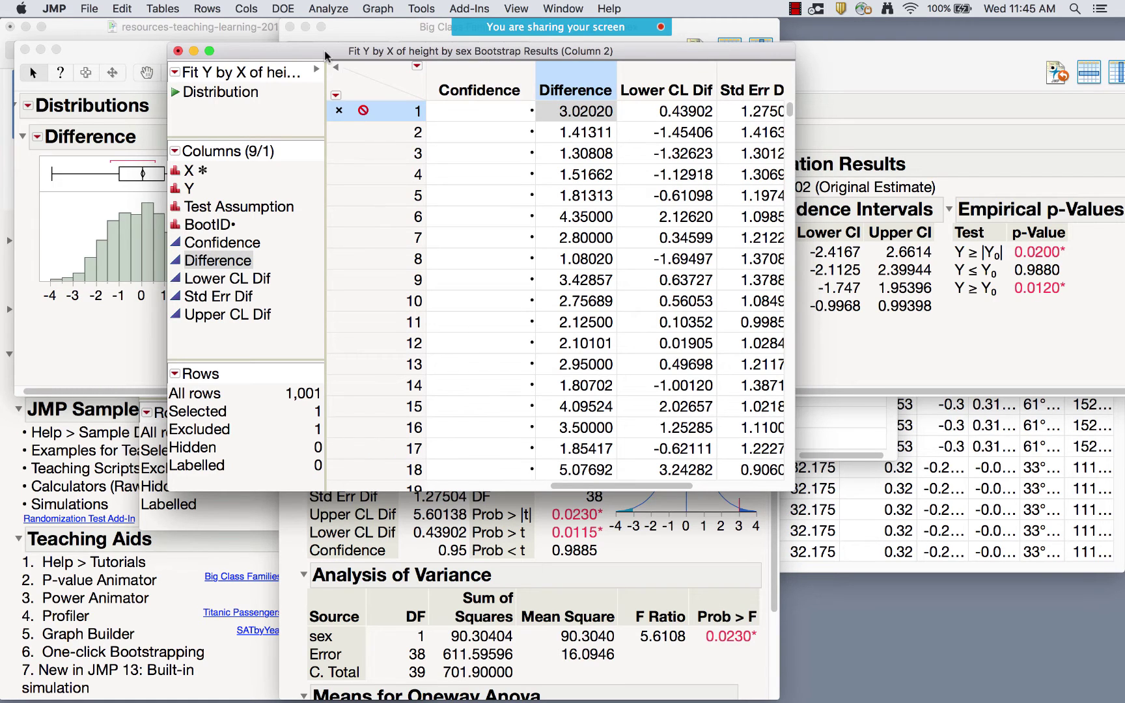
click(319, 9)
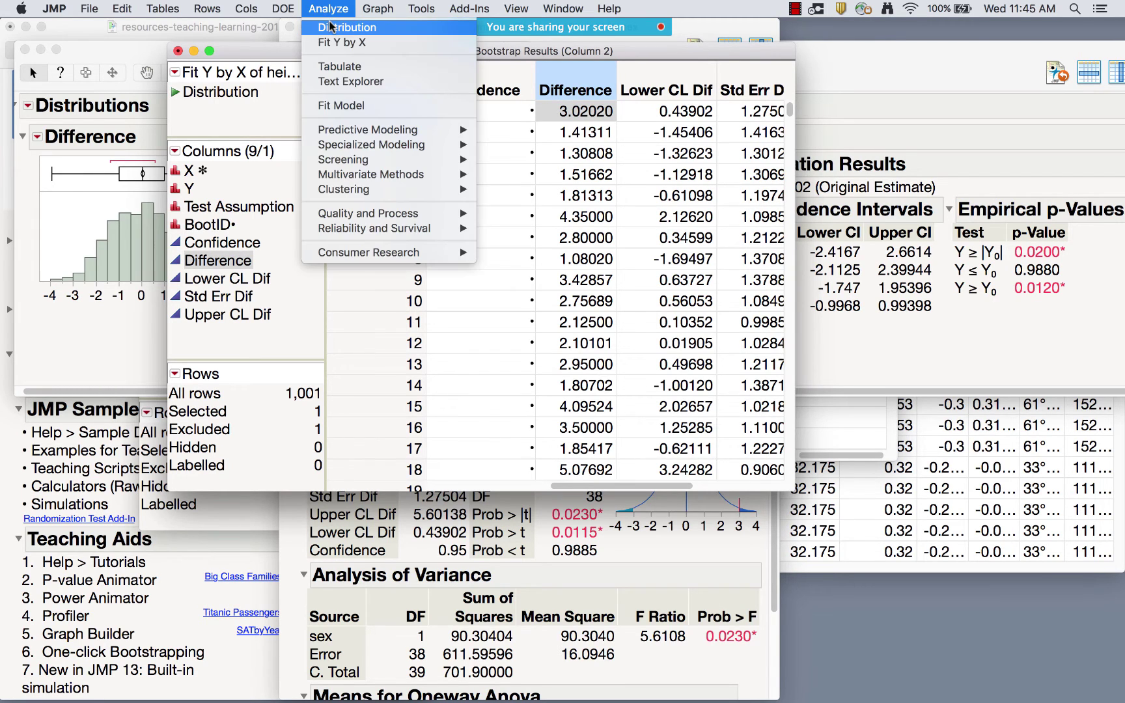
click(329, 26)
click(553, 198)
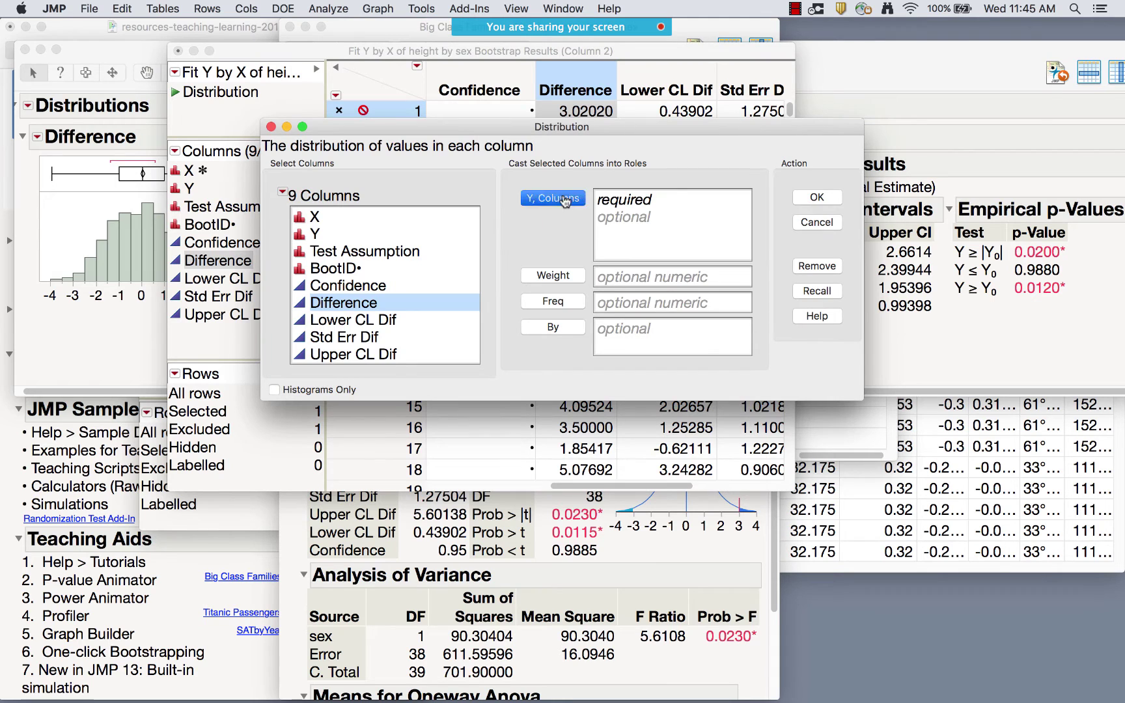
click(824, 202)
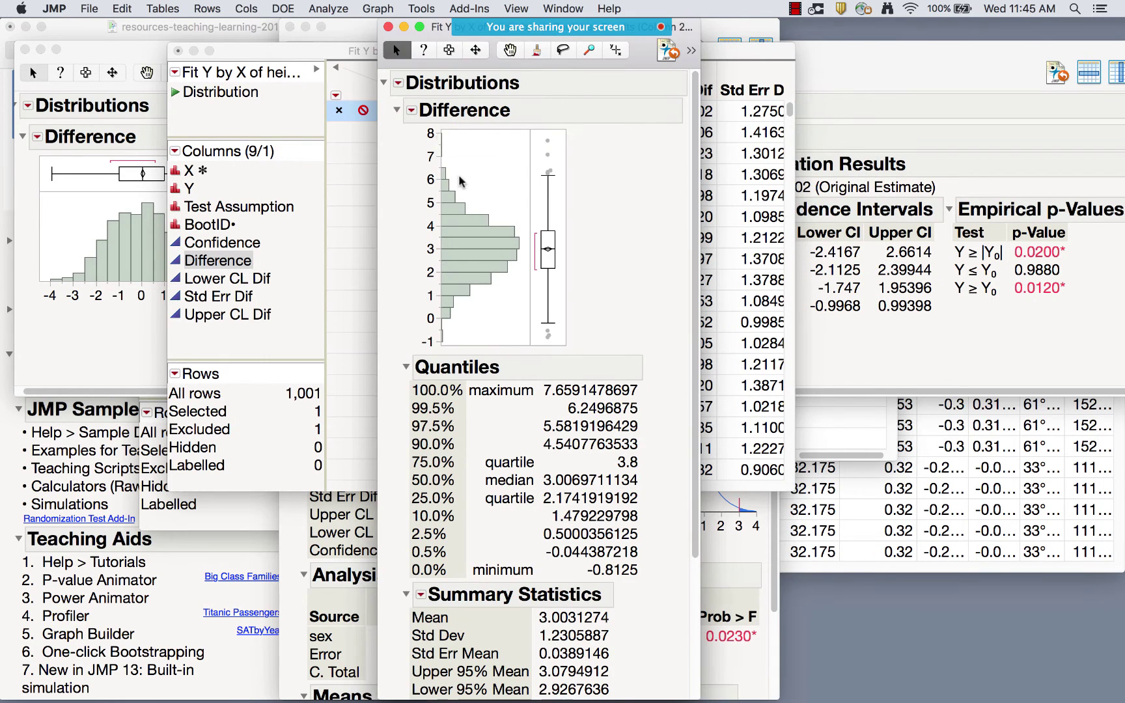
click(398, 84)
click(409, 110)
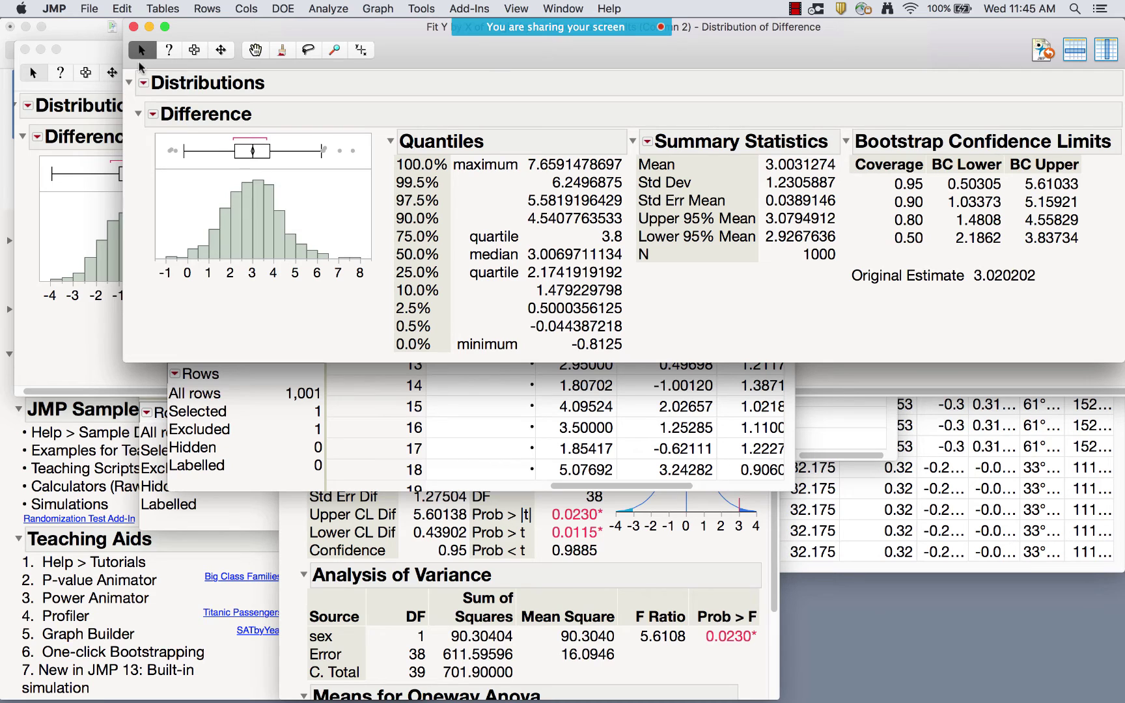
- Close the bootstrap distribution, the unsaved bootstrap results table, the oneway analysis and the simulation distribution report, discarding the table's changes
click(133, 26)
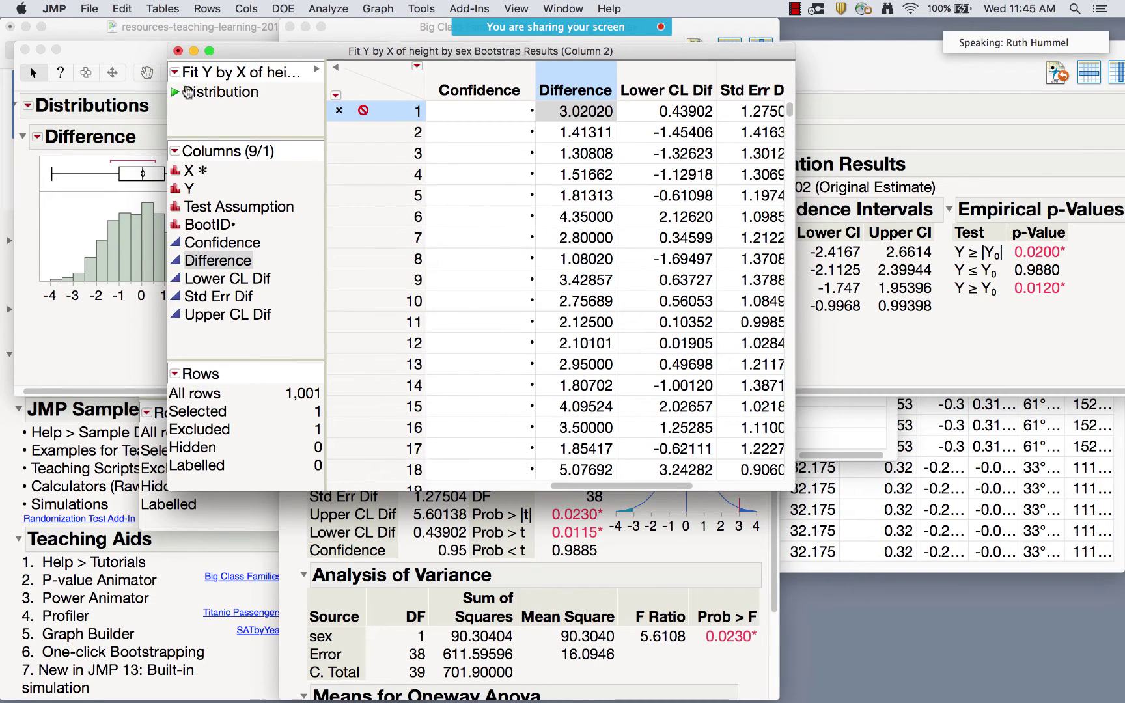
click(178, 52)
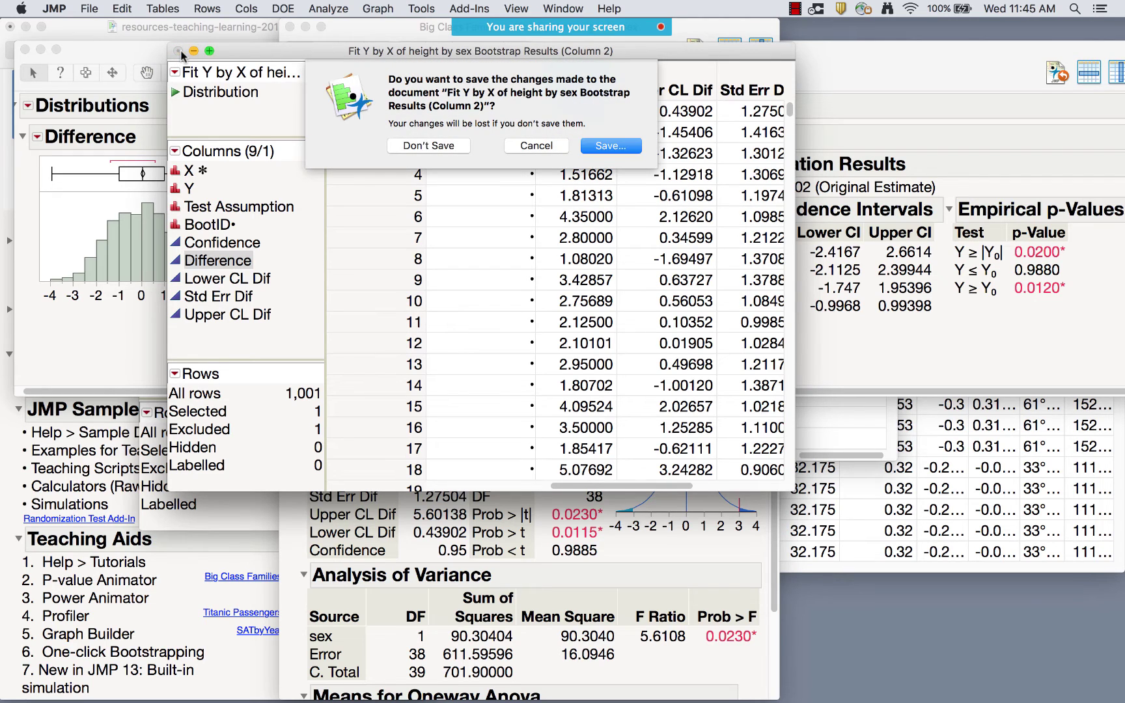
click(454, 146)
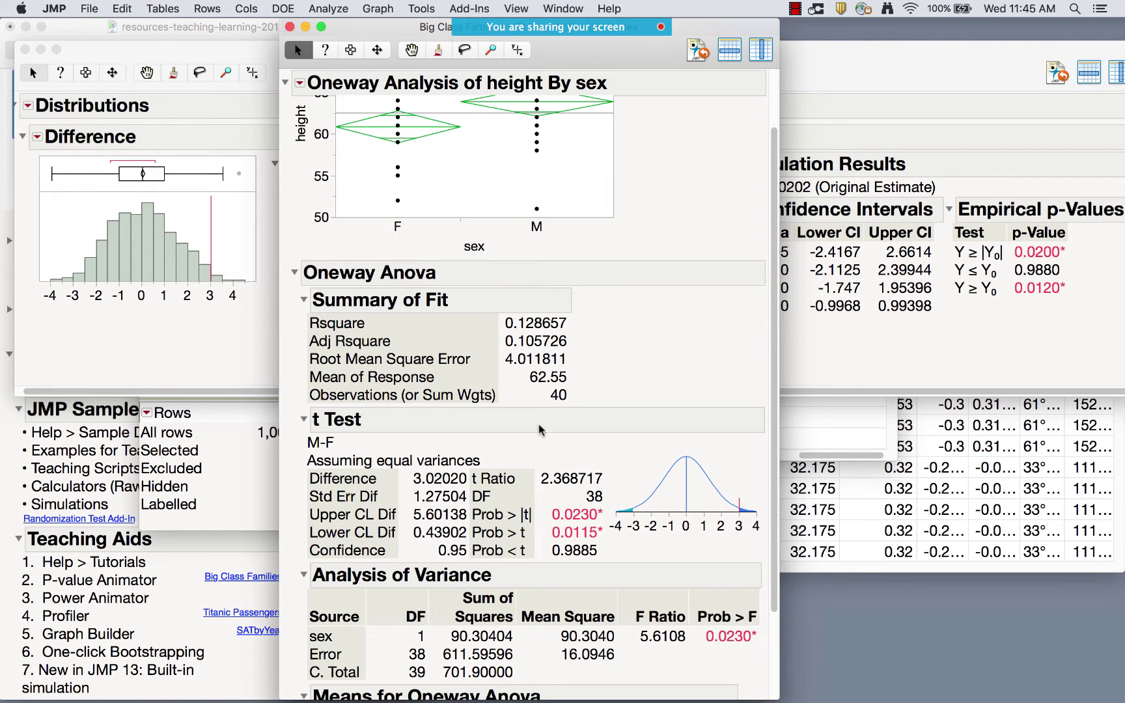
scroll(552, 455, up, 1)
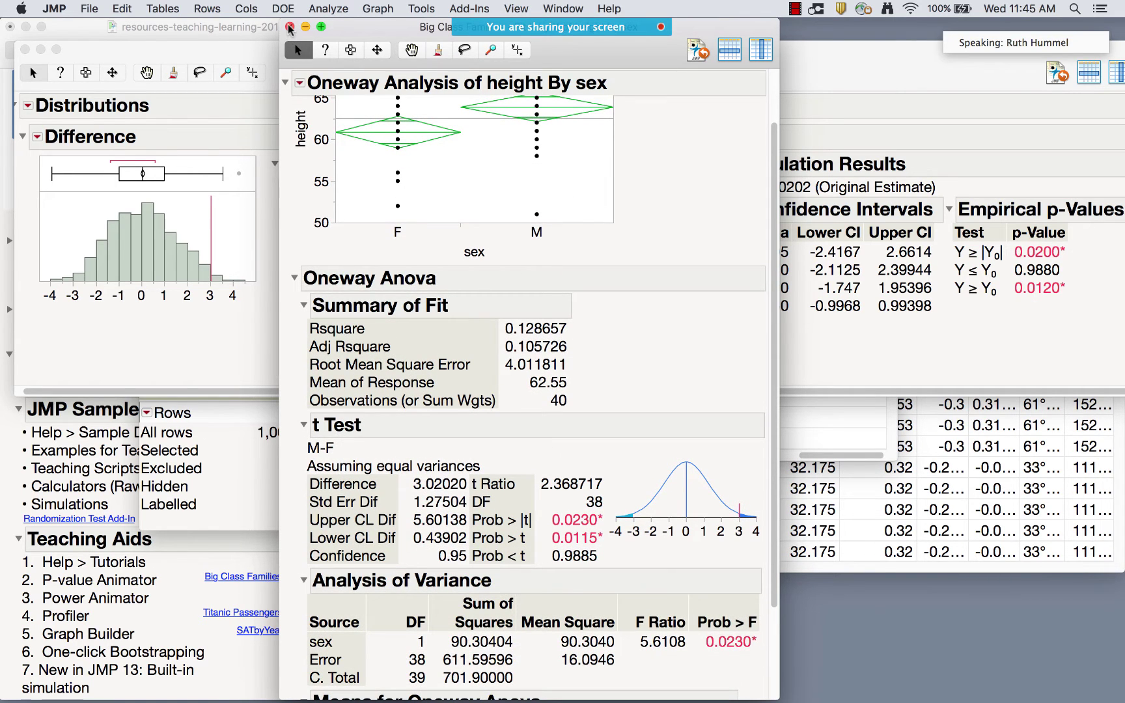
click(289, 27)
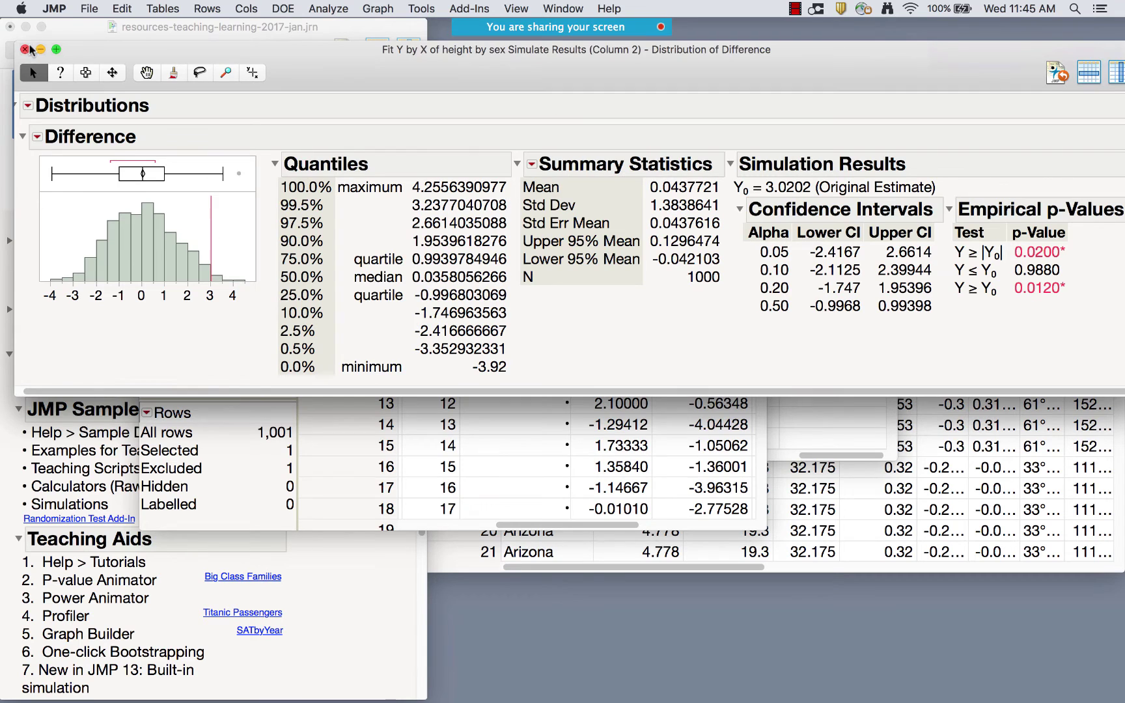
click(24, 50)
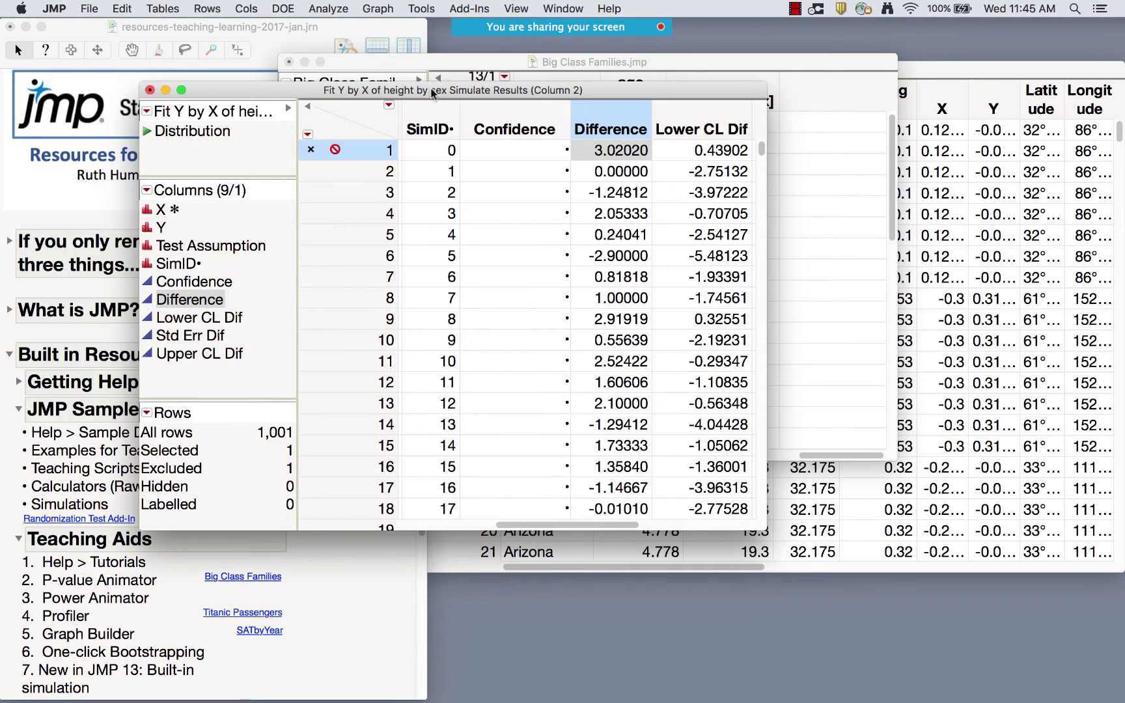
- Bring the SATByYear.jmp table to the front and create a distribution of its SAT Verbal column
drag(431, 91, 459, 148)
click(460, 57)
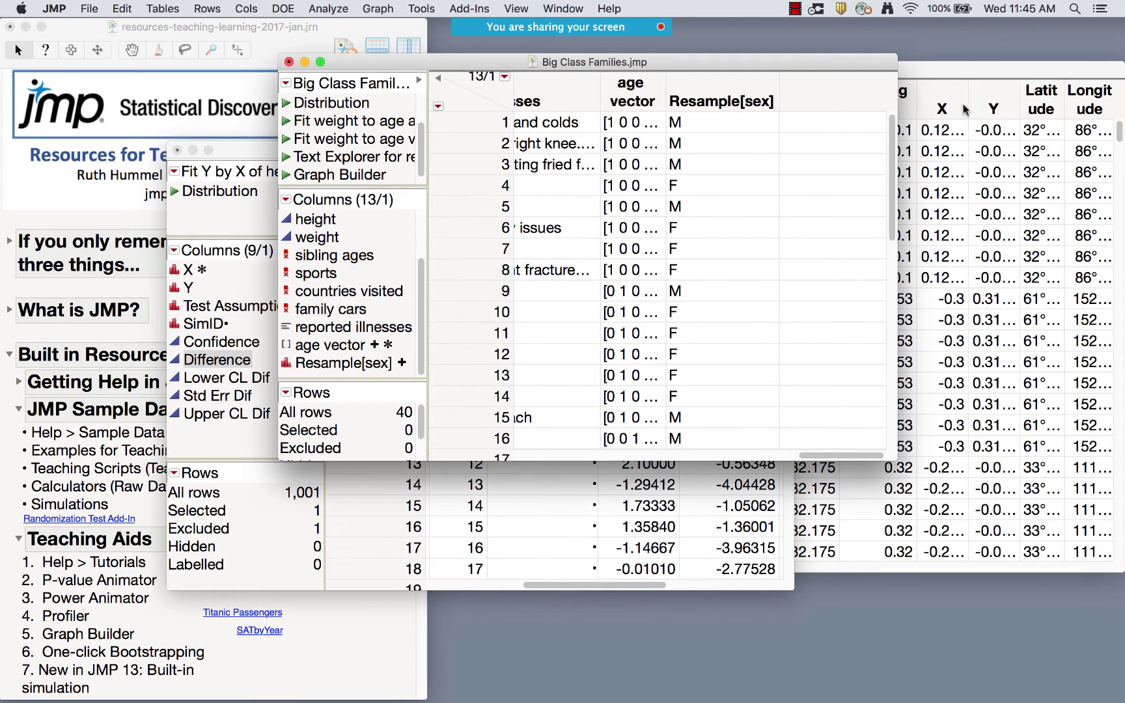
click(984, 66)
click(329, 9)
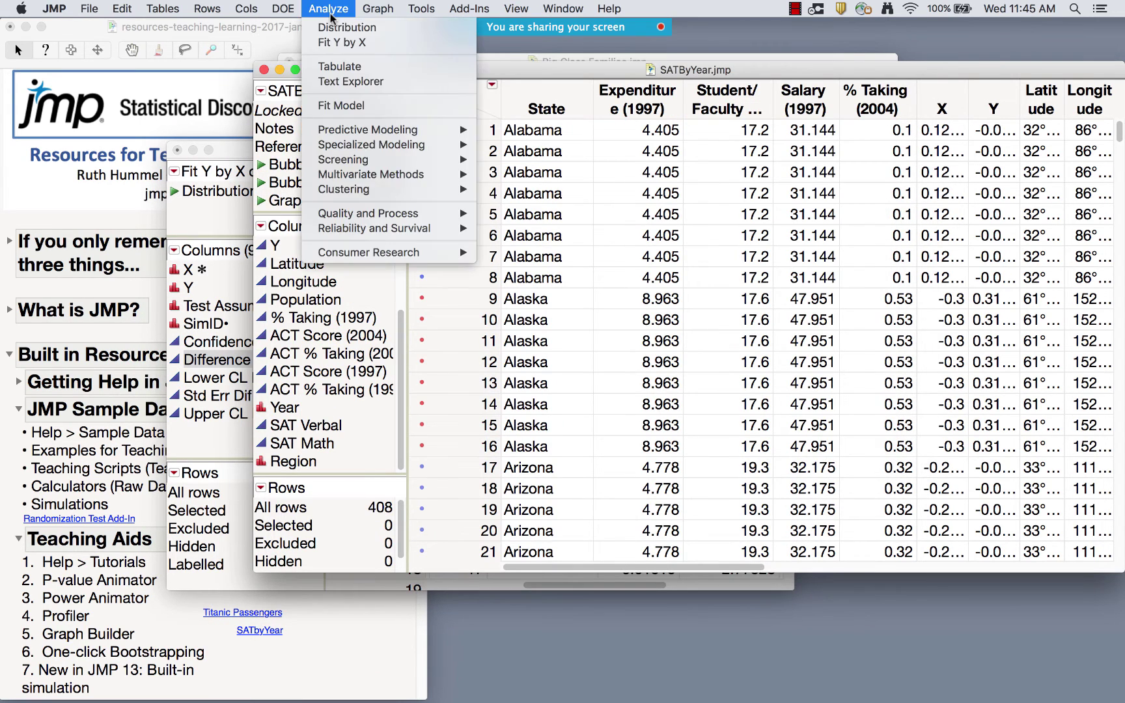
click(336, 29)
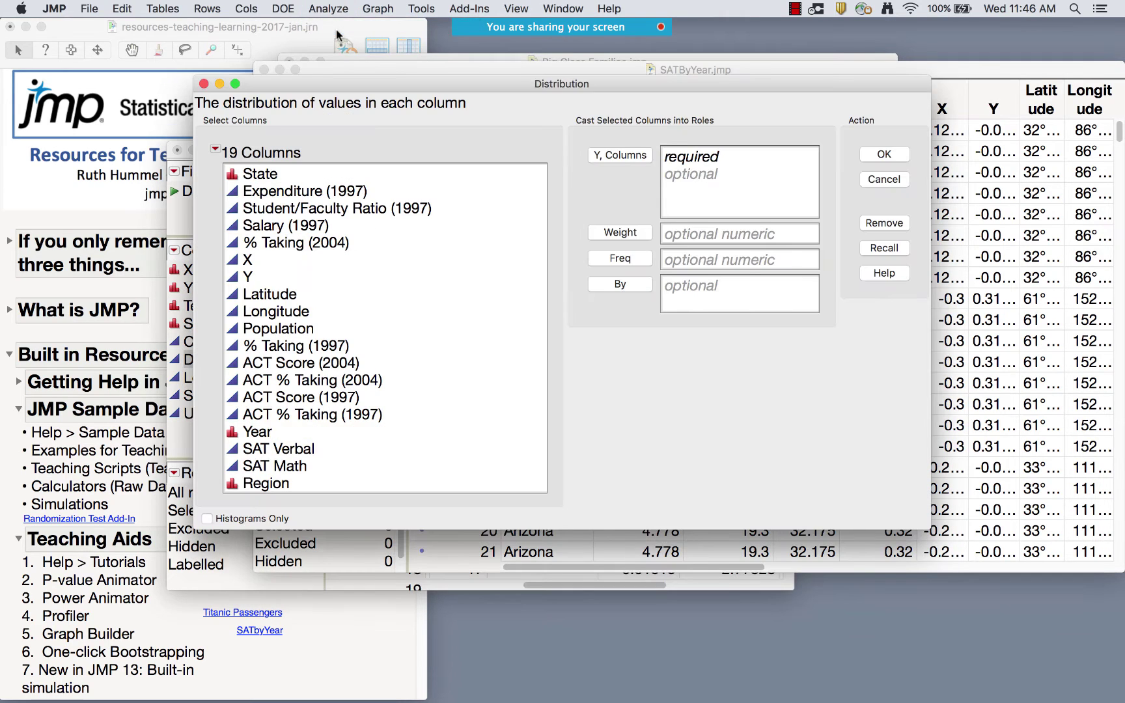
click(287, 450)
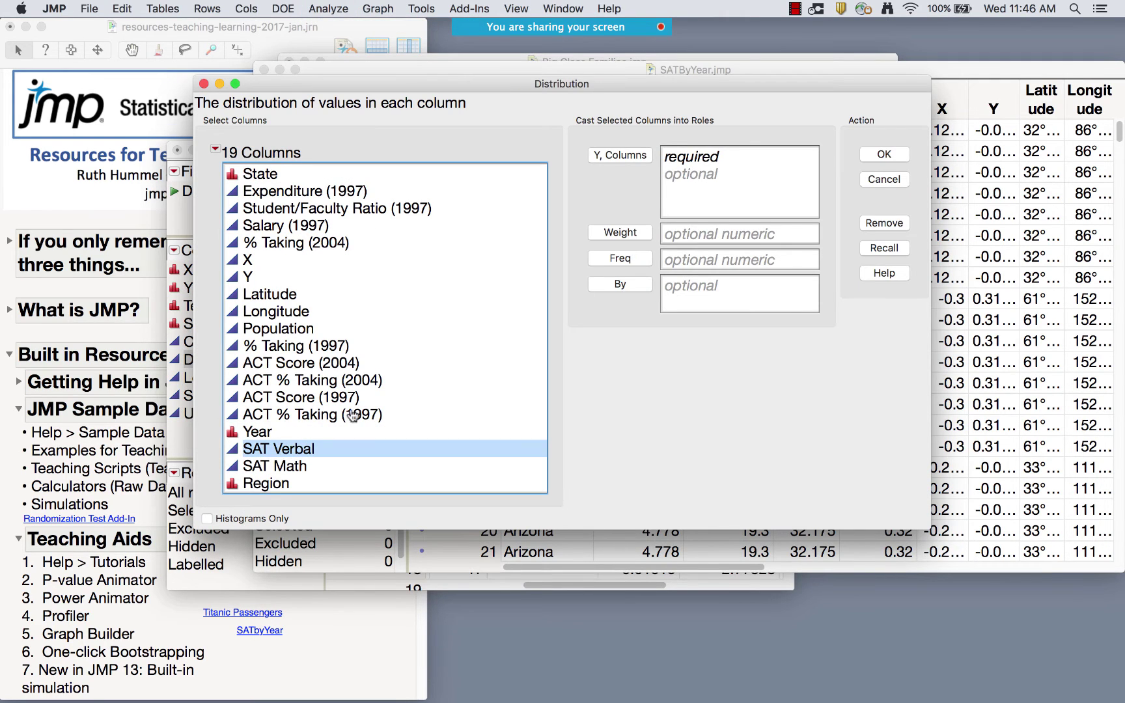
click(620, 156)
click(884, 157)
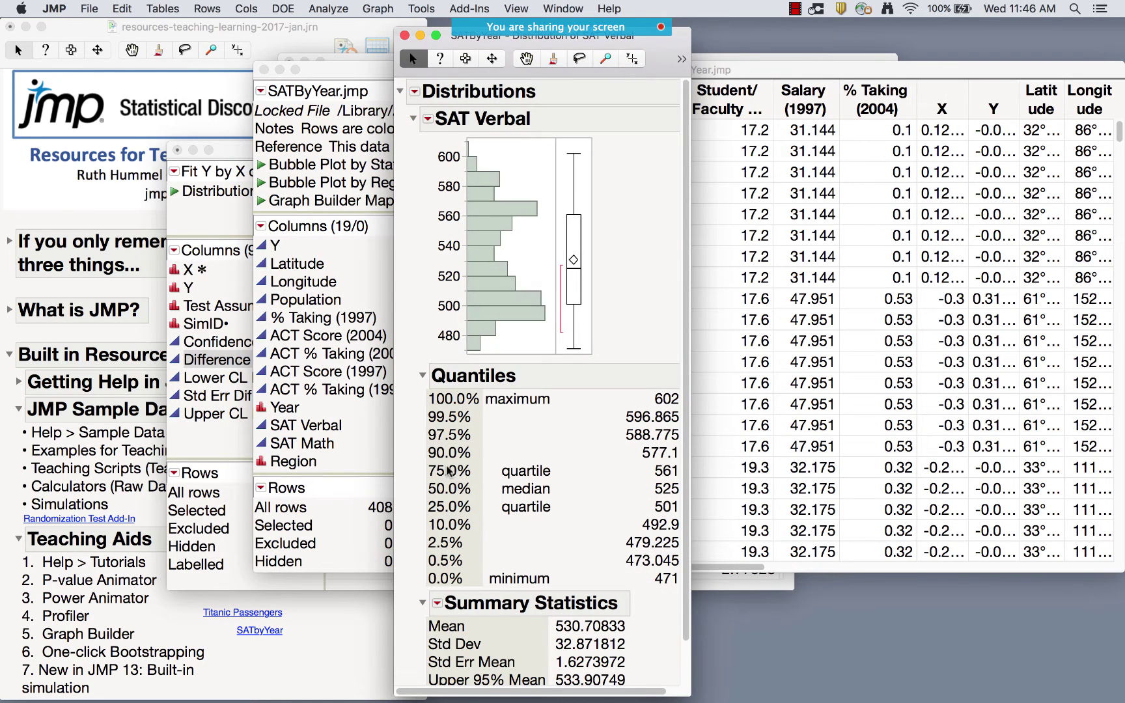
- Add a Test Mean analysis to the SAT Verbal distribution with a hypothesized mean of 528
scroll(449, 470, down, 3)
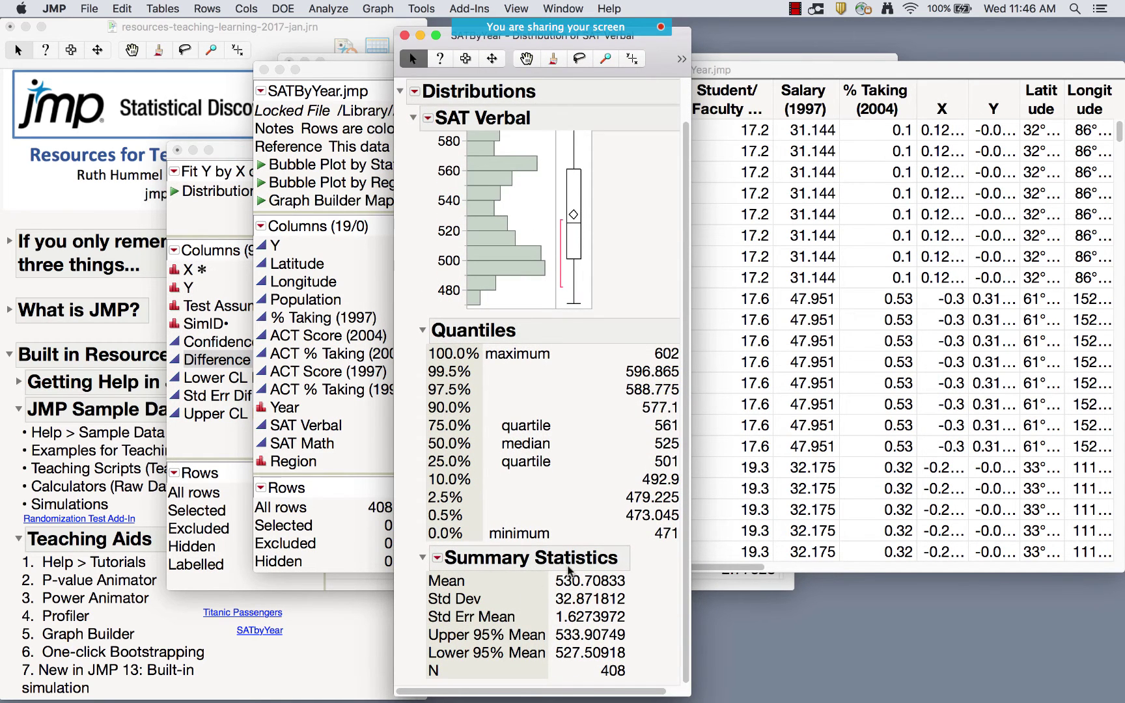
click(437, 558)
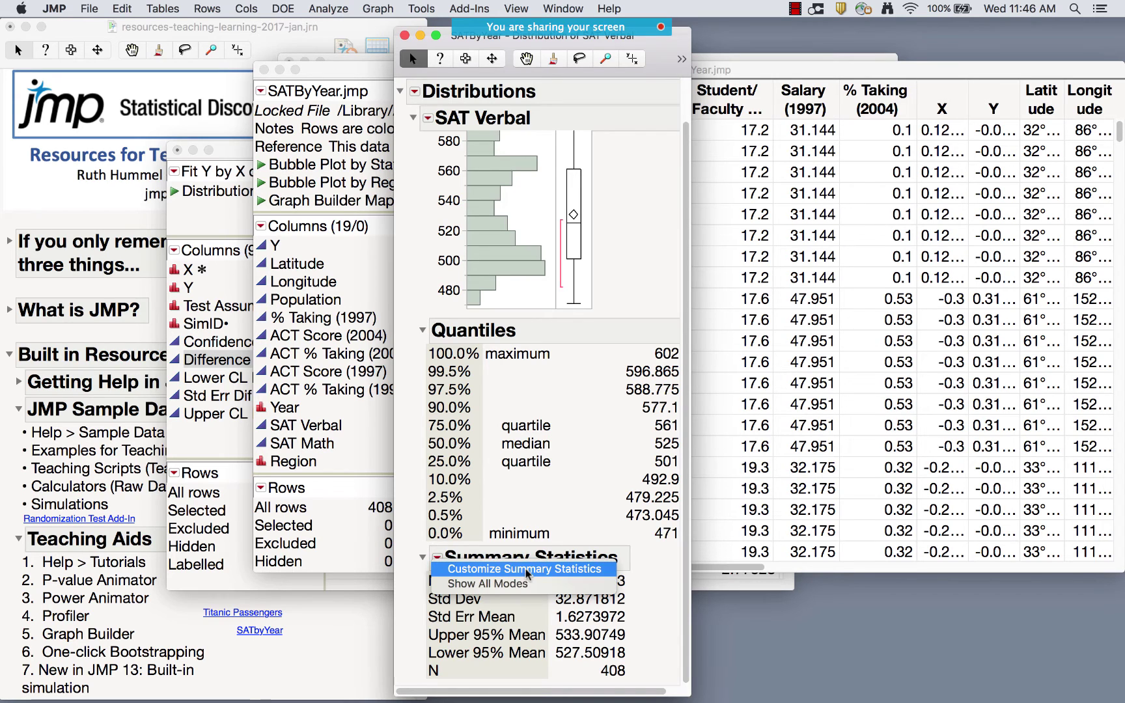
click(580, 413)
scroll(521, 326, up, 3)
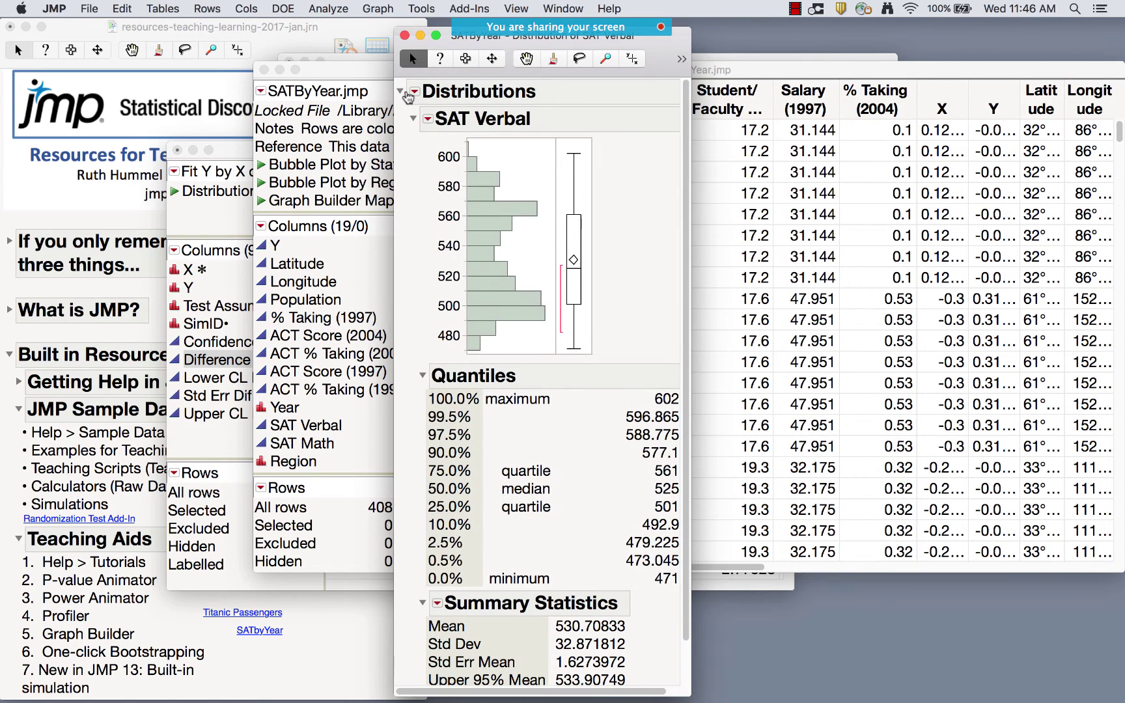
click(427, 120)
mouse_move(550, 149)
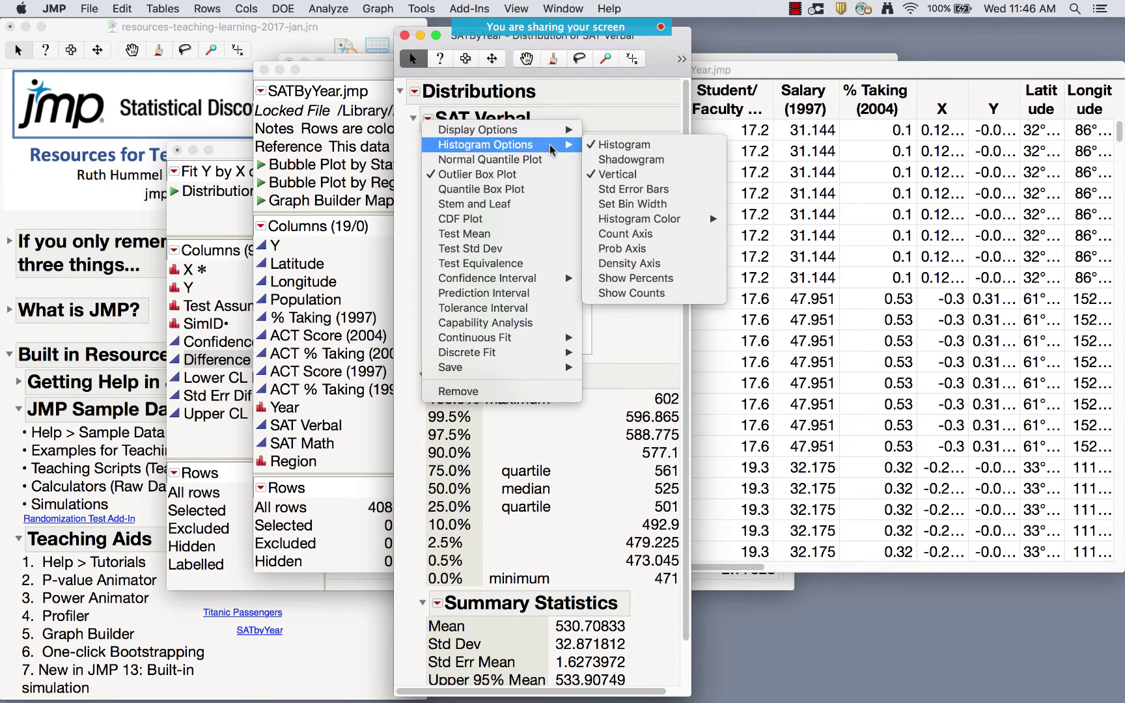
click(476, 235)
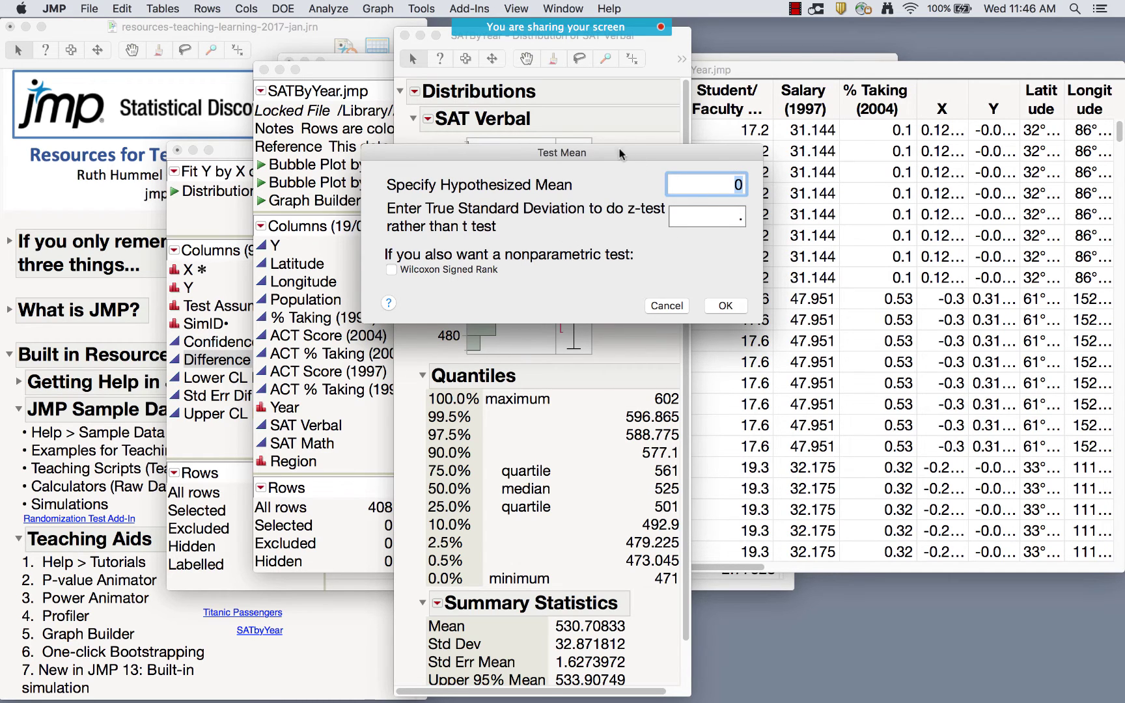
drag(619, 148, 777, 280)
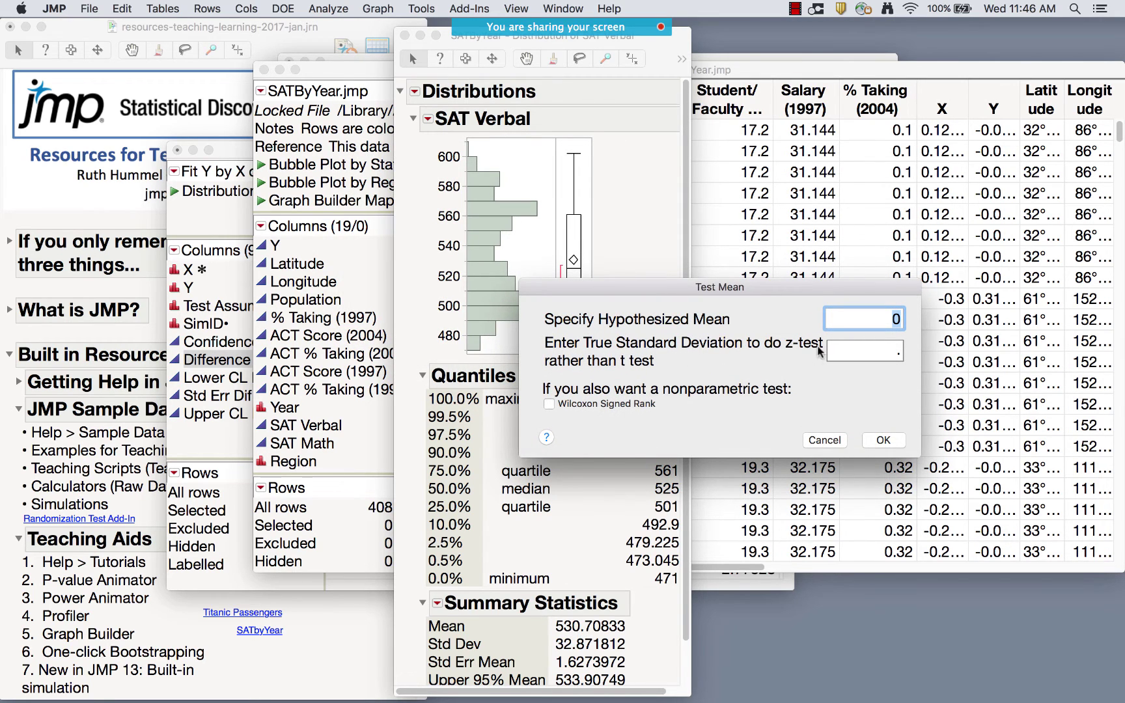
click(866, 313)
key(BackSpace)
text(528)
click(875, 442)
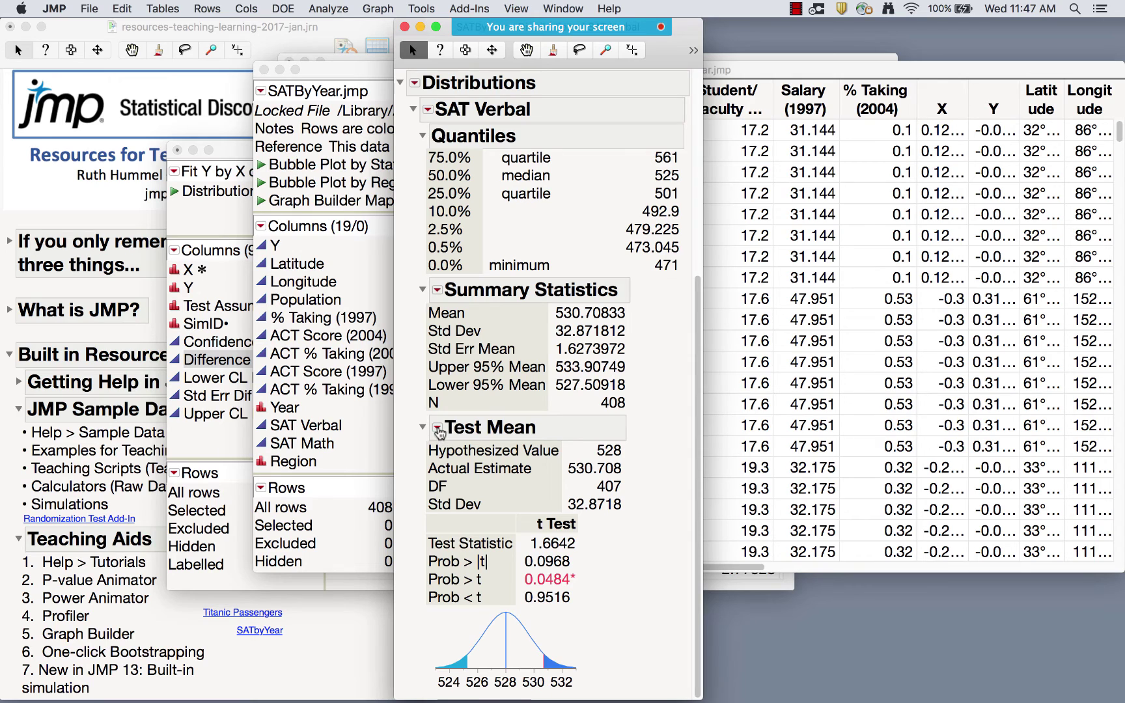
- Launch the PValue animation for the mean test, shift the hypothesized mean to about 529.8 and show the high-side p-value
click(437, 428)
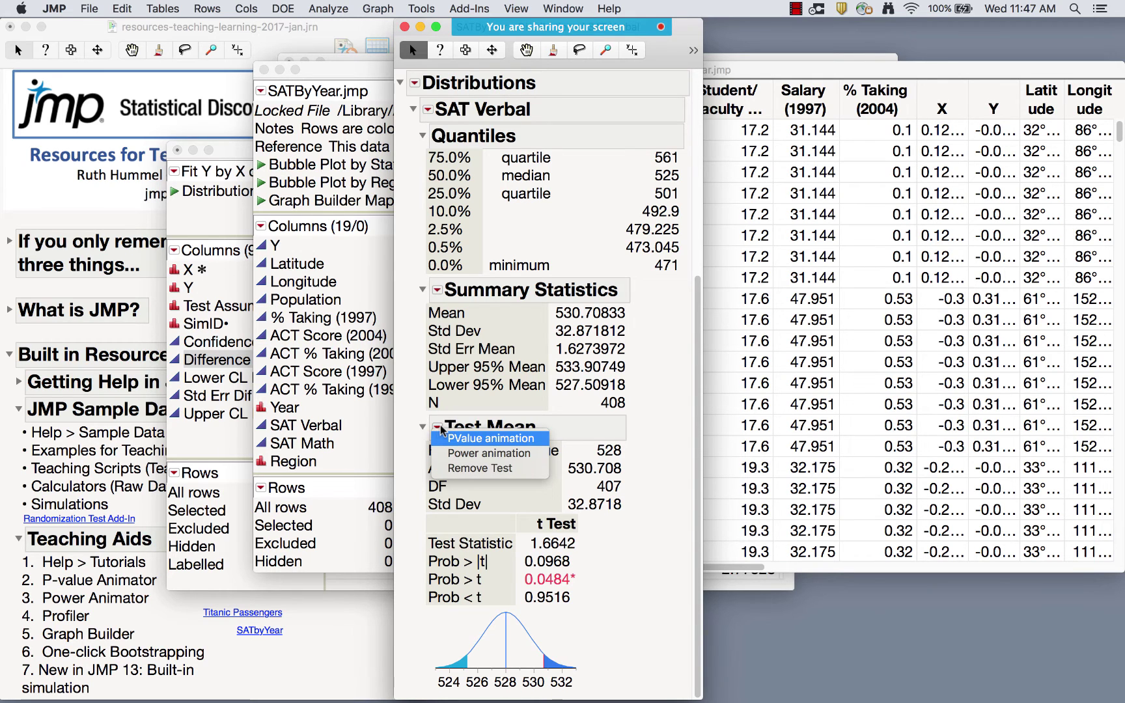
click(450, 439)
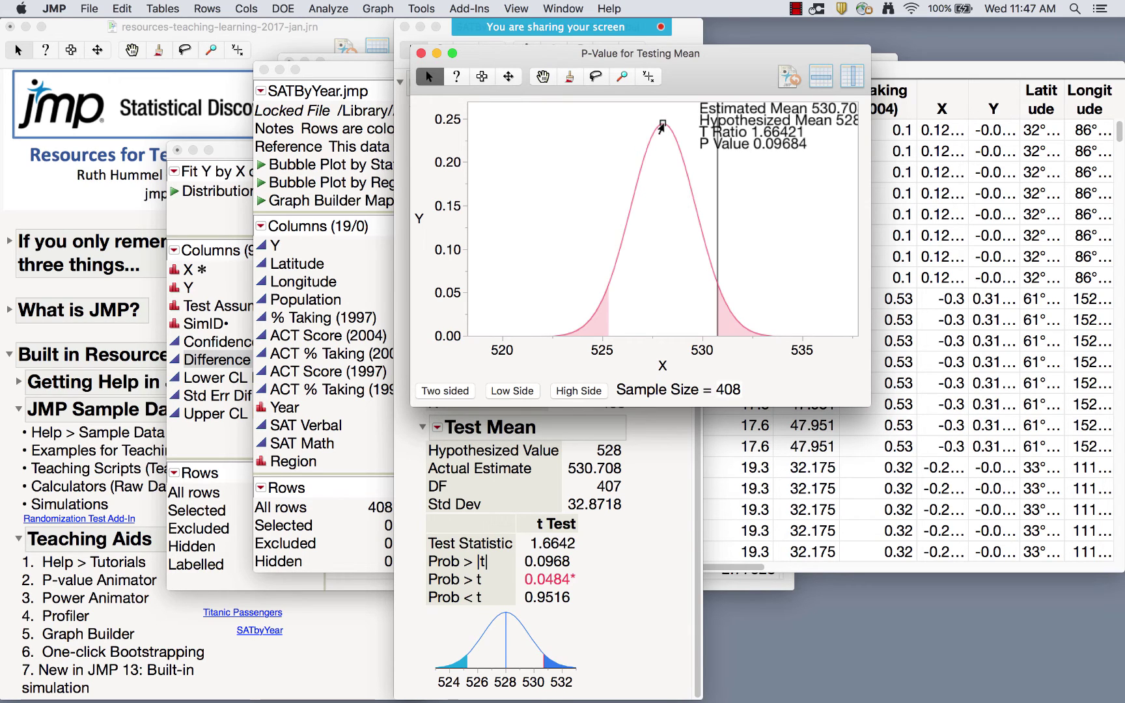
mouse_move(660, 127)
mouse_down()
mouse_move(605, 128)
mouse_move(696, 133)
mouse_up()
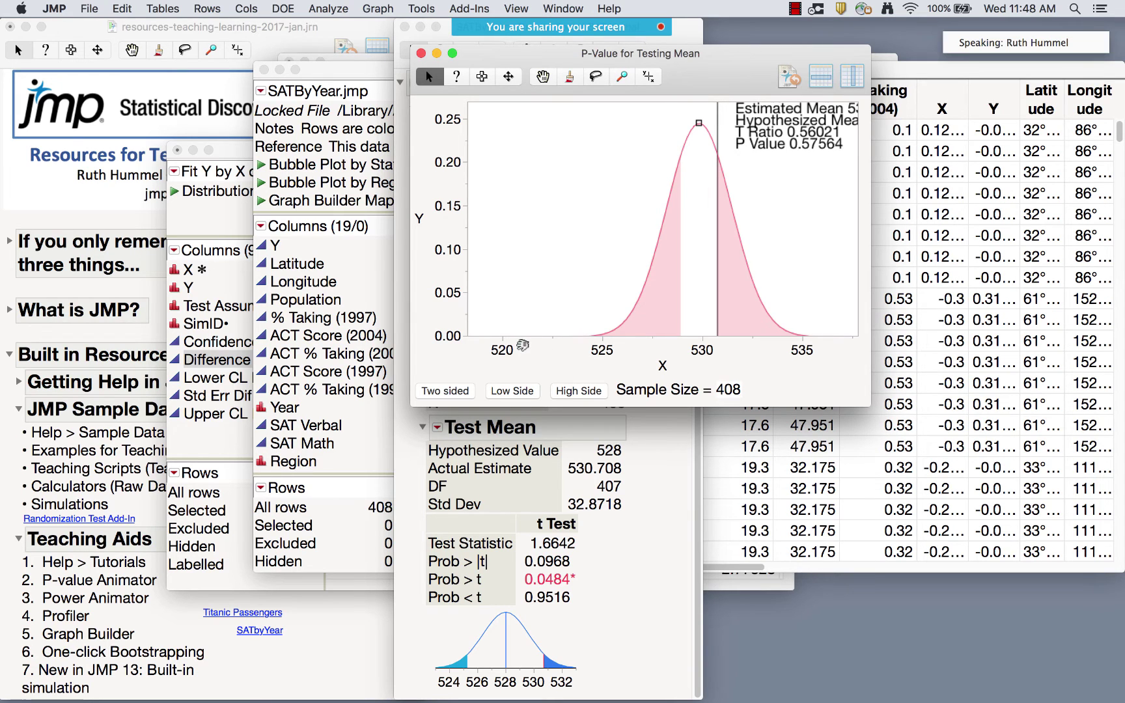
drag(553, 353, 417, 352)
click(577, 392)
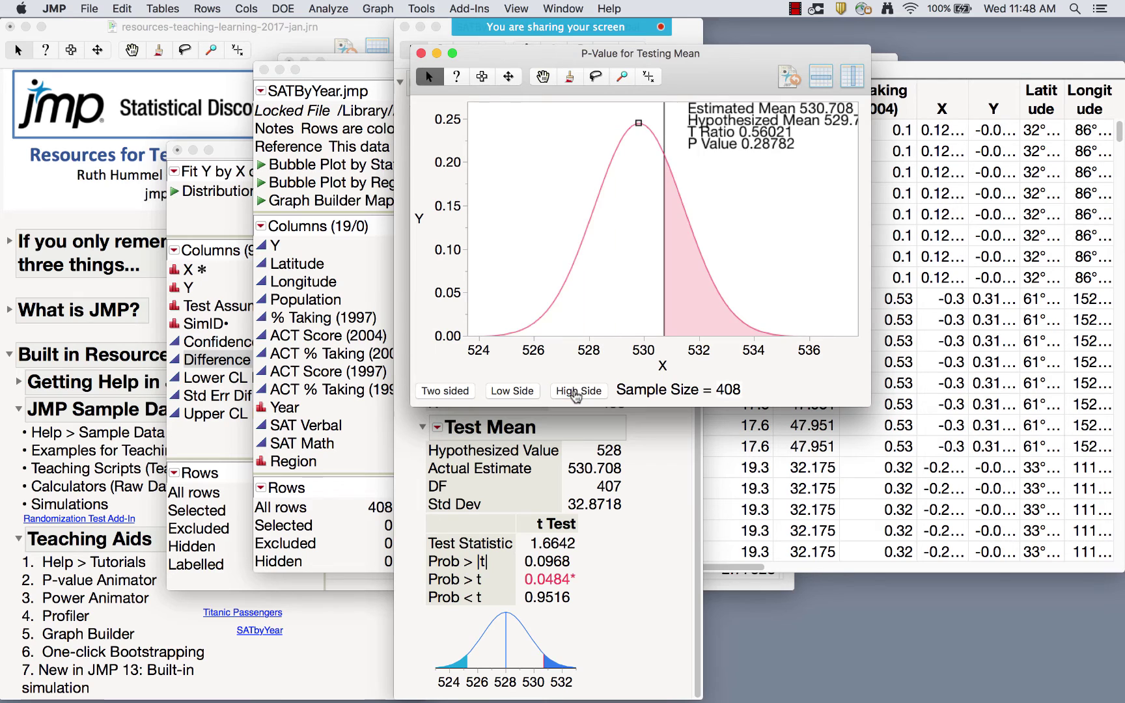
- Show the low-side and two-sided p-values in the P-value animation and set its sample size to 40
click(521, 393)
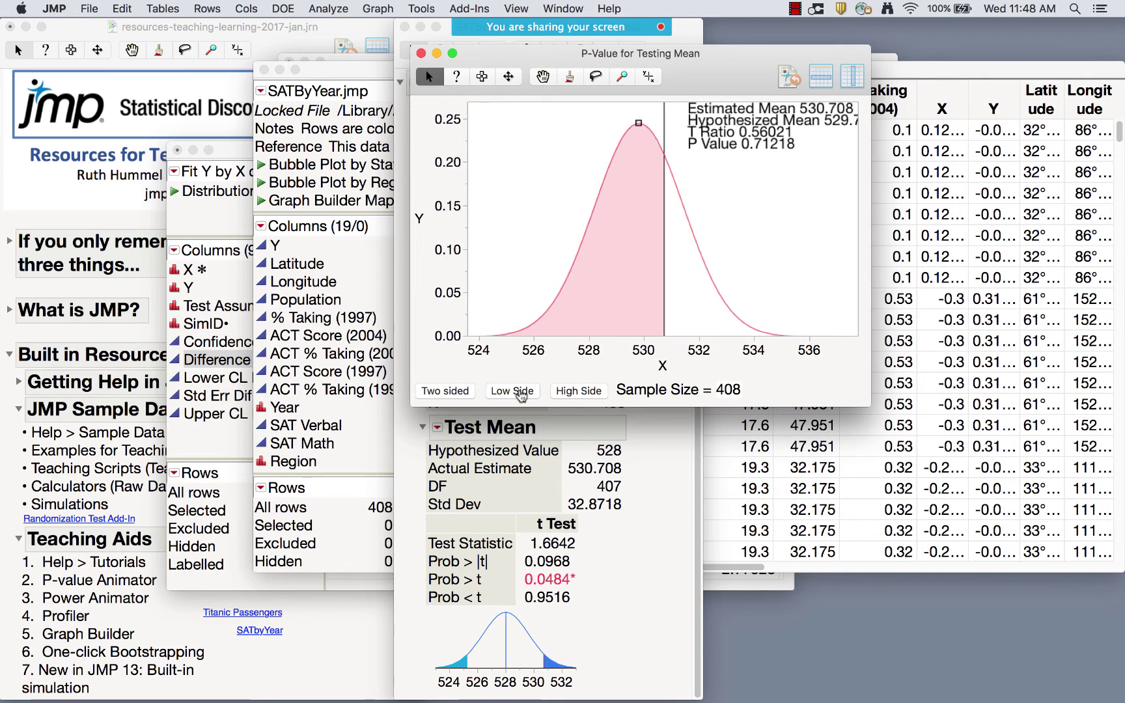
click(447, 390)
click(734, 389)
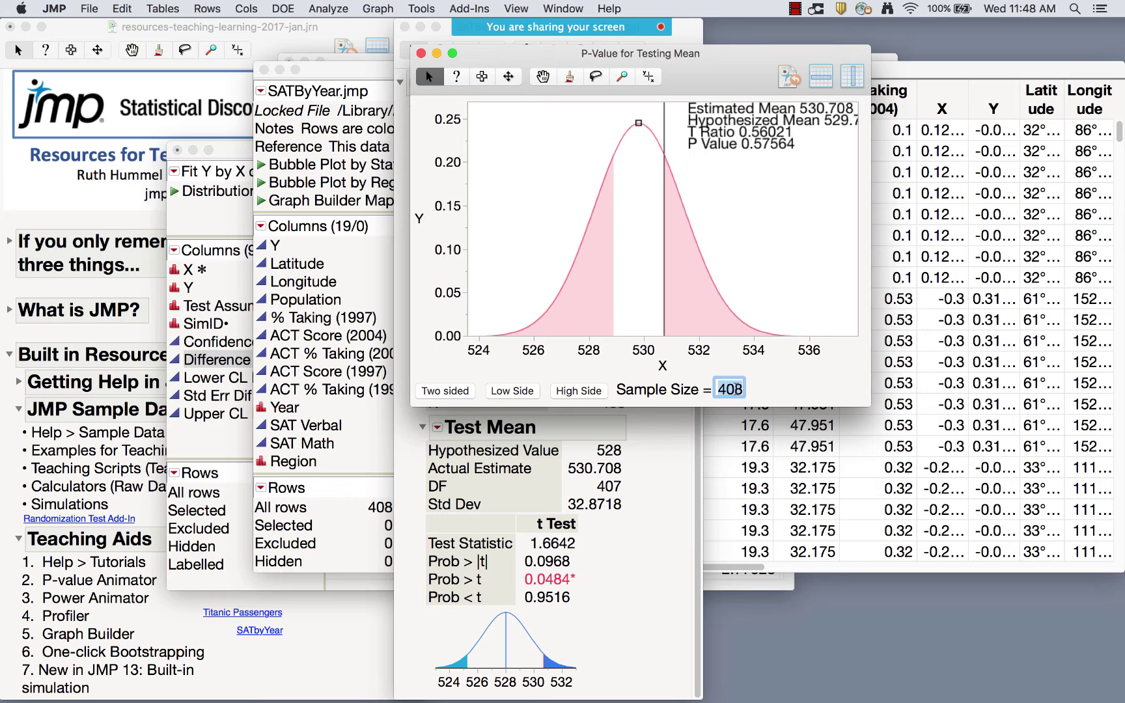
text(40)
click(827, 379)
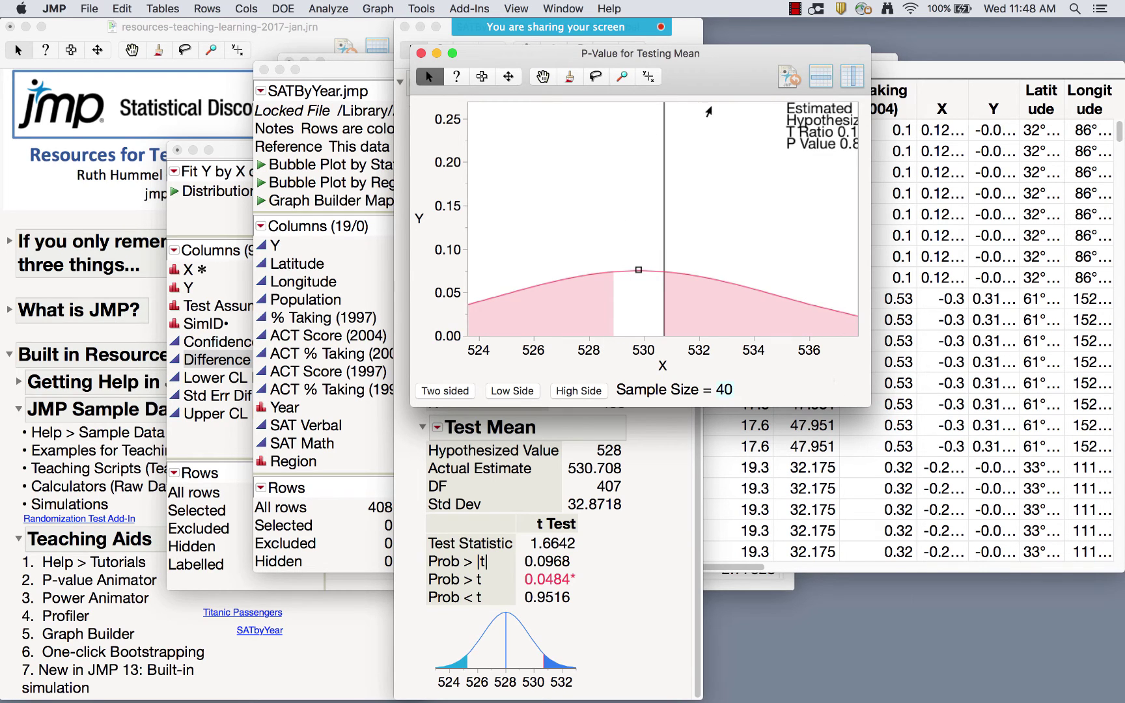
- Close the P-value animation and the SAT Verbal distribution report, and bring the teaching resources journal to the front
click(420, 53)
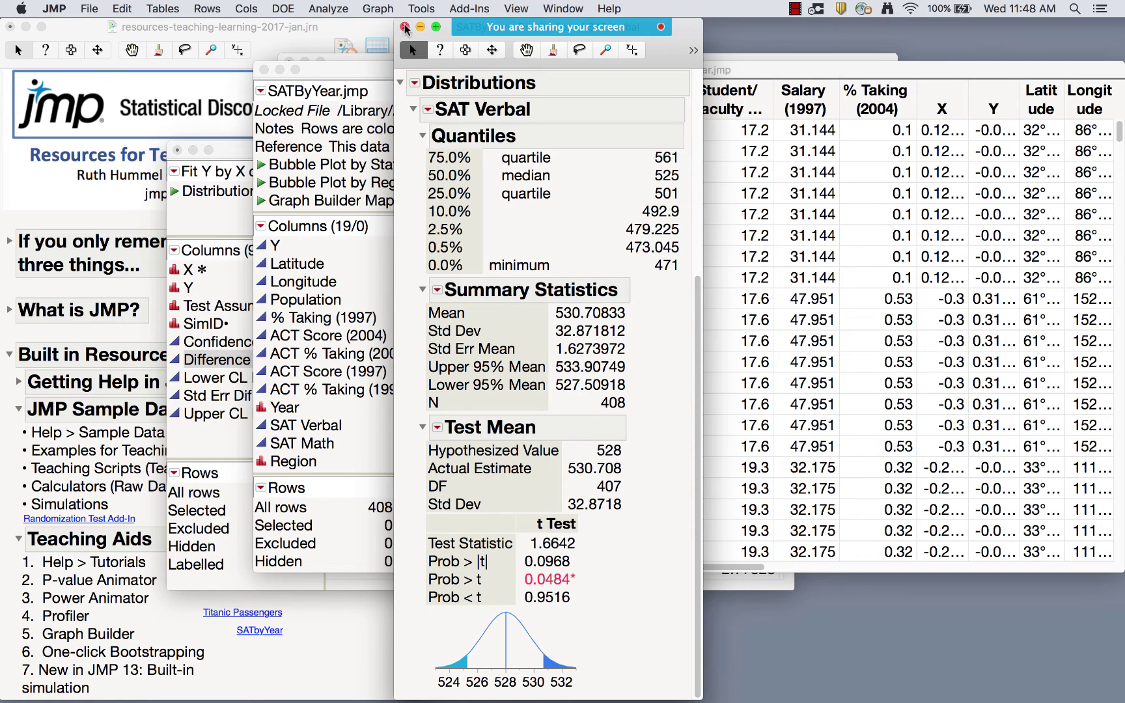
click(404, 28)
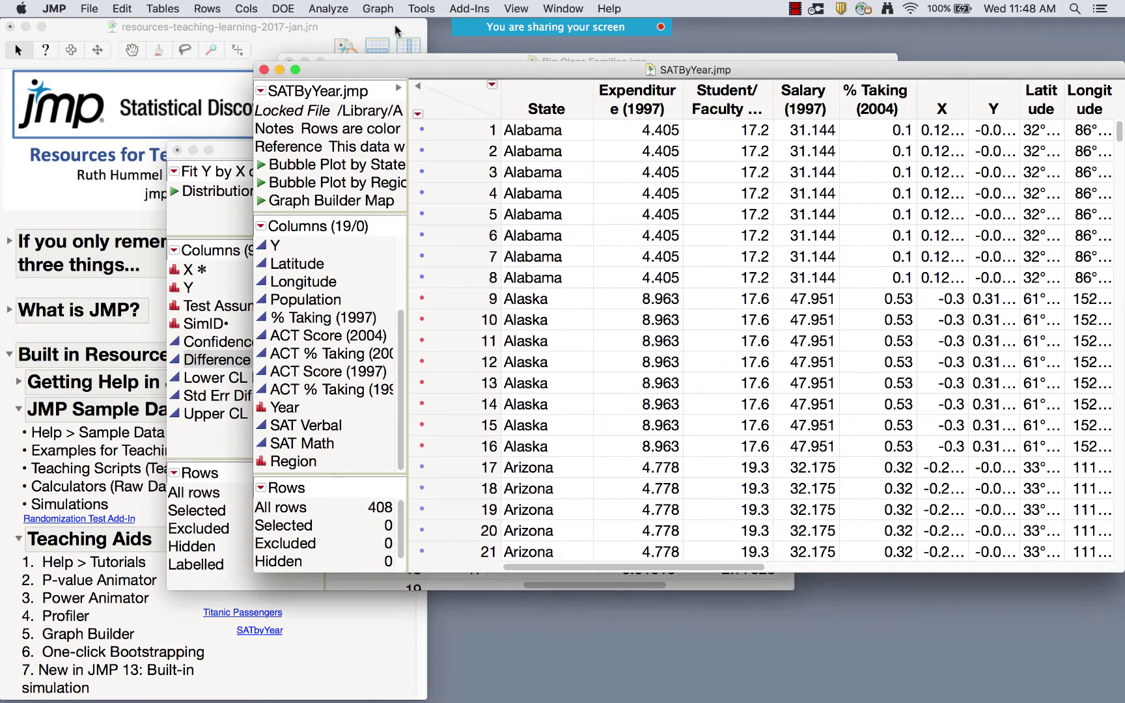
click(59, 456)
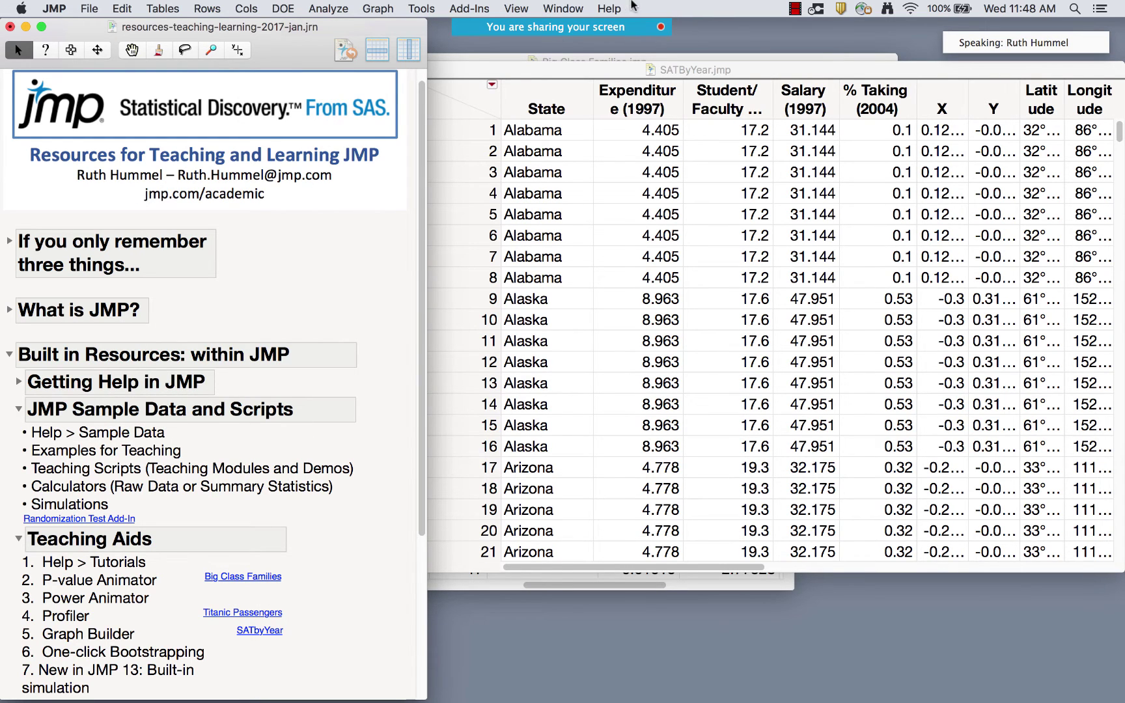
- Open the Titanic Passengers sample table from the journal's Teaching Aids section and move its window slightly lower
scroll(187, 462, down, 2)
scroll(163, 461, down, 2)
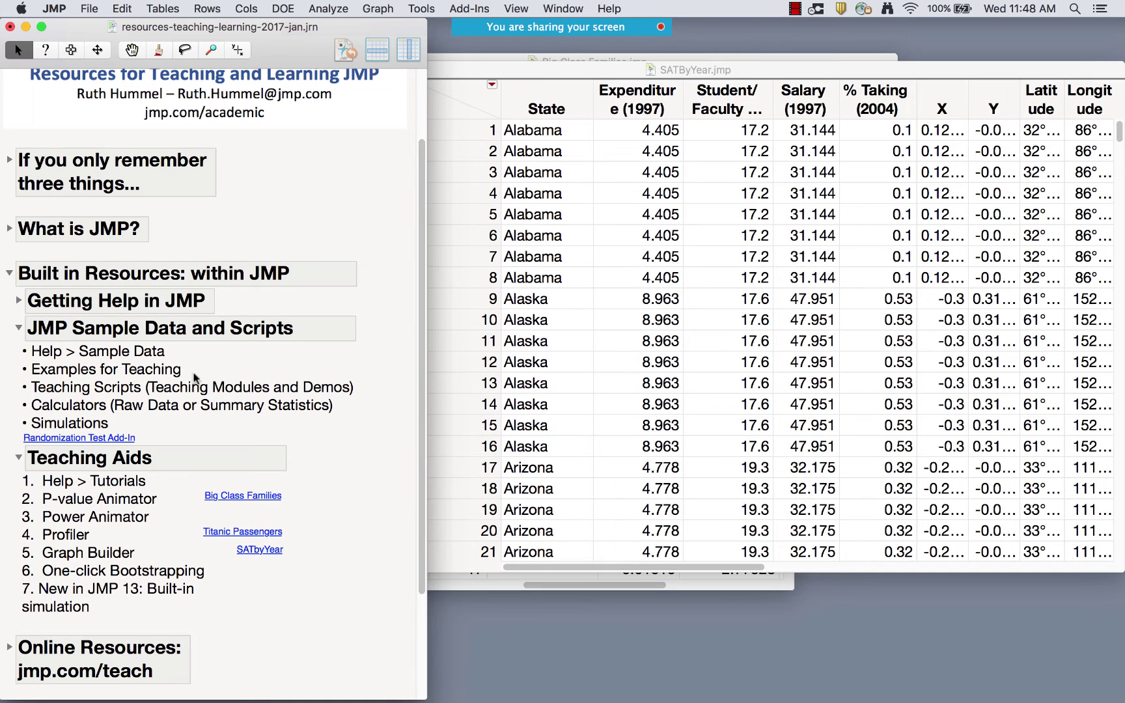
click(254, 530)
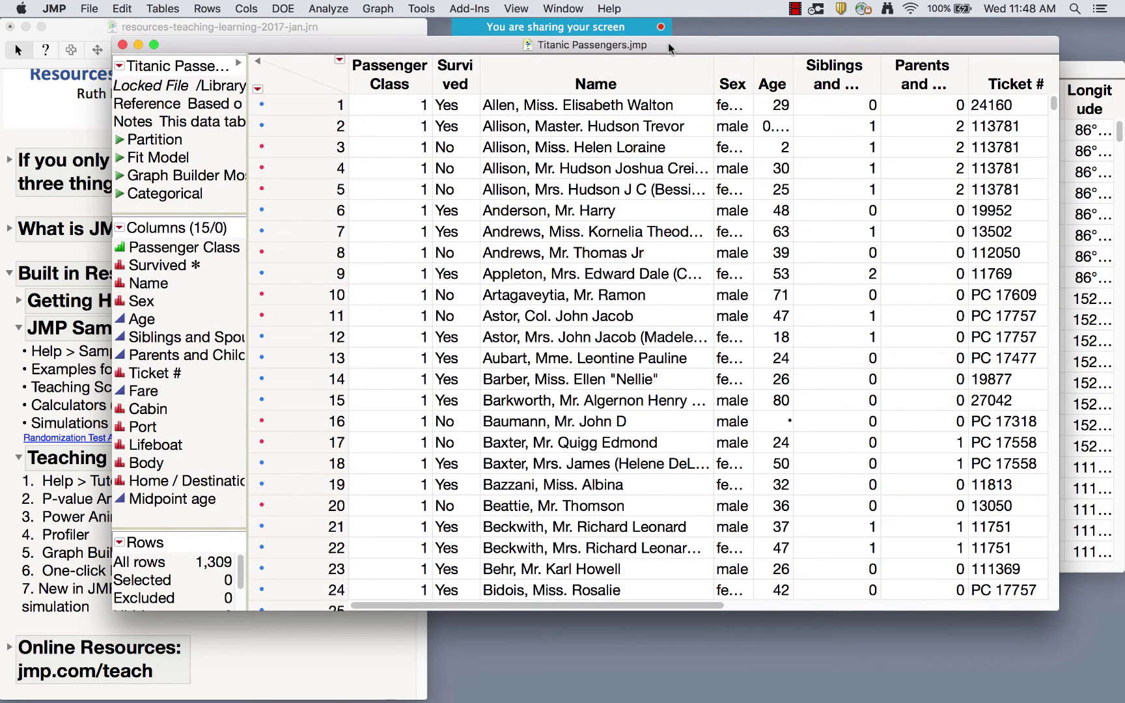
drag(668, 42, 666, 68)
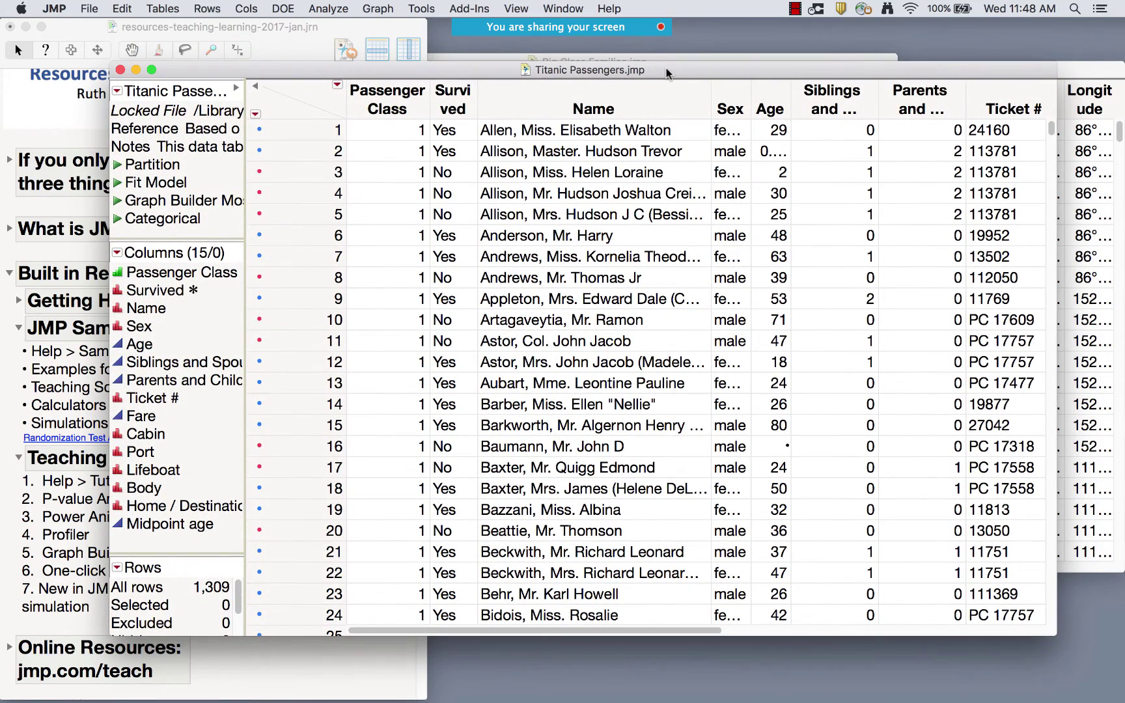
drag(666, 68, 664, 56)
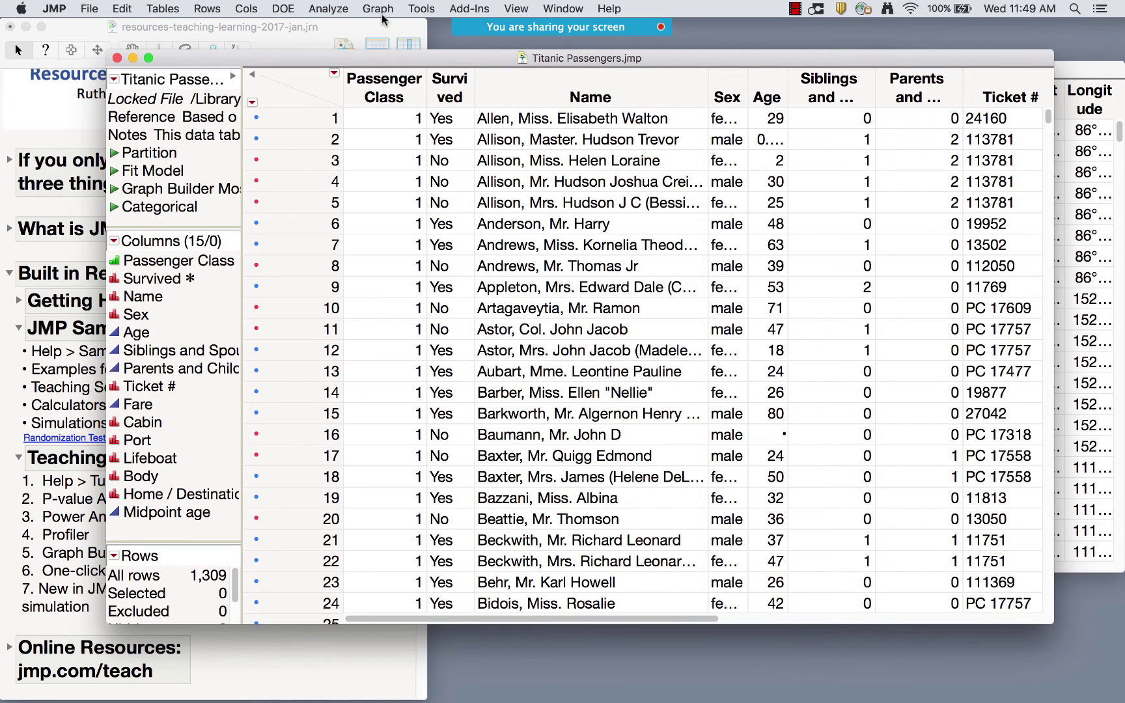
- Start a Fit Model analysis of the Titanic Passengers table with Survived as the Y response
click(326, 10)
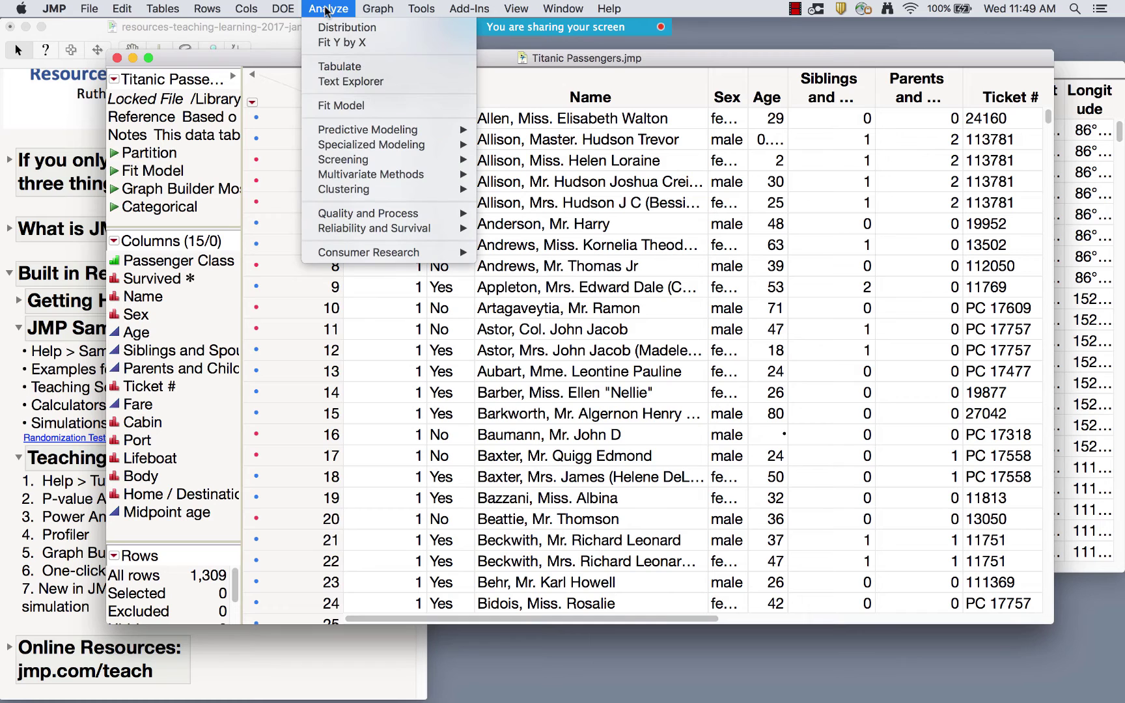
click(340, 106)
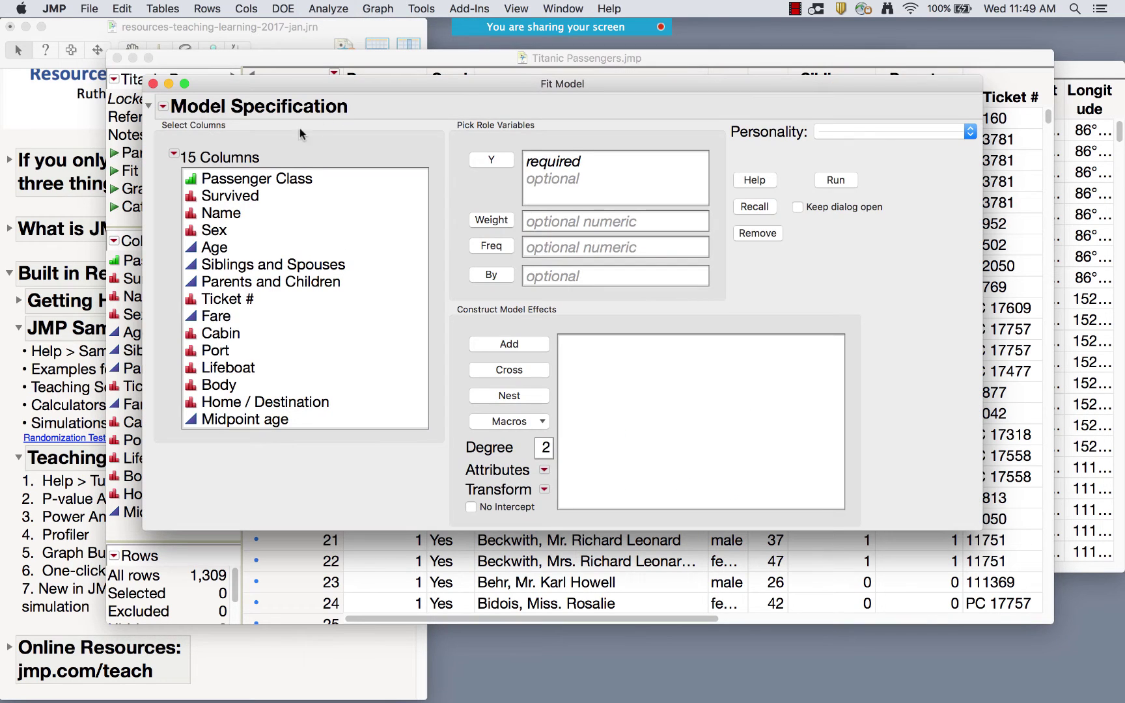
click(234, 197)
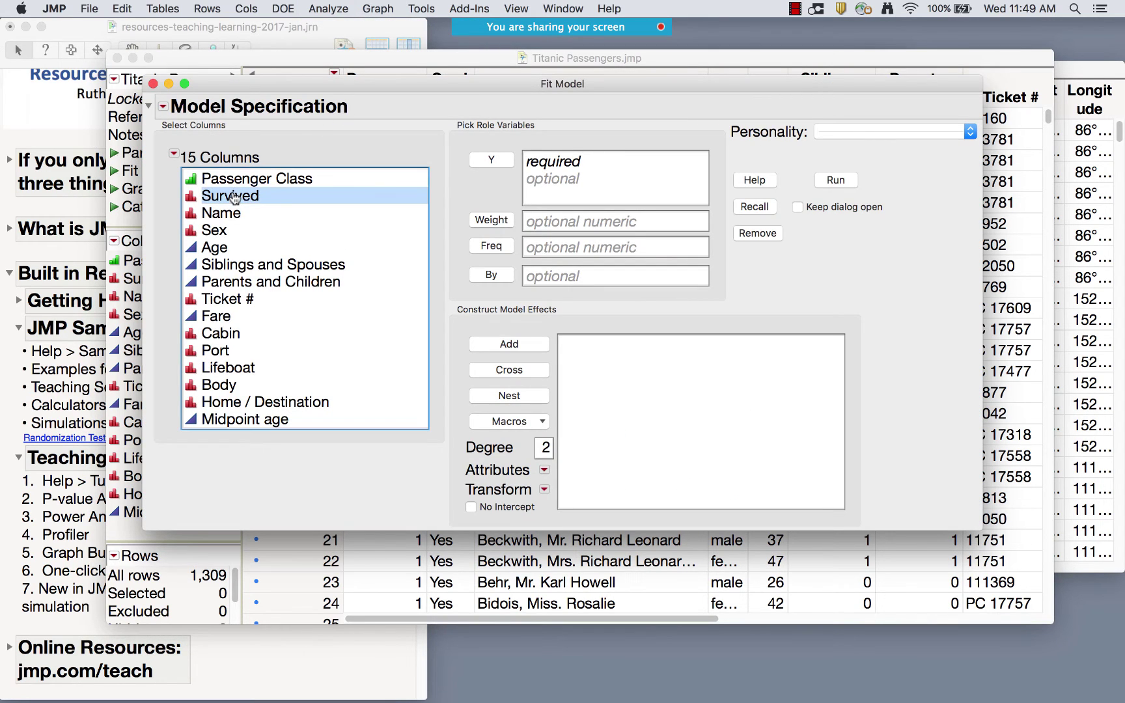
click(501, 159)
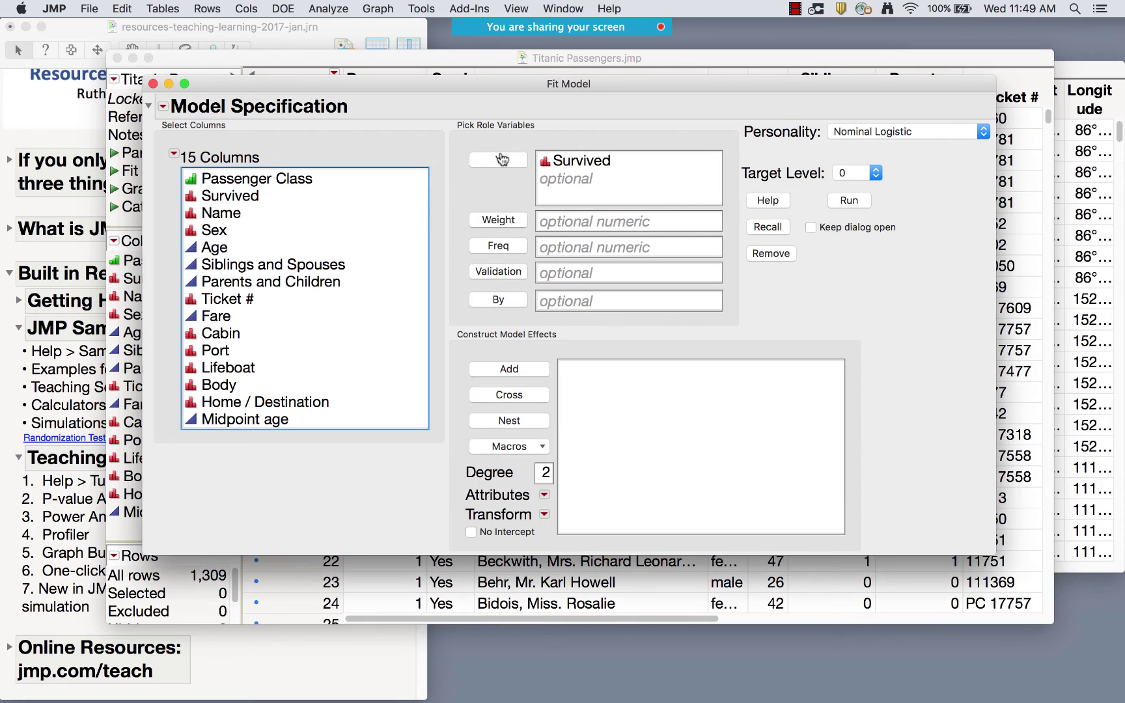
- Add Passenger Class, Sex, Age, and Siblings and Spouses as model effects using the Factorial to degree macro with degree 2
click(213, 232)
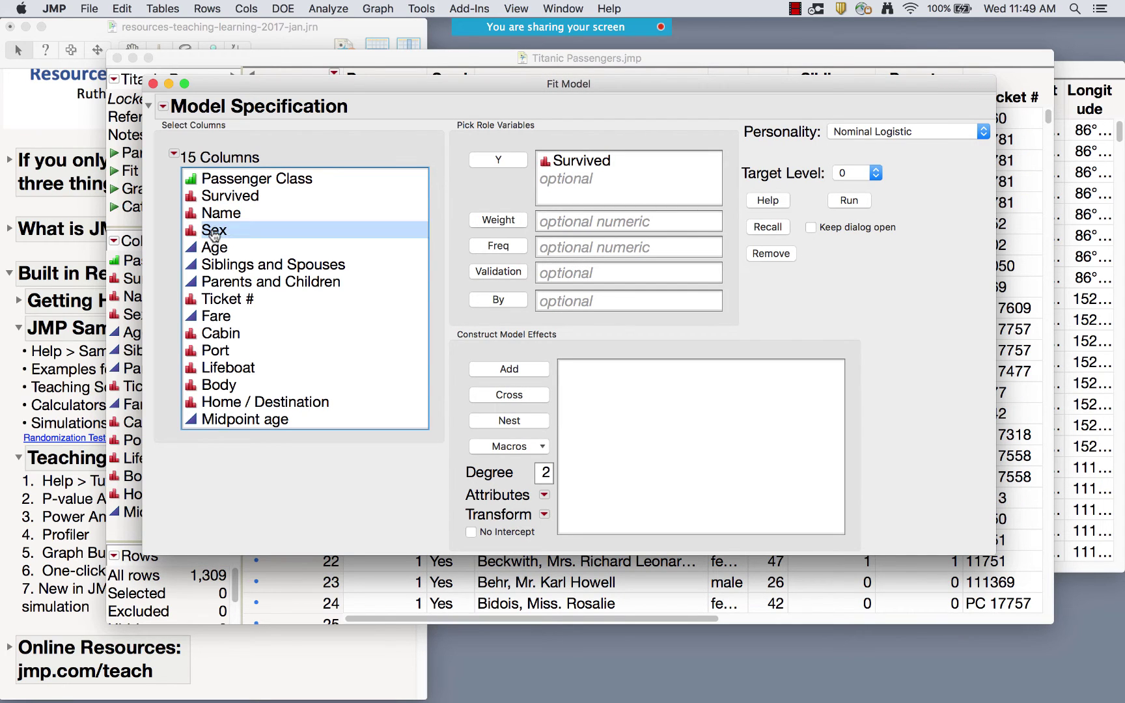
shift+click(222, 250)
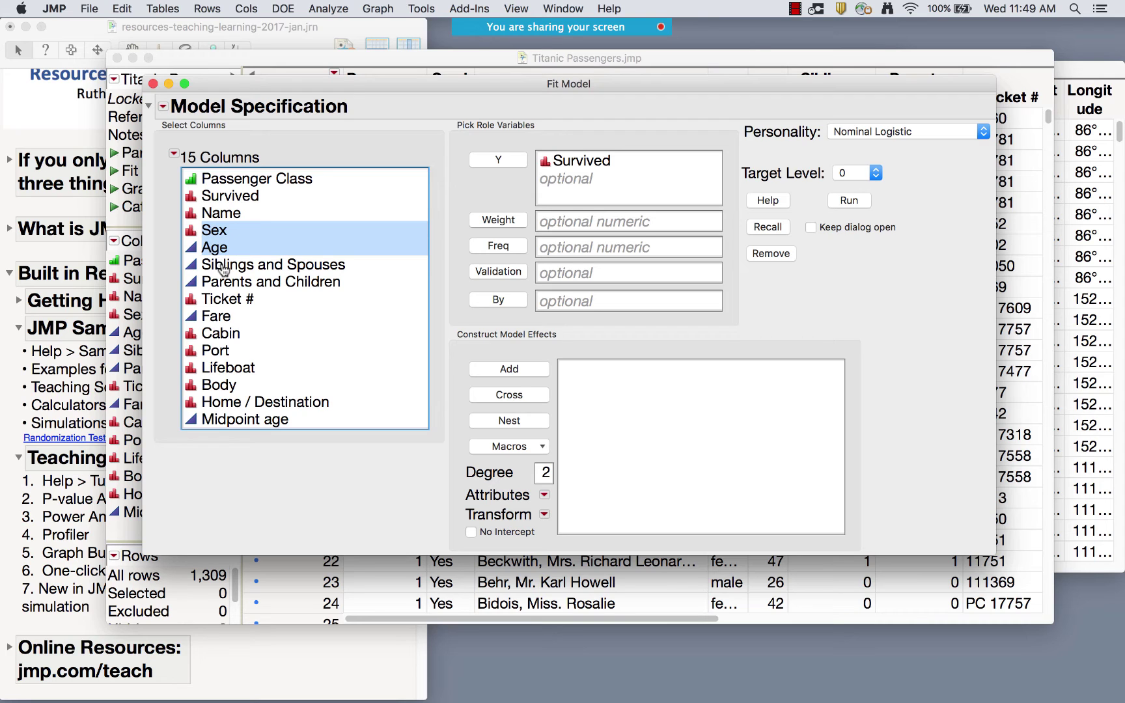
shift+click(224, 267)
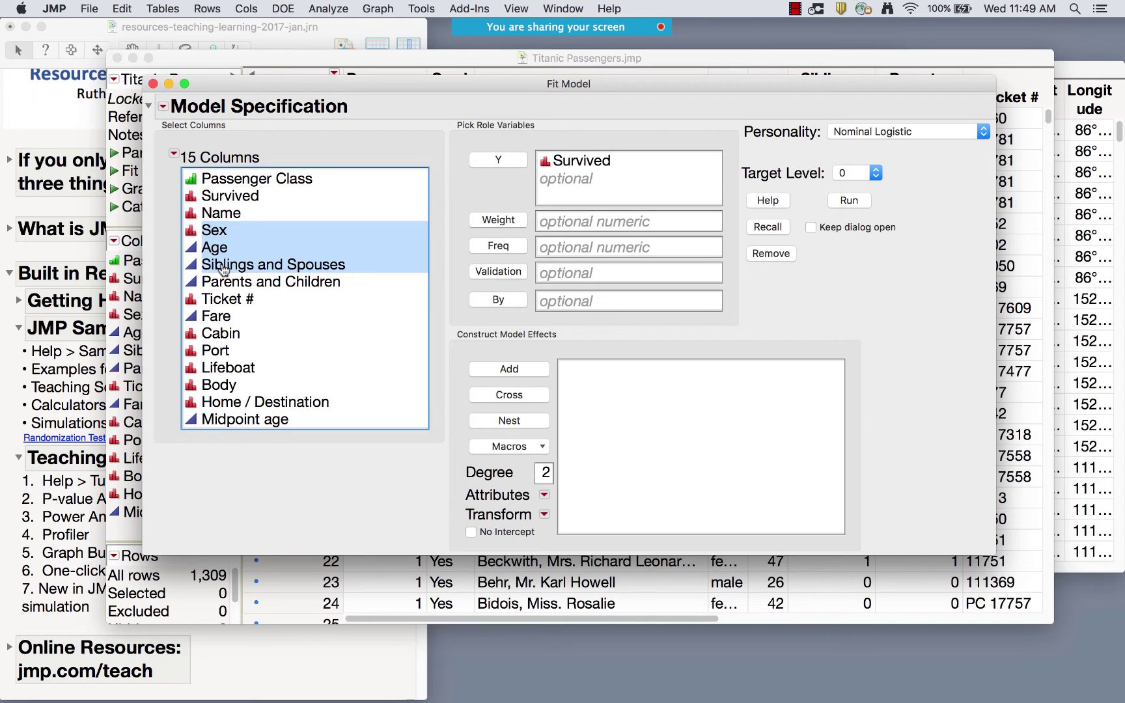
super+click(242, 180)
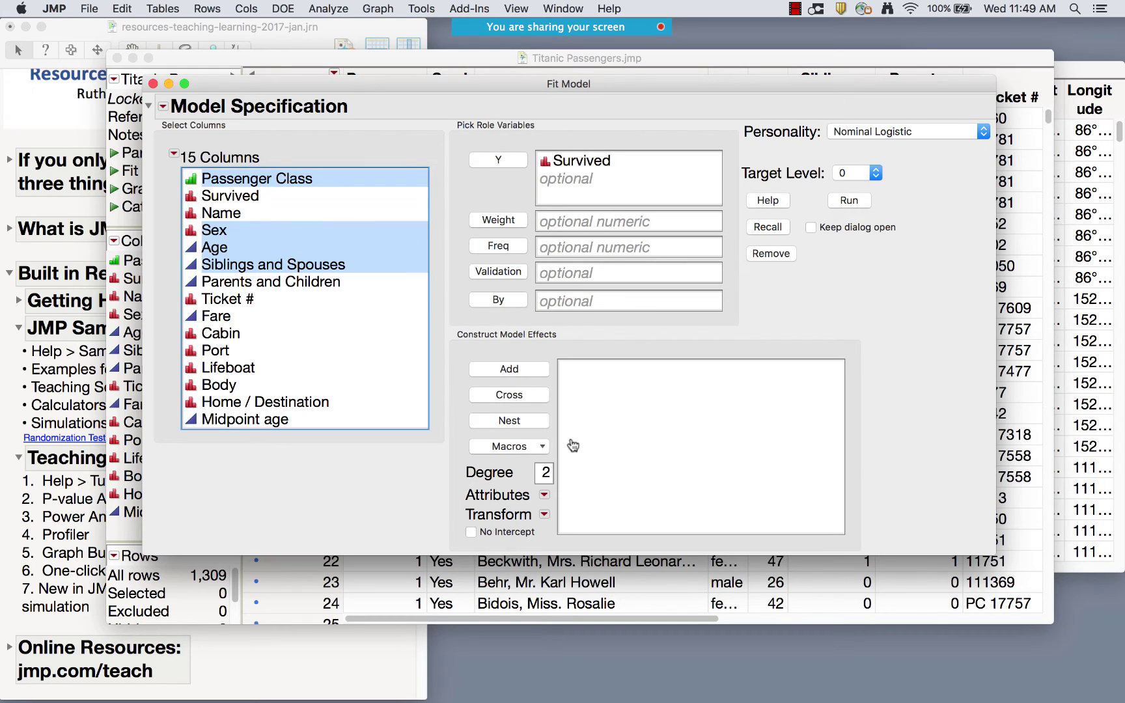
click(546, 473)
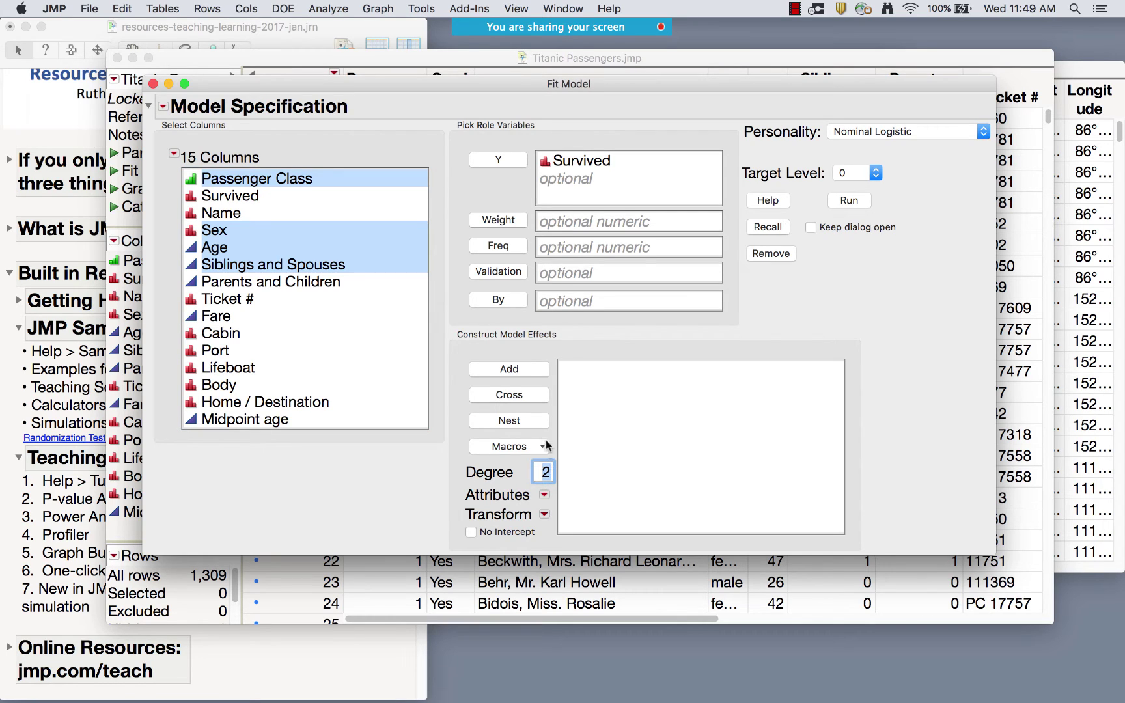
click(541, 447)
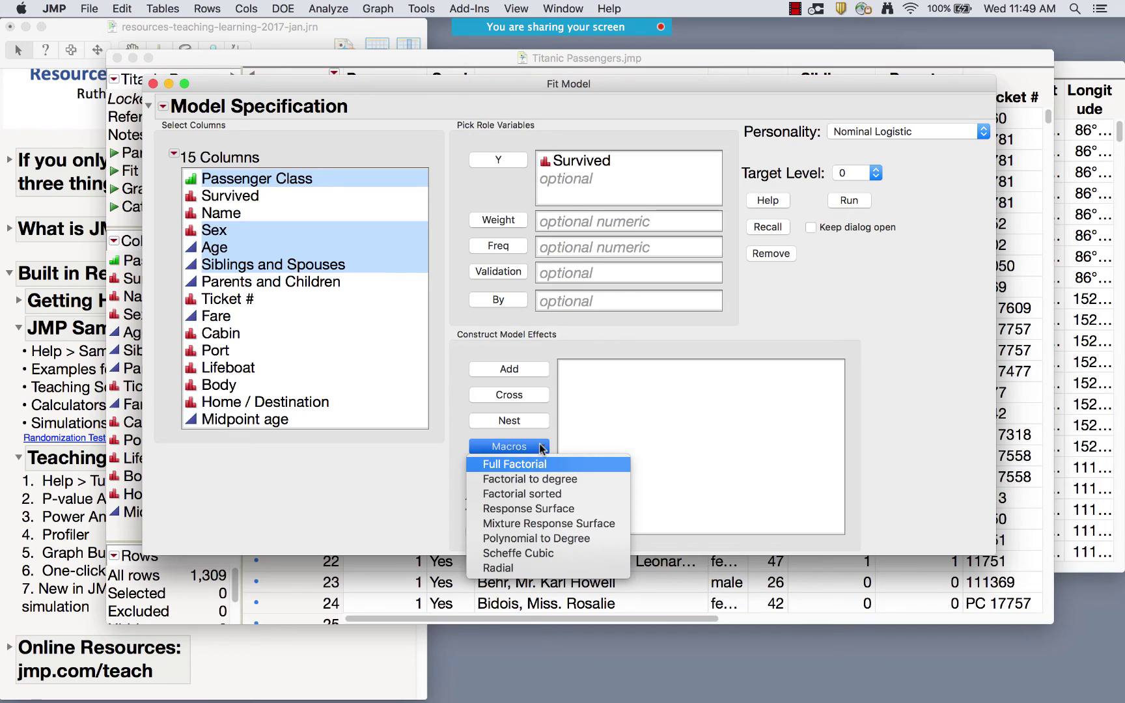
click(536, 483)
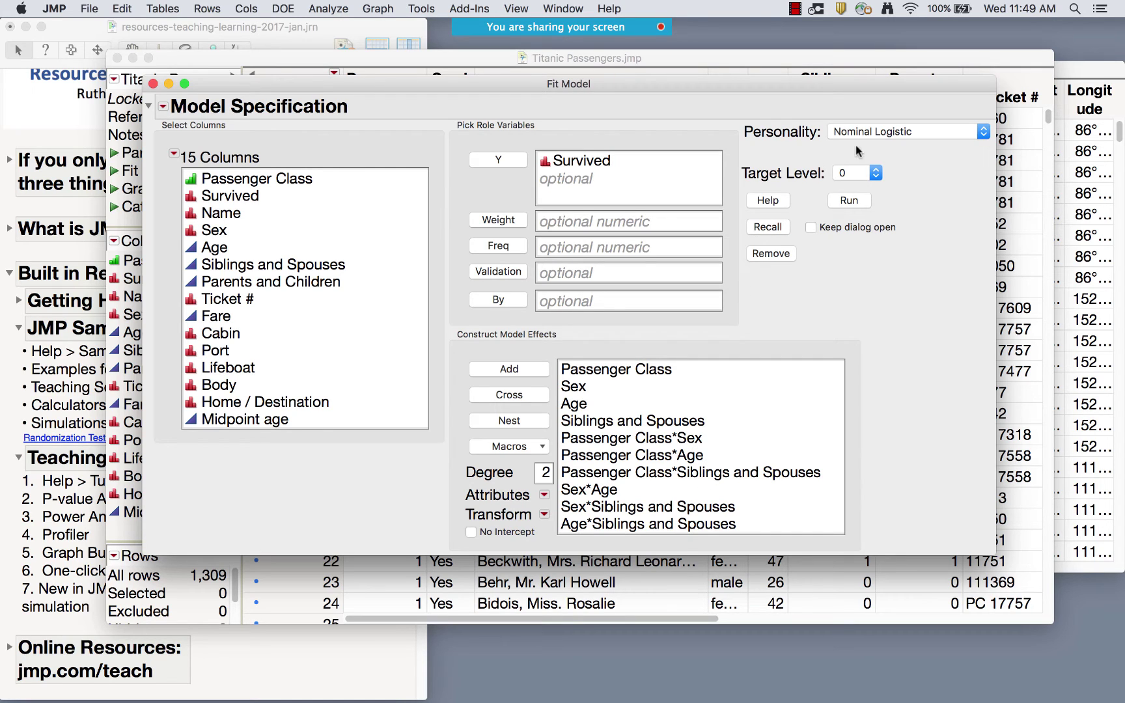
- Run the Nominal Logistic model for Survived
click(854, 181)
click(849, 185)
click(848, 202)
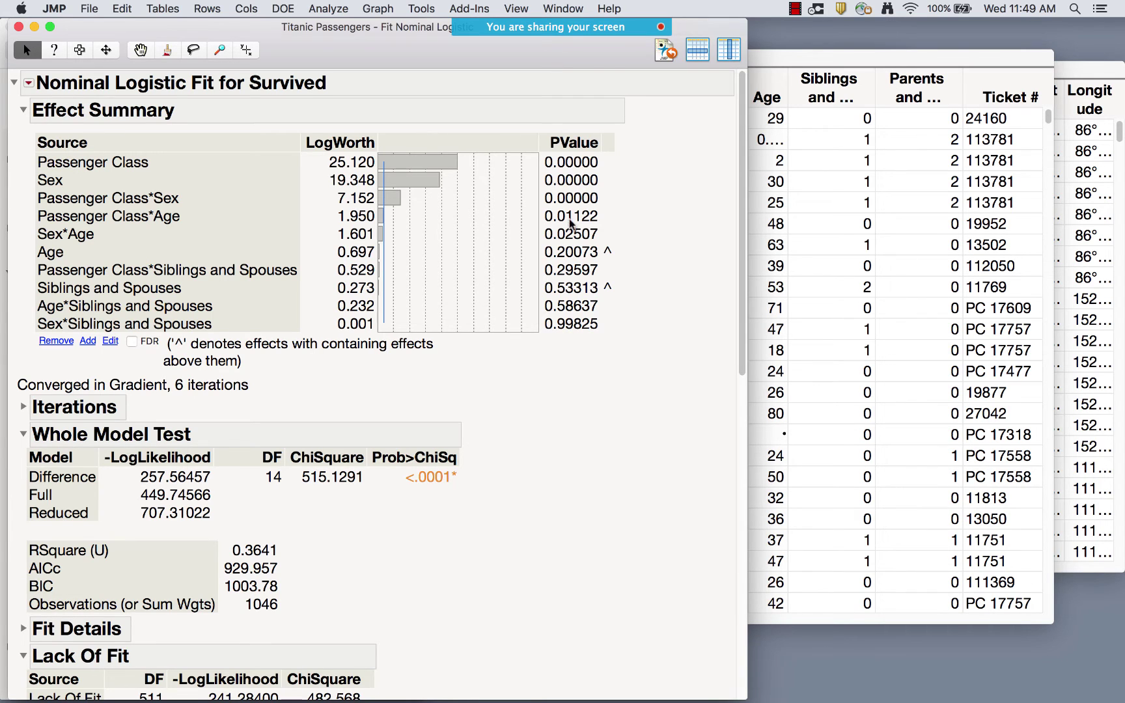
- Examine the effect summary, whole model test, parameter estimates and effect likelihood ratio tests in the nominal logistic report
scroll(509, 404, down, 1)
scroll(510, 404, down, 1)
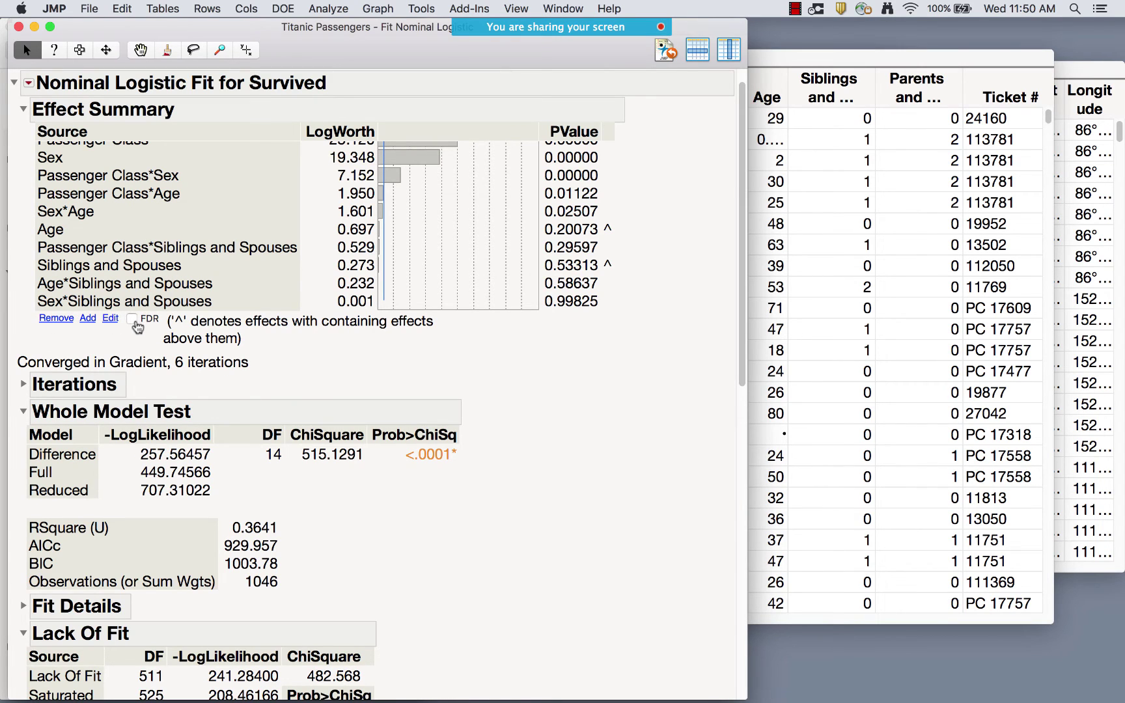
scroll(500, 418, down, 15)
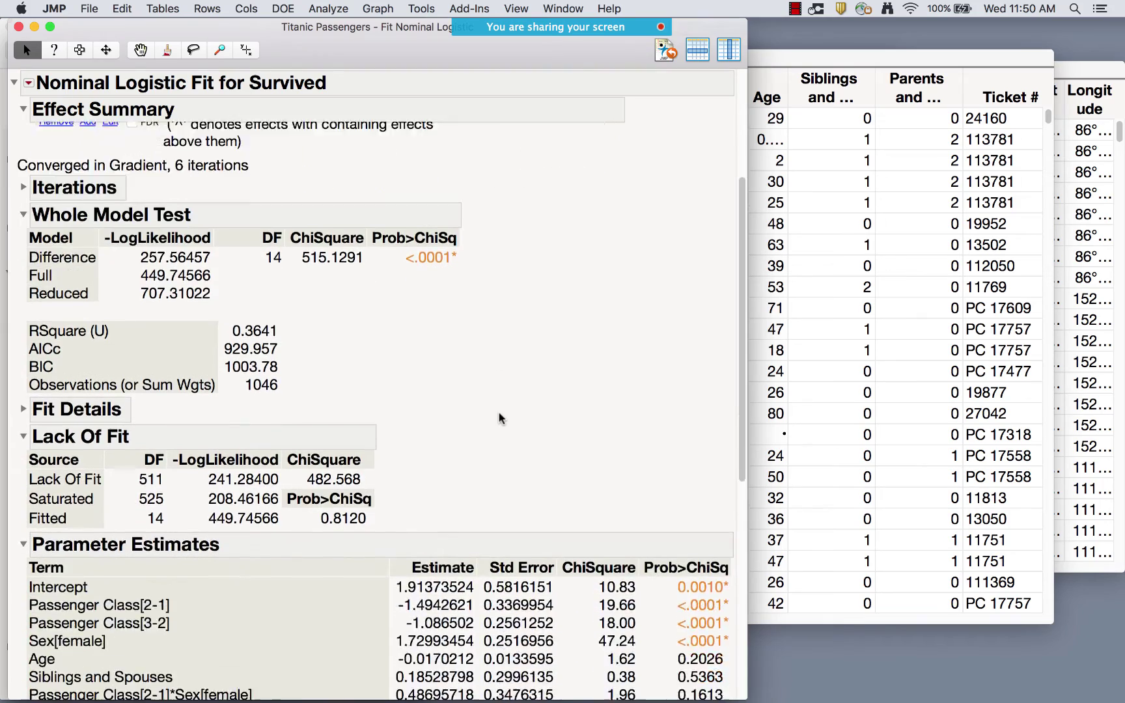
scroll(500, 418, down, 2)
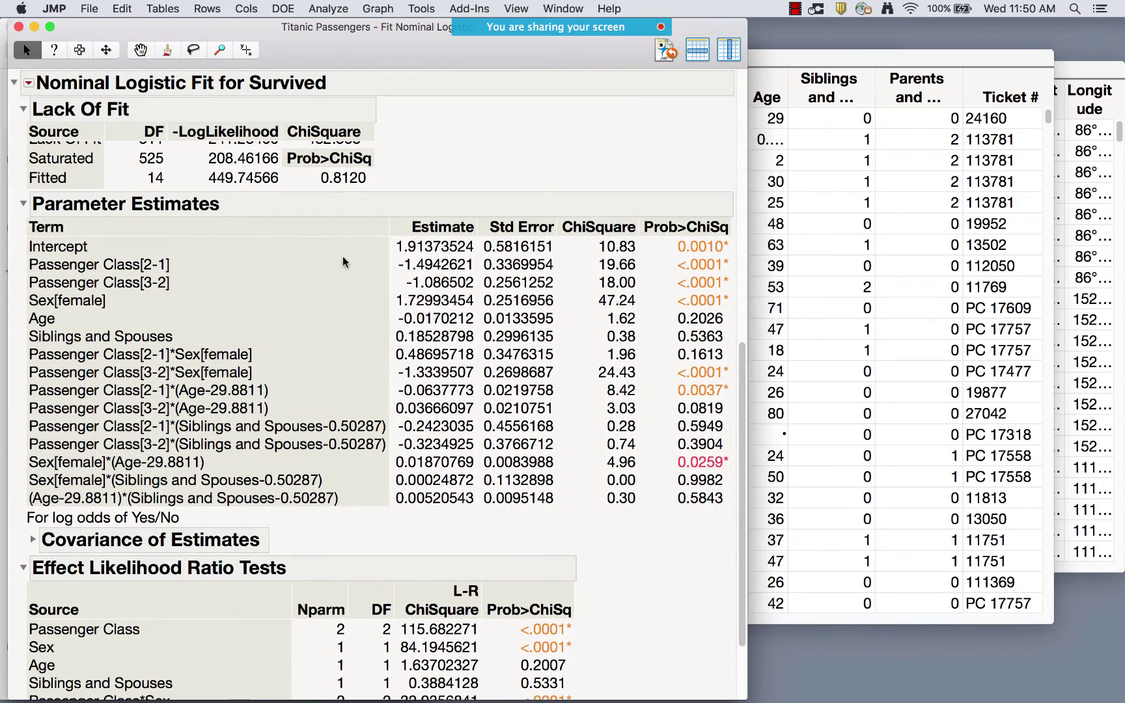
right_click(403, 246)
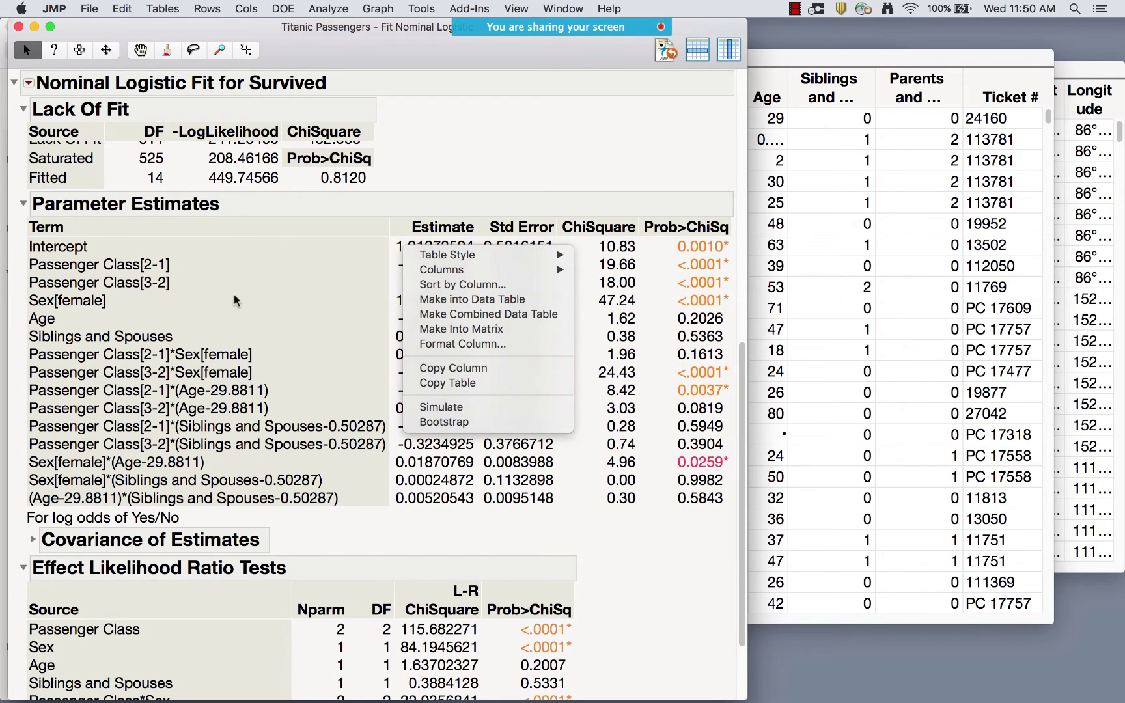
click(308, 239)
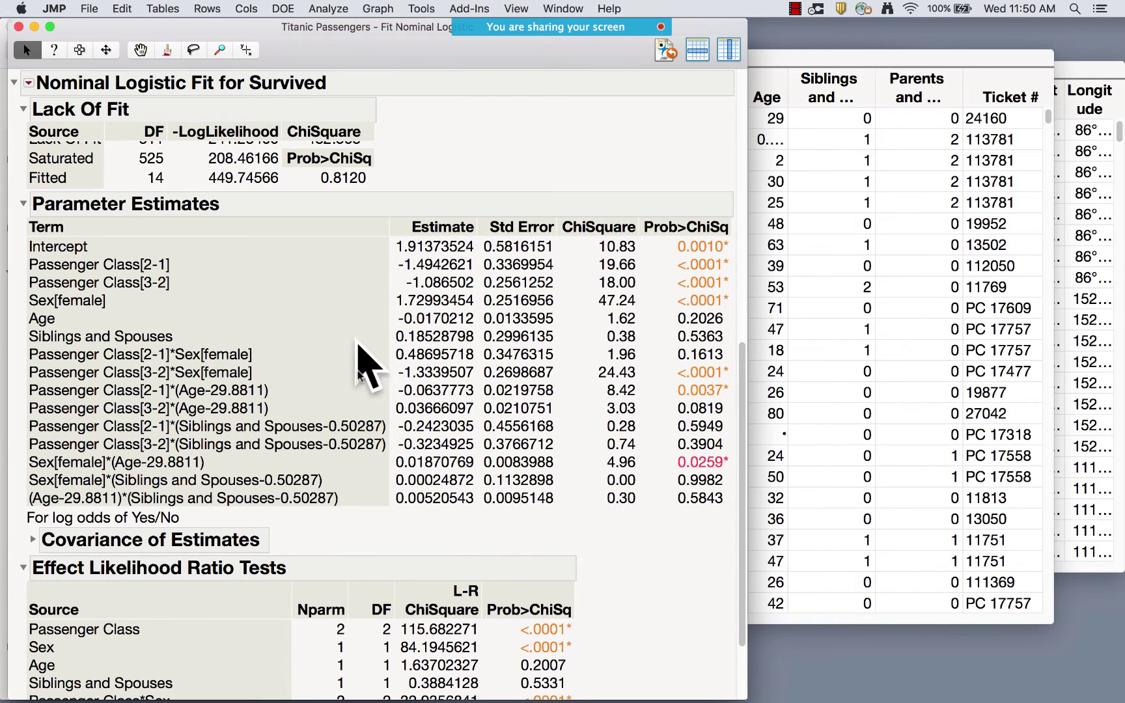
scroll(588, 383, down, 4)
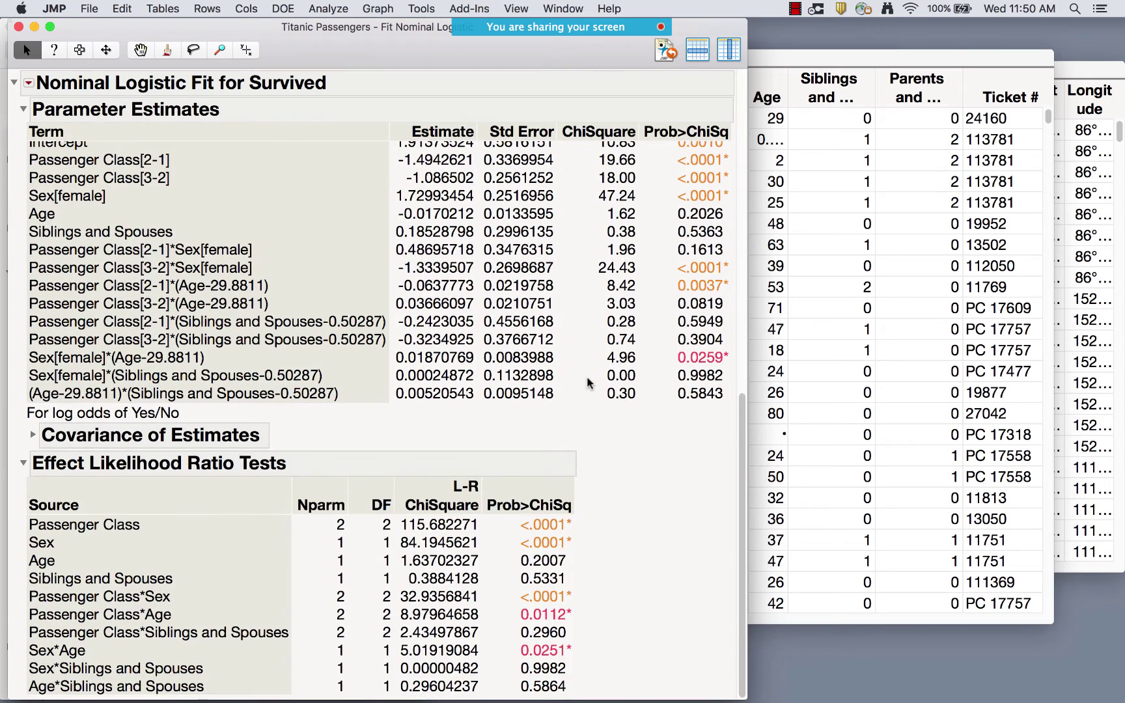
- Add the Prediction Profiler to the nominal logistic report and enlarge its plots
scroll(587, 383, up, 15)
click(29, 83)
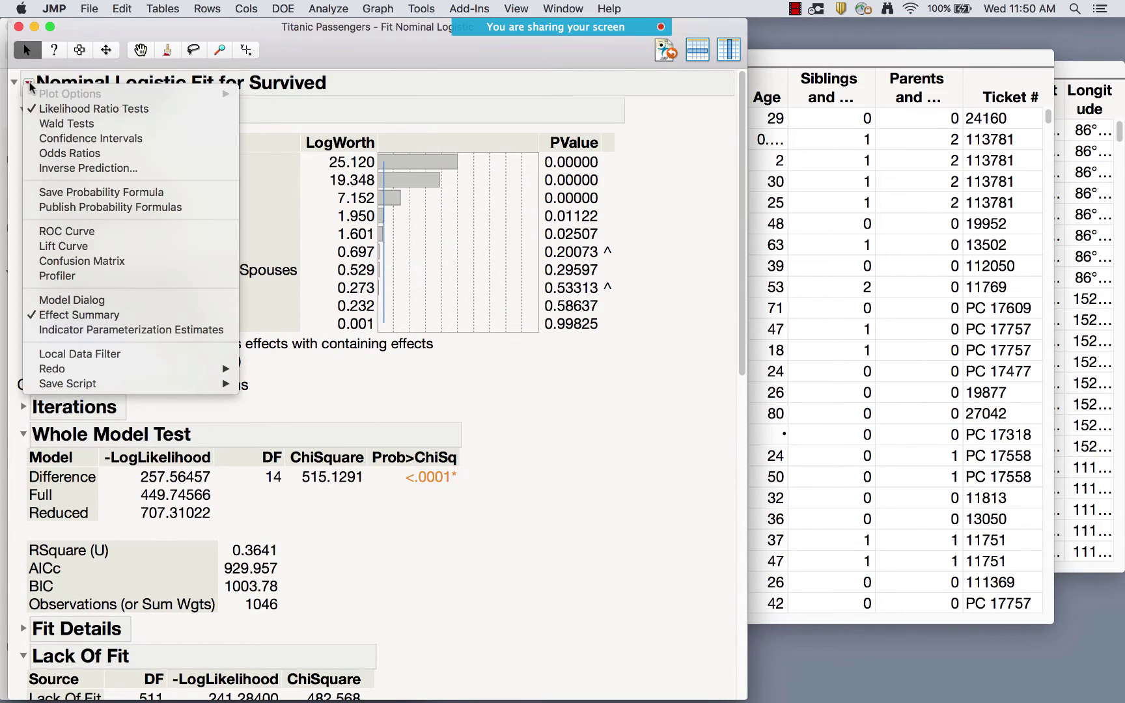
click(74, 280)
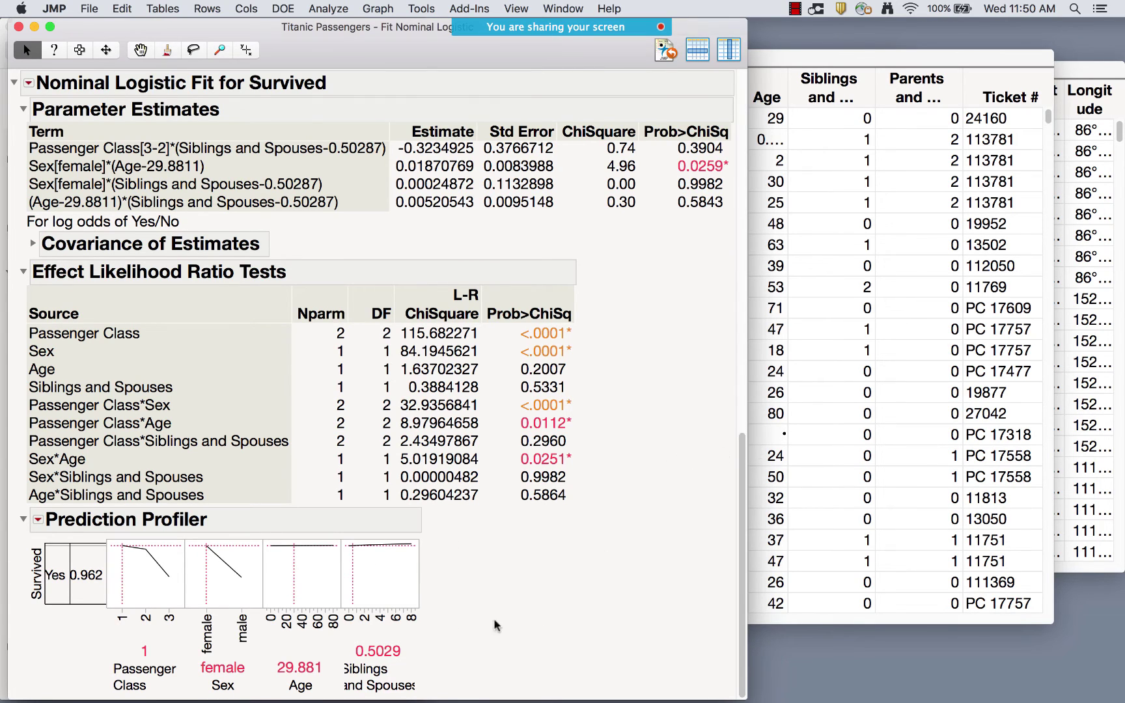
drag(418, 612, 539, 653)
scroll(693, 374, down, 2)
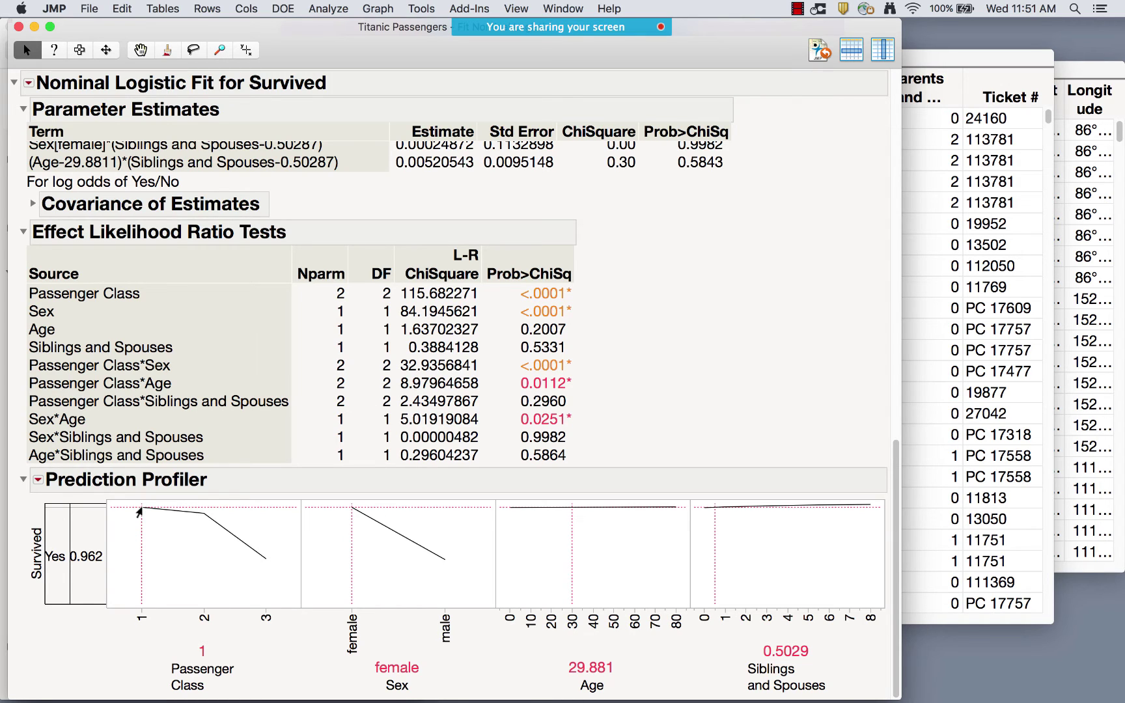
- Explore survival in the Prediction Profiler with Passenger Class at 2 and 3, Sex switched to male, and Passenger Class returned to 1
mouse_move(139, 512)
mouse_down()
mouse_move(200, 519)
mouse_move(145, 515)
mouse_up()
drag(141, 510, 193, 523)
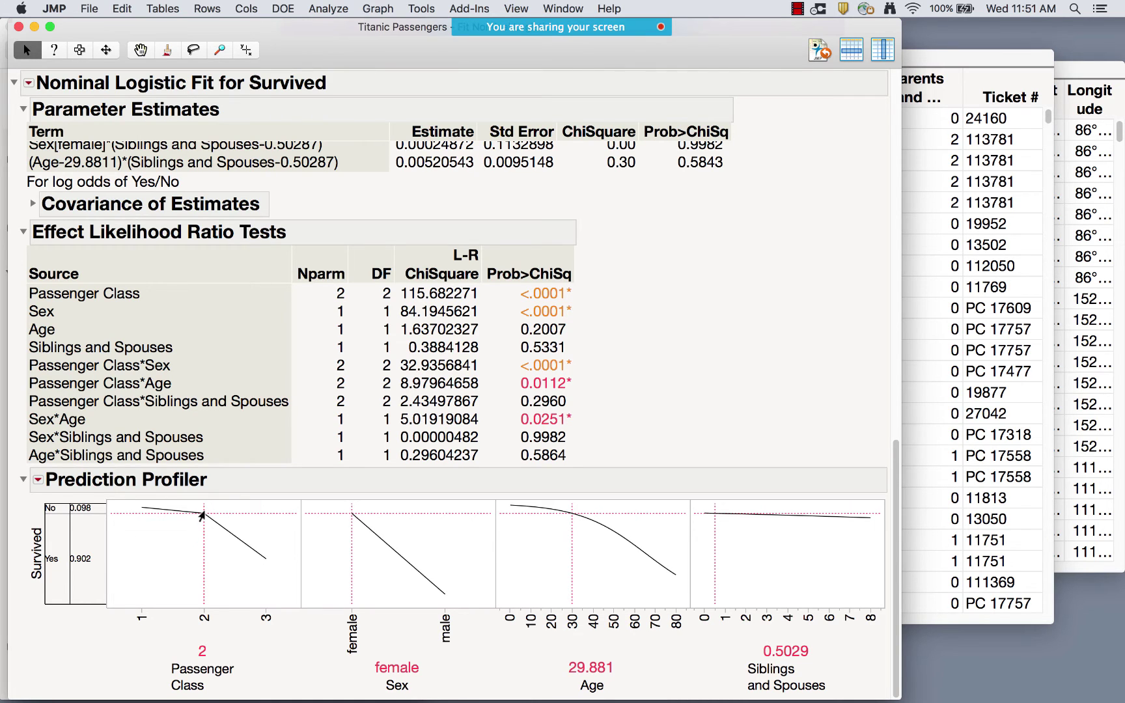
drag(201, 515, 257, 570)
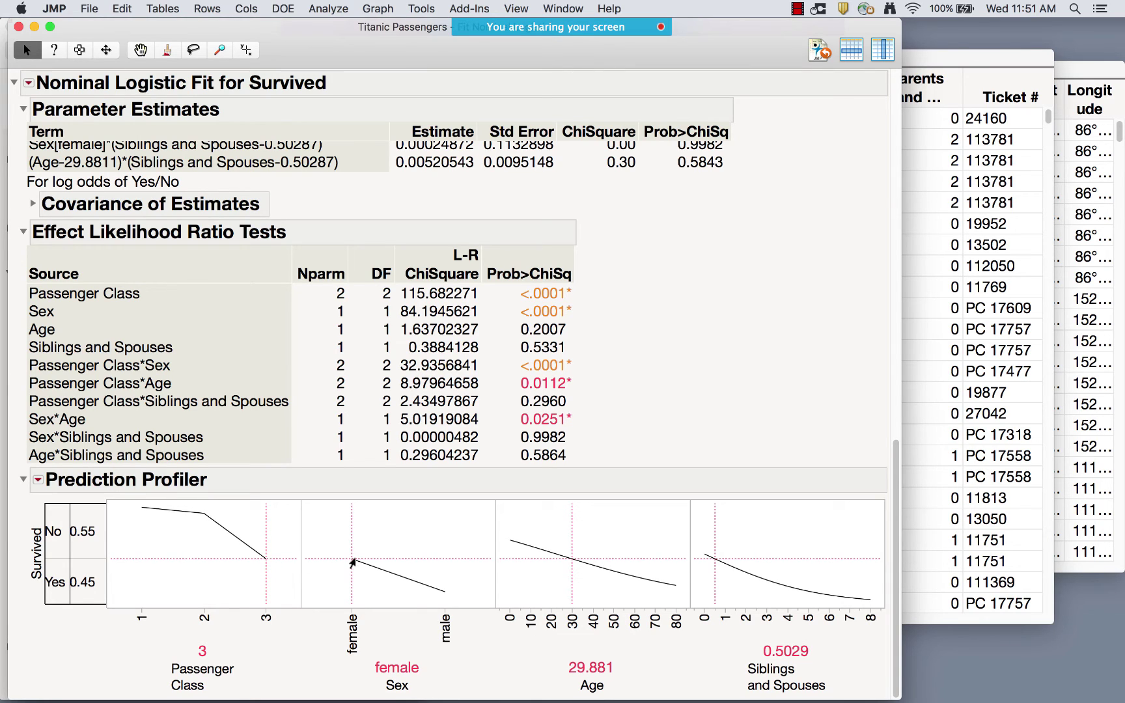
drag(383, 567, 427, 582)
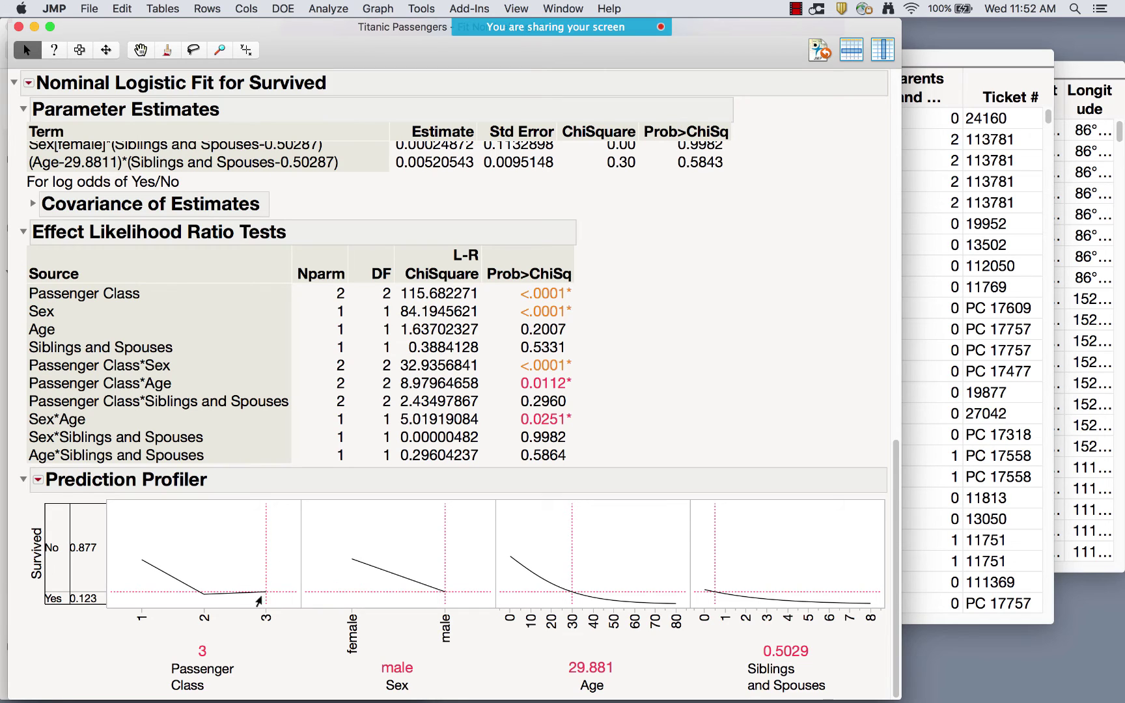
drag(261, 598, 141, 559)
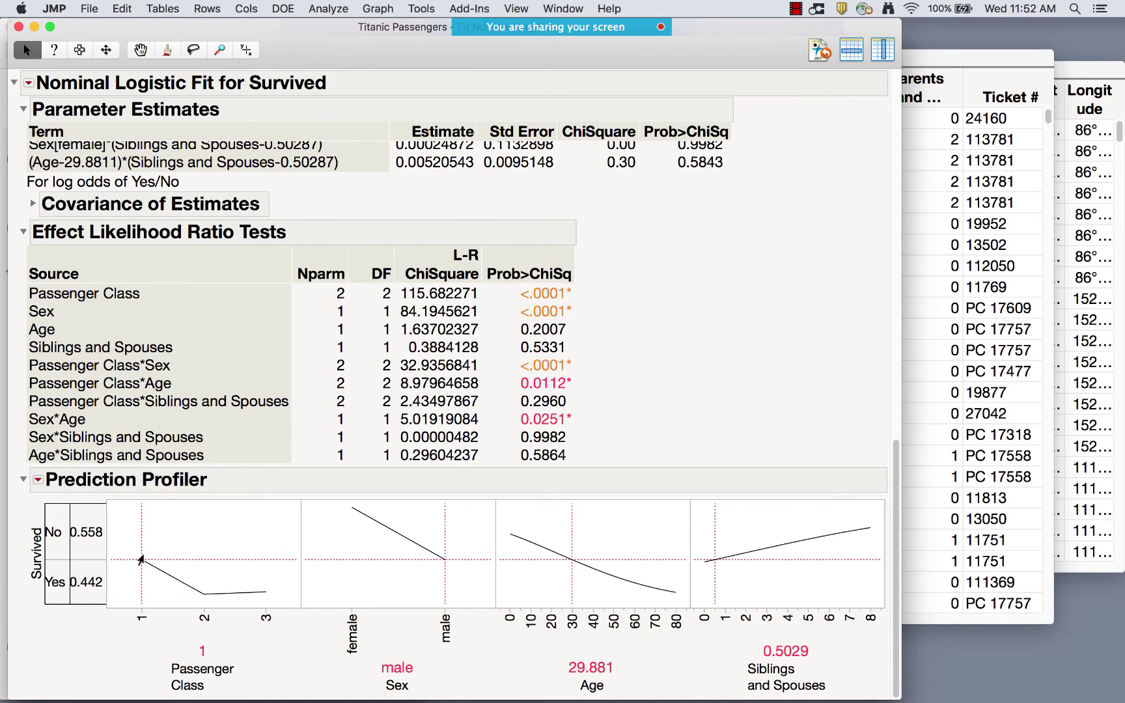
- Switch Sex to female in the Prediction Profiler, then close the nominal logistic report and the Titanic Passengers data table
click(348, 571)
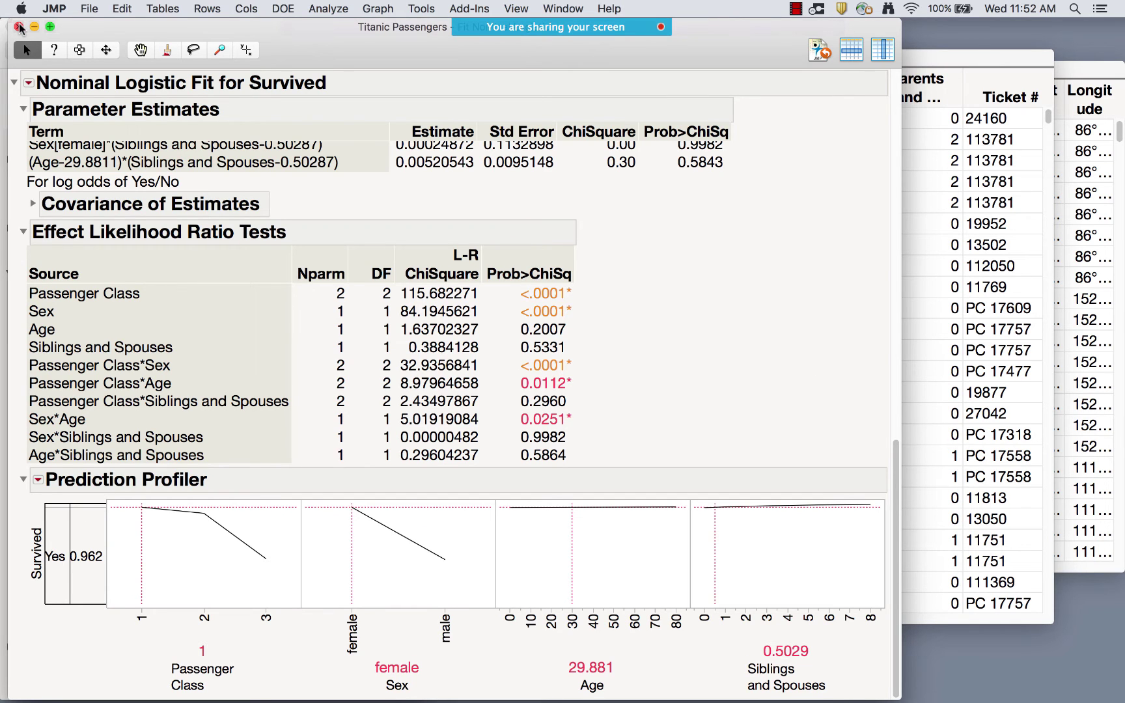
click(19, 26)
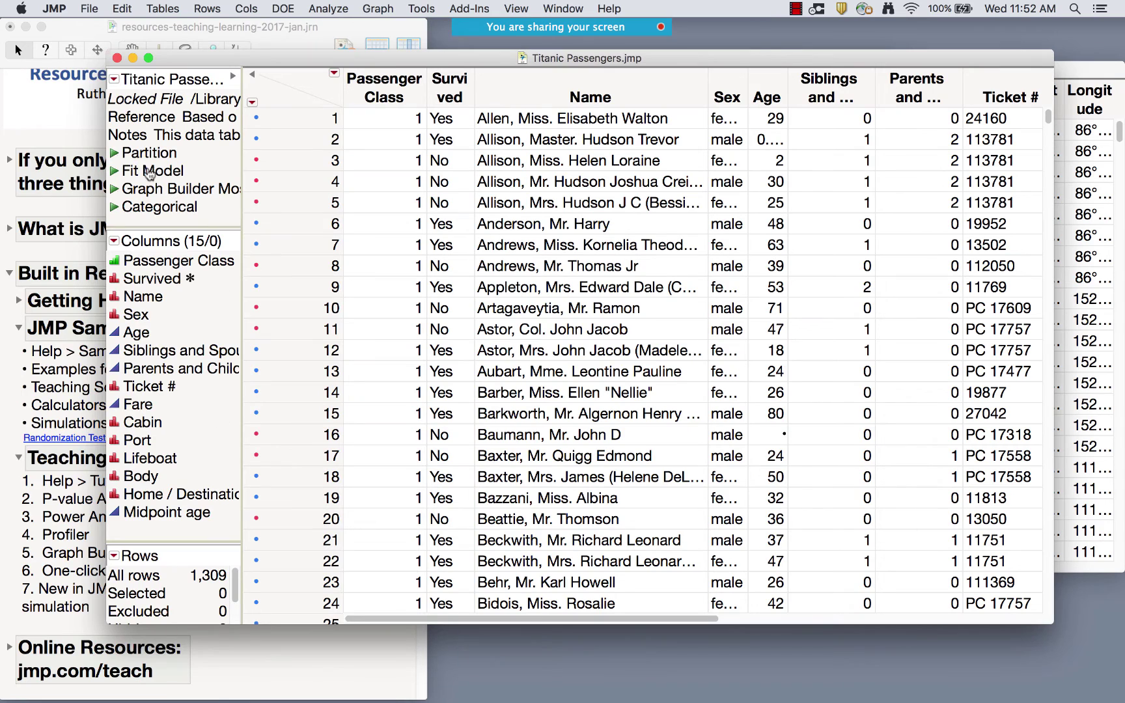
click(117, 58)
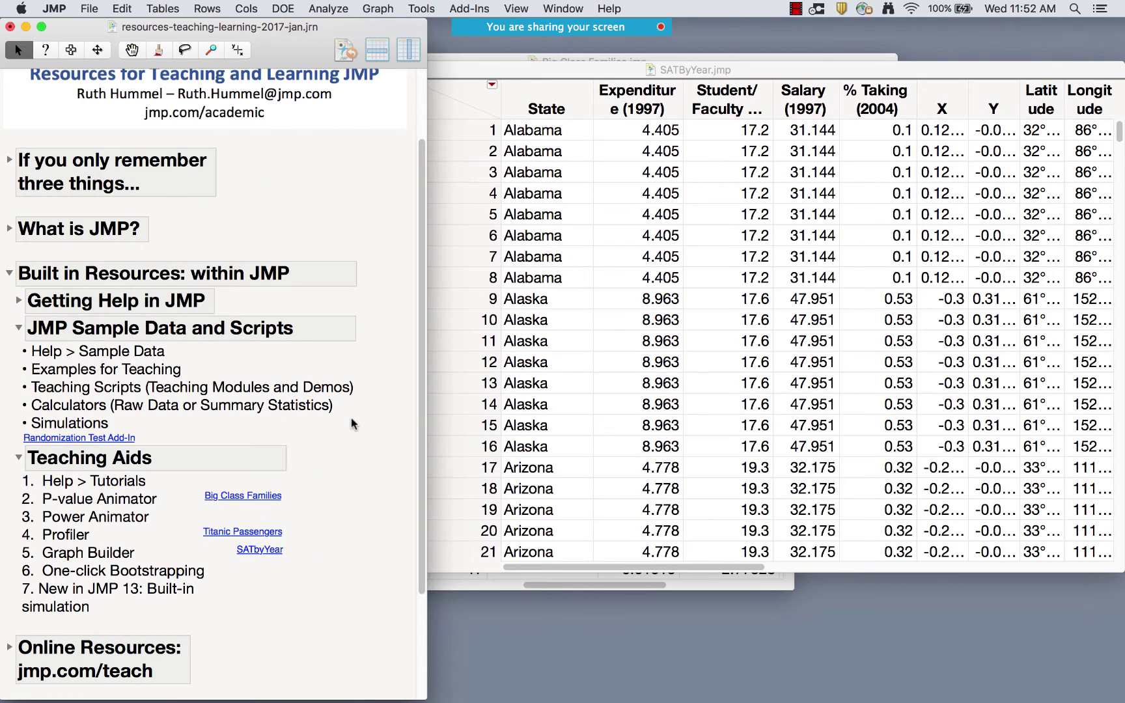
- Collapse the Teaching Aids and Built in Resources sections of the journal and expand the Online Resources section
click(19, 458)
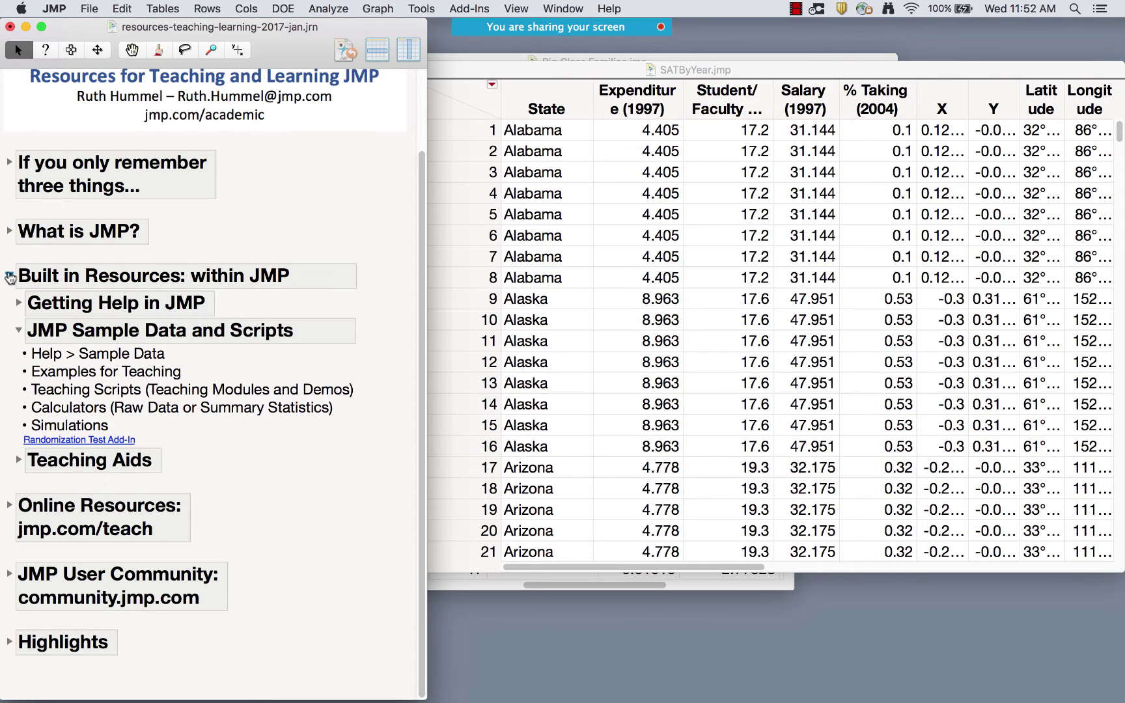
click(10, 276)
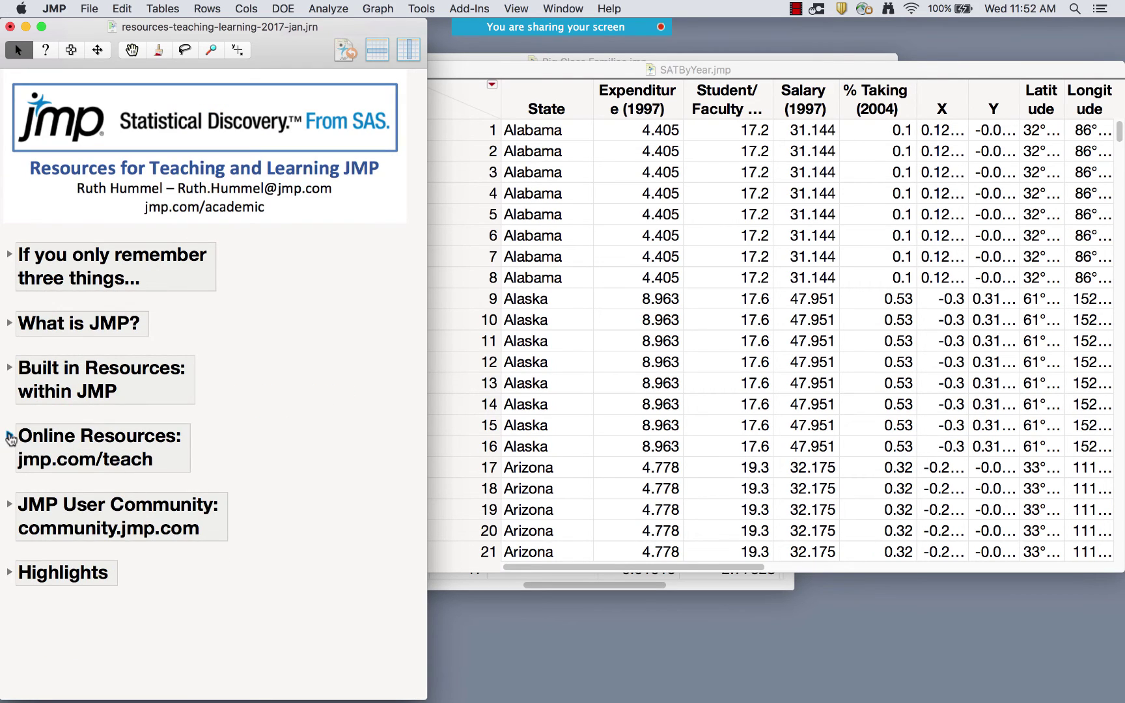
click(10, 438)
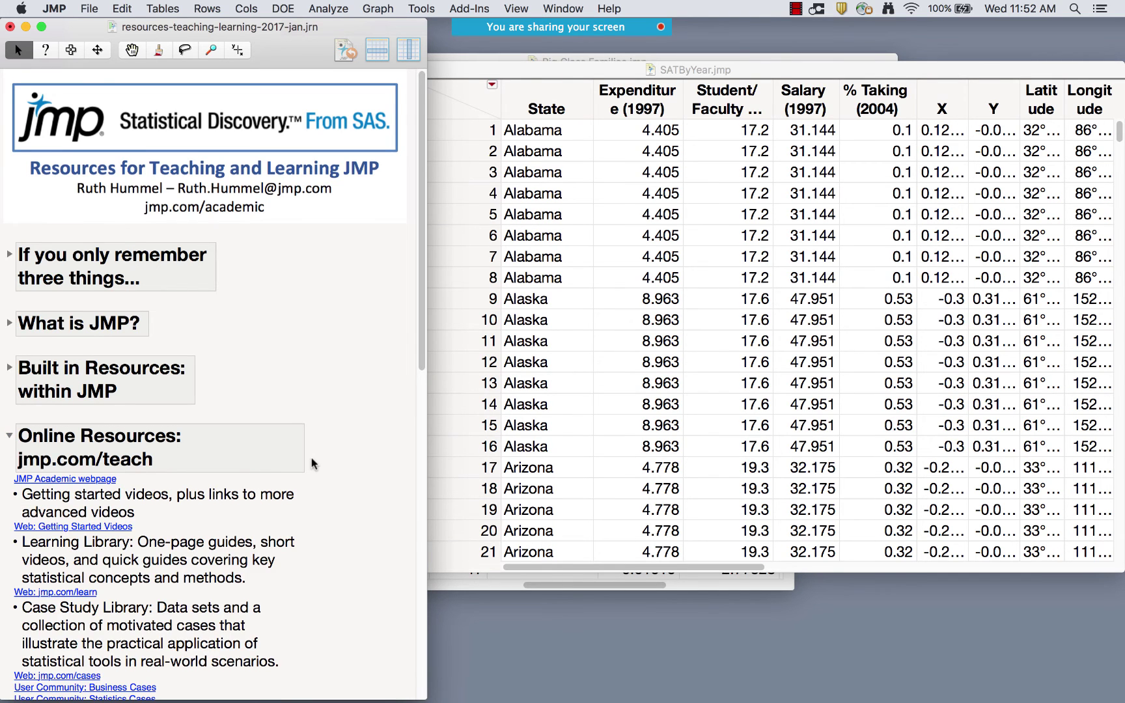
- Review the journal's online resources list, then open the JMP Academic webpage and view its Resources for Learning and Using JMP section
scroll(311, 458, down, 5)
scroll(311, 458, down, 3)
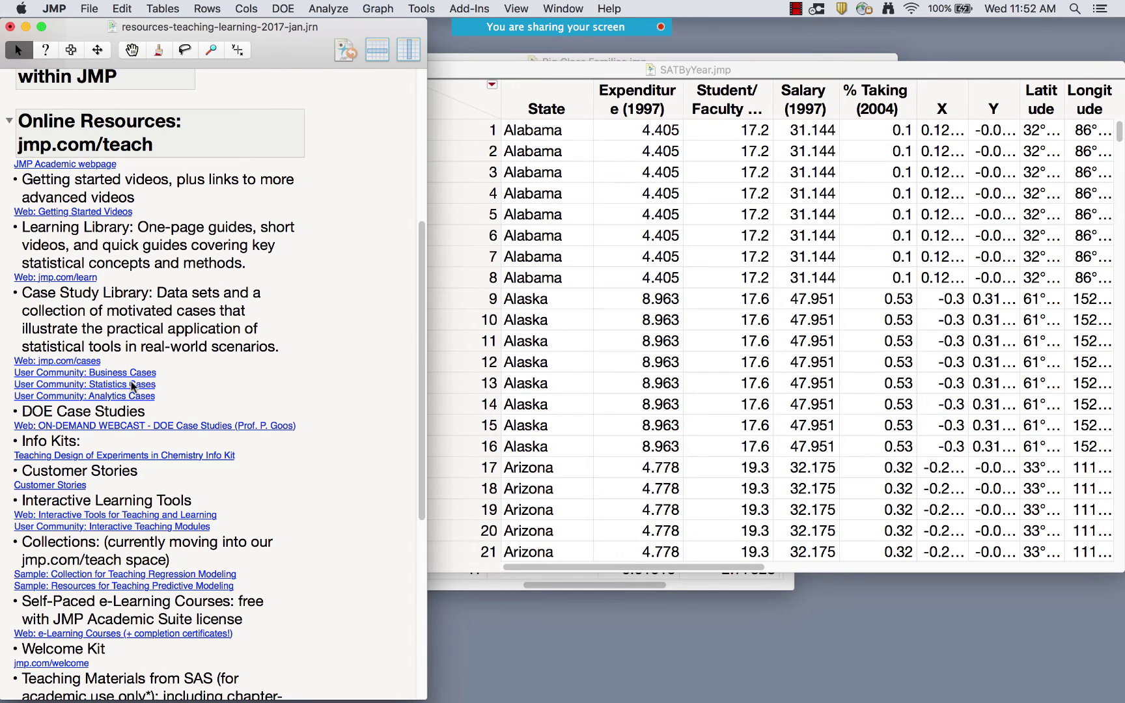
scroll(96, 376, down, 2)
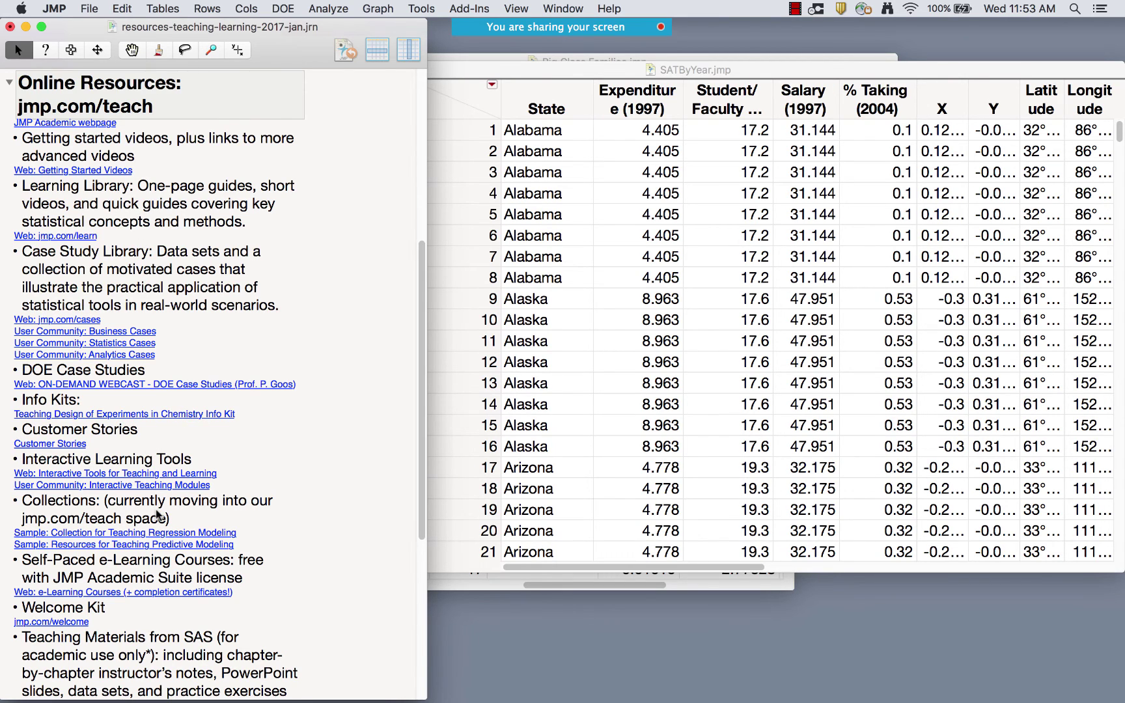
scroll(156, 515, down, 5)
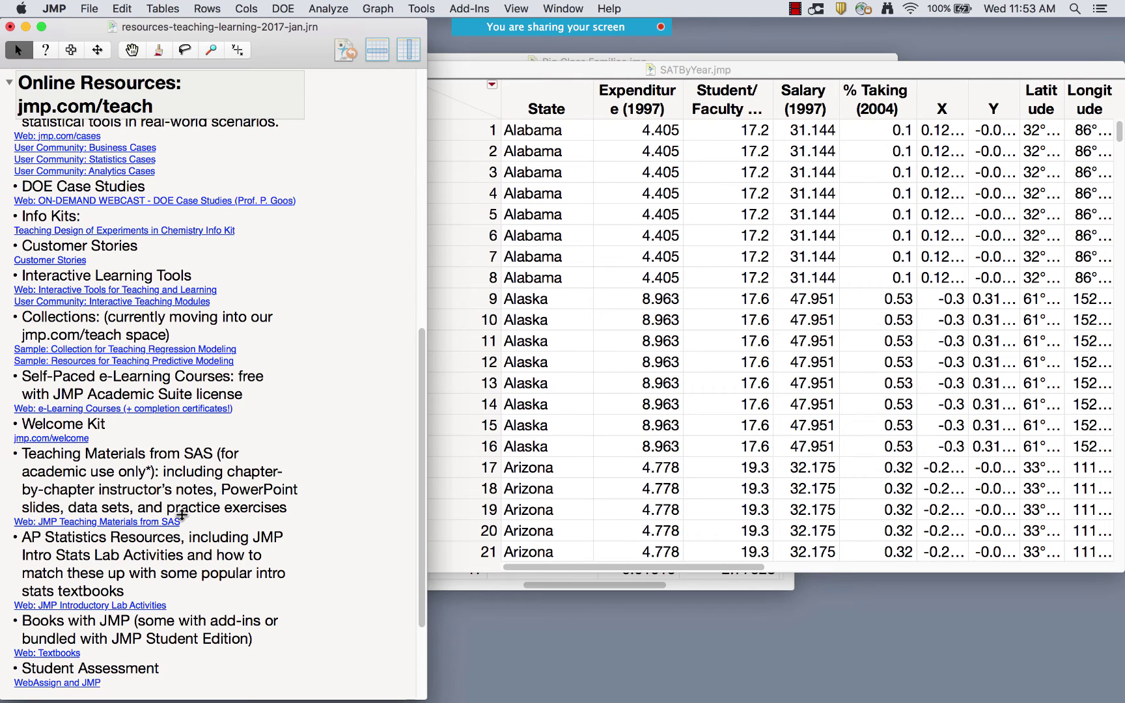
scroll(130, 278, up, 10)
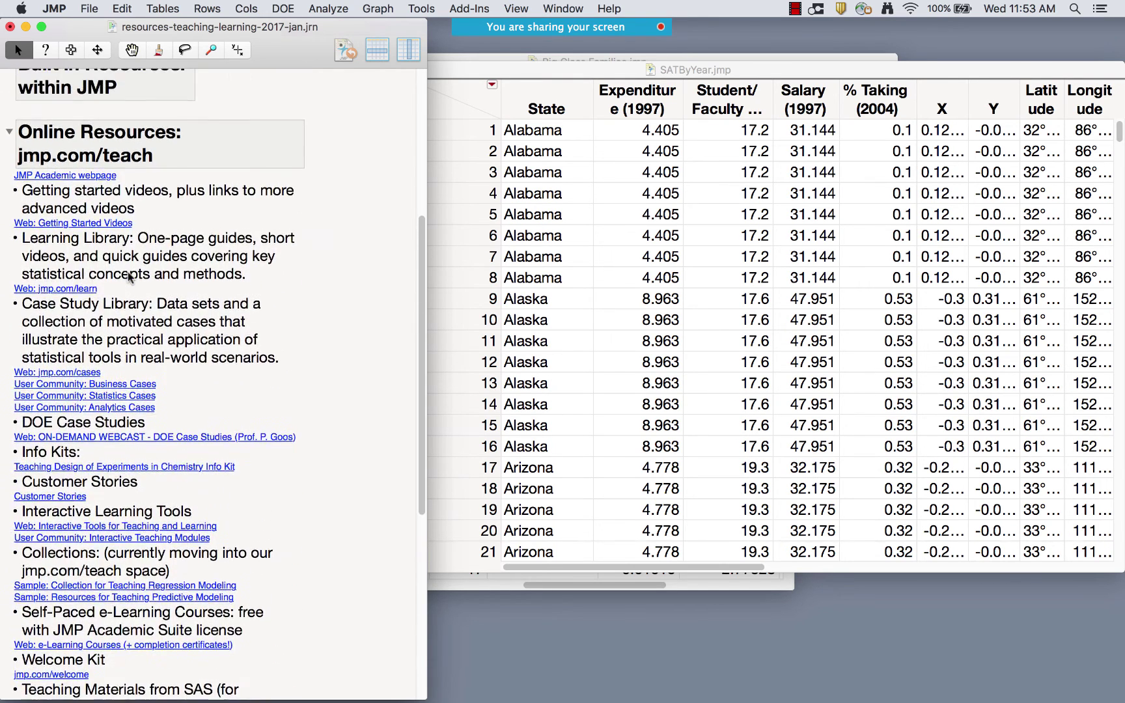
click(86, 184)
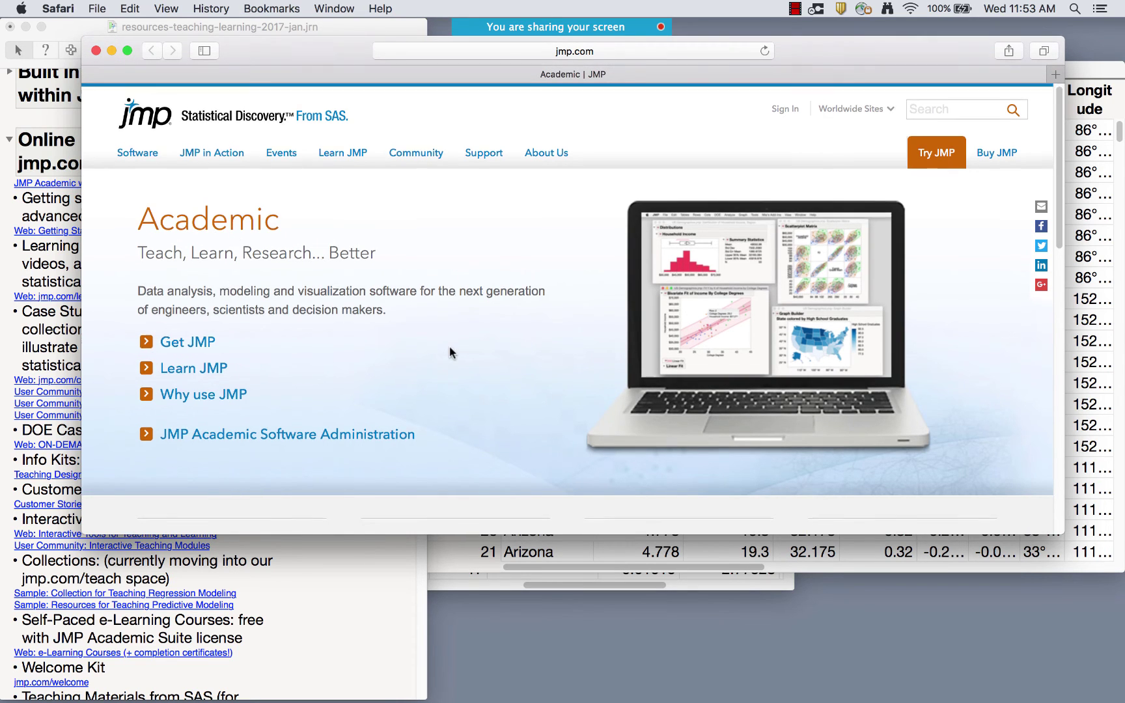
scroll(450, 345, down, 2)
scroll(449, 352, down, 2)
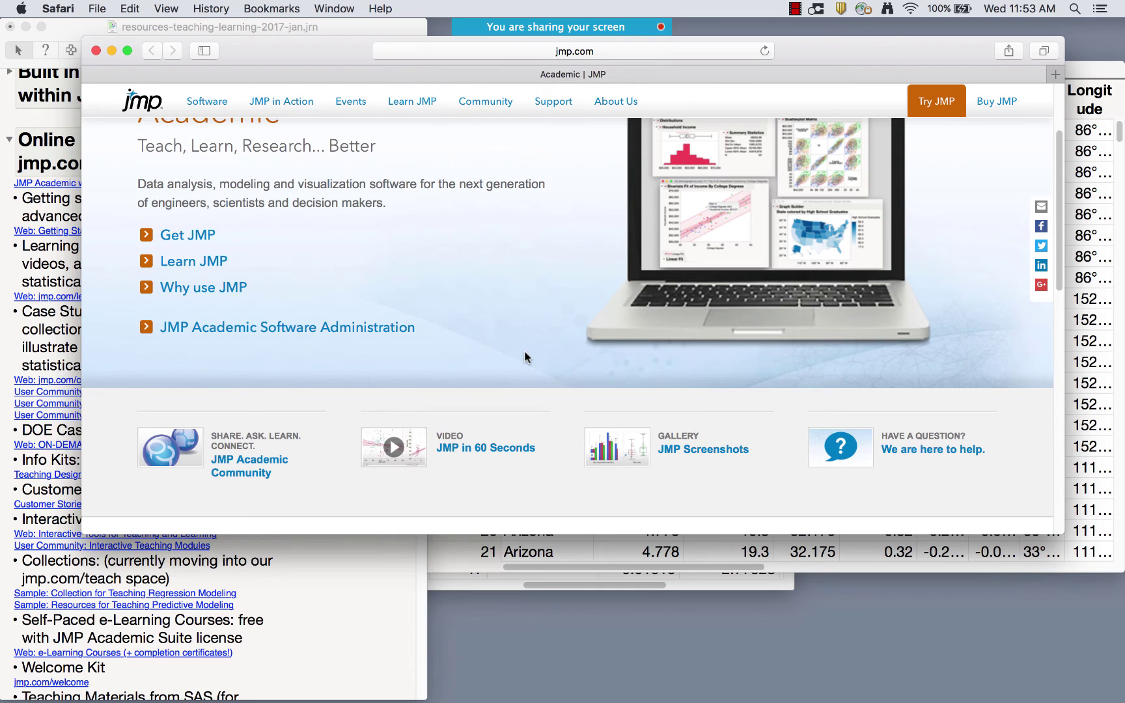
scroll(524, 358, down, 10)
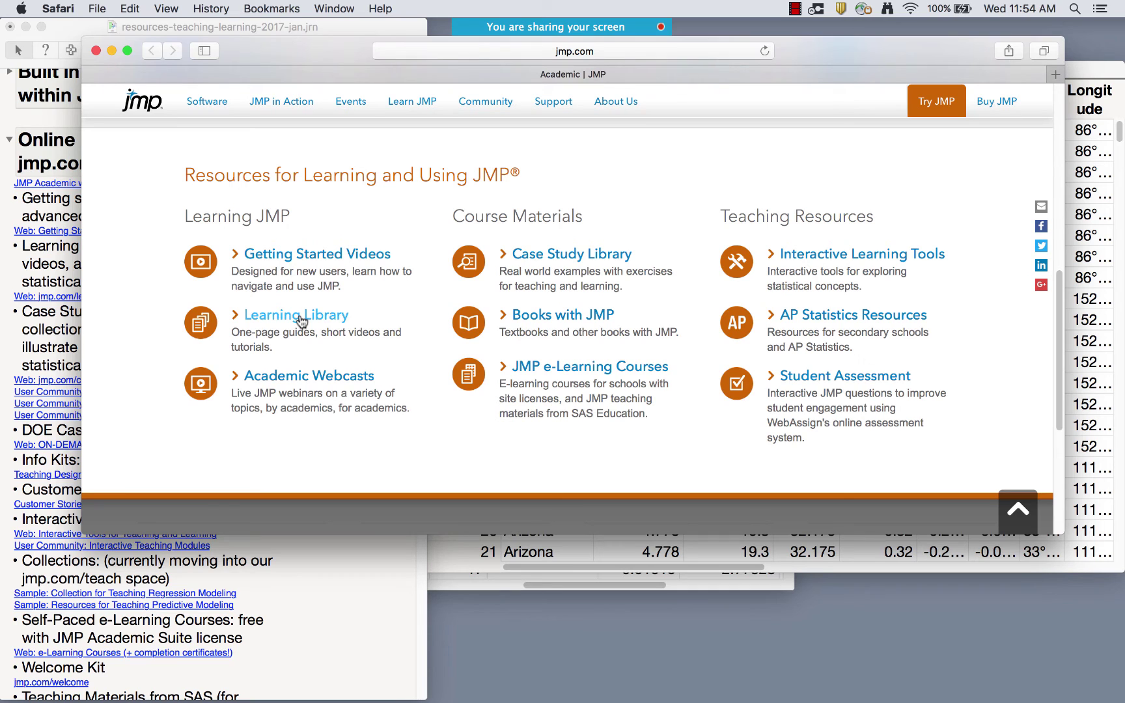
- Browse the Correlation and Regression guides, videos and tutorials in the Learning Library, then return to the Academic page
click(270, 317)
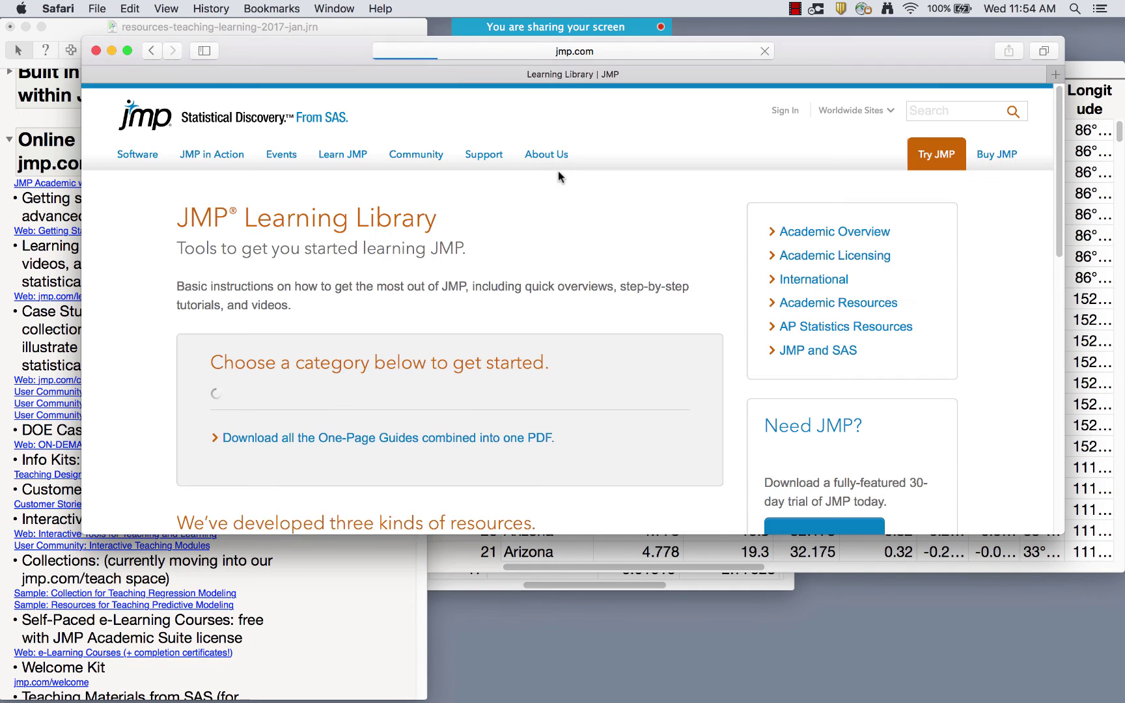
scroll(710, 220, down, 3)
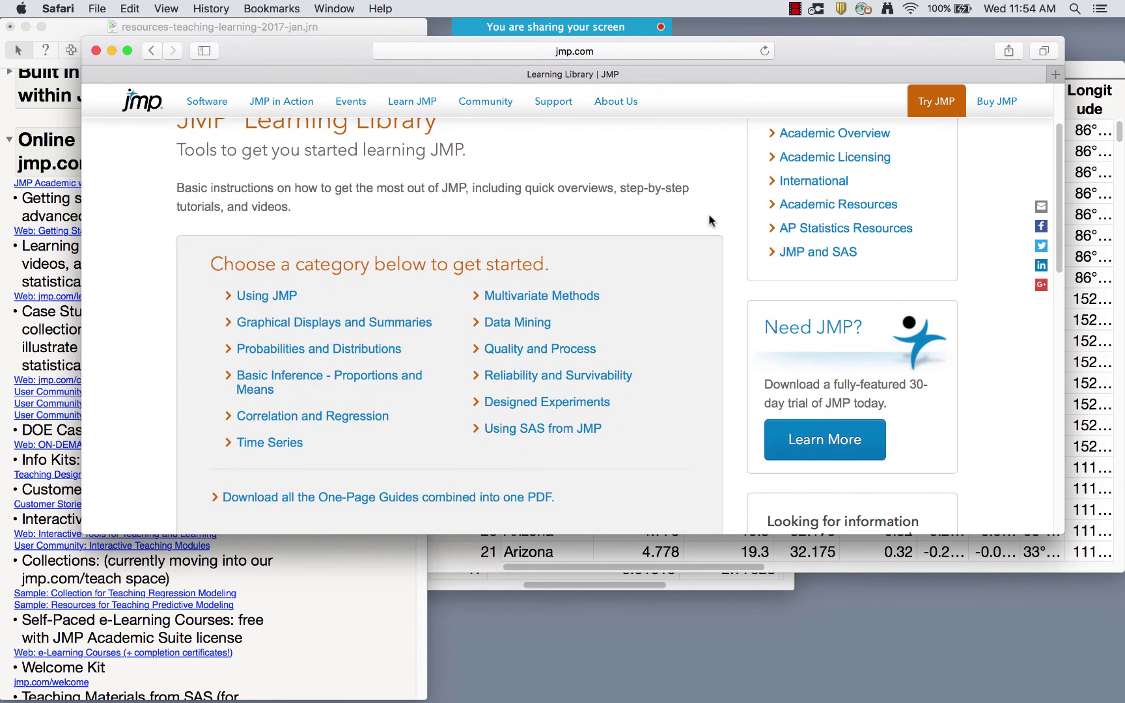
scroll(710, 220, down, 3)
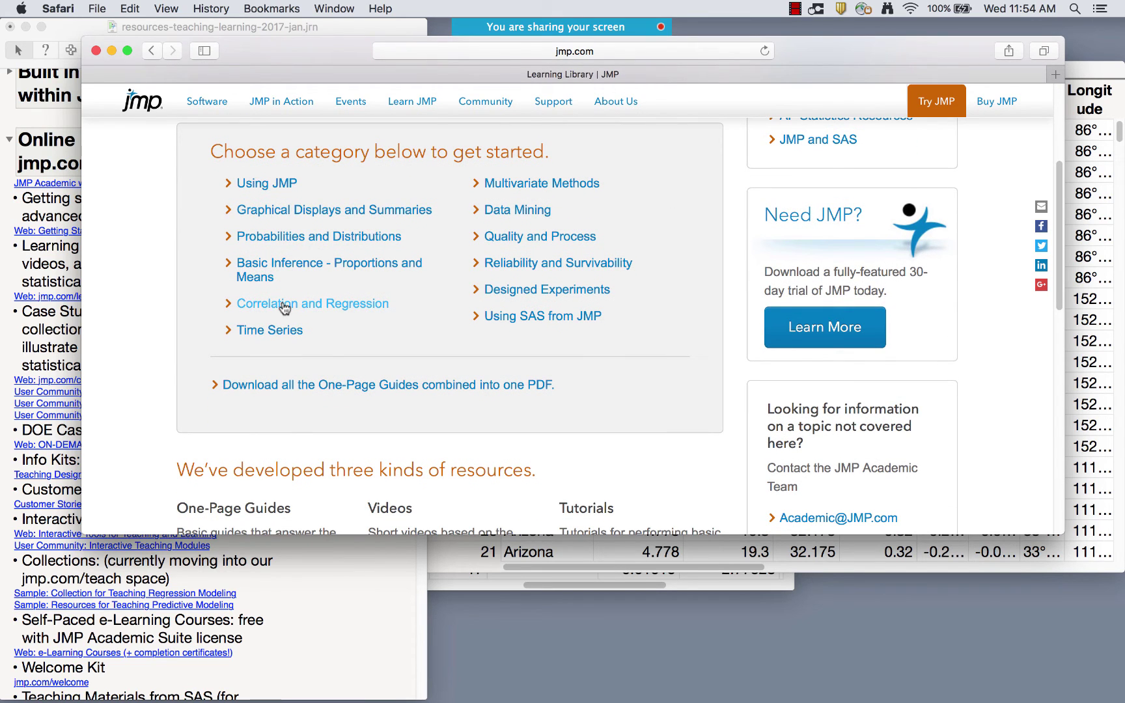
click(310, 302)
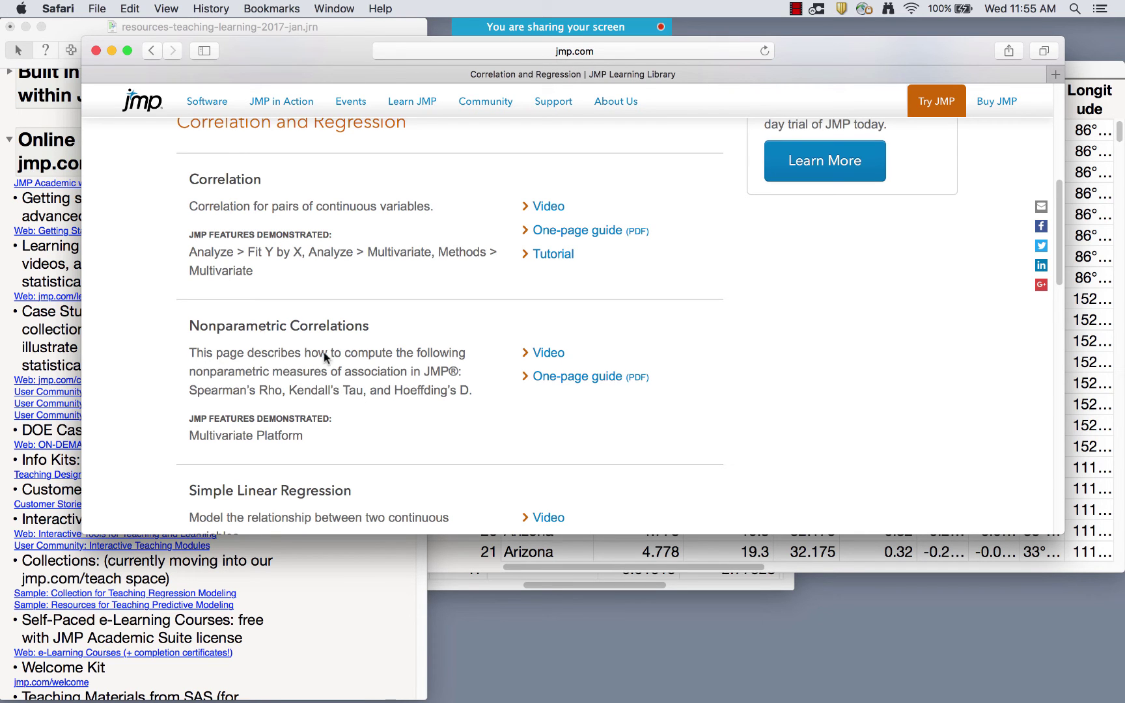
scroll(374, 394, down, 5)
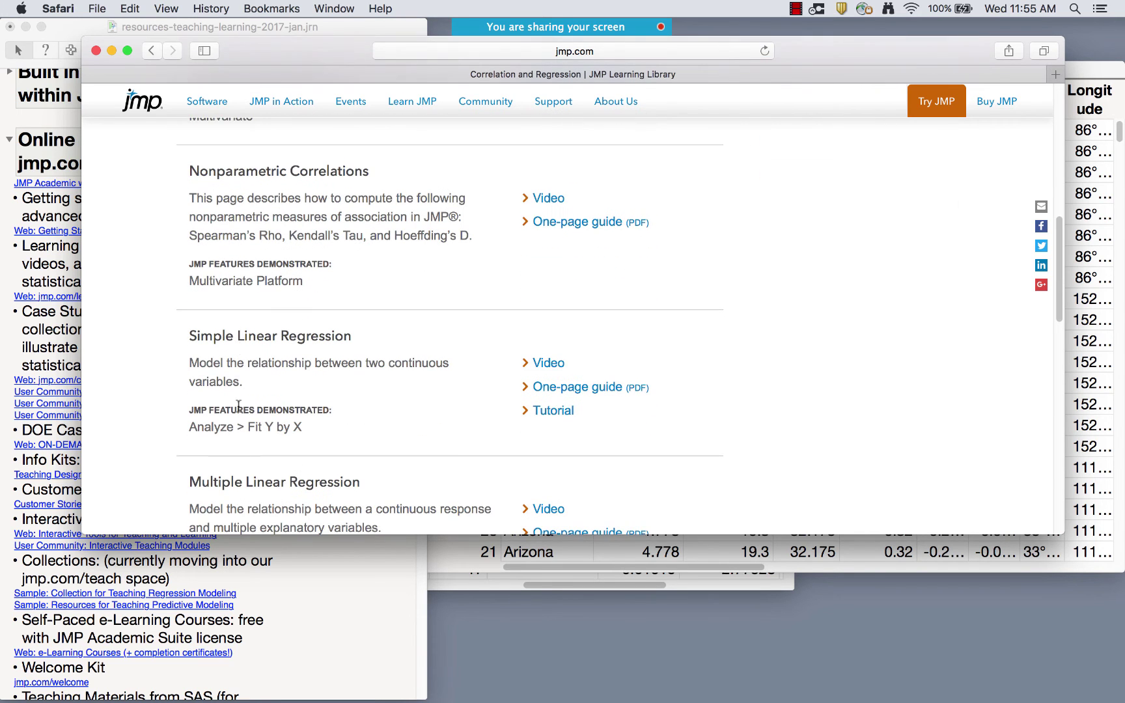
scroll(360, 371, up, 15)
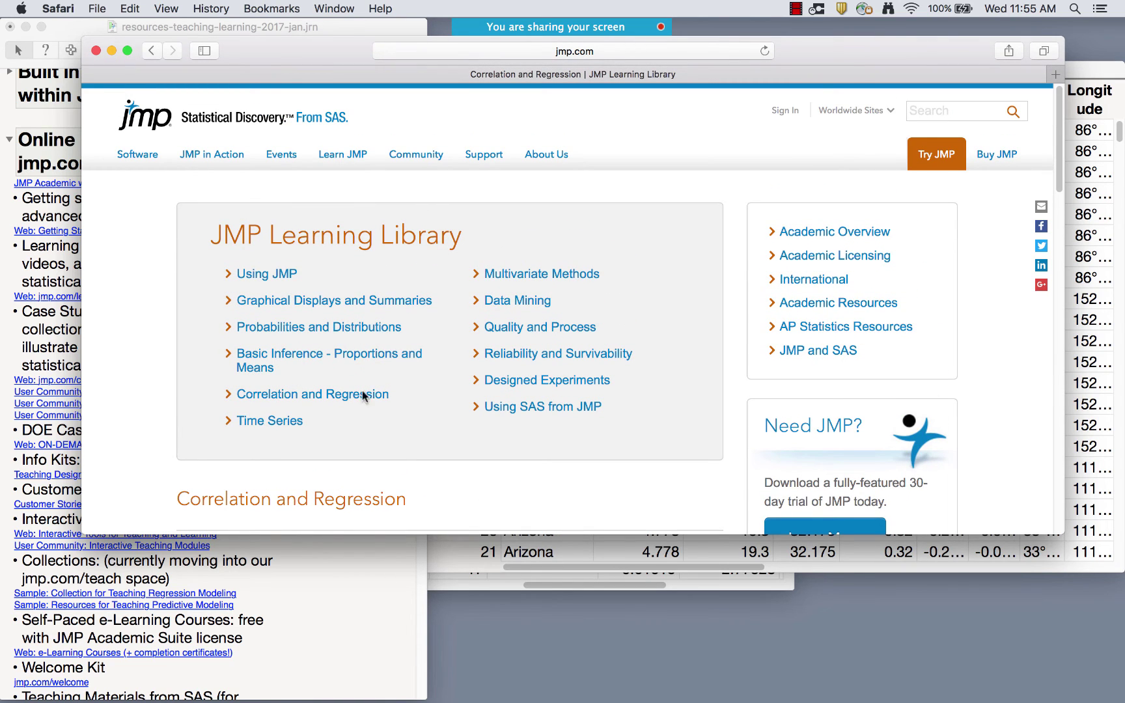
scroll(530, 257, down, 15)
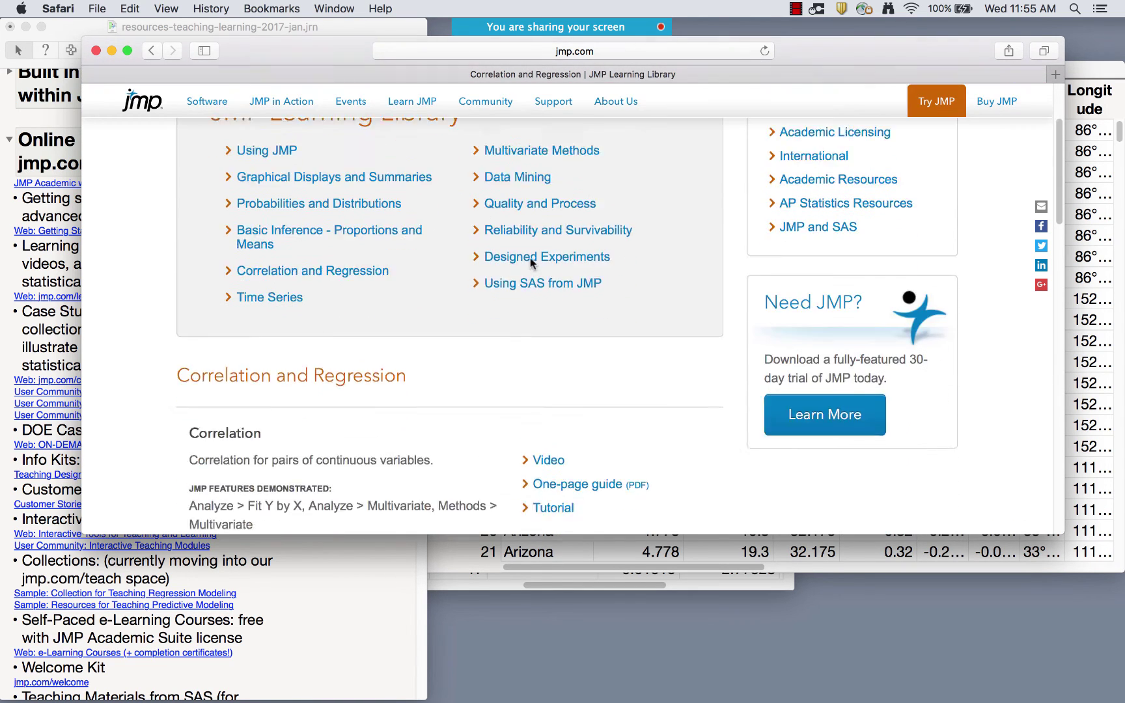
scroll(530, 258, up, 15)
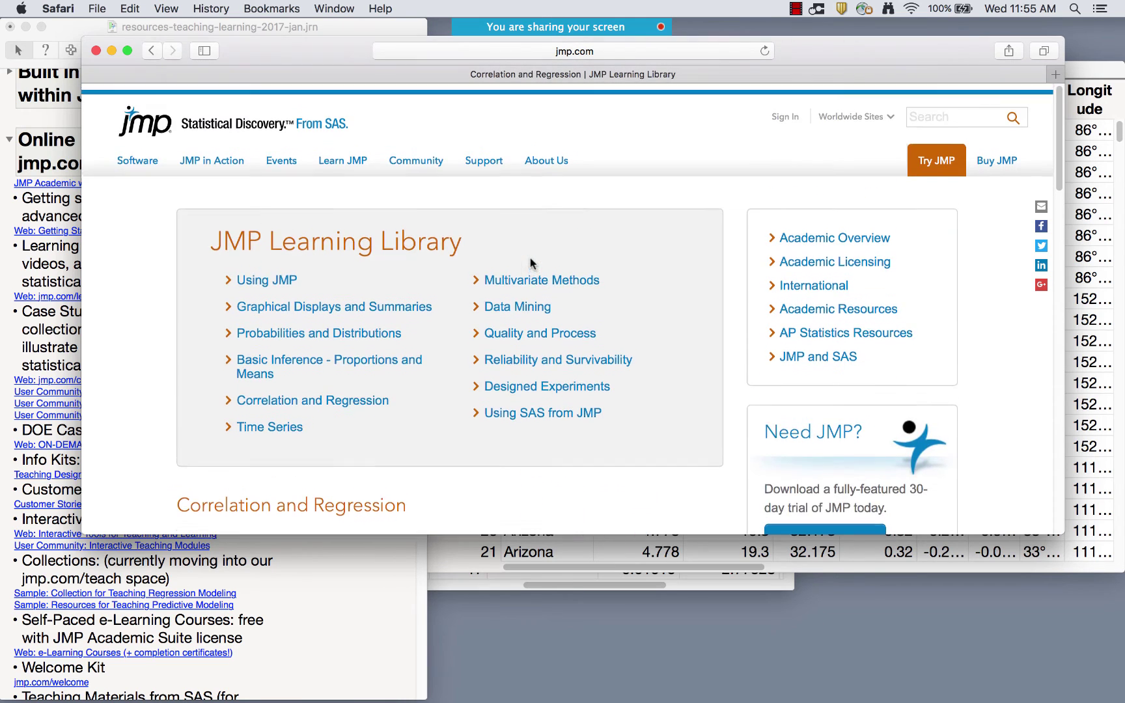
click(150, 49)
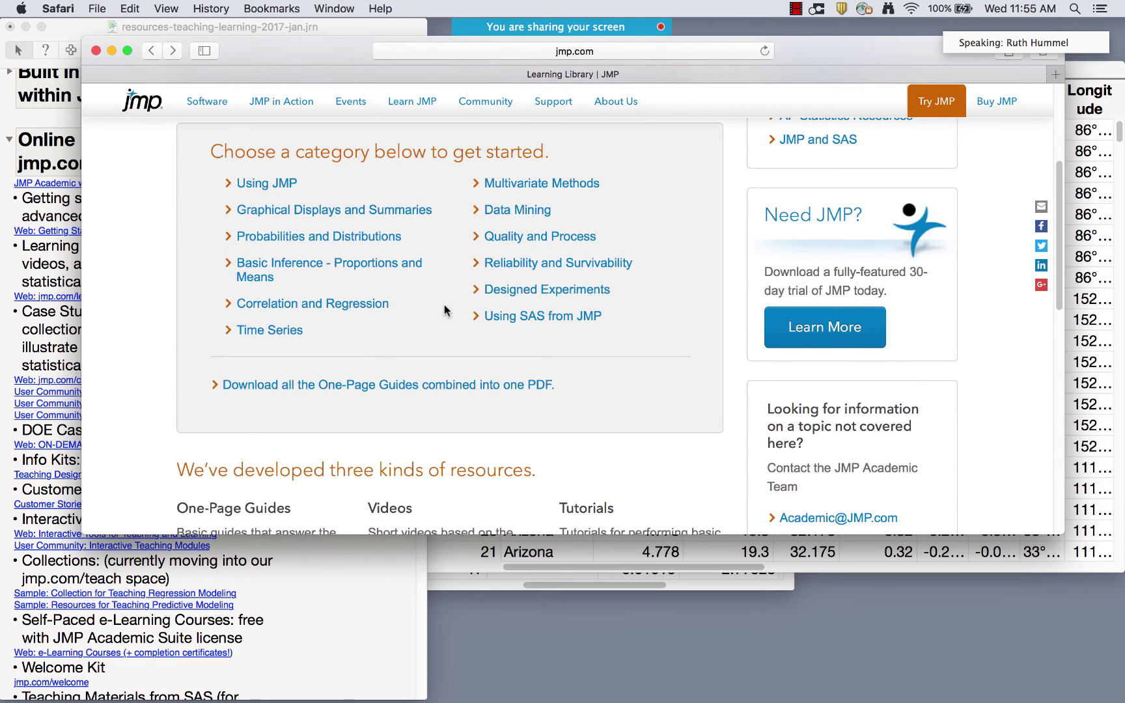
scroll(445, 308, up, 3)
click(155, 52)
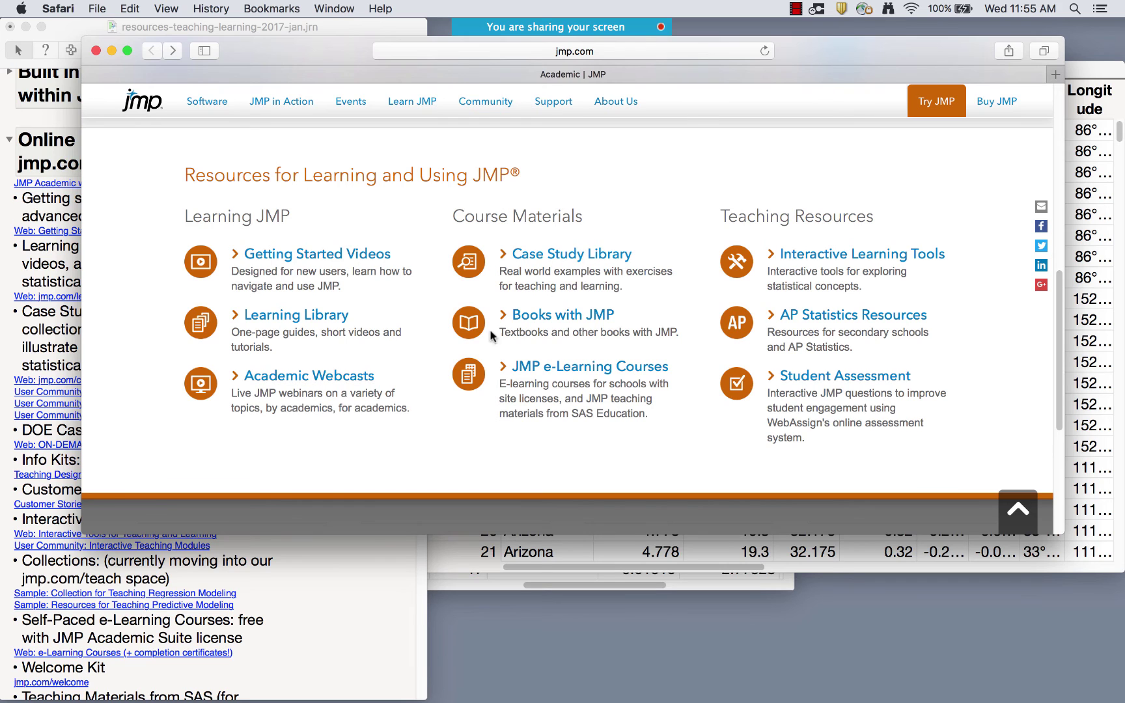
- Browse the Case Study Library and its Analytics and Predictive Modeling cases, then return to the Academic page
click(542, 253)
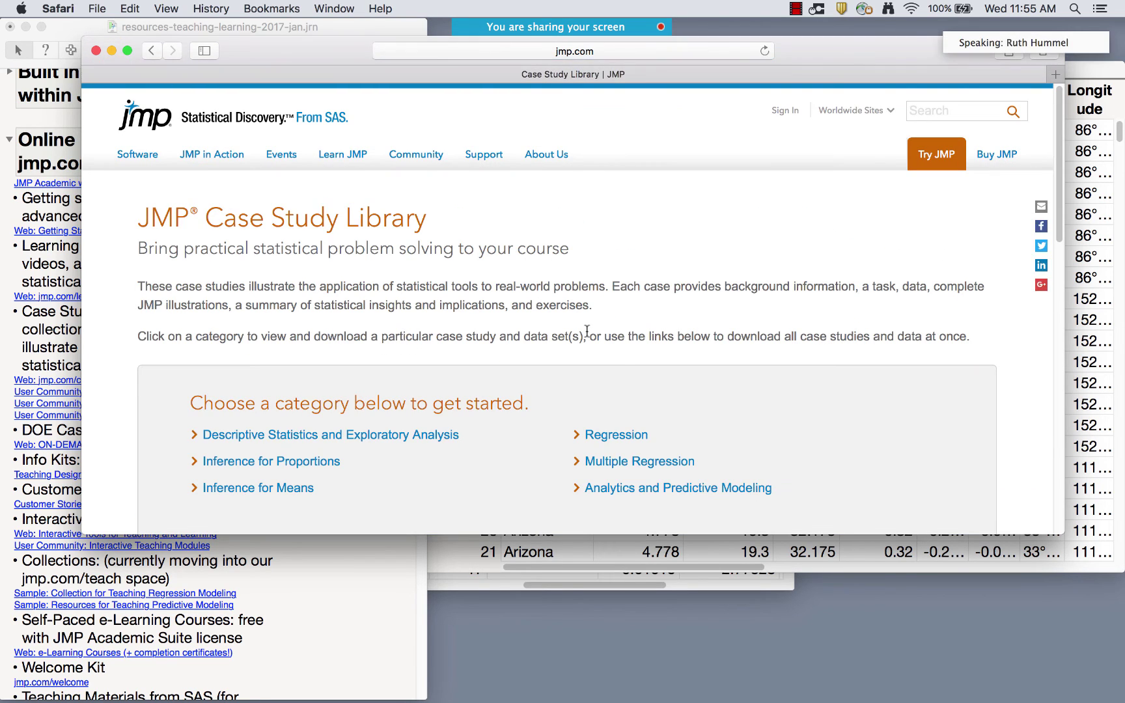
scroll(587, 331, down, 5)
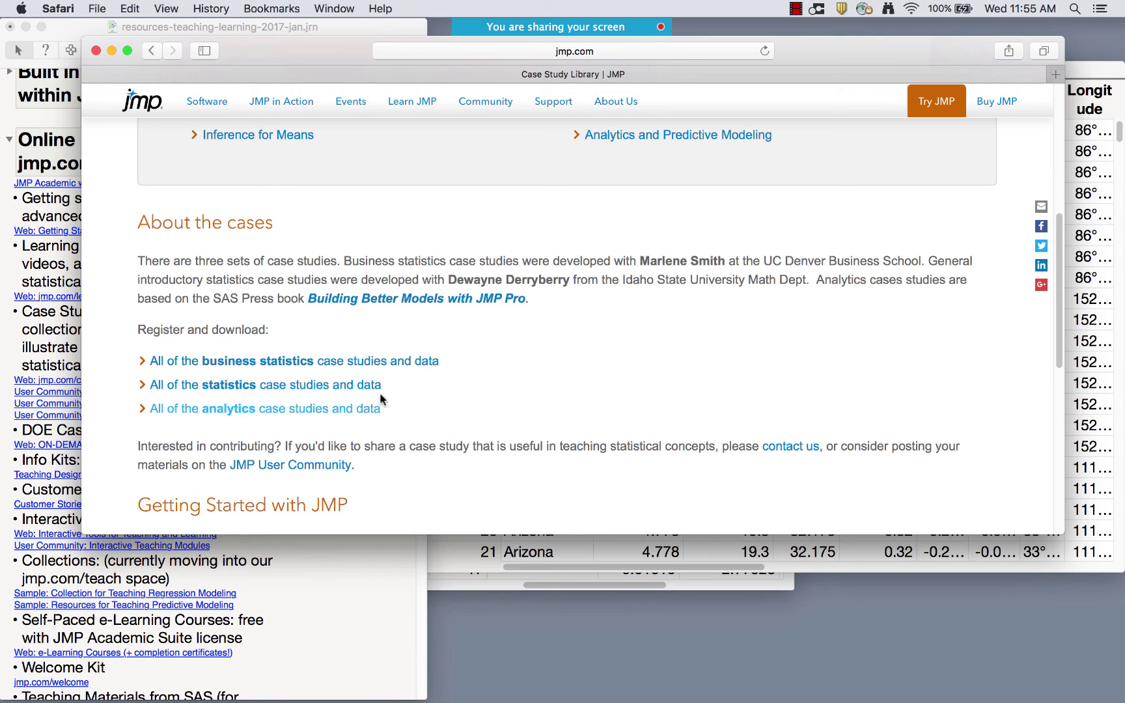
scroll(499, 388, up, 5)
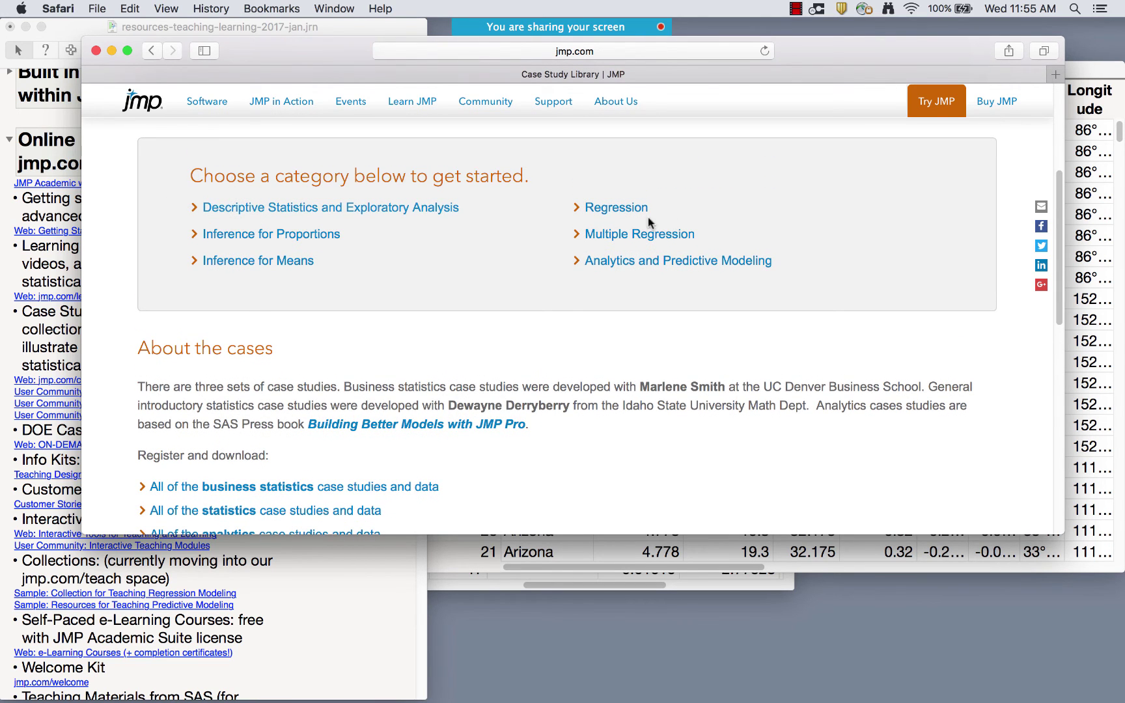
click(672, 261)
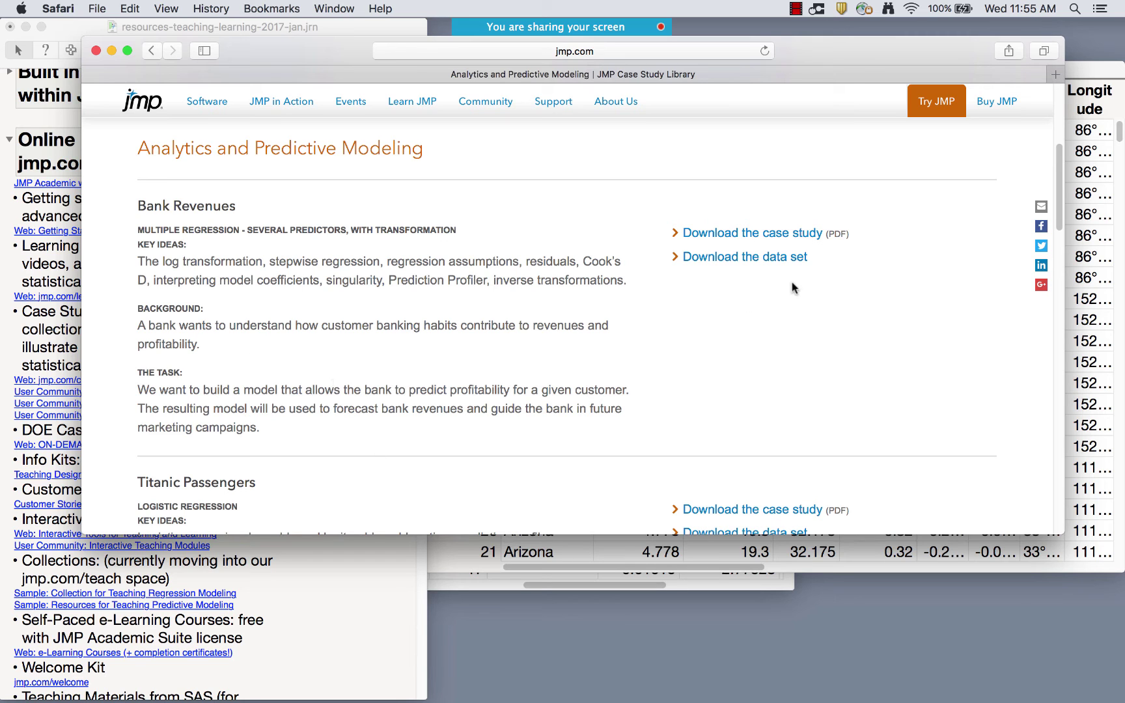
click(784, 256)
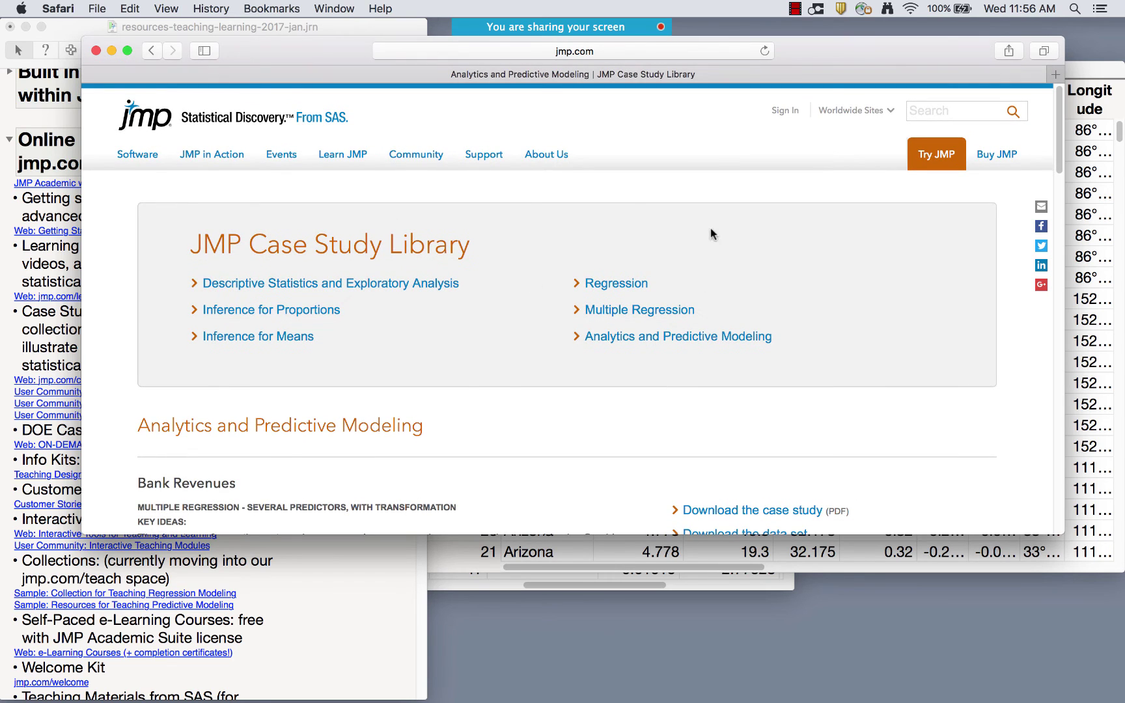
click(151, 51)
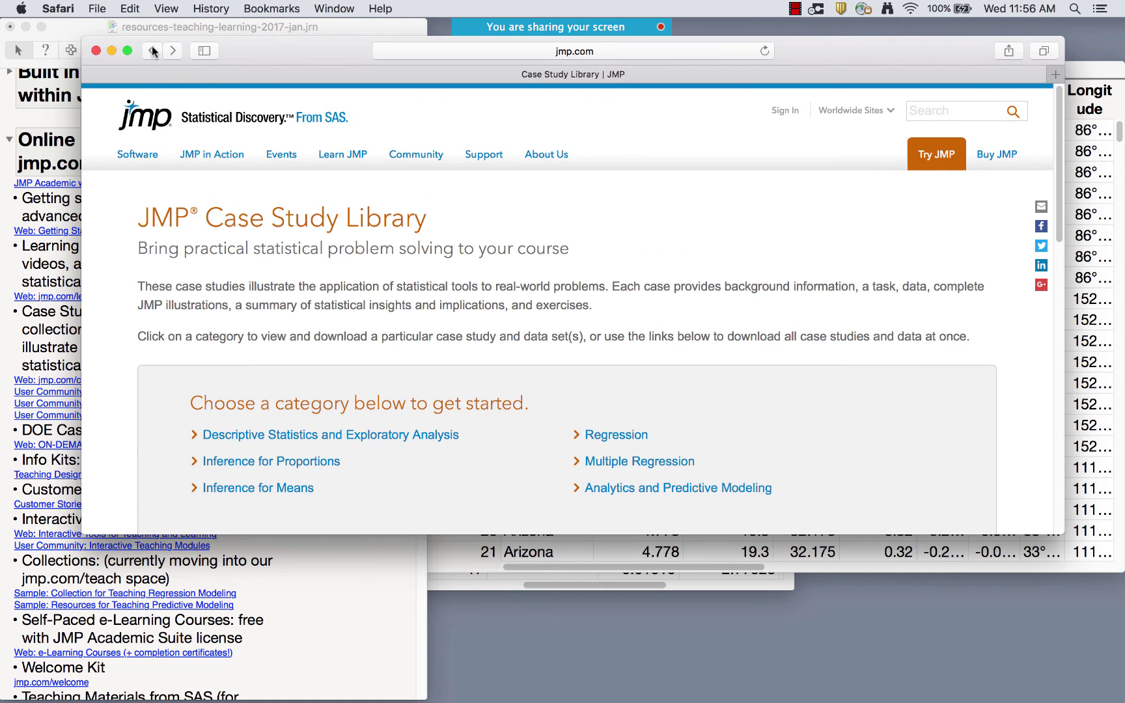
click(153, 51)
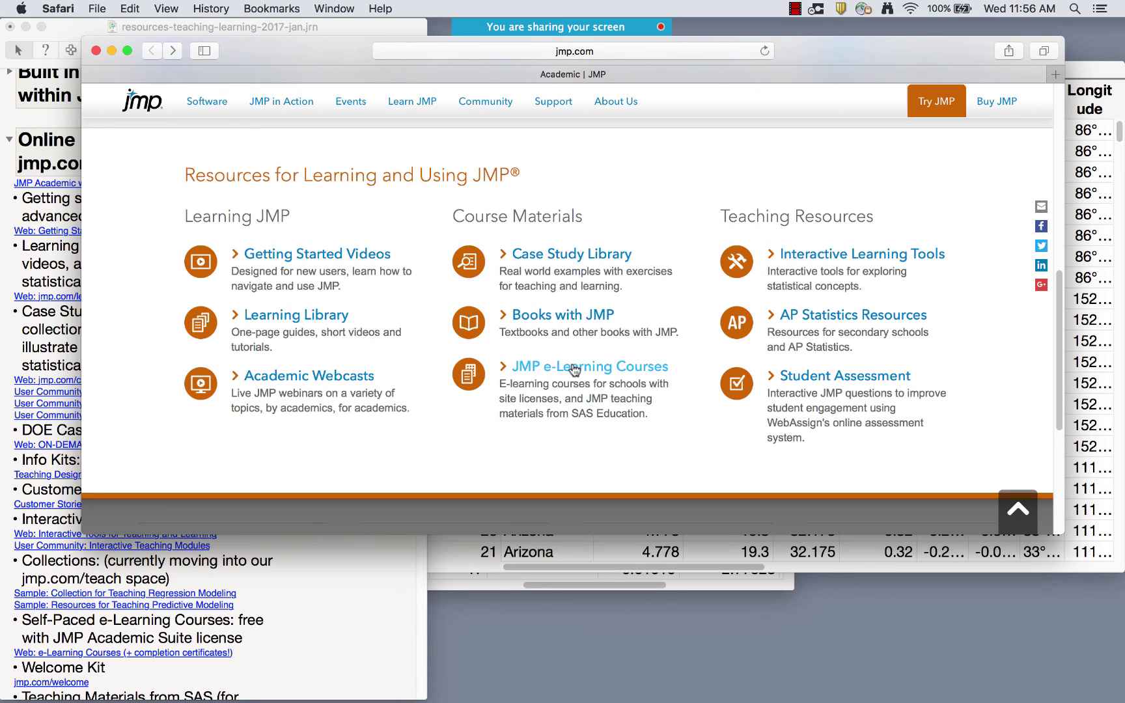
- Open Books with JMP and download the textbook add-in for Practical Data Analysis with JMP, Second Edition
click(568, 317)
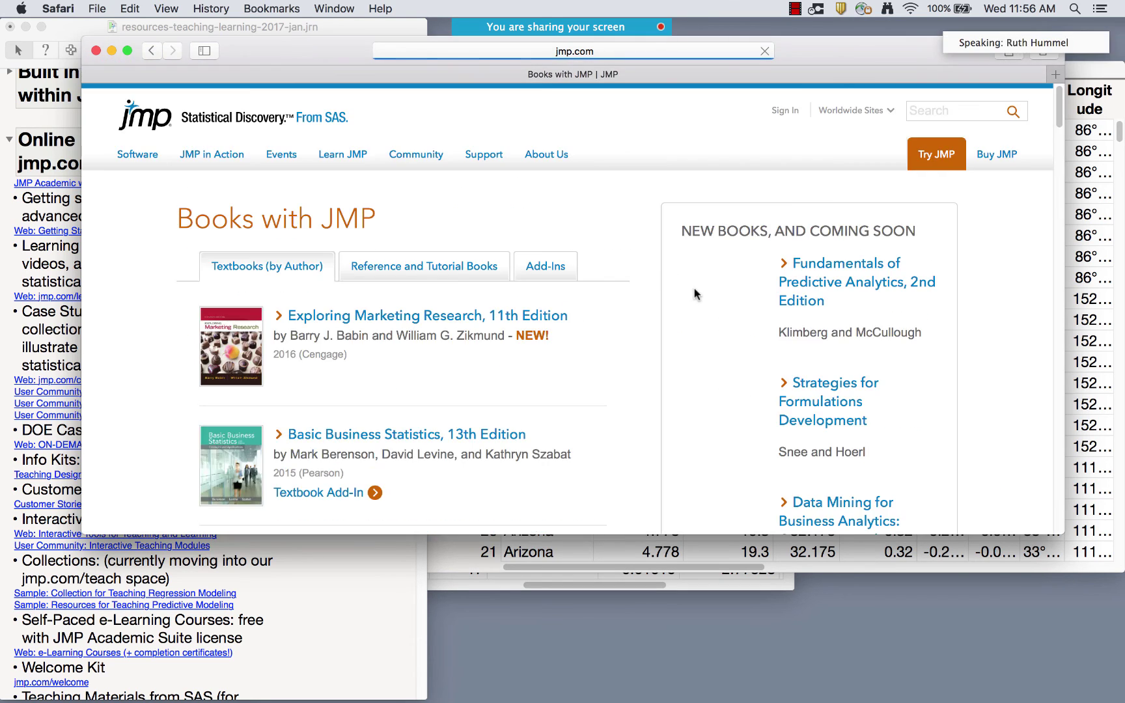
scroll(563, 371, down, 2)
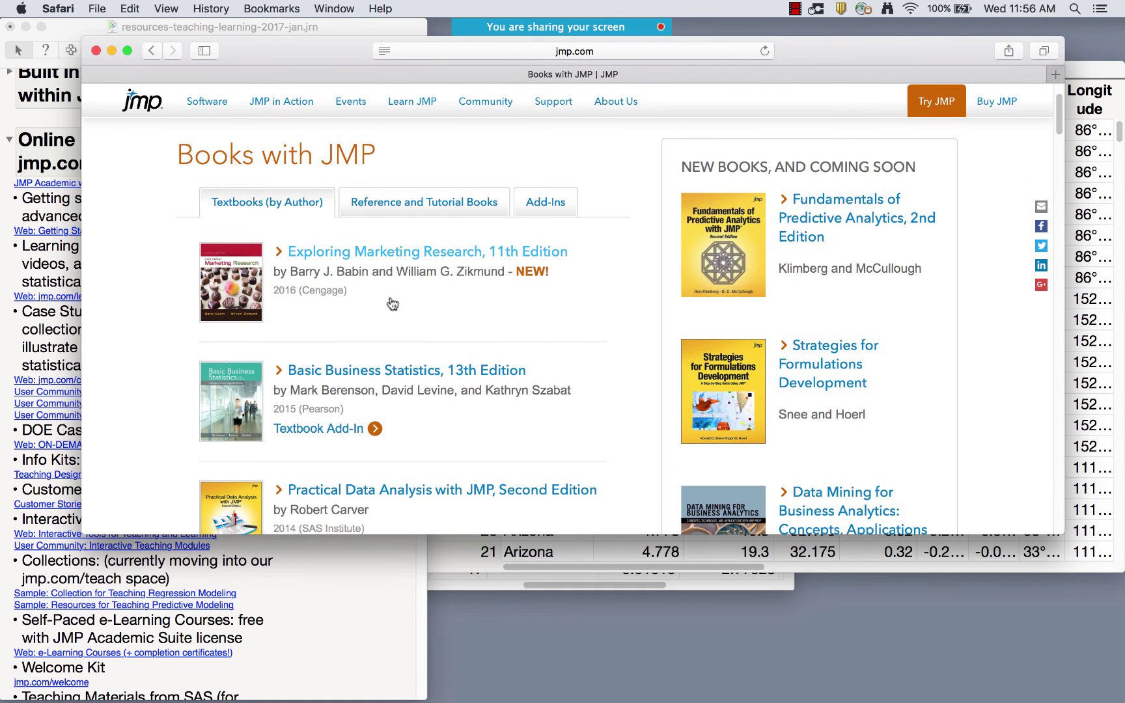
scroll(391, 303, down, 4)
scroll(390, 302, down, 2)
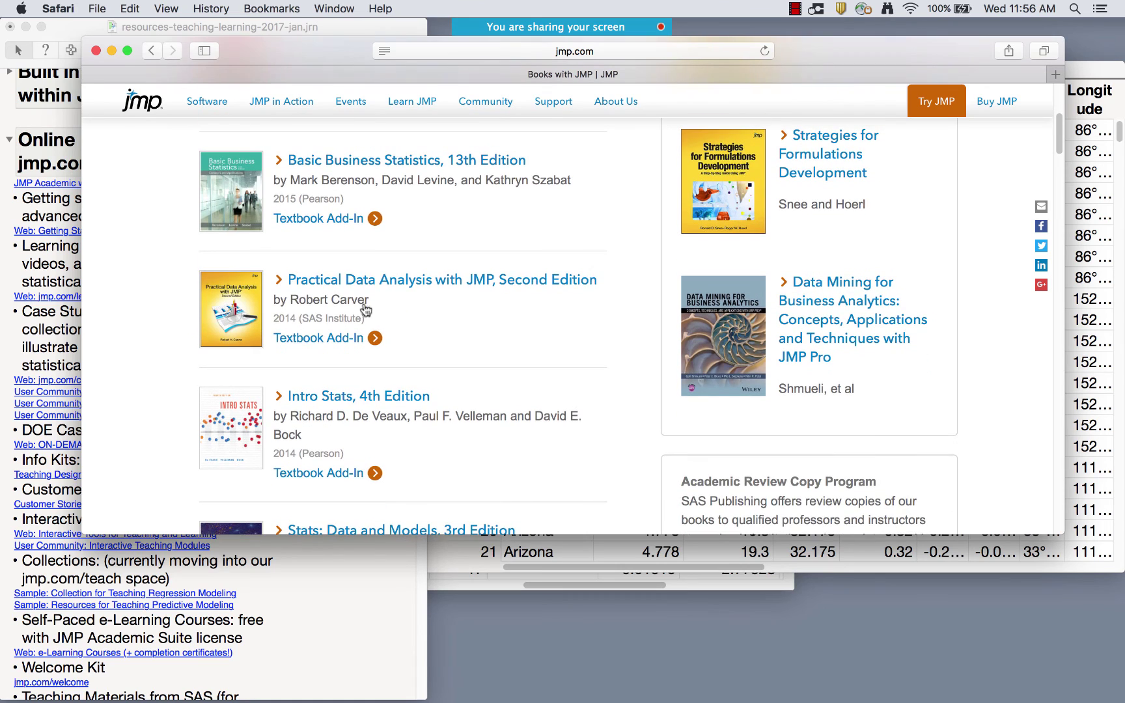
click(350, 341)
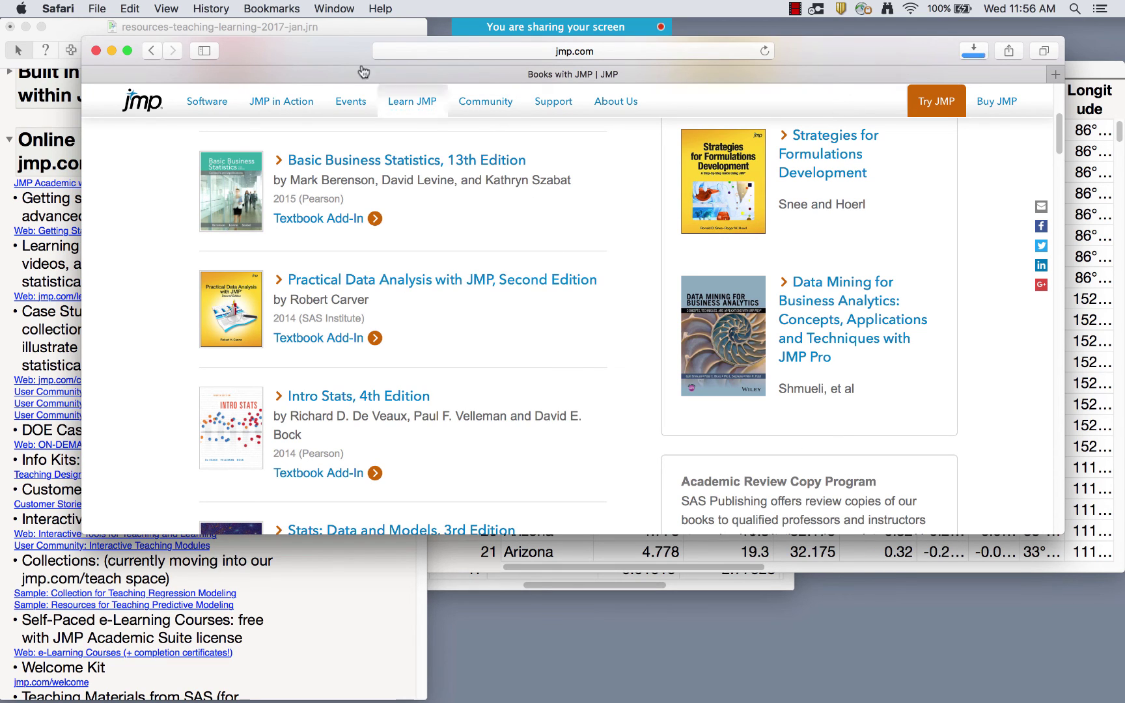
- Switch to JMP to check the installed textbook and teaching add-ins, then go back in Safari to the JMP Academic page
click(324, 26)
click(470, 9)
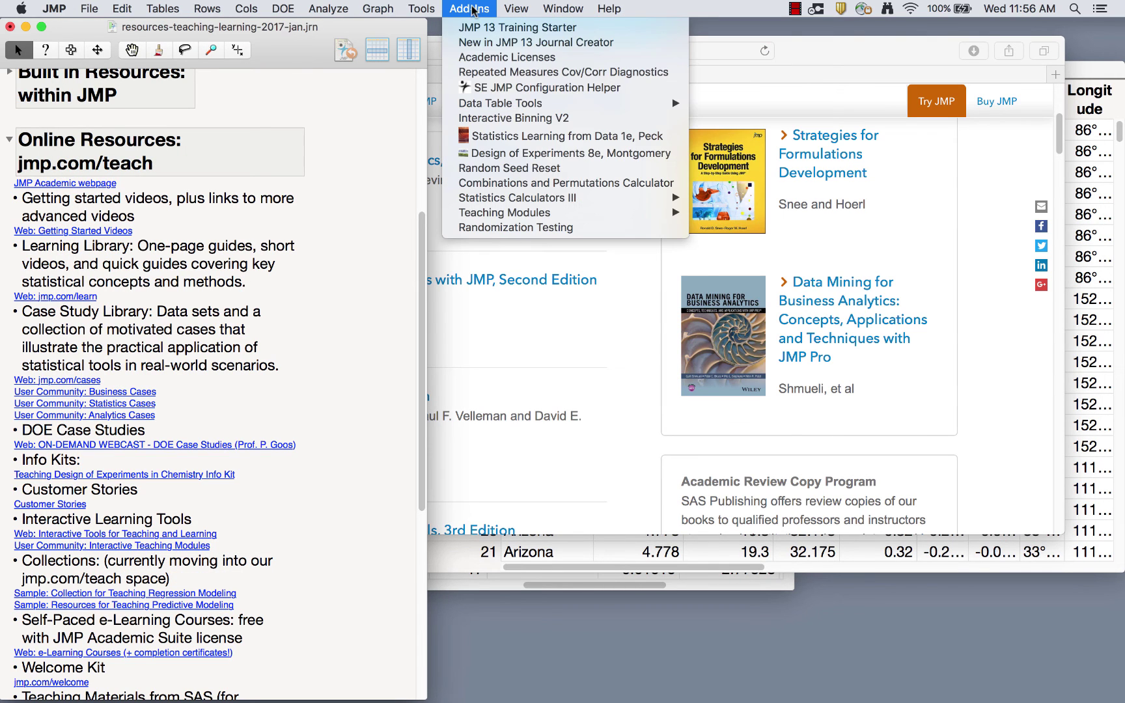
click(546, 339)
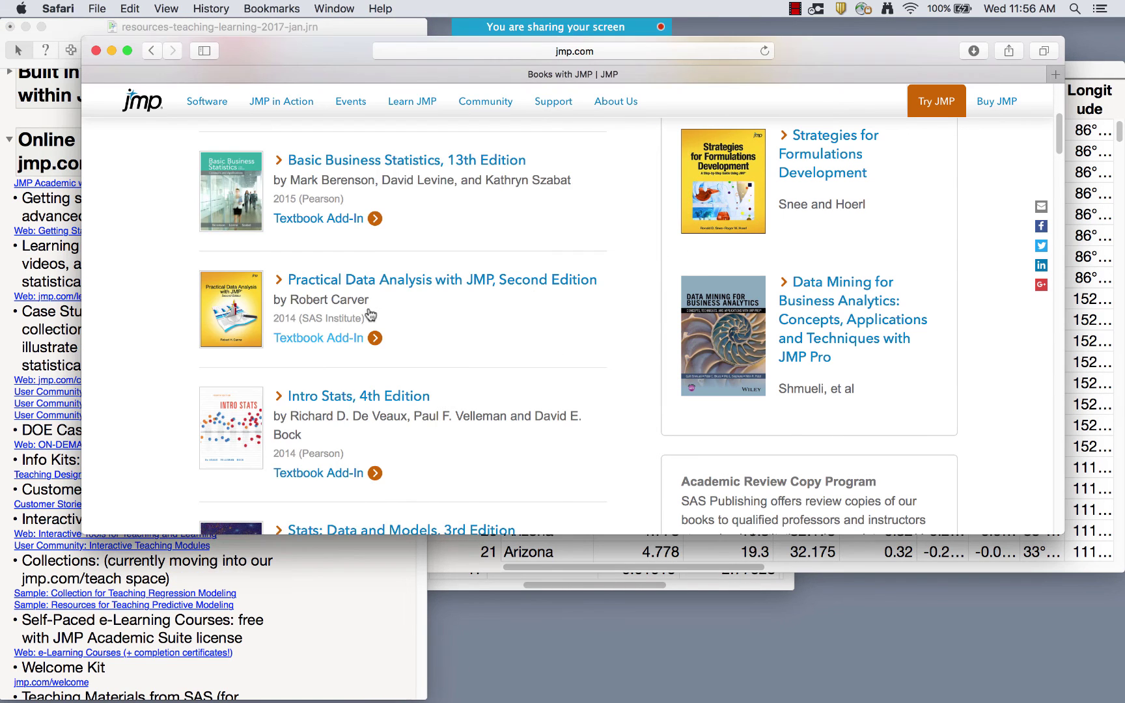
scroll(370, 315, down, 2)
click(153, 51)
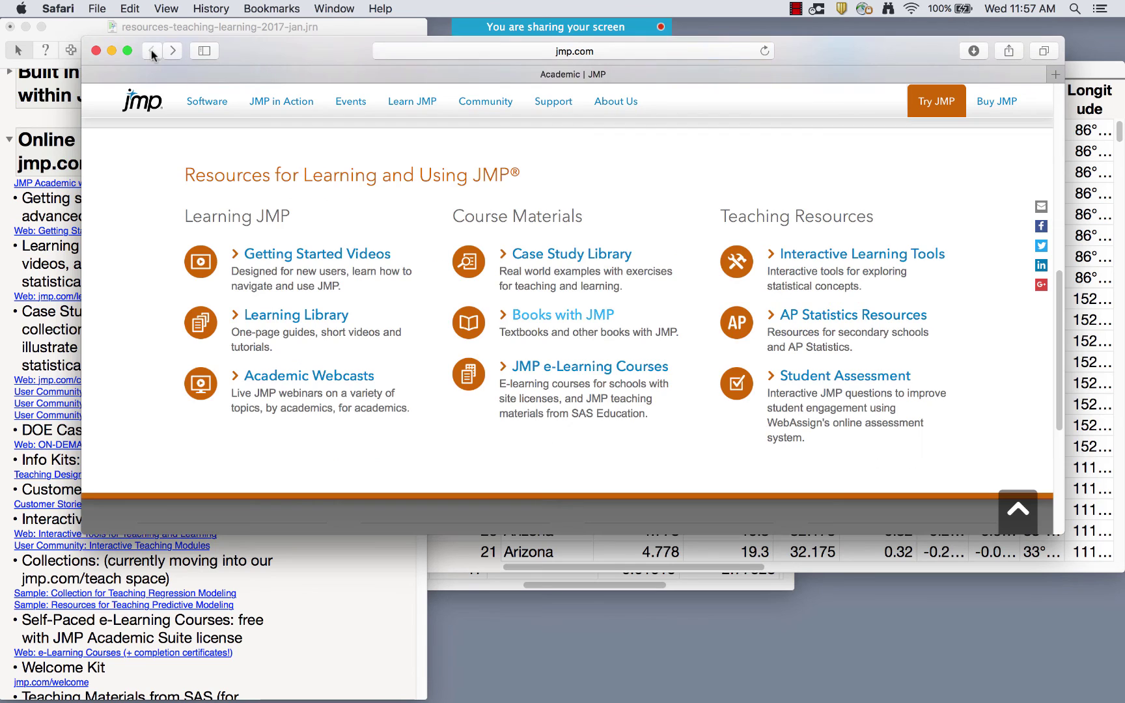
- Browse the Interactive Learning Tools page's teaching modules, statistics calculator and combinations add-ins, then return to the Academic page
click(880, 256)
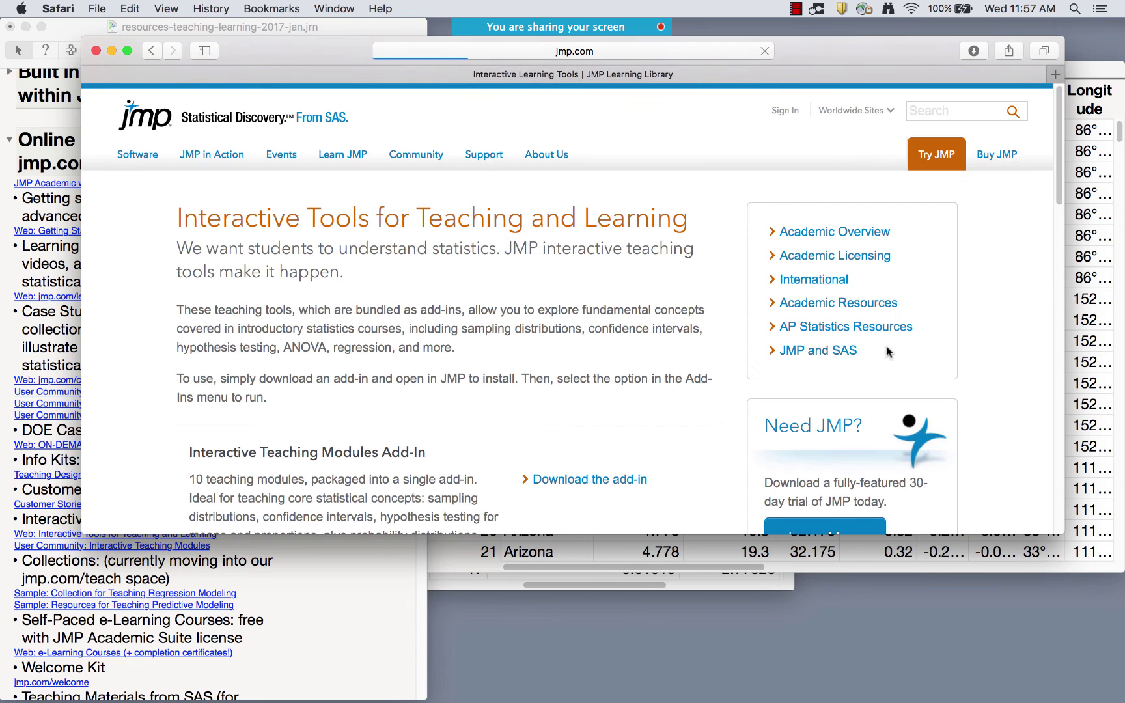
scroll(524, 448, down, 5)
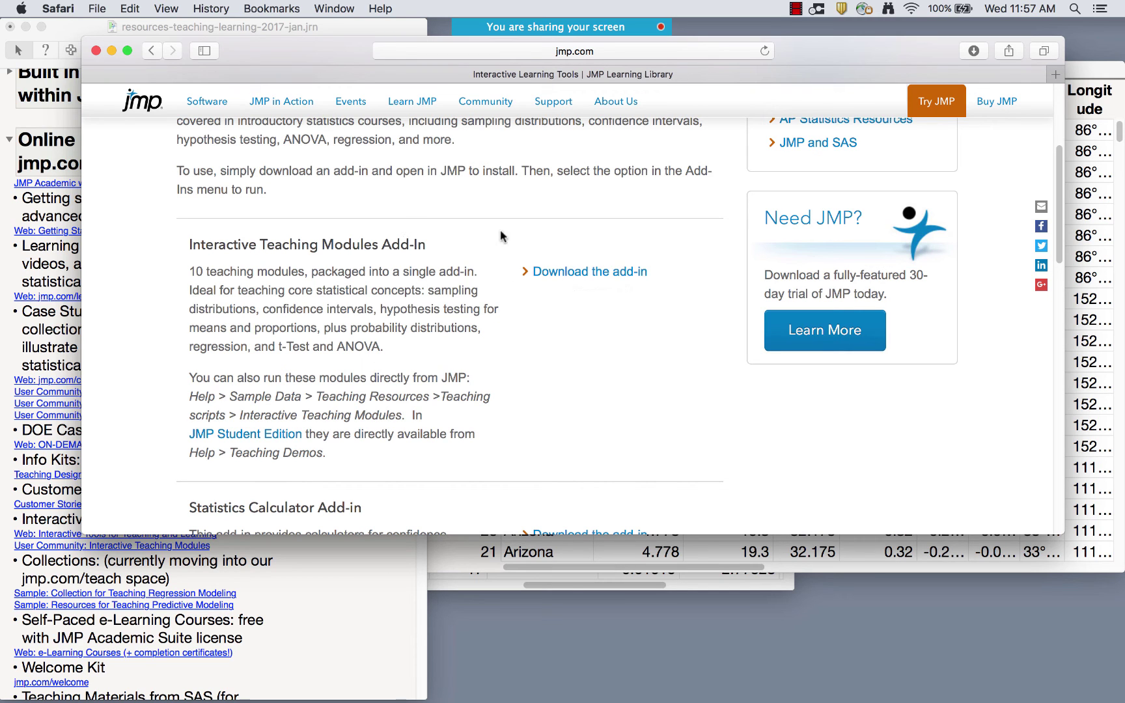
scroll(411, 368, down, 5)
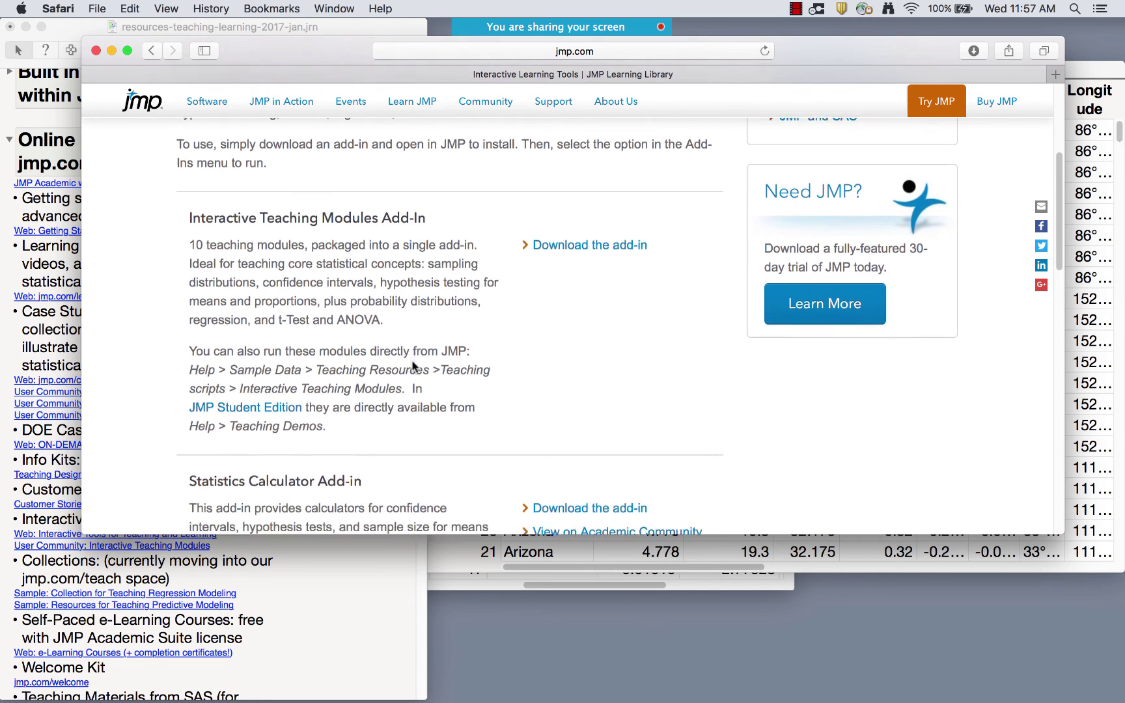
scroll(412, 361, down, 1)
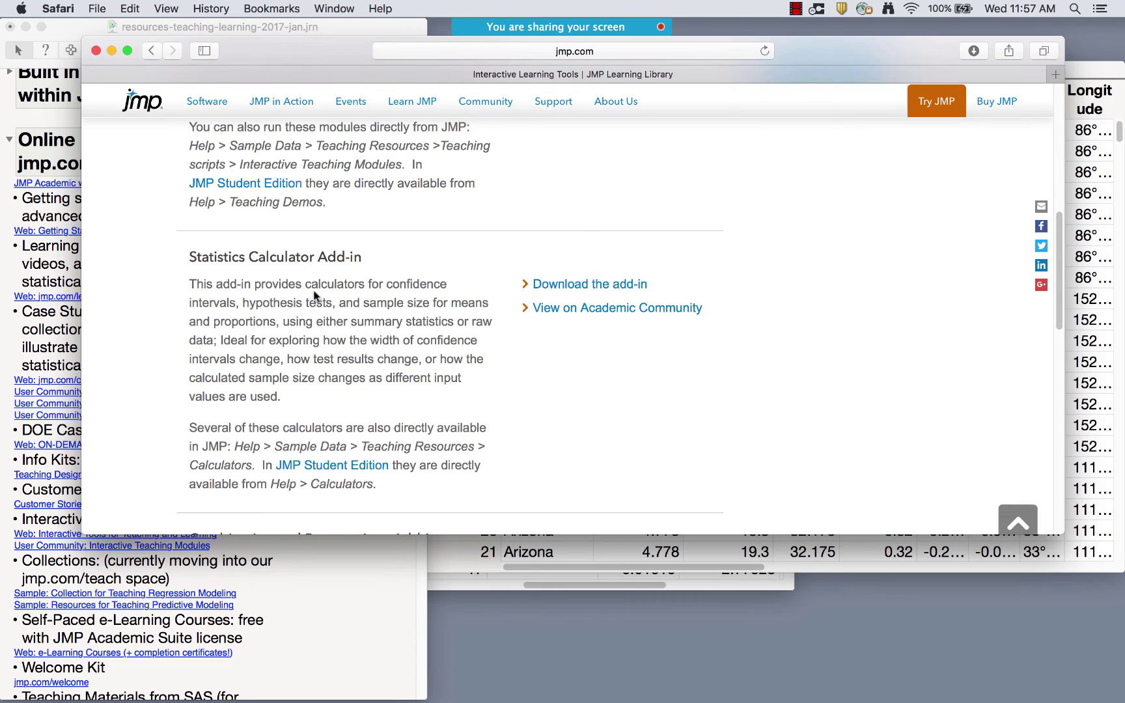
scroll(339, 337, down, 7)
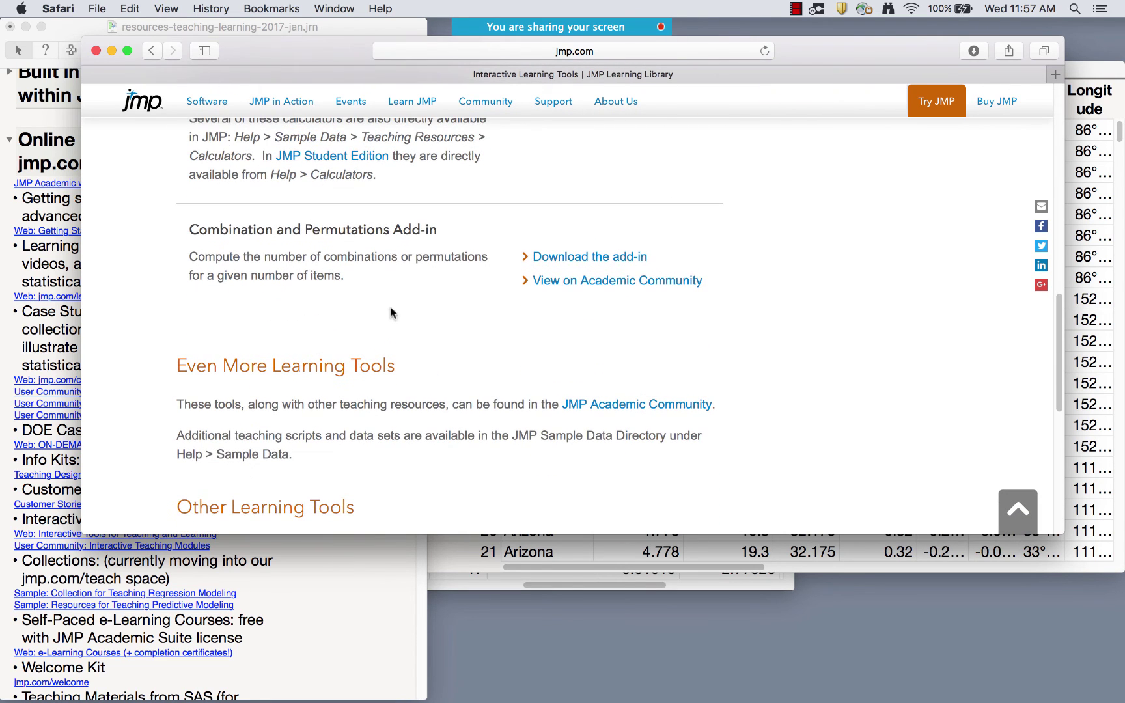
scroll(444, 220, up, 1)
scroll(445, 220, up, 4)
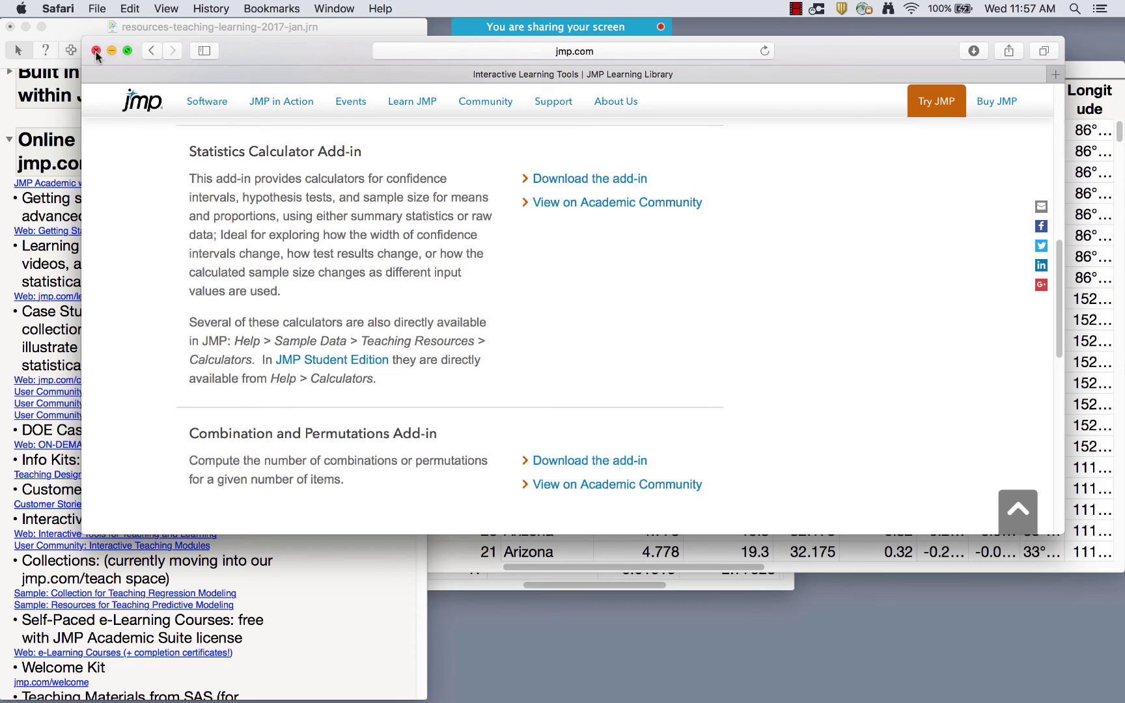
click(151, 50)
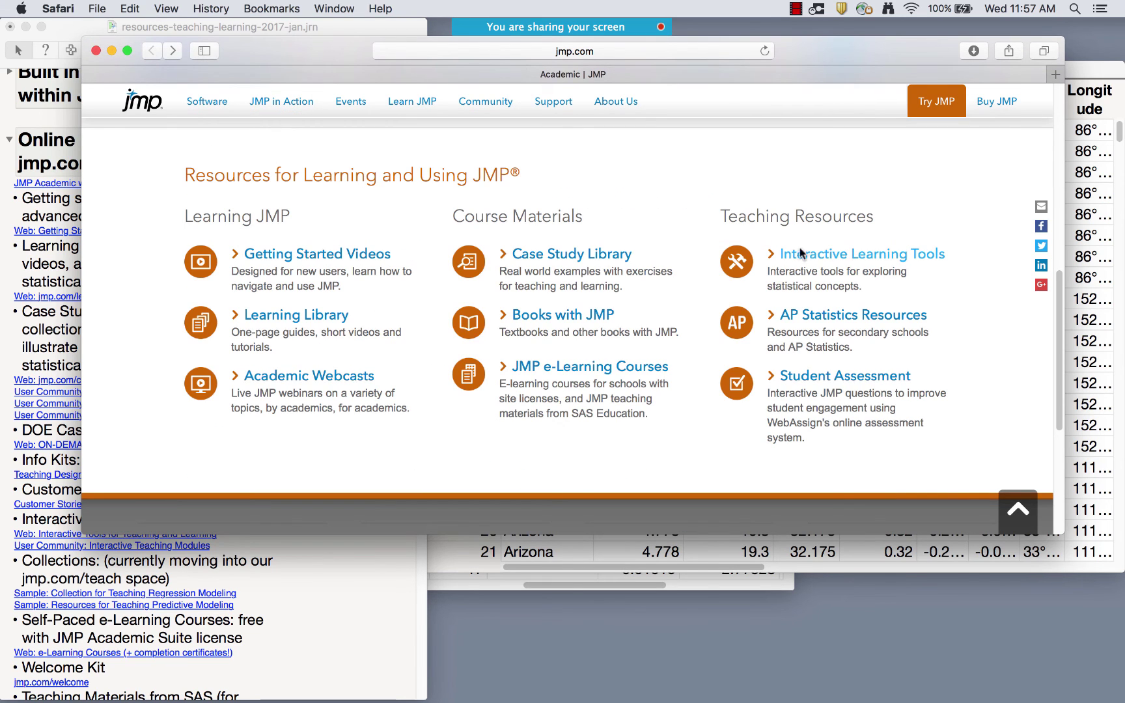
- Browse the AP Statistics Resources page and its lab activity categories, then return to the Academic page
click(859, 315)
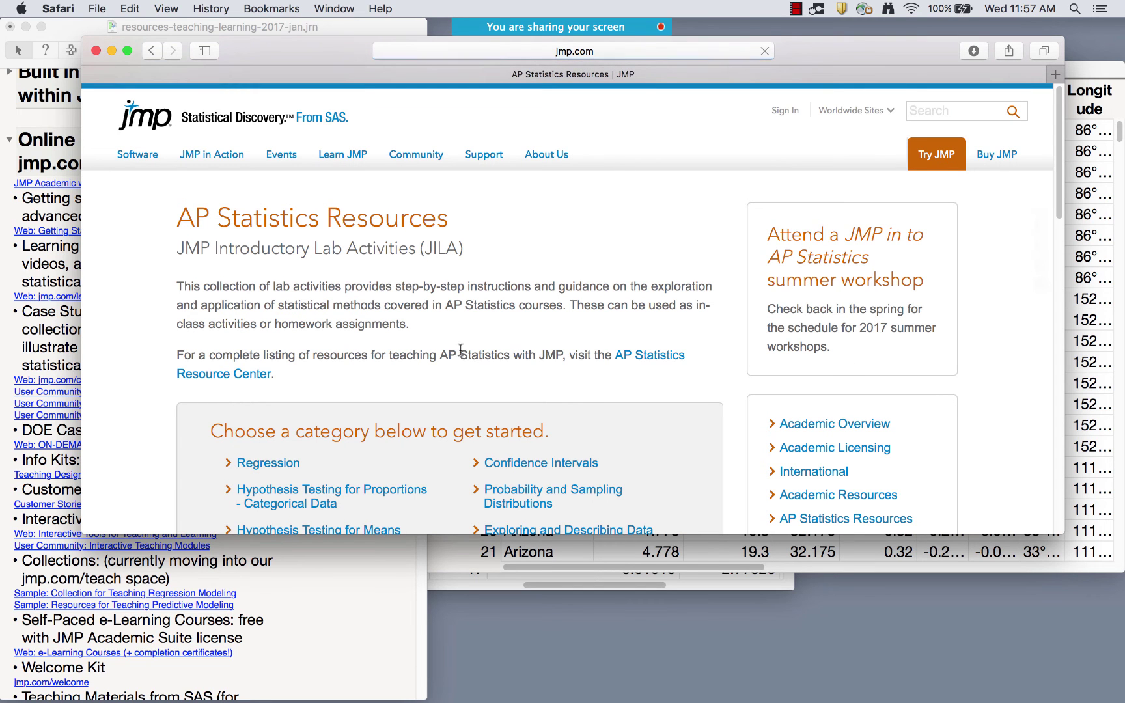
scroll(546, 418, down, 5)
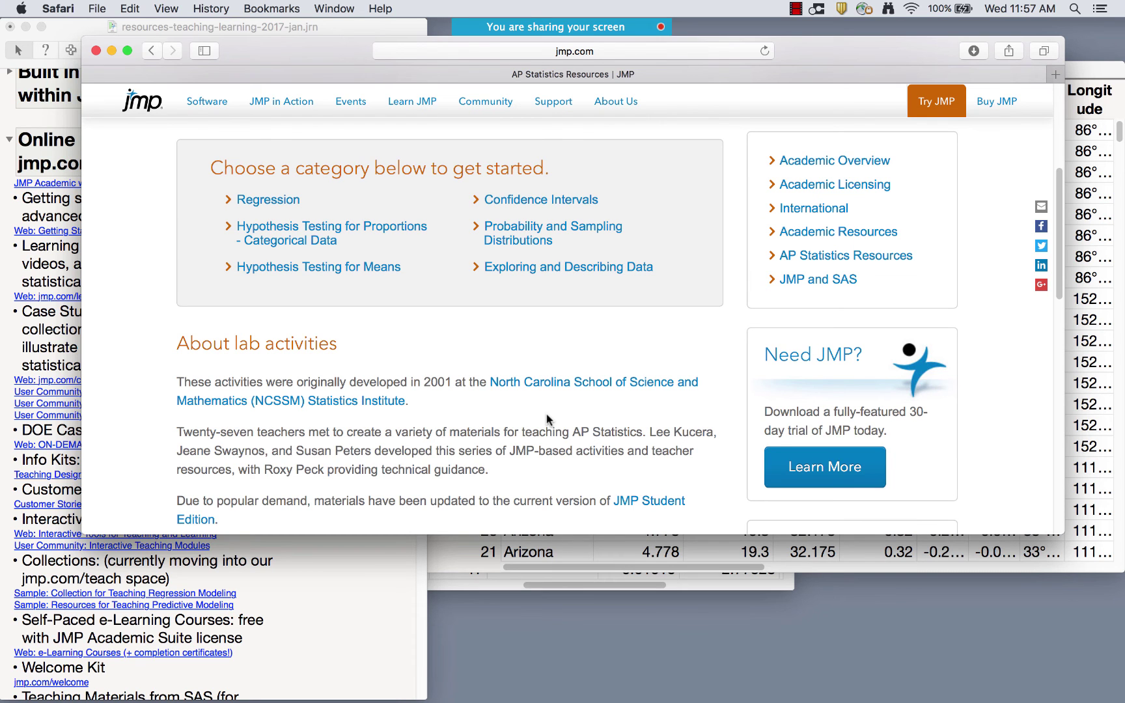
scroll(547, 419, up, 5)
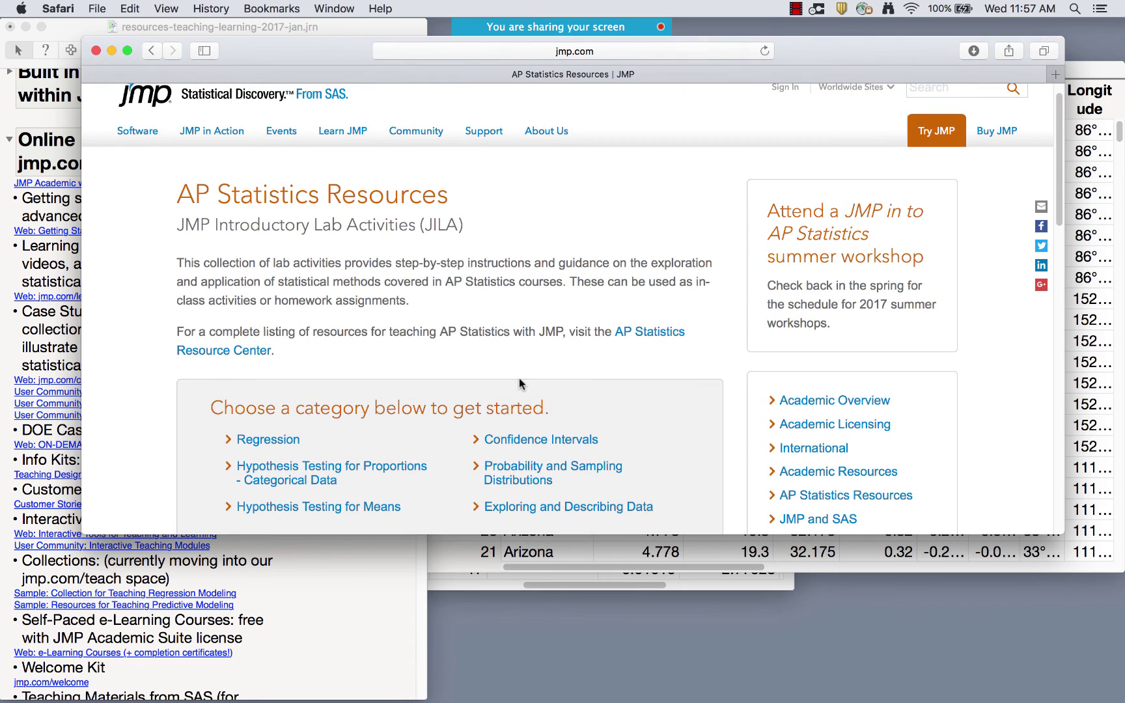
scroll(519, 383, down, 1)
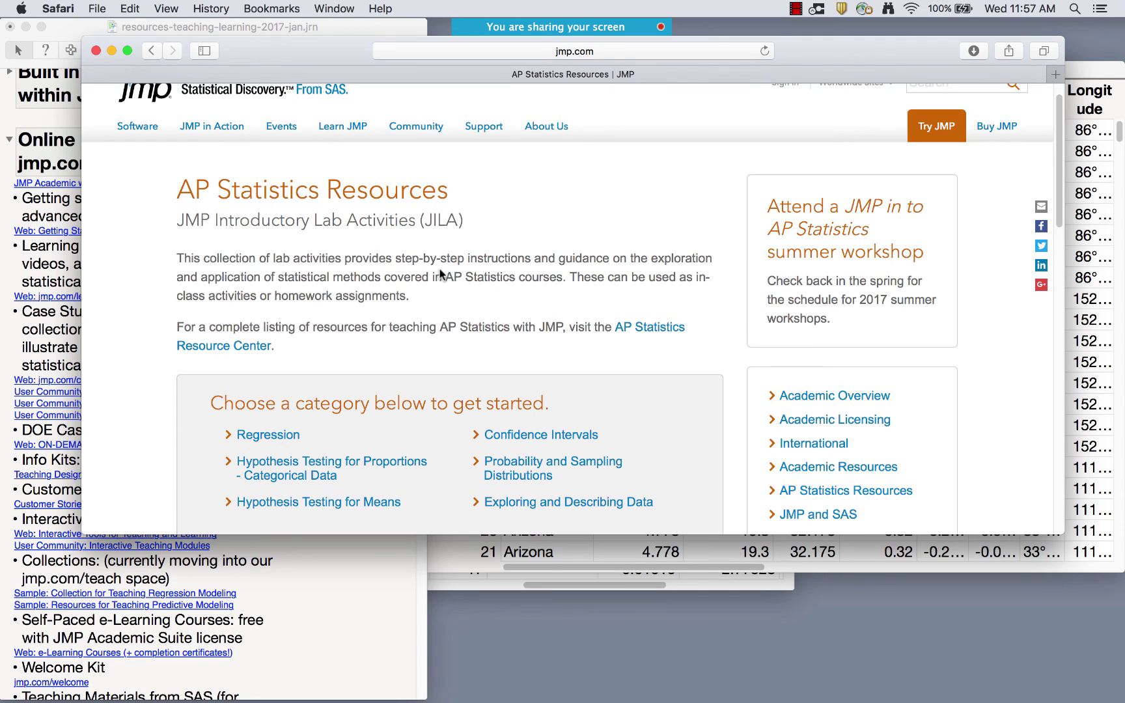
click(152, 50)
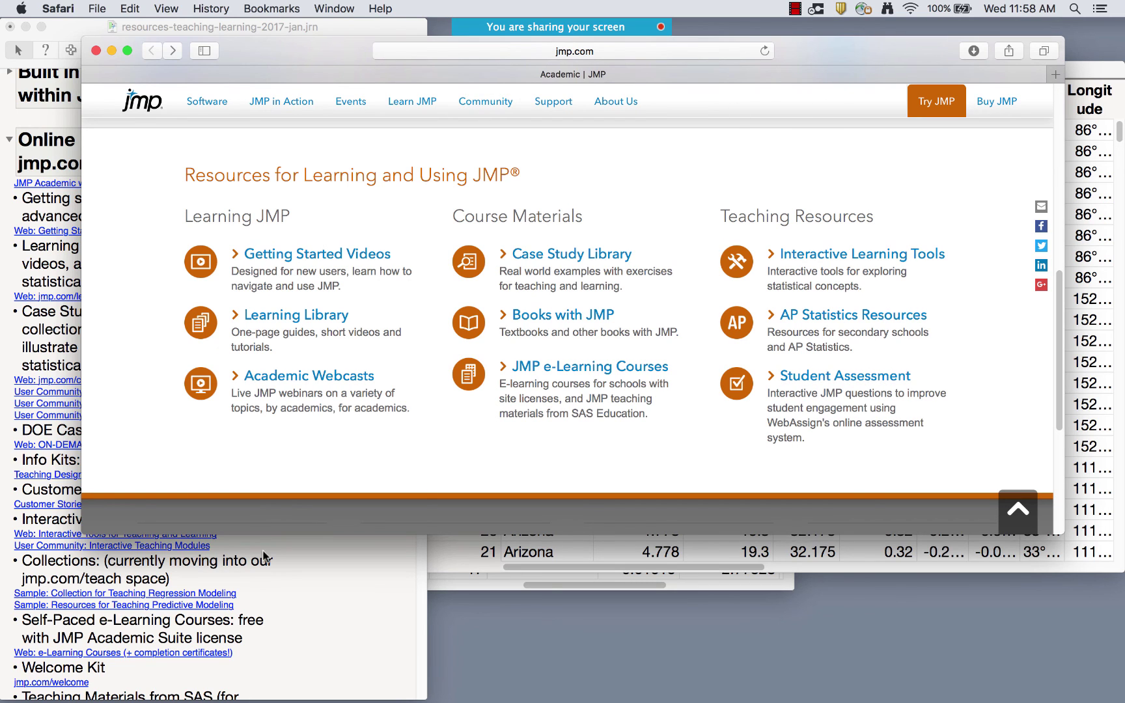
- Collapse the Online Resources section in the JMP journal and open the JMP User Community website from JMP
click(304, 594)
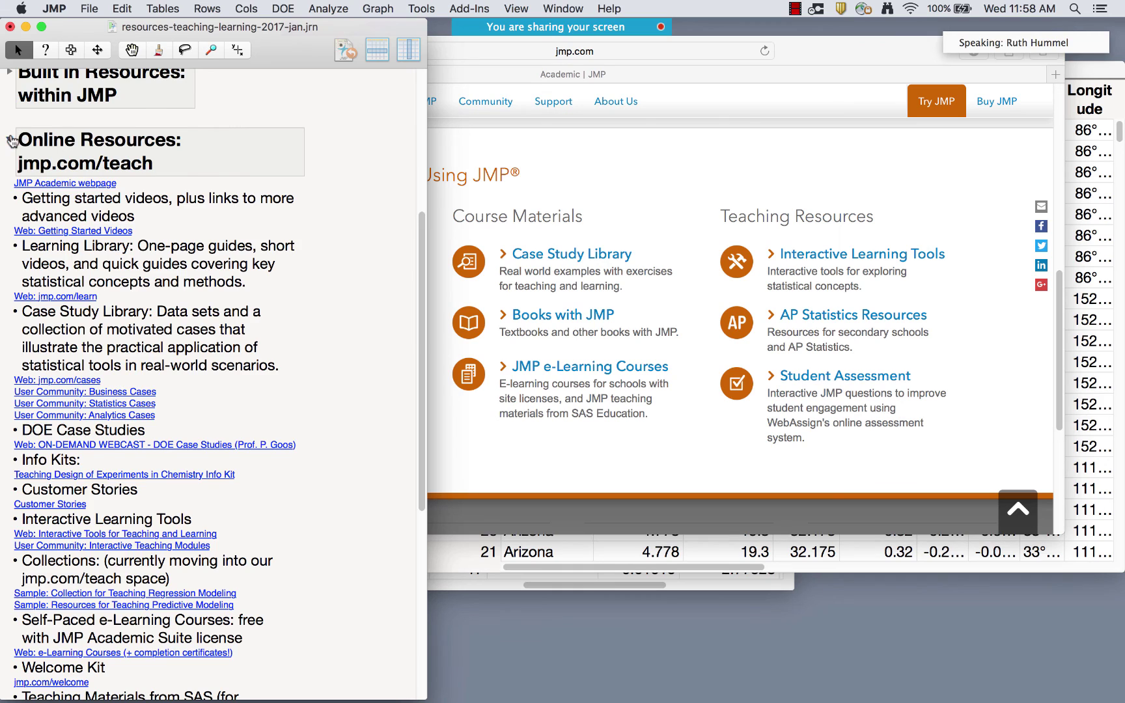
click(10, 138)
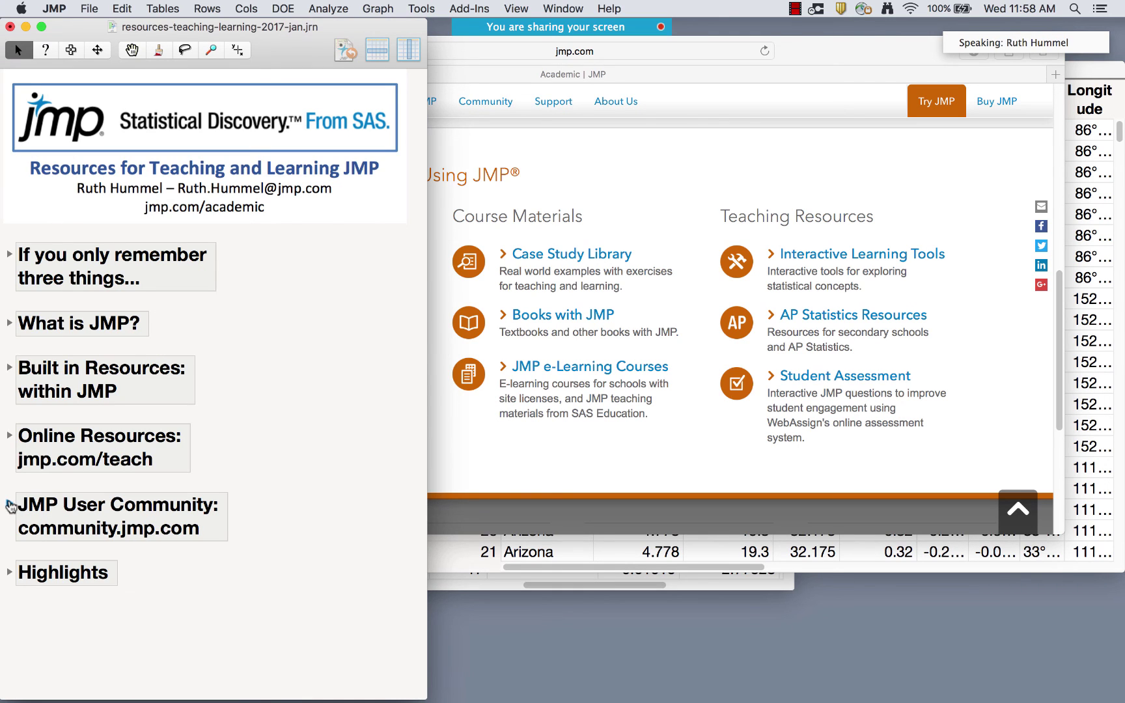
click(618, 8)
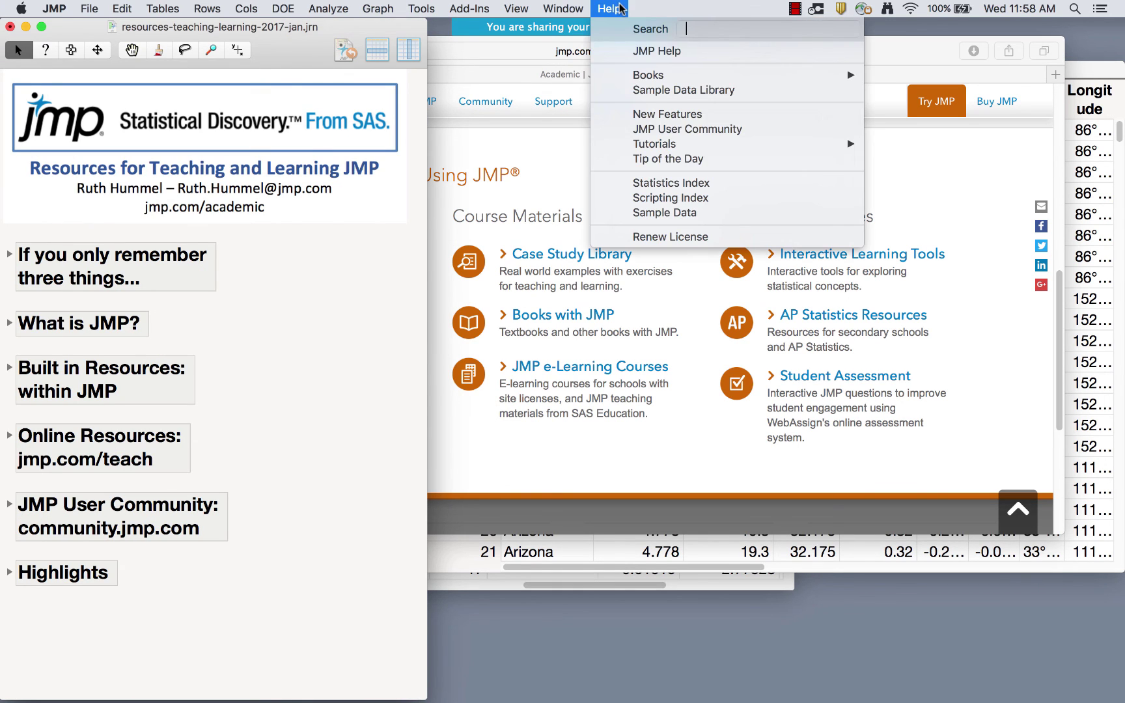
click(667, 130)
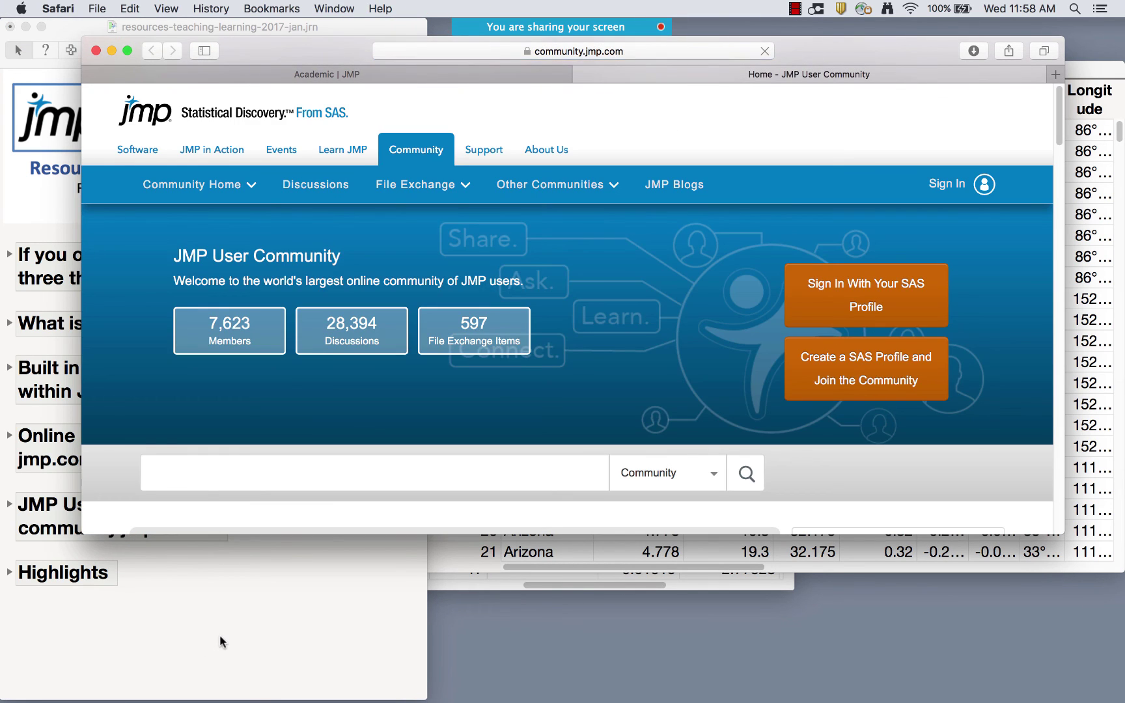
click(201, 470)
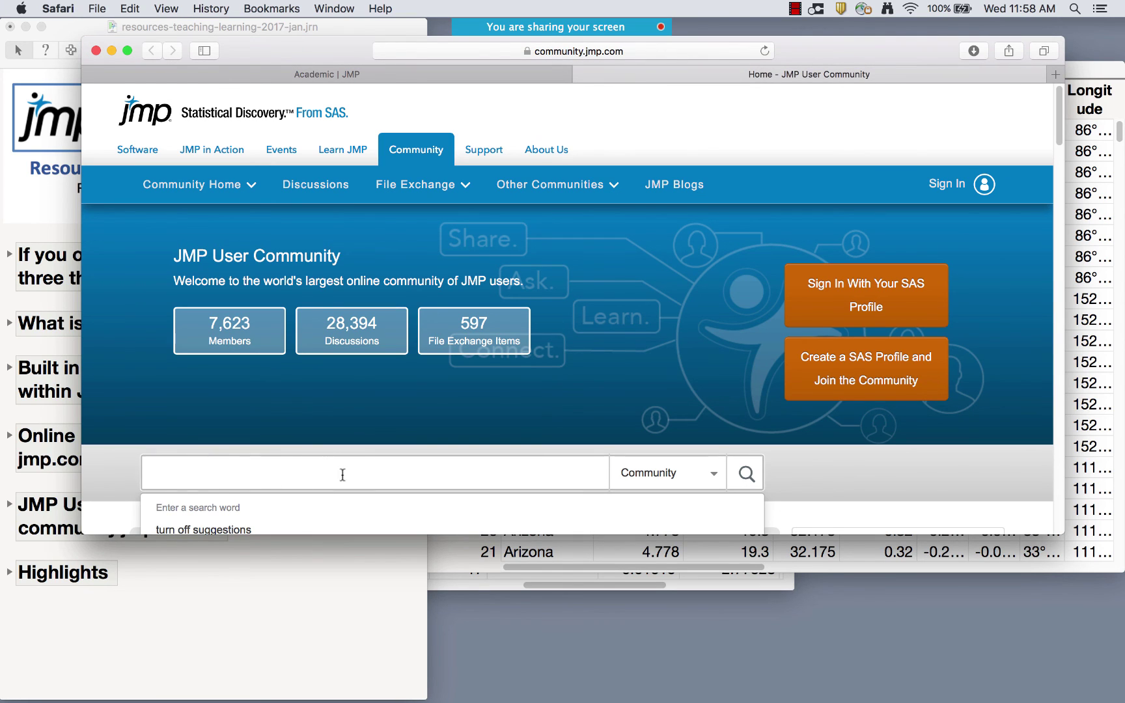
- Switch back to the JMP journal, review the course materials and blog links under JMP User Community, and collapse that section
click(231, 628)
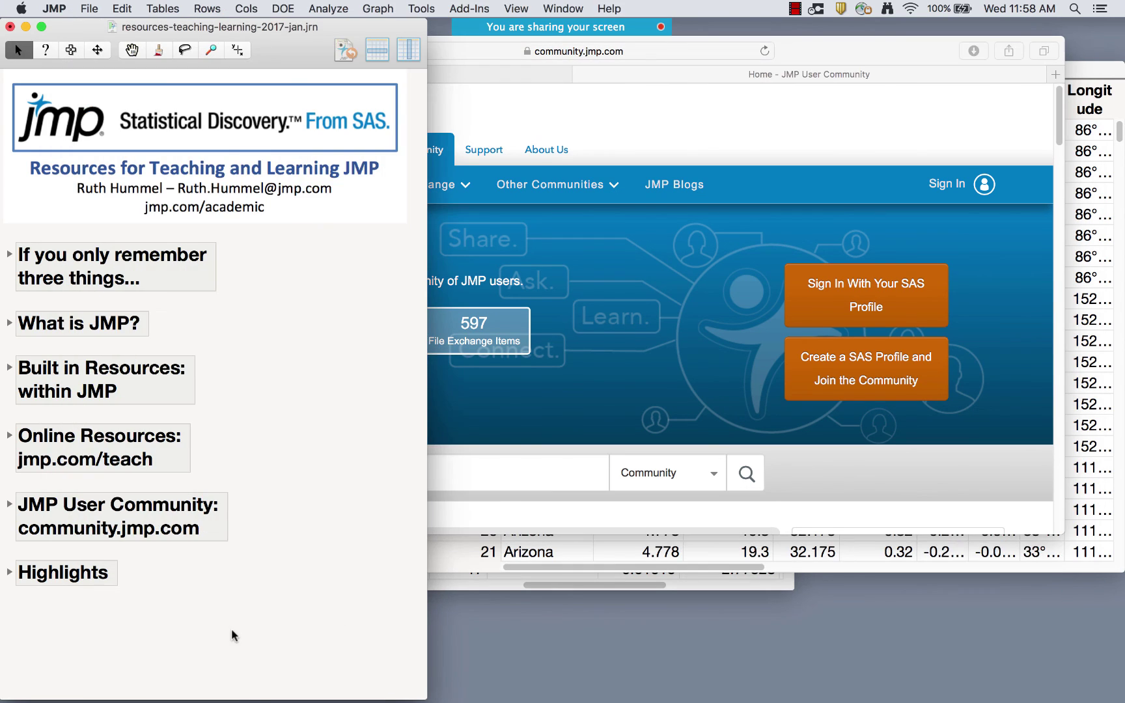
click(7, 506)
scroll(245, 460, down, 5)
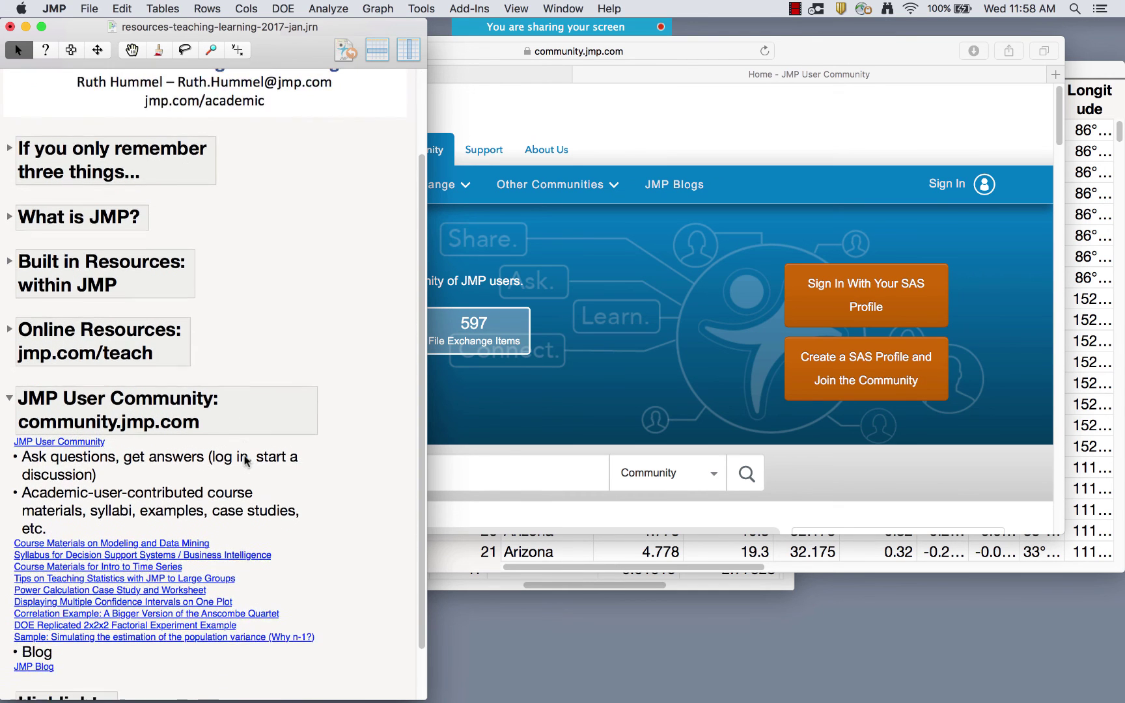
scroll(245, 459, down, 1)
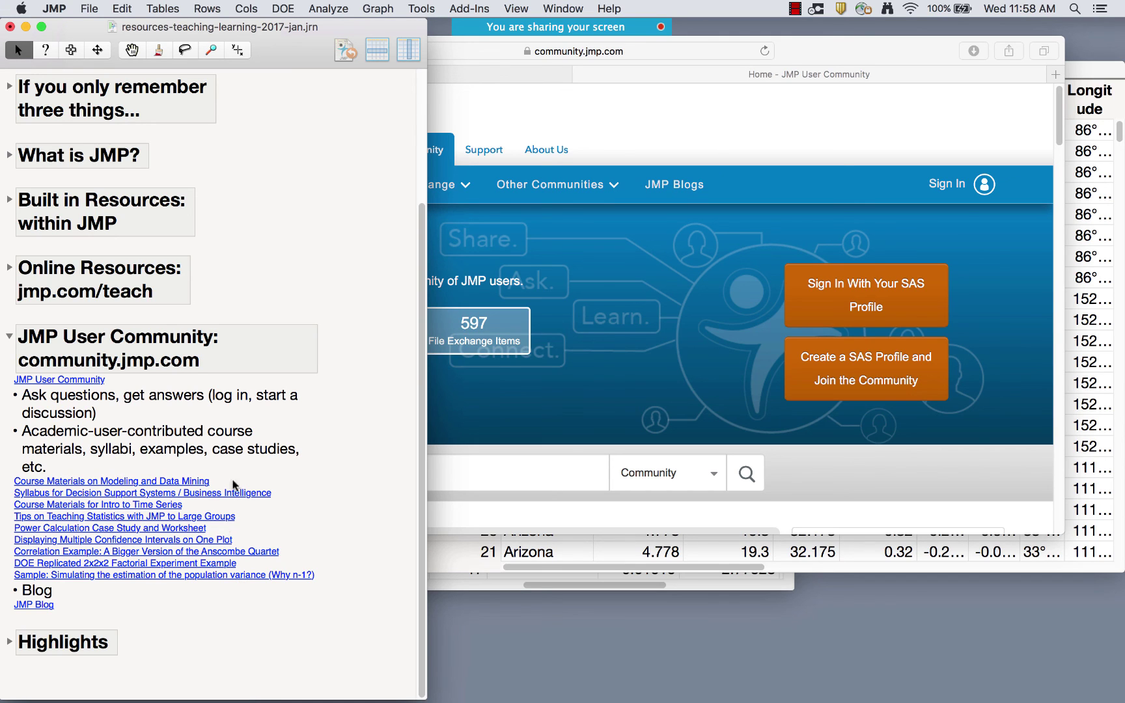
click(9, 336)
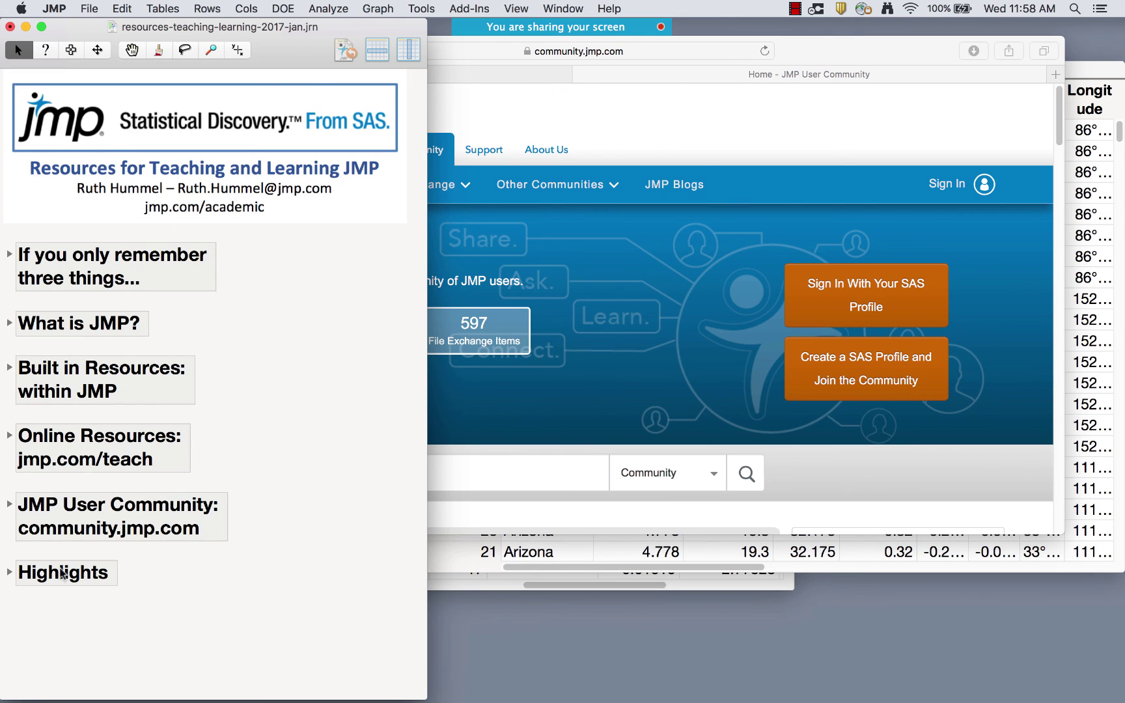
- Expand the journal's Highlights section and review its full list of key resources
click(9, 572)
scroll(176, 563, down, 3)
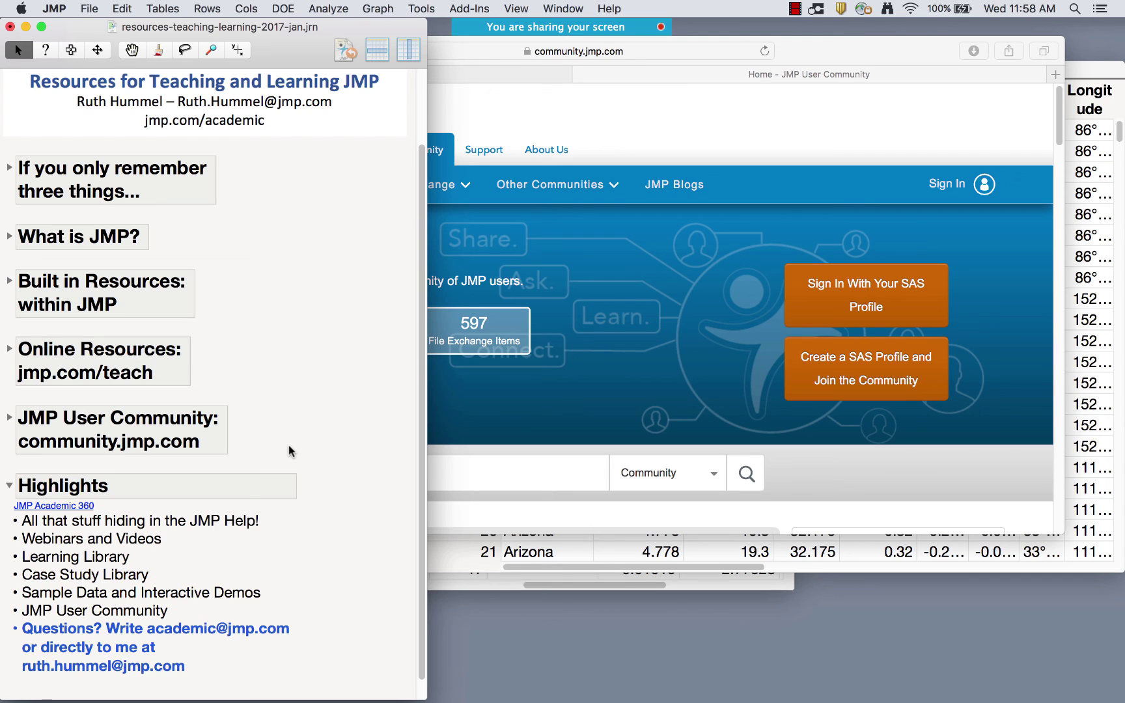
scroll(387, 469, down, 2)
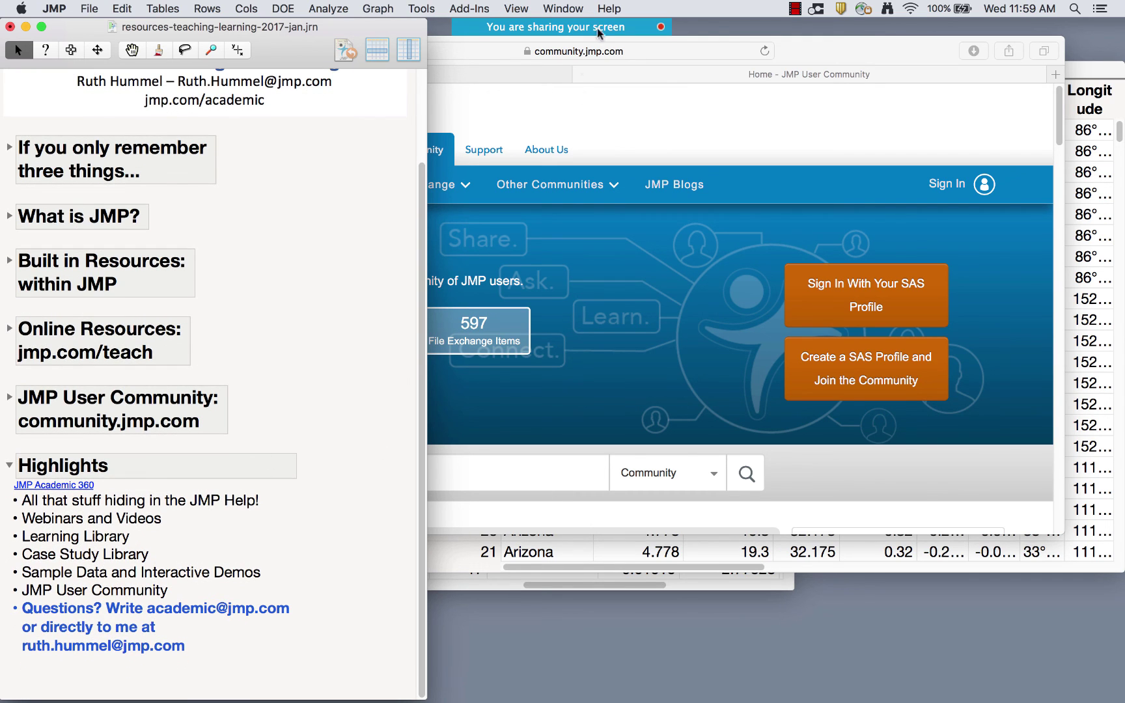
- Review the books, tutorials, sample data and community resources offered in JMP's Help
click(605, 9)
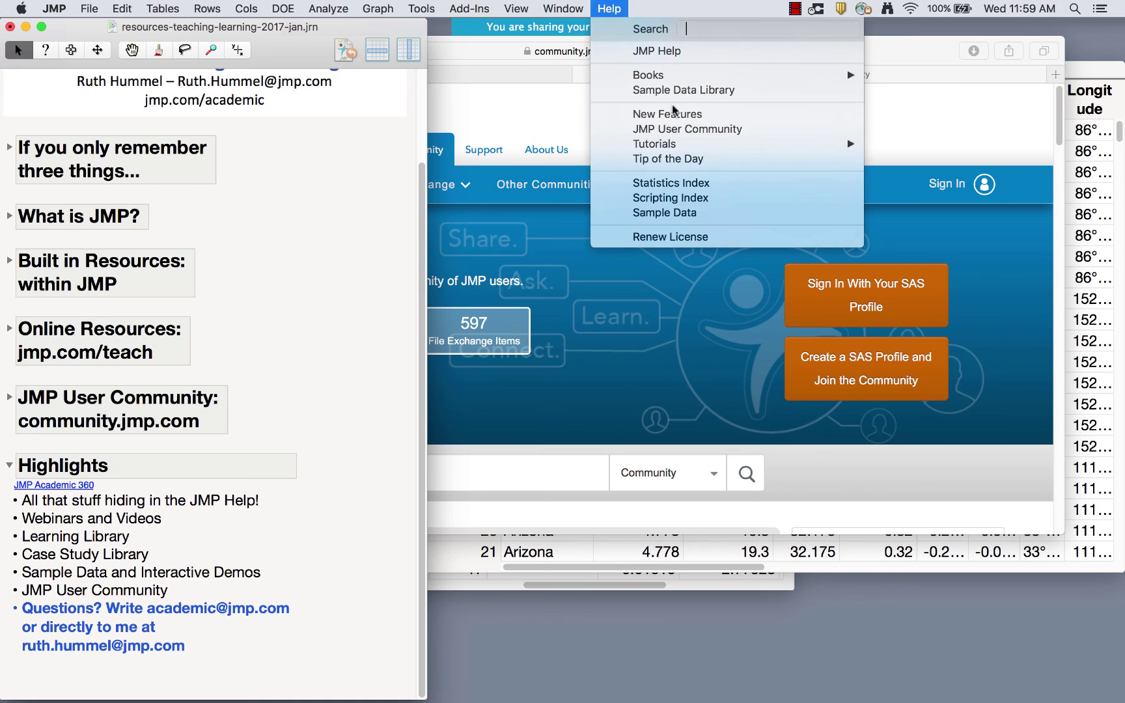
click(704, 213)
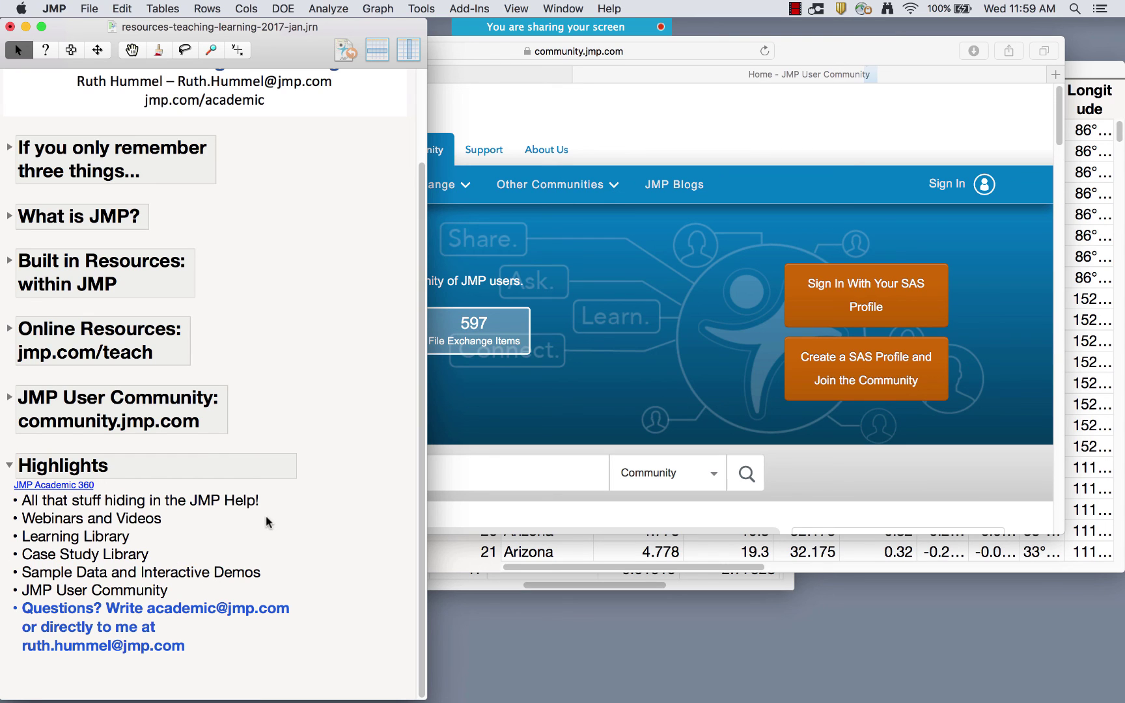
click(617, 8)
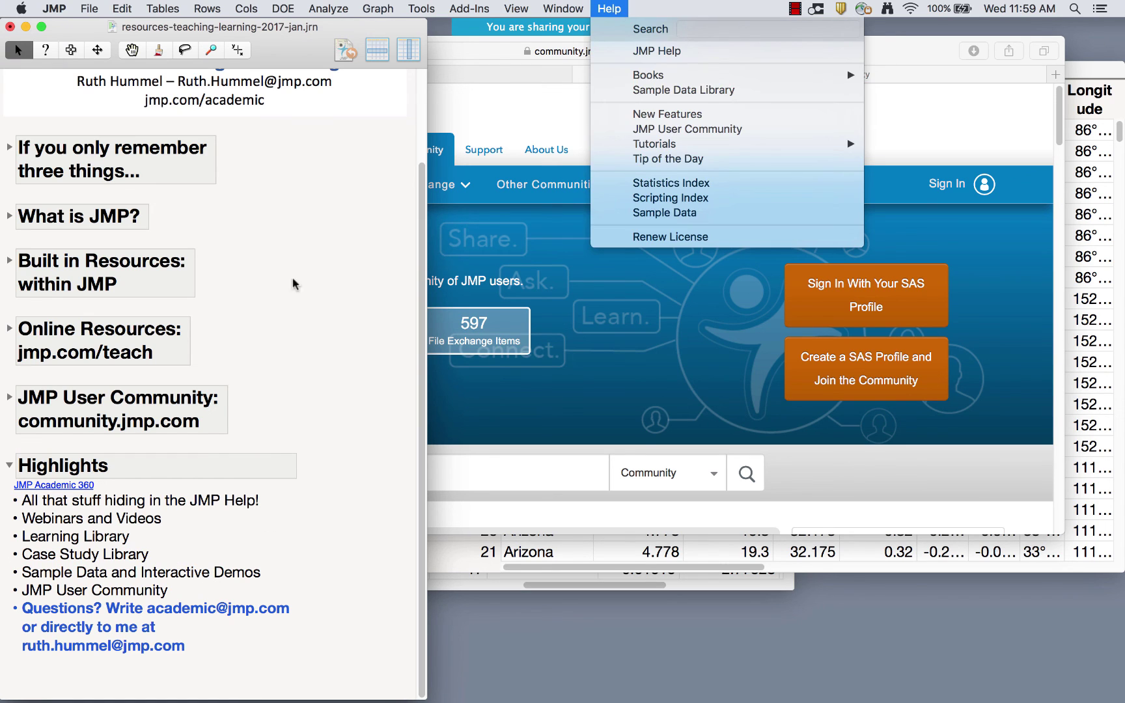
click(267, 441)
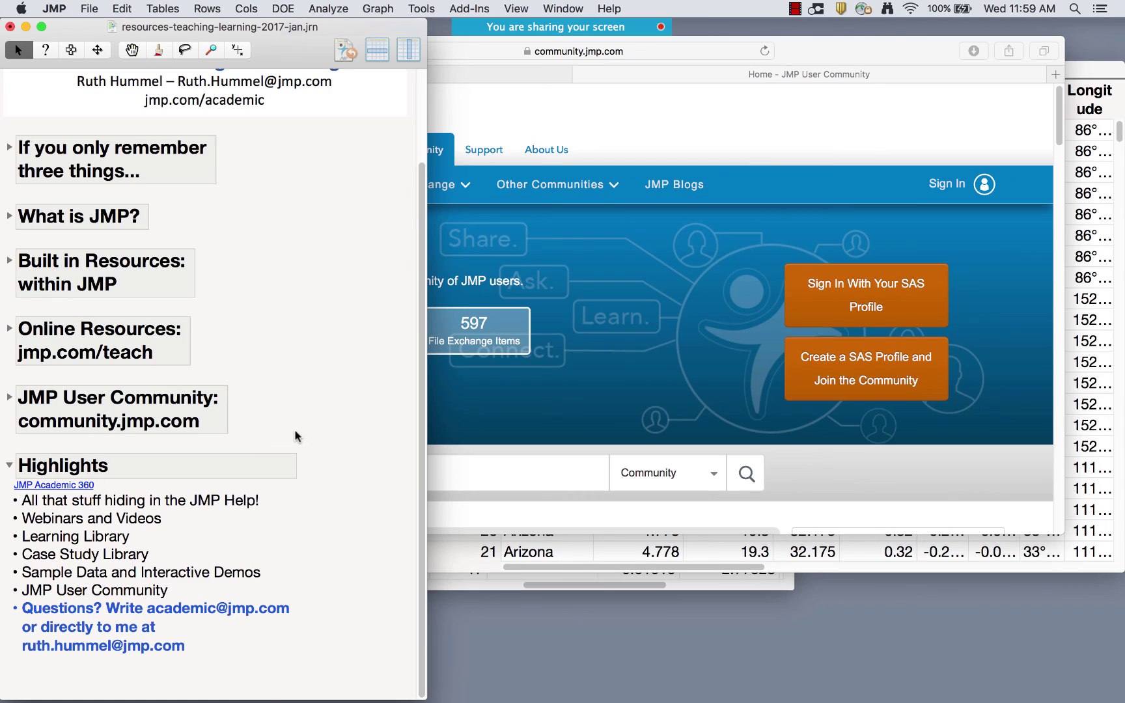